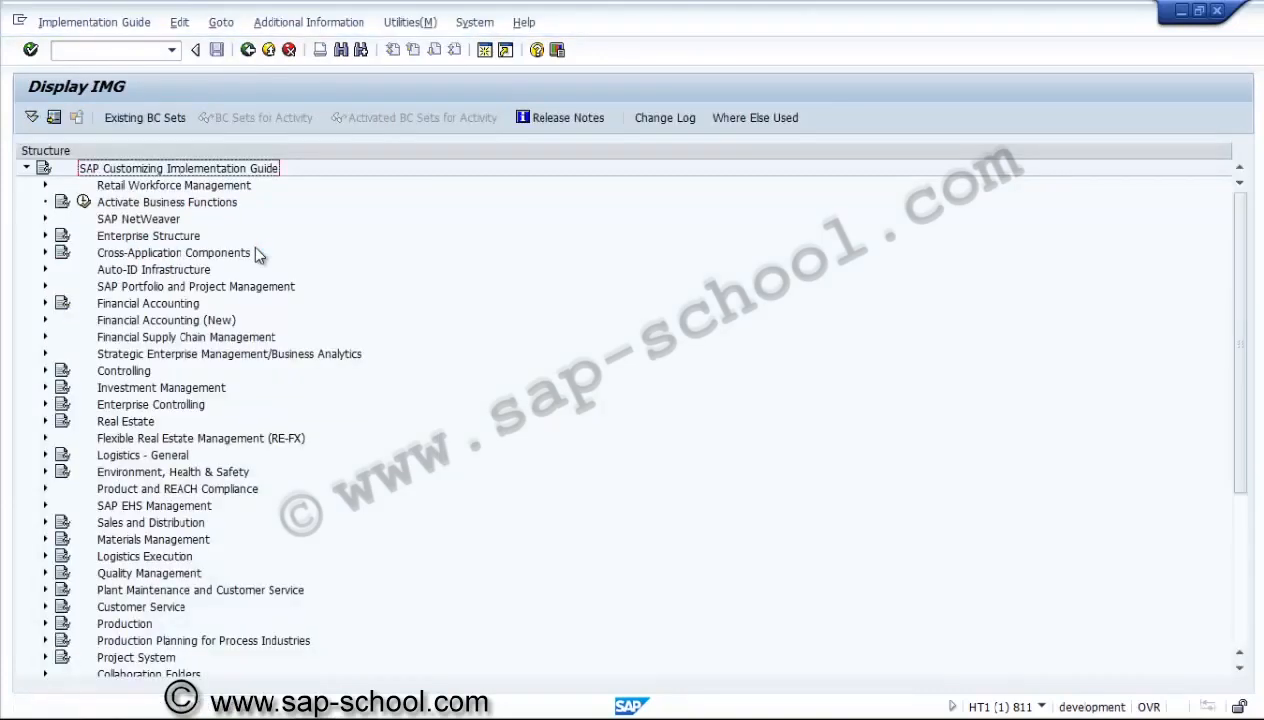
Expand Project System, its Material node and the Procurement node in the SAP Customizing Implementation Guide.
{"action": "left_click", "coordinate": [113, 655]}
{"action": "left_click", "coordinate": [44, 657]}
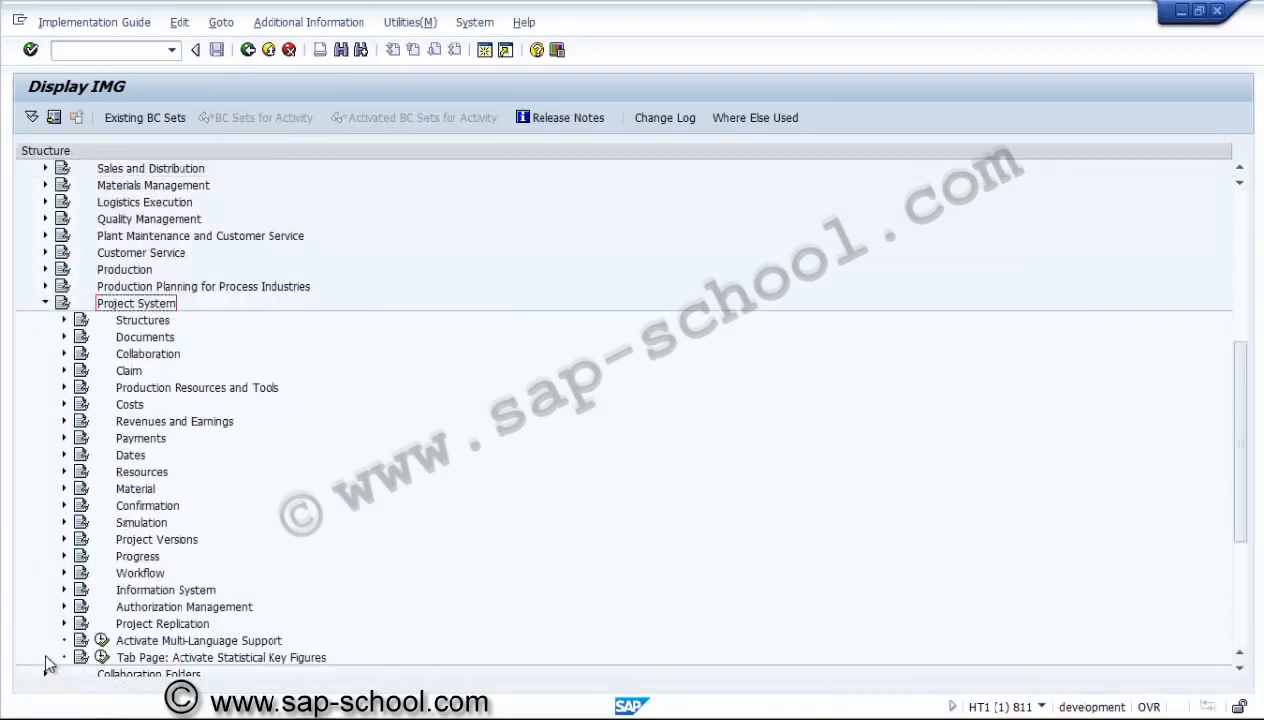
{"action": "left_click", "coordinate": [127, 492]}
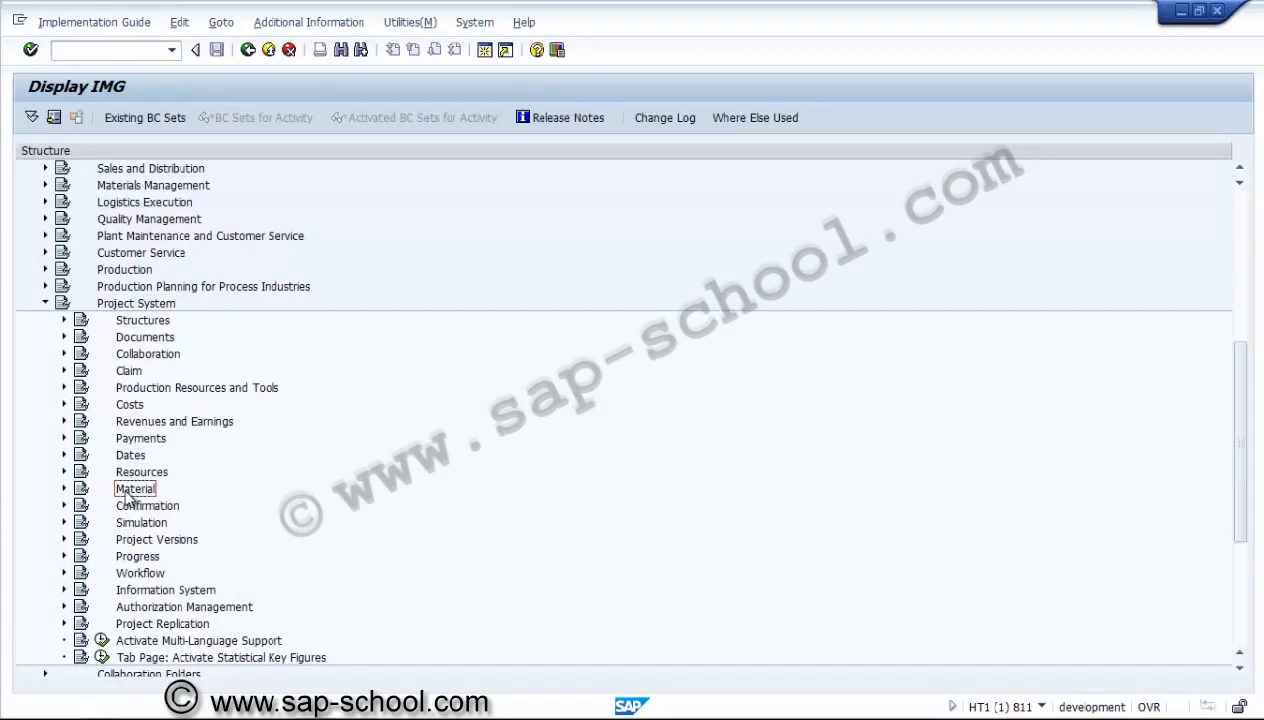
{"action": "left_click", "coordinate": [64, 489]}
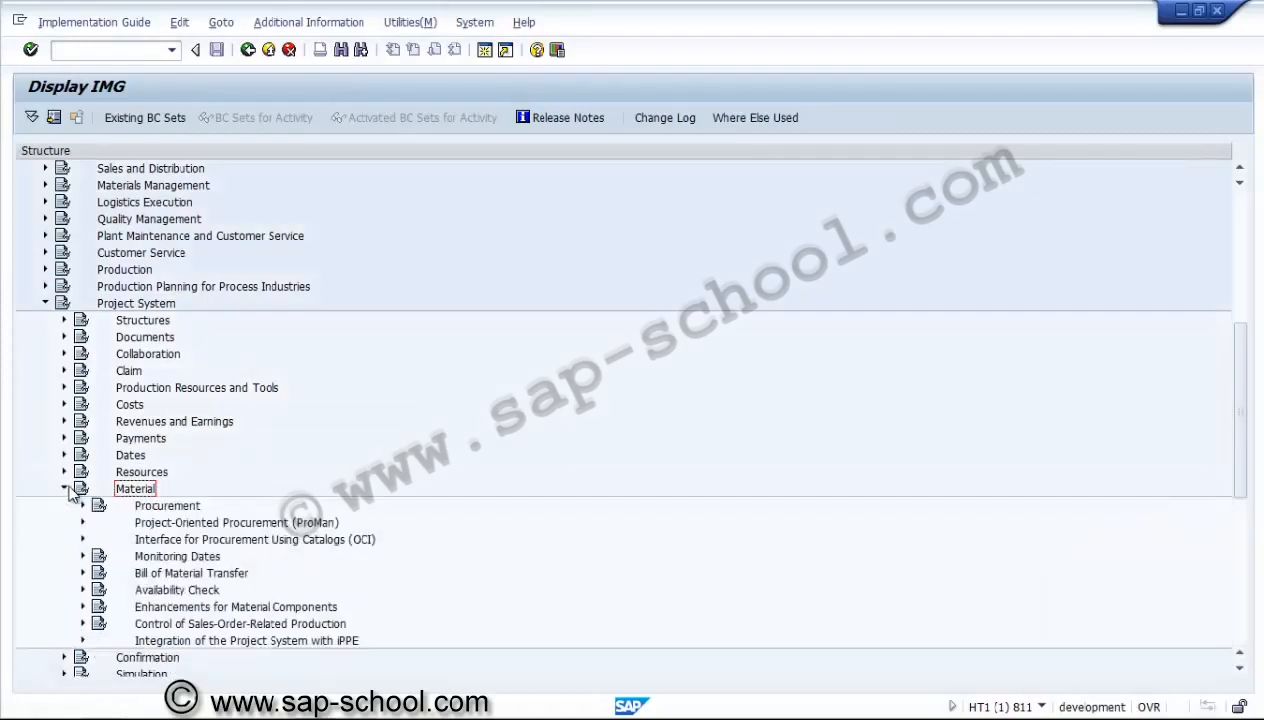
{"action": "left_click", "coordinate": [83, 506]}
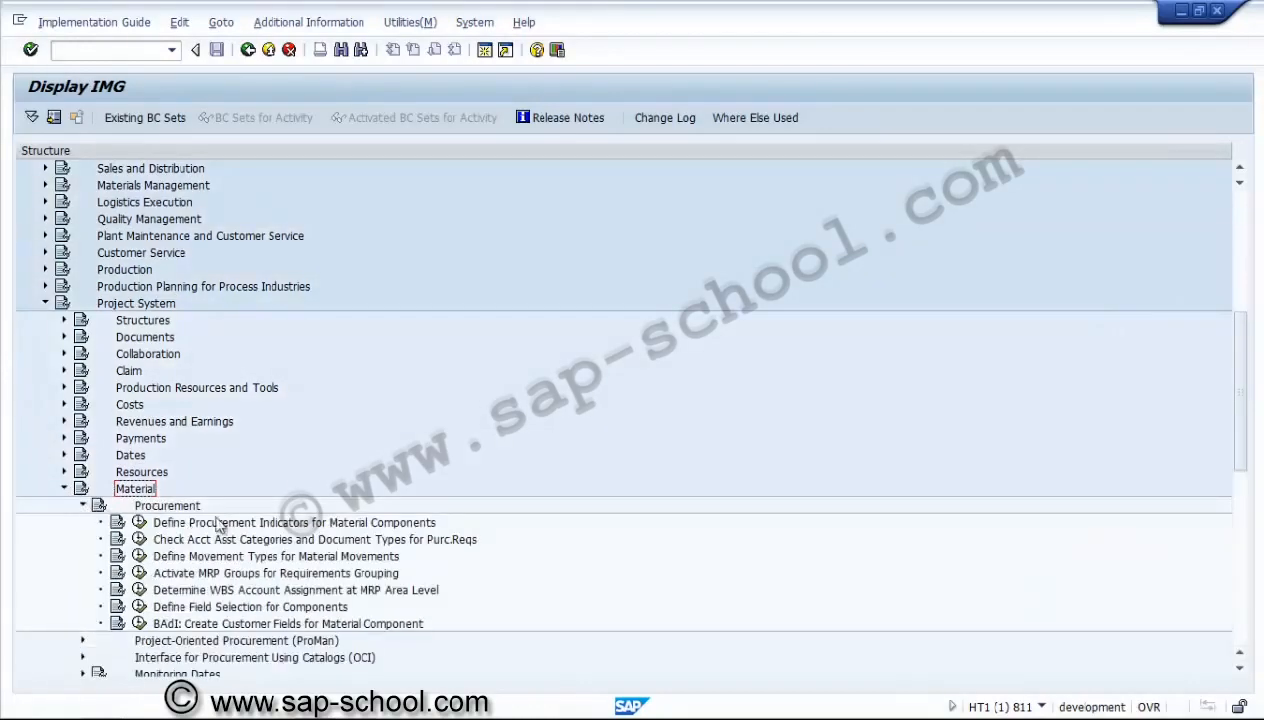
Examine the priorities, control data and default item category of procurement indicator PS1 under Define Procurement Indicators for Material Components, and return to the guide.
{"action": "left_click", "coordinate": [235, 522]}
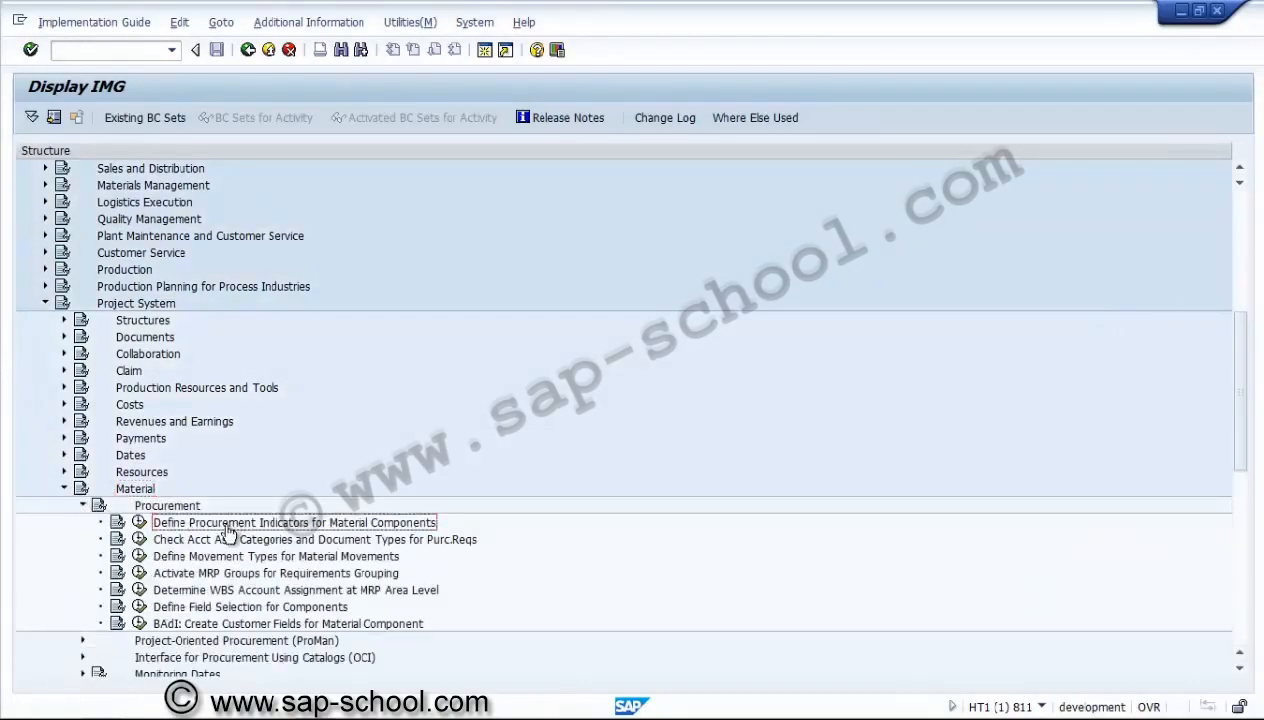
{"action": "left_click", "coordinate": [139, 522]}
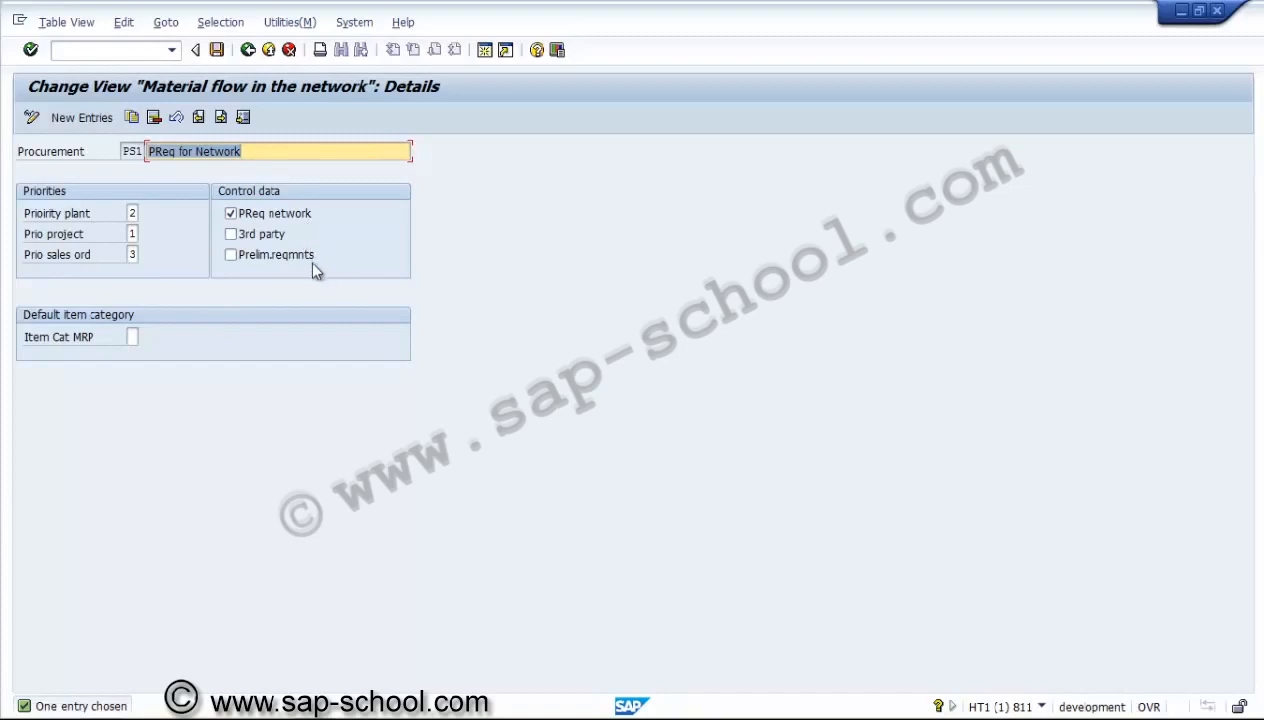
{"action": "left_click", "coordinate": [137, 337]}
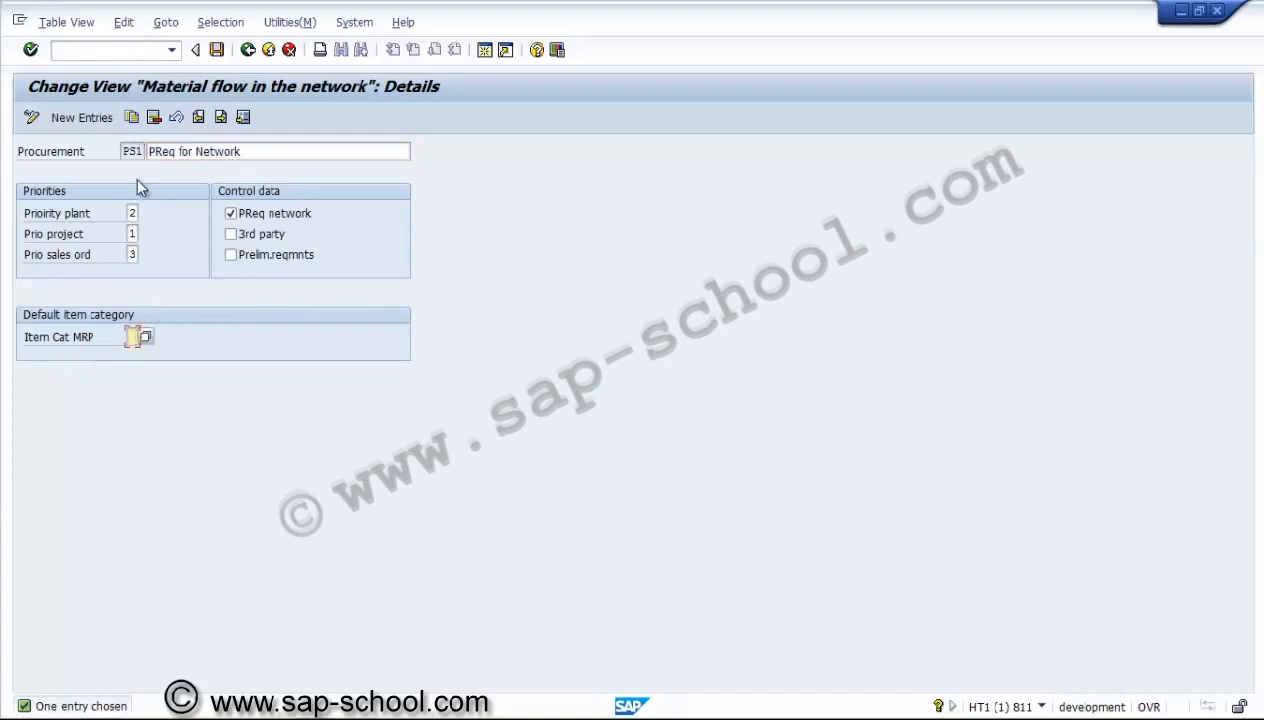
{"action": "left_click", "coordinate": [132, 153]}
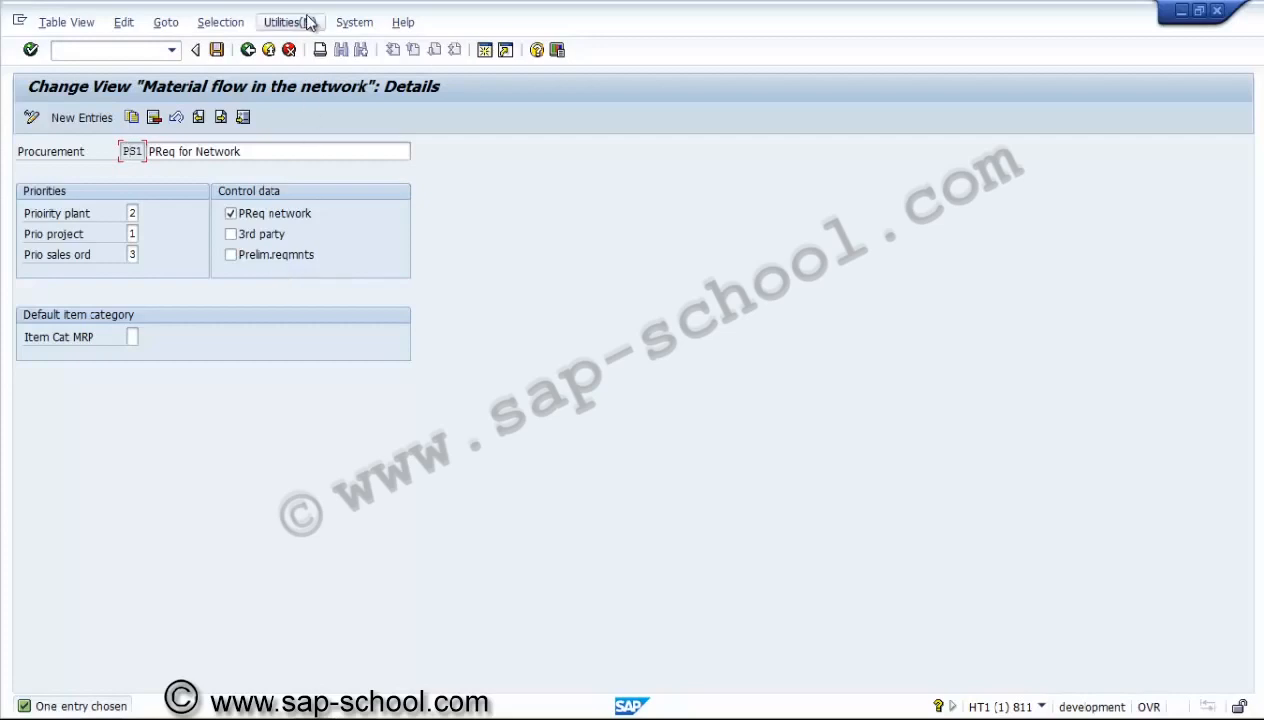
{"action": "left_click", "coordinate": [248, 50]}
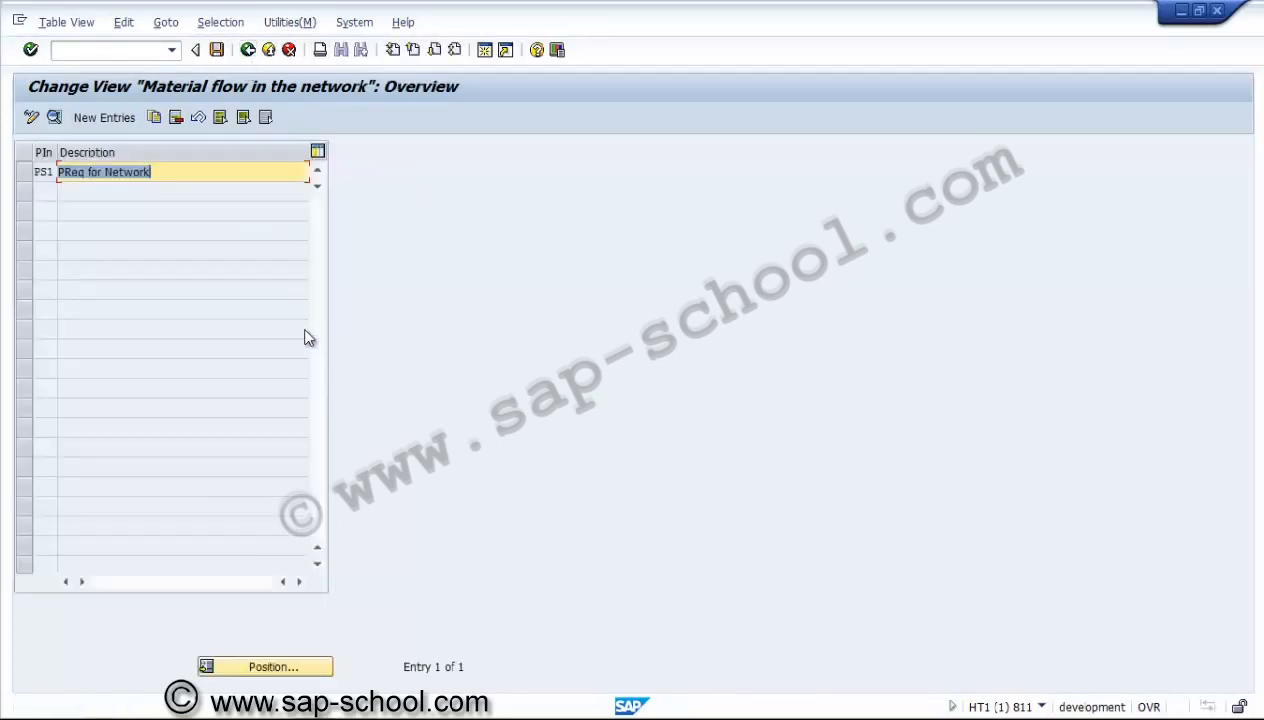
{"action": "left_click", "coordinate": [248, 50]}
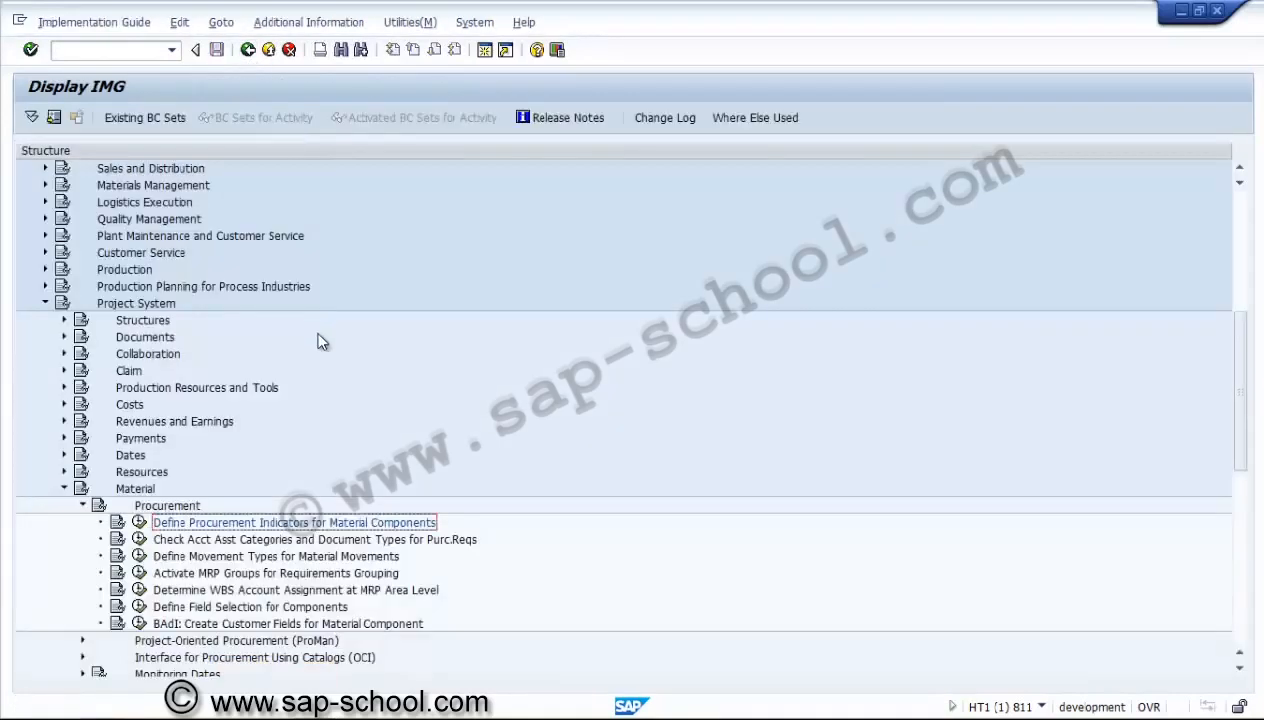
Check the purchase requisition document type and account assignment categories for the network order category, and return to the guide.
{"action": "left_click", "coordinate": [193, 541]}
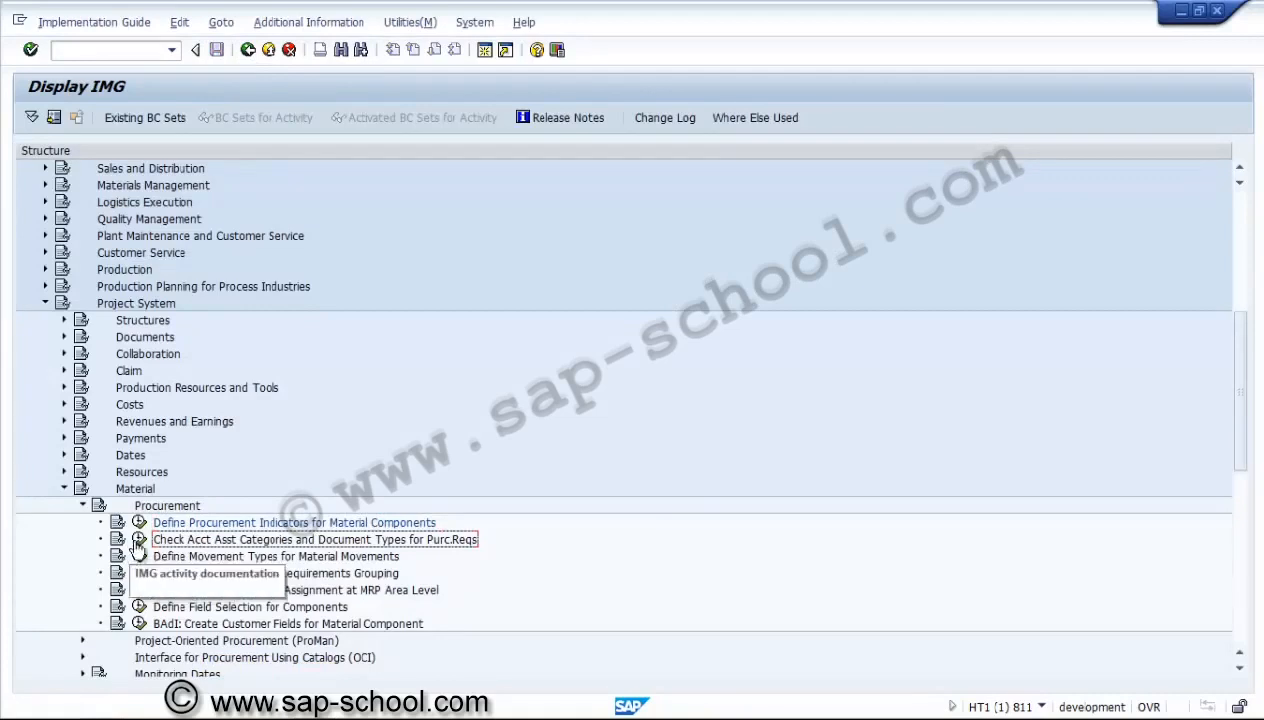
{"action": "left_click", "coordinate": [145, 540]}
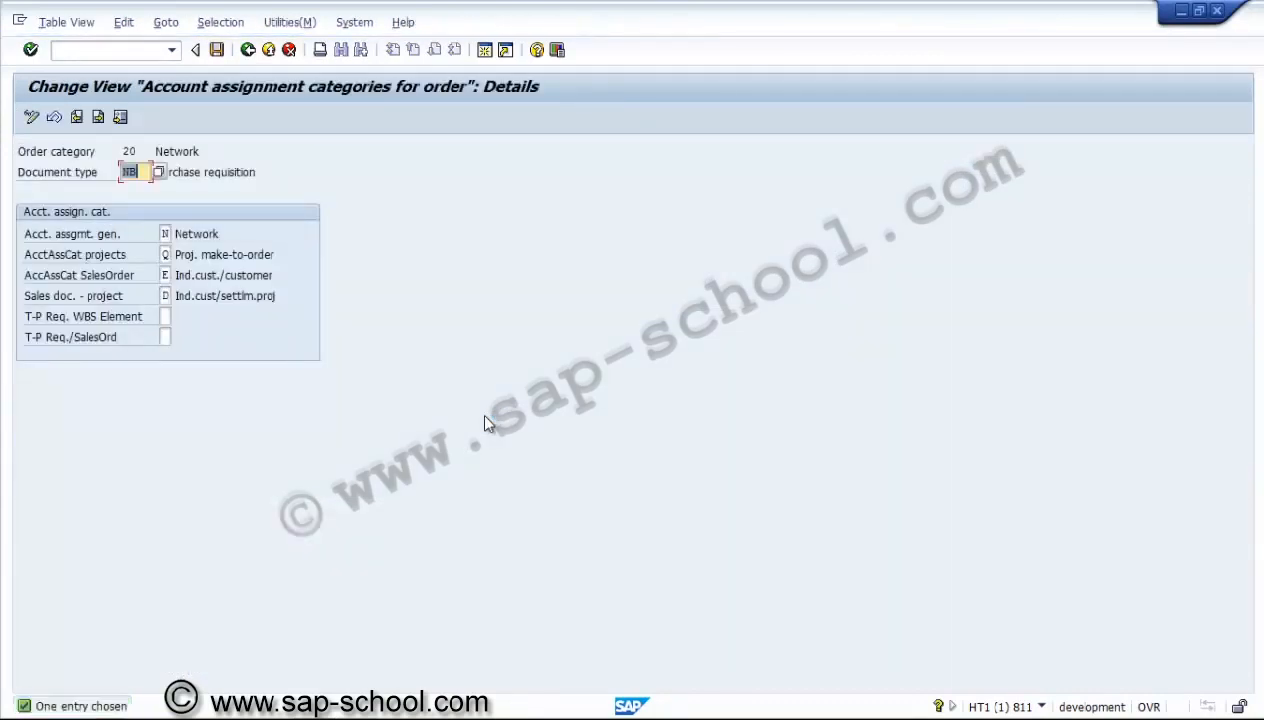
{"action": "left_click", "coordinate": [134, 172]}
{"action": "left_click", "coordinate": [165, 233]}
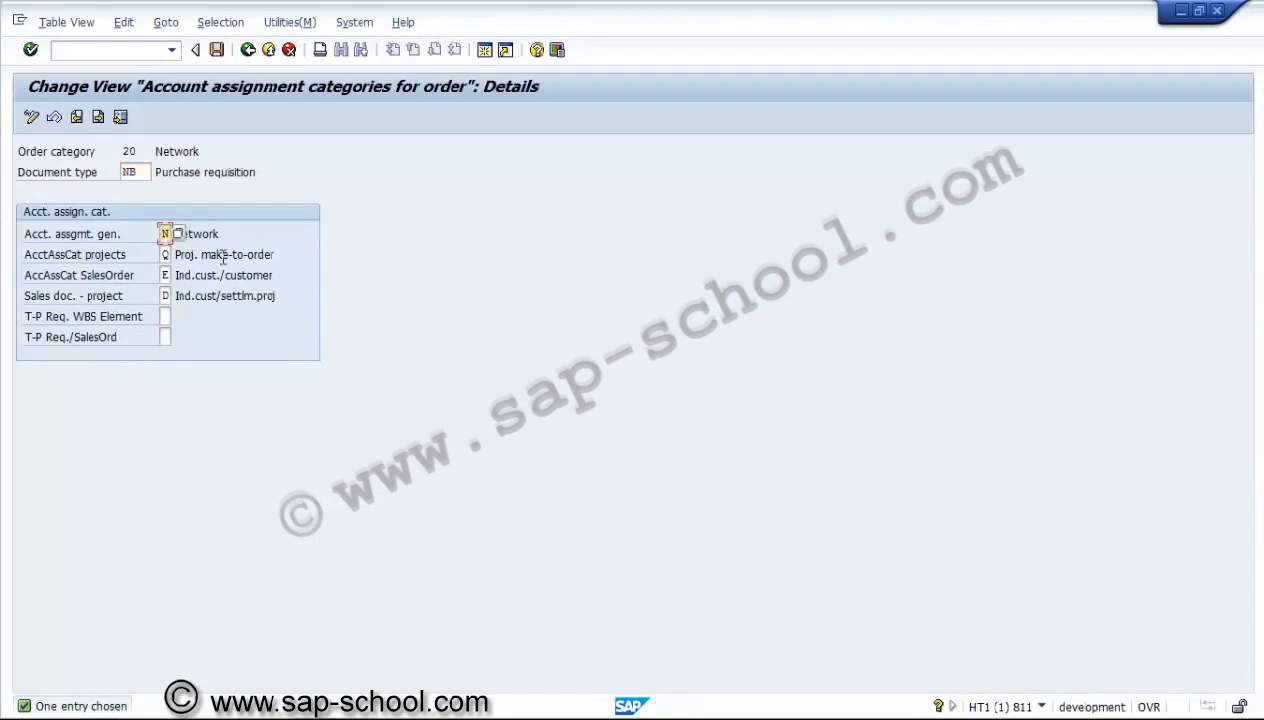
{"action": "left_click", "coordinate": [166, 254]}
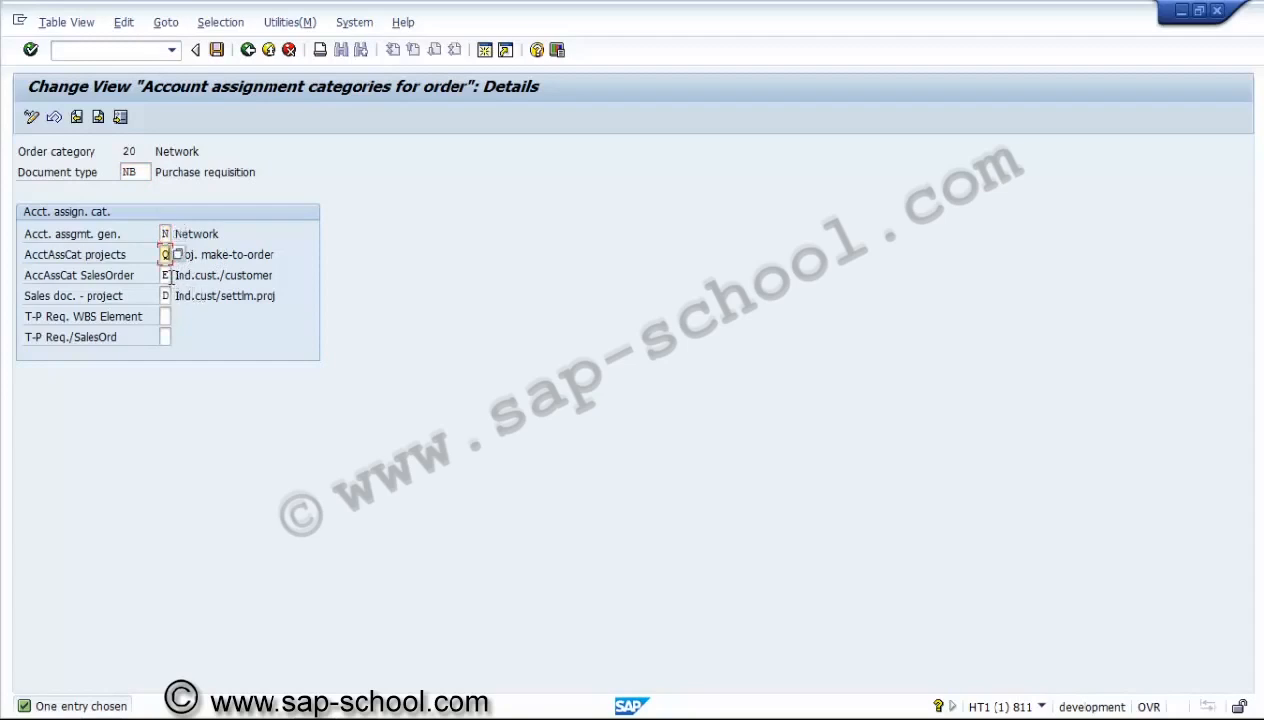
{"action": "left_click", "coordinate": [166, 274]}
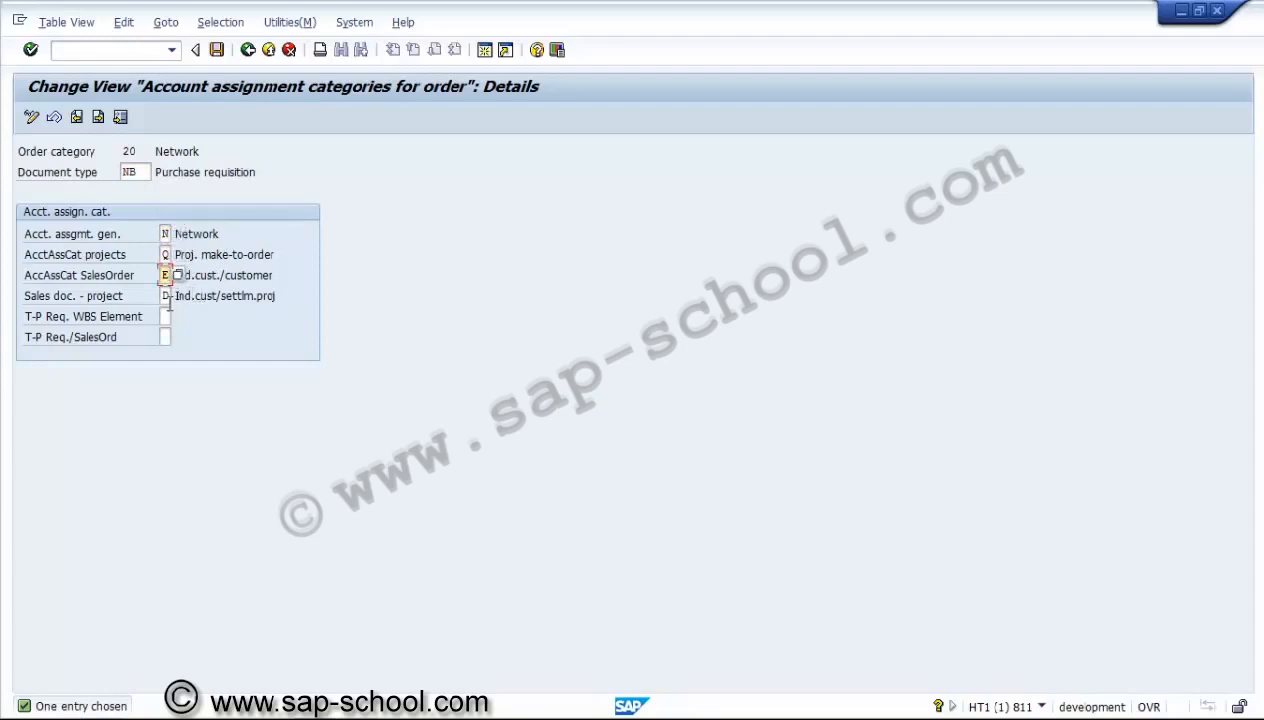
{"action": "left_click", "coordinate": [166, 296]}
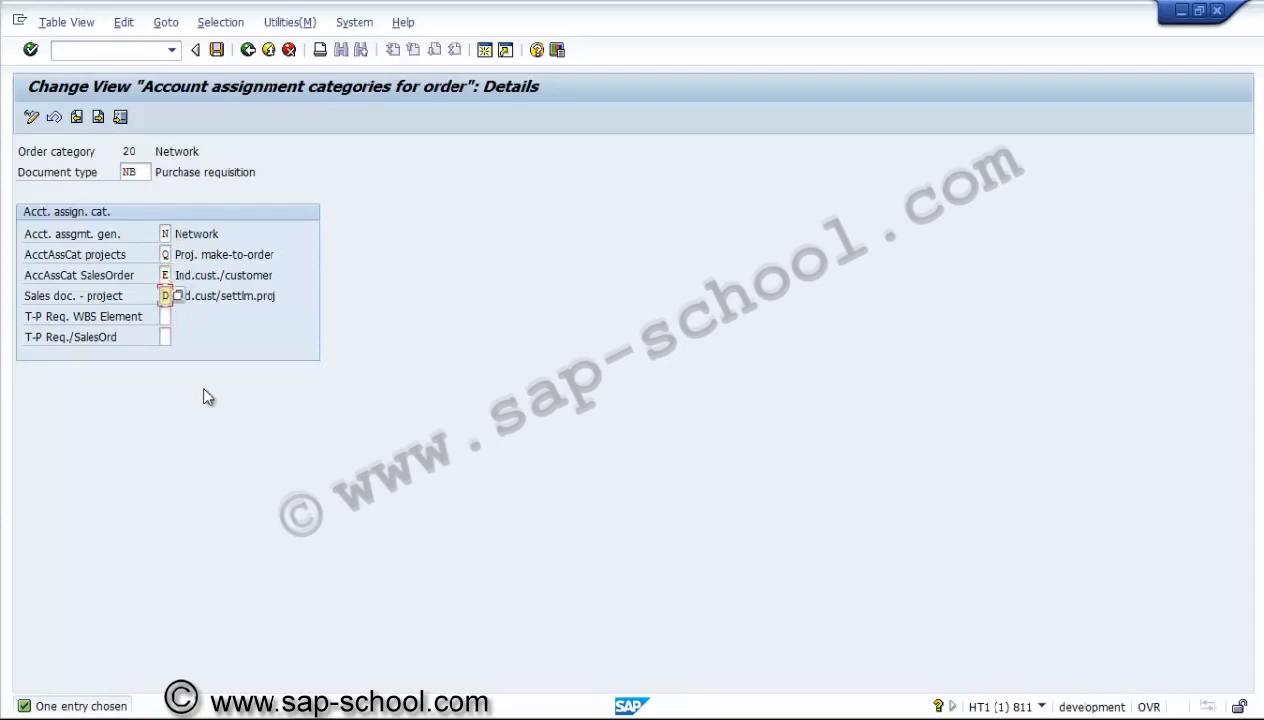
{"action": "left_click", "coordinate": [247, 50]}
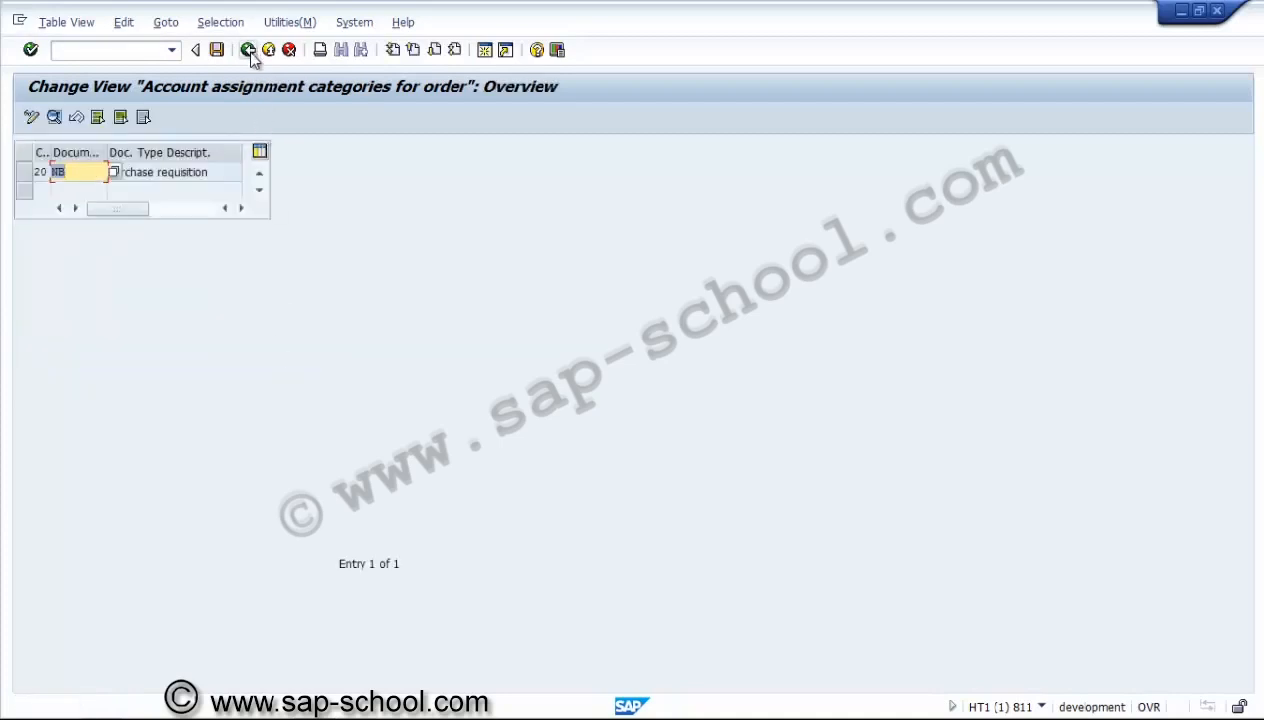
{"action": "left_click", "coordinate": [247, 50]}
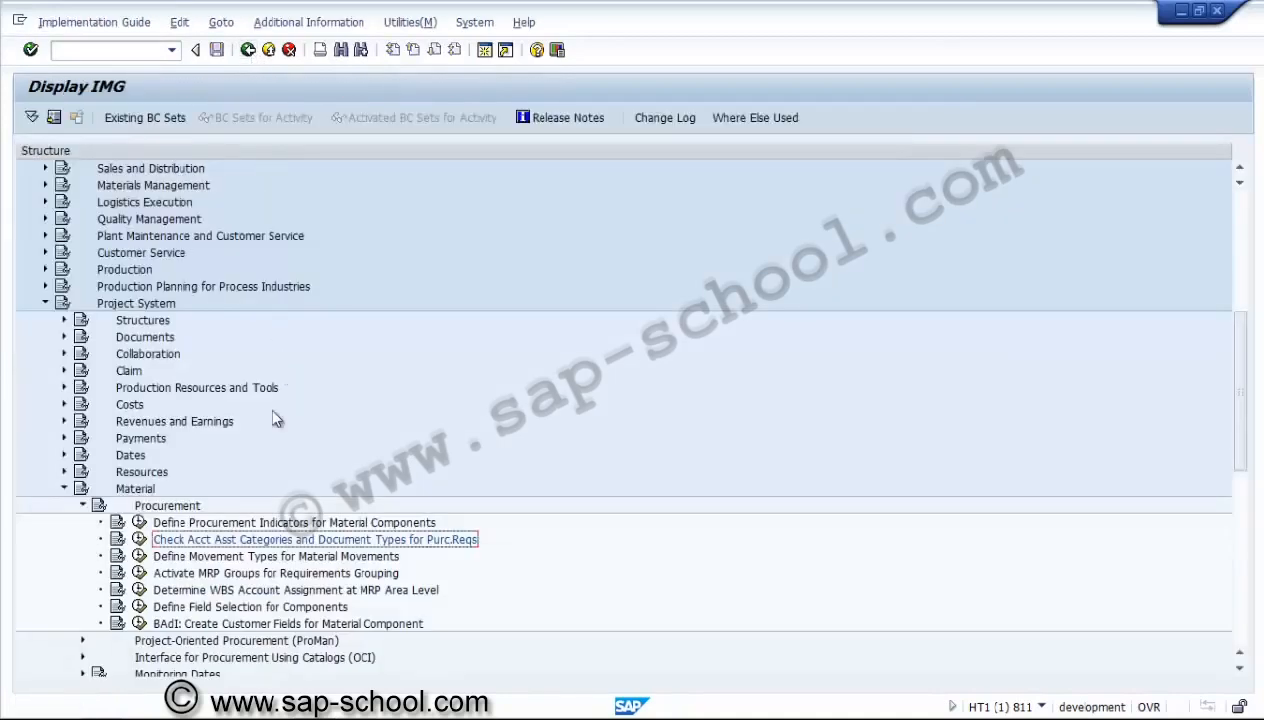
Review the movement types for material movements defined for package CN, and return to the implementation guide.
{"action": "left_click", "coordinate": [200, 557]}
{"action": "left_click", "coordinate": [141, 558]}
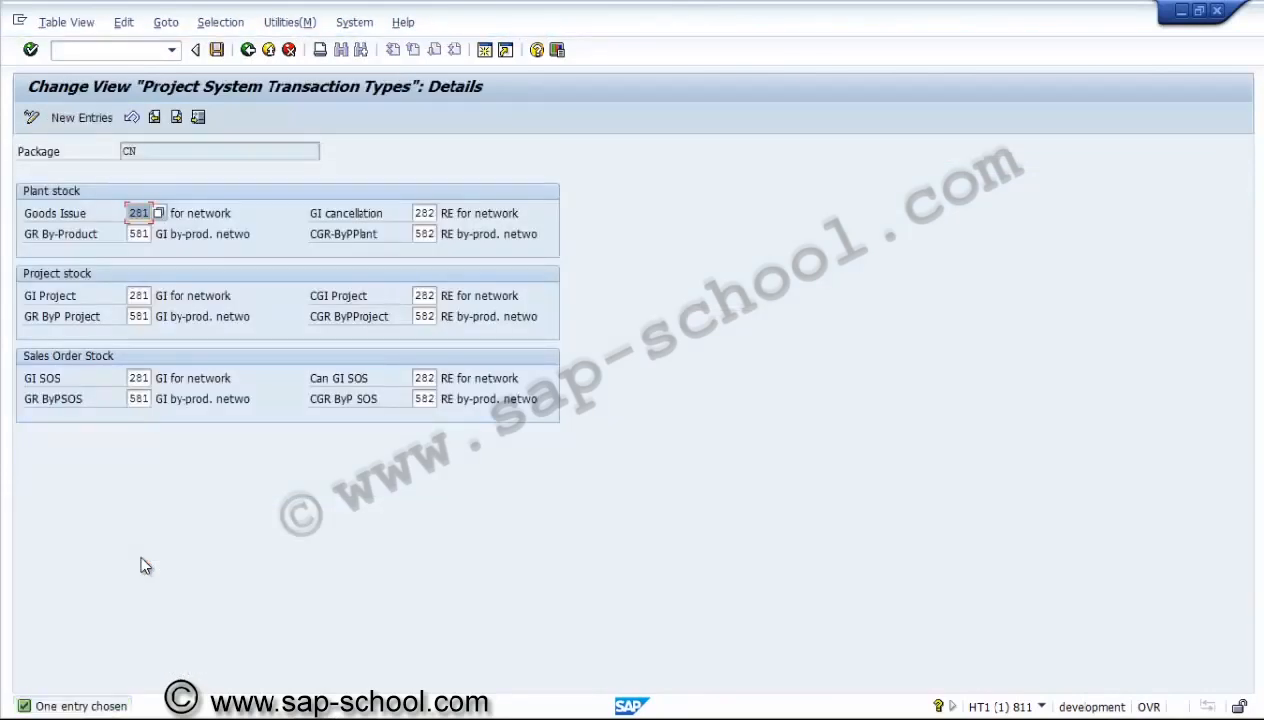
{"action": "left_click", "coordinate": [195, 212]}
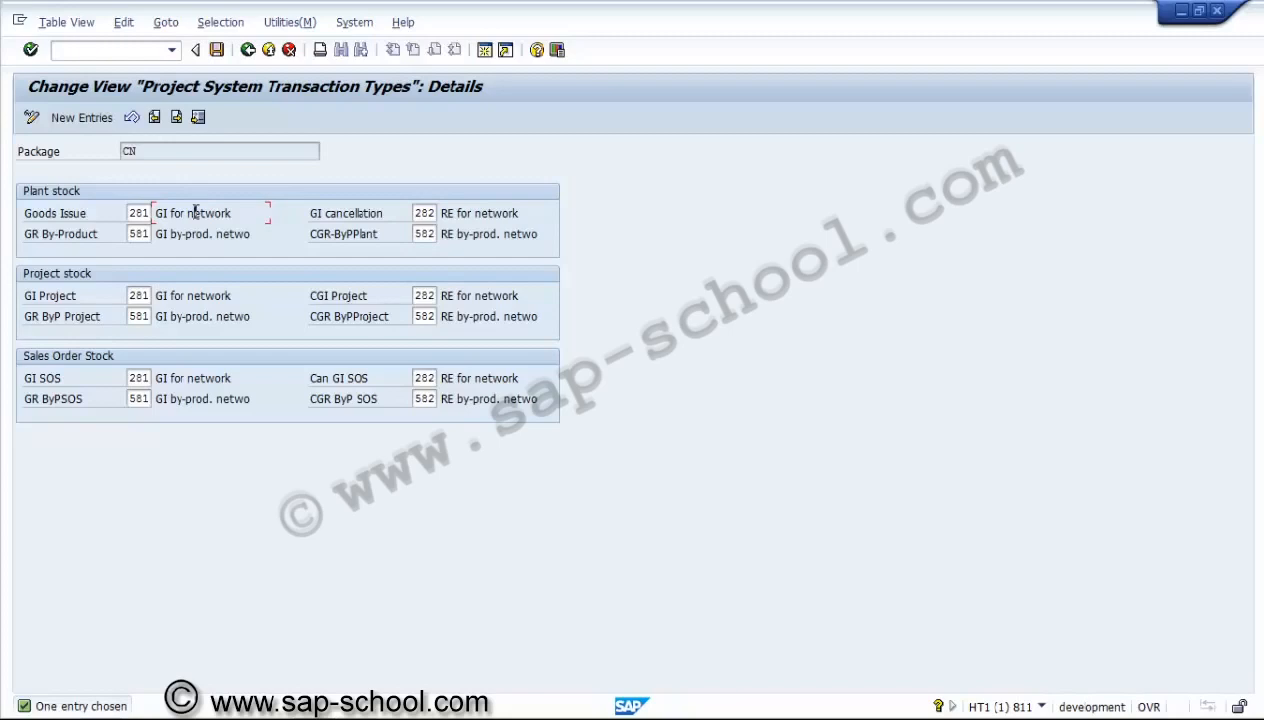
{"action": "left_click", "coordinate": [249, 51]}
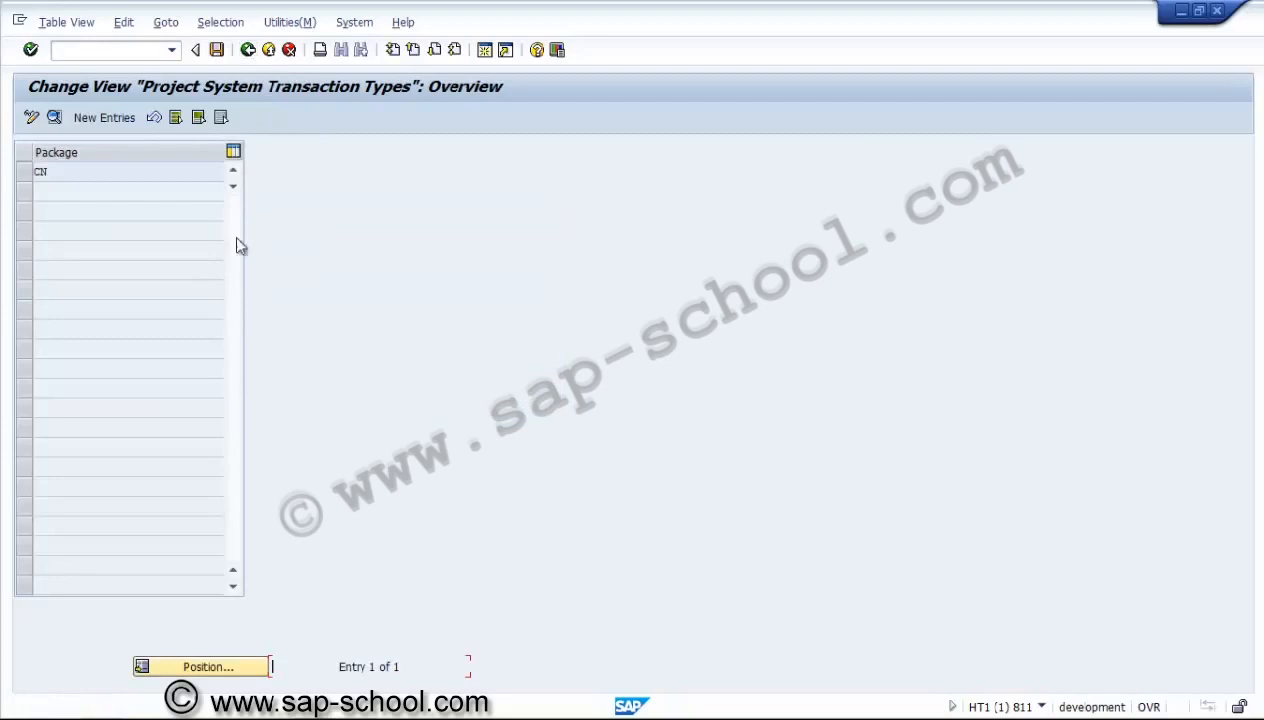
{"action": "left_click", "coordinate": [249, 52]}
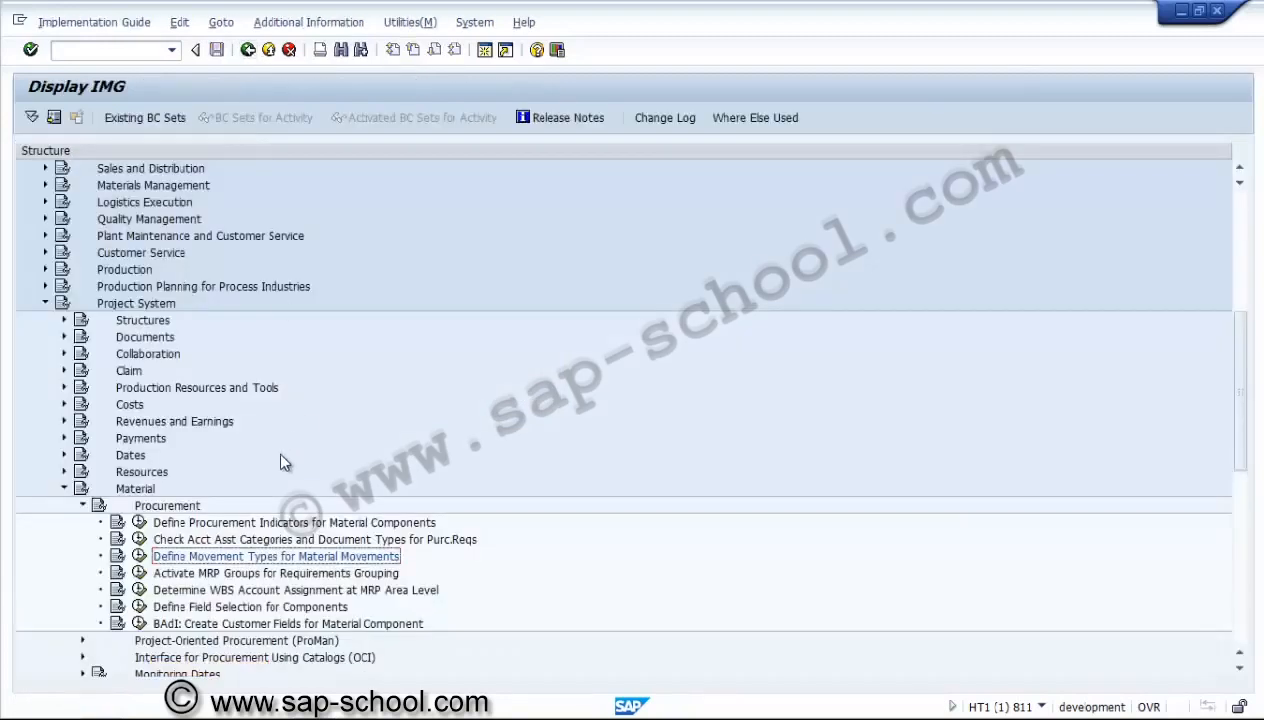
Open Activate MRP Groups for Requirements Grouping and position the list at plant 3000.
{"action": "left_click", "coordinate": [139, 573]}
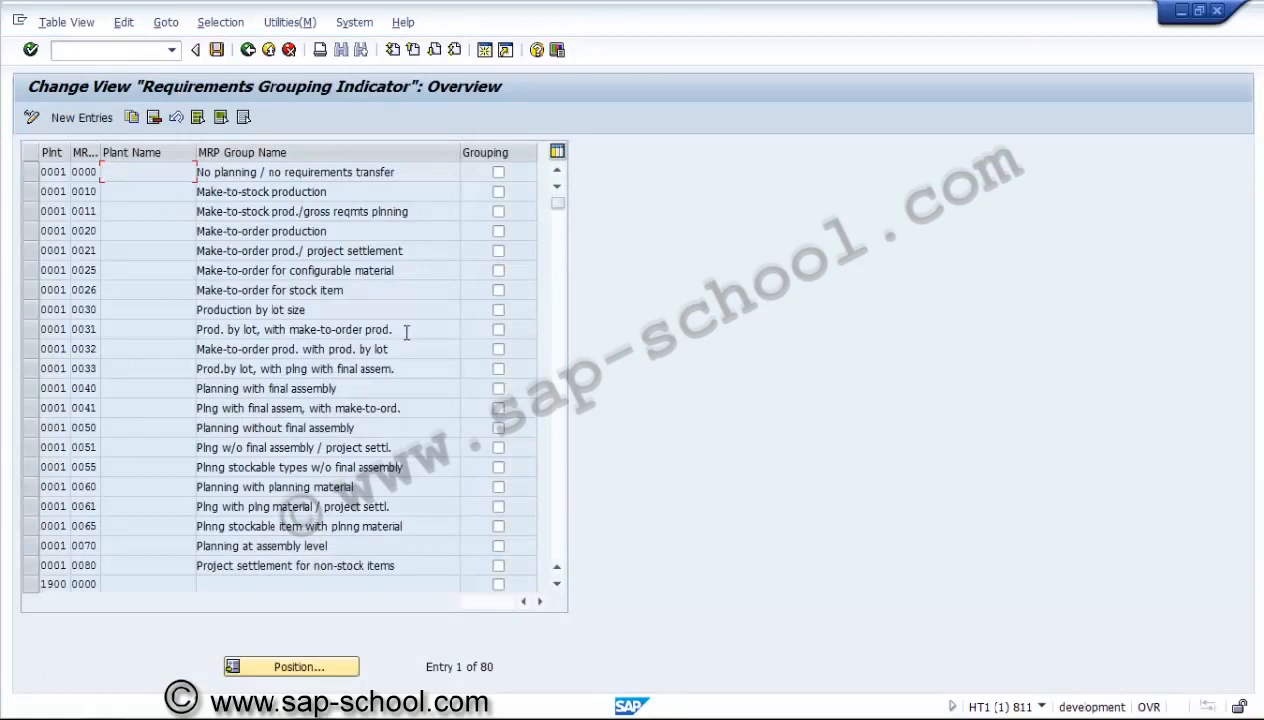
{"action": "left_click", "coordinate": [340, 667]}
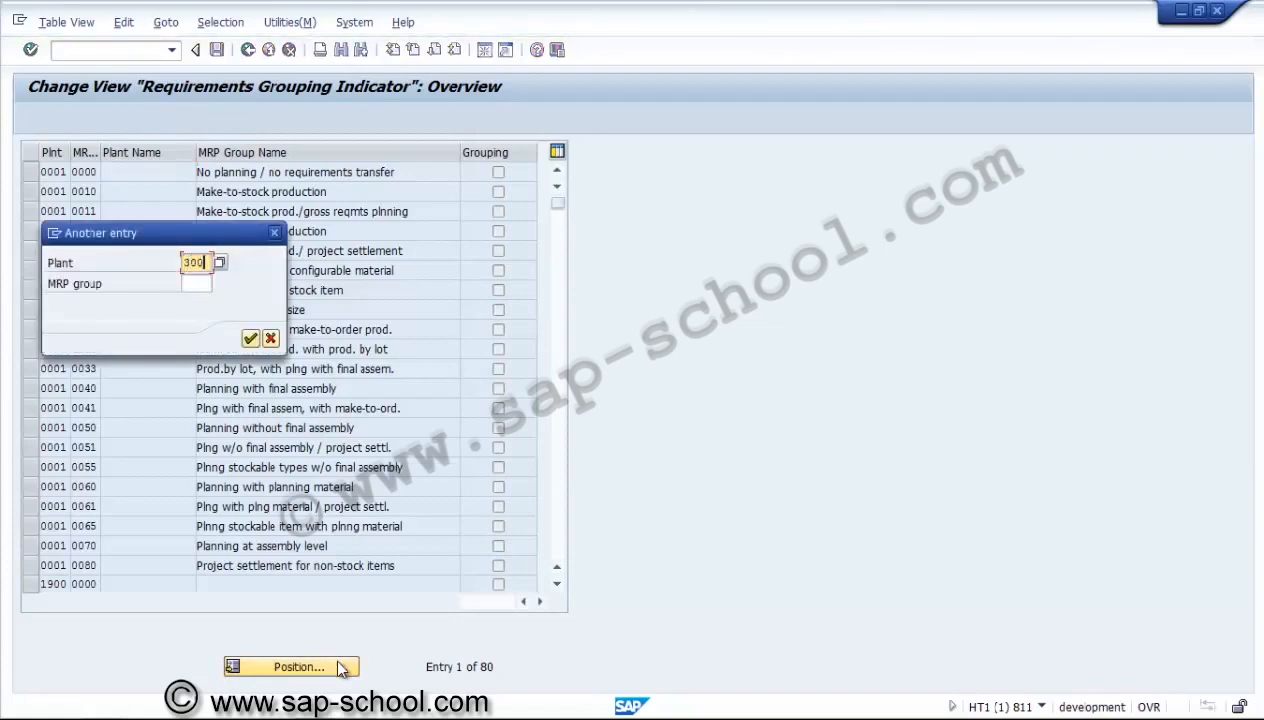
{"action": "type", "text": "3000"}
{"action": "key", "text": "Return"}
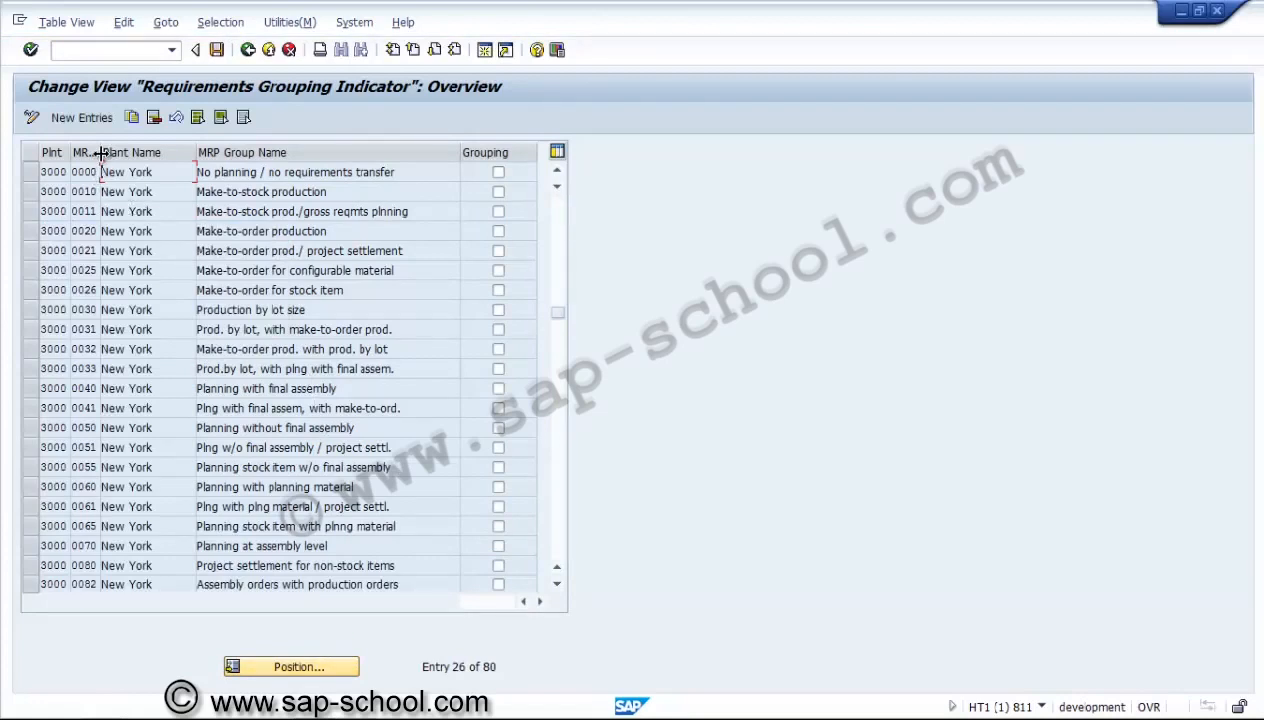
Widen the MRP group column, look through the MRP groups and grouping indicators of plant 3000, and return to the guide.
{"action": "left_click_drag", "start_coordinate": [99, 152], "coordinate": [125, 153]}
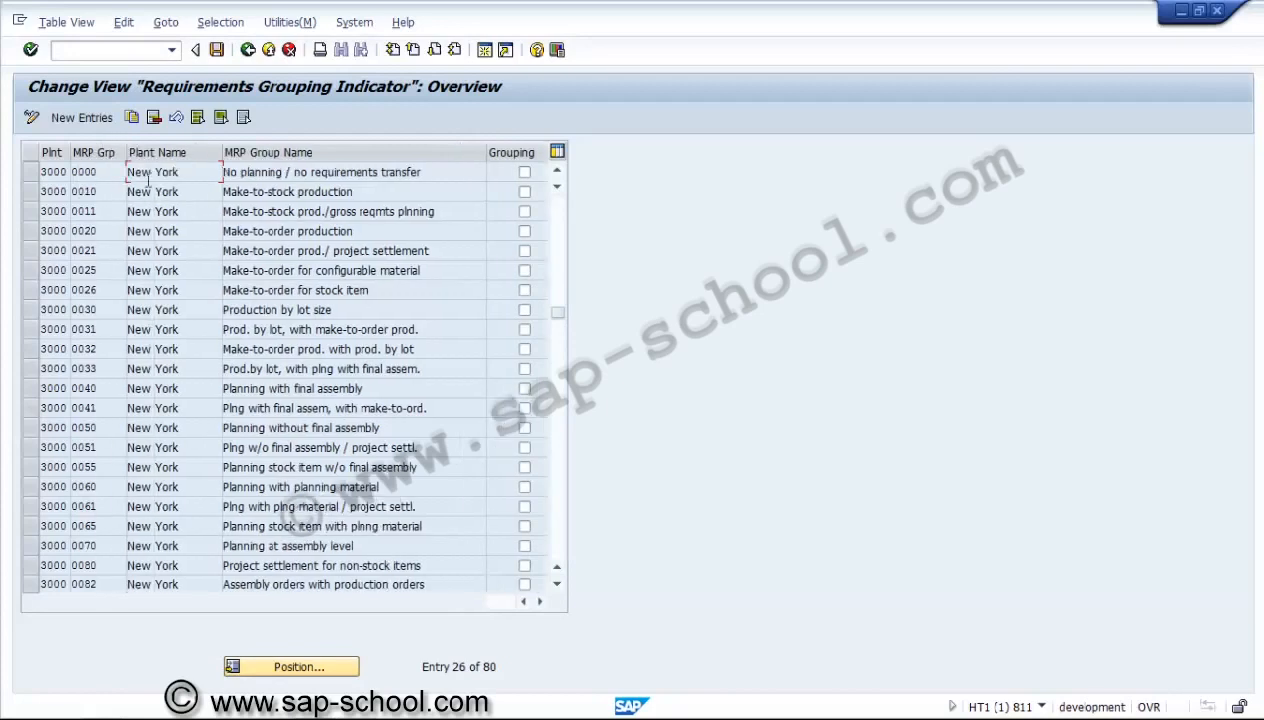
{"action": "left_click", "coordinate": [558, 532]}
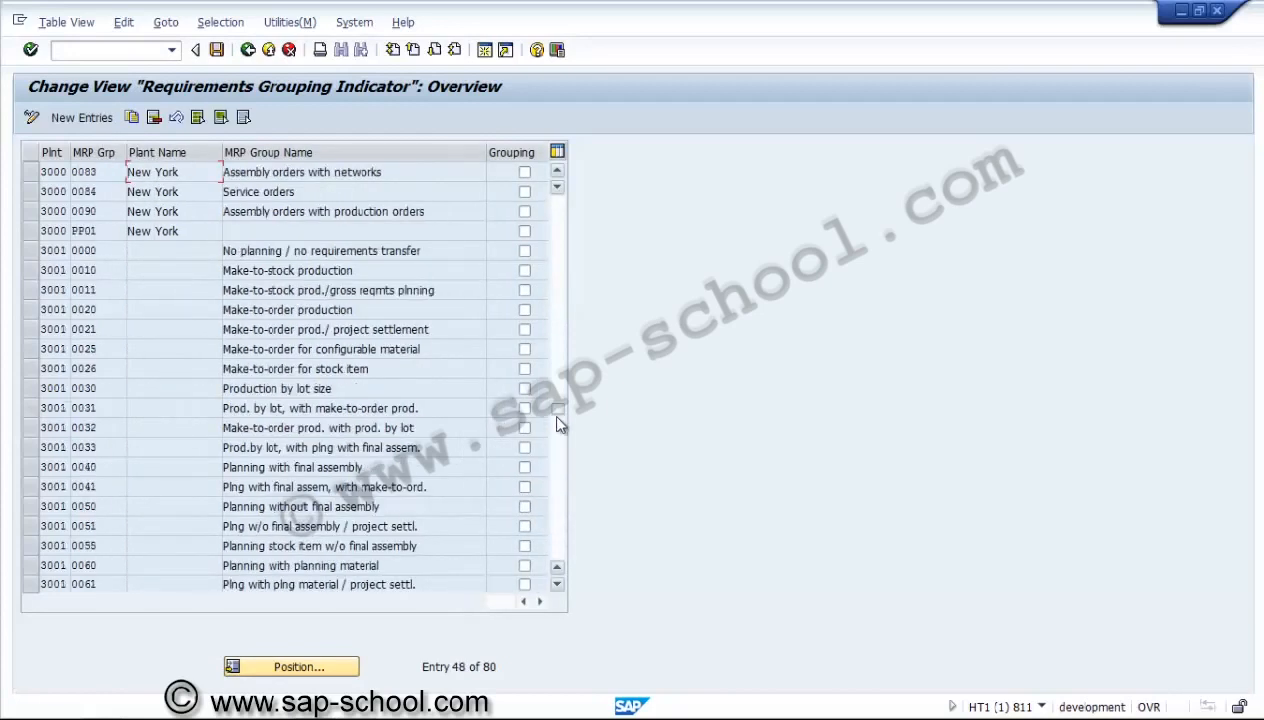
{"action": "left_click", "coordinate": [558, 172]}
{"action": "left_click", "coordinate": [558, 172]}
{"action": "left_click", "coordinate": [558, 172]}
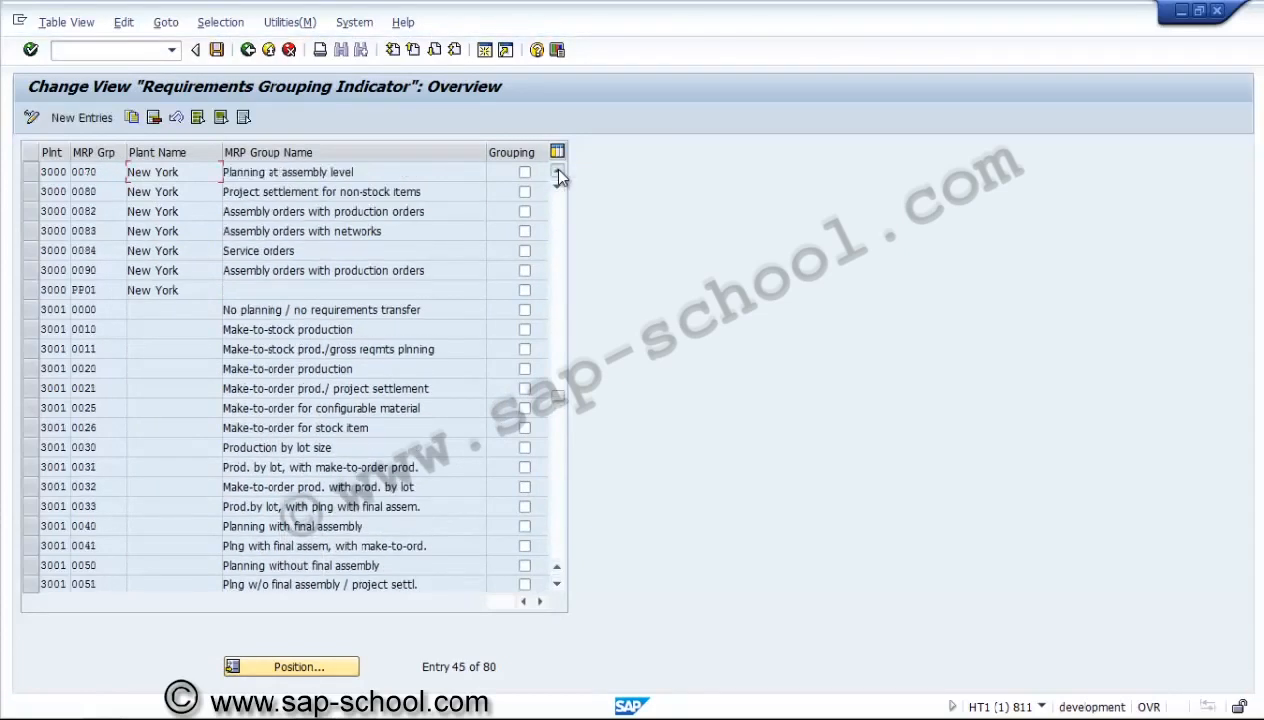
{"action": "left_click", "coordinate": [558, 172]}
{"action": "left_click", "coordinate": [558, 172]}
{"action": "left_click", "coordinate": [558, 172]}
{"action": "left_click", "coordinate": [558, 172]}
{"action": "left_click", "coordinate": [558, 172]}
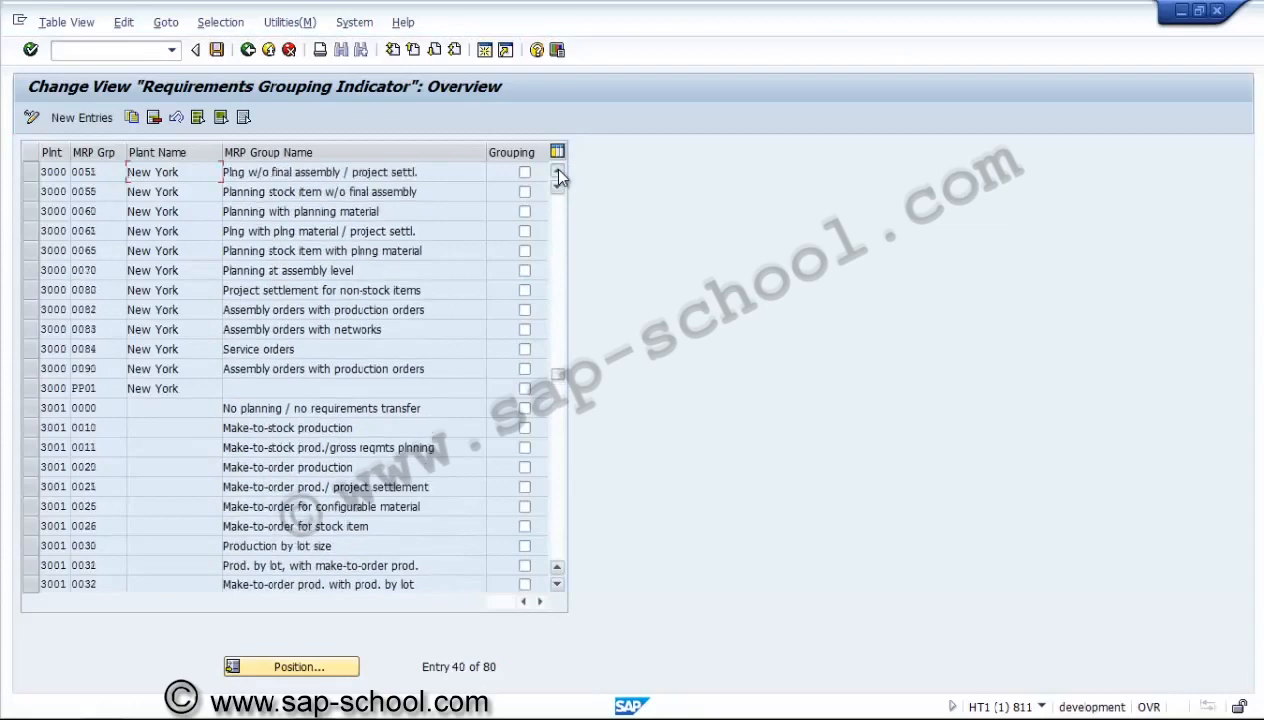
{"action": "left_click", "coordinate": [558, 172]}
{"action": "left_click", "coordinate": [558, 172]}
{"action": "left_click", "coordinate": [558, 172]}
{"action": "left_click", "coordinate": [558, 172]}
{"action": "left_click", "coordinate": [558, 172]}
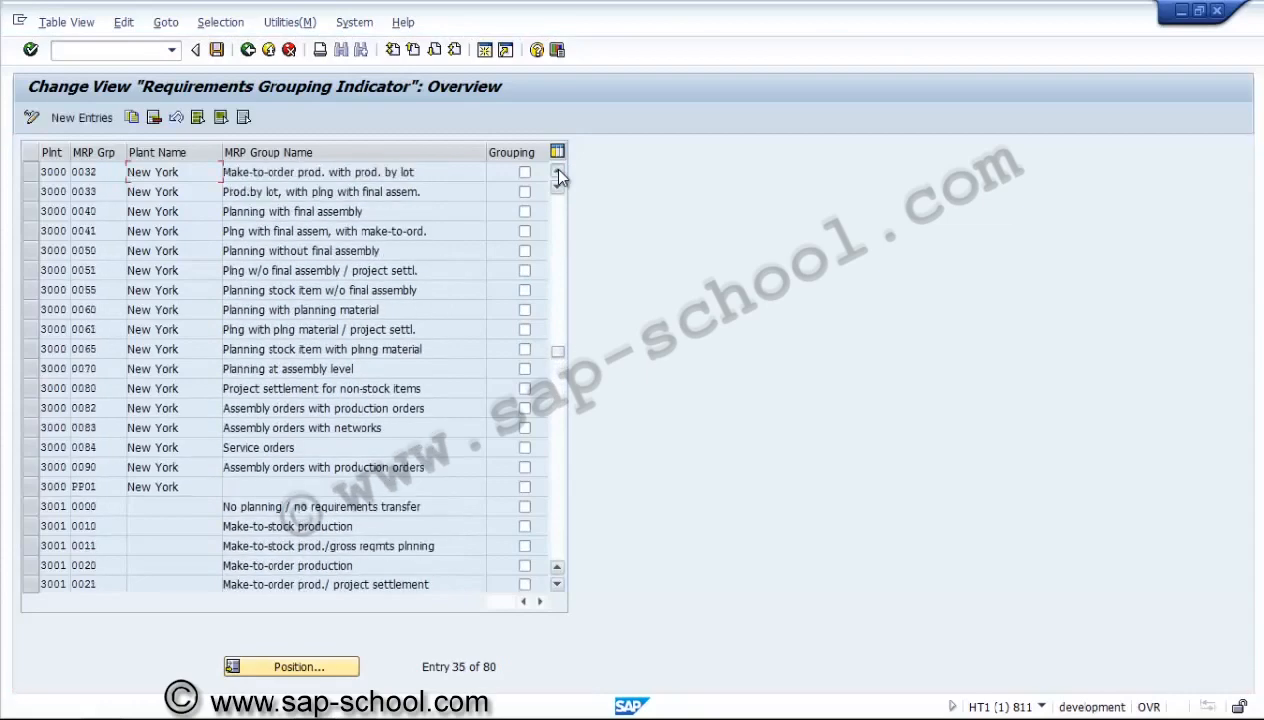
{"action": "left_click", "coordinate": [558, 172]}
{"action": "left_click", "coordinate": [558, 172]}
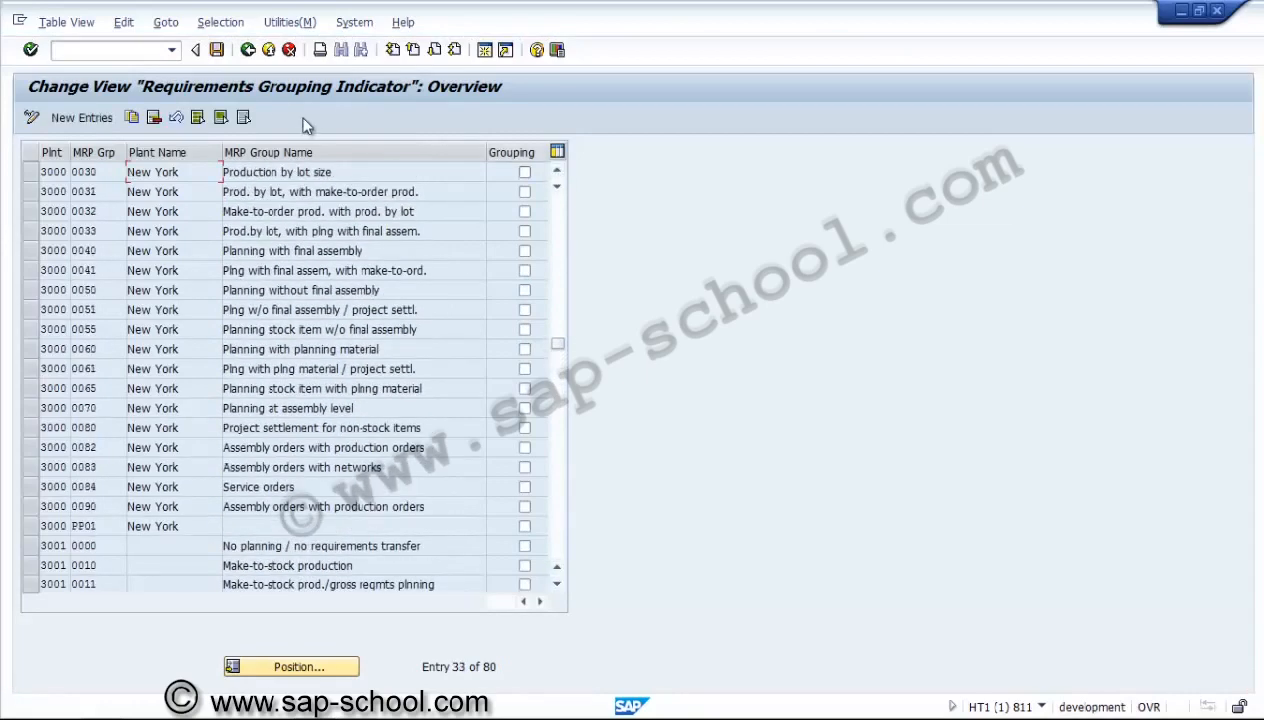
{"action": "left_click", "coordinate": [248, 50]}
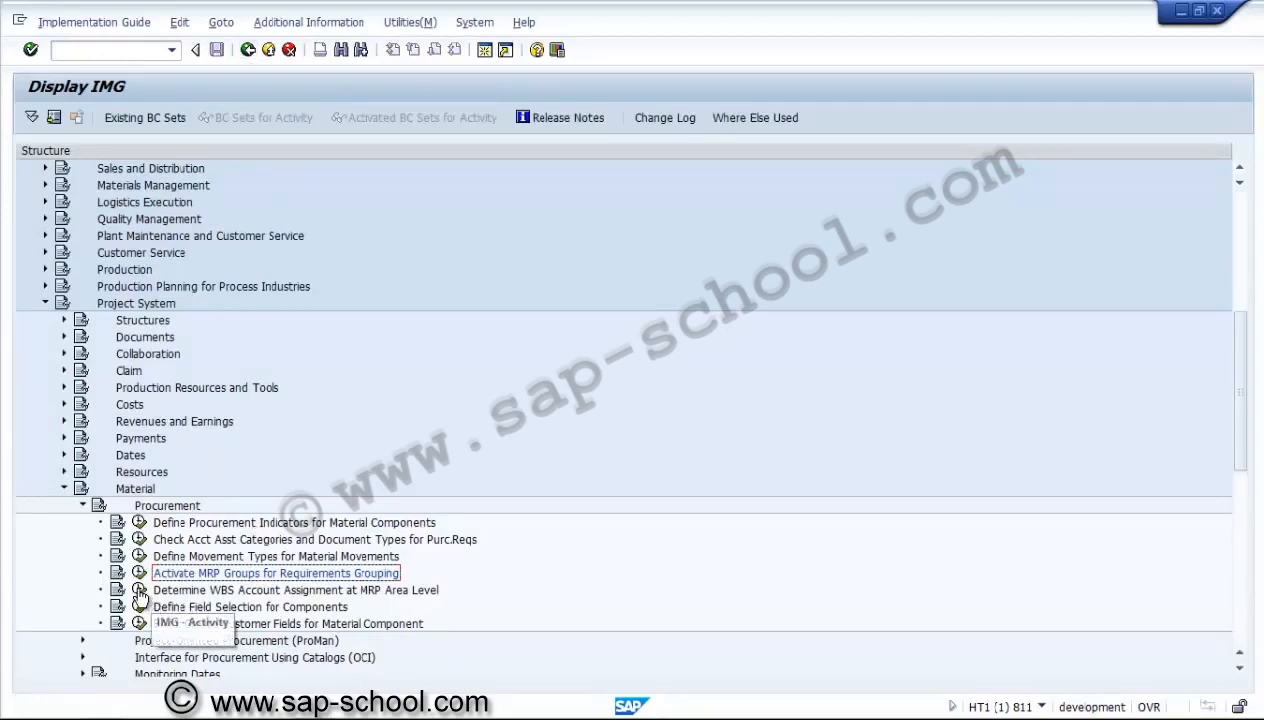
View the WBS Acct at MRP option in a new entry for WBS account assignment at MRP area level, and leave without saving.
{"action": "left_click", "coordinate": [140, 590]}
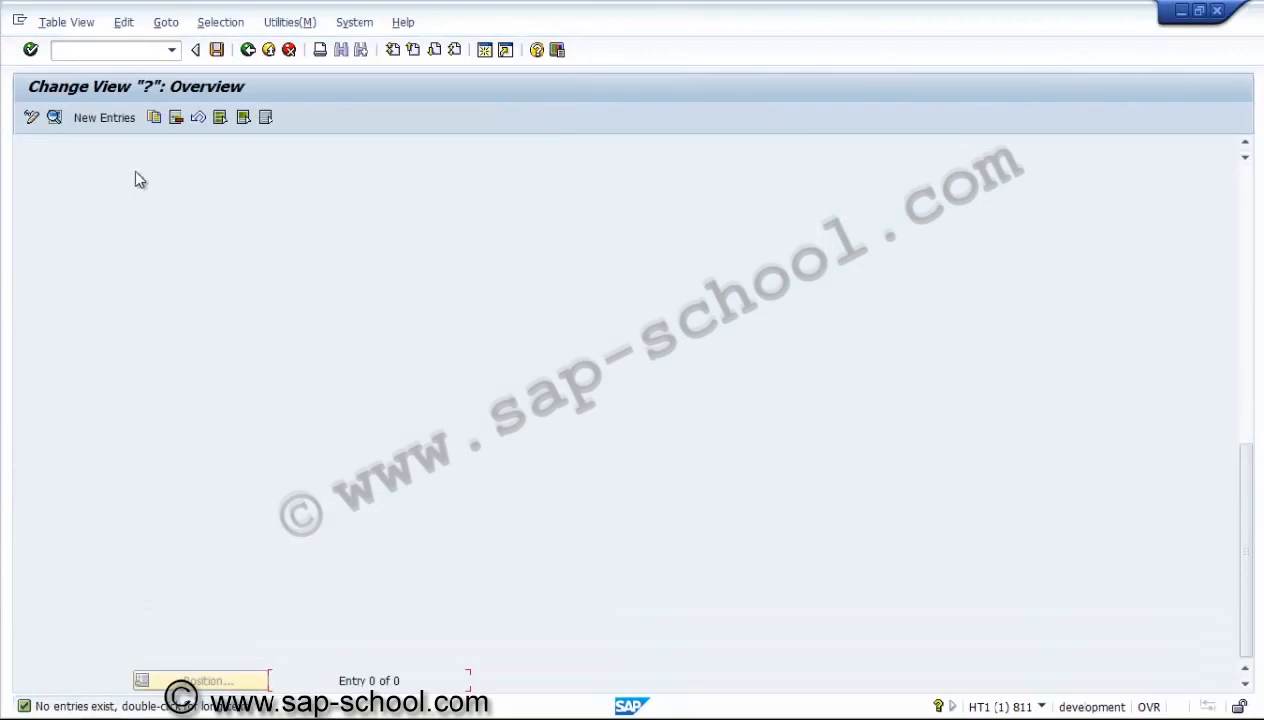
{"action": "left_click", "coordinate": [110, 118]}
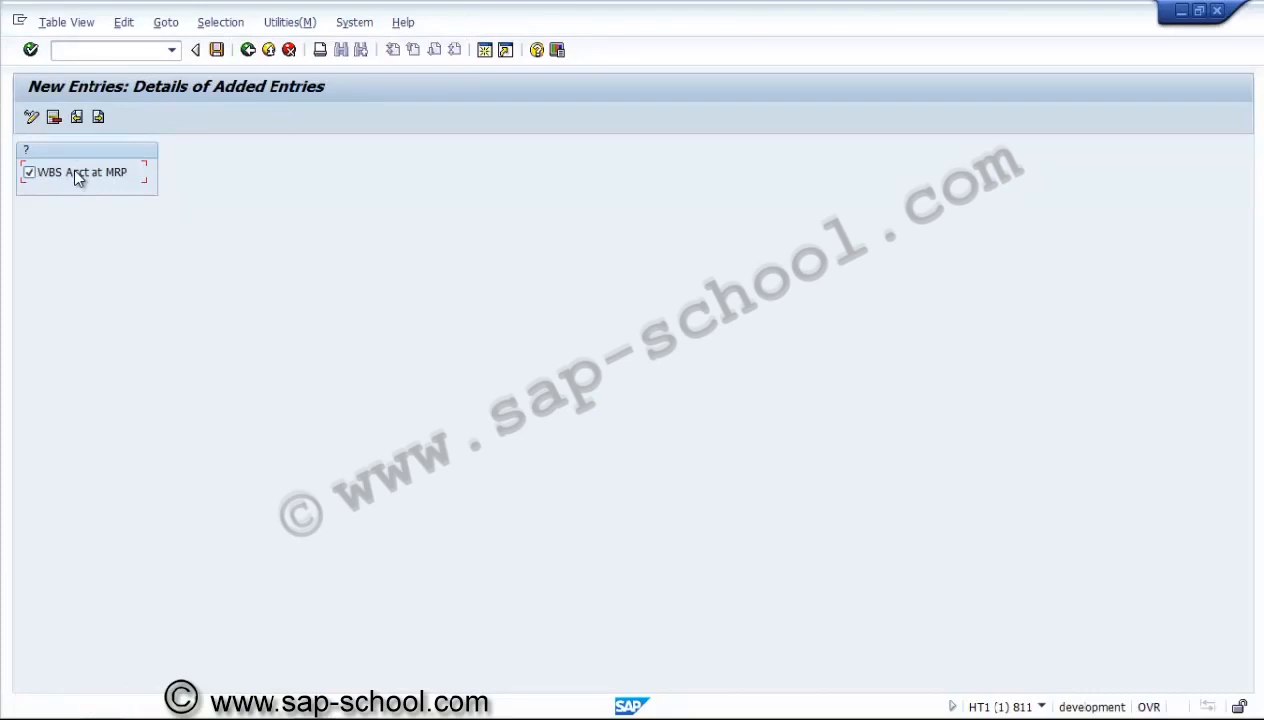
{"action": "left_click", "coordinate": [248, 50]}
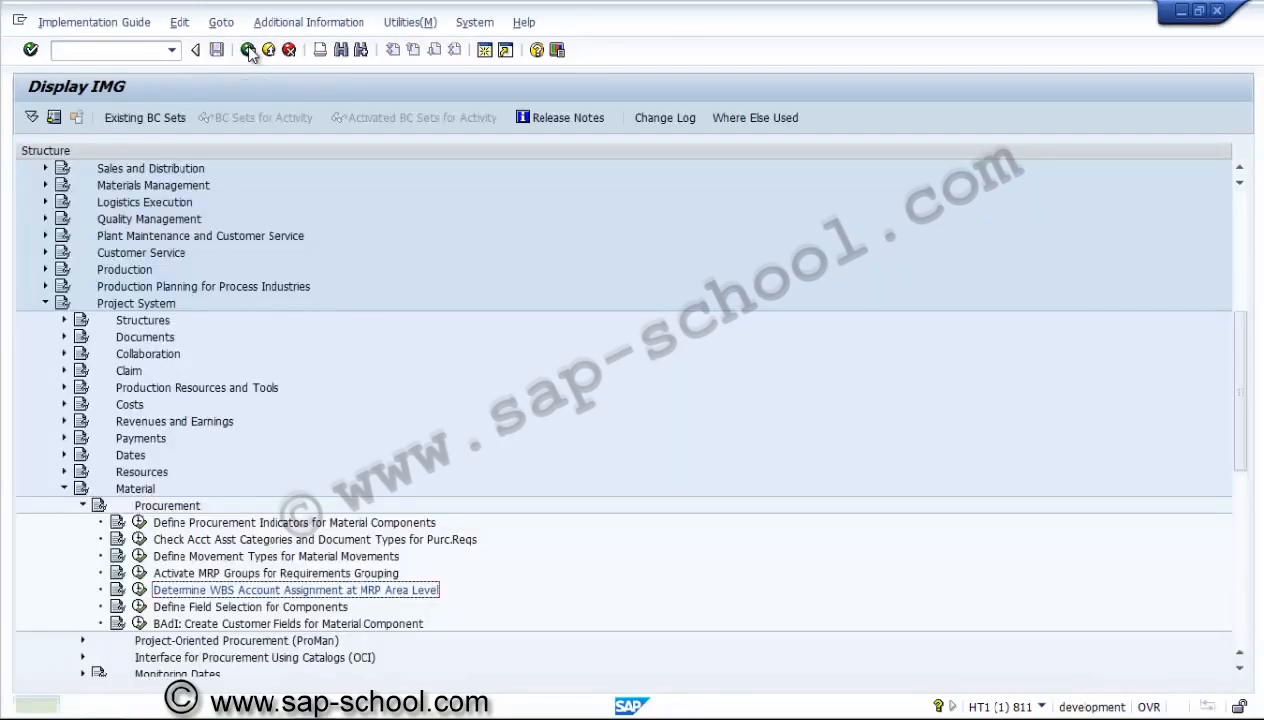
Open the Detailed View for Materials activity of Define Field Selection for Components, and display the Order Type influencing field for PS01.
{"action": "left_click", "coordinate": [139, 606]}
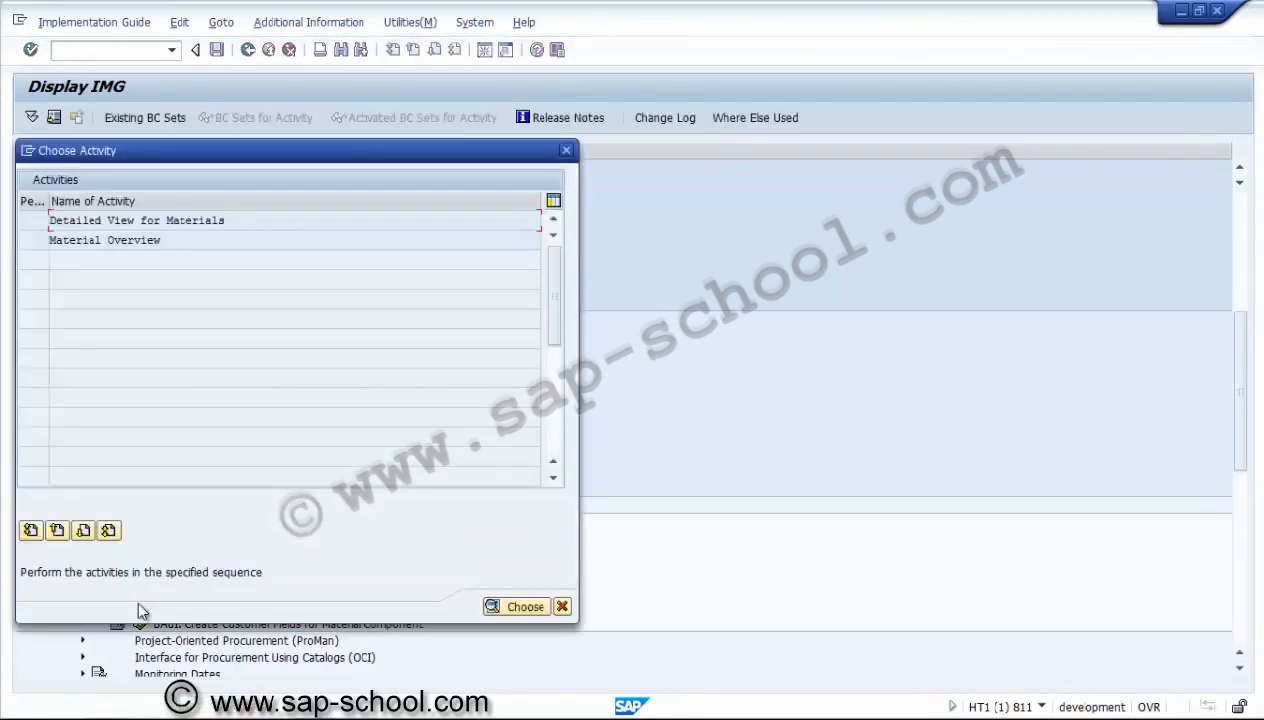
{"action": "double_click", "coordinate": [146, 222]}
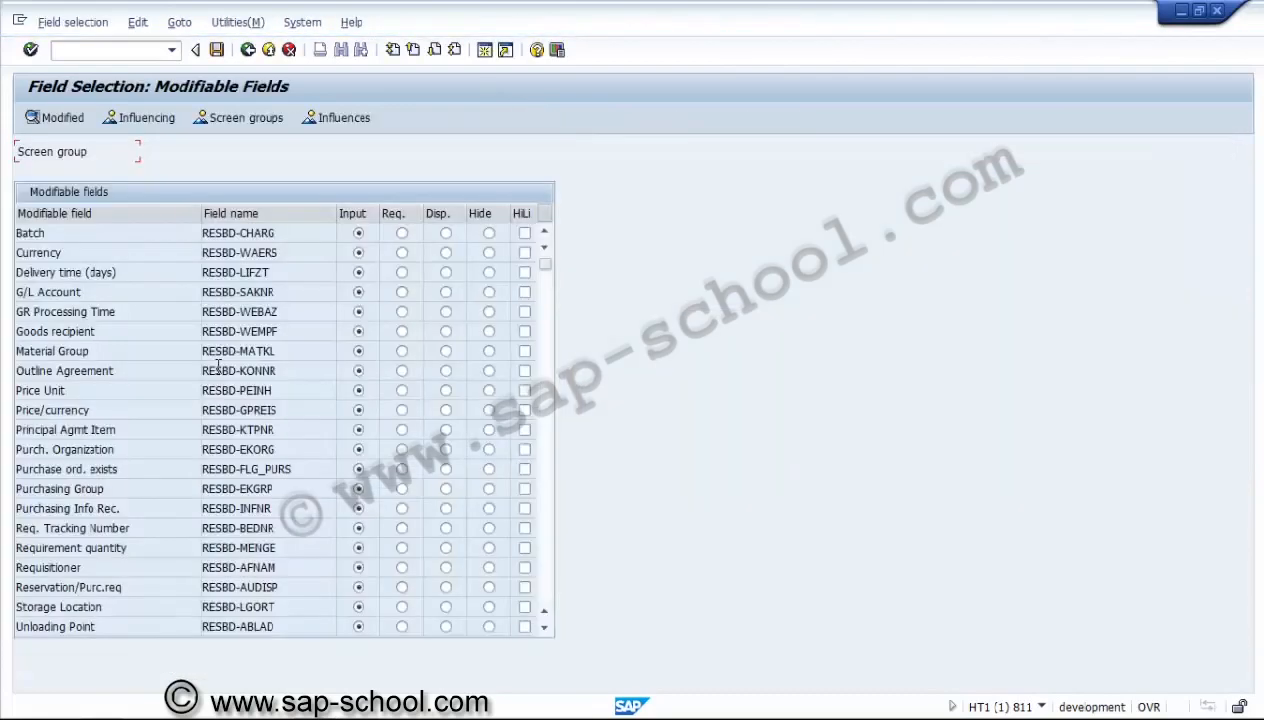
{"action": "left_click", "coordinate": [143, 117]}
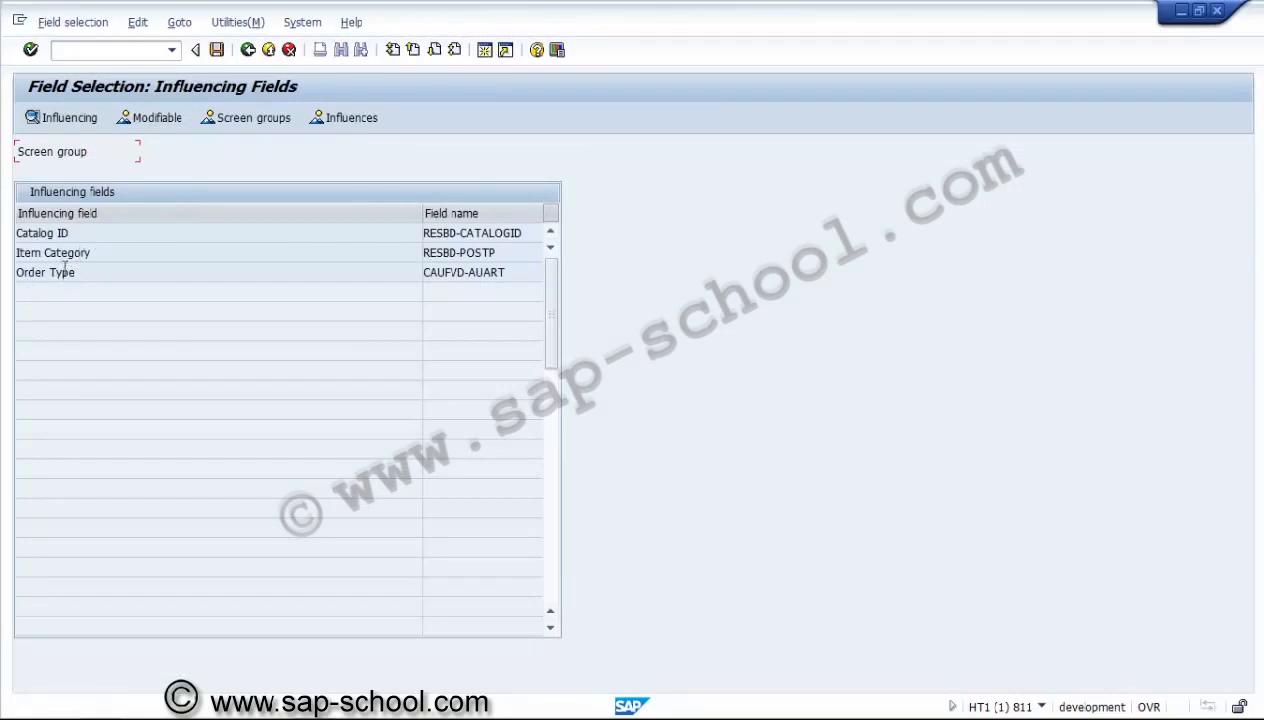
{"action": "double_click", "coordinate": [60, 280]}
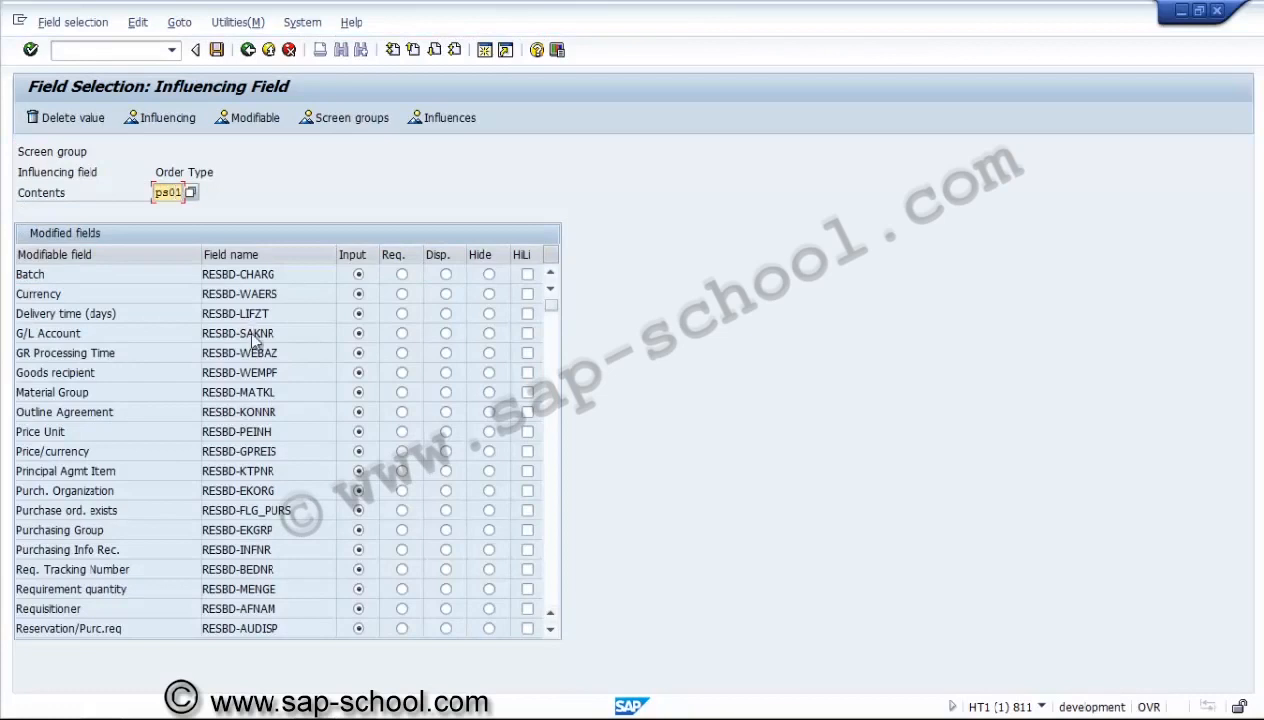
{"action": "key", "text": "Return"}
Look through the modifiable fields and their input settings for order type PS01 in the detailed view.
{"action": "left_click", "coordinate": [550, 586]}
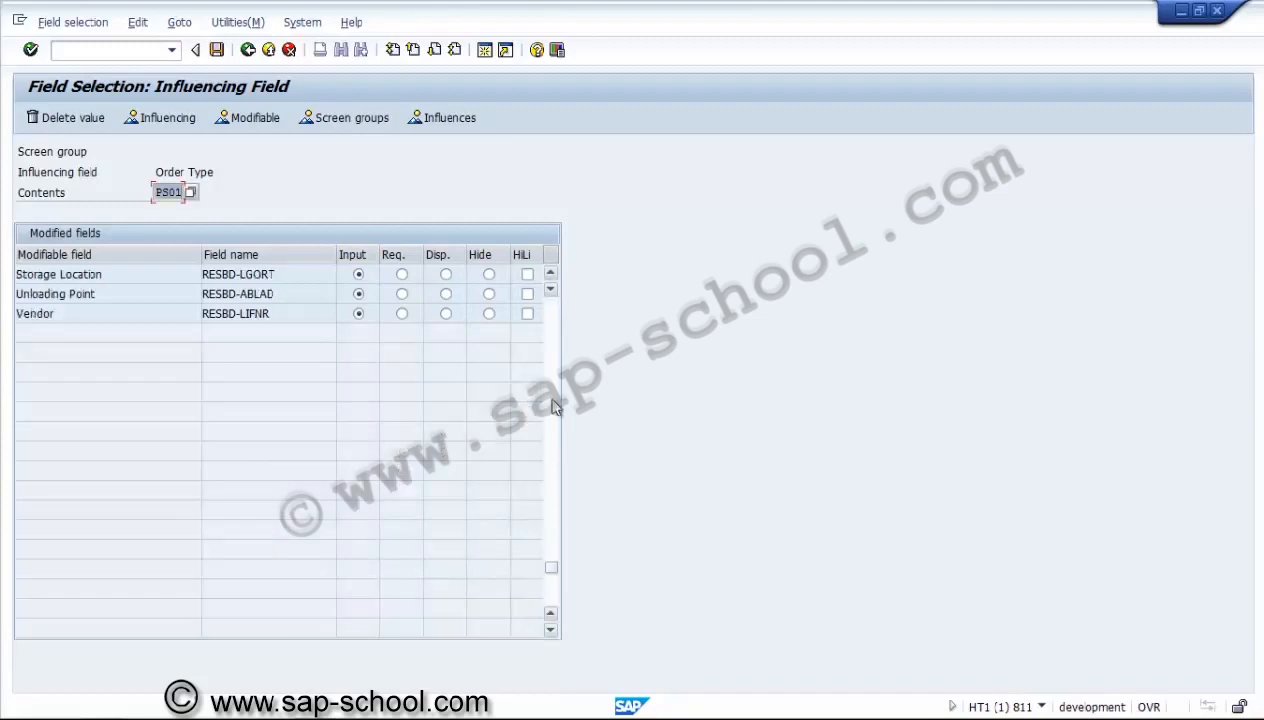
{"action": "left_click", "coordinate": [550, 274]}
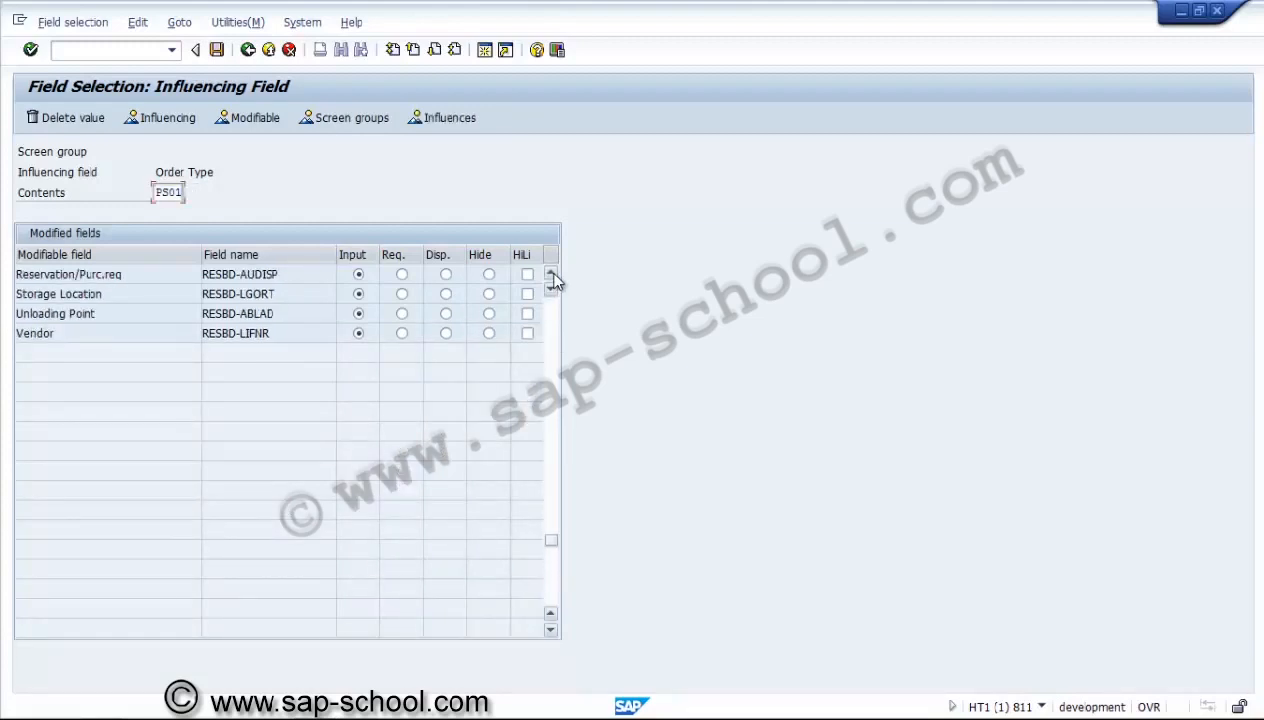
{"action": "left_click", "coordinate": [550, 274]}
{"action": "left_click", "coordinate": [550, 274]}
{"action": "left_click", "coordinate": [550, 274]}
{"action": "left_click", "coordinate": [550, 274]}
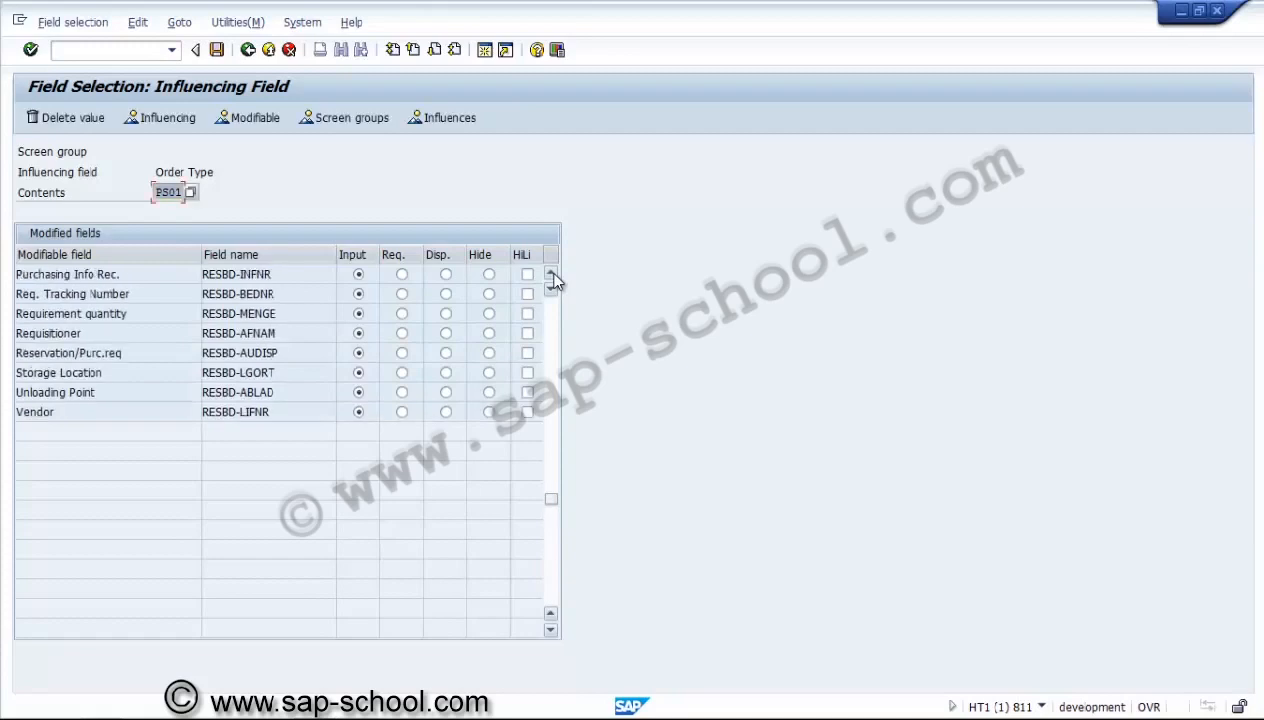
{"action": "left_click", "coordinate": [550, 274]}
{"action": "left_click", "coordinate": [550, 274]}
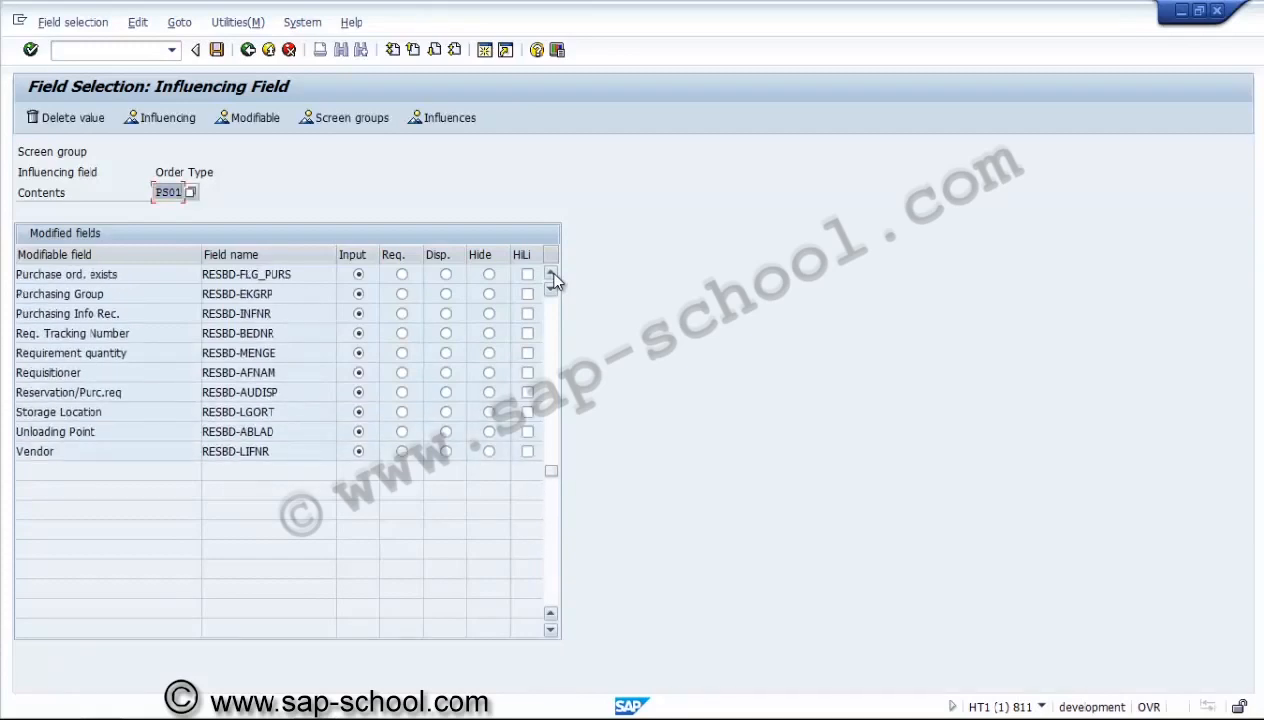
{"action": "left_click", "coordinate": [550, 274]}
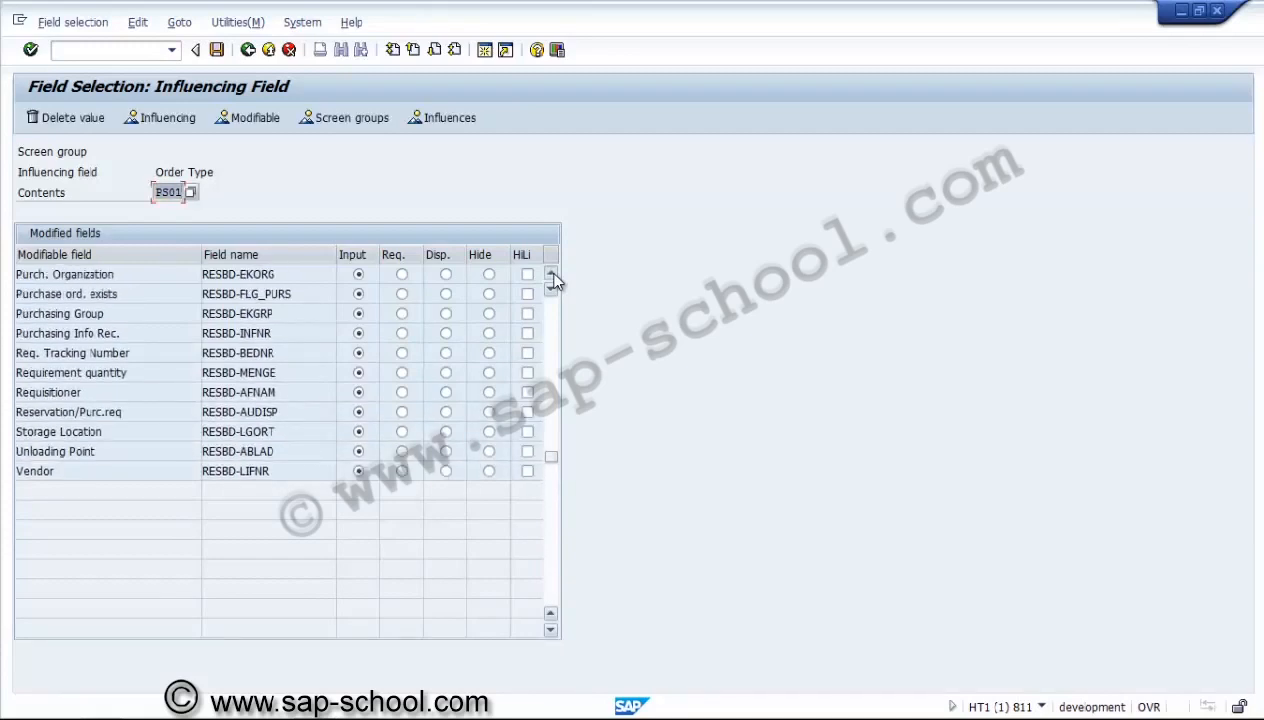
{"action": "left_click", "coordinate": [550, 274]}
{"action": "left_click", "coordinate": [550, 274]}
{"action": "left_click", "coordinate": [550, 274]}
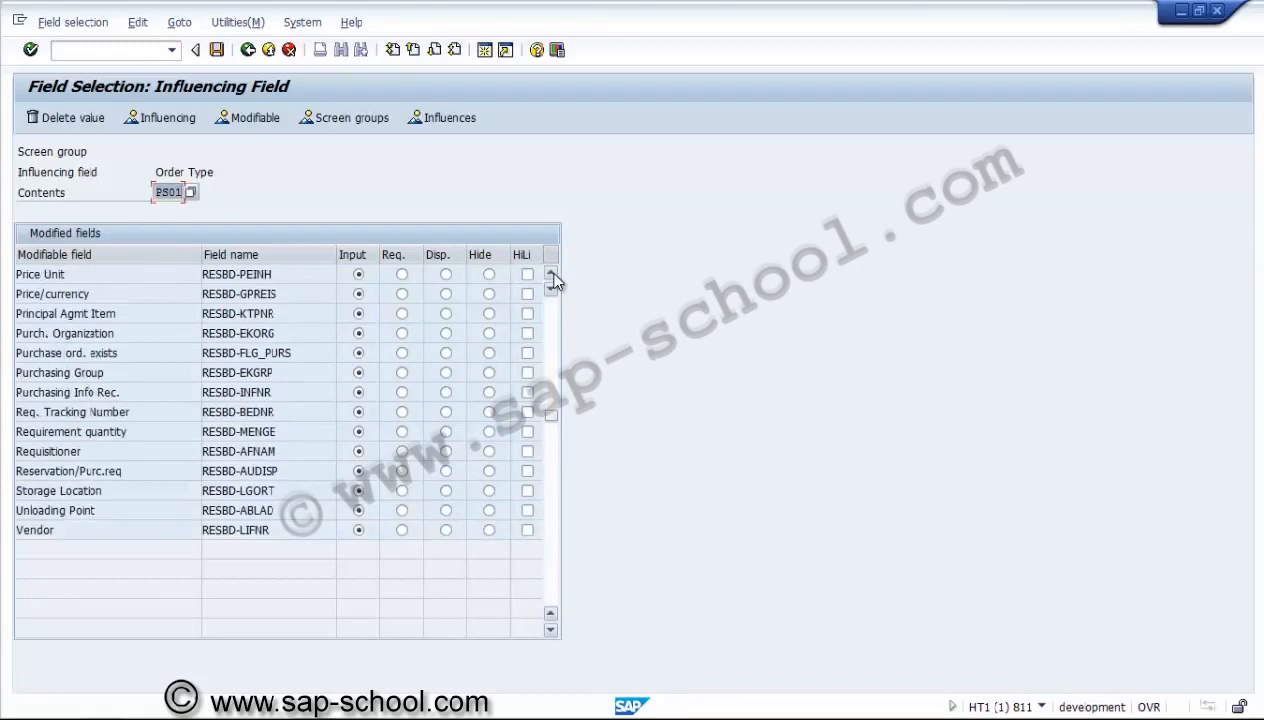
{"action": "left_click", "coordinate": [550, 274]}
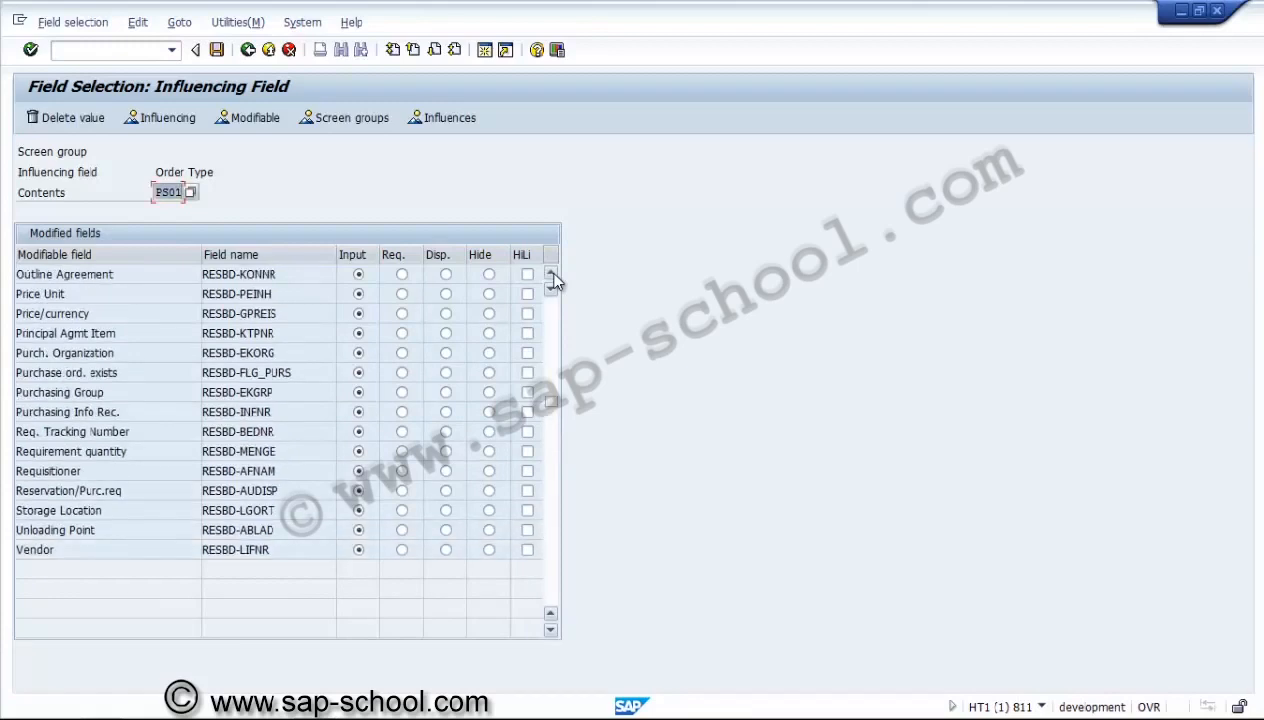
{"action": "left_click", "coordinate": [550, 274]}
{"action": "left_click", "coordinate": [550, 274]}
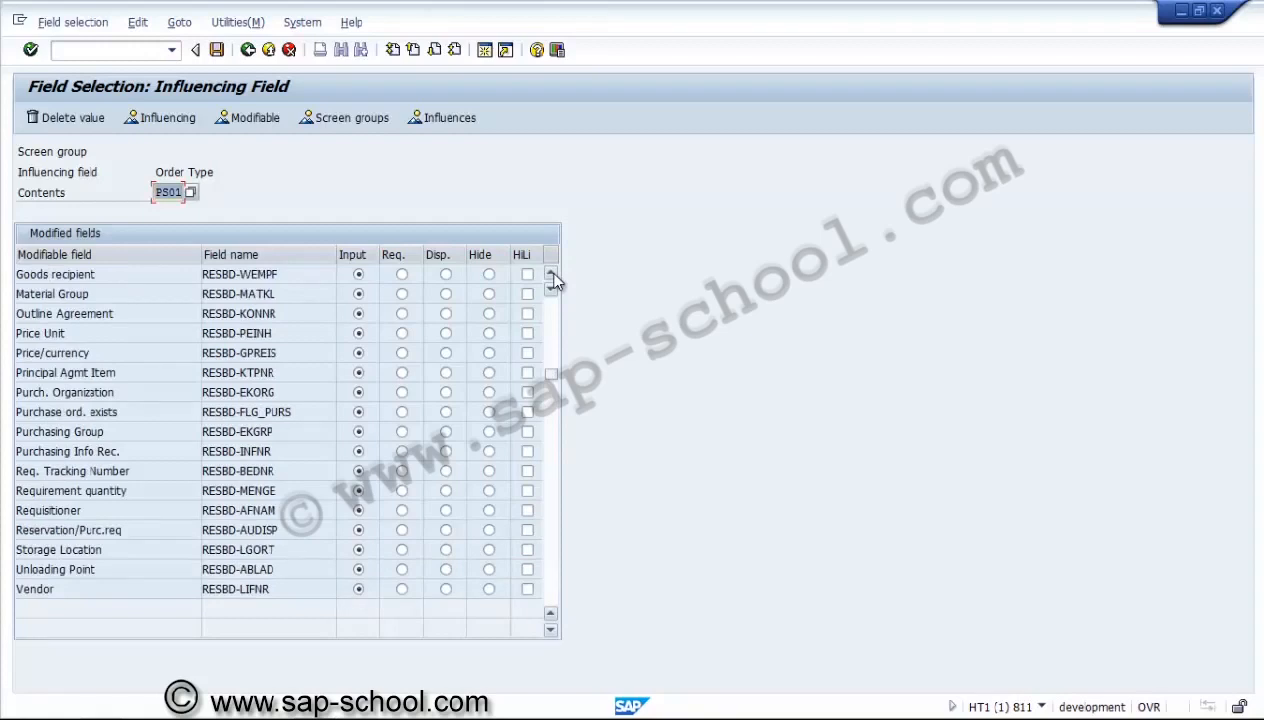
Set the Batch and Principal Agmt Item fields to Hide for order type PS01 in the detailed view.
{"action": "left_click", "coordinate": [446, 374]}
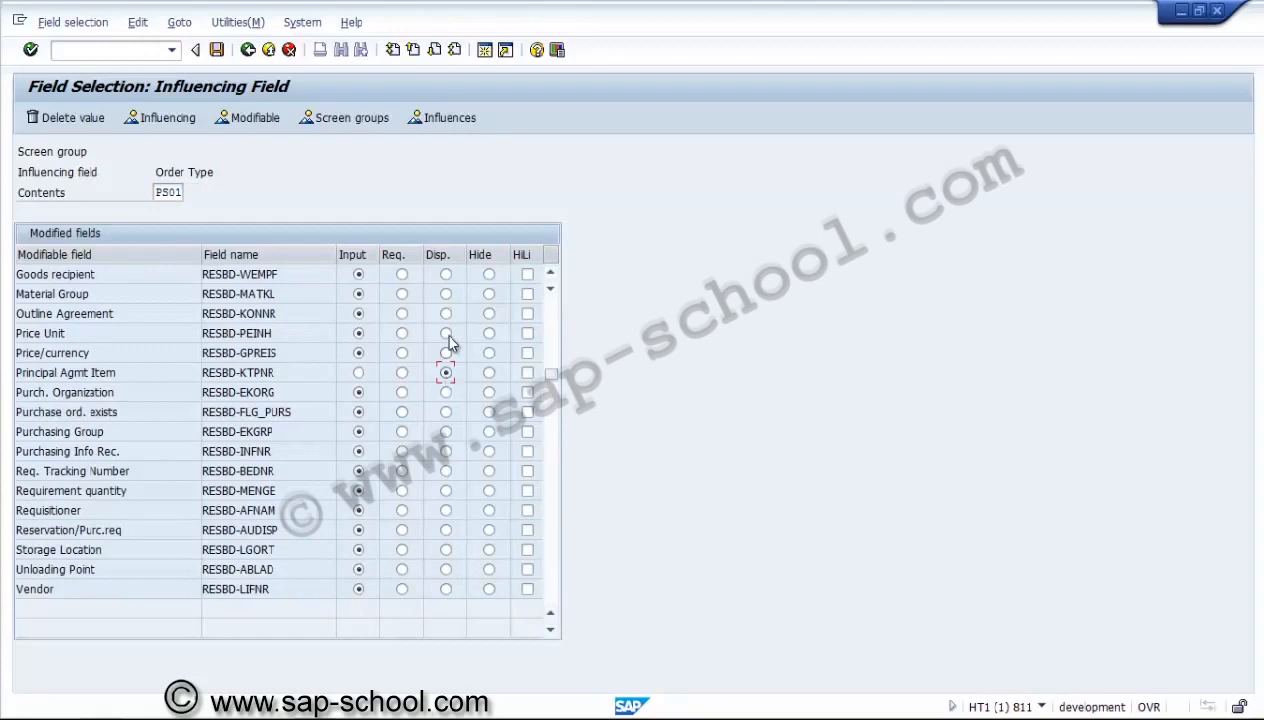
{"action": "left_click", "coordinate": [550, 275]}
{"action": "left_click", "coordinate": [550, 275]}
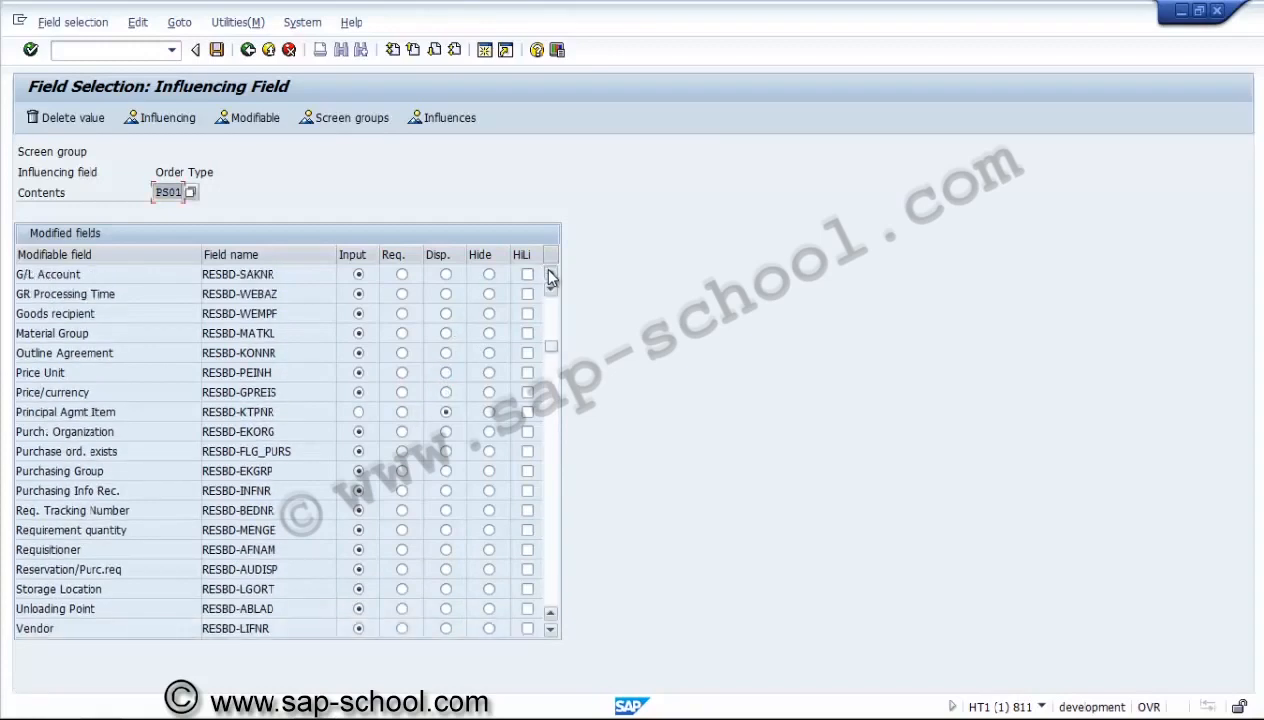
{"action": "left_click", "coordinate": [550, 275]}
{"action": "left_click", "coordinate": [550, 275]}
{"action": "left_click", "coordinate": [550, 275]}
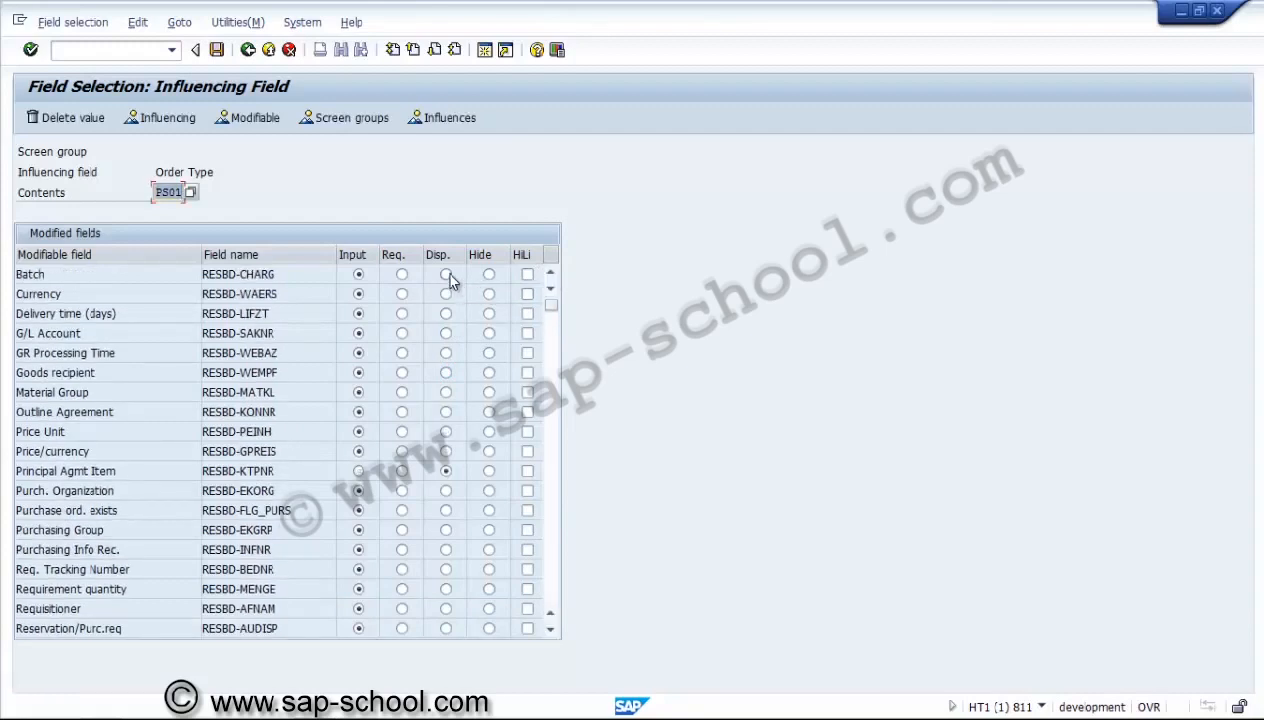
{"action": "left_click", "coordinate": [488, 274]}
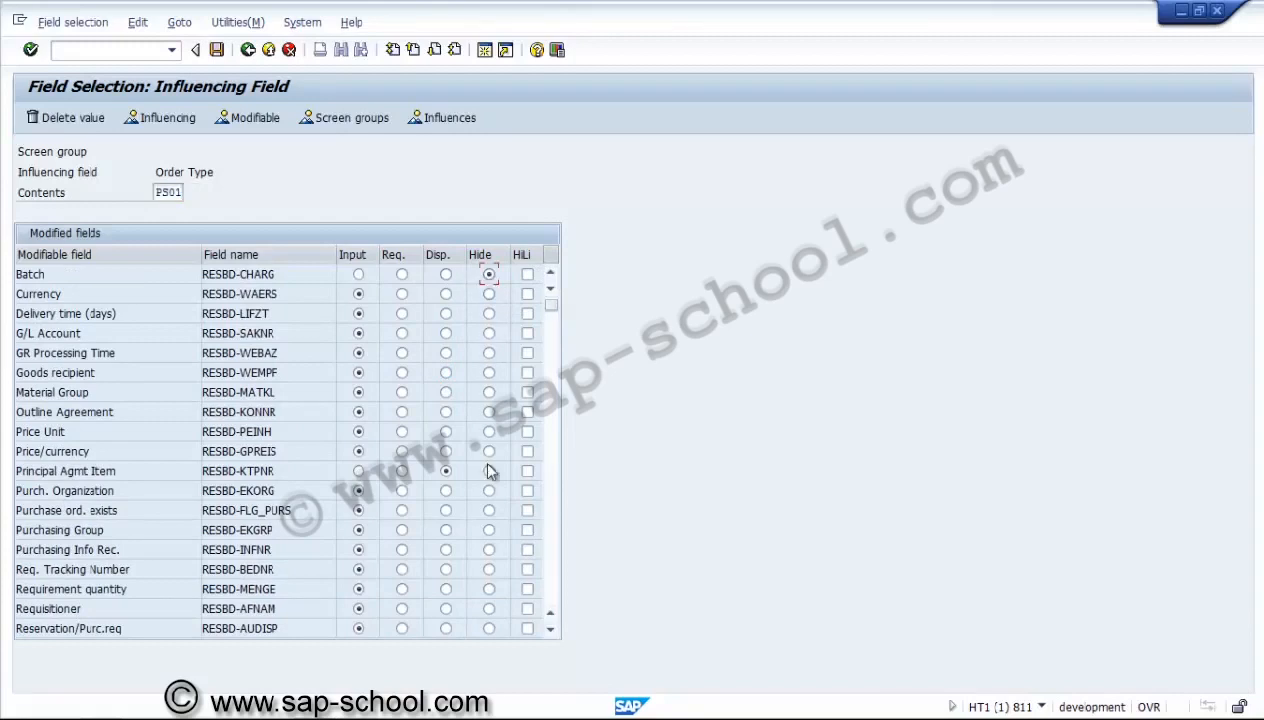
{"action": "left_click", "coordinate": [489, 474]}
{"action": "key", "text": "Return"}
Save the field selection in a new customizing request with the short description "PS - Components fields influencing".
{"action": "left_click", "coordinate": [218, 55]}
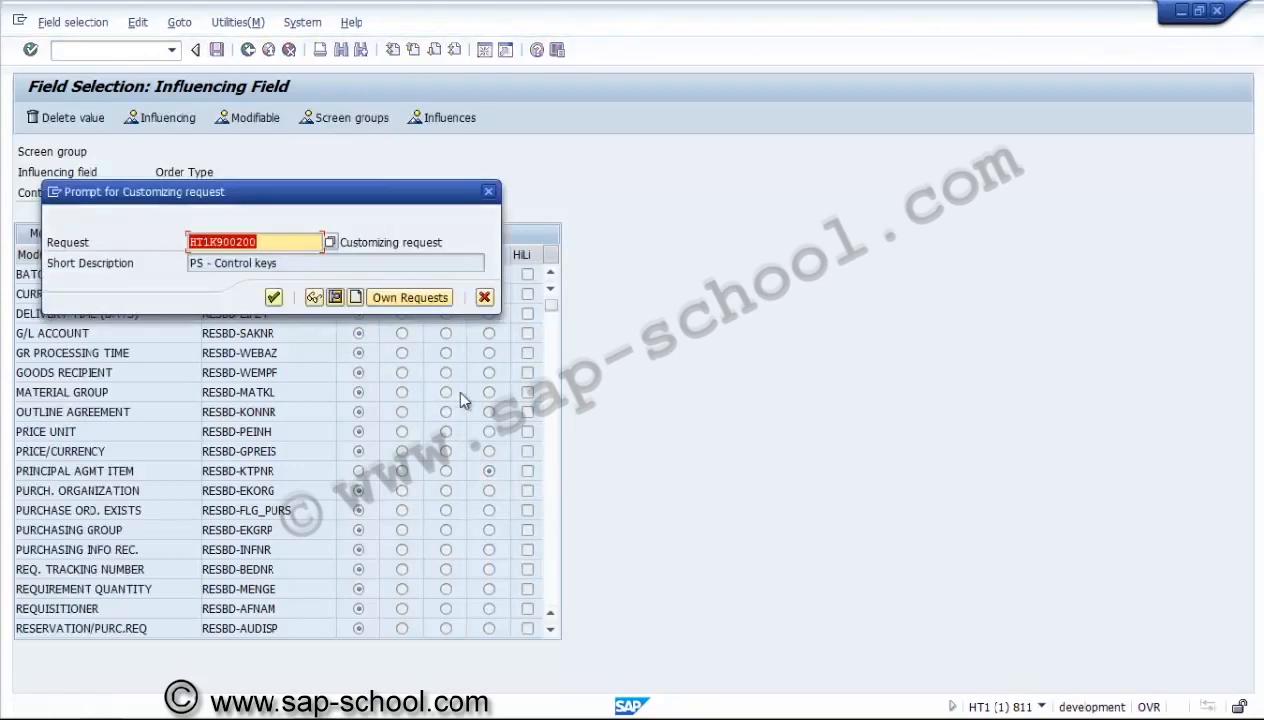
{"action": "left_click", "coordinate": [357, 298]}
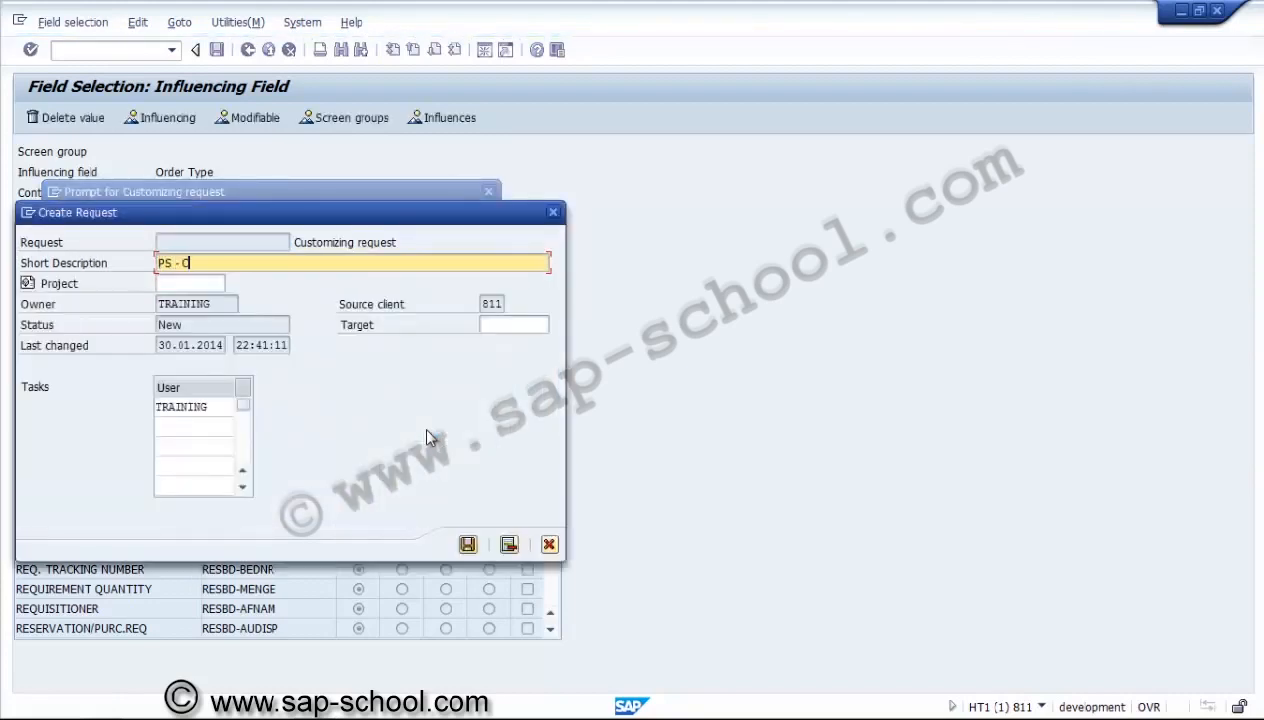
{"action": "type", "text": "mponents fields inf"}
{"action": "type", "text": "luence"}
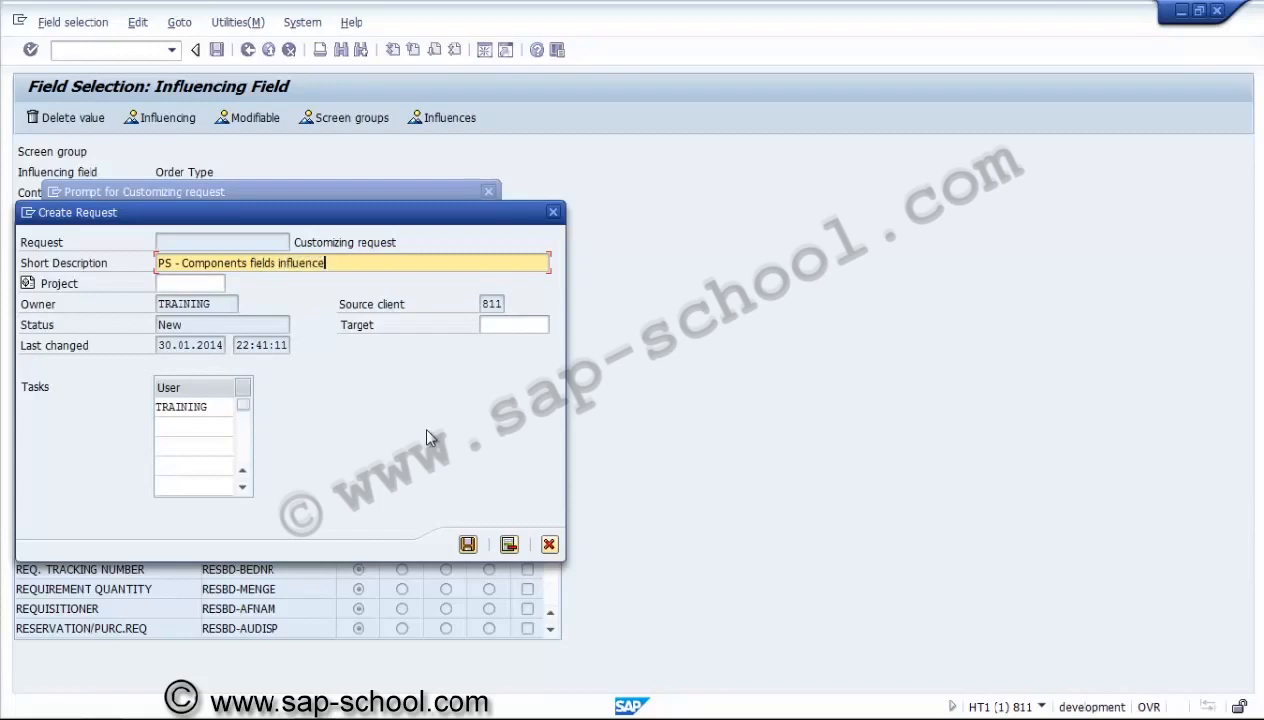
{"action": "key", "text": "BackSpace"}
{"action": "type", "text": "ing"}
{"action": "left_click", "coordinate": [467, 544]}
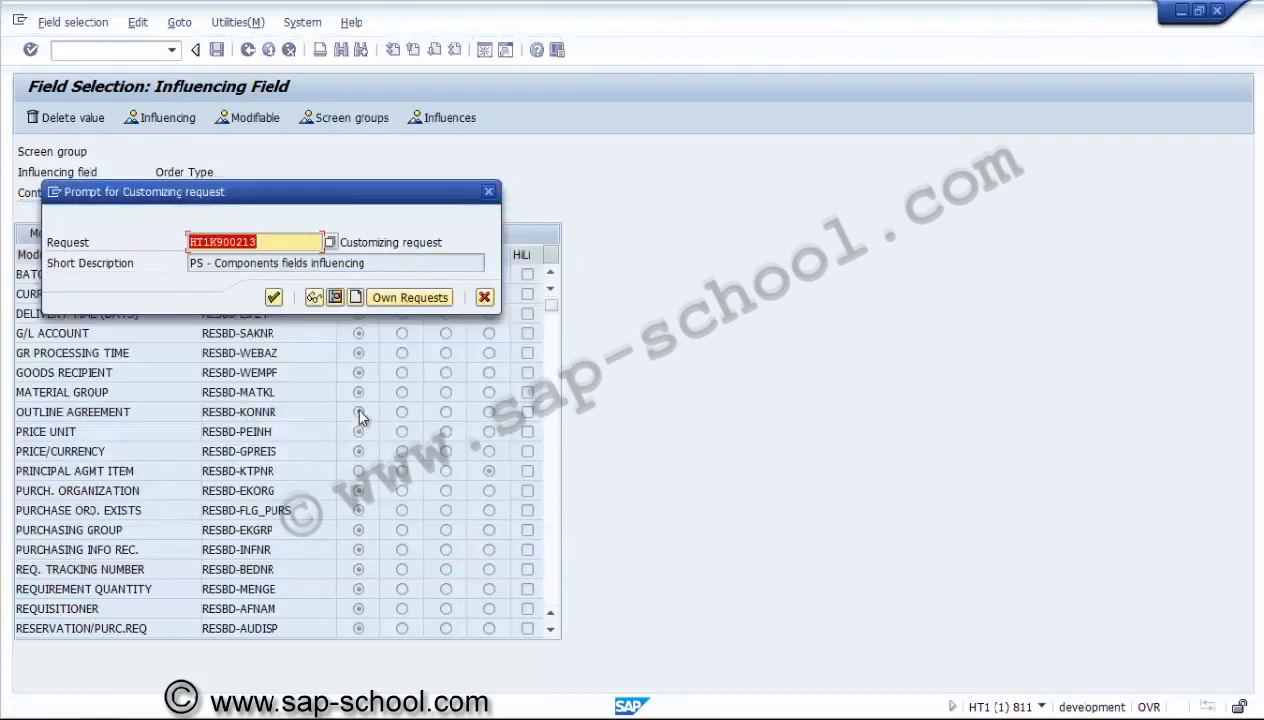
{"action": "left_click", "coordinate": [273, 297]}
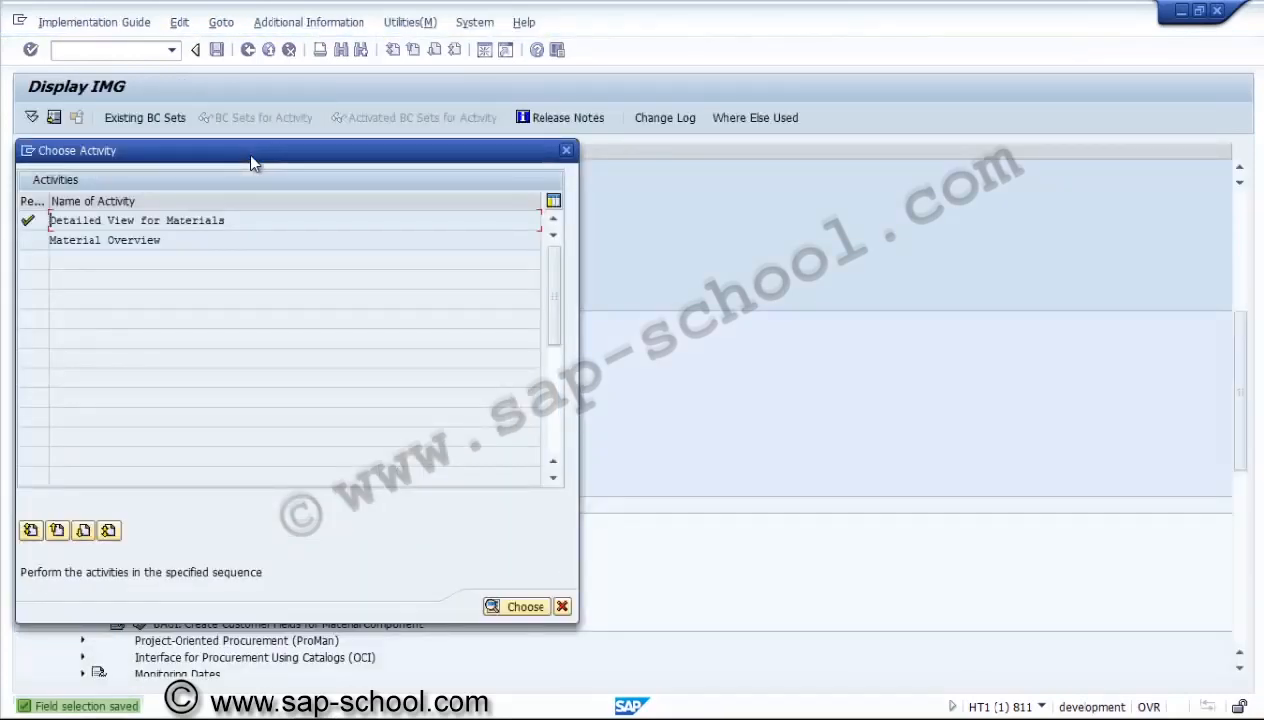
Open the Material Overview field selection and display the Order Type influencing field for PS01.
{"action": "double_click", "coordinate": [137, 243]}
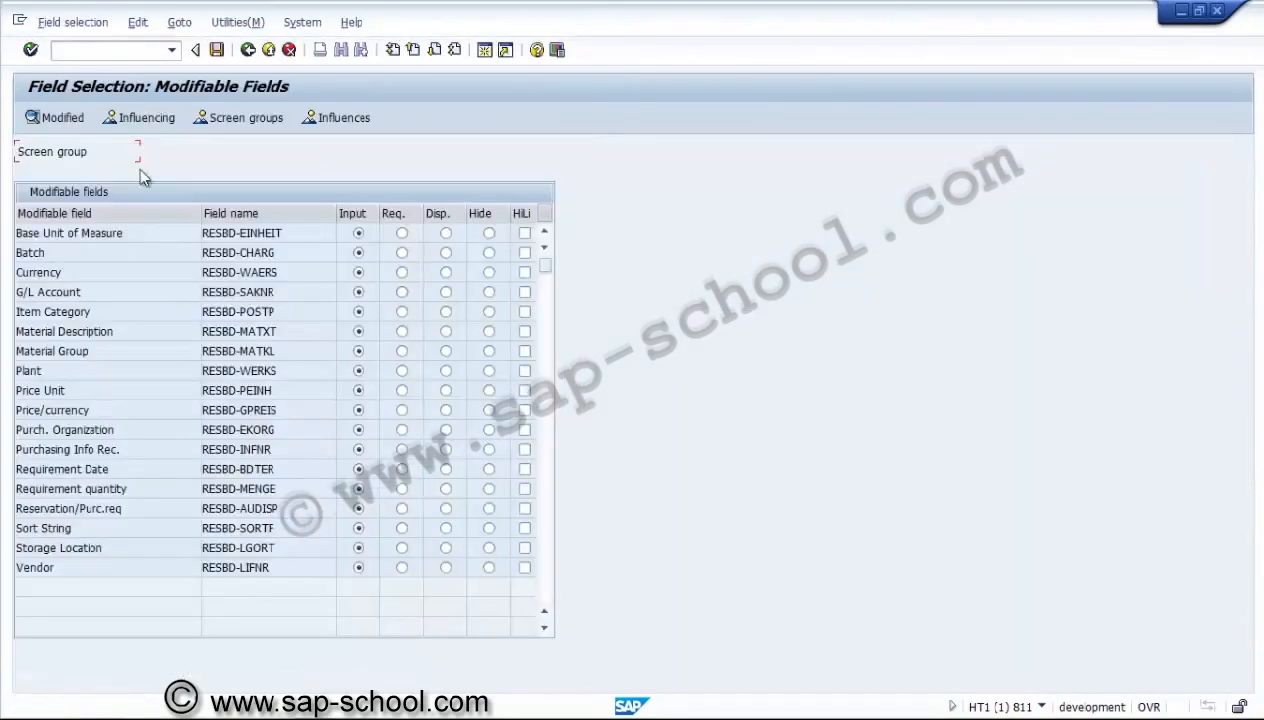
{"action": "left_click", "coordinate": [141, 118]}
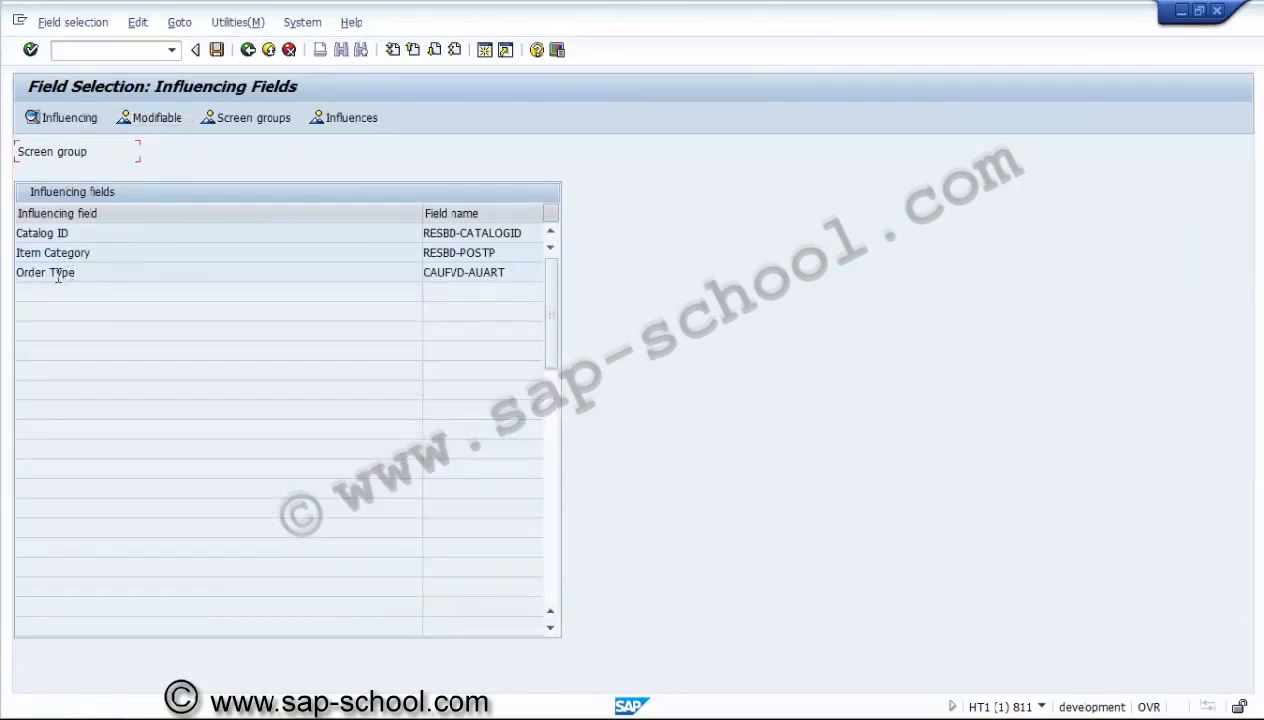
{"action": "double_click", "coordinate": [58, 274]}
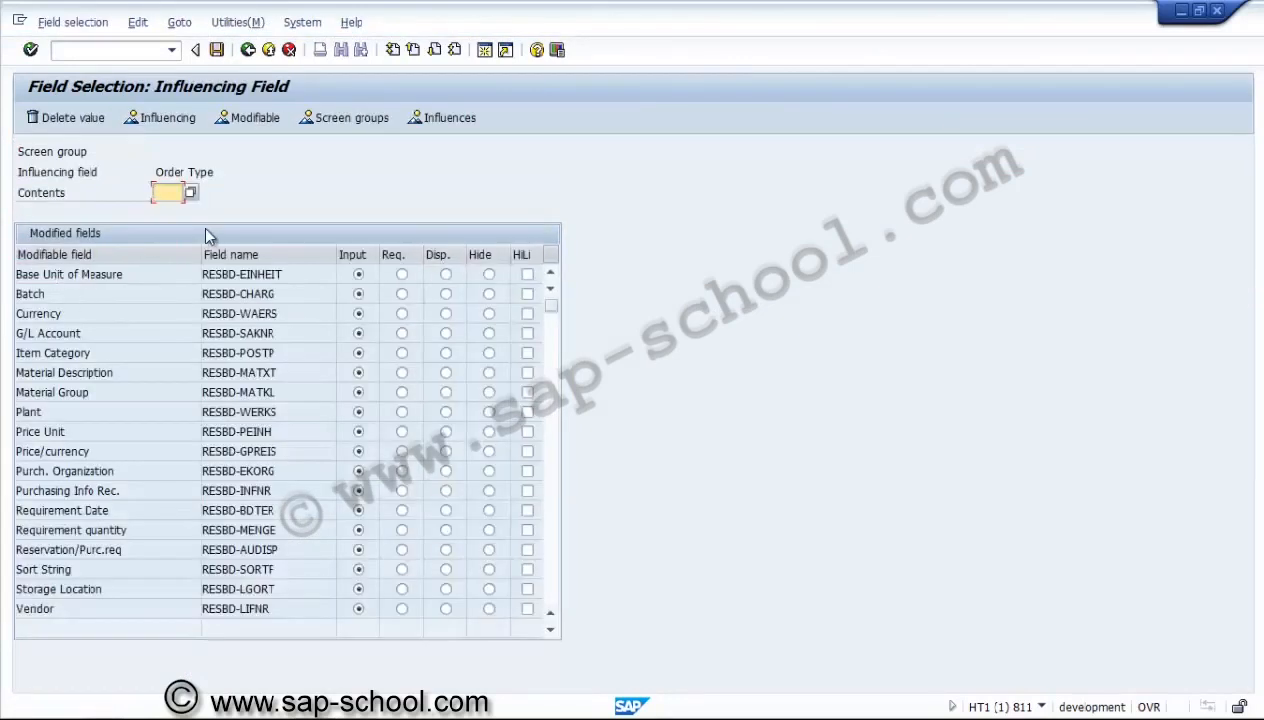
{"action": "type", "text": "pe"}
{"action": "type", "text": "0"}
{"action": "type", "text": "1"}
{"action": "key", "text": "Return"}
Hide the Batch and Sort String fields for PS01 in the material overview, save to the proposed request, and return to the guide.
{"action": "left_click", "coordinate": [489, 296]}
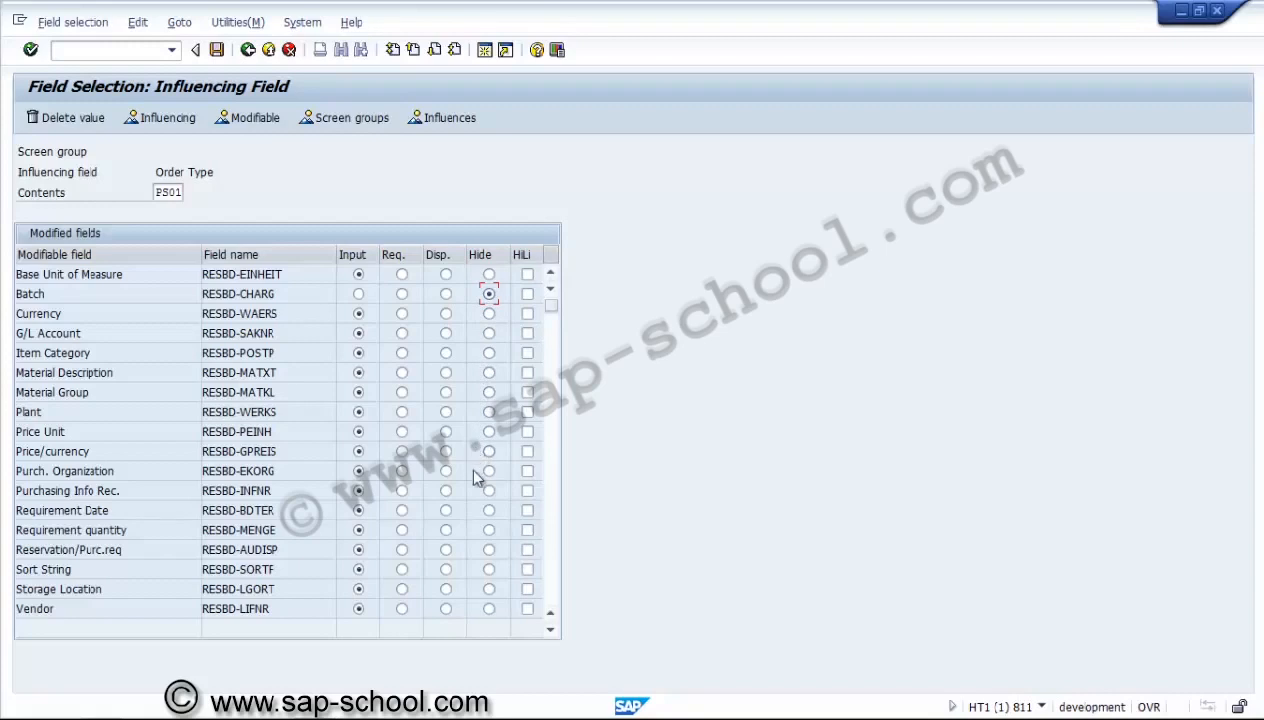
{"action": "left_click", "coordinate": [489, 569]}
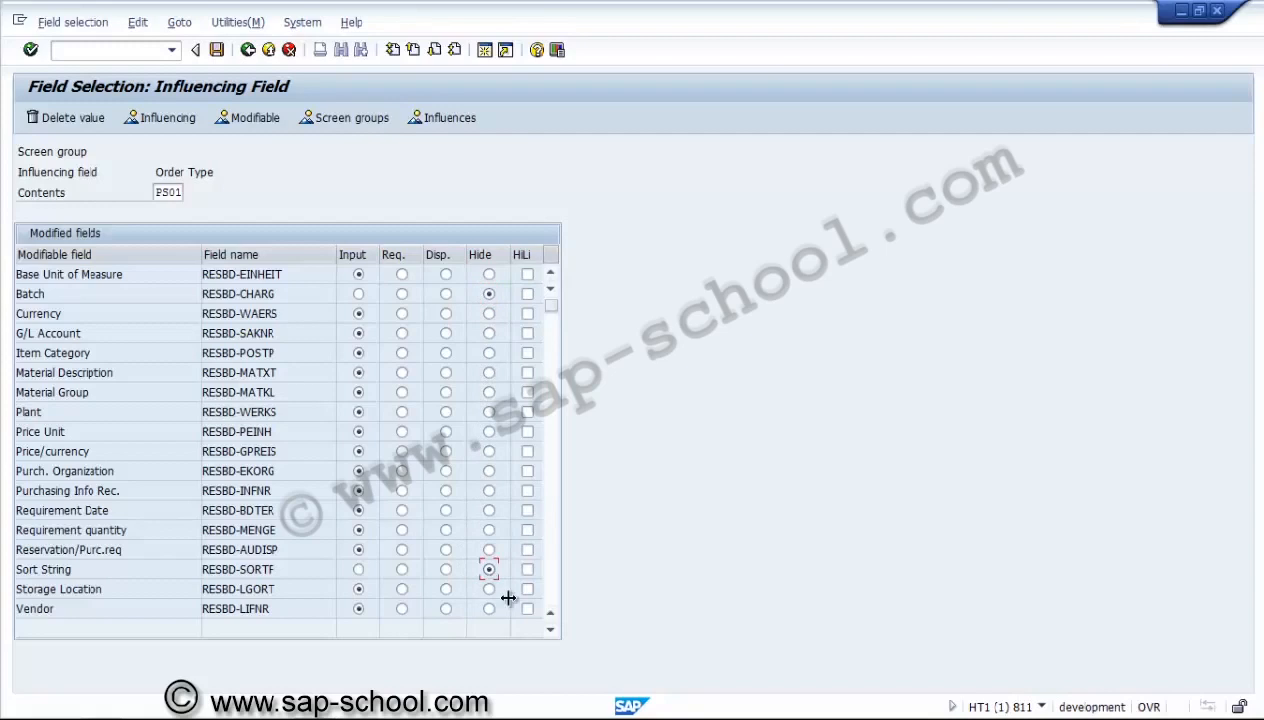
{"action": "left_click", "coordinate": [551, 633]}
{"action": "left_click", "coordinate": [551, 633]}
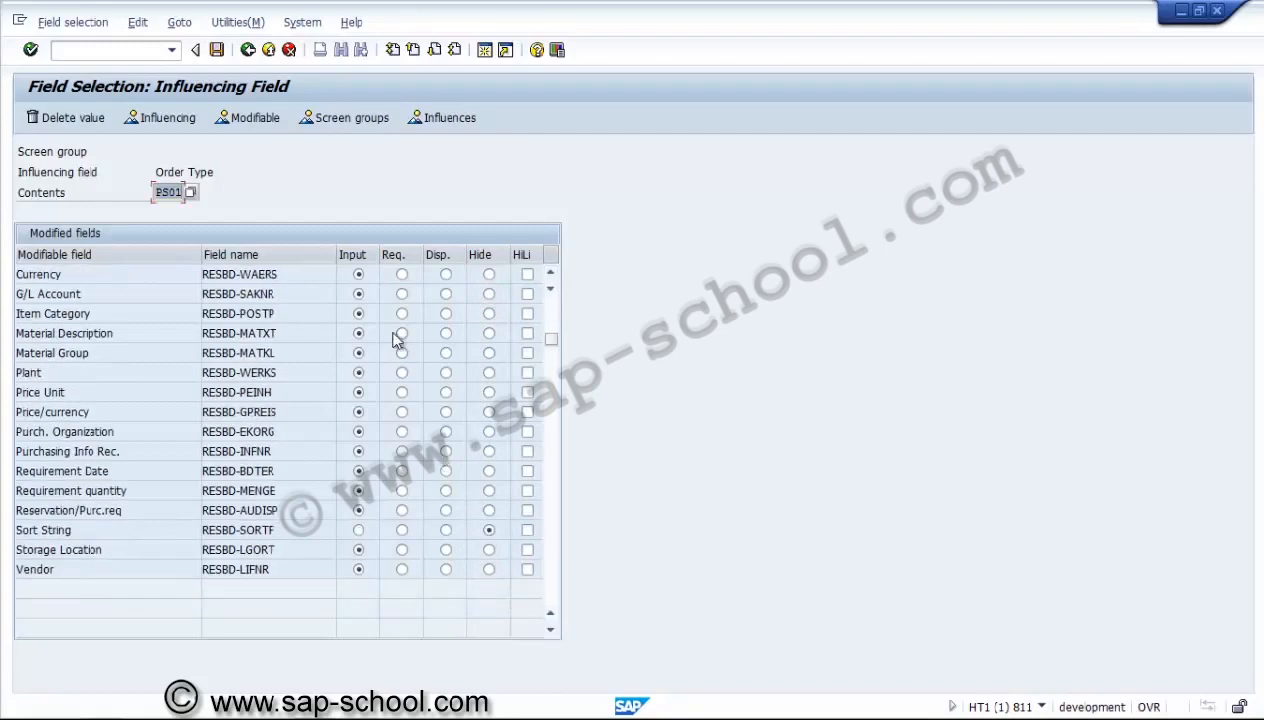
{"action": "left_click", "coordinate": [217, 50]}
{"action": "left_click", "coordinate": [271, 293]}
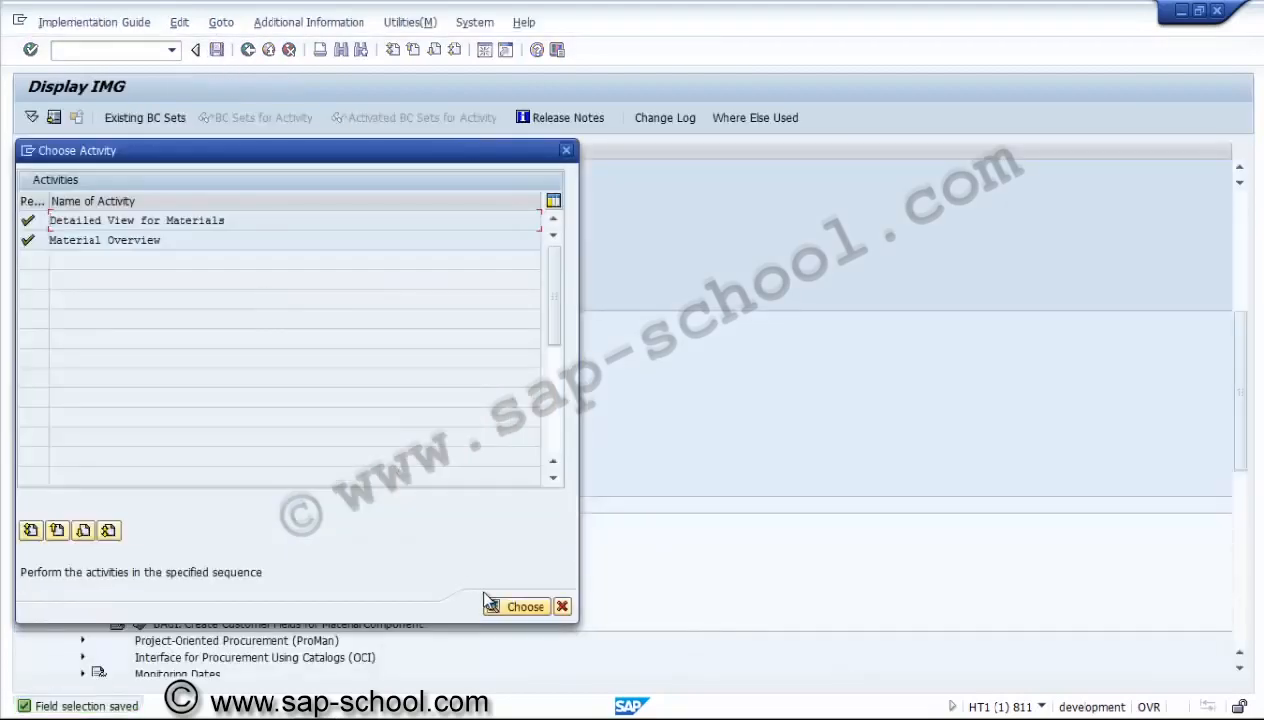
{"action": "left_click", "coordinate": [560, 606]}
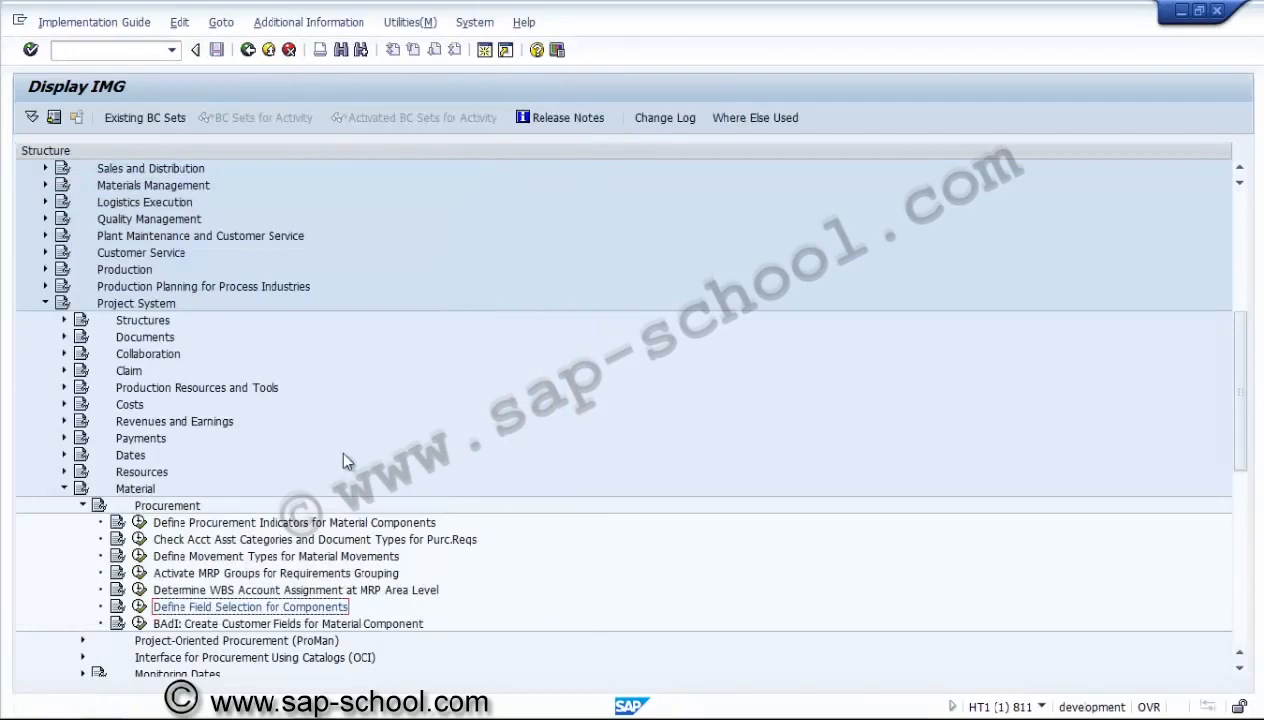
Collapse Procurement, glance into Monitoring Dates, then expand Bill of Material Transfer and select Define Profiles for Bill Of Material Transfer.
{"action": "left_click", "coordinate": [83, 506]}
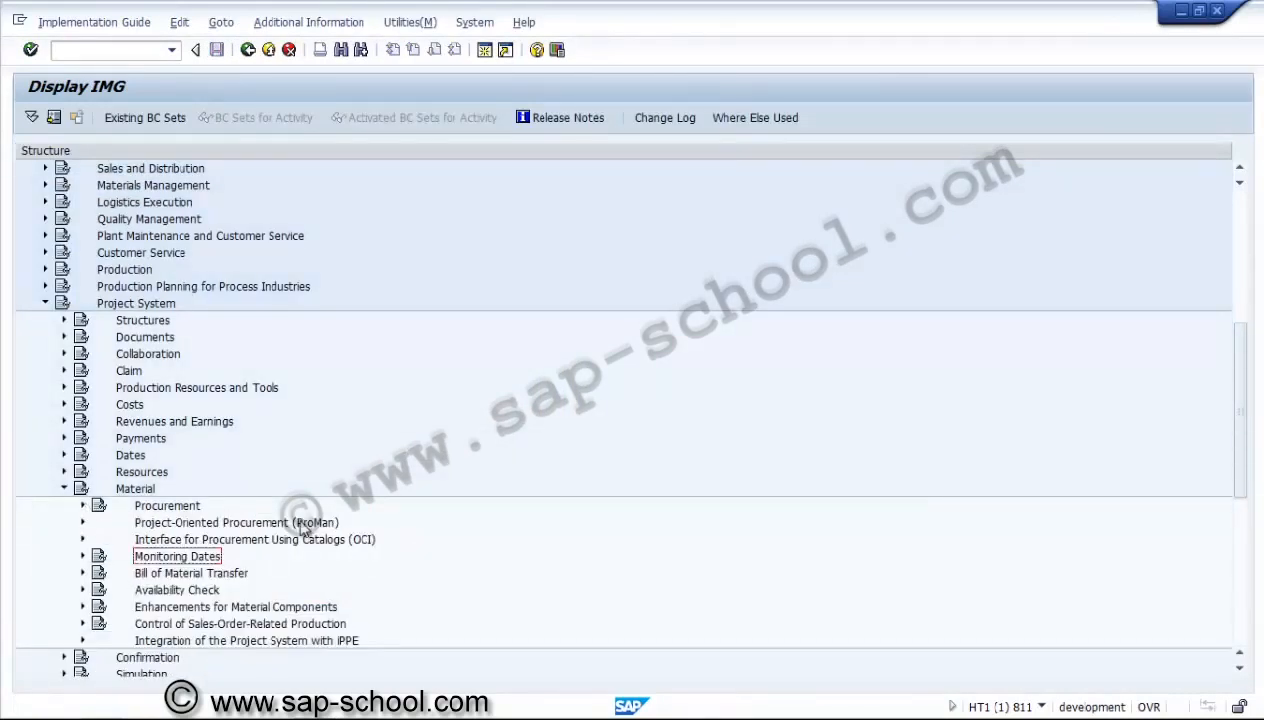
{"action": "left_click", "coordinate": [83, 556]}
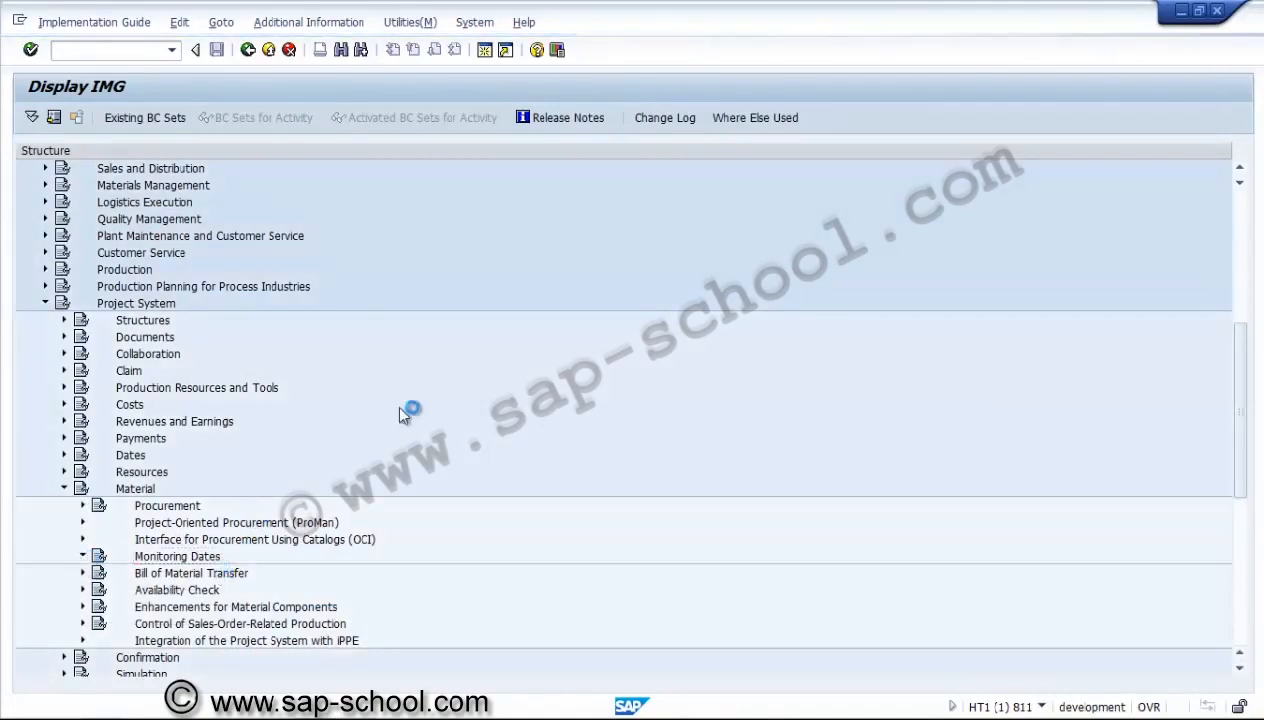
{"action": "left_click", "coordinate": [84, 557]}
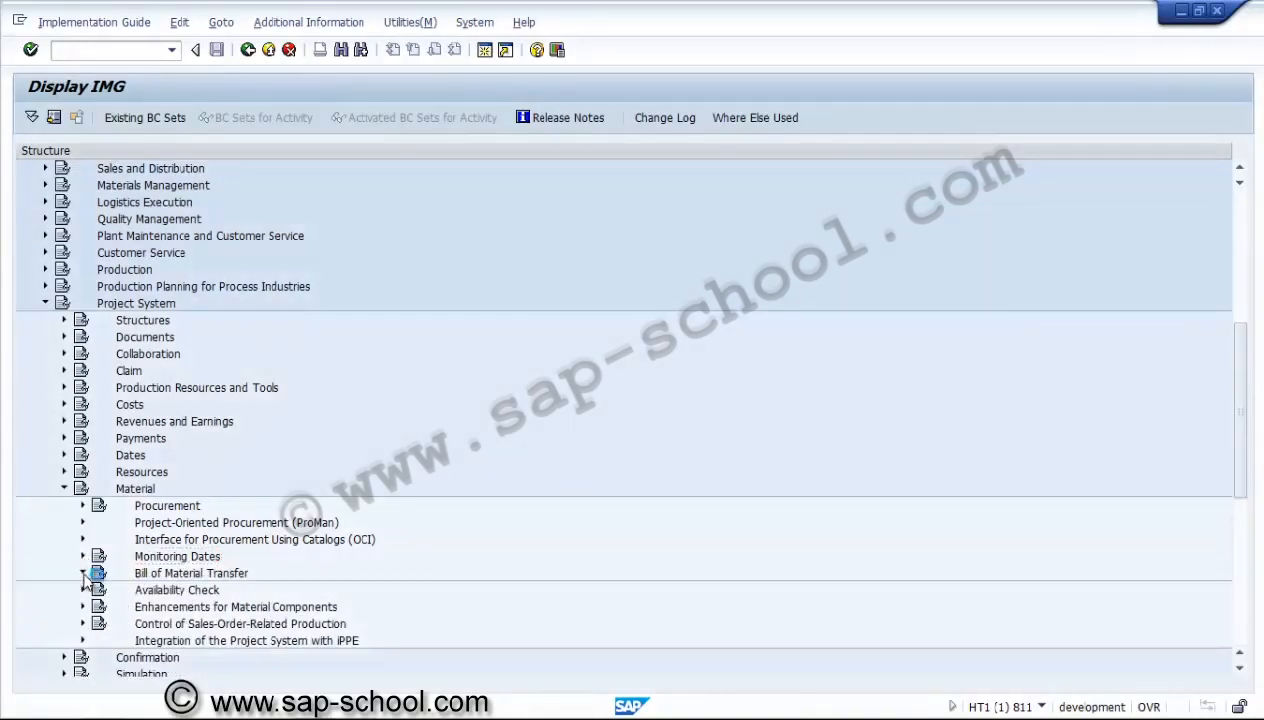
{"action": "left_click", "coordinate": [83, 573]}
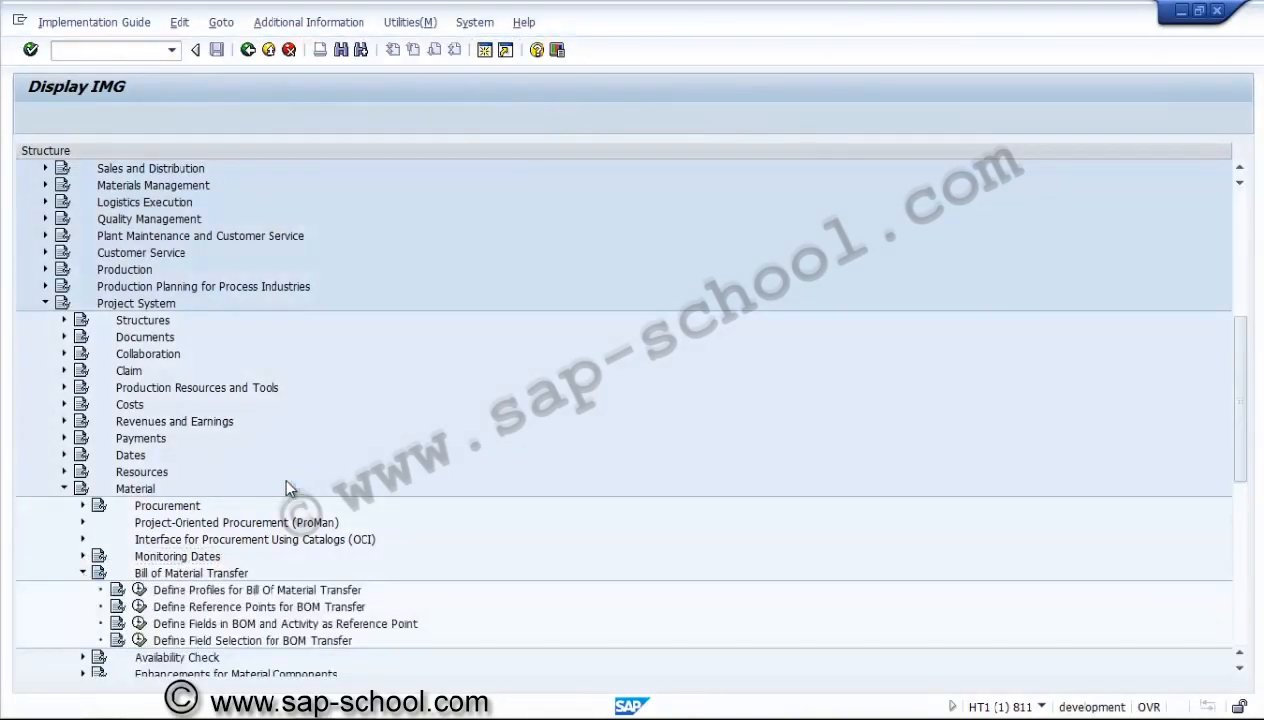
{"action": "left_click", "coordinate": [228, 595]}
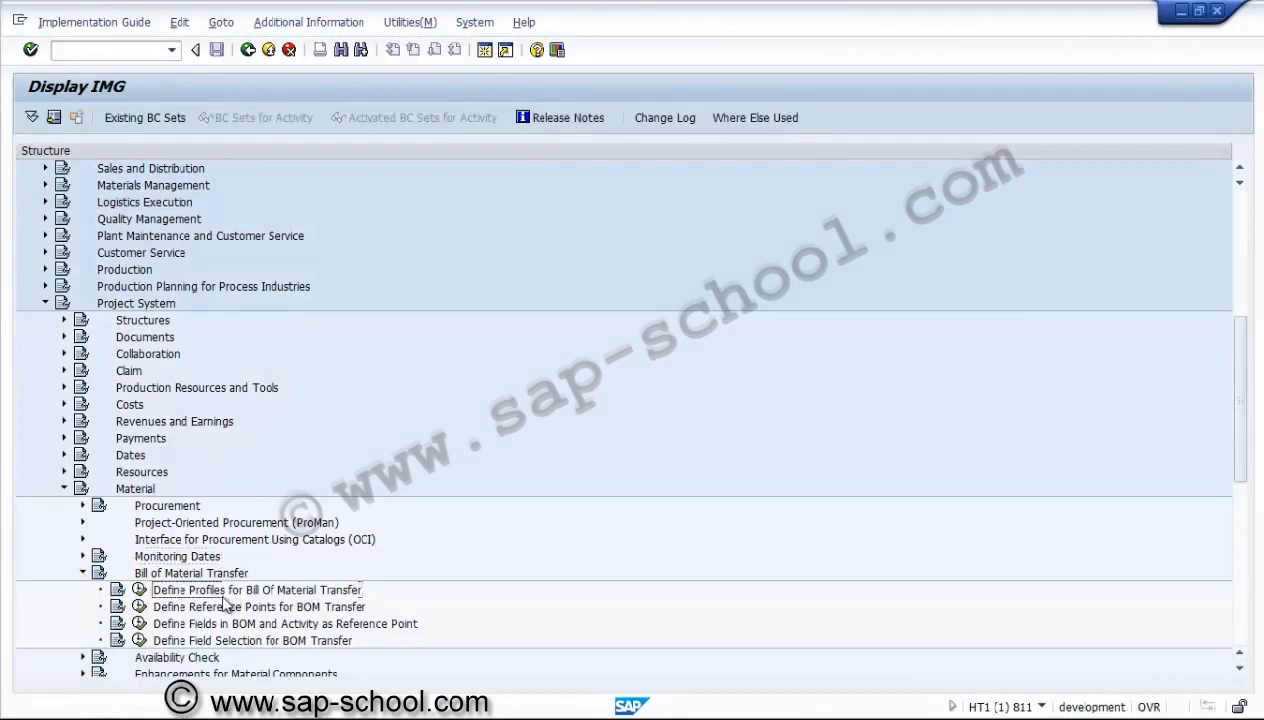
Start a new profile for bill of material transfer and review the available BOM usage values without choosing one.
{"action": "left_click", "coordinate": [139, 590]}
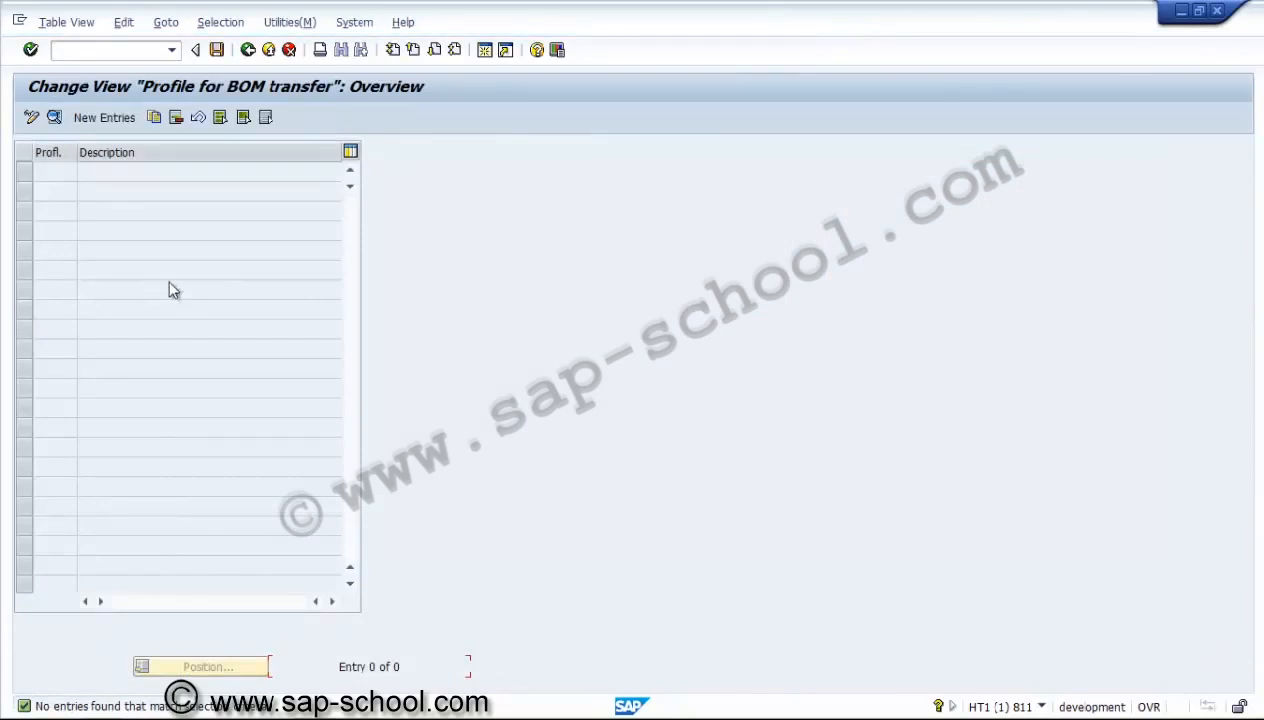
{"action": "left_click", "coordinate": [104, 119]}
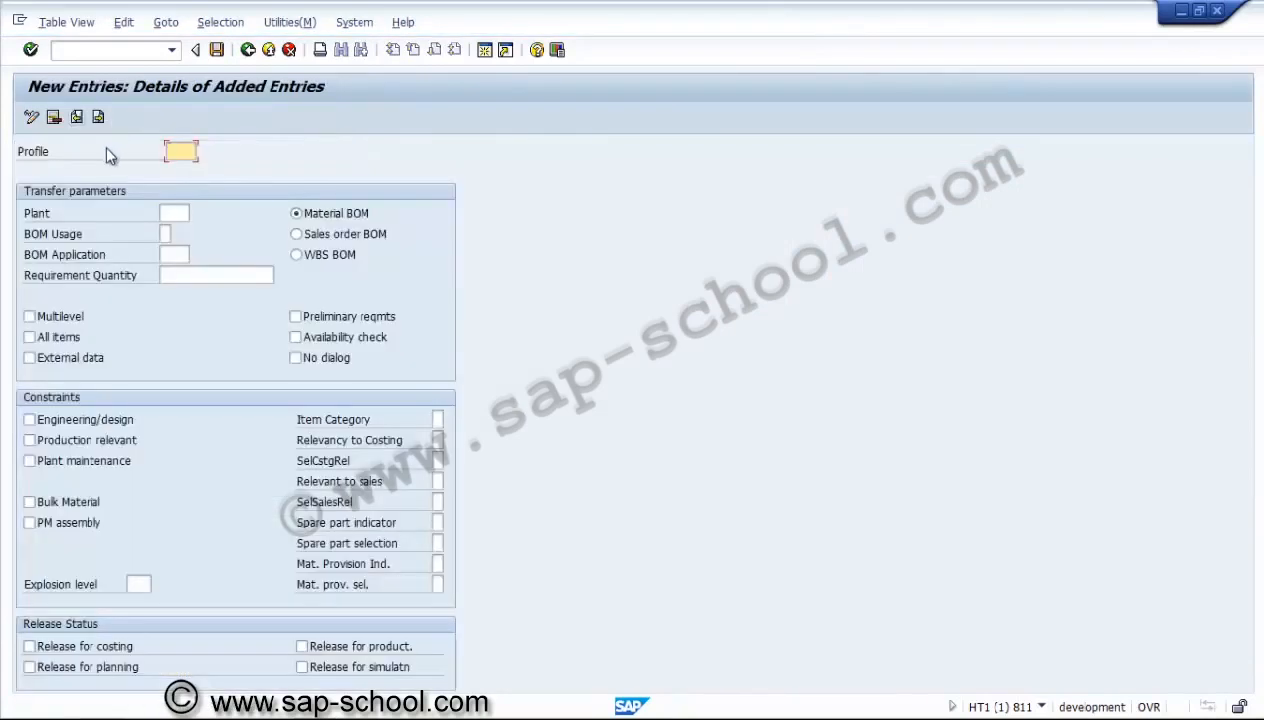
{"action": "left_click", "coordinate": [175, 213]}
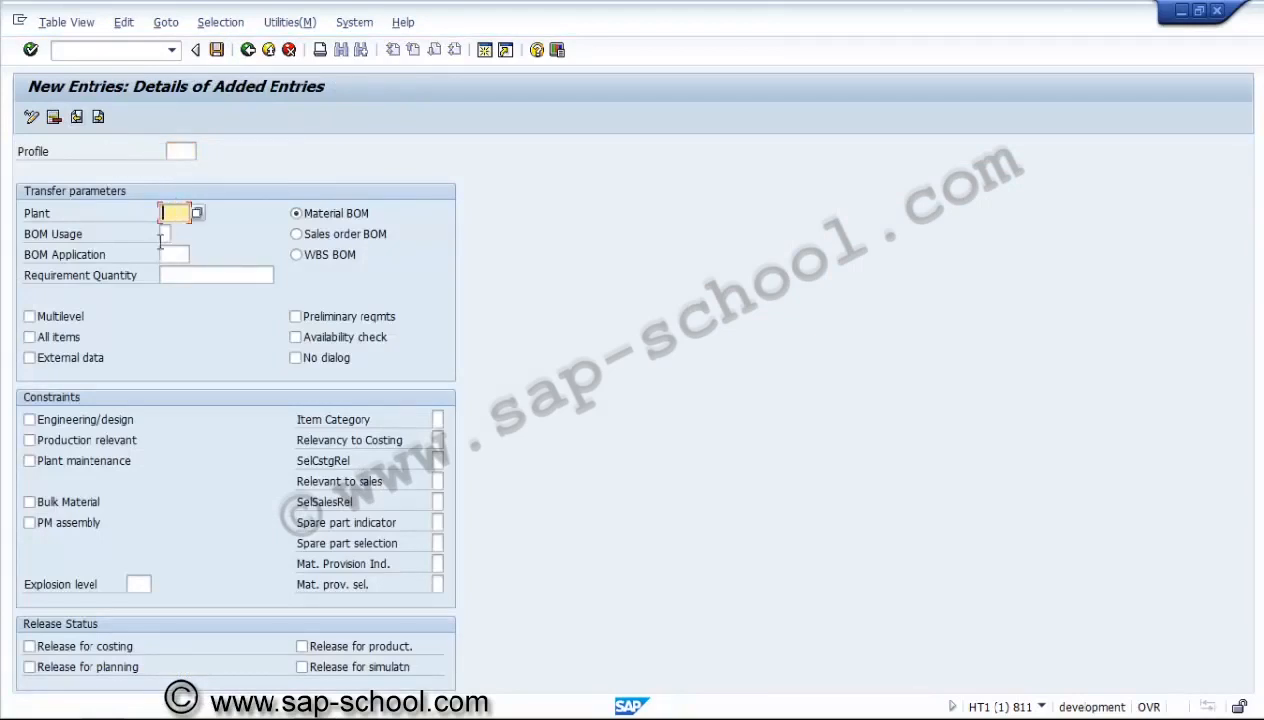
{"action": "left_click", "coordinate": [165, 234]}
{"action": "left_click", "coordinate": [177, 234]}
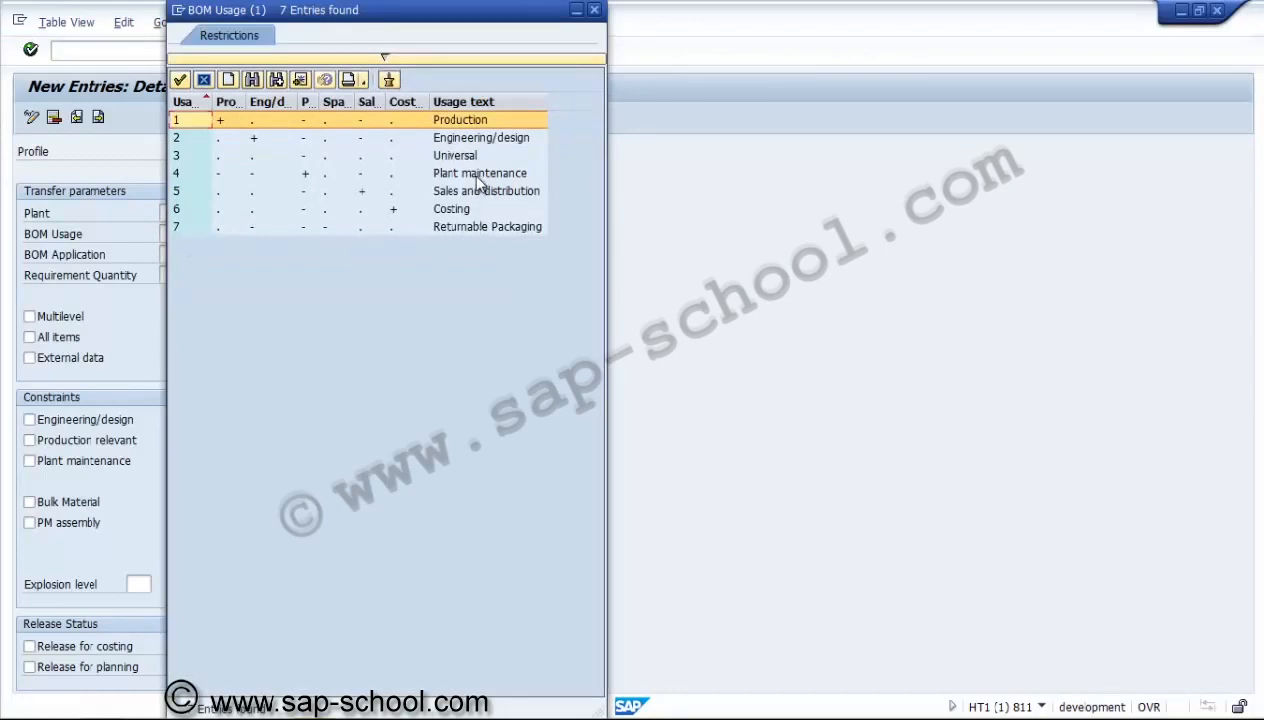
{"action": "left_click", "coordinate": [479, 143]}
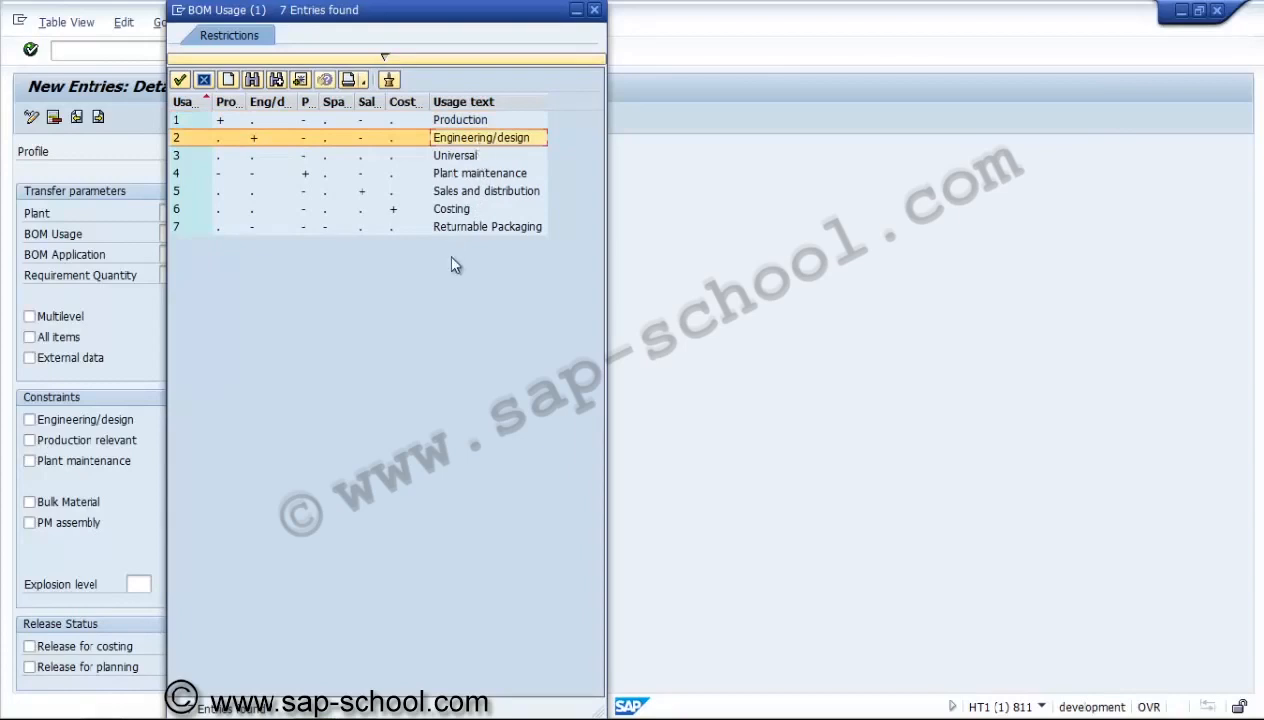
{"action": "left_click", "coordinate": [594, 10]}
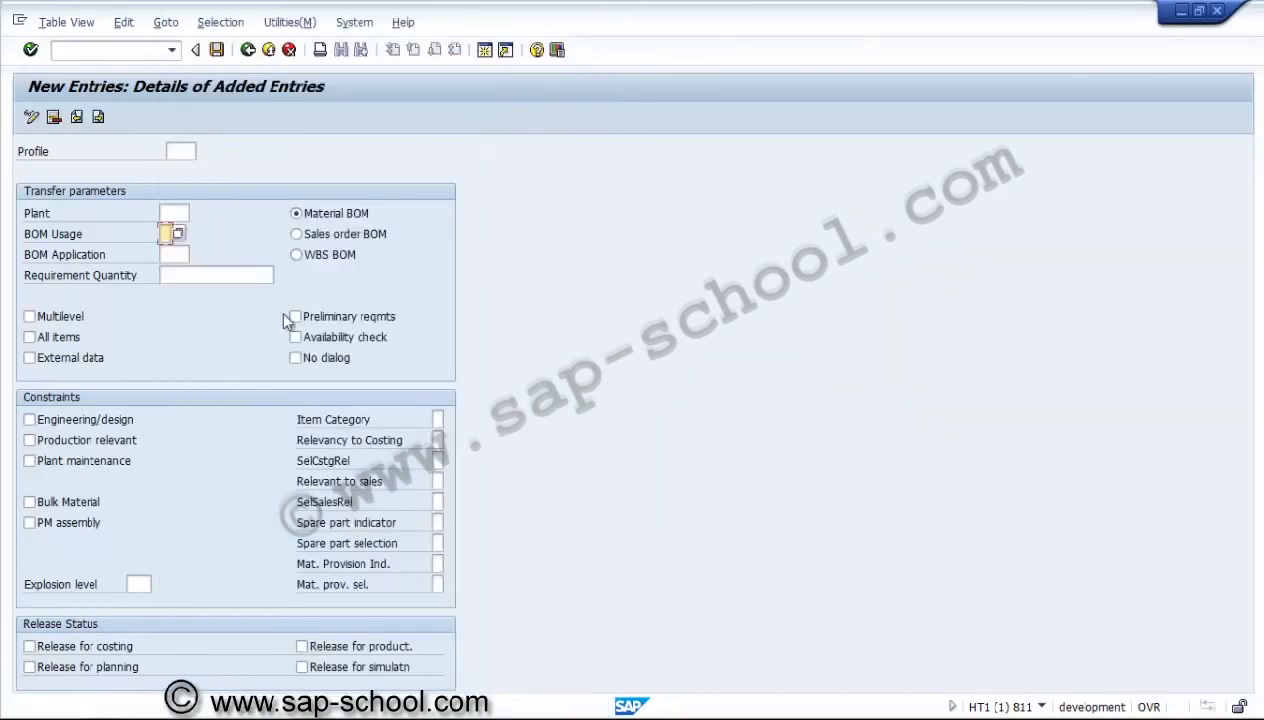
Review the available BOM application values for the new profile and close the list without choosing one.
{"action": "left_click", "coordinate": [176, 254]}
{"action": "left_click", "coordinate": [197, 254]}
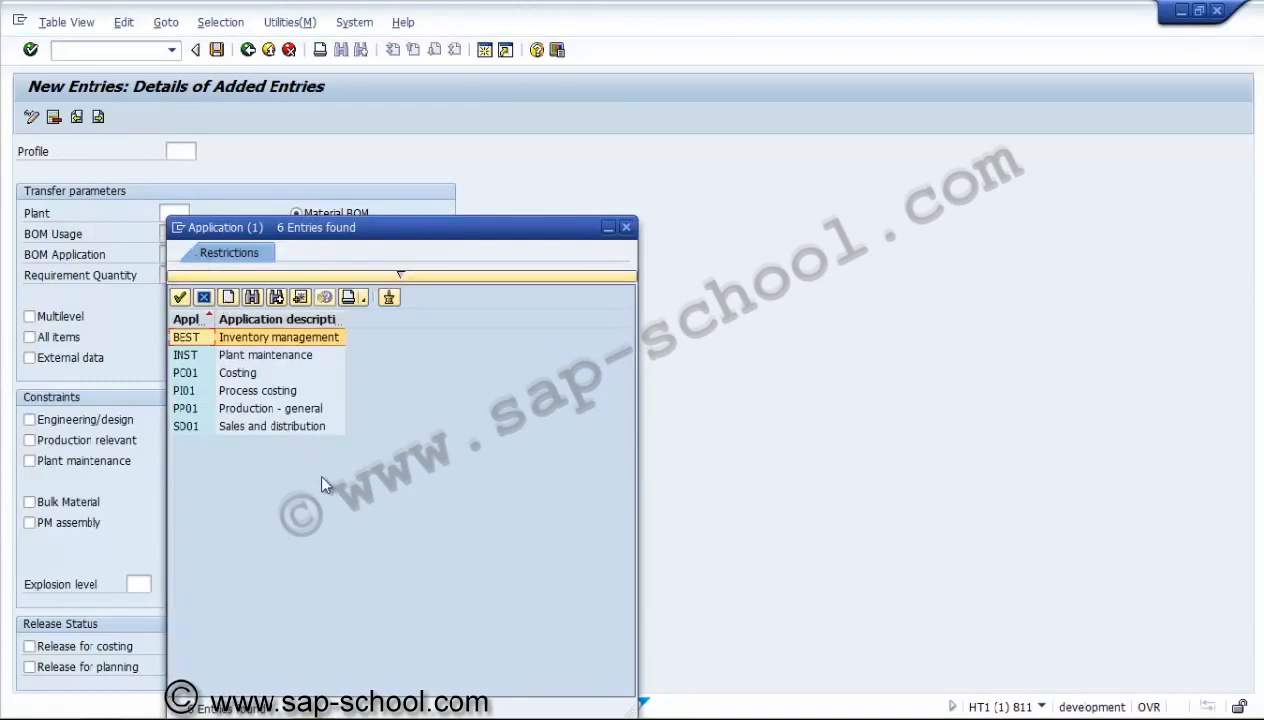
{"action": "left_click", "coordinate": [285, 356]}
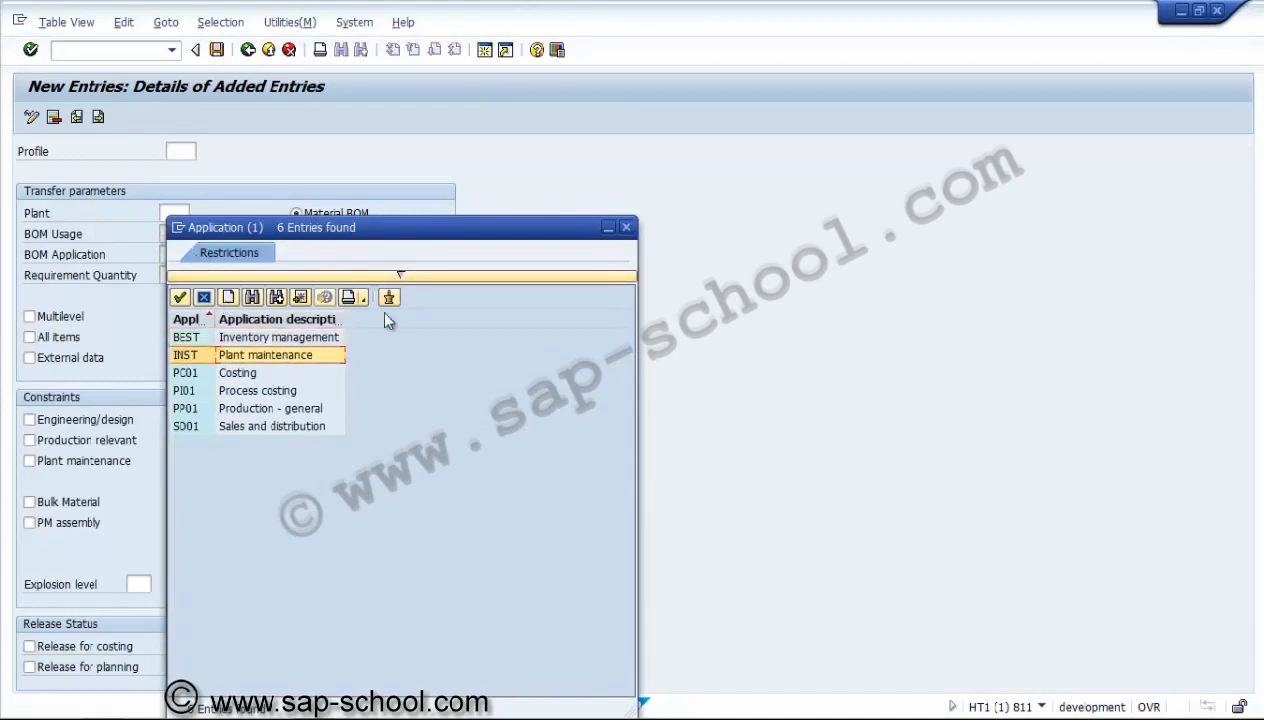
{"action": "left_click", "coordinate": [626, 229]}
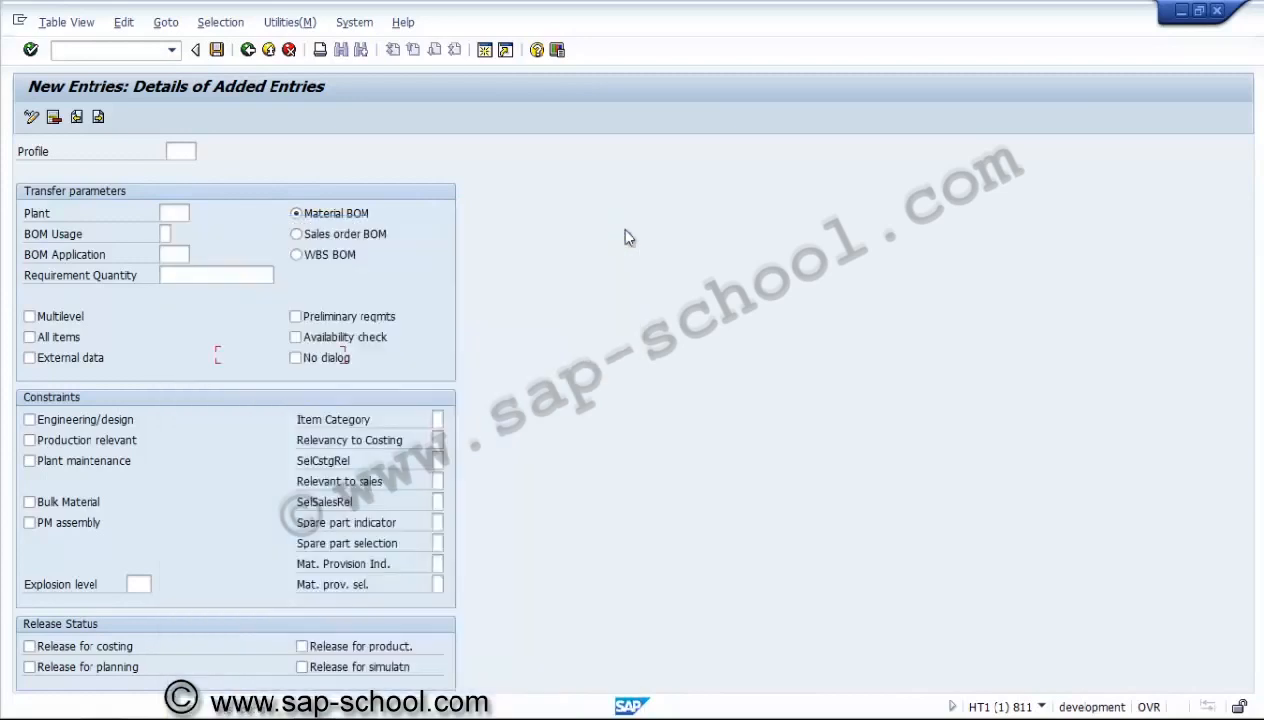
Try the WBS BOM type, switch back to Material BOM, and look over the transfer parameter and constraint options.
{"action": "left_click", "coordinate": [252, 275]}
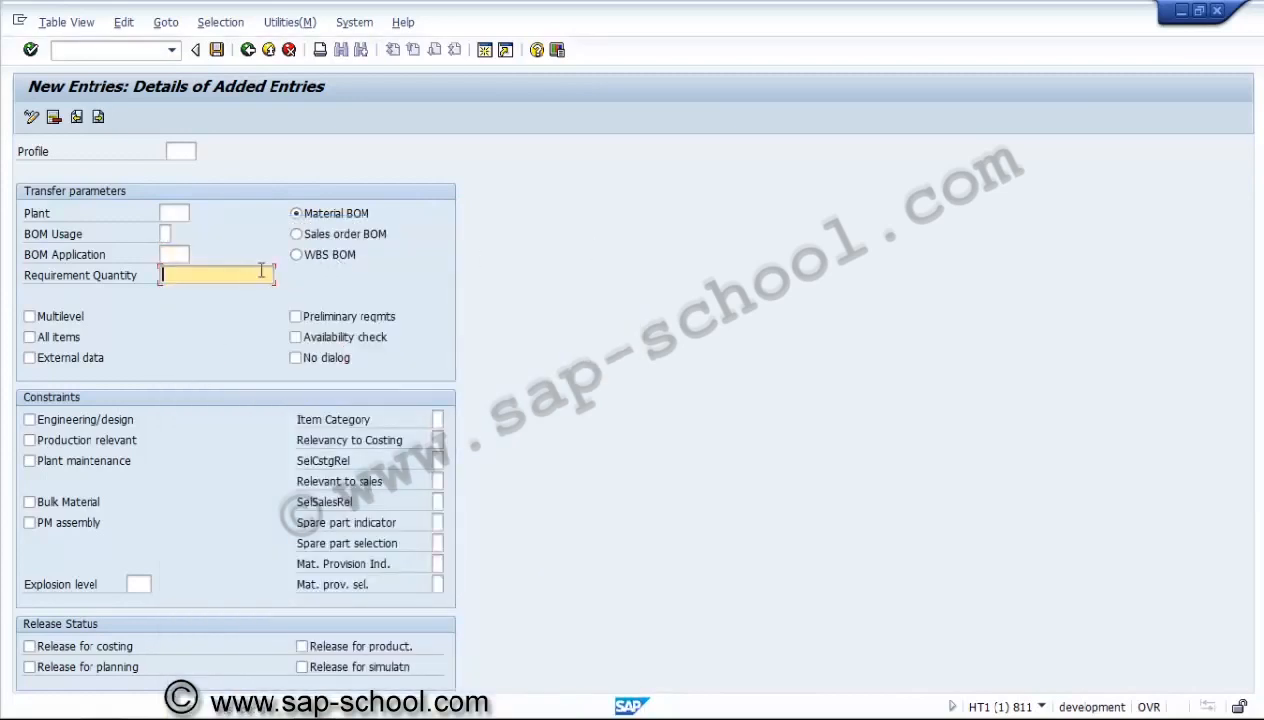
{"action": "left_click", "coordinate": [324, 257]}
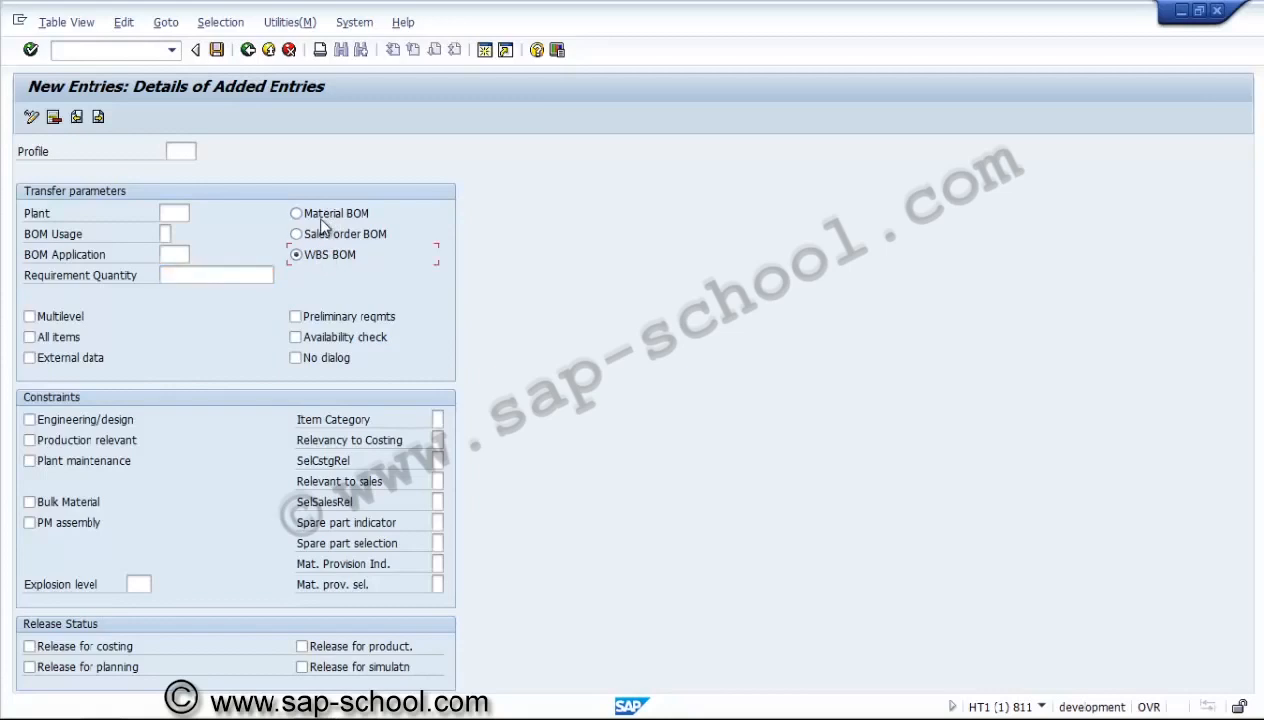
{"action": "left_click", "coordinate": [321, 217]}
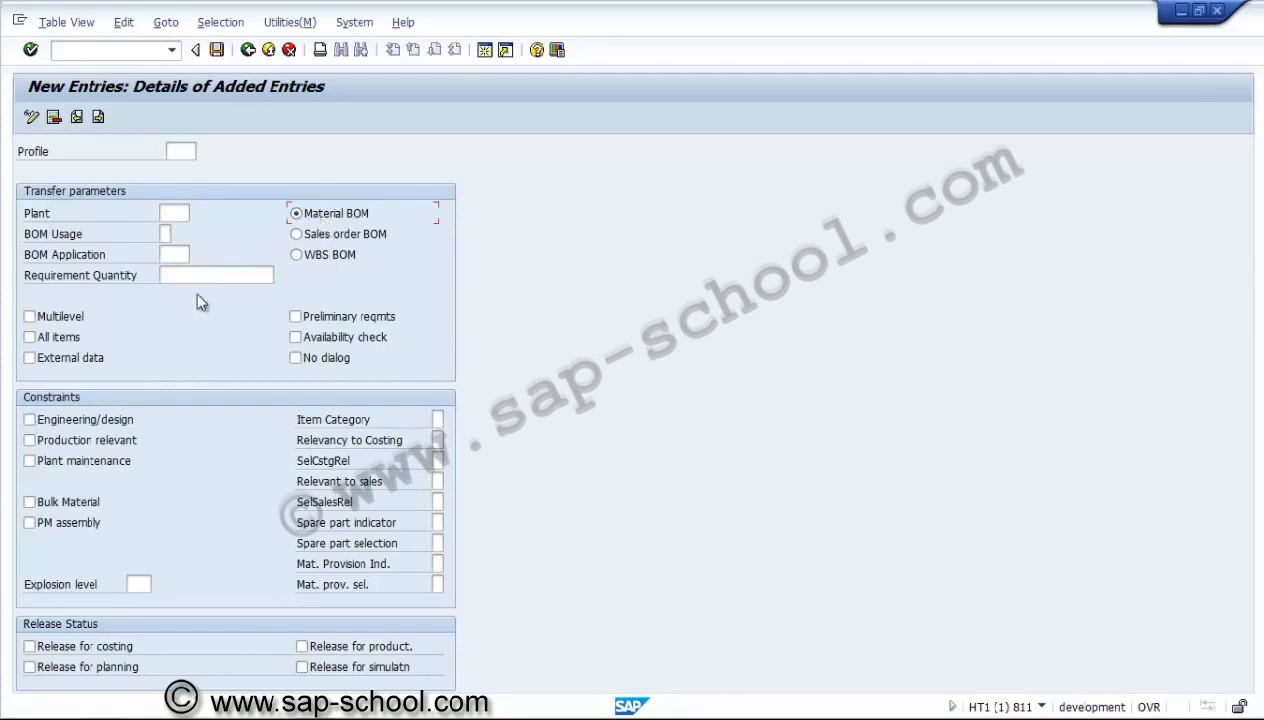
{"action": "left_click", "coordinate": [67, 318]}
{"action": "left_click", "coordinate": [323, 320]}
{"action": "left_click", "coordinate": [326, 322]}
{"action": "left_click", "coordinate": [106, 454]}
{"action": "left_click", "coordinate": [106, 454]}
Review the possible values for the Item Category and Relevancy to Costing constraints without choosing any.
{"action": "left_click", "coordinate": [437, 419]}
{"action": "left_click", "coordinate": [450, 420]}
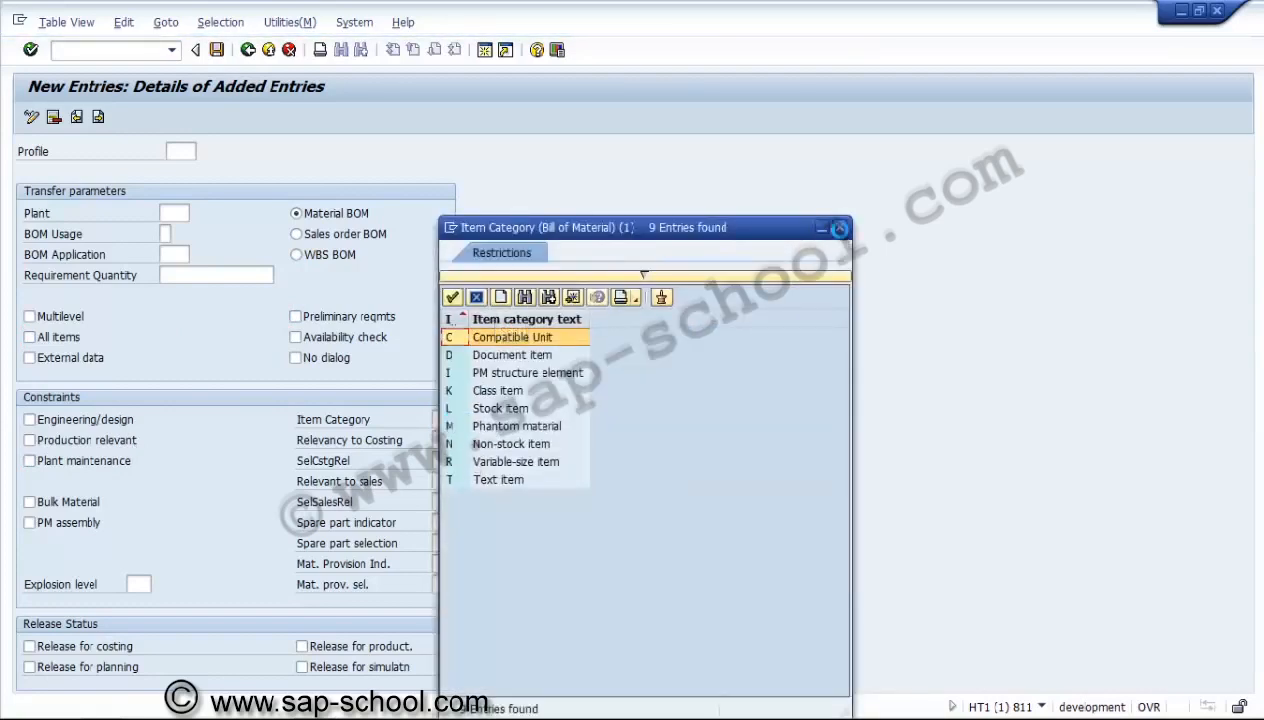
{"action": "left_click", "coordinate": [839, 228]}
{"action": "left_click", "coordinate": [437, 440]}
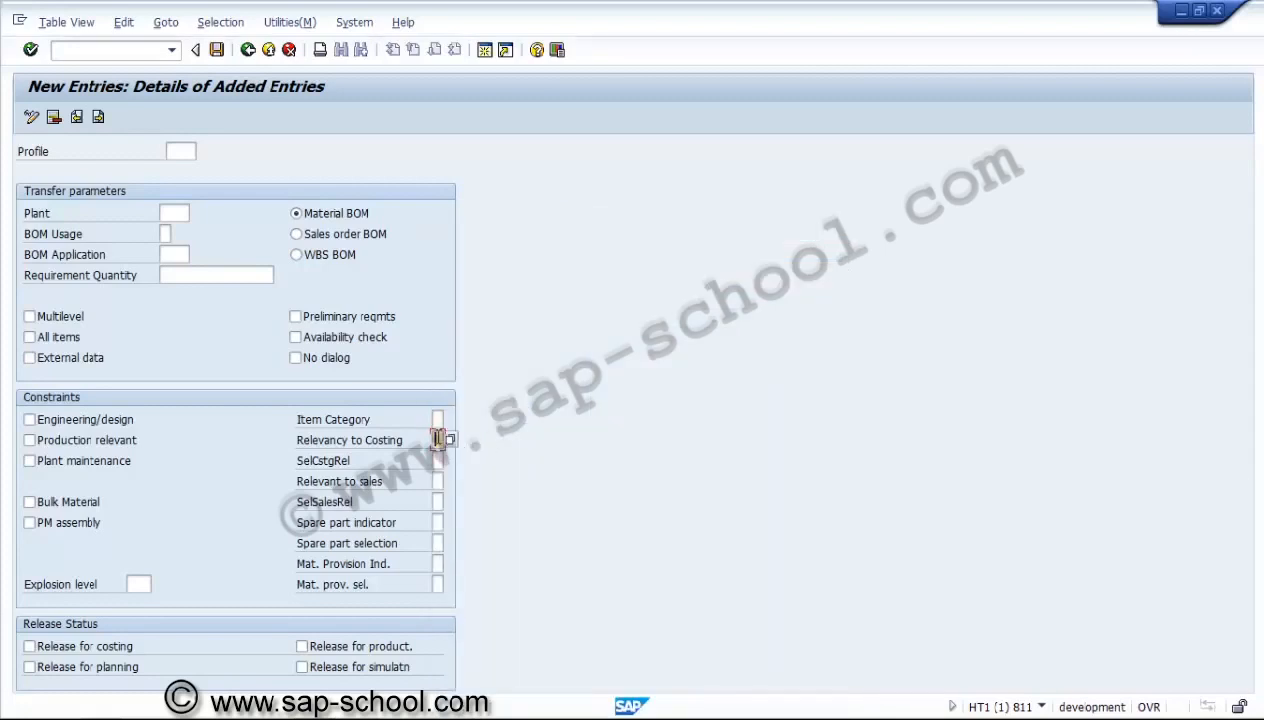
{"action": "key", "text": "F4"}
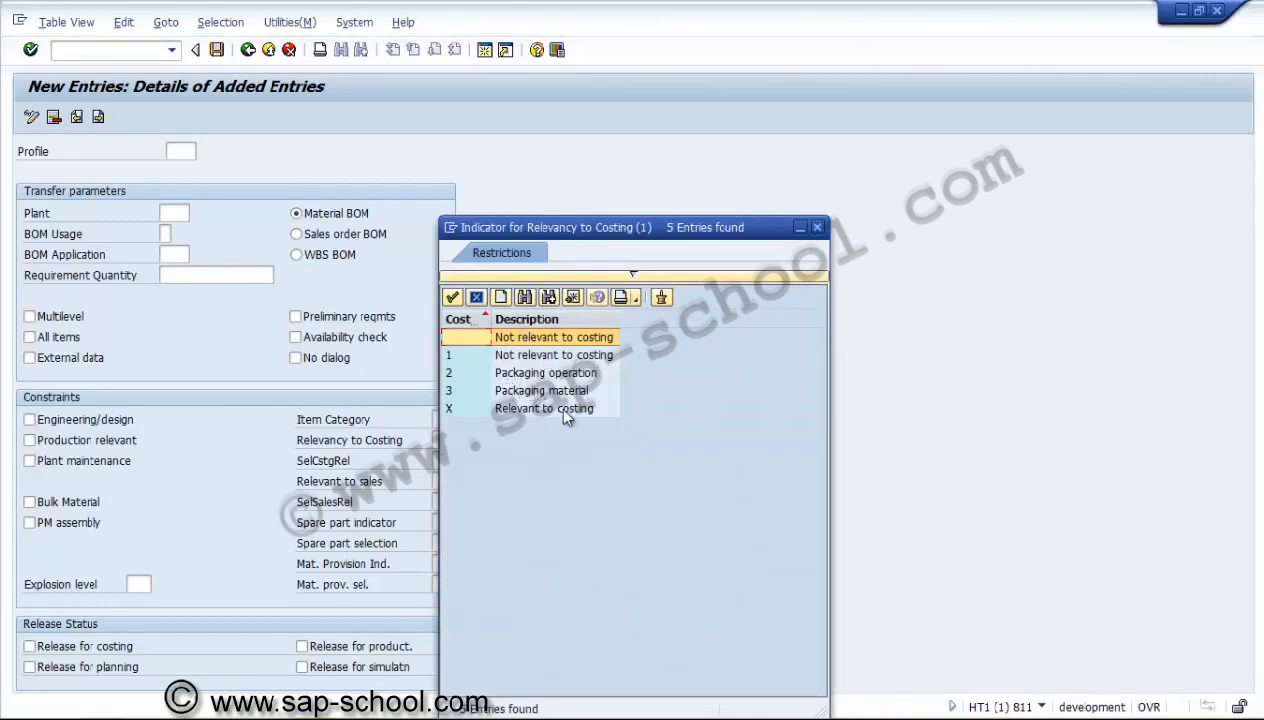
{"action": "left_click", "coordinate": [564, 409]}
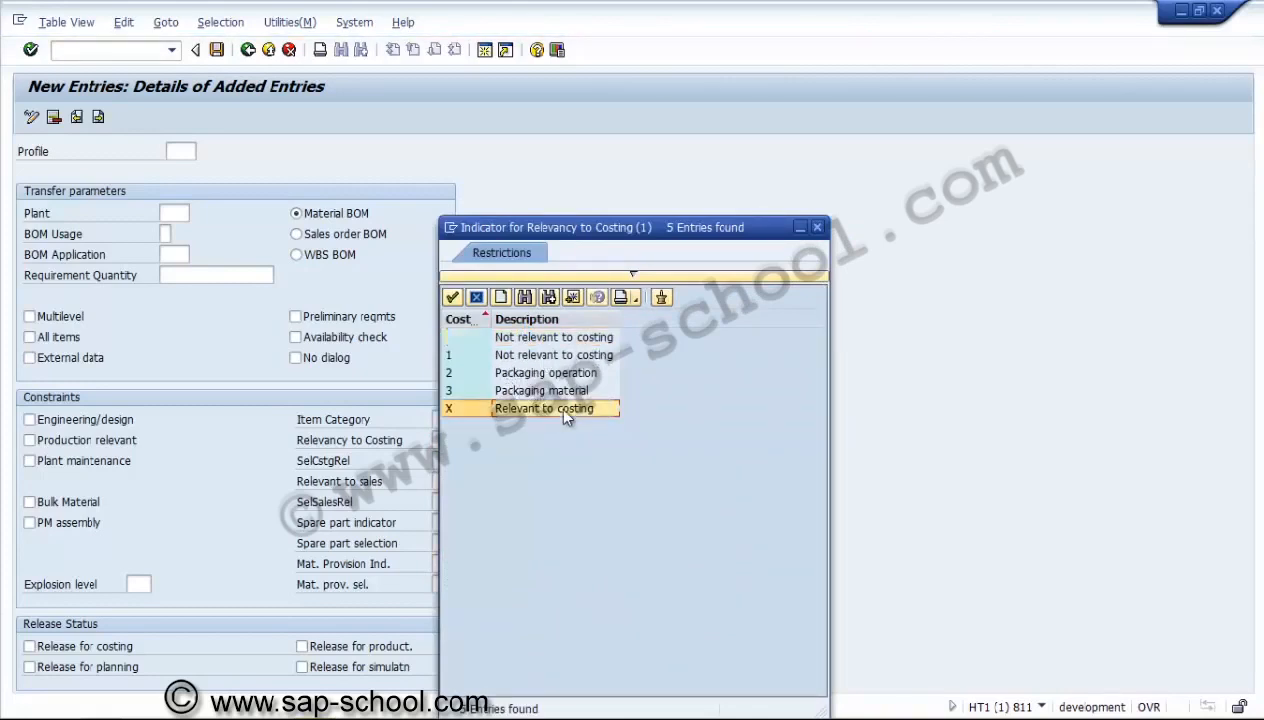
{"action": "left_click", "coordinate": [820, 227]}
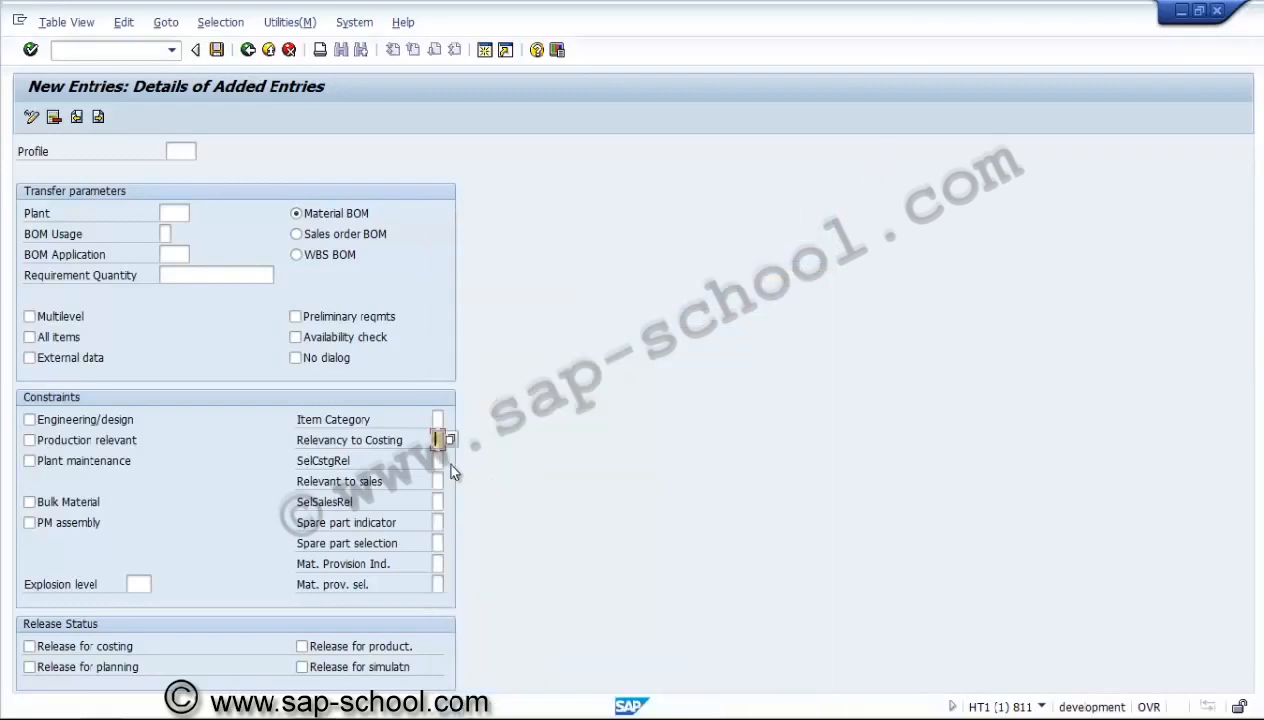
Look through the costing selection, sales and spare part constraint fields, discard the new profile, and return to the guide.
{"action": "left_click", "coordinate": [436, 461]}
{"action": "left_click", "coordinate": [435, 481]}
{"action": "left_click", "coordinate": [437, 502]}
{"action": "left_click", "coordinate": [439, 523]}
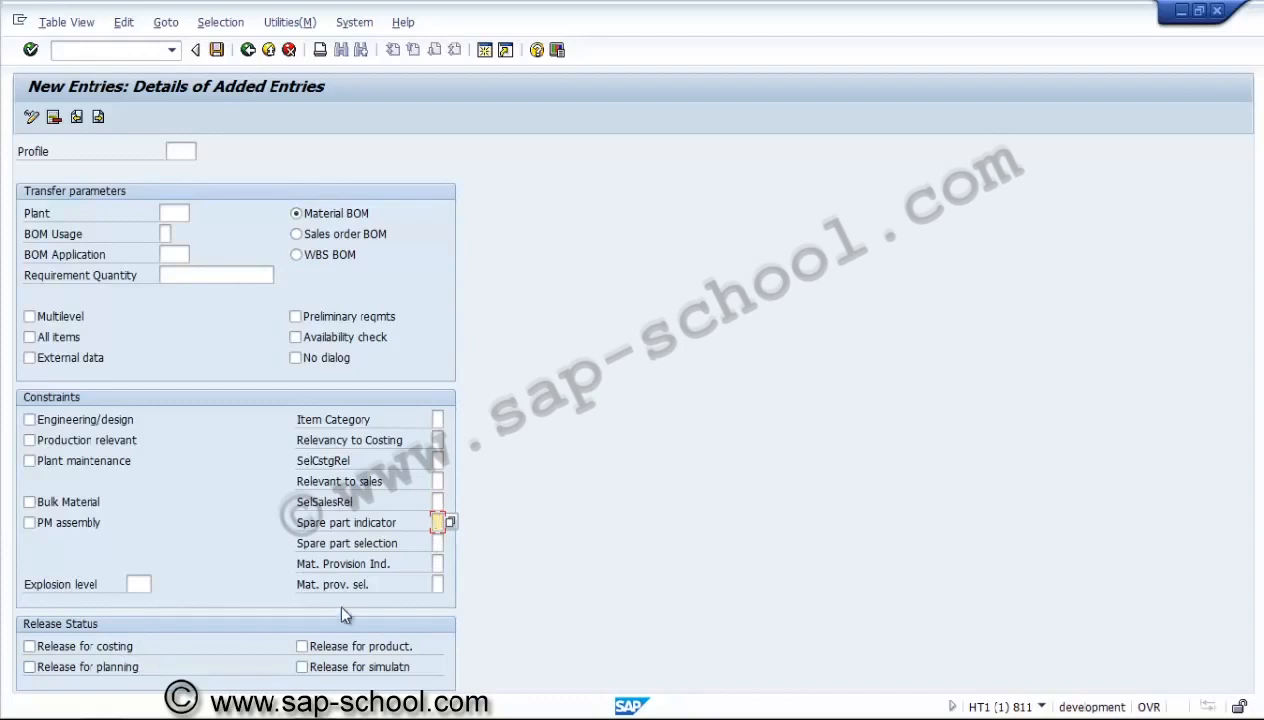
{"action": "left_click", "coordinate": [246, 52]}
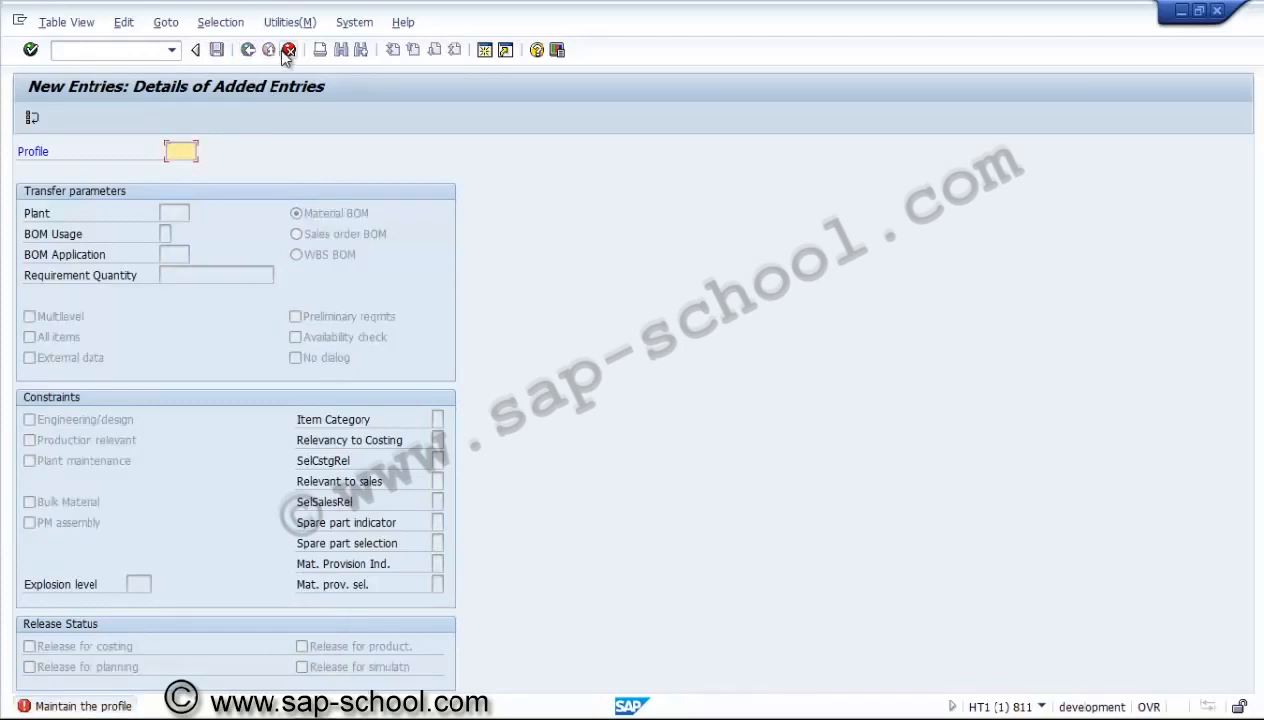
{"action": "left_click", "coordinate": [287, 50]}
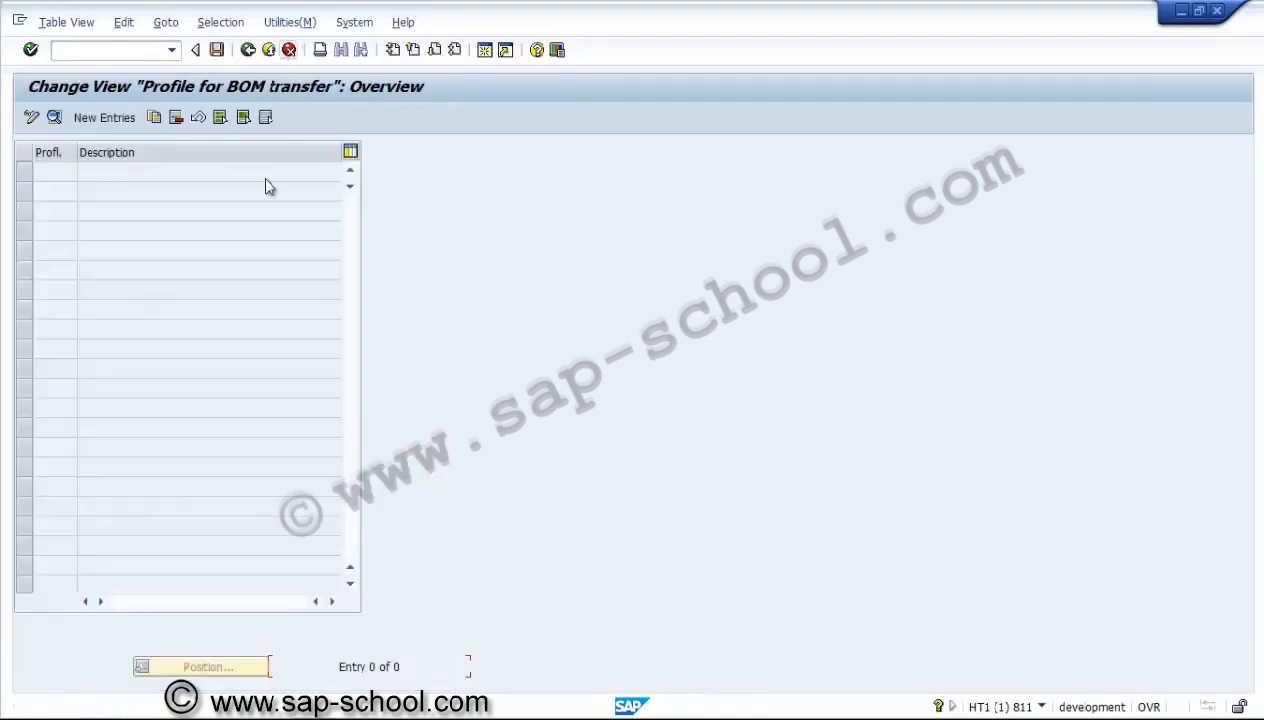
{"action": "left_click", "coordinate": [247, 50]}
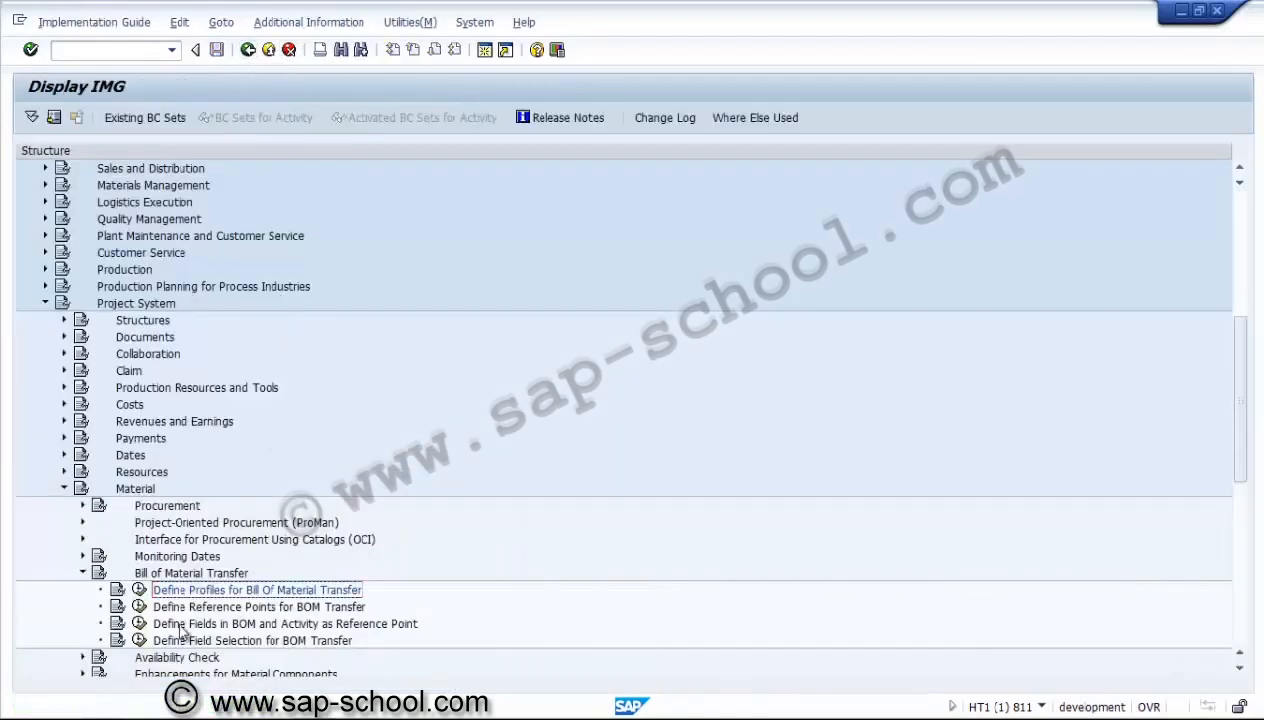
View the blank entry table for BOM transfer reference points, return to the guide, and collapse Bill of Material Transfer.
{"action": "left_click", "coordinate": [140, 607]}
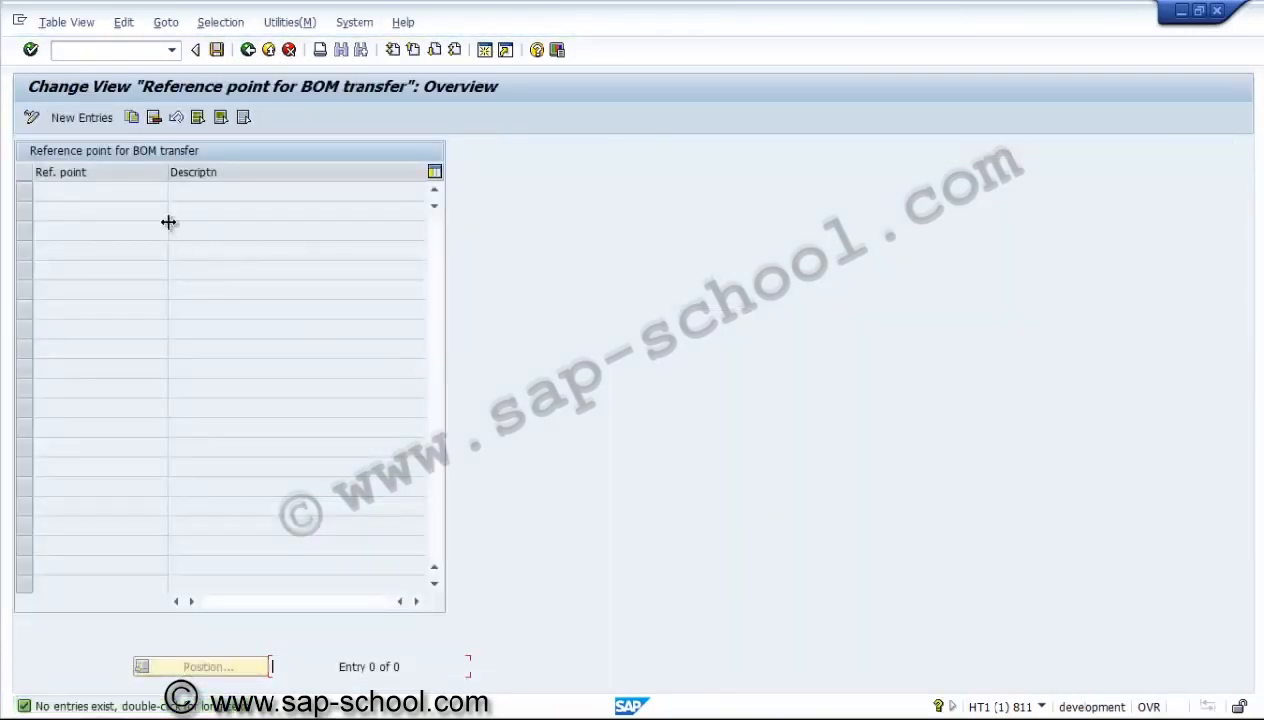
{"action": "left_click", "coordinate": [100, 117]}
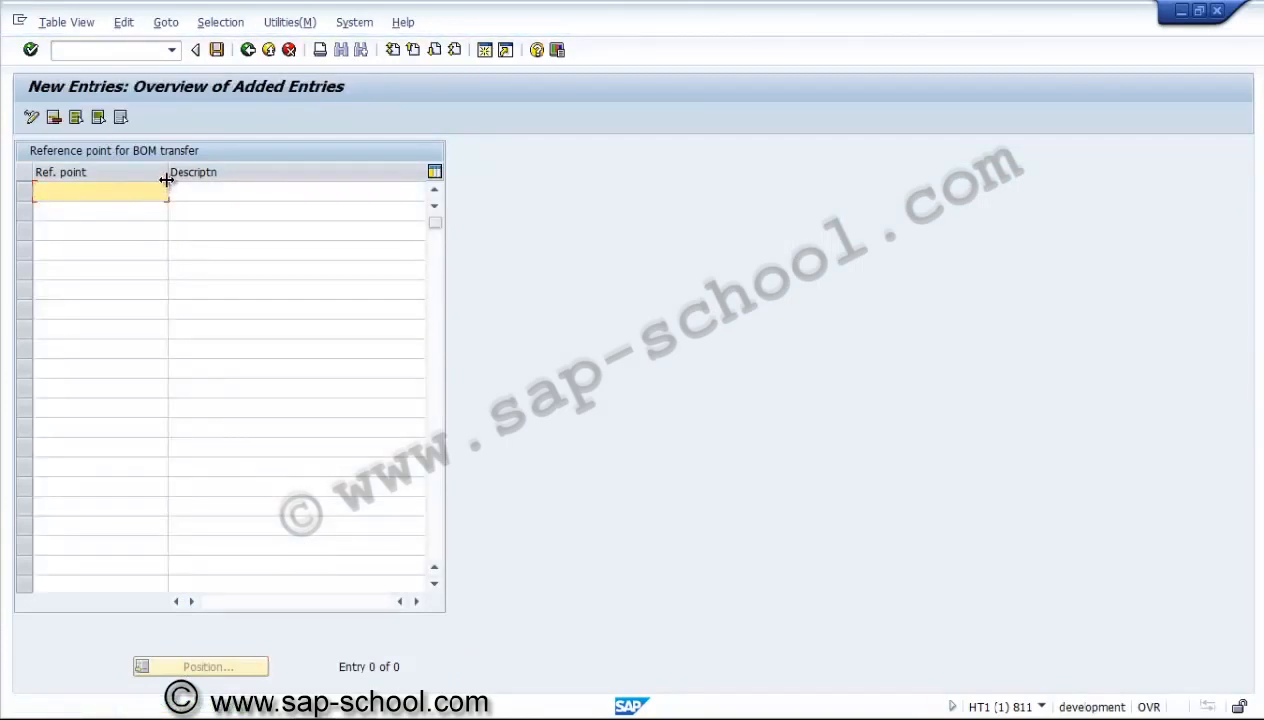
{"action": "left_click", "coordinate": [246, 49]}
{"action": "left_click", "coordinate": [287, 49]}
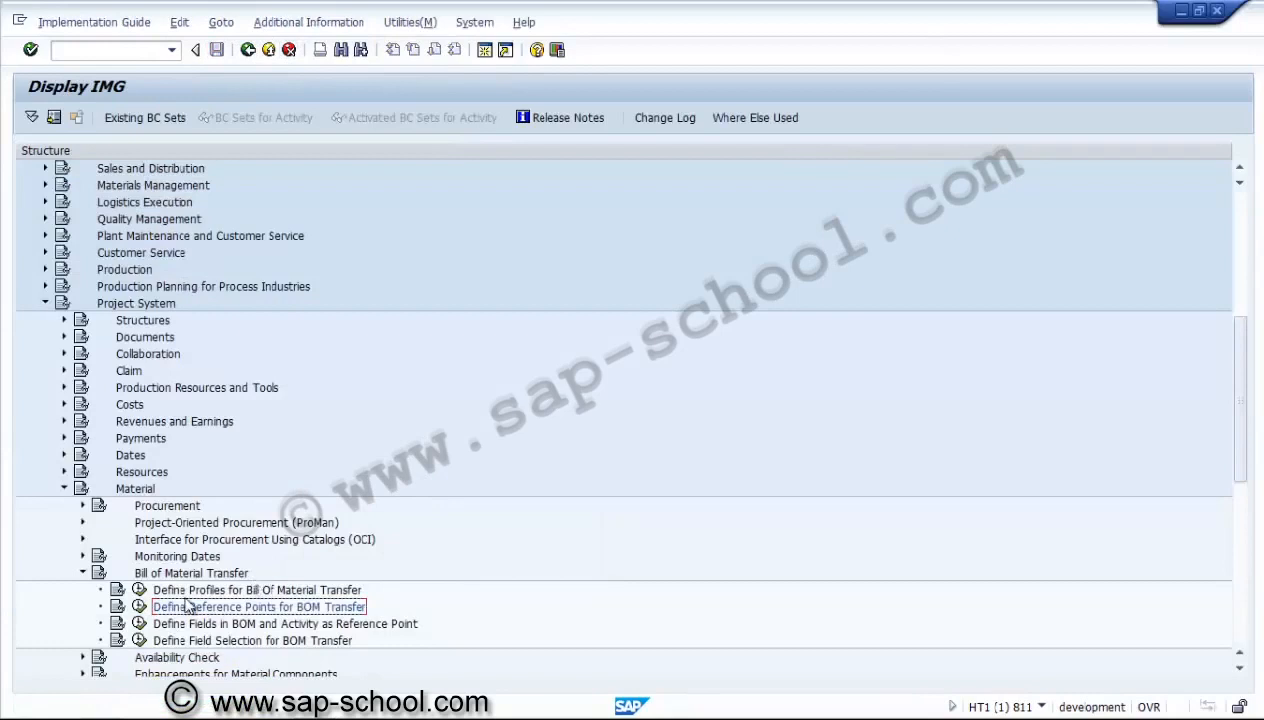
{"action": "left_click", "coordinate": [83, 573]}
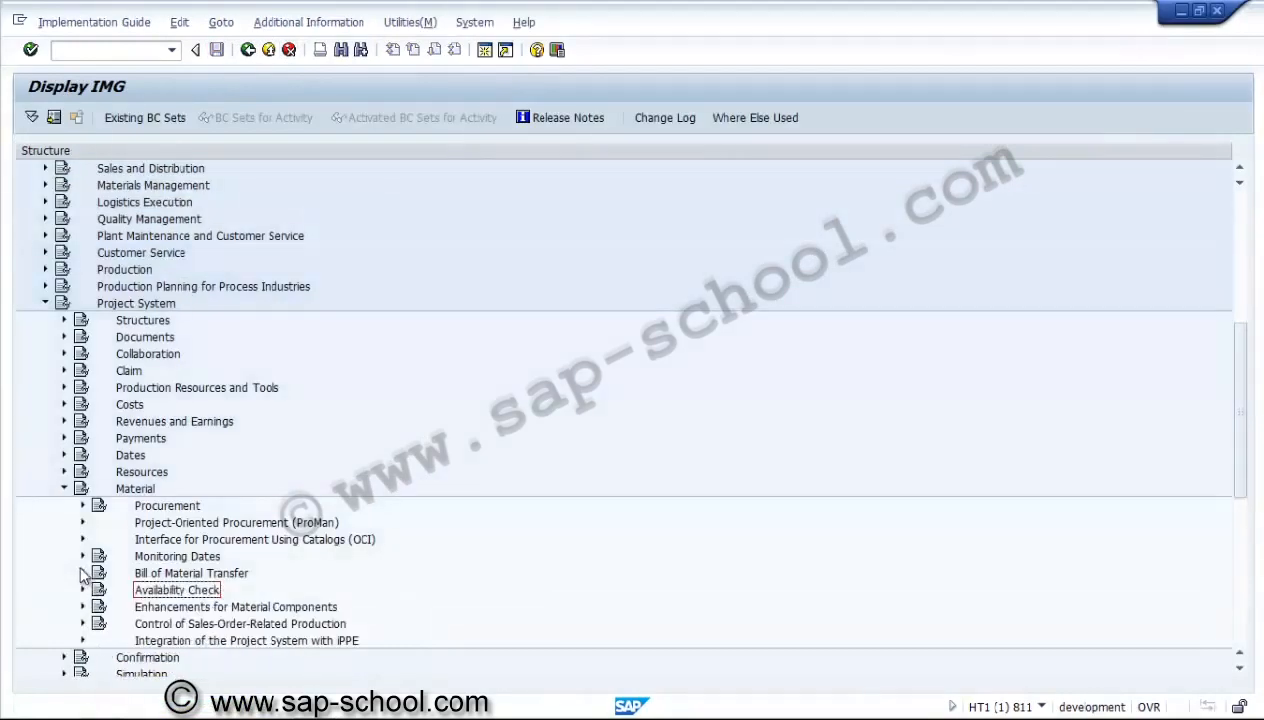
Expand Availability Check, find the PS checking rule for the project system in Define Checking Rules, and return to the guide.
{"action": "left_click", "coordinate": [84, 591]}
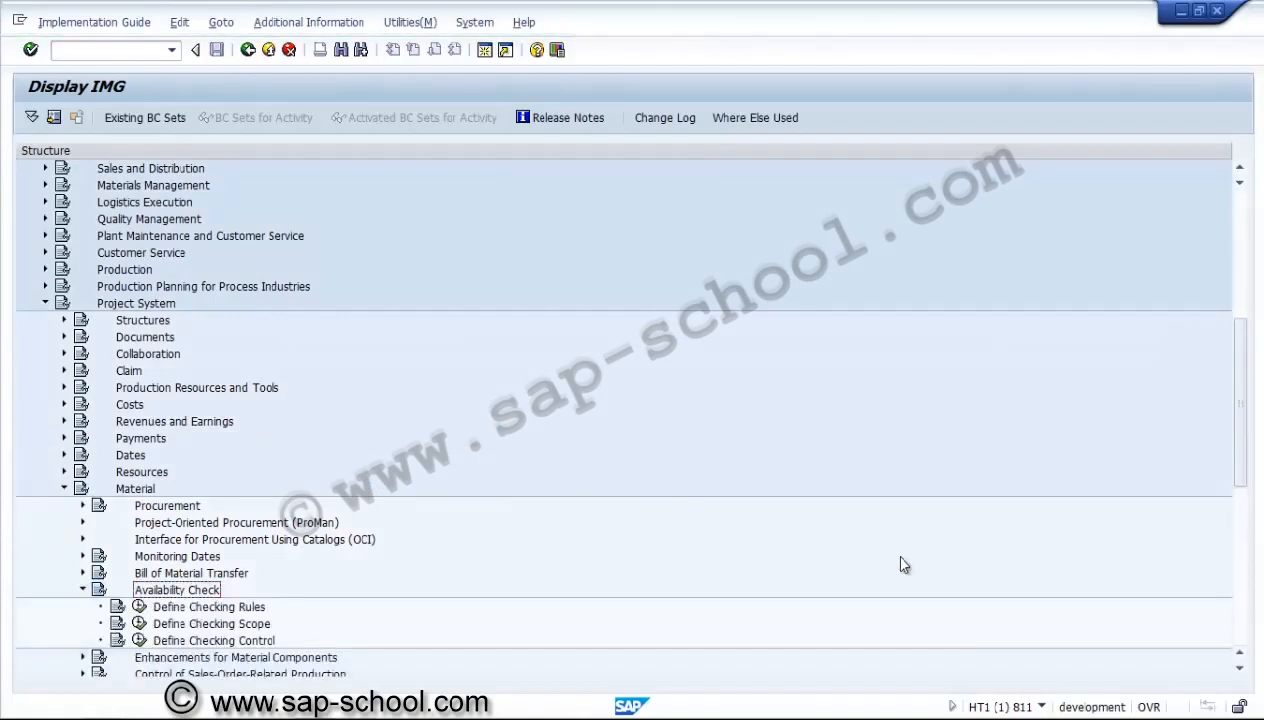
{"action": "left_click", "coordinate": [140, 606]}
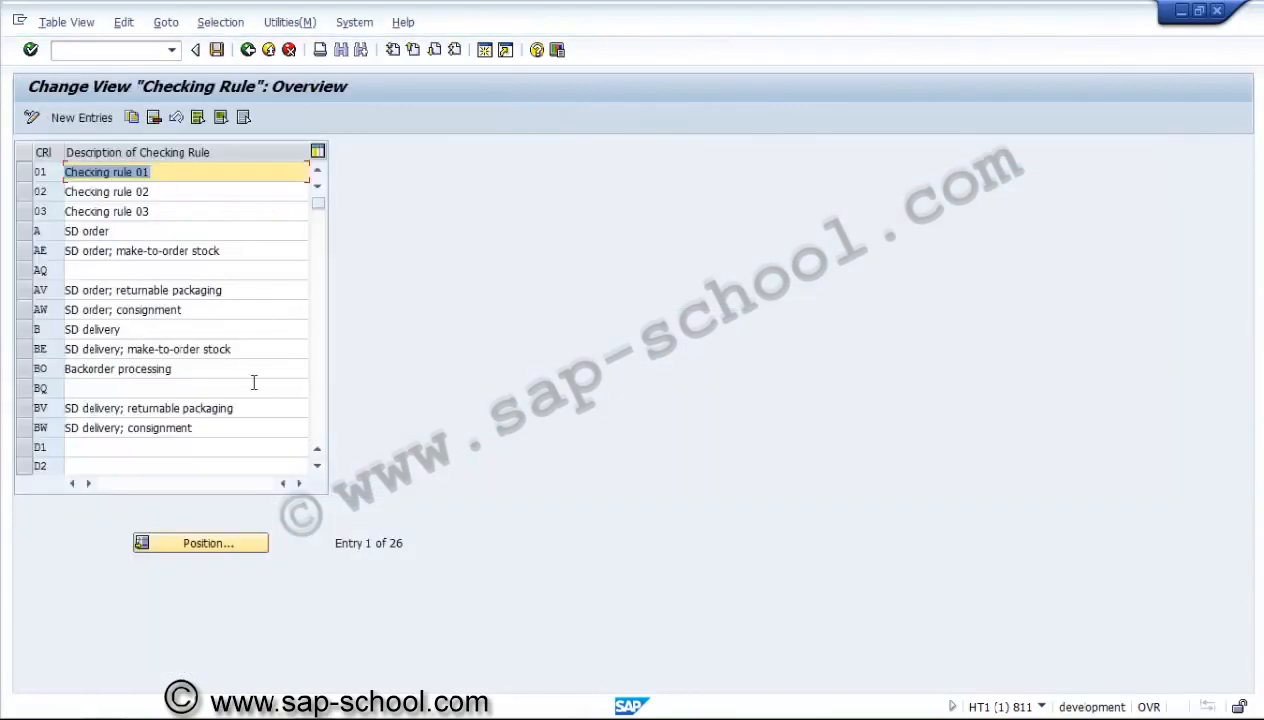
{"action": "left_click", "coordinate": [315, 402]}
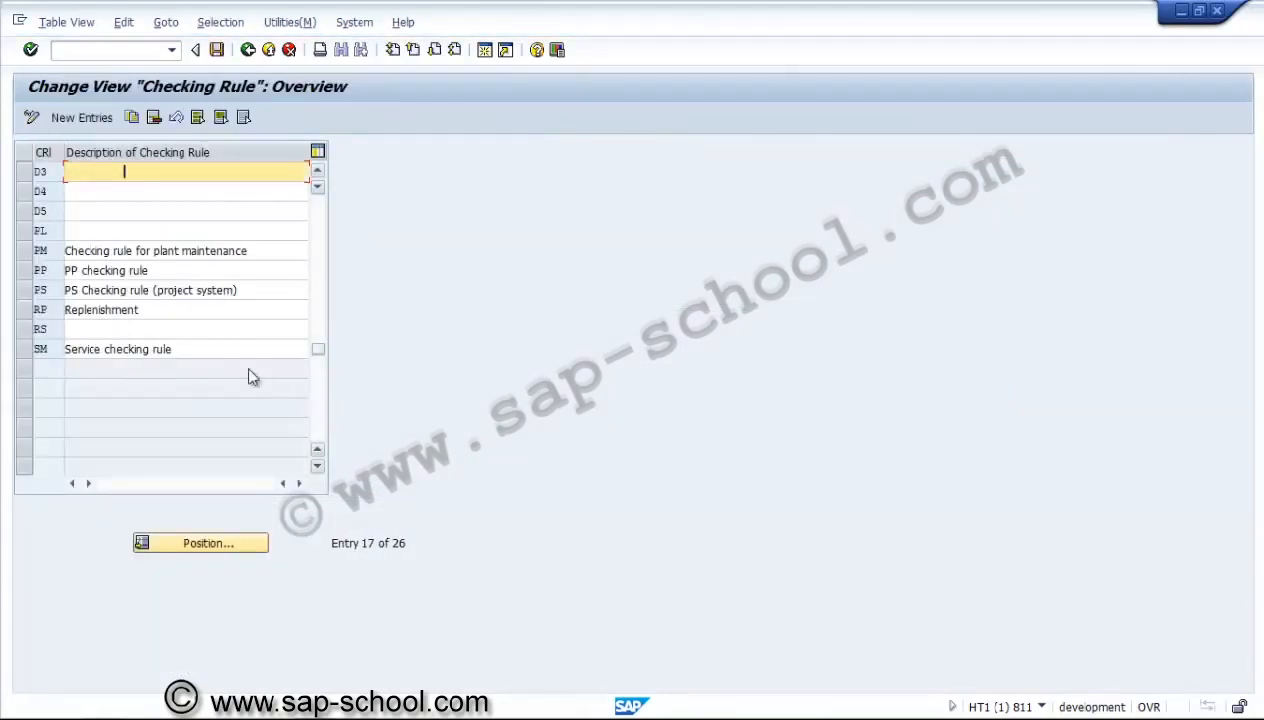
{"action": "left_click", "coordinate": [26, 294]}
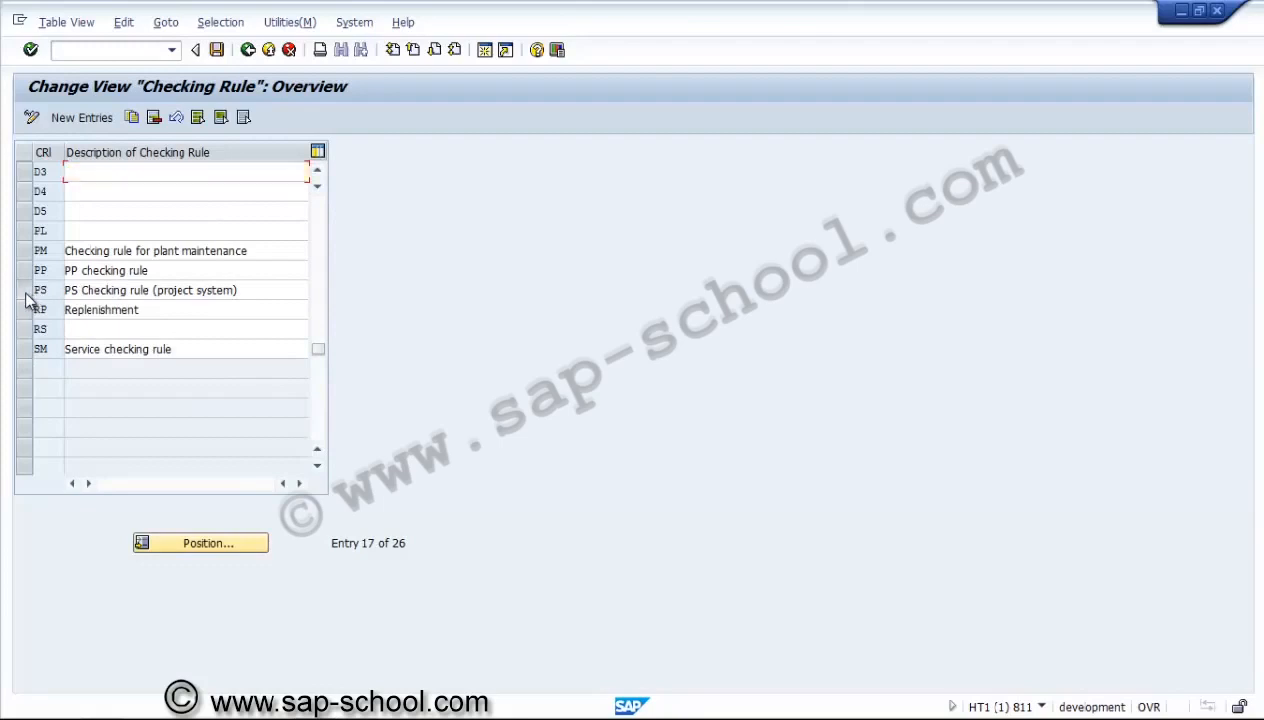
{"action": "left_click", "coordinate": [26, 294]}
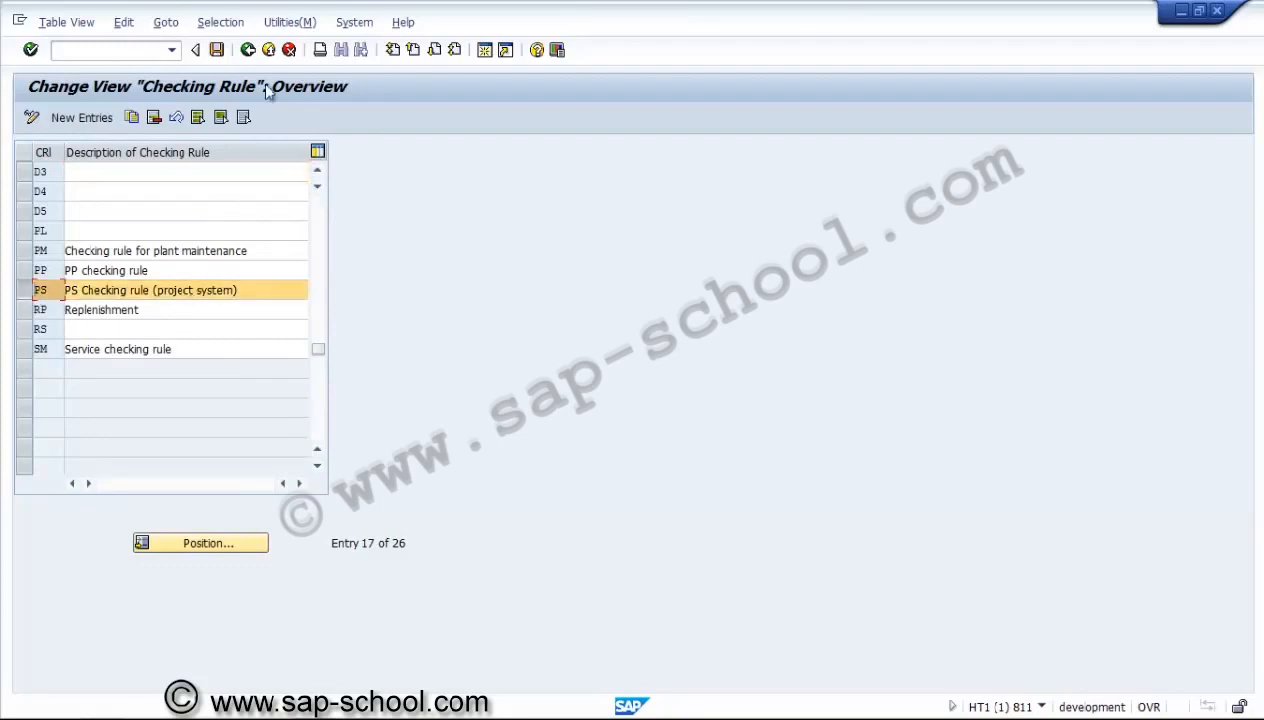
{"action": "left_click", "coordinate": [247, 50]}
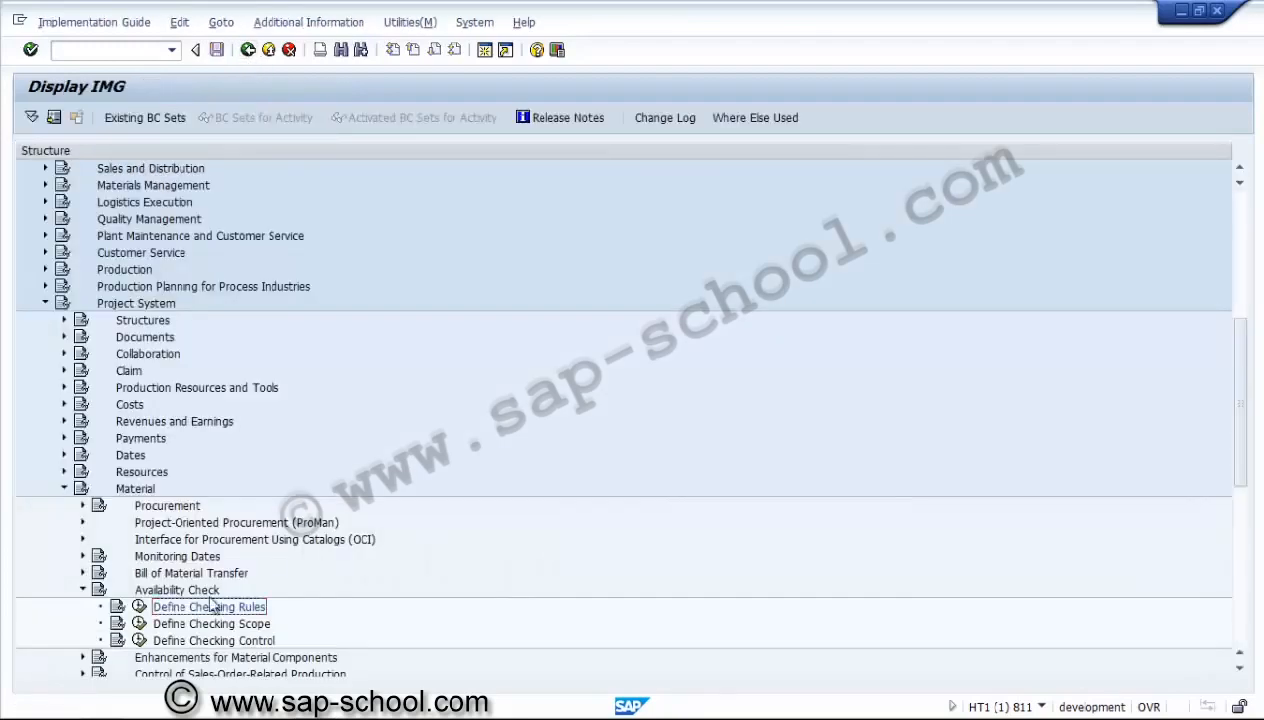
View the checking scope details for availability check 01 with checking rule PS, return to the overview, and deselect the entry.
{"action": "left_click", "coordinate": [140, 623]}
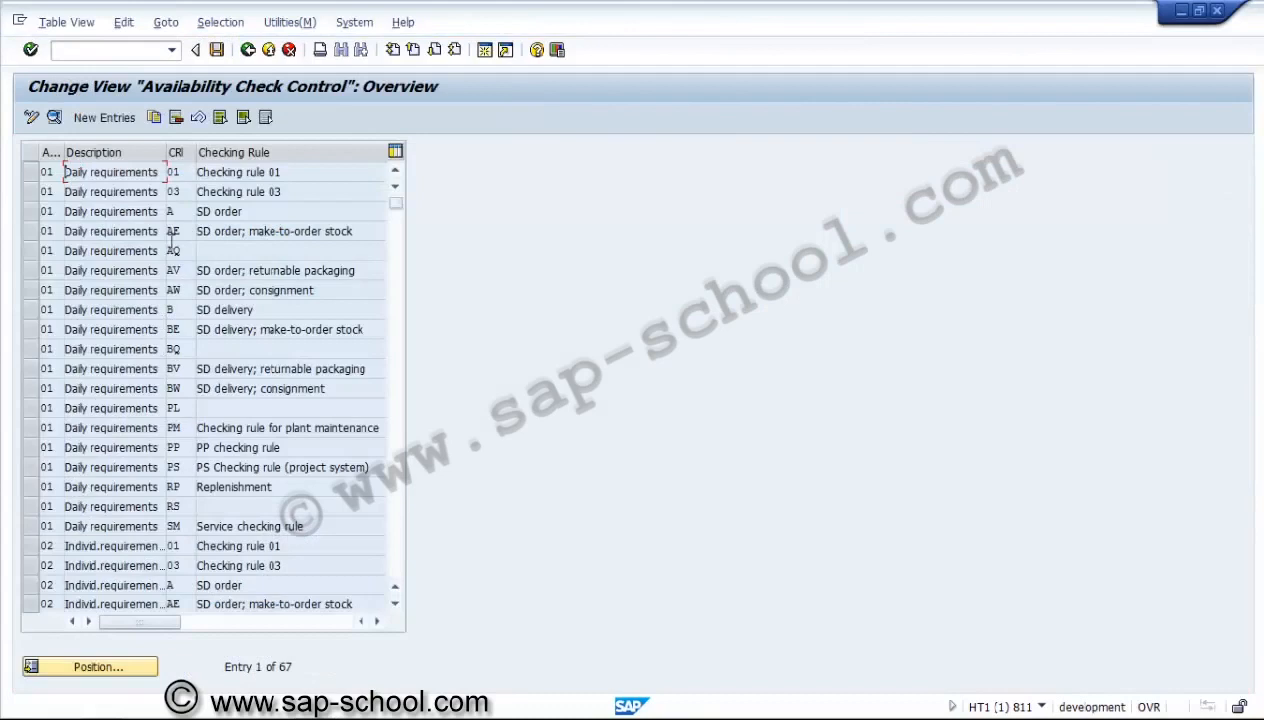
{"action": "left_click", "coordinate": [183, 174]}
{"action": "left_click", "coordinate": [30, 472]}
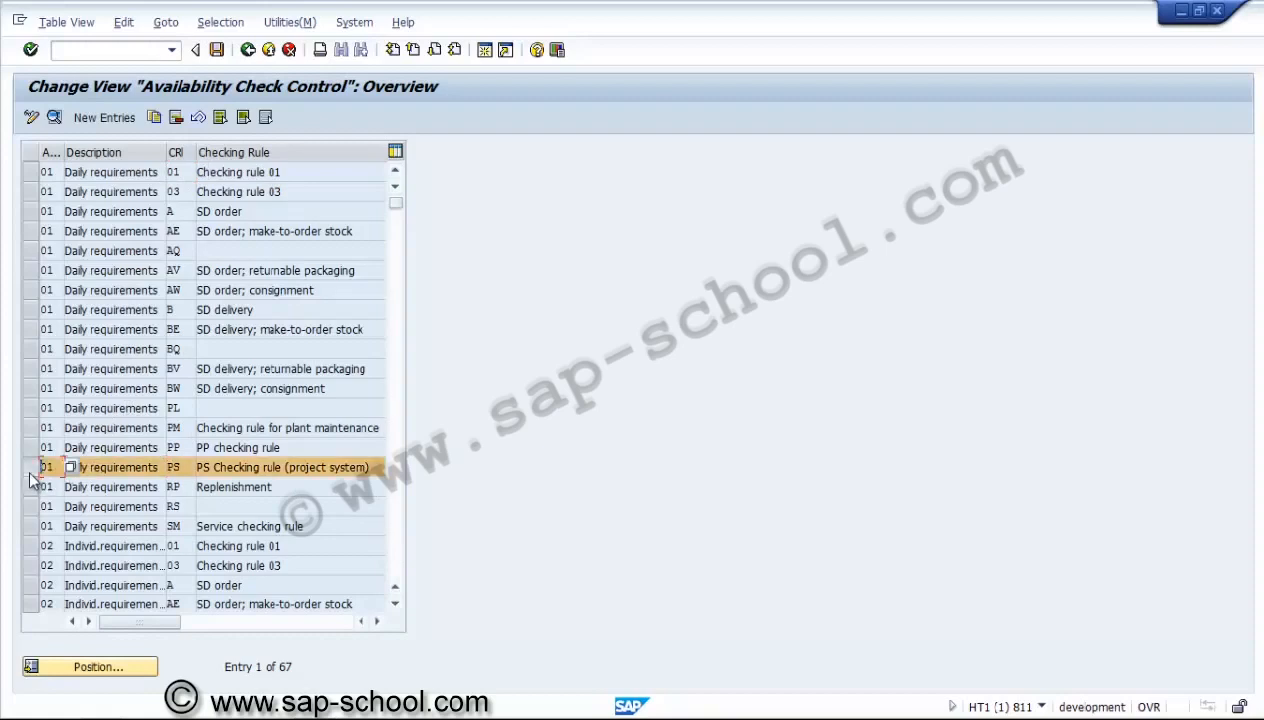
{"action": "left_click", "coordinate": [55, 118]}
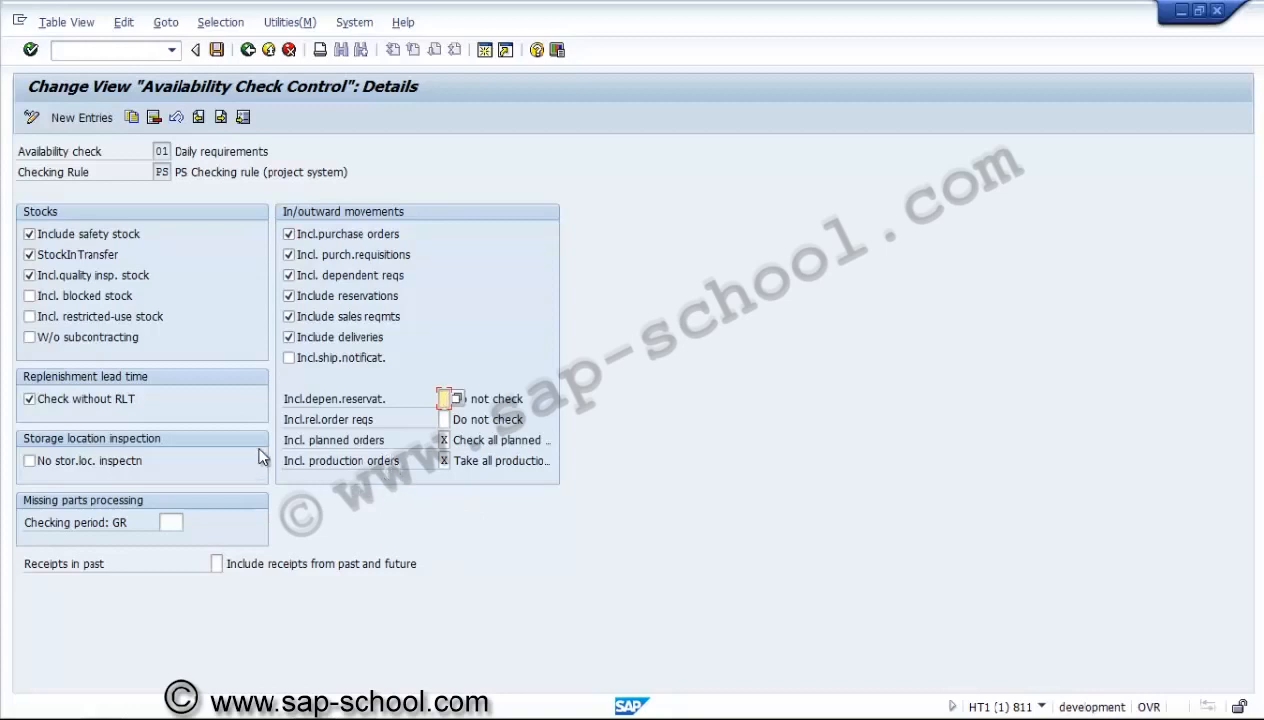
{"action": "left_click", "coordinate": [247, 50]}
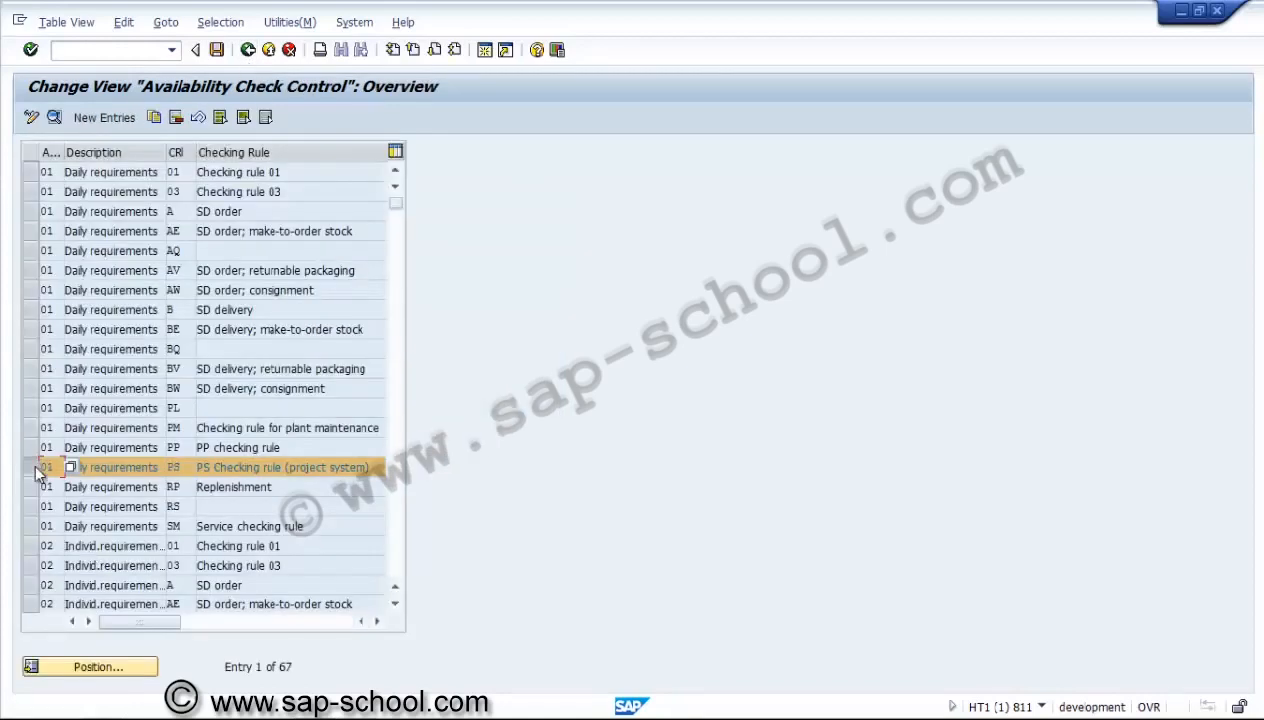
{"action": "left_click", "coordinate": [34, 470]}
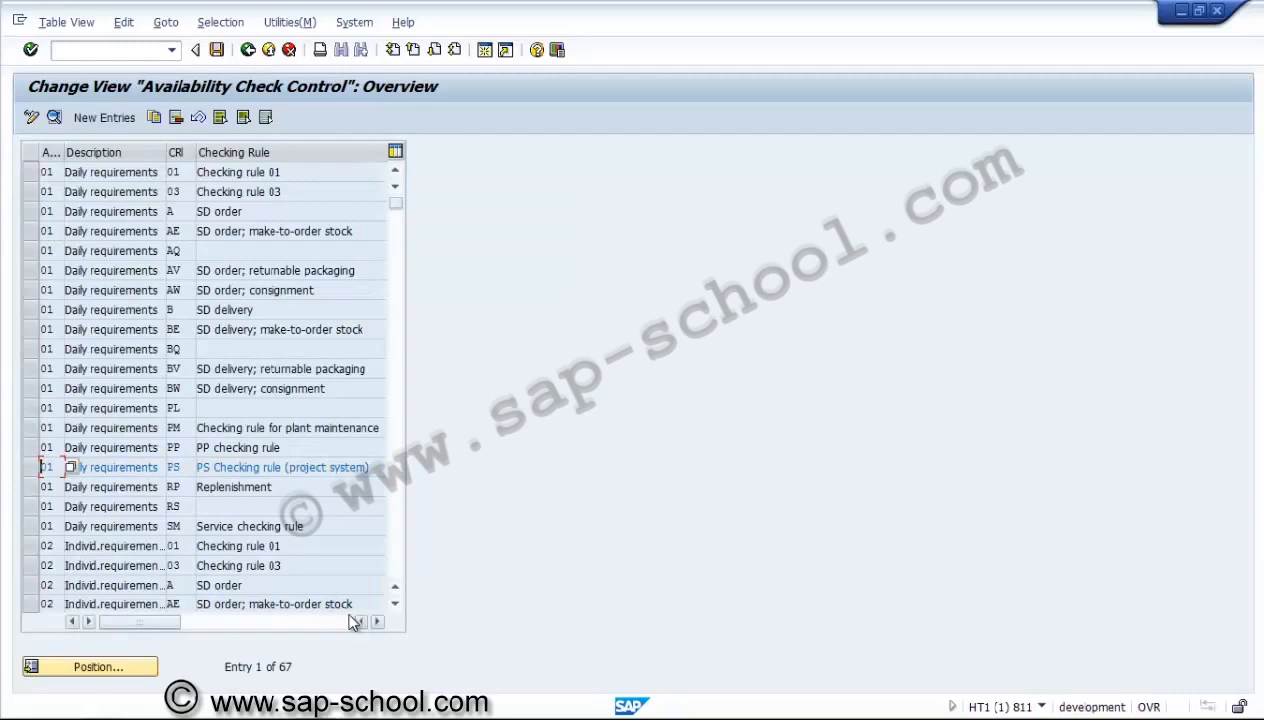
View the checking scope details for availability check 02 with checking rule PS, and return to the implementation guide.
{"action": "left_click", "coordinate": [396, 561]}
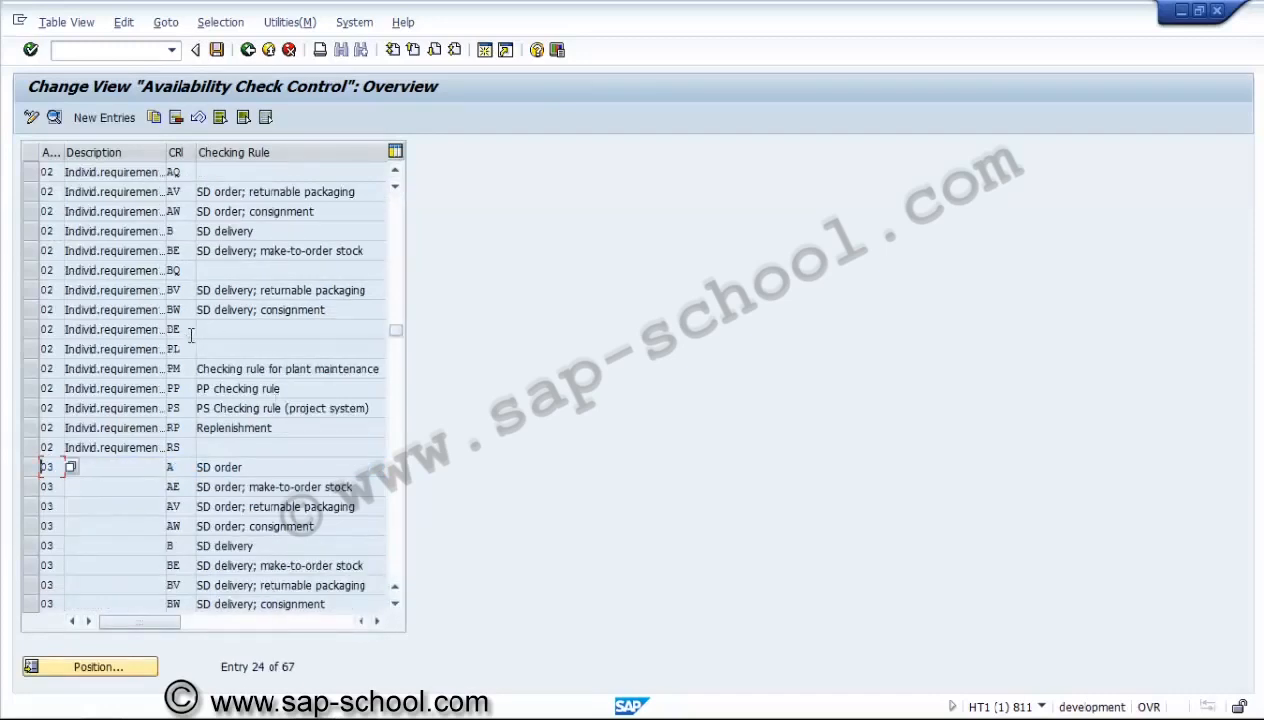
{"action": "left_click", "coordinate": [38, 410]}
{"action": "left_click", "coordinate": [33, 409]}
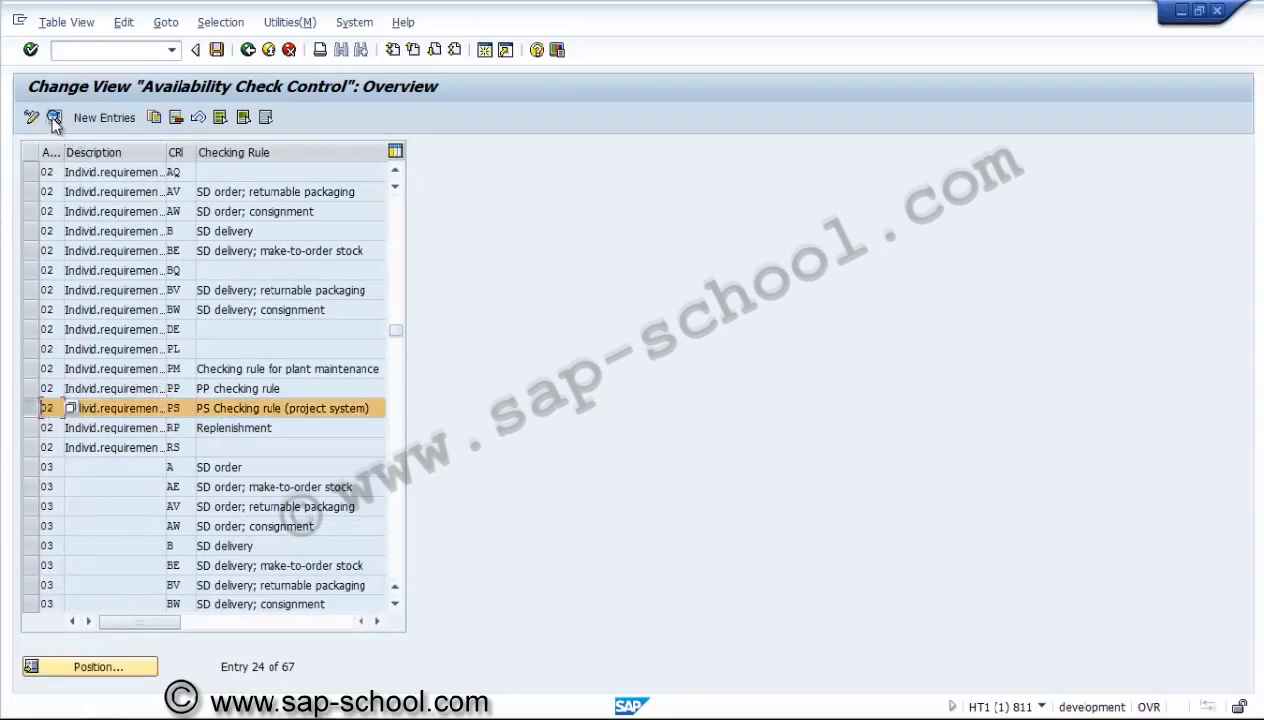
{"action": "left_click", "coordinate": [55, 405]}
{"action": "left_click", "coordinate": [69, 409]}
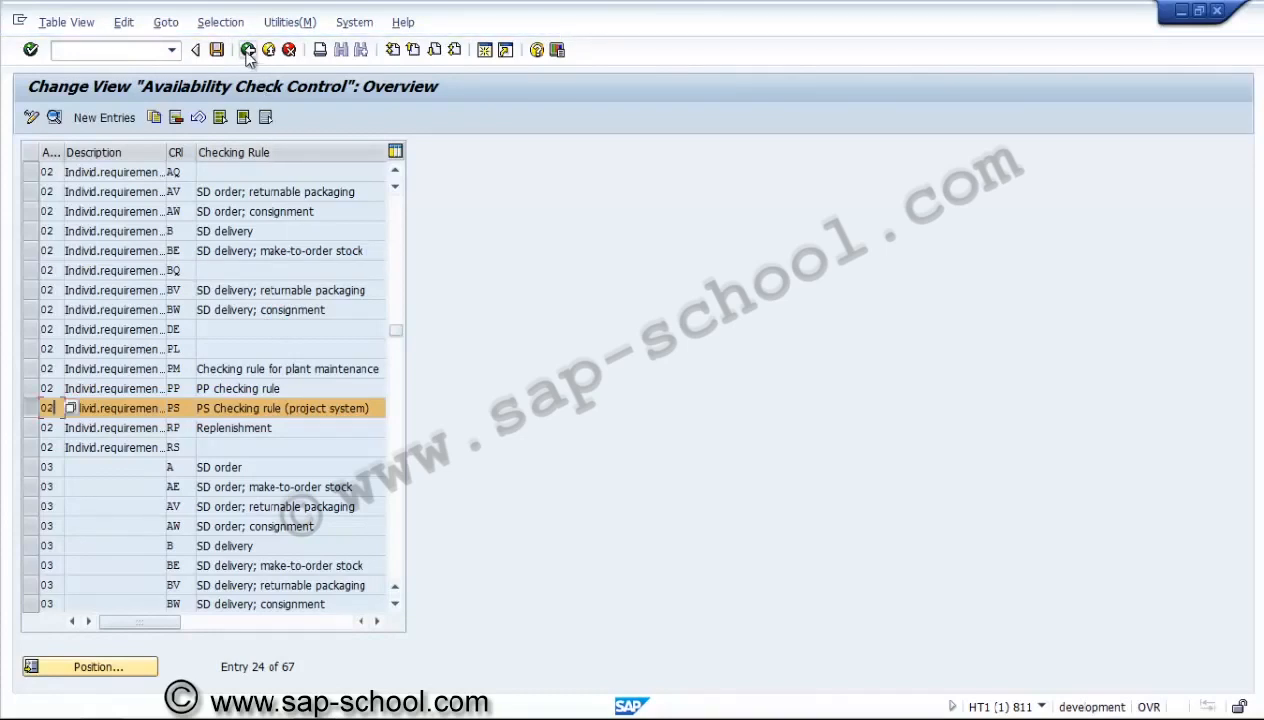
{"action": "left_click", "coordinate": [54, 117]}
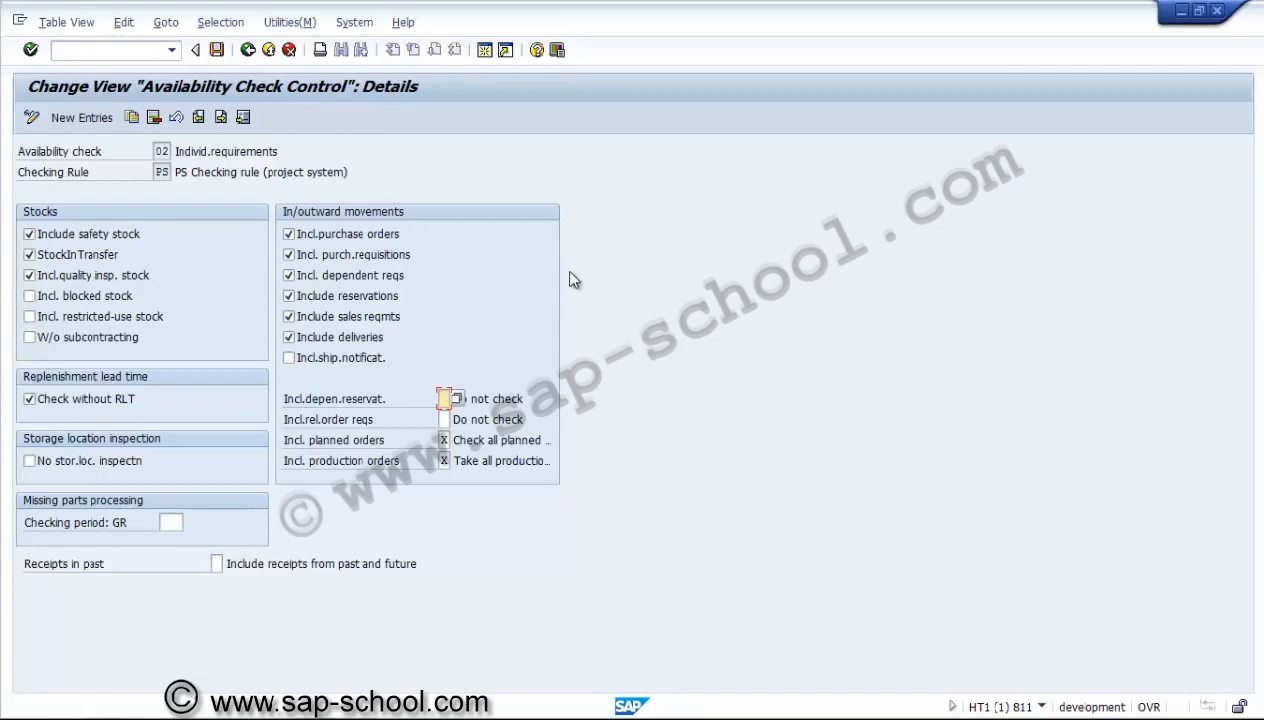
{"action": "left_click", "coordinate": [247, 50]}
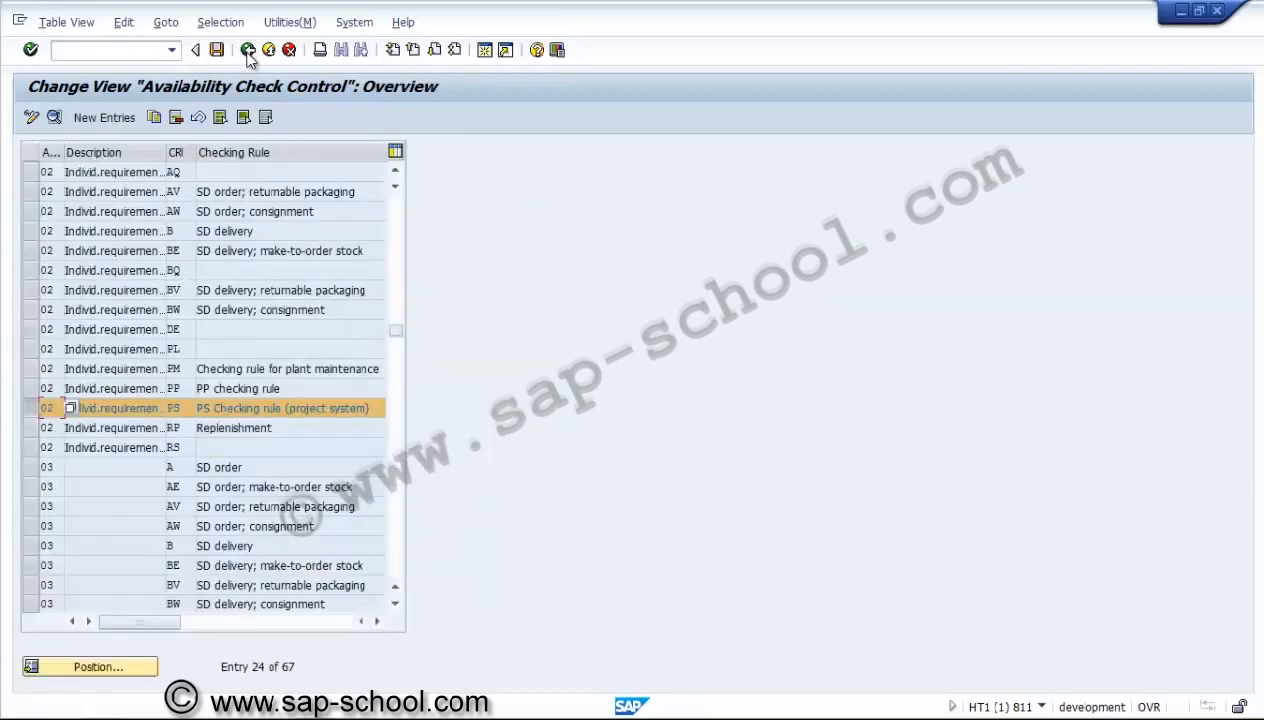
{"action": "left_click", "coordinate": [247, 50]}
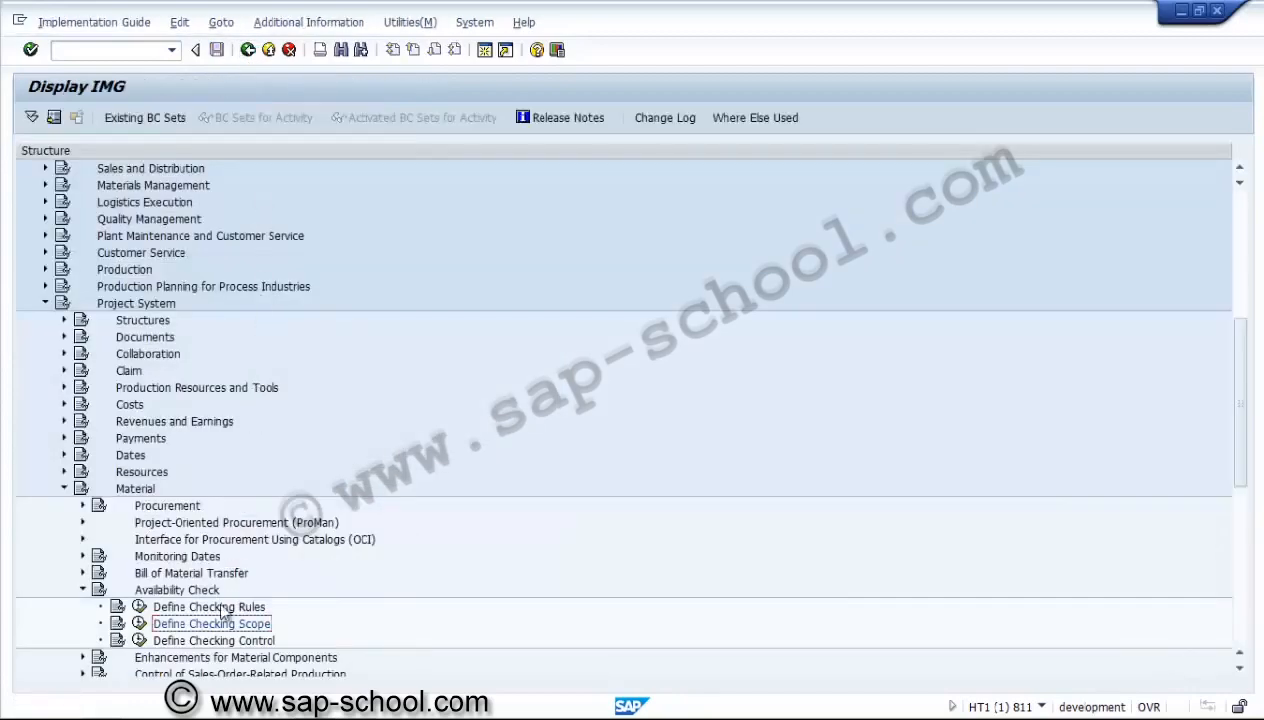
Open Define Checking Control and position the order control list at plant 3000, order type PS01.
{"action": "left_click", "coordinate": [140, 640]}
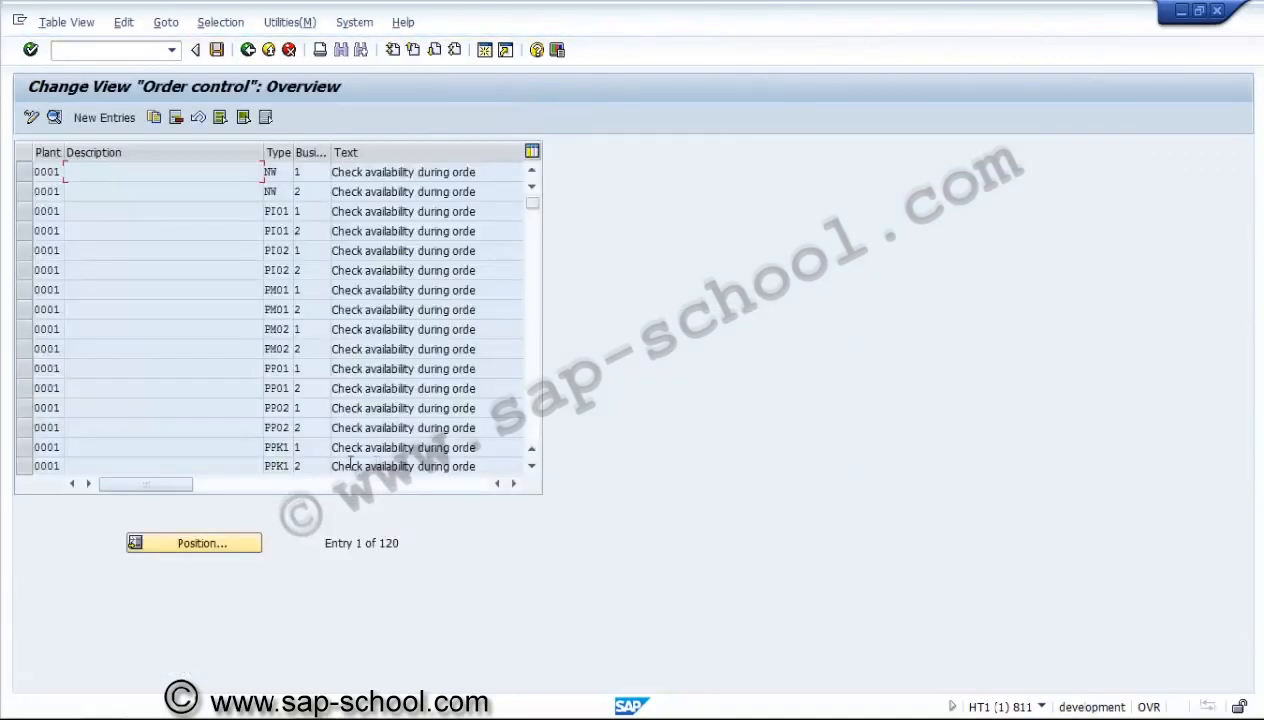
{"action": "left_click", "coordinate": [183, 543]}
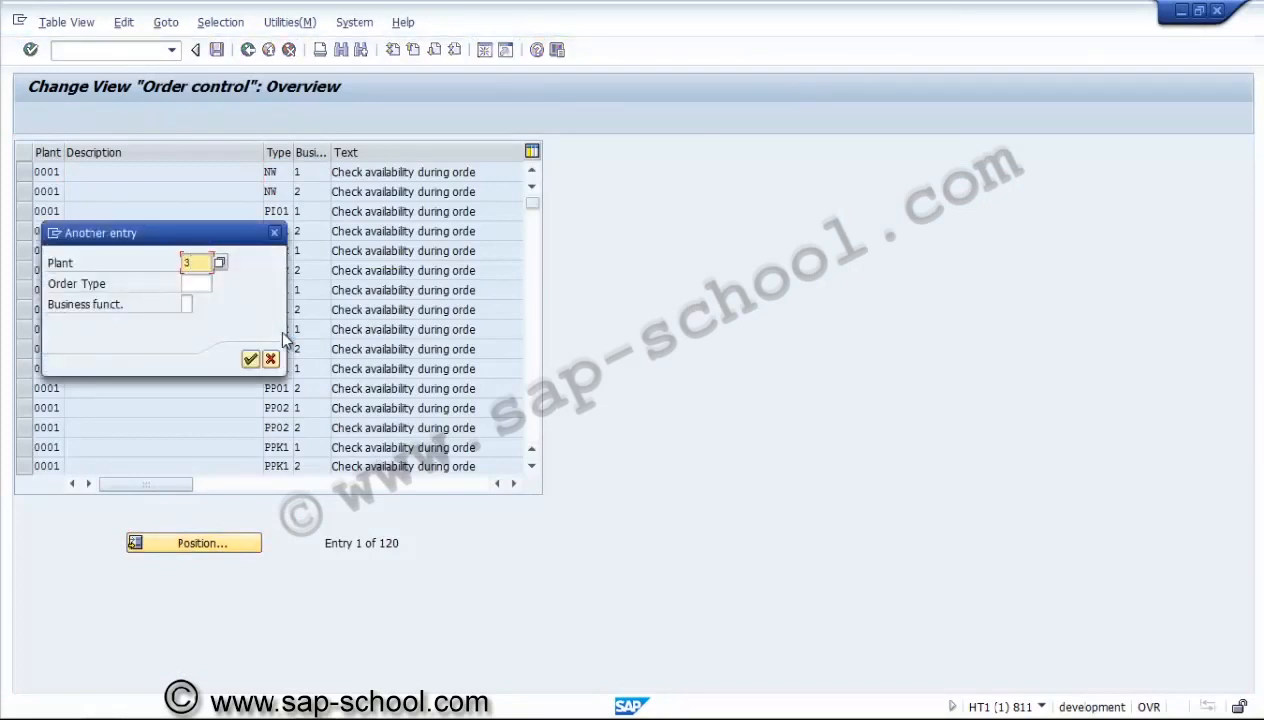
{"action": "key", "text": "Tab"}
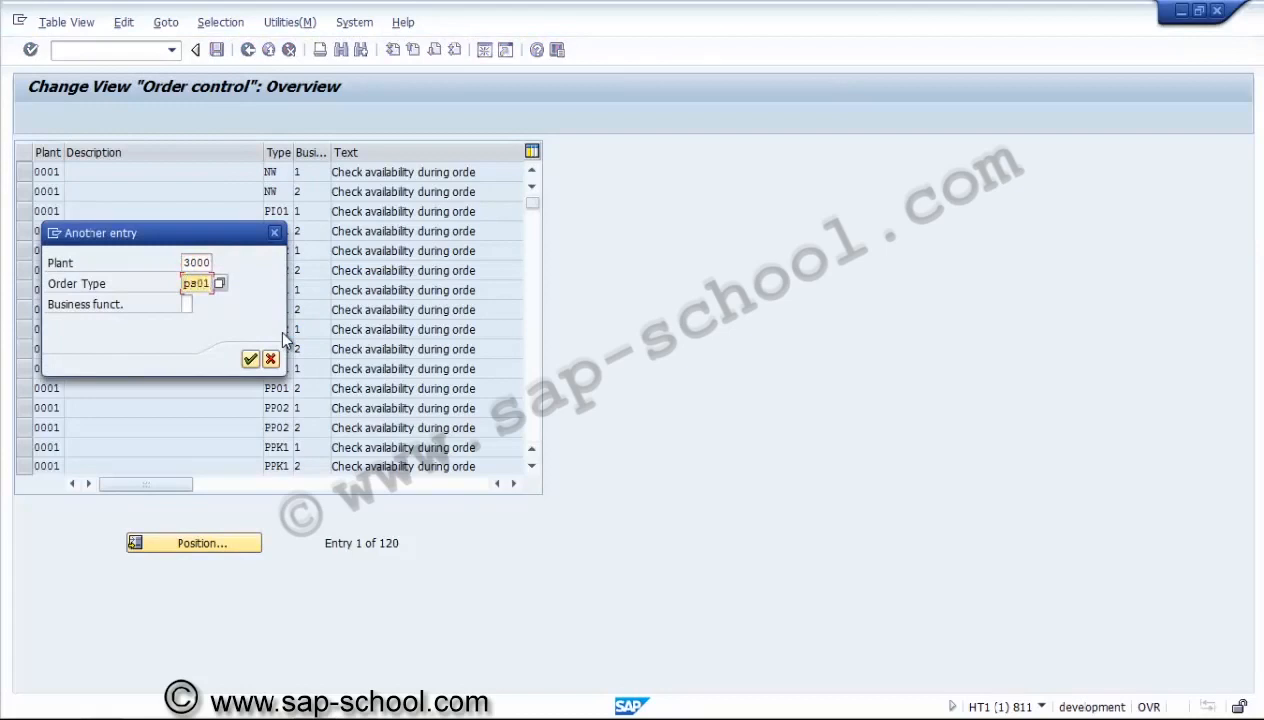
{"action": "key", "text": "Return"}
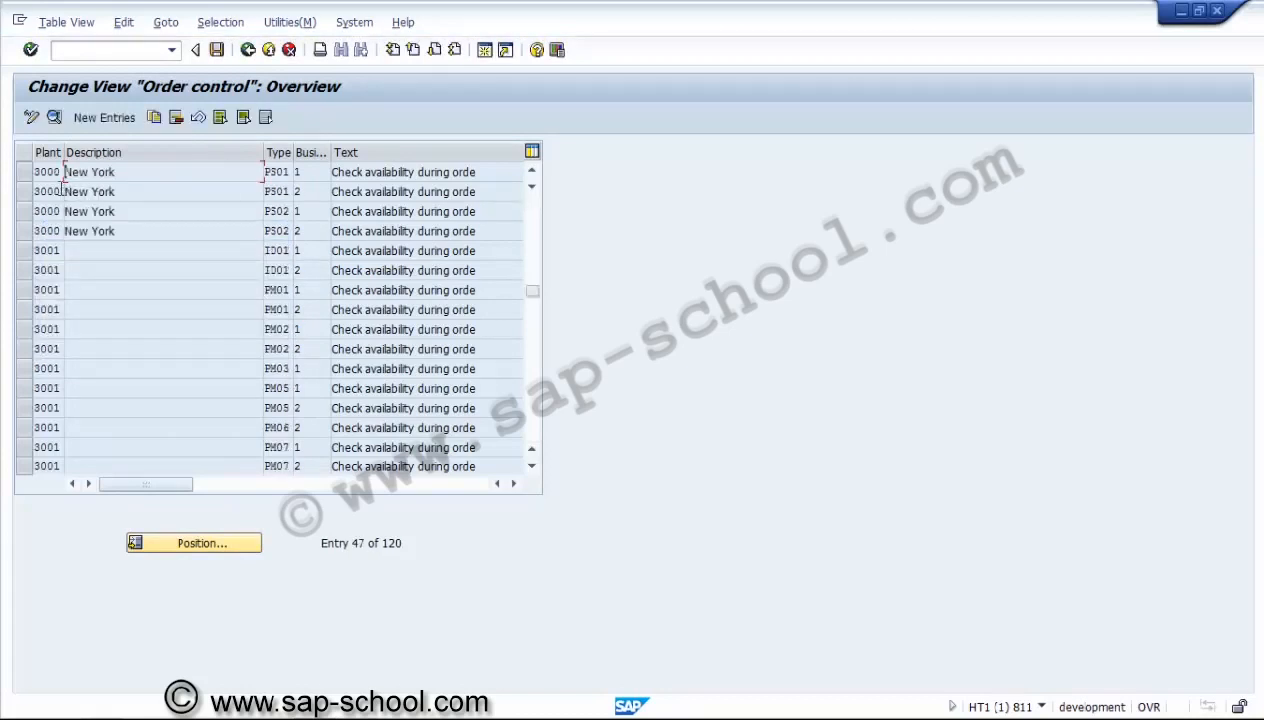
Open the details of both plant 3000 PS01 entries and set No check for PRT availability during order creation.
{"action": "left_click", "coordinate": [25, 173]}
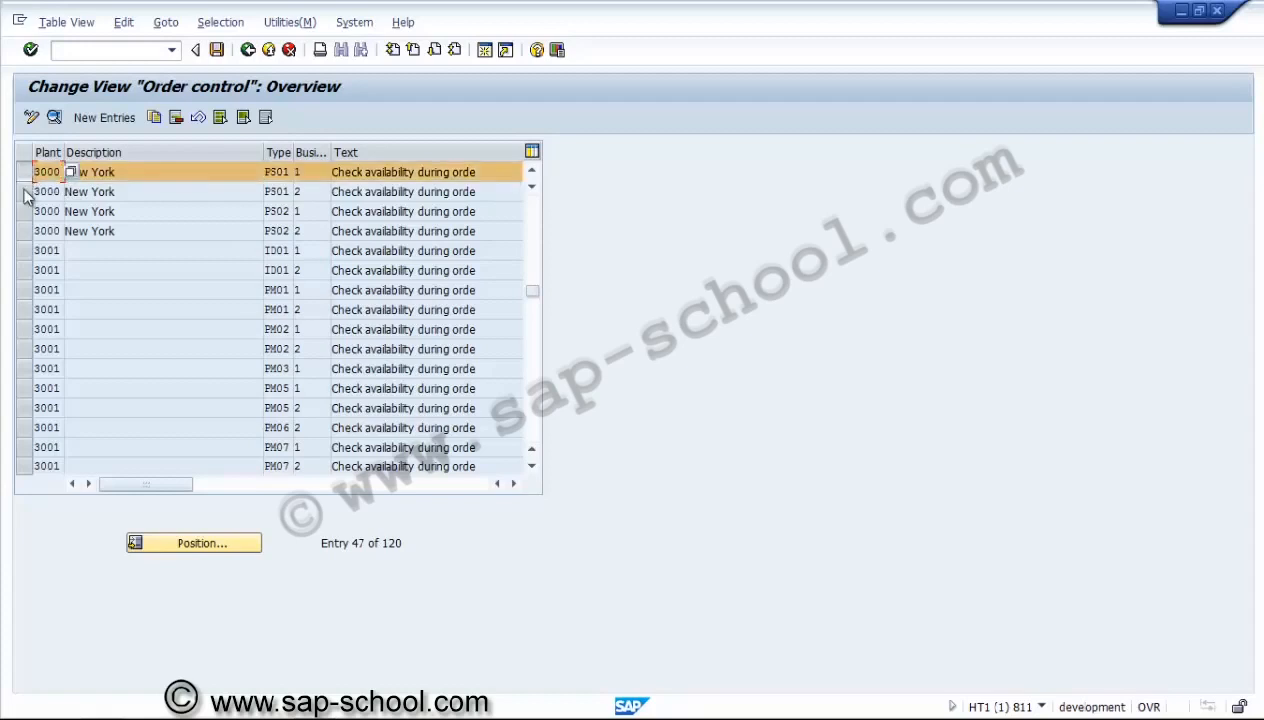
{"action": "left_click", "coordinate": [25, 193]}
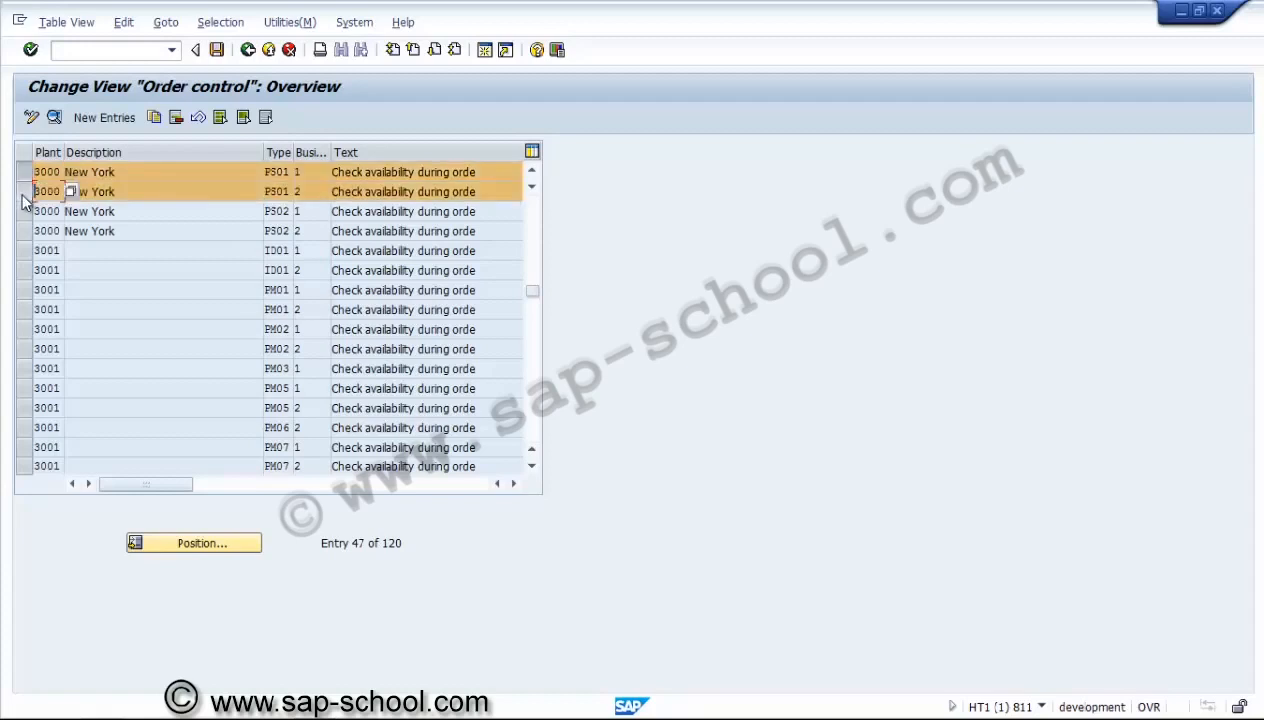
{"action": "left_click", "coordinate": [311, 176]}
{"action": "left_click", "coordinate": [311, 192]}
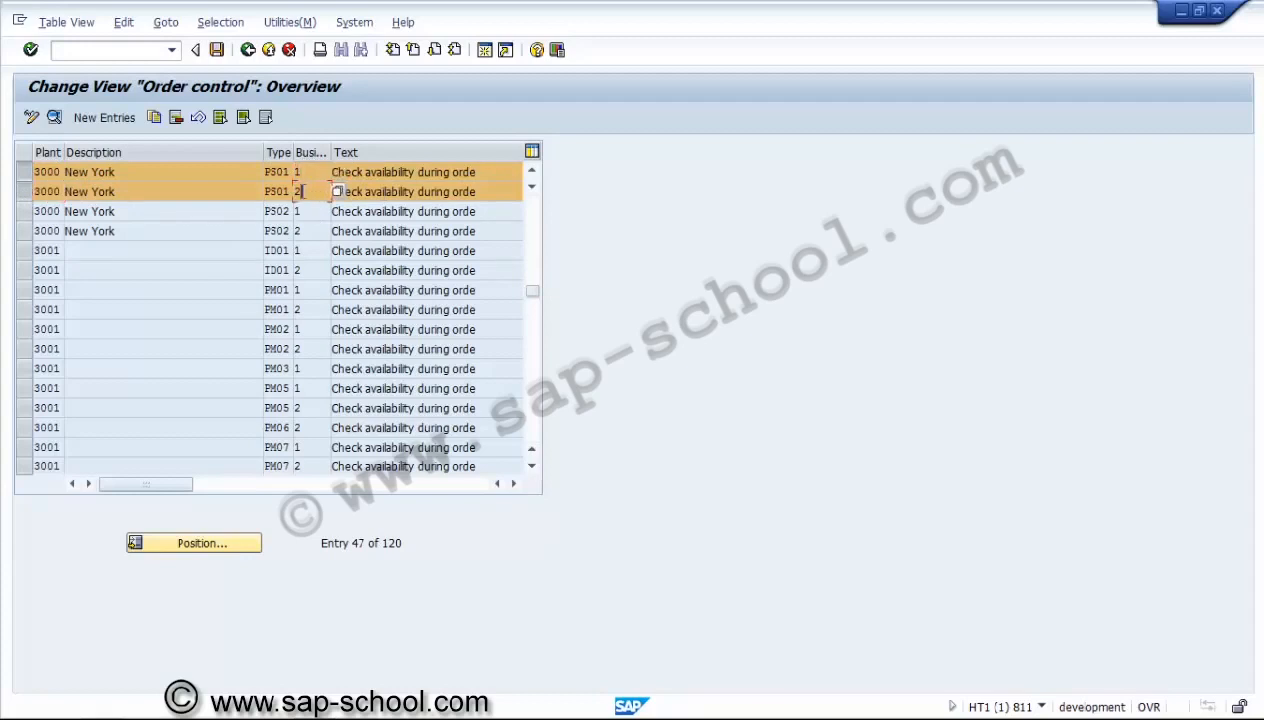
{"action": "left_click", "coordinate": [55, 117]}
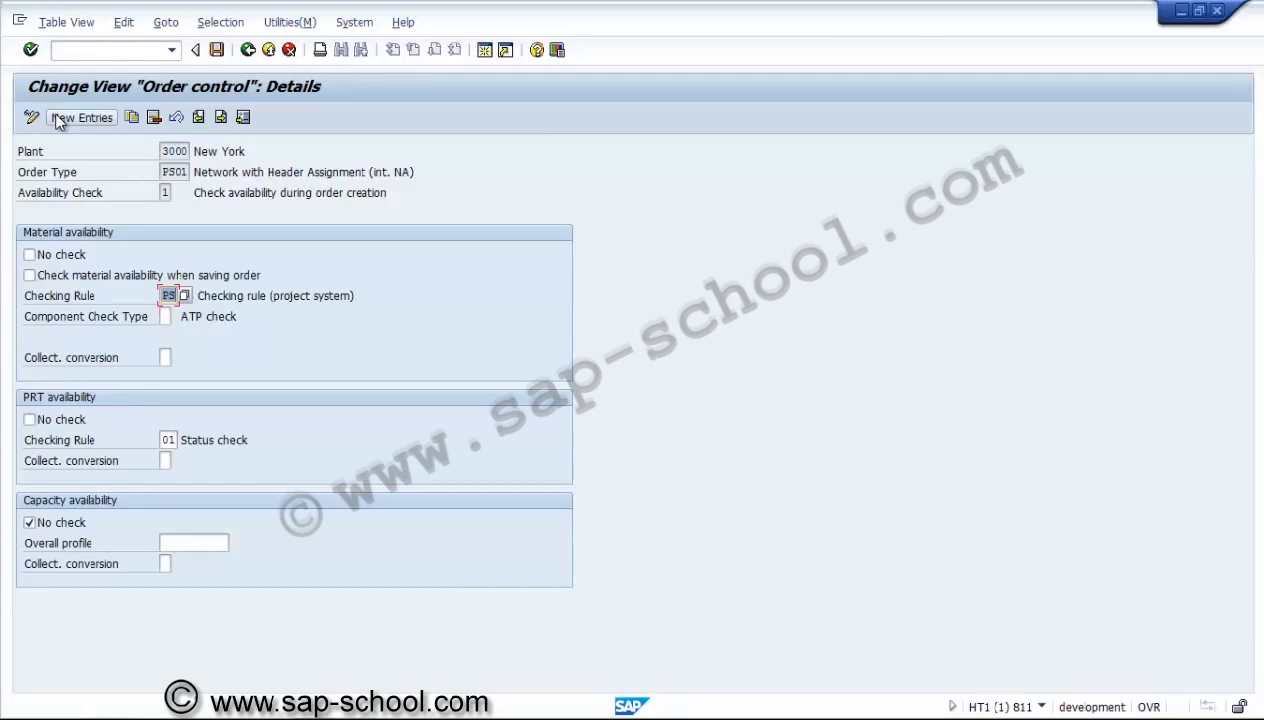
{"action": "left_click", "coordinate": [67, 418]}
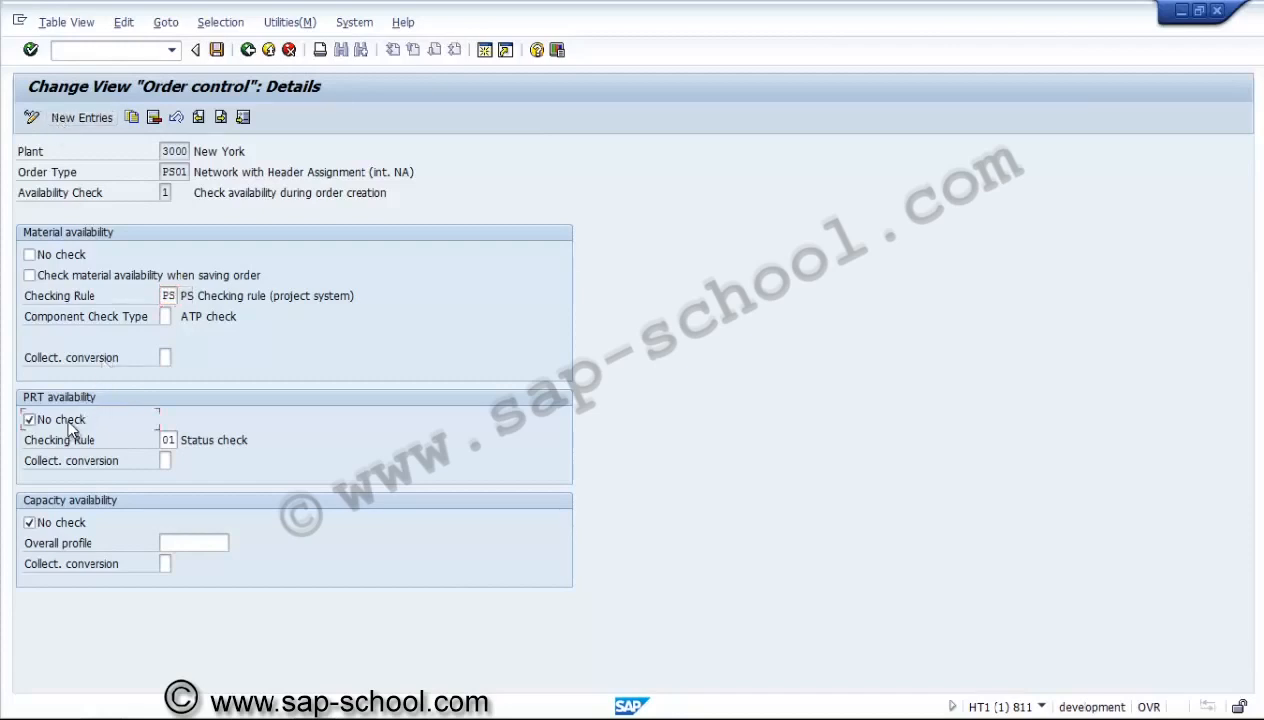
Save the order control change under the user's own customizing request HT1K900190 for checking control of network types PS01 and PS02.
{"action": "left_click", "coordinate": [217, 50]}
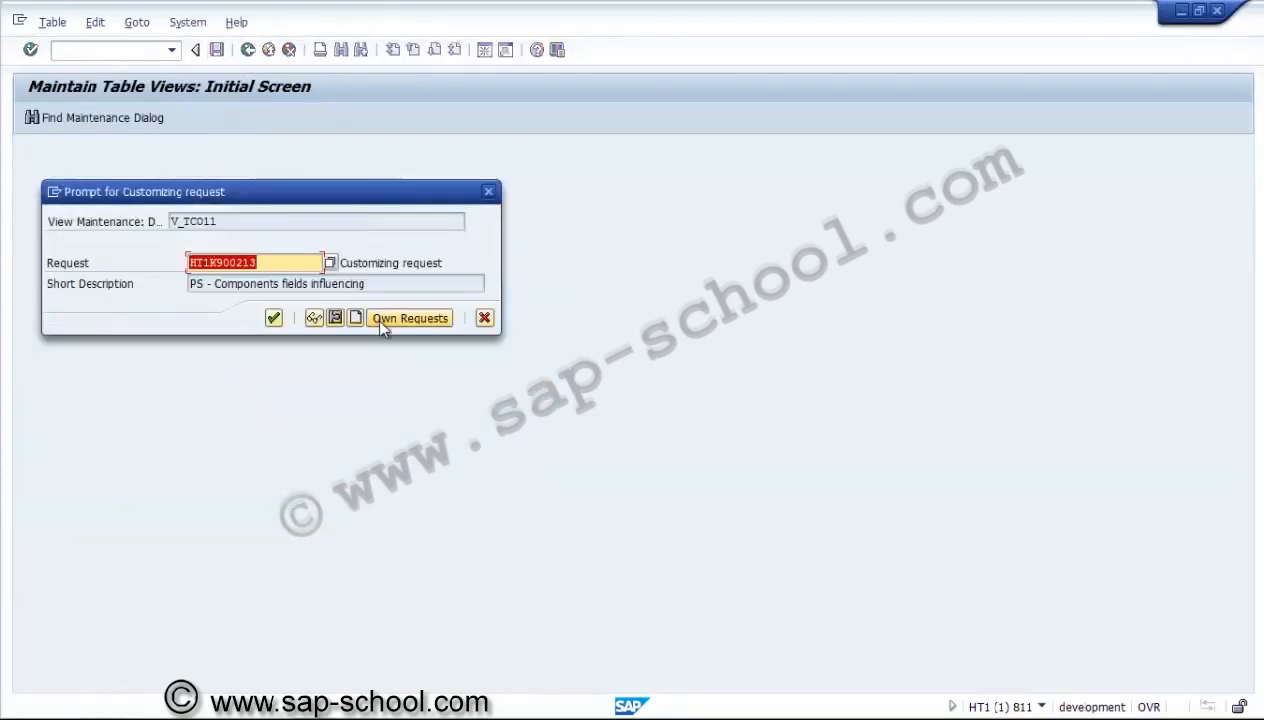
{"action": "left_click", "coordinate": [380, 322]}
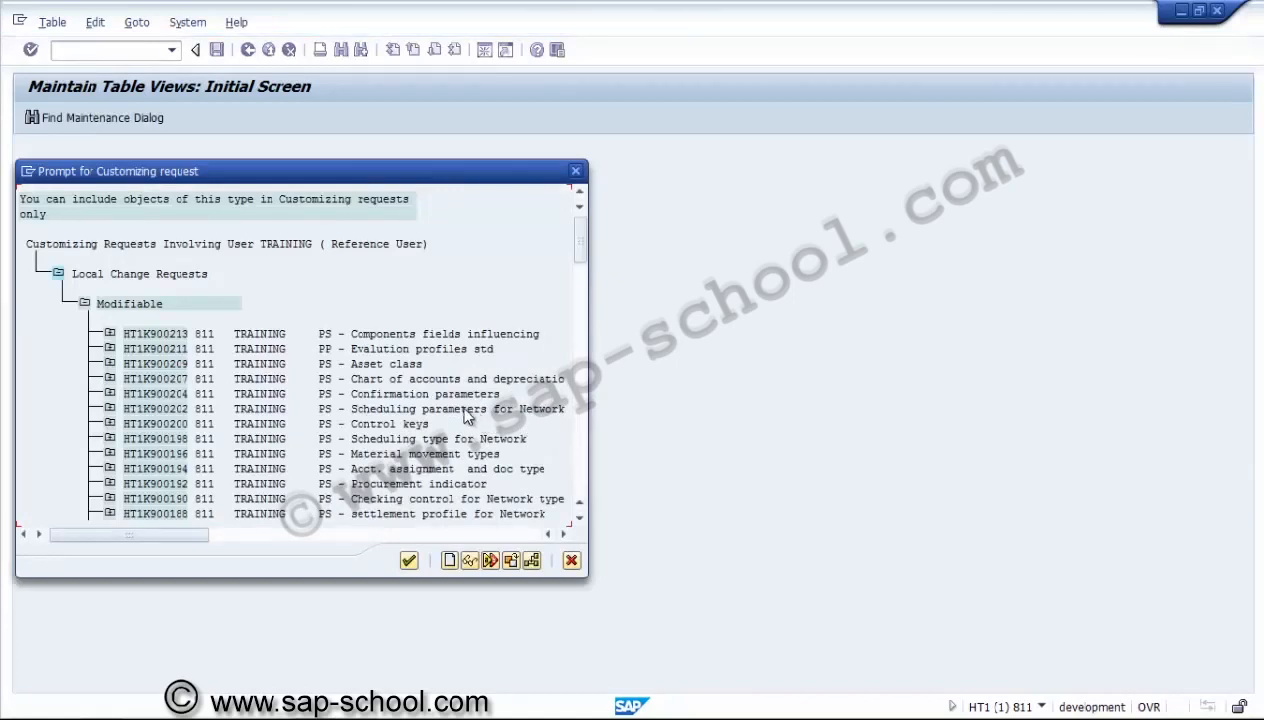
{"action": "left_click", "coordinate": [578, 522]}
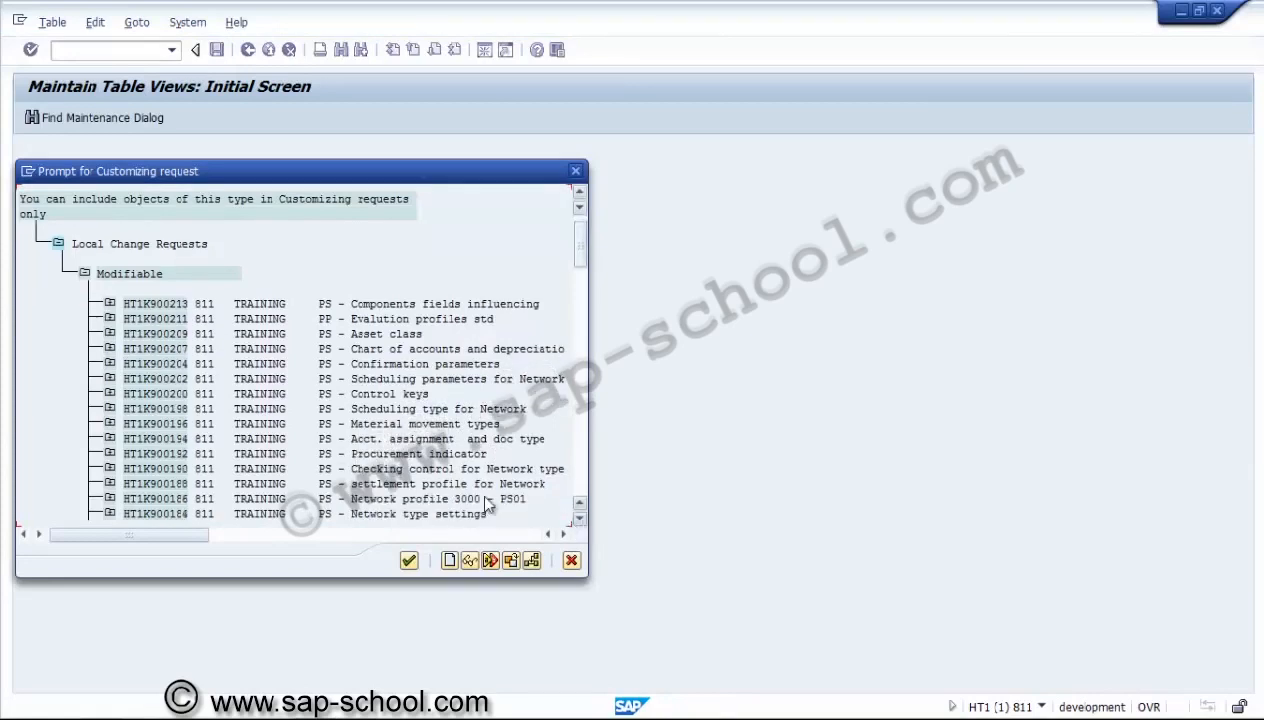
{"action": "left_click", "coordinate": [272, 472]}
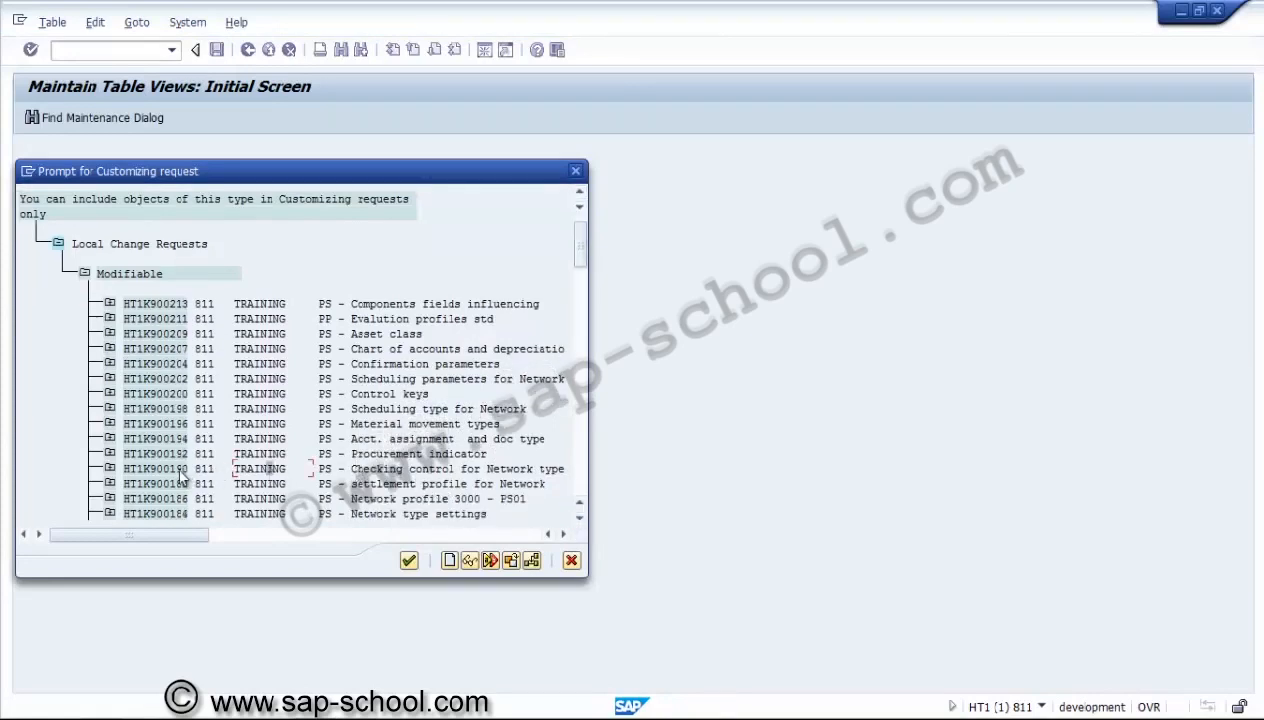
{"action": "double_click", "coordinate": [181, 476]}
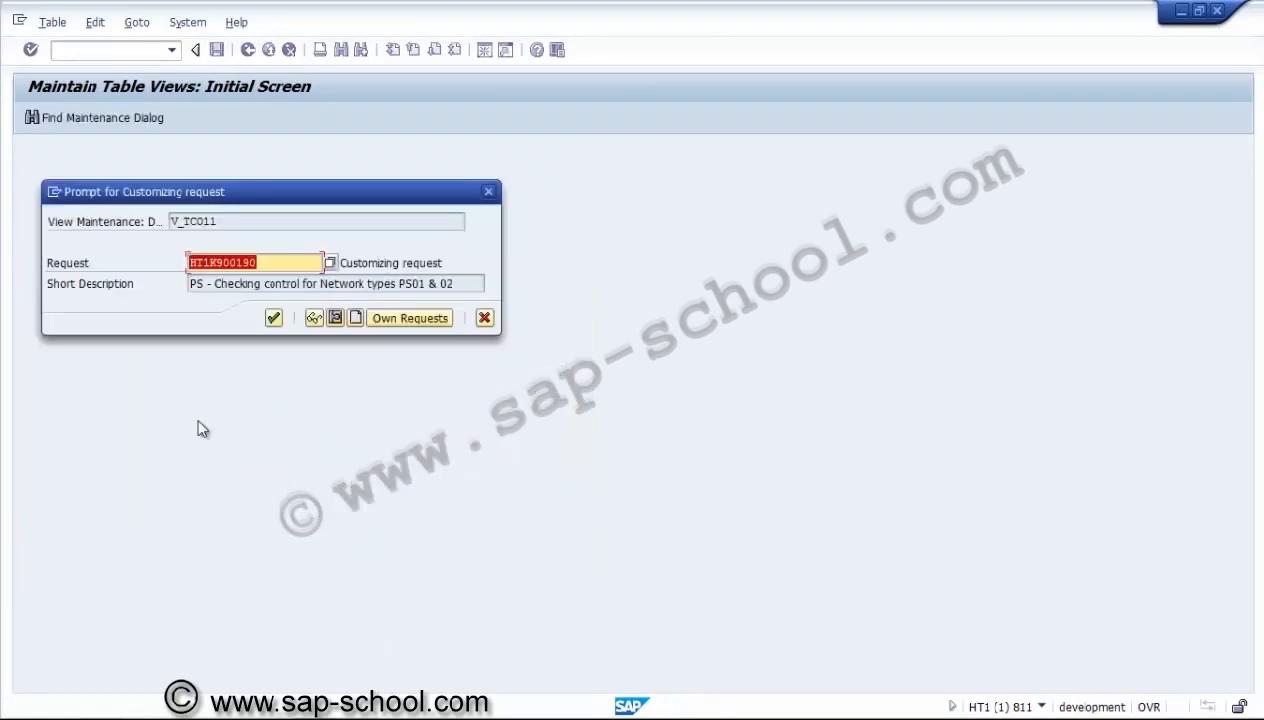
{"action": "left_click", "coordinate": [273, 318]}
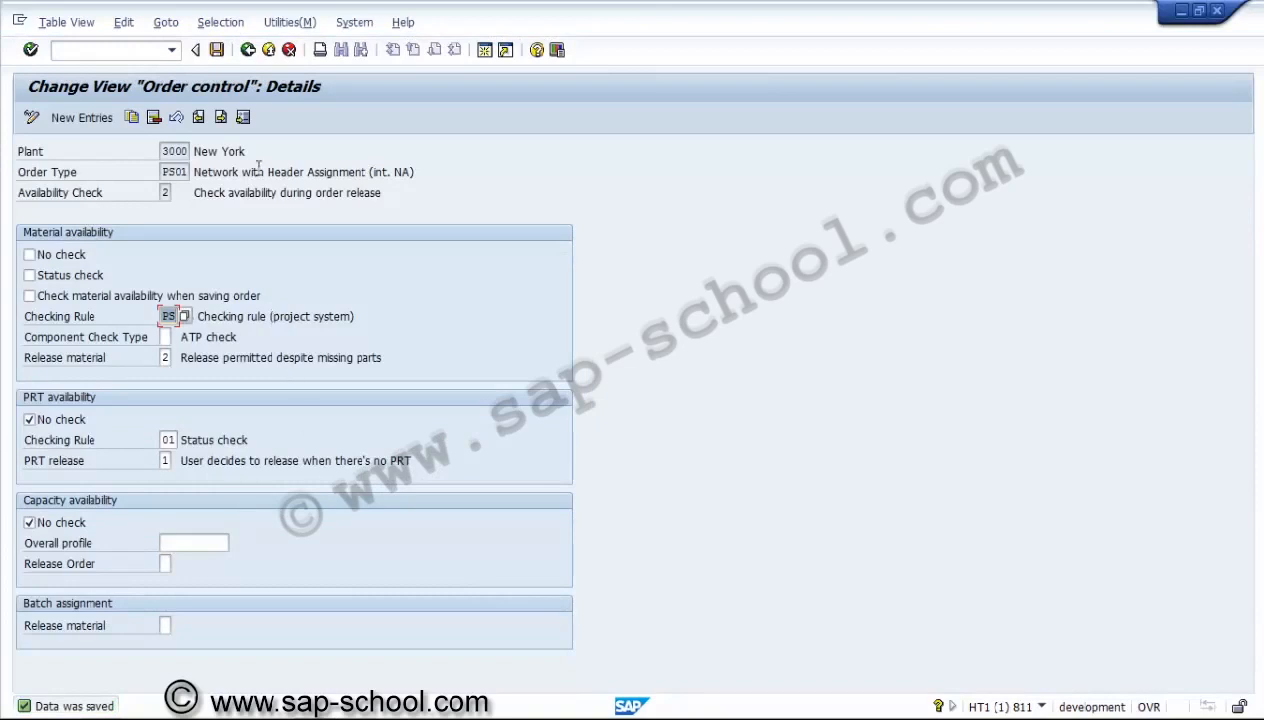
Review the plant 3000 PS01 checking control for order release, save the entry, and return to the implementation guide.
{"action": "left_click", "coordinate": [247, 50]}
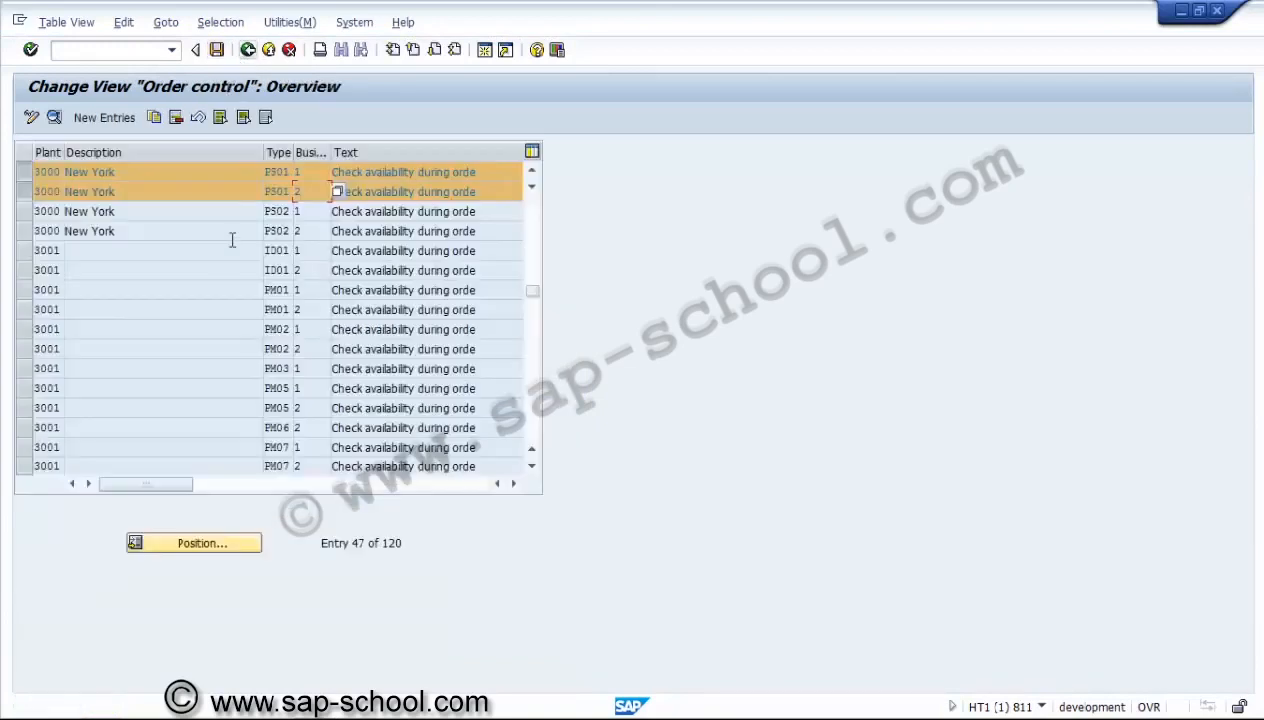
{"action": "left_click", "coordinate": [24, 172]}
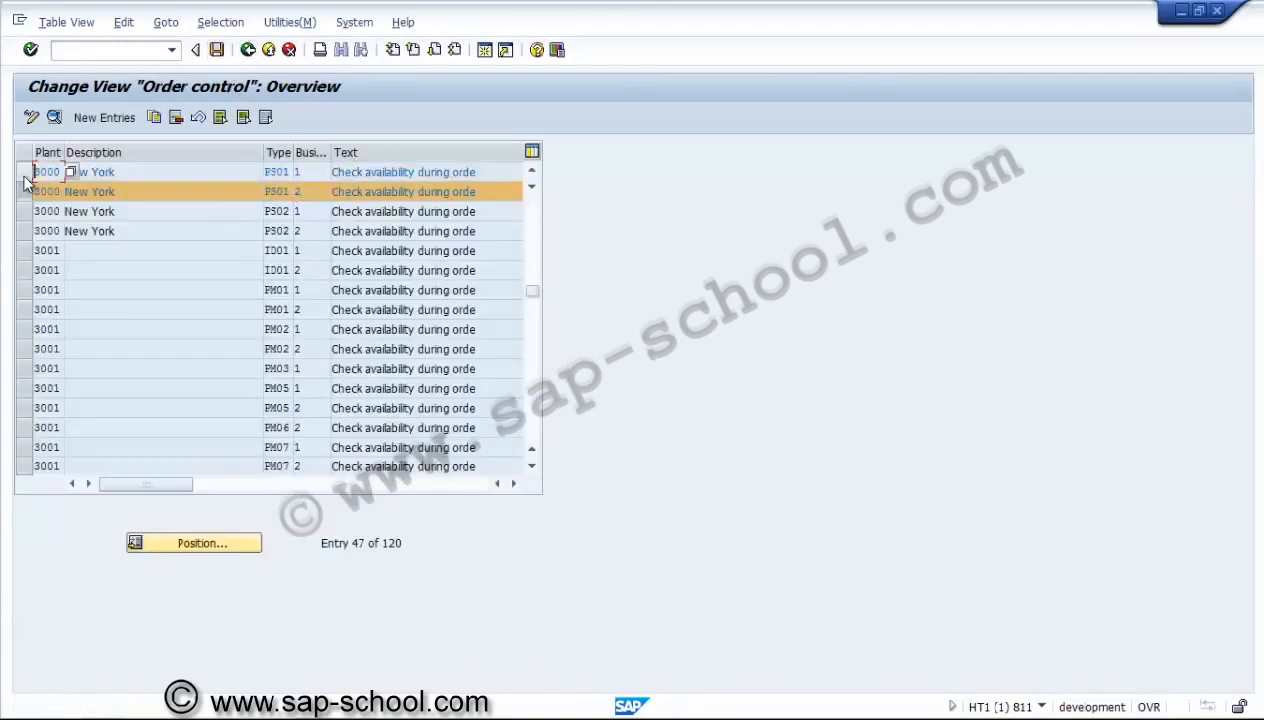
{"action": "left_click", "coordinate": [55, 117]}
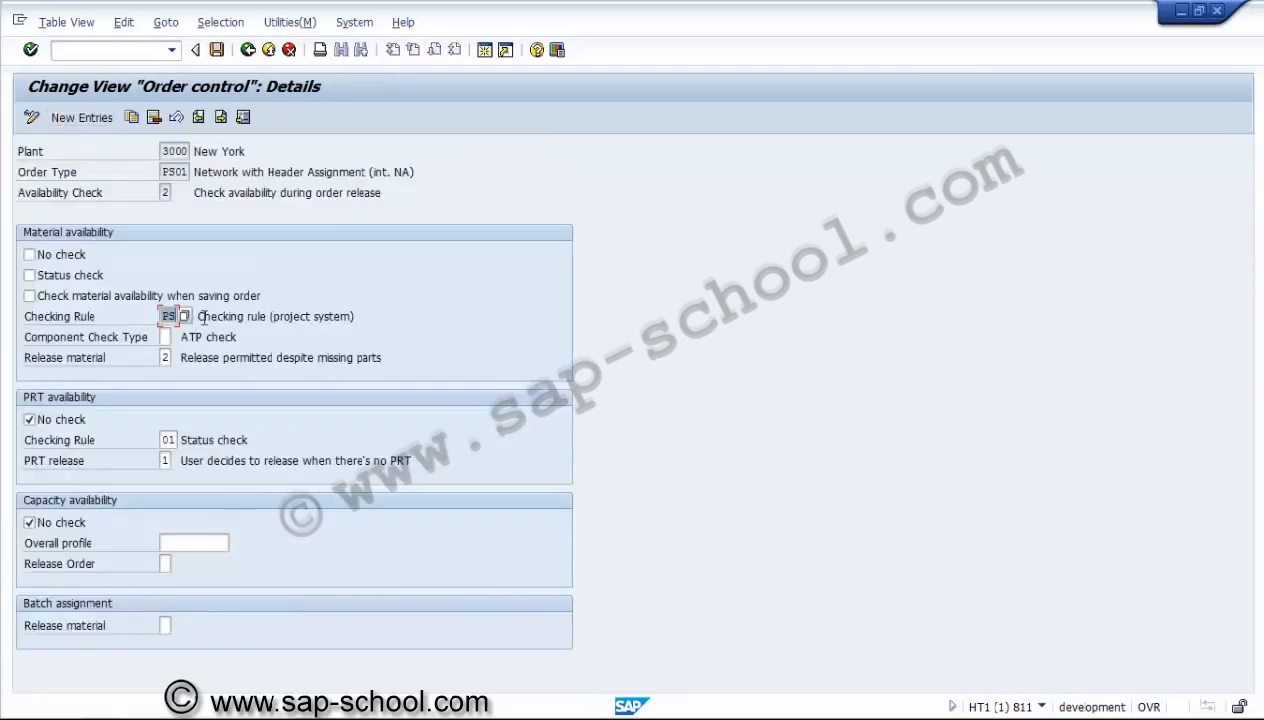
{"action": "left_click", "coordinate": [300, 174]}
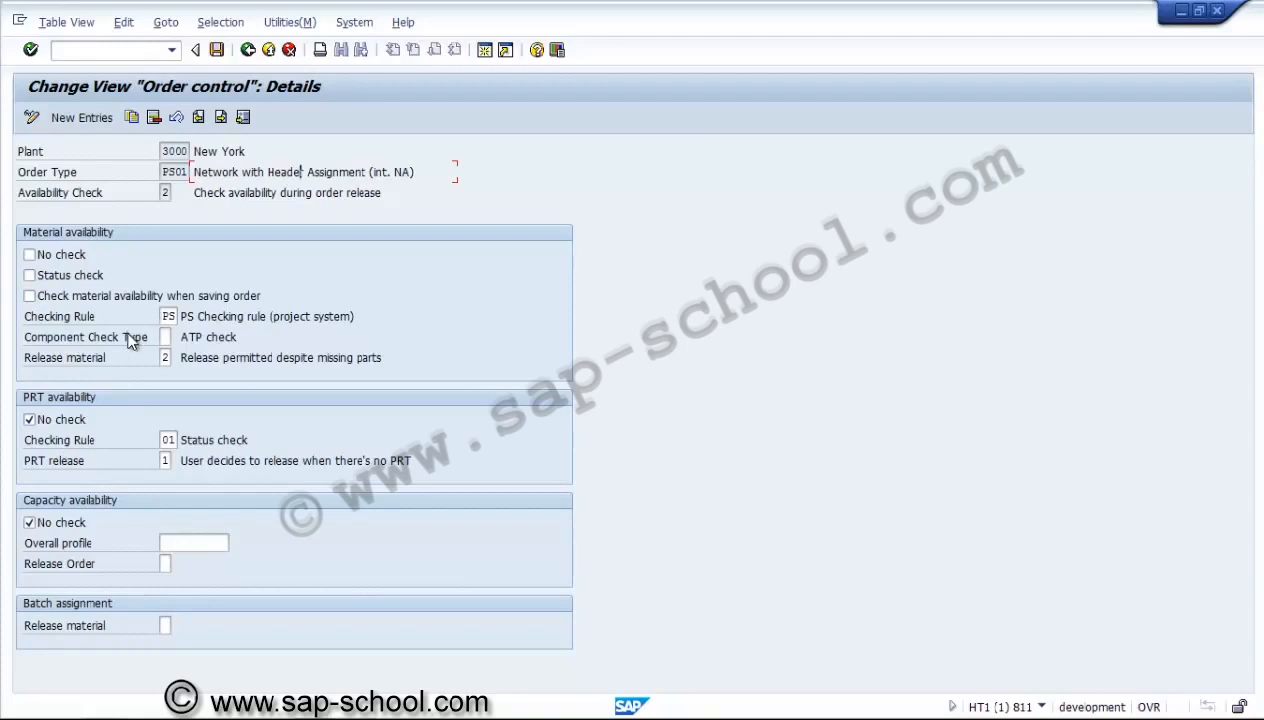
{"action": "left_click", "coordinate": [218, 50]}
{"action": "left_click", "coordinate": [247, 50]}
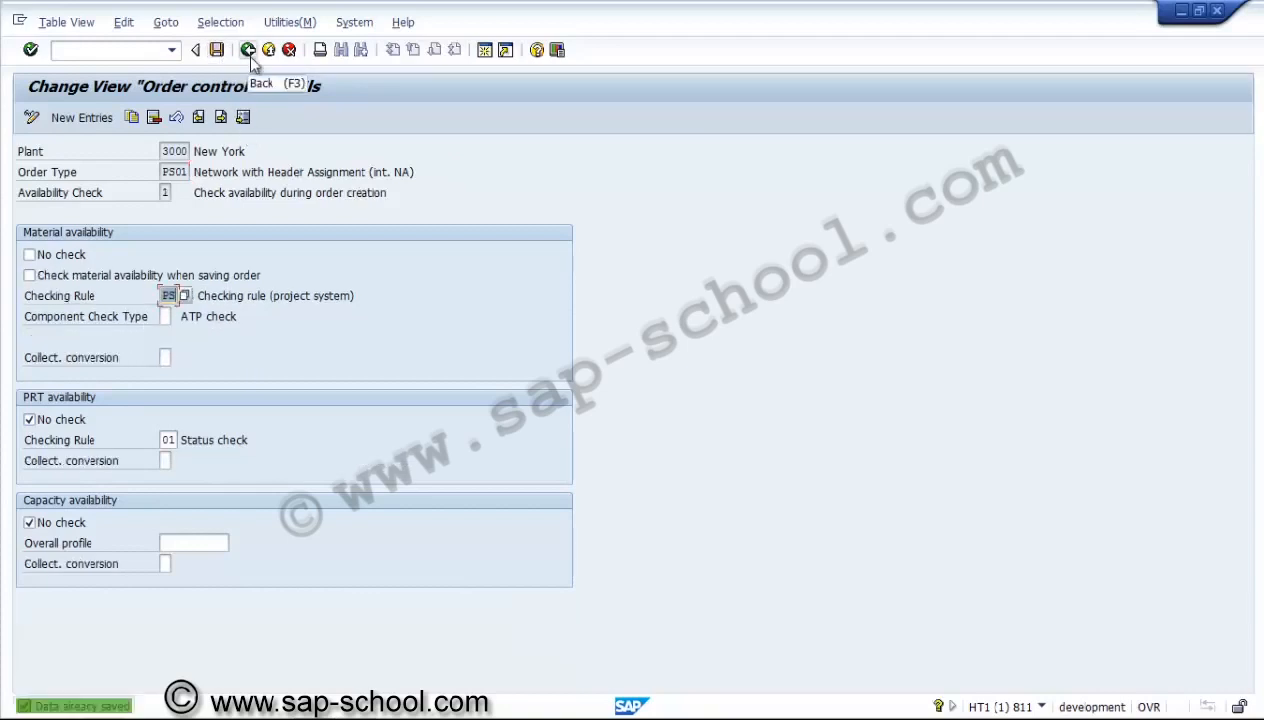
{"action": "left_click", "coordinate": [247, 50]}
{"action": "left_click", "coordinate": [248, 50]}
{"action": "left_click", "coordinate": [248, 50]}
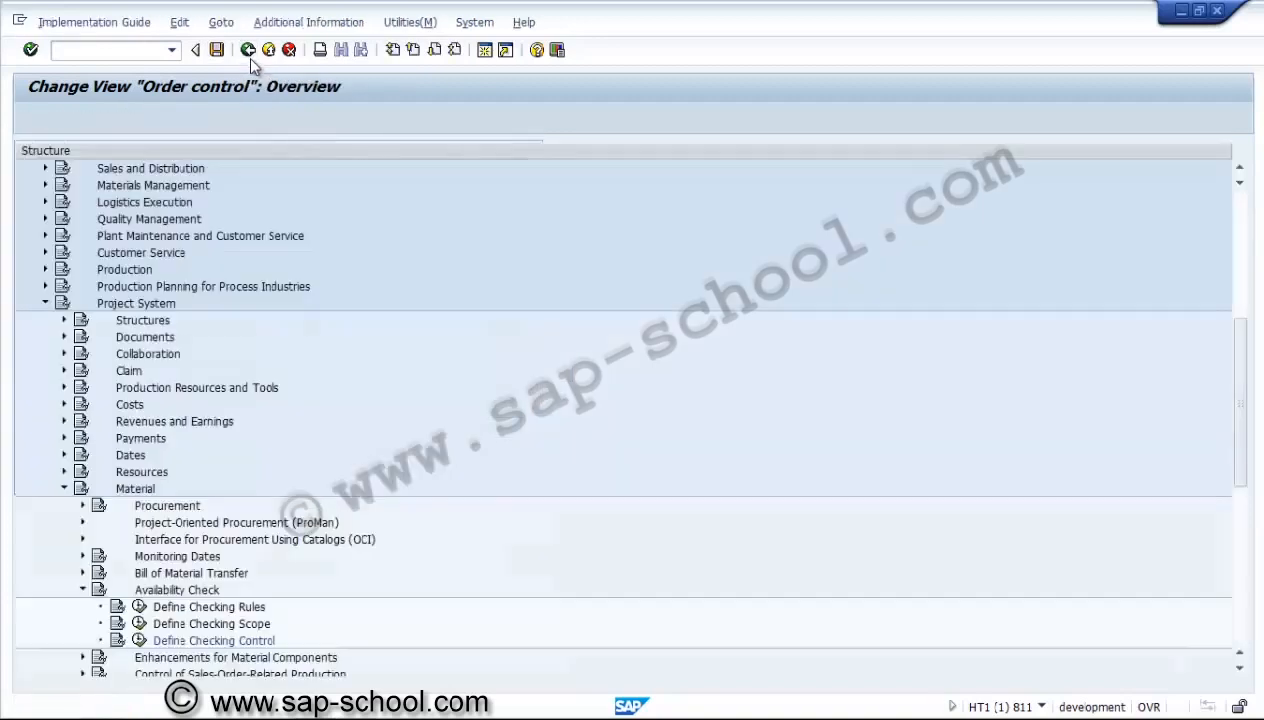
Collapse the Availability Check, Material and Project System nodes in the implementation guide.
{"action": "left_click", "coordinate": [83, 590]}
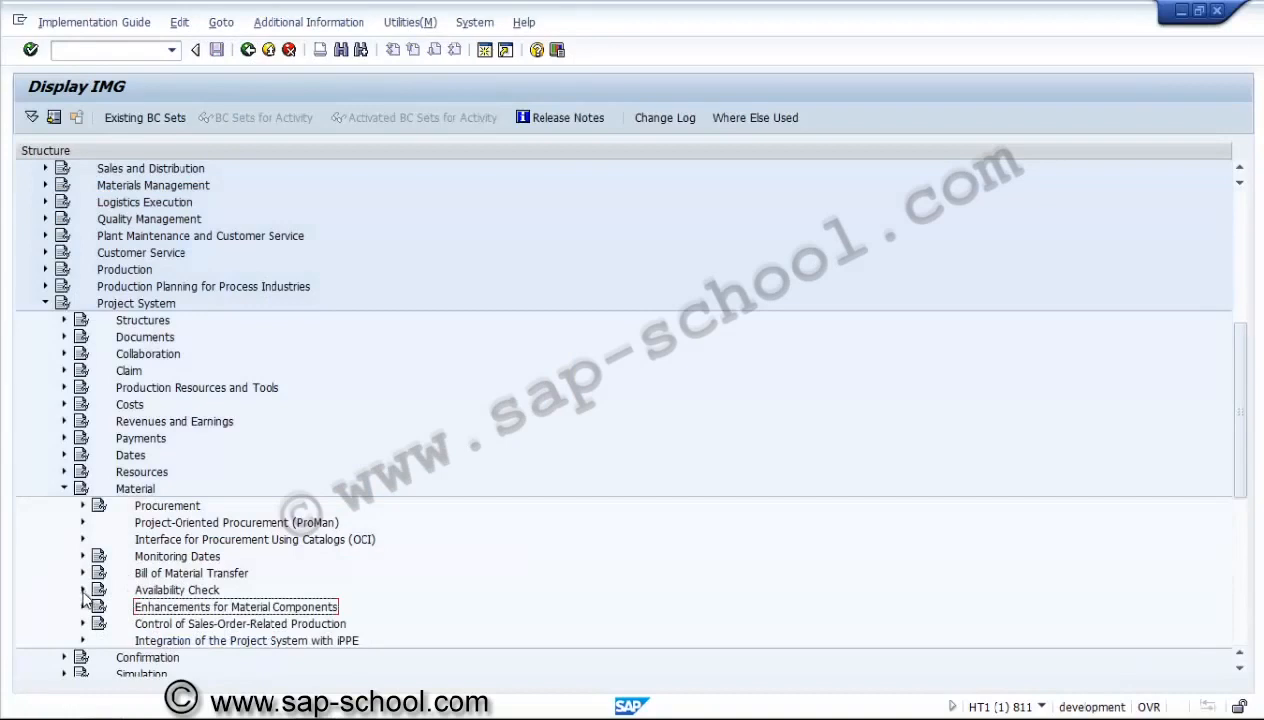
{"action": "left_click", "coordinate": [224, 624]}
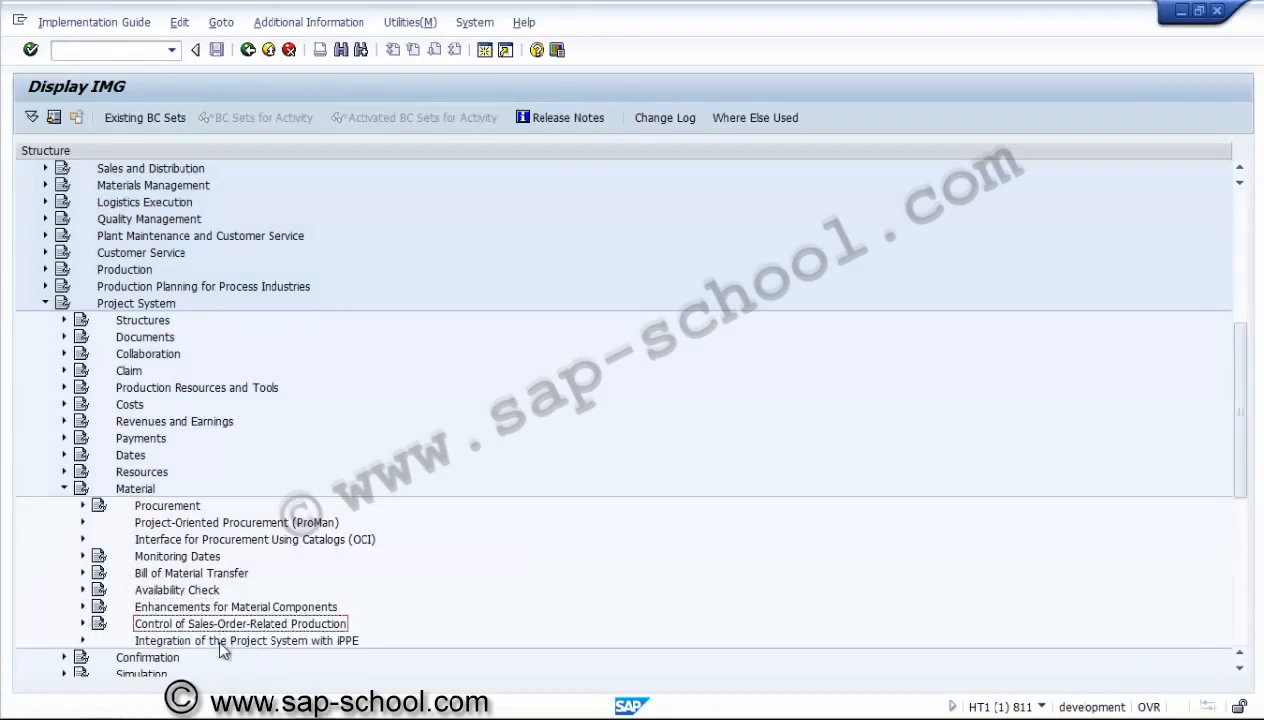
{"action": "left_click", "coordinate": [221, 643]}
{"action": "left_click", "coordinate": [64, 488]}
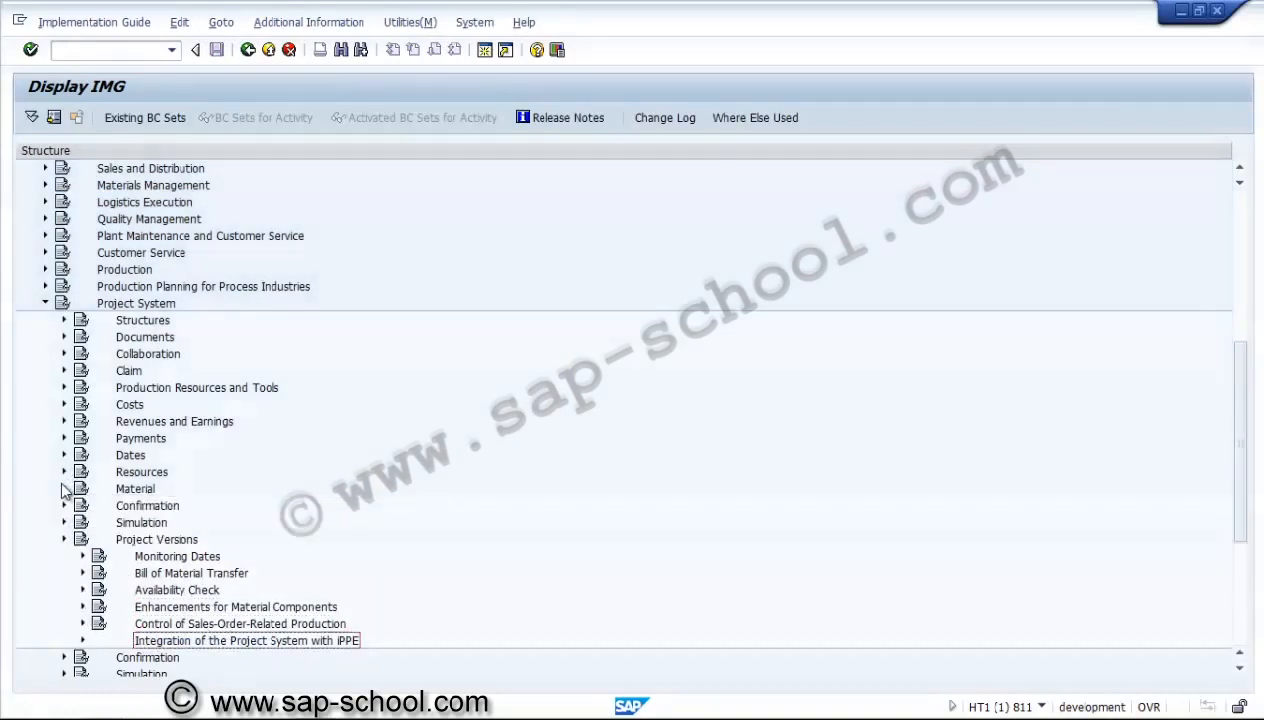
{"action": "left_click", "coordinate": [45, 305]}
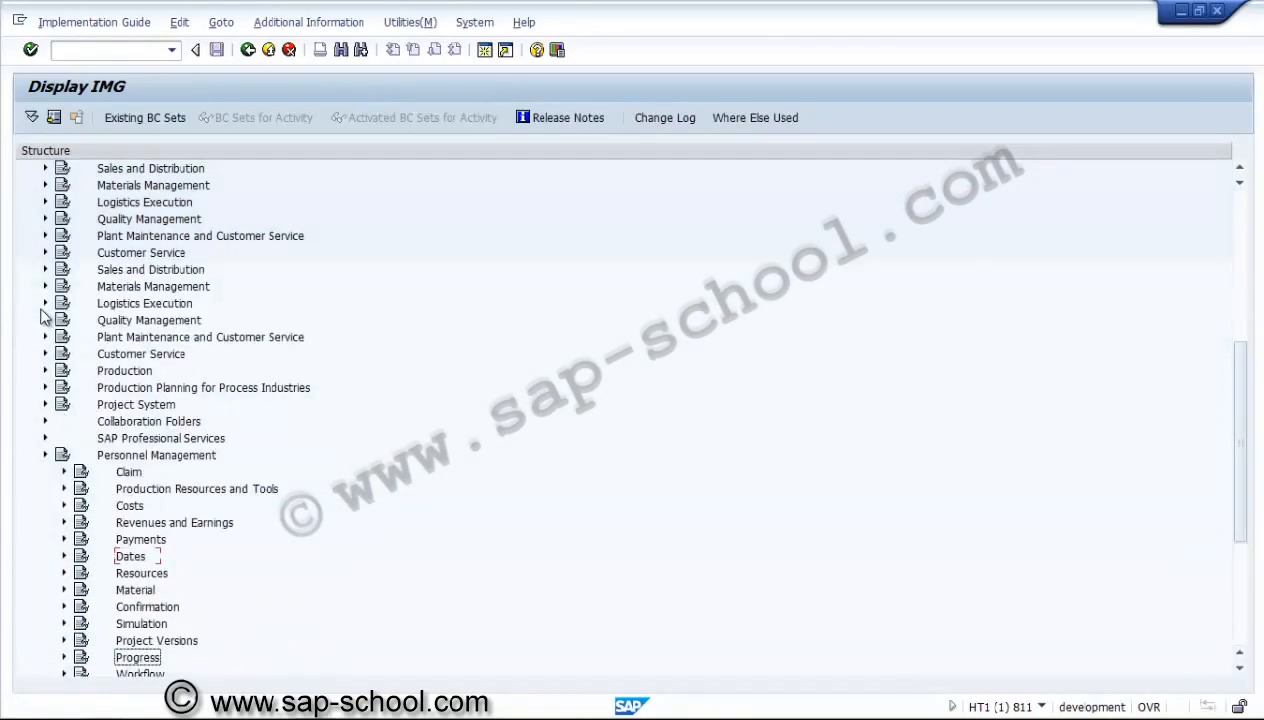
Exit customizing to SAP Easy Access and expand Logistics, Project System and Project.
{"action": "left_click", "coordinate": [250, 50]}
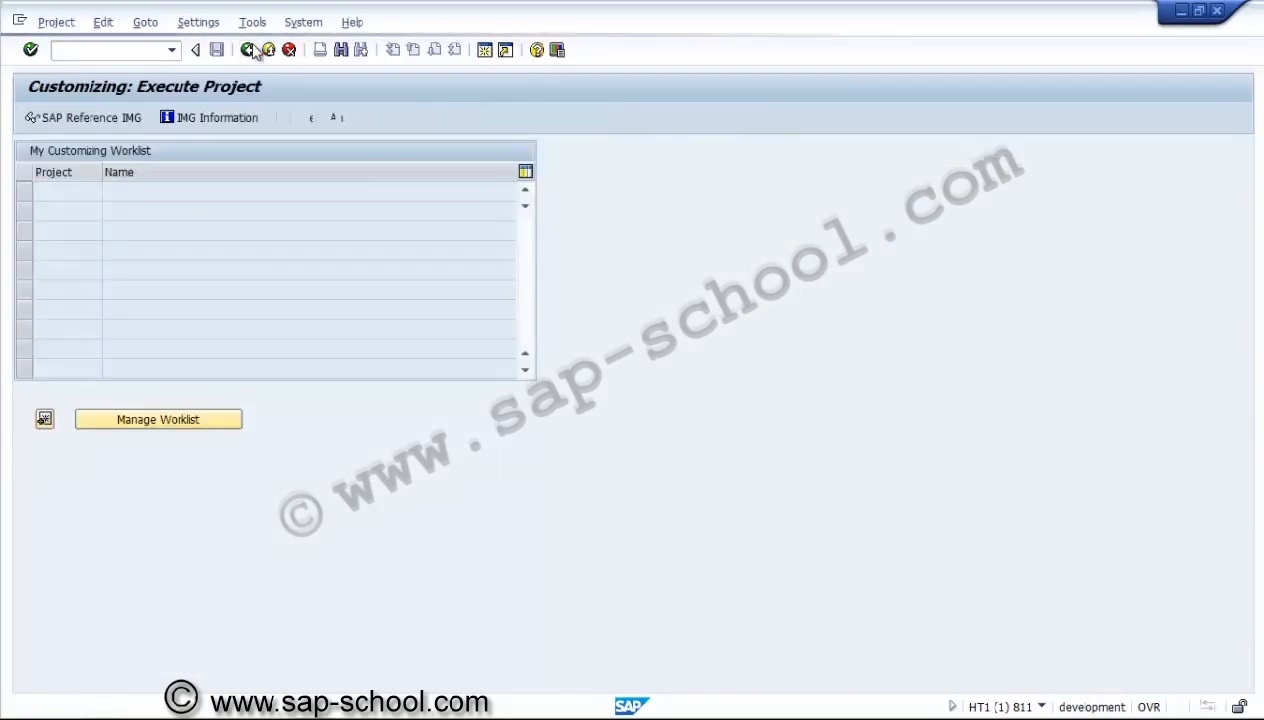
{"action": "left_click", "coordinate": [250, 49]}
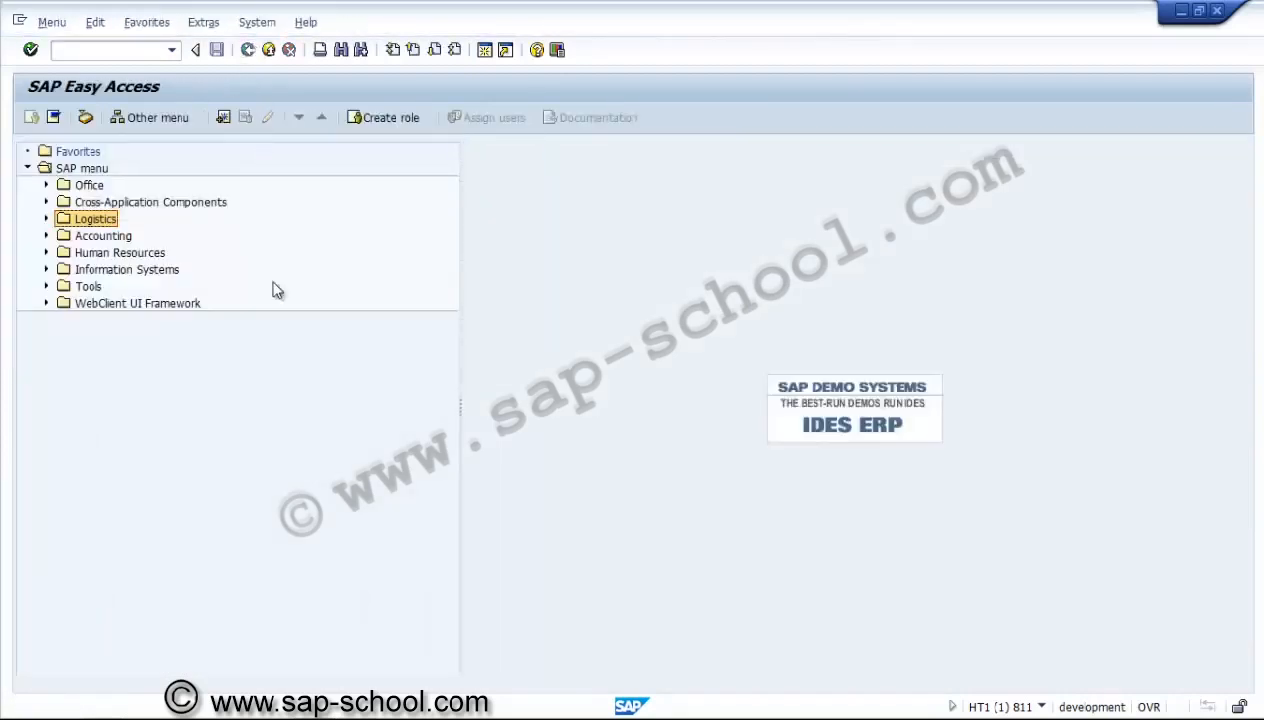
{"action": "left_click", "coordinate": [46, 219]}
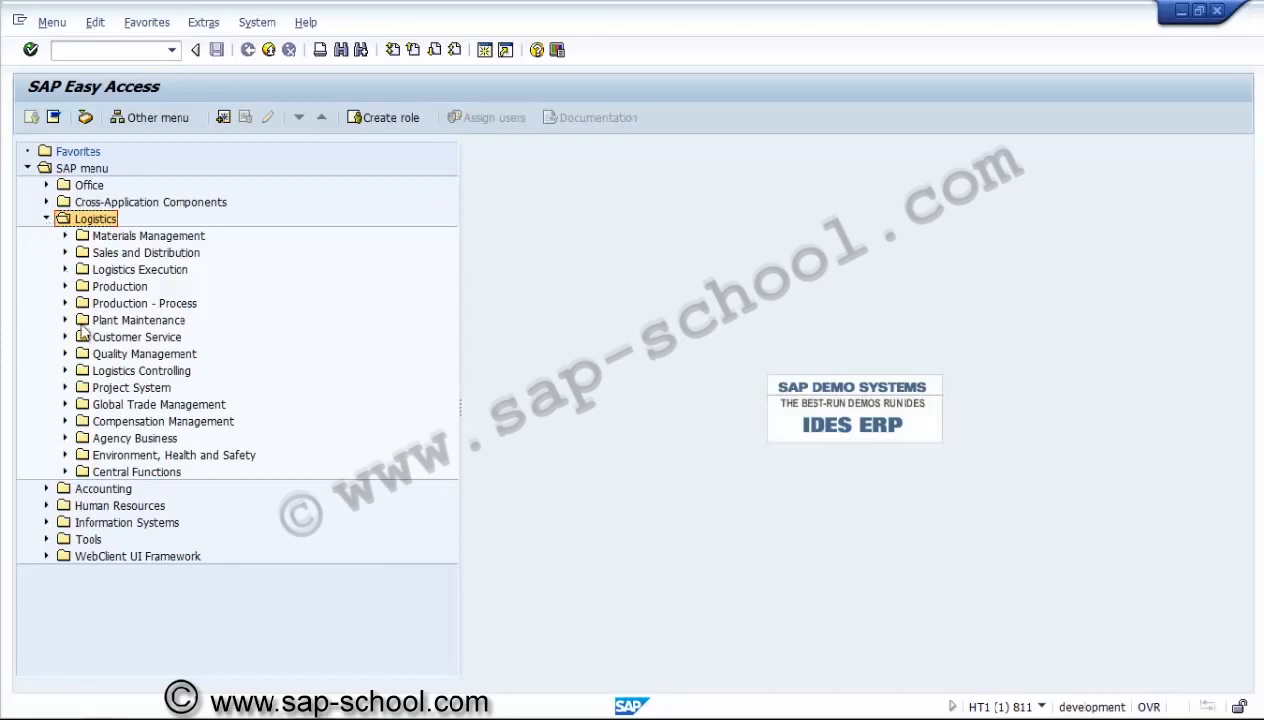
{"action": "left_click", "coordinate": [66, 388]}
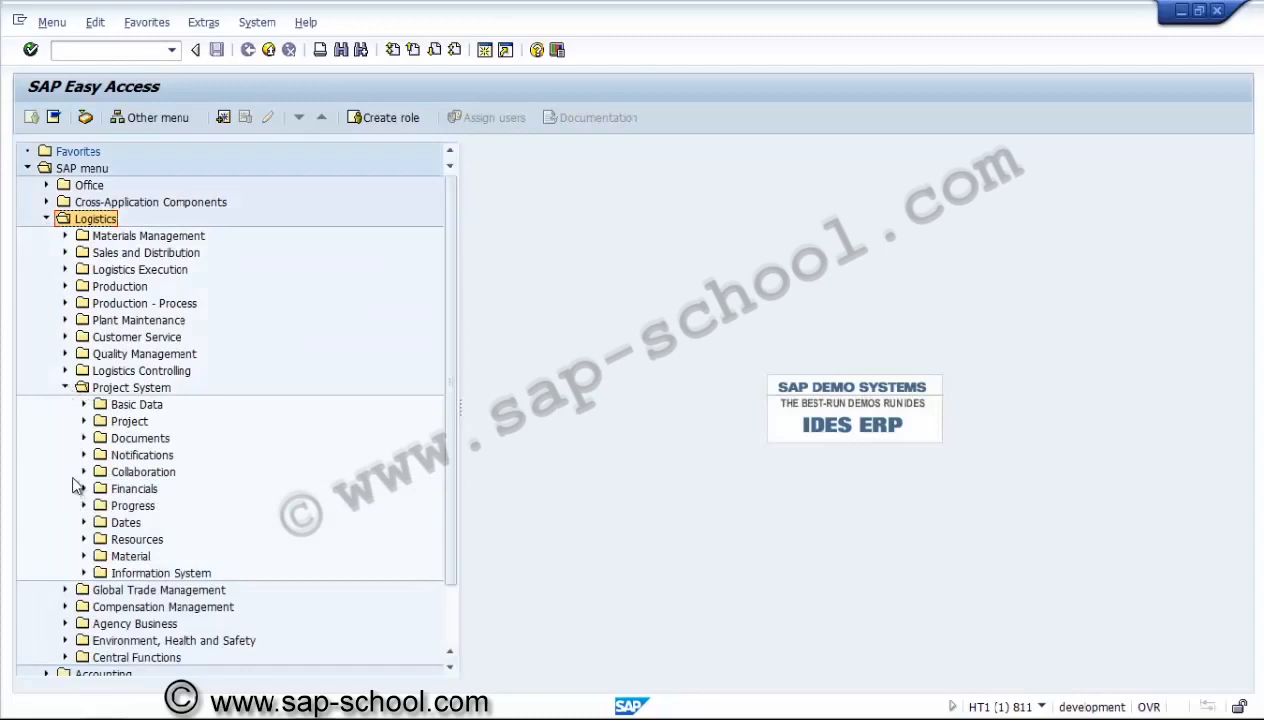
{"action": "left_click", "coordinate": [84, 421]}
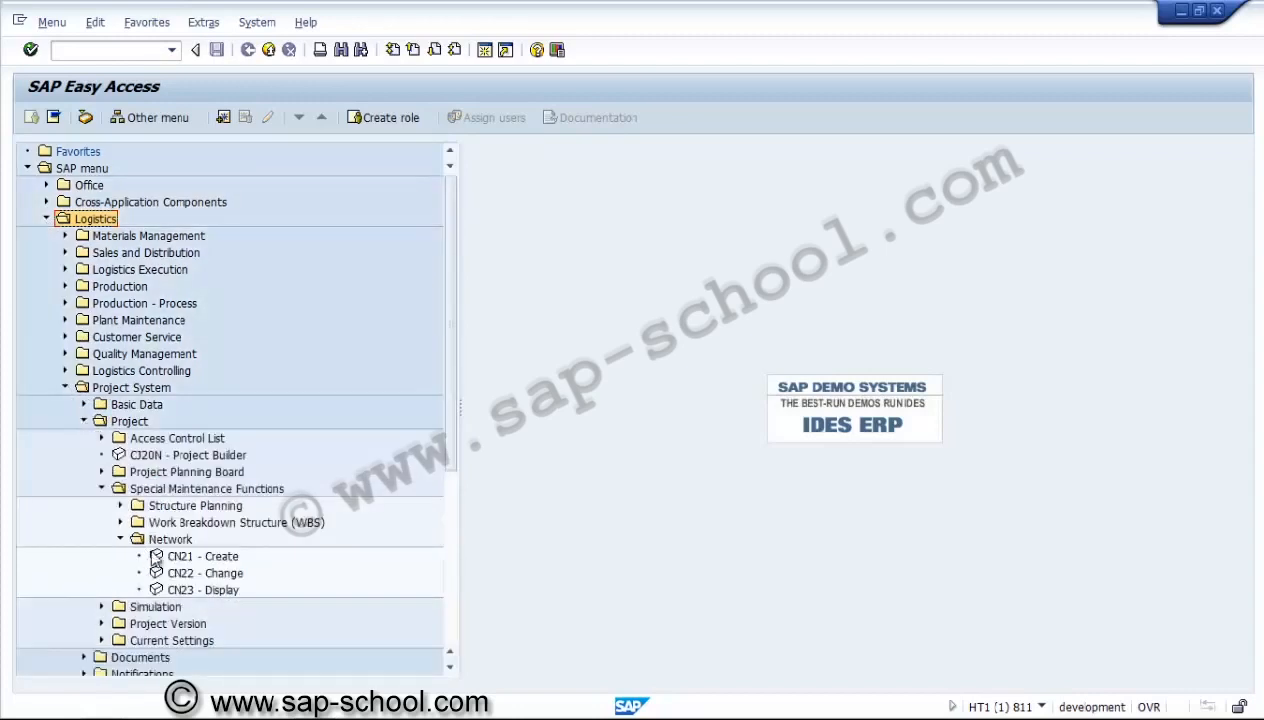
Open network NU3000.1401C for change with CN22 and display its activity overview.
{"action": "left_click", "coordinate": [175, 489]}
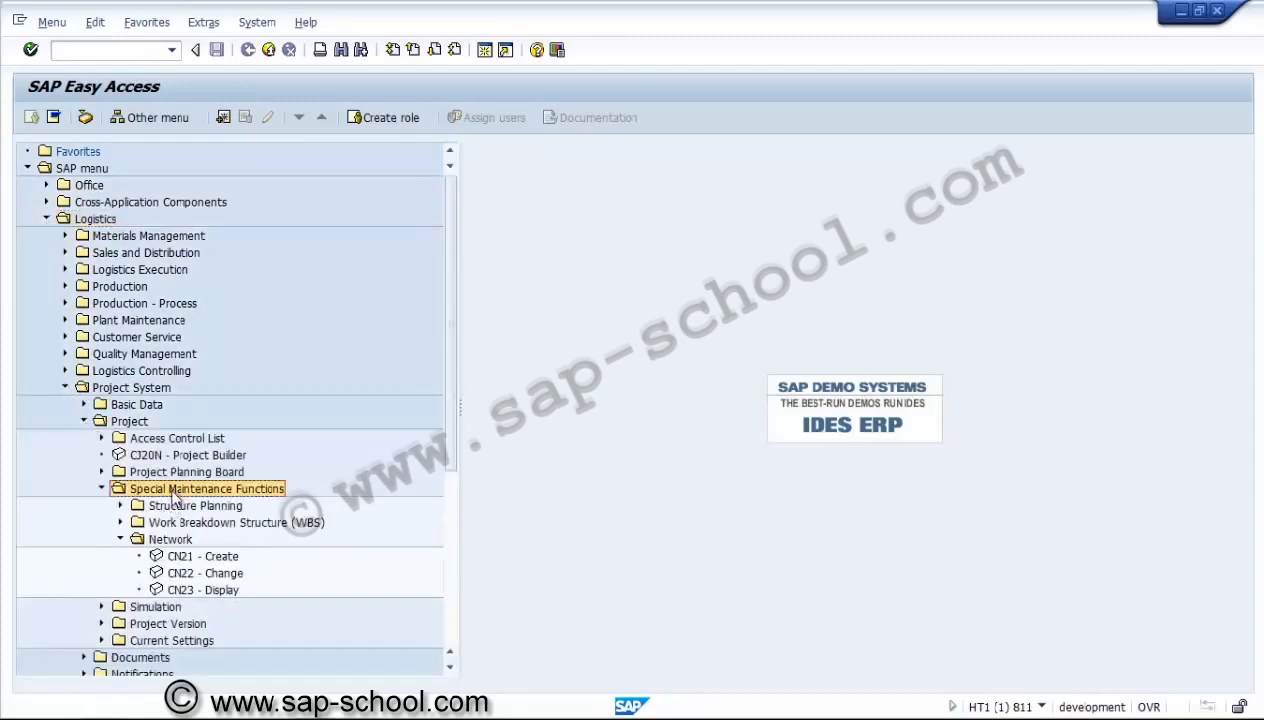
{"action": "double_click", "coordinate": [190, 574]}
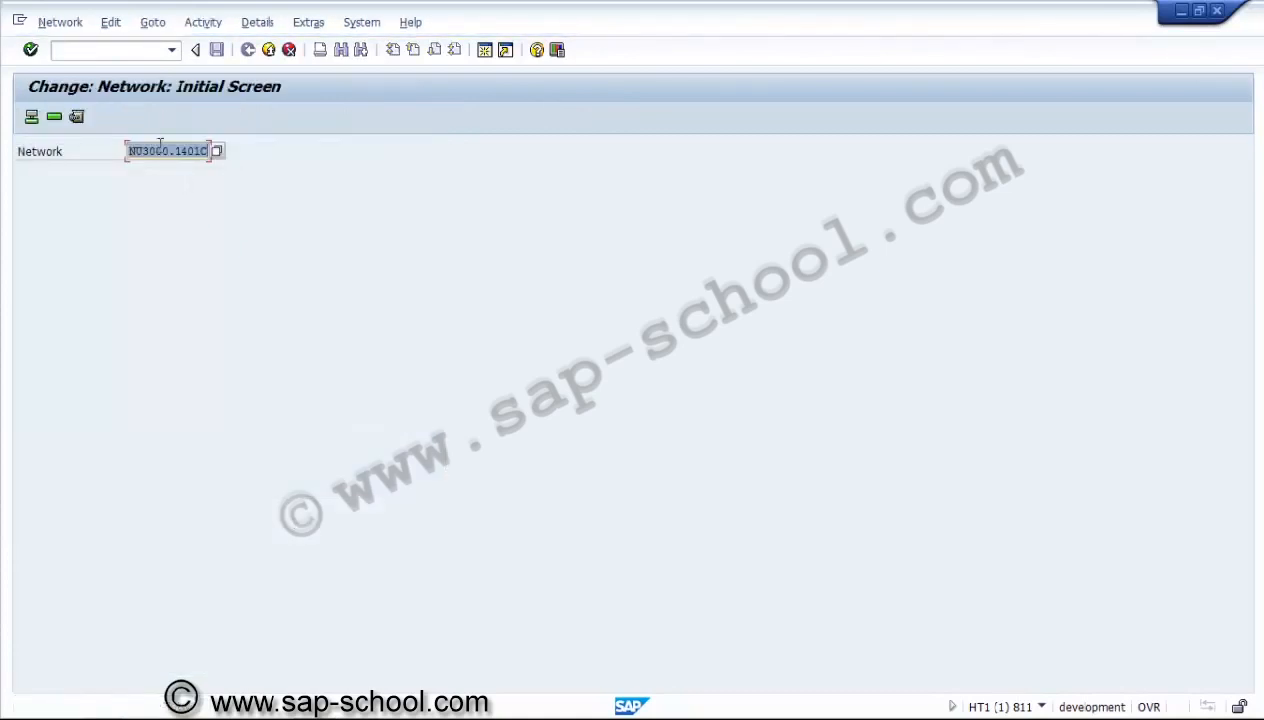
{"action": "left_click", "coordinate": [32, 117]}
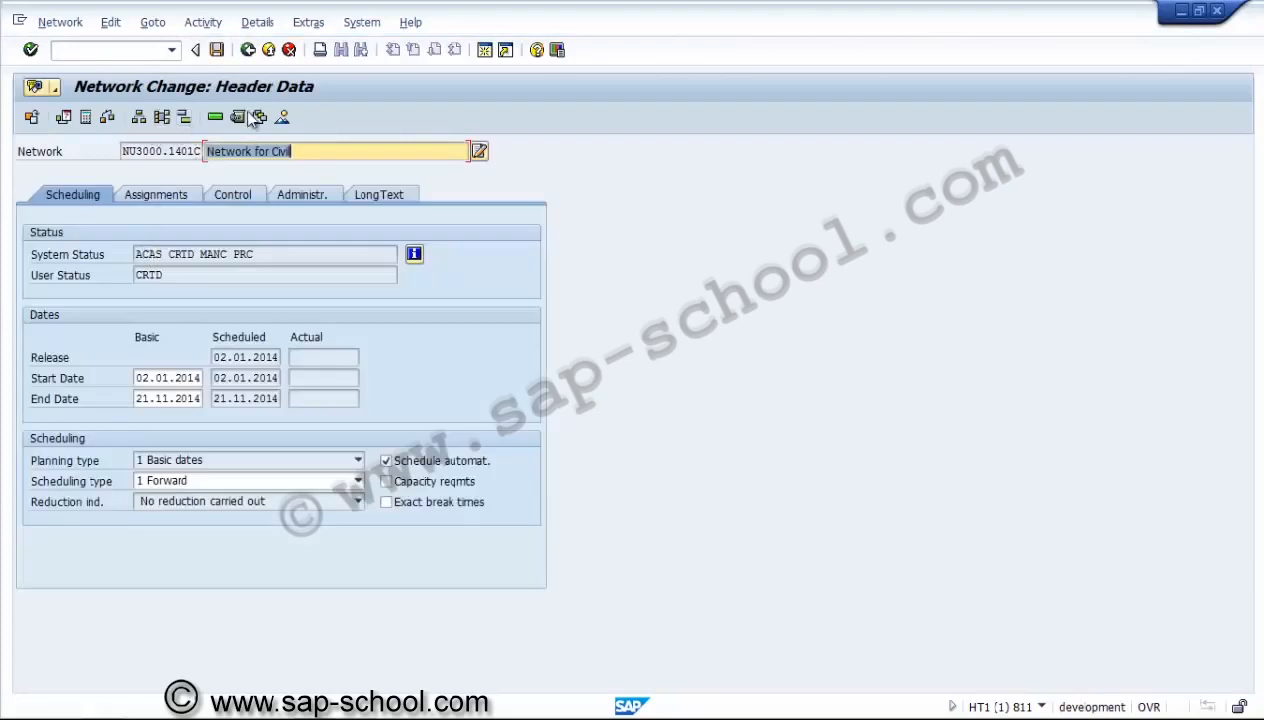
{"action": "left_click", "coordinate": [218, 119]}
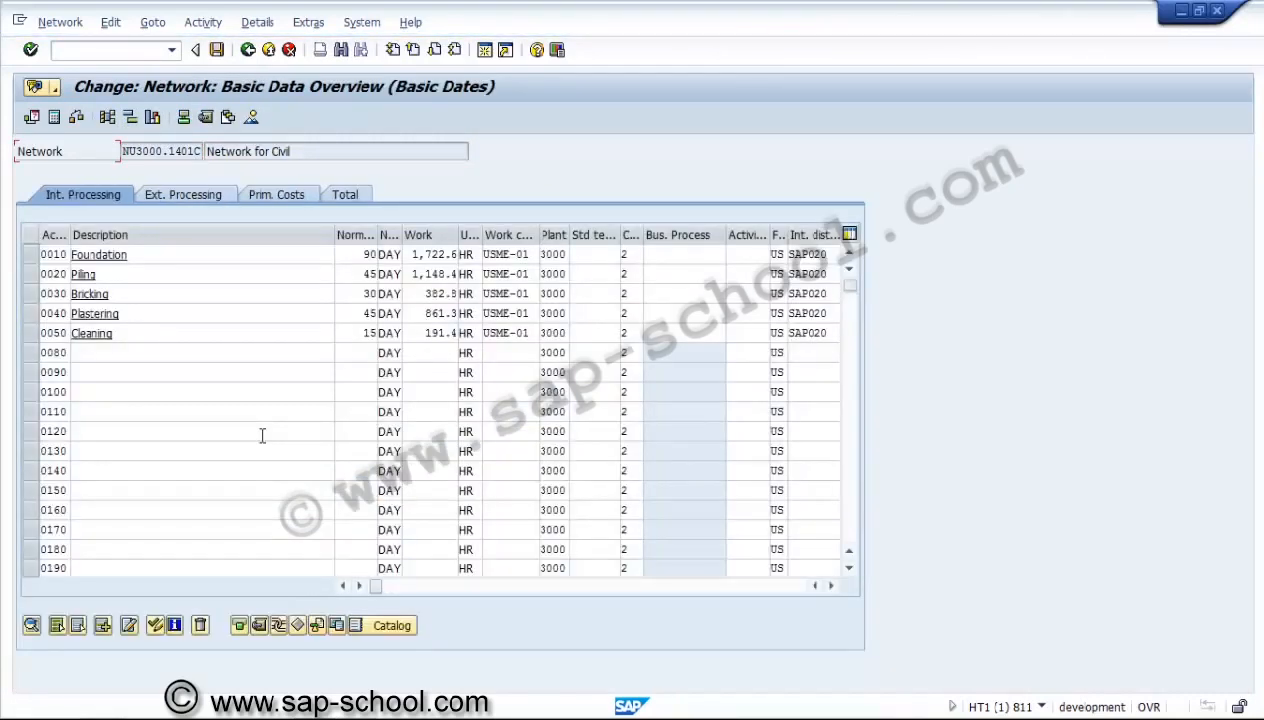
Open the component overview of activity 0010 Foundation and switch to its purchasing data.
{"action": "left_click", "coordinate": [157, 276]}
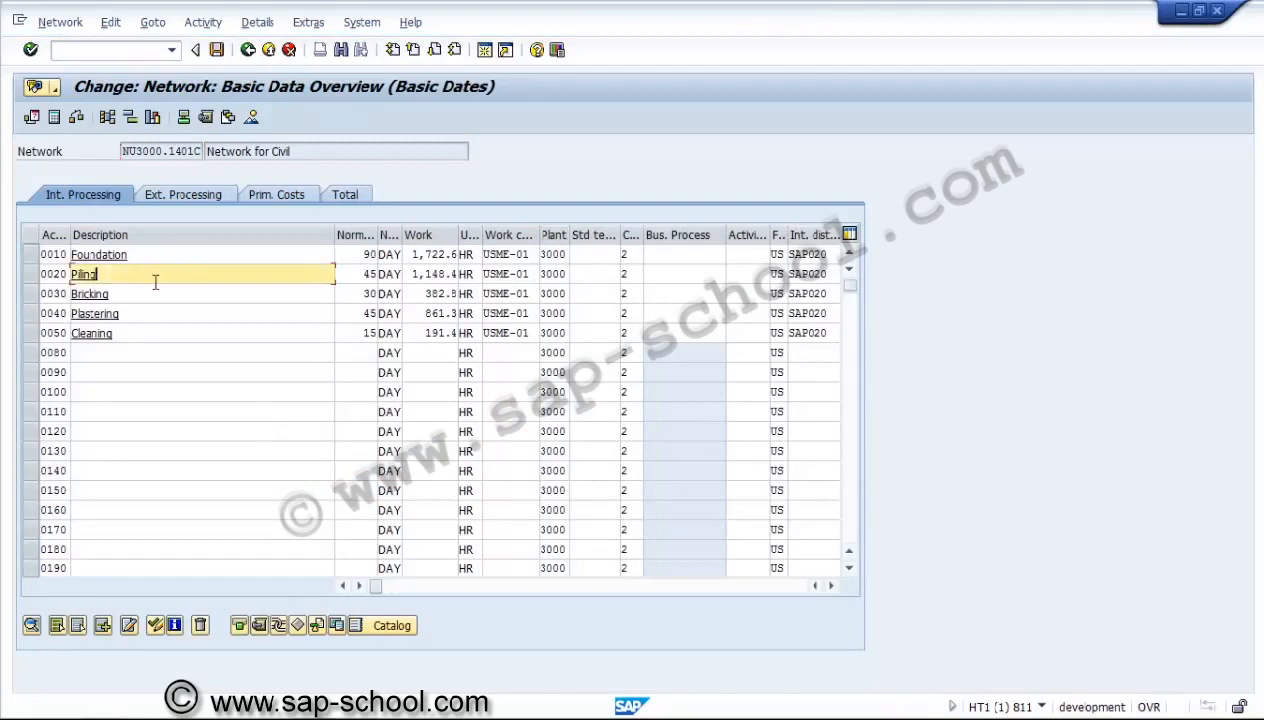
{"action": "left_click", "coordinate": [153, 294]}
{"action": "left_click", "coordinate": [146, 314]}
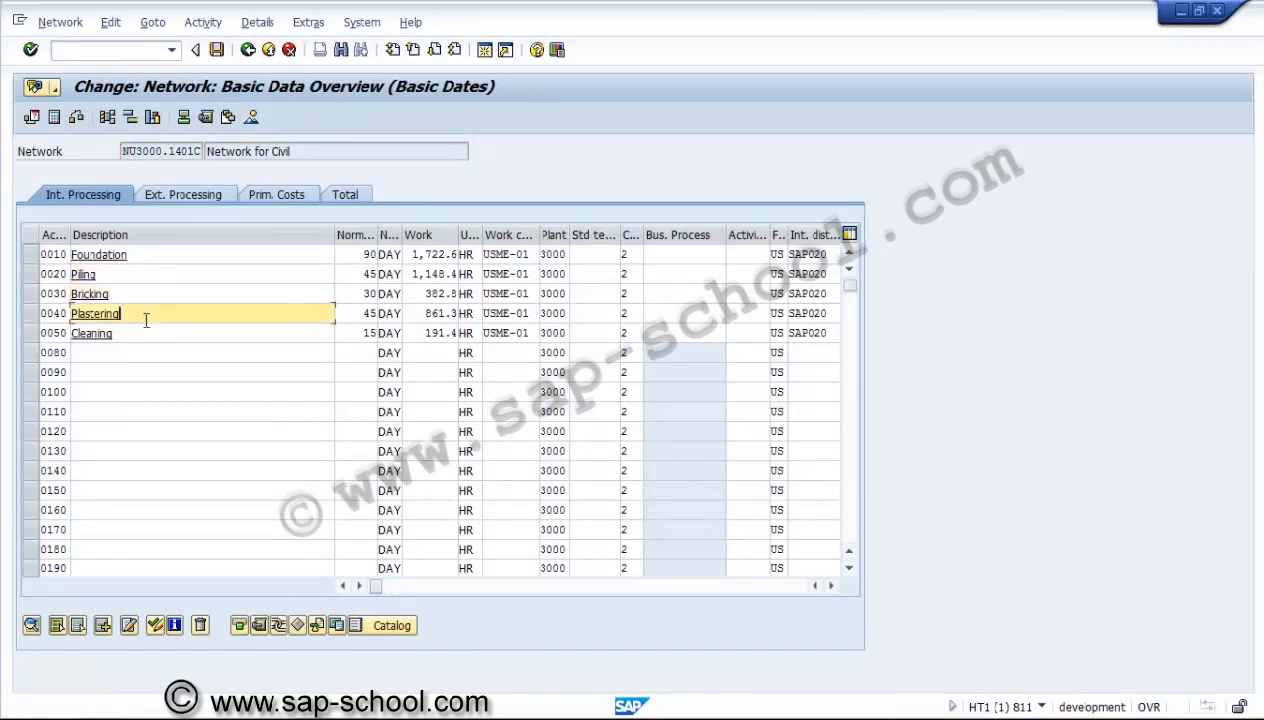
{"action": "left_click", "coordinate": [141, 338]}
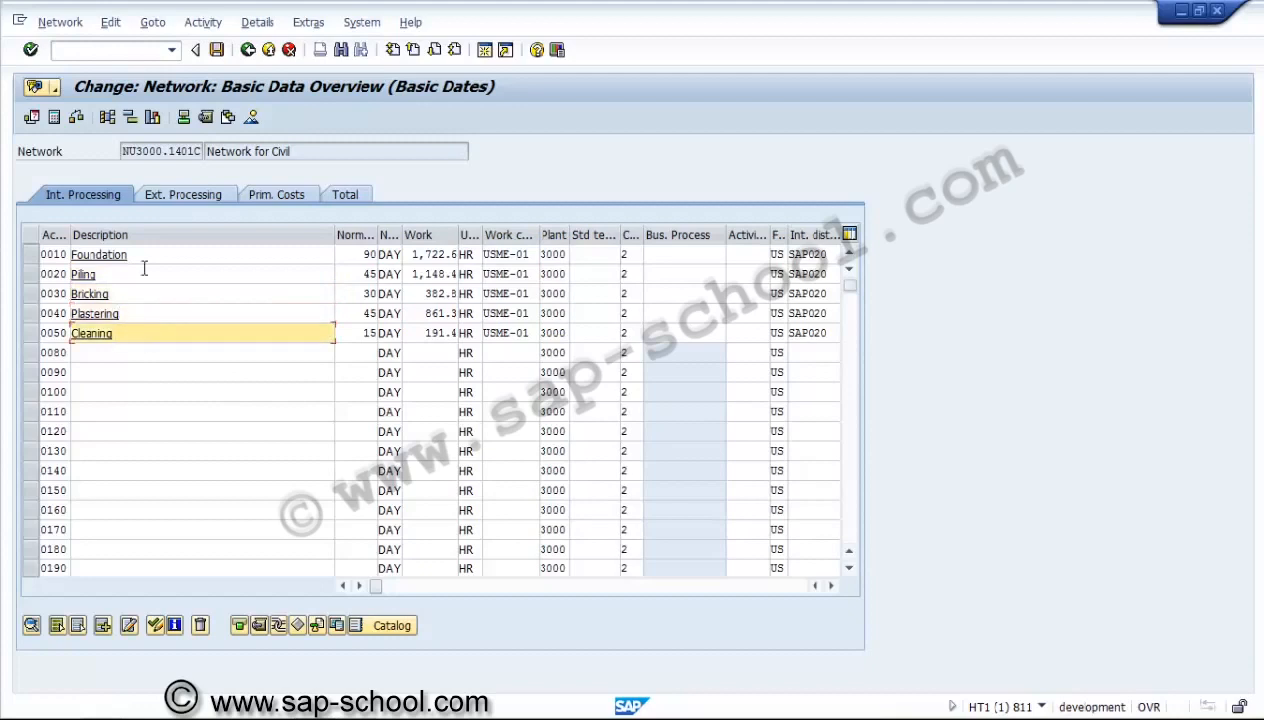
{"action": "left_click", "coordinate": [44, 256]}
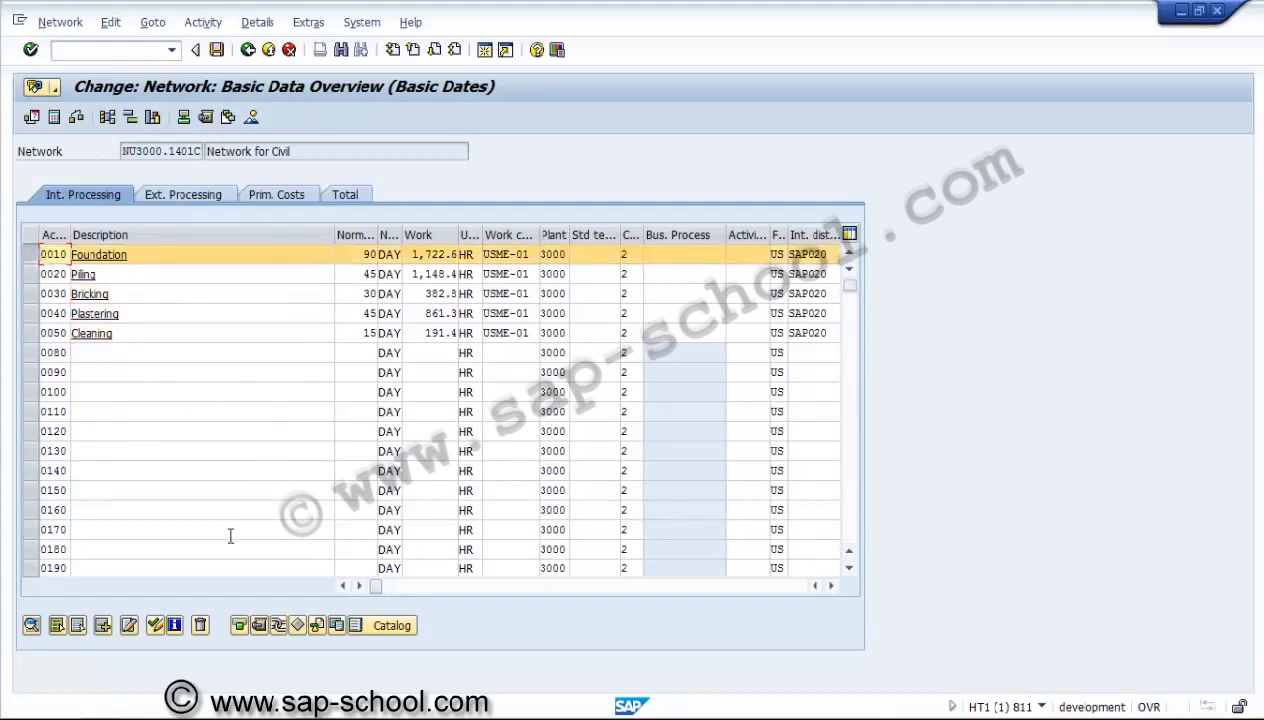
{"action": "left_click", "coordinate": [258, 626]}
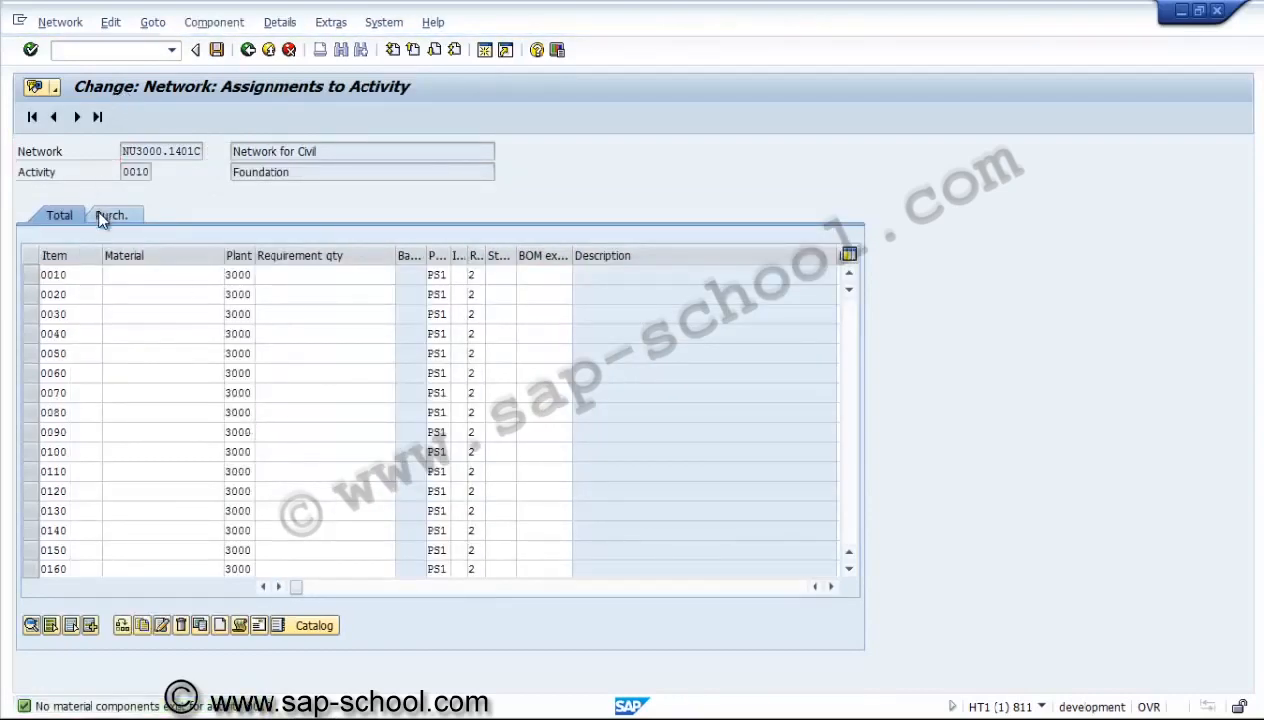
{"action": "left_click", "coordinate": [101, 215]}
Search the plant 3000 materials by description and assign the impeller DPC-CS-8080 to component item 0010.
{"action": "left_click", "coordinate": [150, 275]}
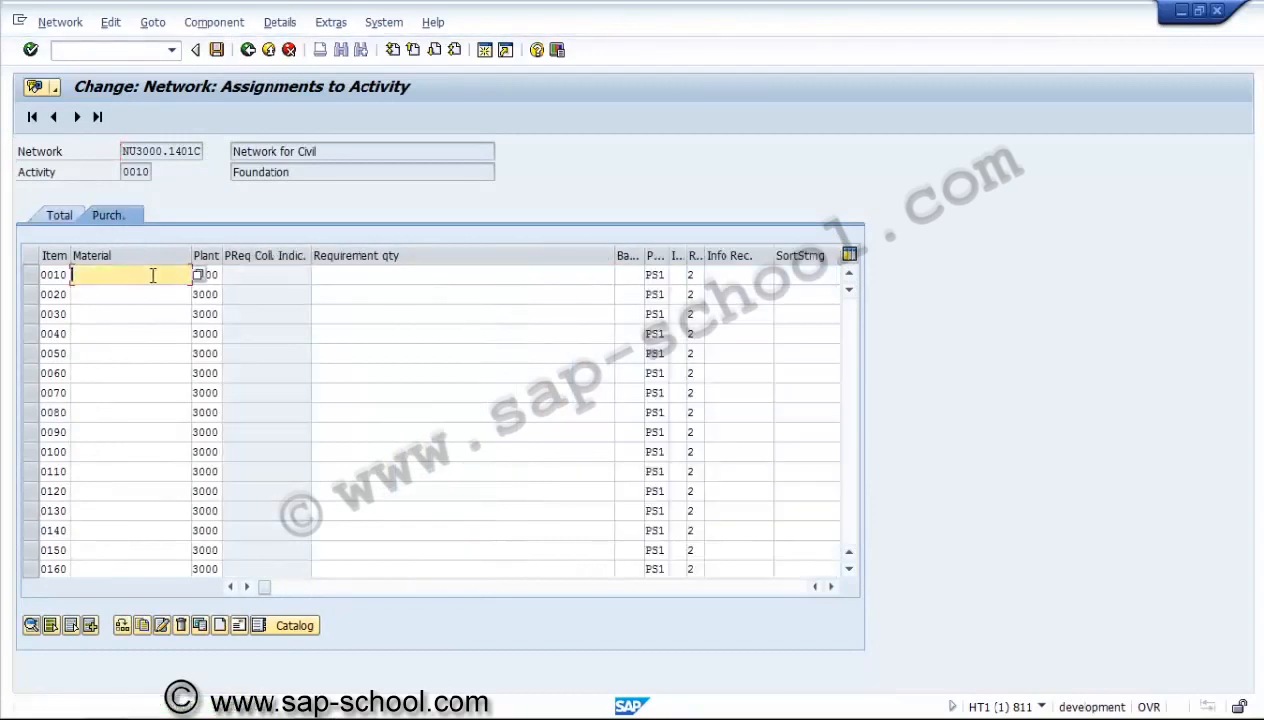
{"action": "key", "text": "Return"}
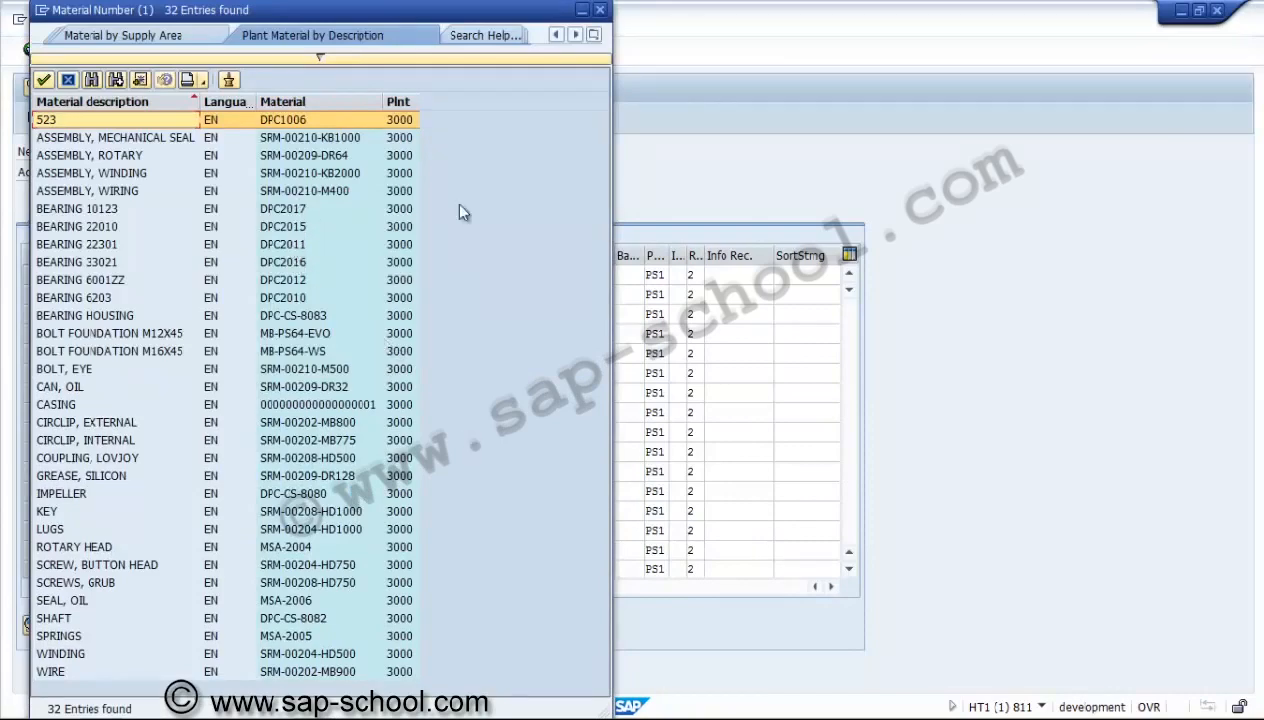
{"action": "left_click", "coordinate": [594, 36]}
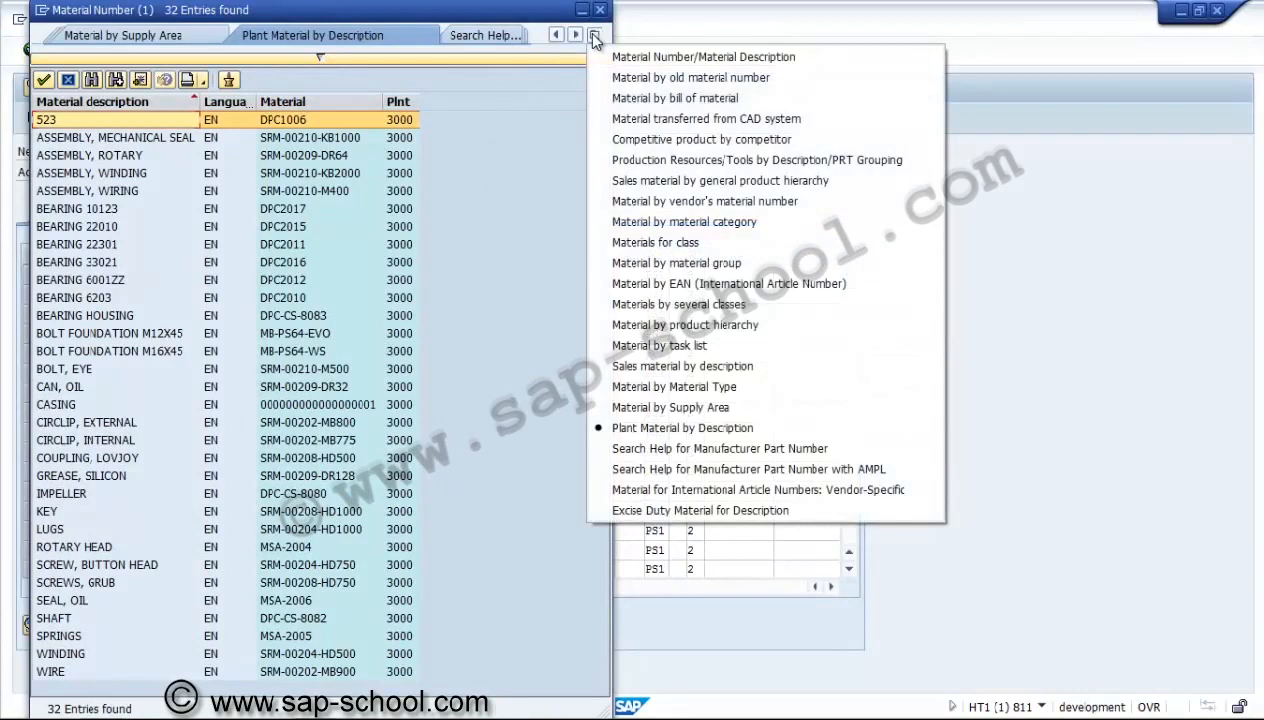
{"action": "left_click", "coordinate": [434, 307]}
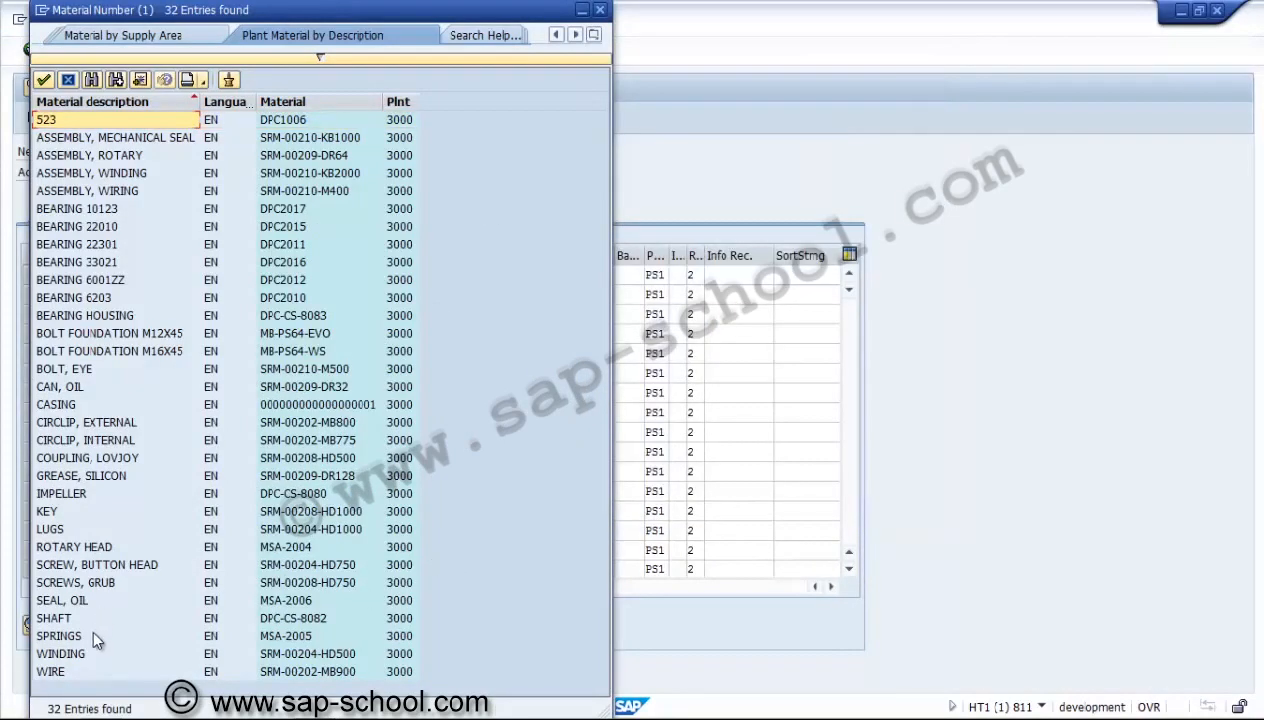
{"action": "left_click", "coordinate": [107, 494]}
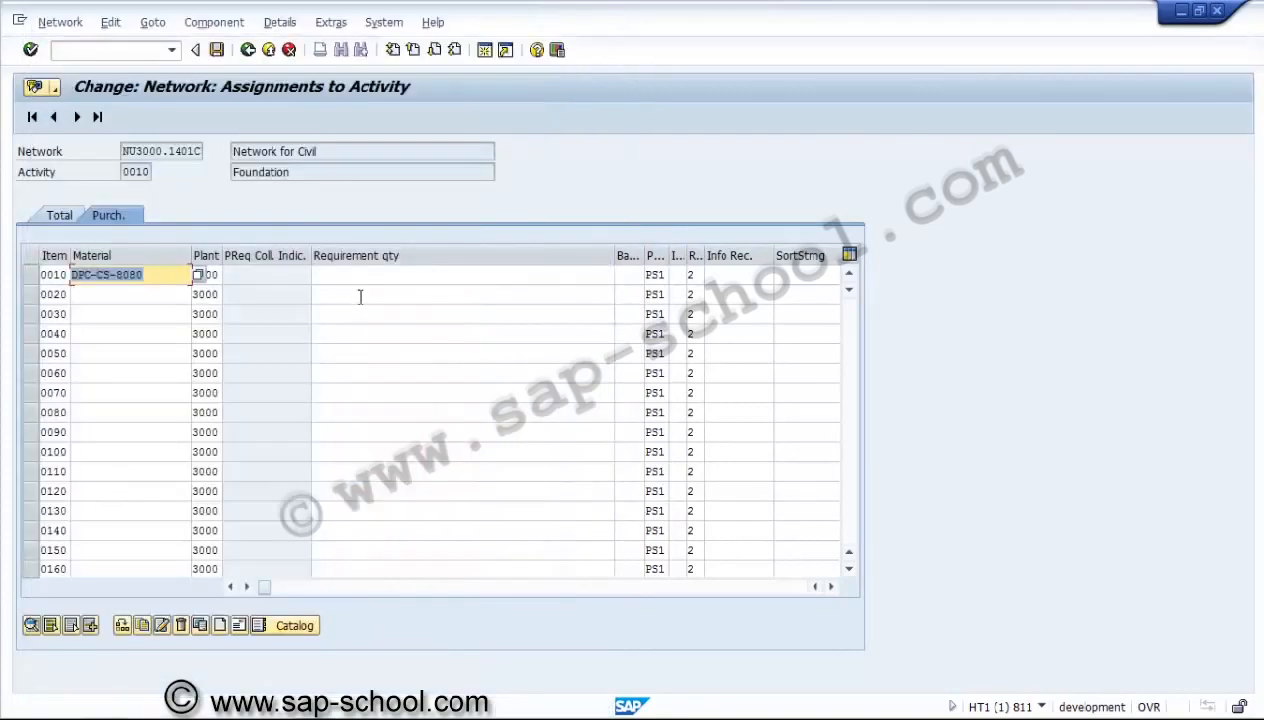
Set the requirement quantity of component DPC-CS-8080 to 1.
{"action": "left_click", "coordinate": [361, 287]}
{"action": "left_click", "coordinate": [362, 276]}
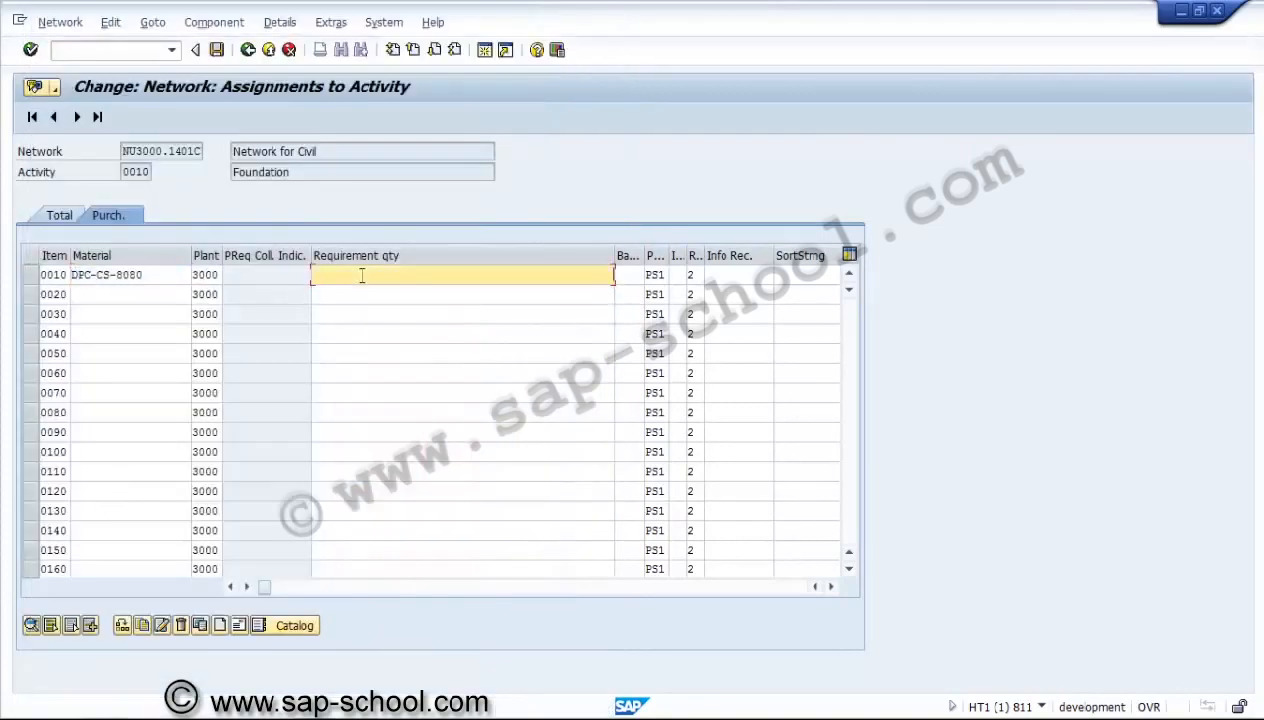
{"action": "type", "text": "1"}
{"action": "key", "text": "Tab"}
{"action": "key", "text": "Tab"}
{"action": "key", "text": "Tab"}
{"action": "key", "text": "Tab"}
{"action": "key", "text": "Tab"}
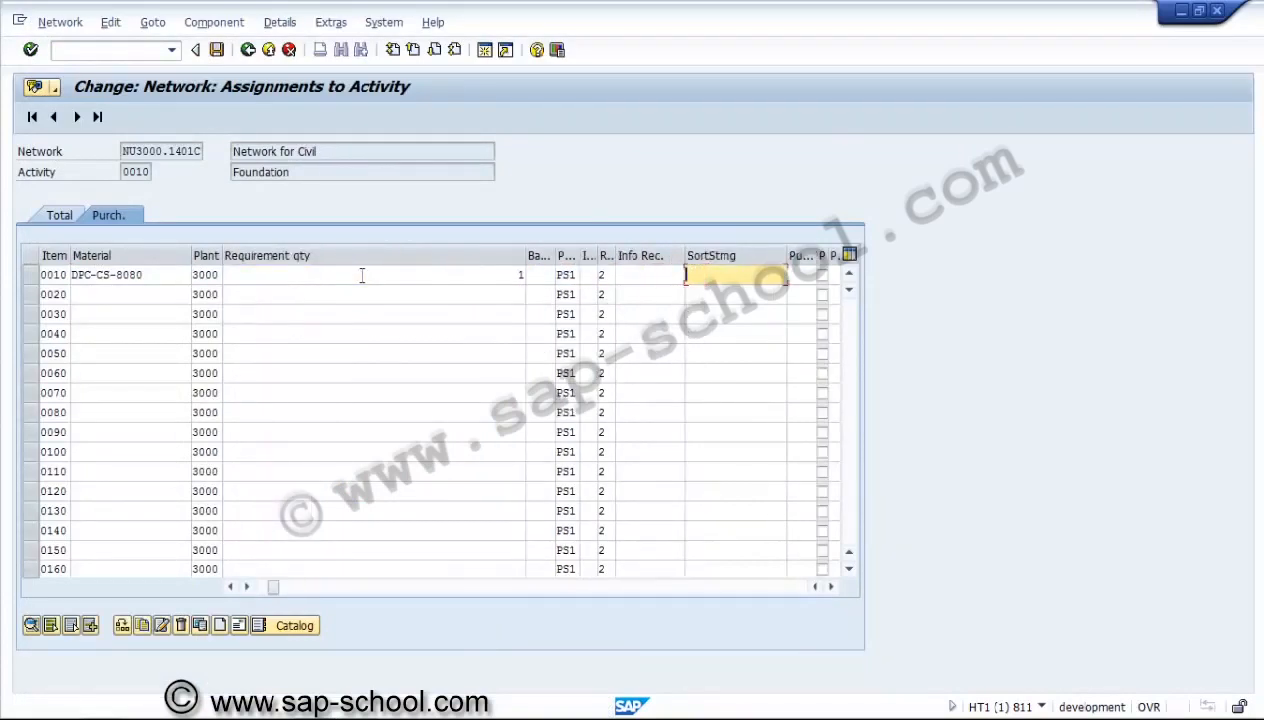
Enter purchasing organization 3000 and purchasing group 001 for component DPC-CS-8080 and confirm the item.
{"action": "left_click", "coordinate": [590, 275]}
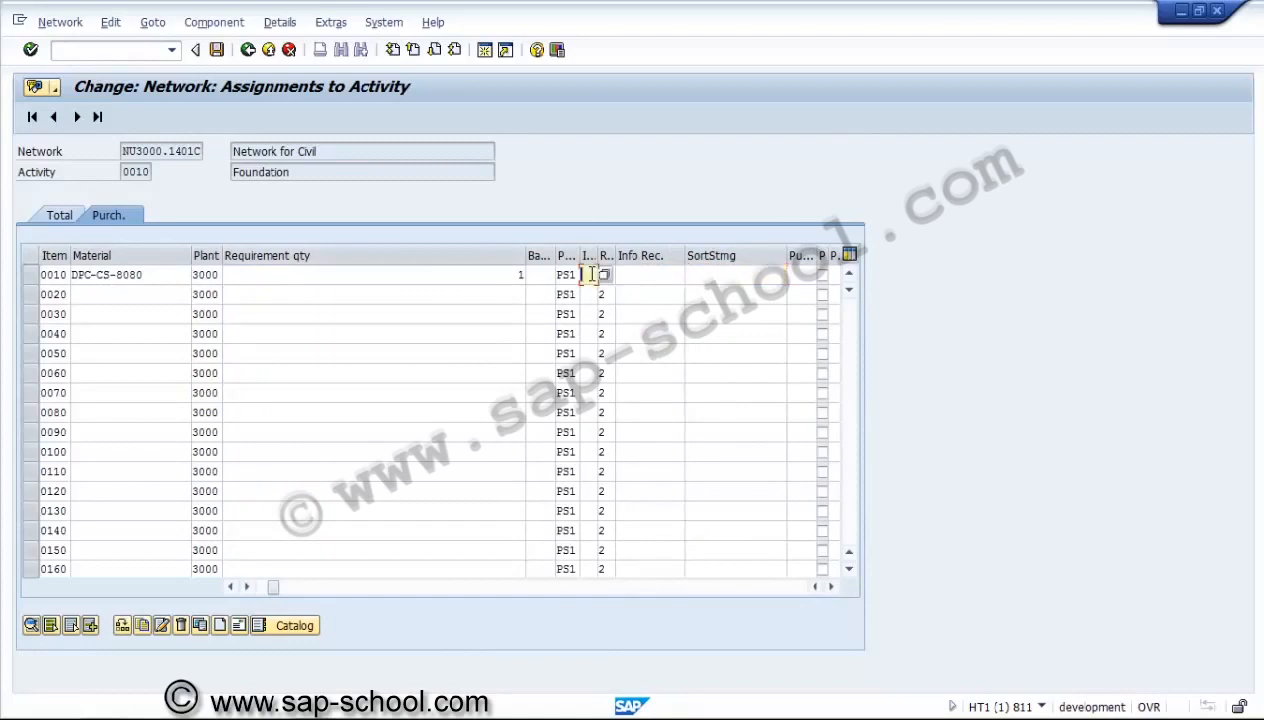
{"action": "key", "text": "Tab"}
{"action": "key", "text": "Tab"}
{"action": "key", "text": "Tab"}
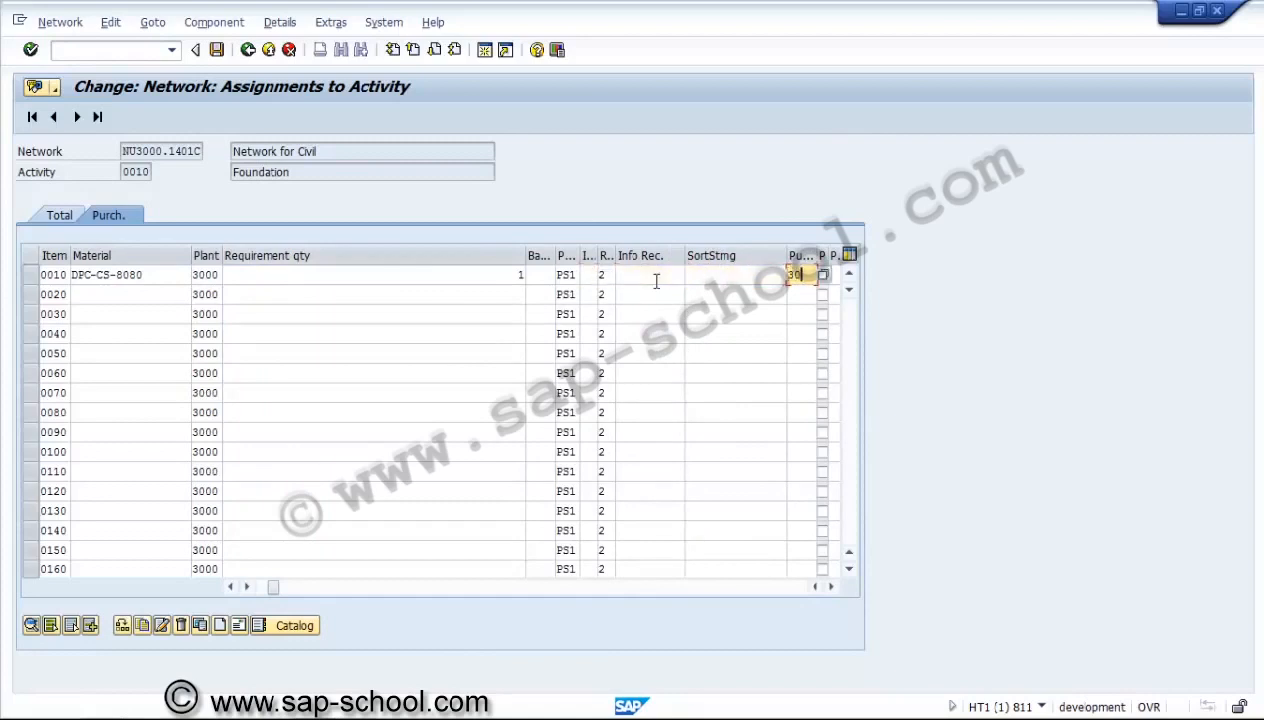
{"action": "key", "text": "Tab"}
{"action": "key", "text": "Tab"}
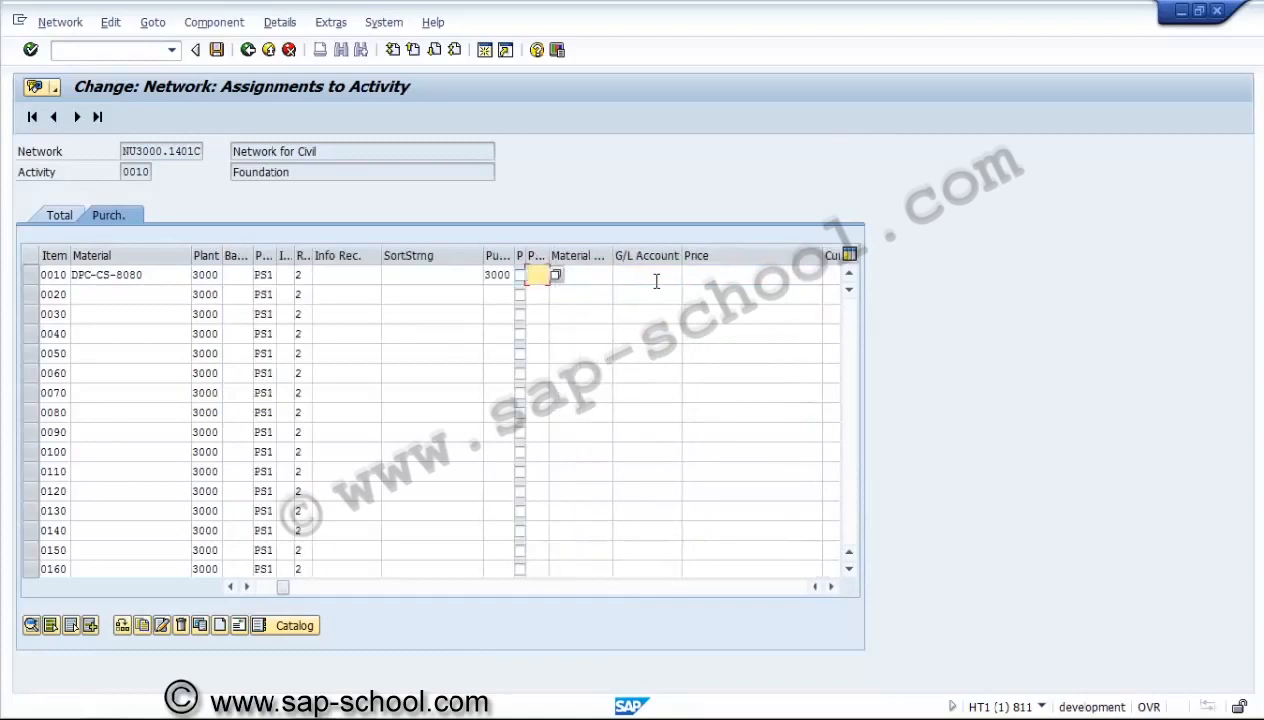
{"action": "key", "text": "BackSpace"}
{"action": "type", "text": "1"}
{"action": "key", "text": "Return"}
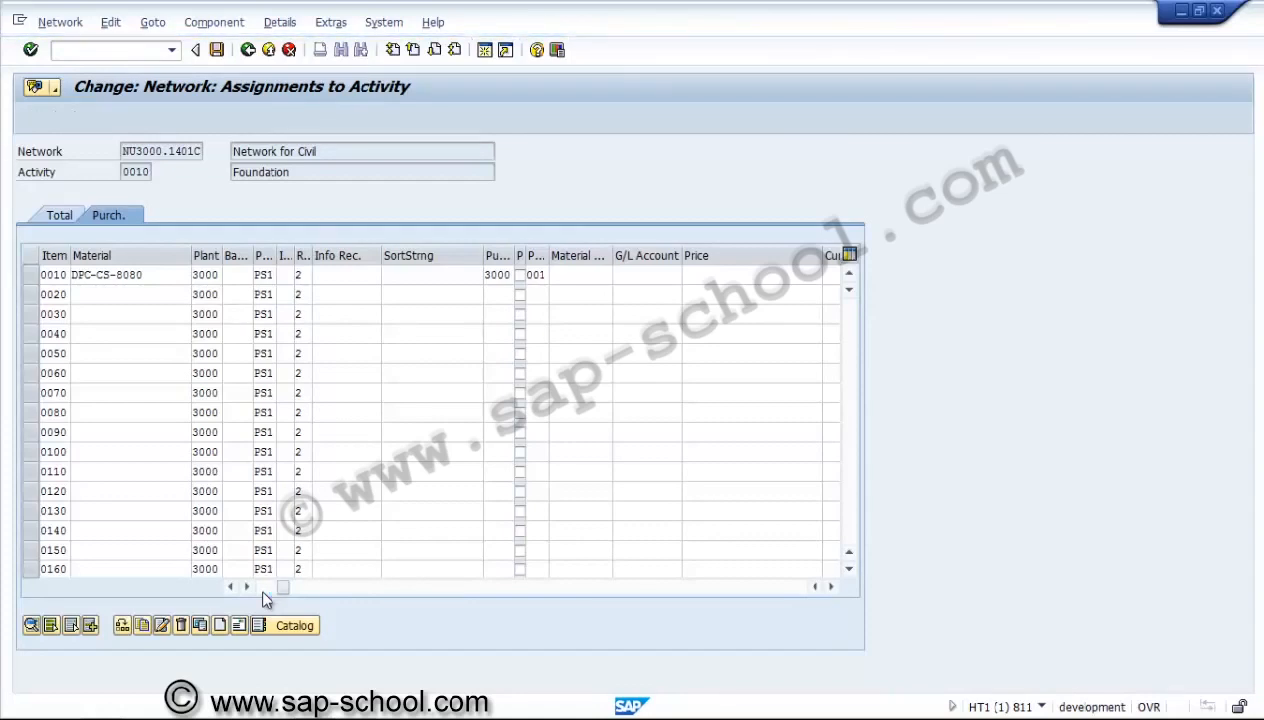
Search the plant 3000 materials and assign the rotary head MSA-2004 to component item 0020.
{"action": "left_click", "coordinate": [140, 297]}
{"action": "left_click", "coordinate": [198, 296]}
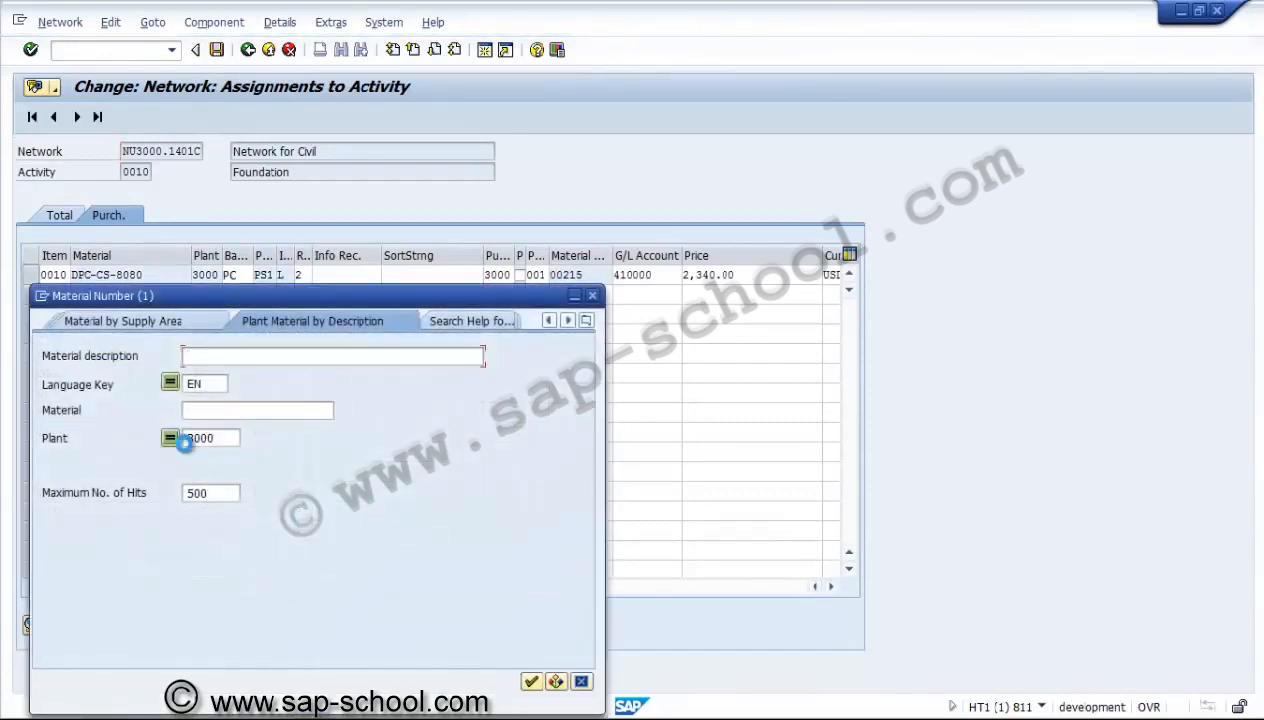
{"action": "key", "text": "Return"}
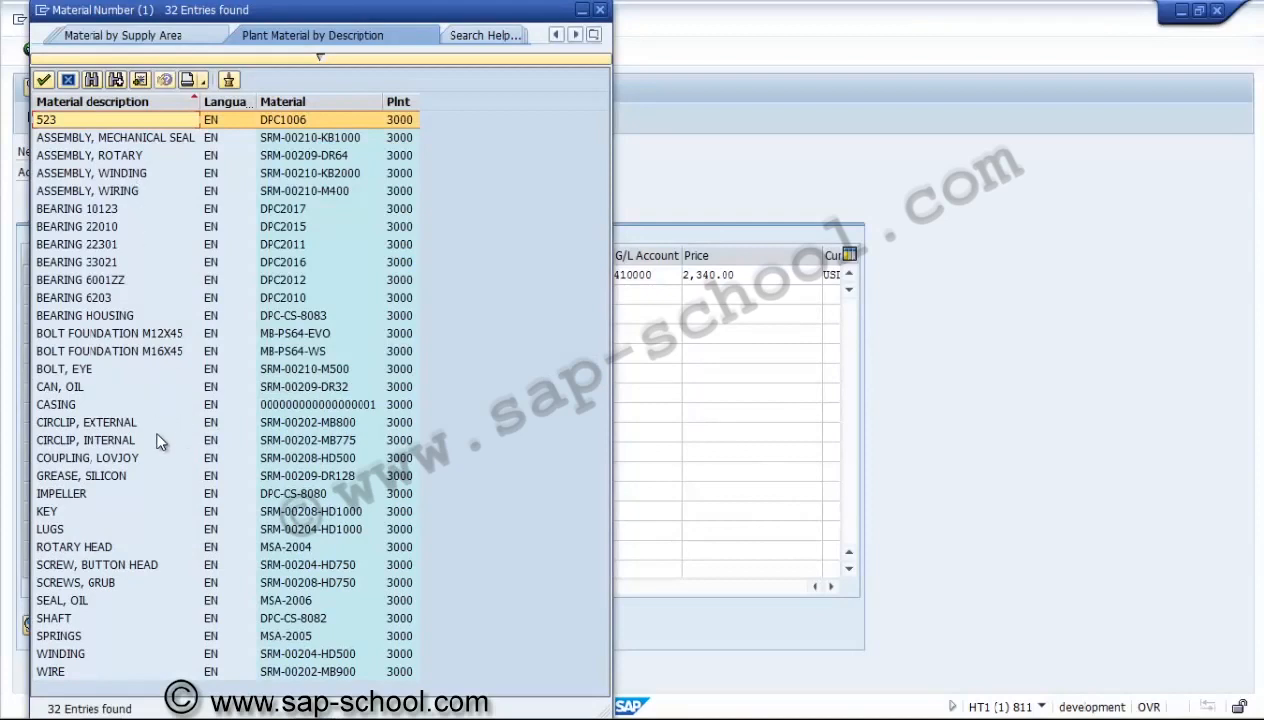
{"action": "double_click", "coordinate": [140, 551]}
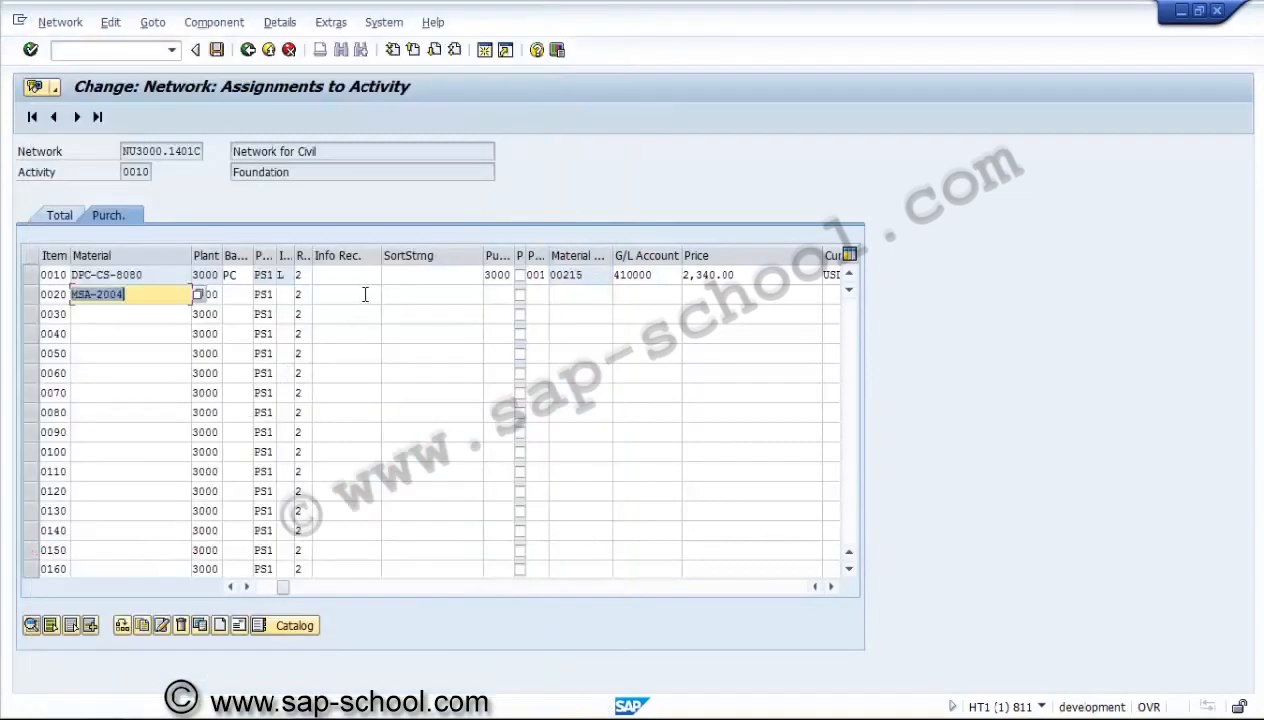
{"action": "key", "text": "Return"}
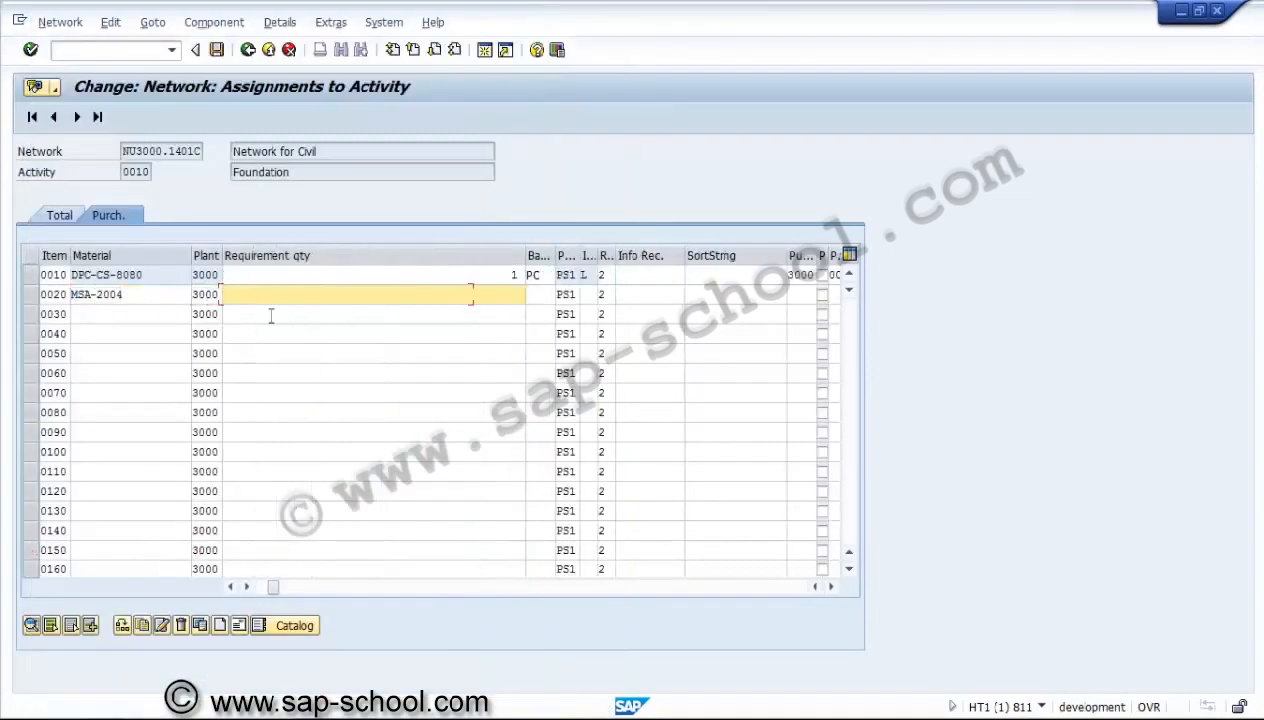
Set the requirement quantity of component MSA-2004 to 1.
{"action": "type", "text": "1"}
{"action": "key", "text": "Tab"}
{"action": "key", "text": "Tab"}
{"action": "key", "text": "Tab"}
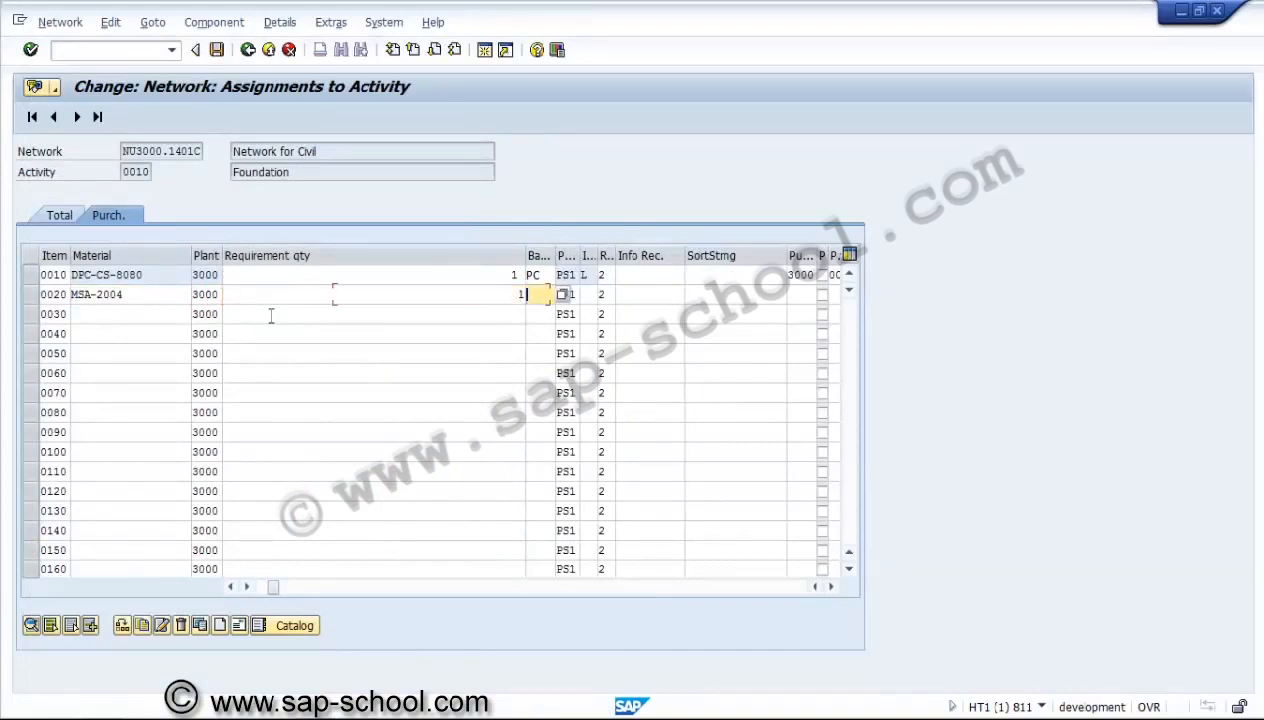
Enter purchasing organization 3000 and purchasing group 001 for component MSA-2004 and confirm the item.
{"action": "key", "text": "Tab"}
{"action": "key", "text": "Tab"}
{"action": "key", "text": "Tab"}
{"action": "key", "text": "Tab"}
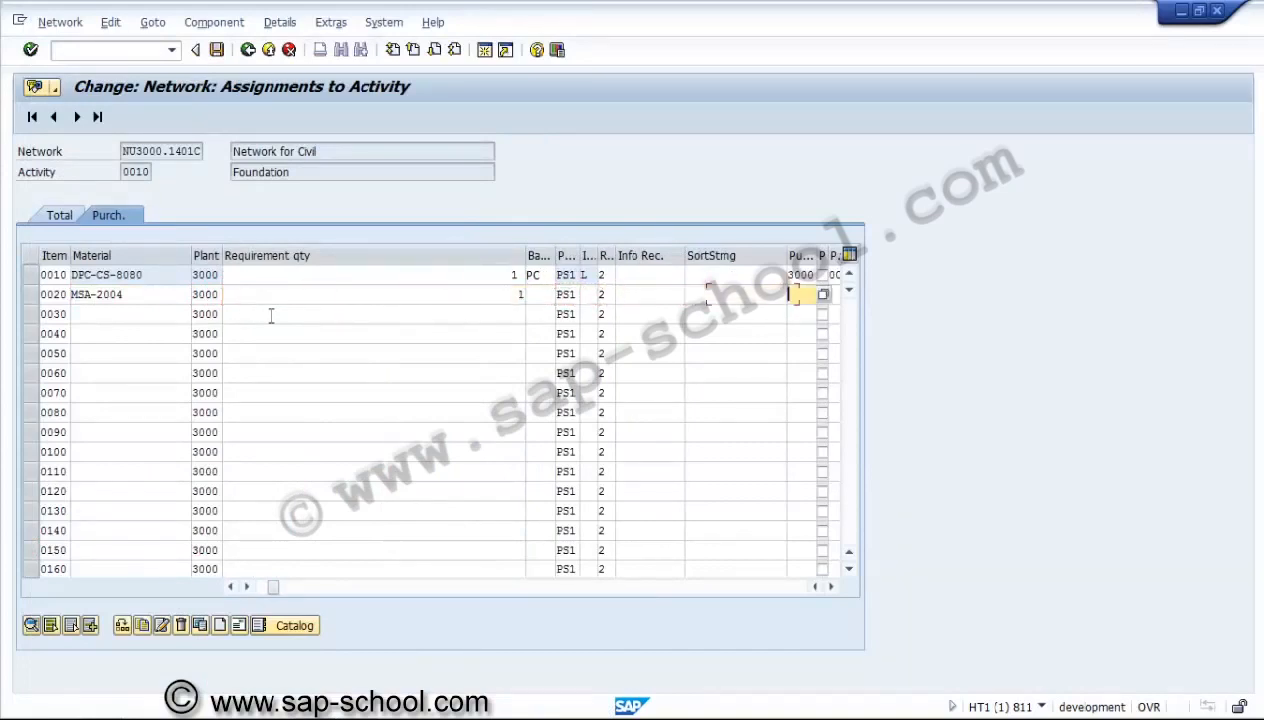
{"action": "type", "text": "3000"}
{"action": "key", "text": "Tab"}
{"action": "key", "text": "Tab"}
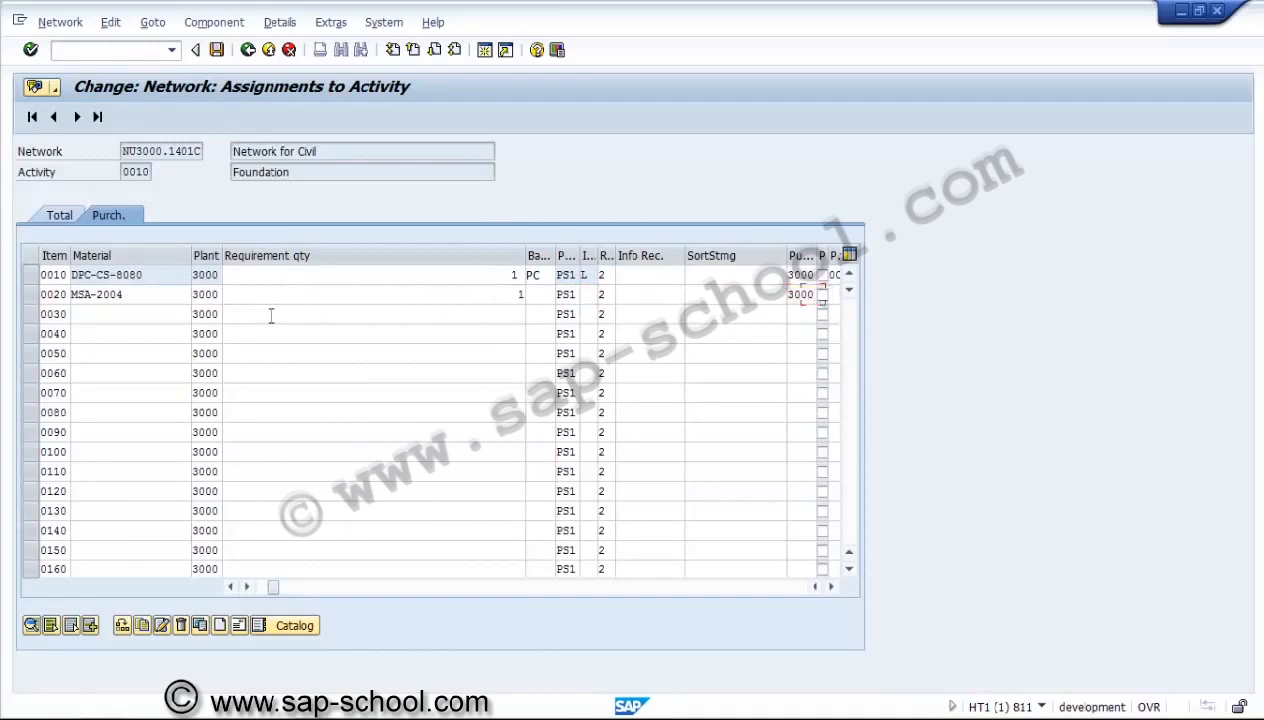
{"action": "type", "text": "001"}
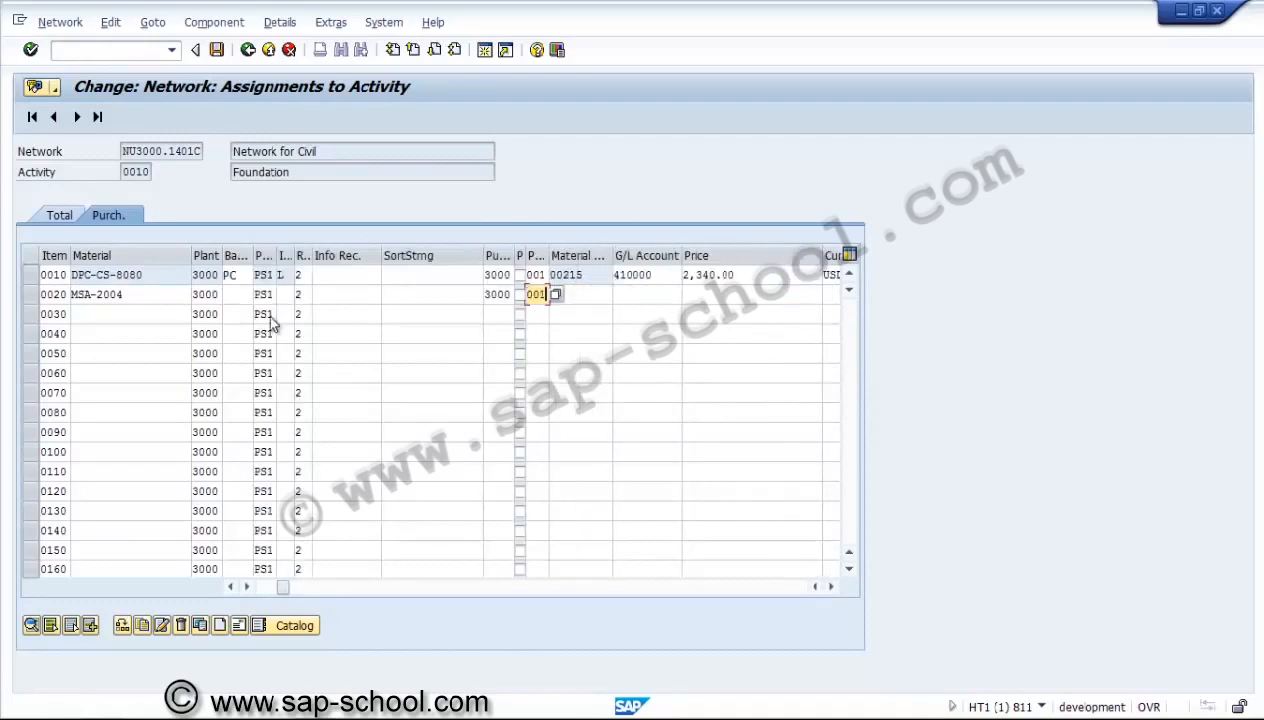
{"action": "key", "text": "Return"}
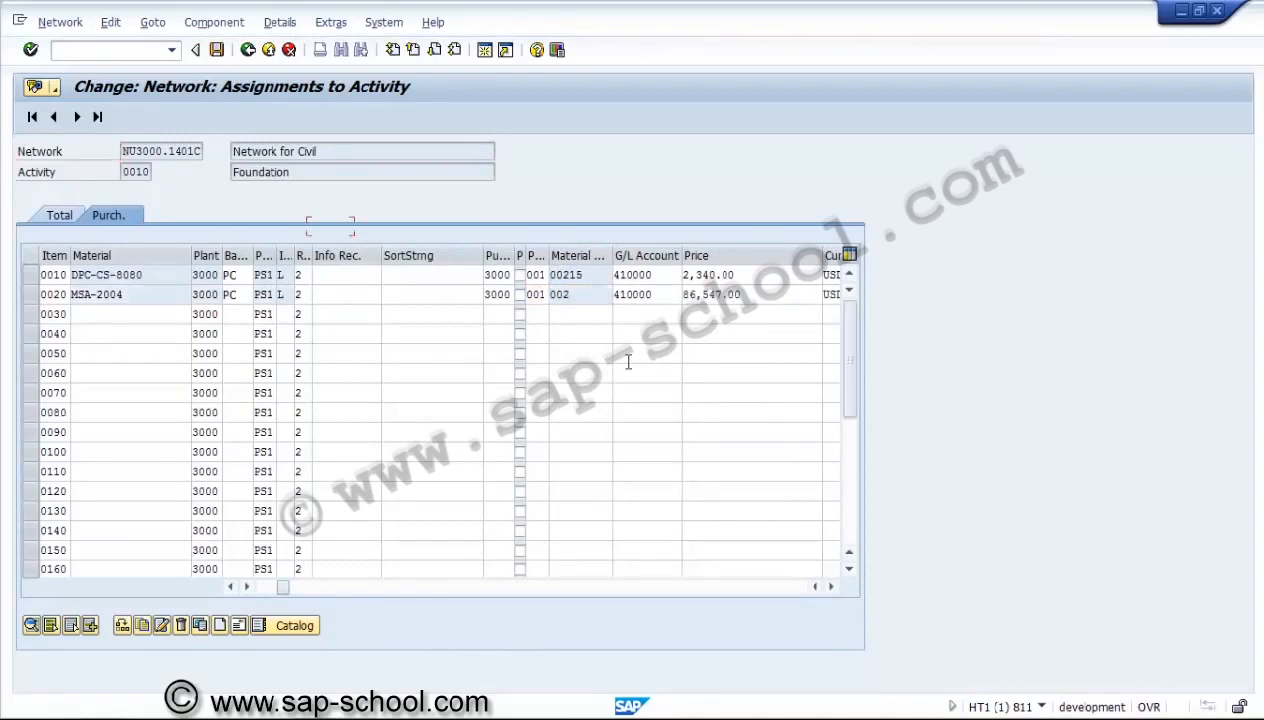
Examine the remaining purchasing data of both components, including price, vendor, requirement date and WBS element.
{"action": "left_click", "coordinate": [830, 587]}
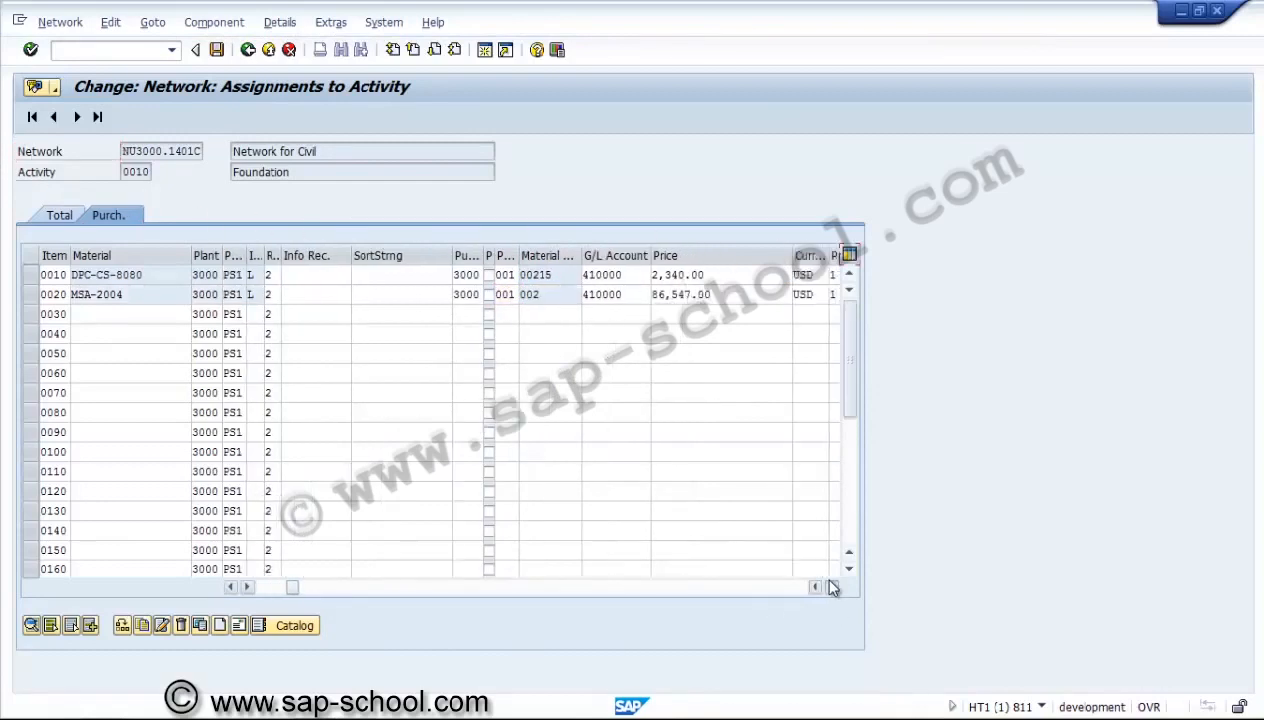
{"action": "left_click", "coordinate": [830, 587]}
{"action": "left_click", "coordinate": [830, 587]}
{"action": "left_click", "coordinate": [830, 587]}
{"action": "left_click", "coordinate": [830, 587]}
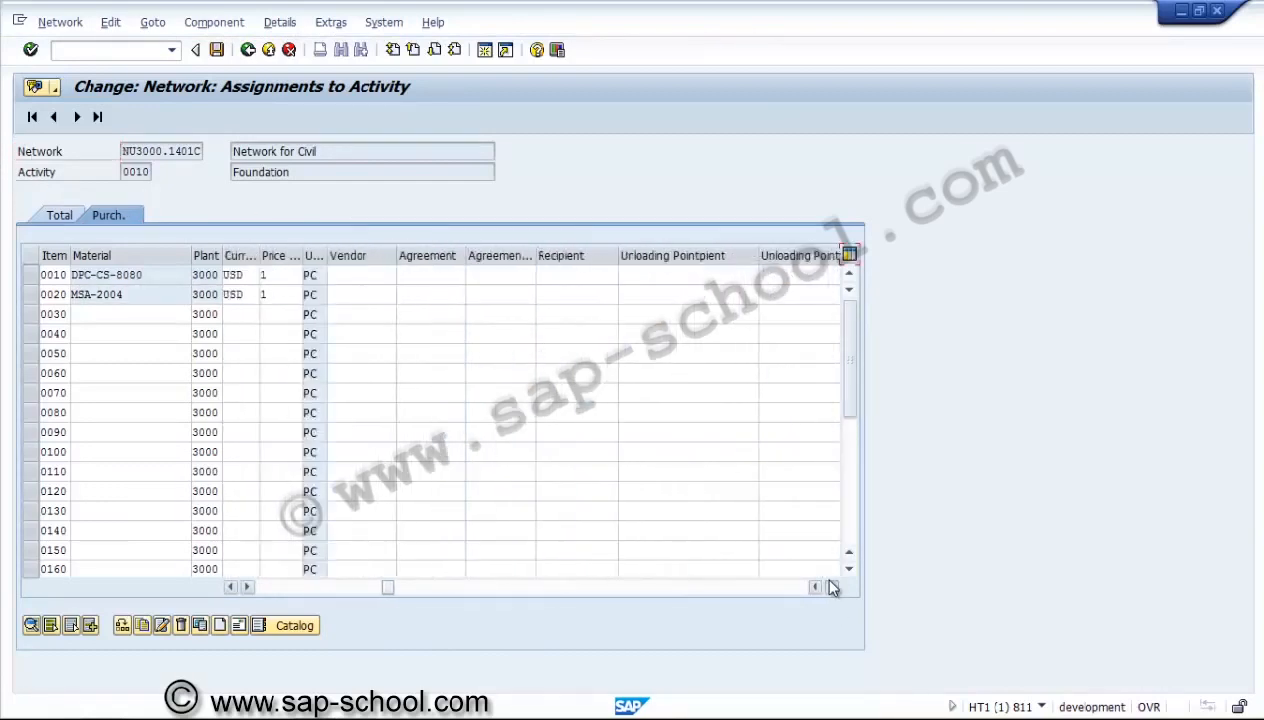
{"action": "left_click", "coordinate": [830, 587]}
{"action": "left_click", "coordinate": [830, 587]}
{"action": "left_click", "coordinate": [830, 587]}
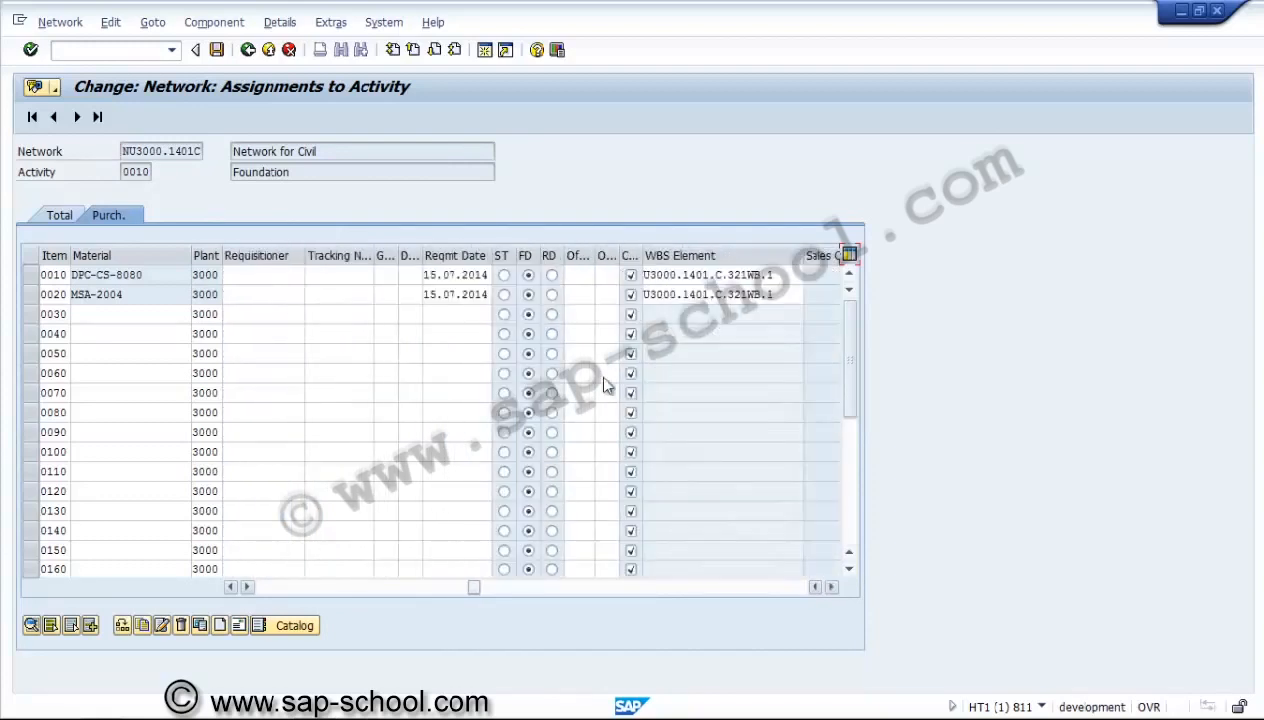
{"action": "left_click", "coordinate": [451, 274]}
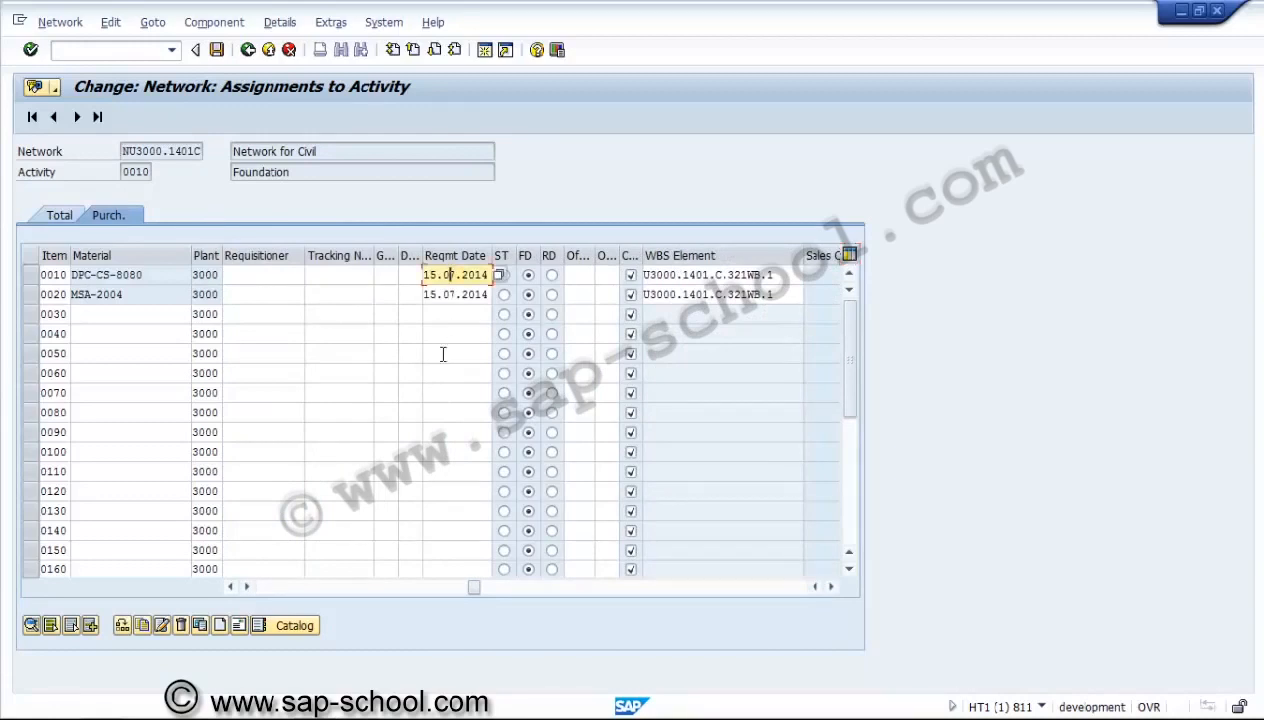
Search the plant 3000 materials, assign the oil seal MSA-2006 to component item 0030 and set its requirement quantity to 2.
{"action": "left_click", "coordinate": [268, 585]}
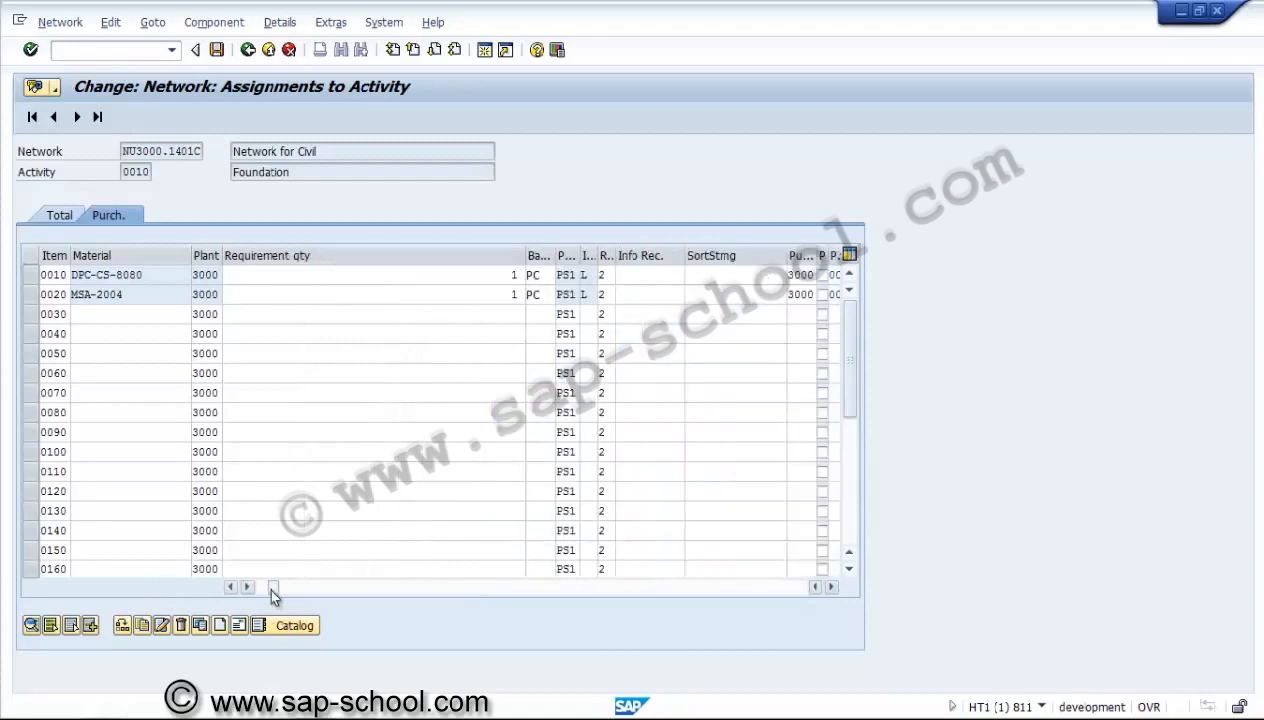
{"action": "left_click", "coordinate": [254, 582]}
{"action": "left_click", "coordinate": [149, 315]}
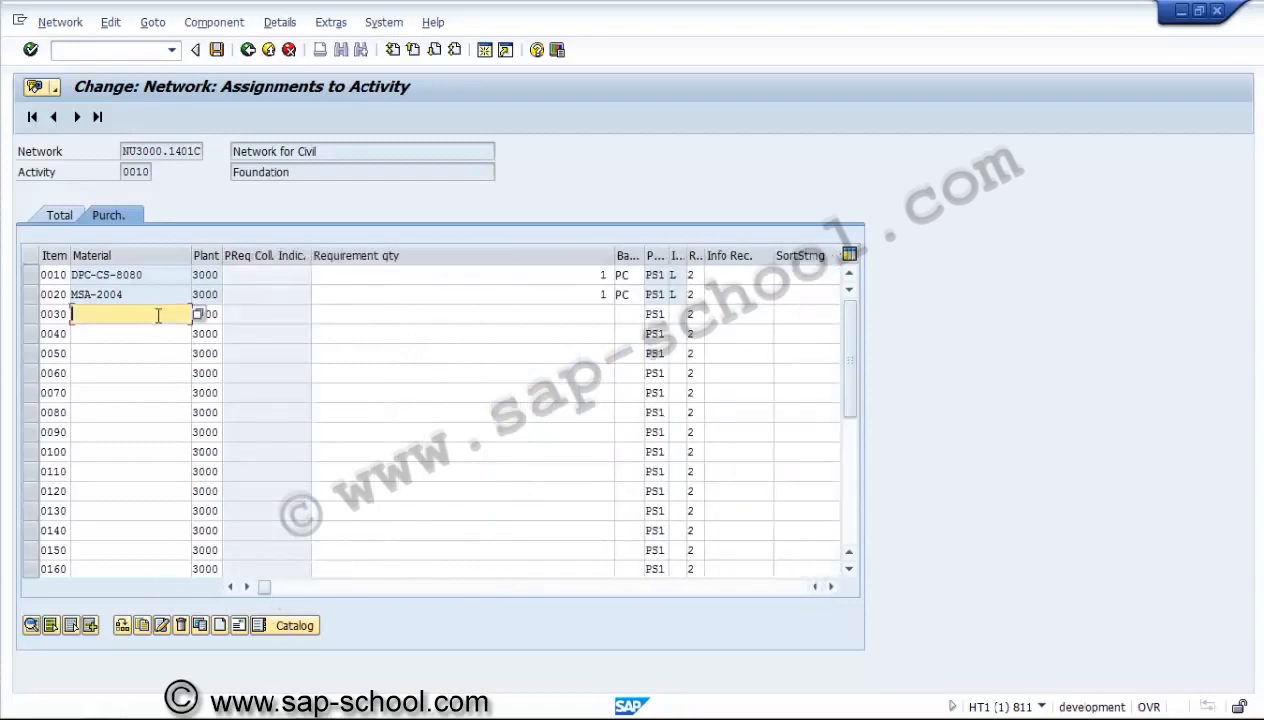
{"action": "left_click", "coordinate": [198, 316]}
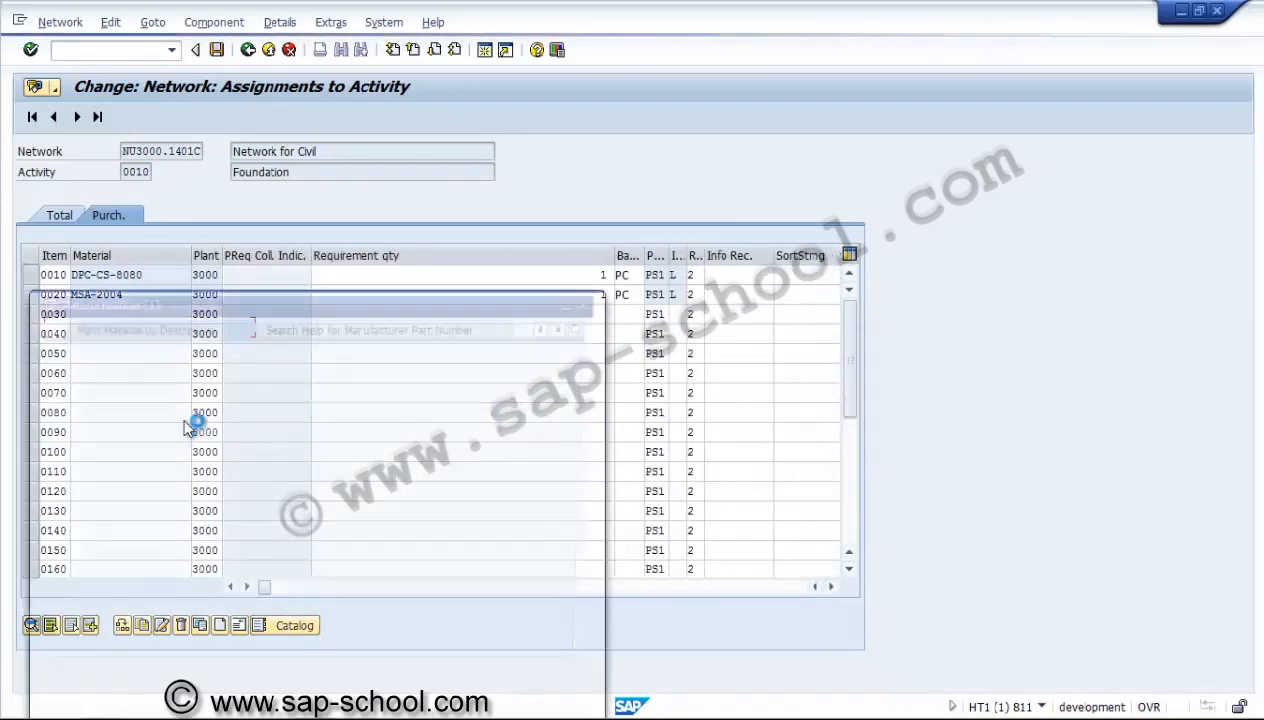
{"action": "key", "text": "Return"}
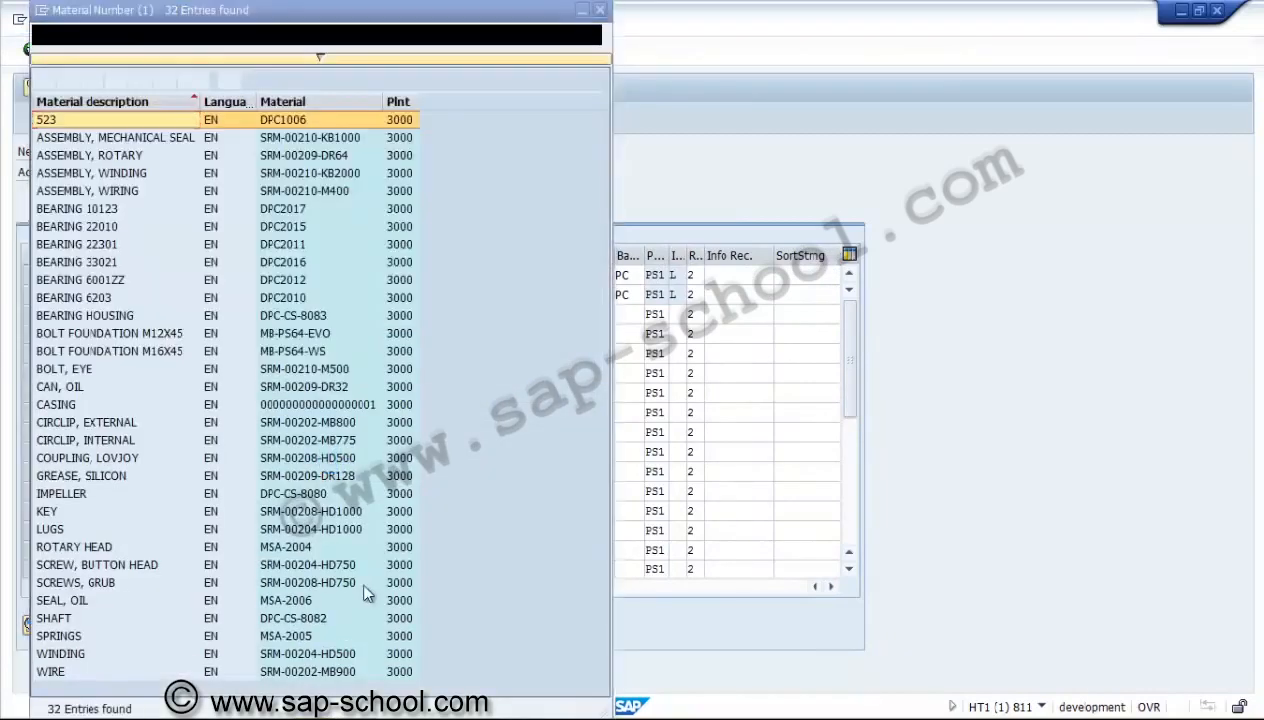
{"action": "double_click", "coordinate": [280, 600]}
{"action": "key", "text": "Tab"}
{"action": "key", "text": "Tab"}
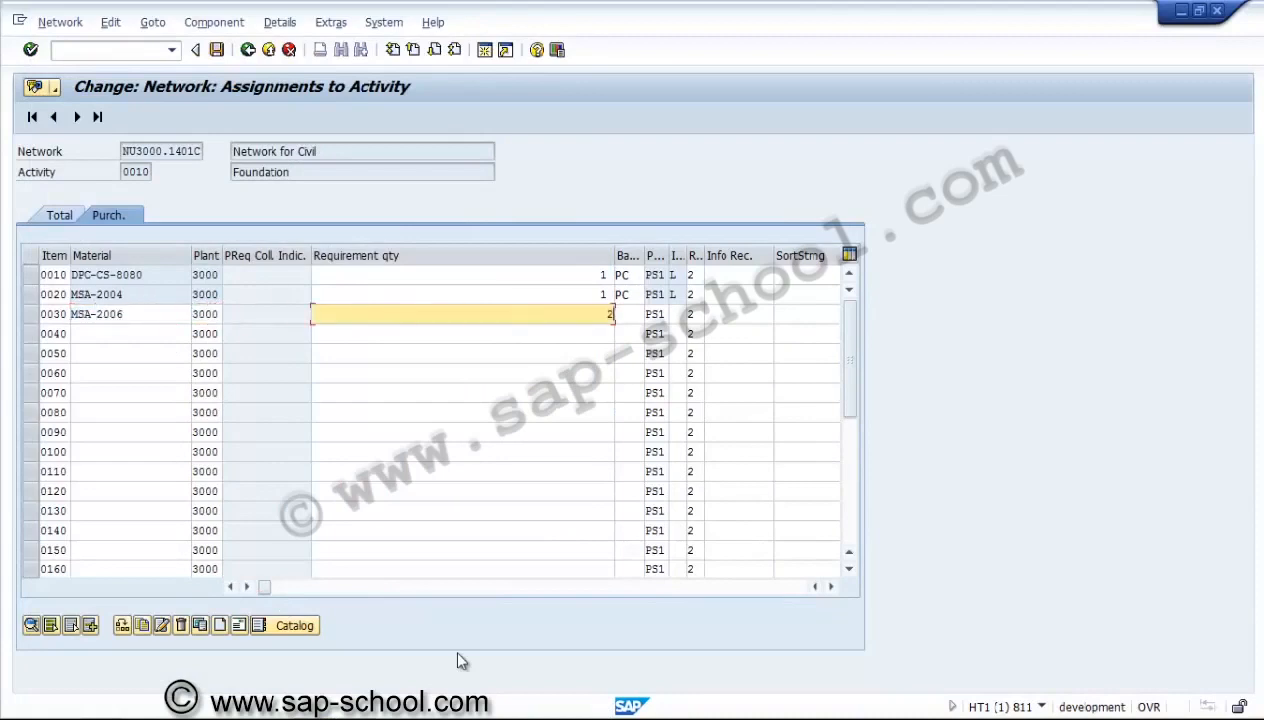
{"action": "type", "text": "2"}
Enter purchasing organization 3000 and purchasing group 001 for component MSA-2006 and confirm the item.
{"action": "key", "text": "Tab"}
{"action": "key", "text": "Tab"}
{"action": "key", "text": "Tab"}
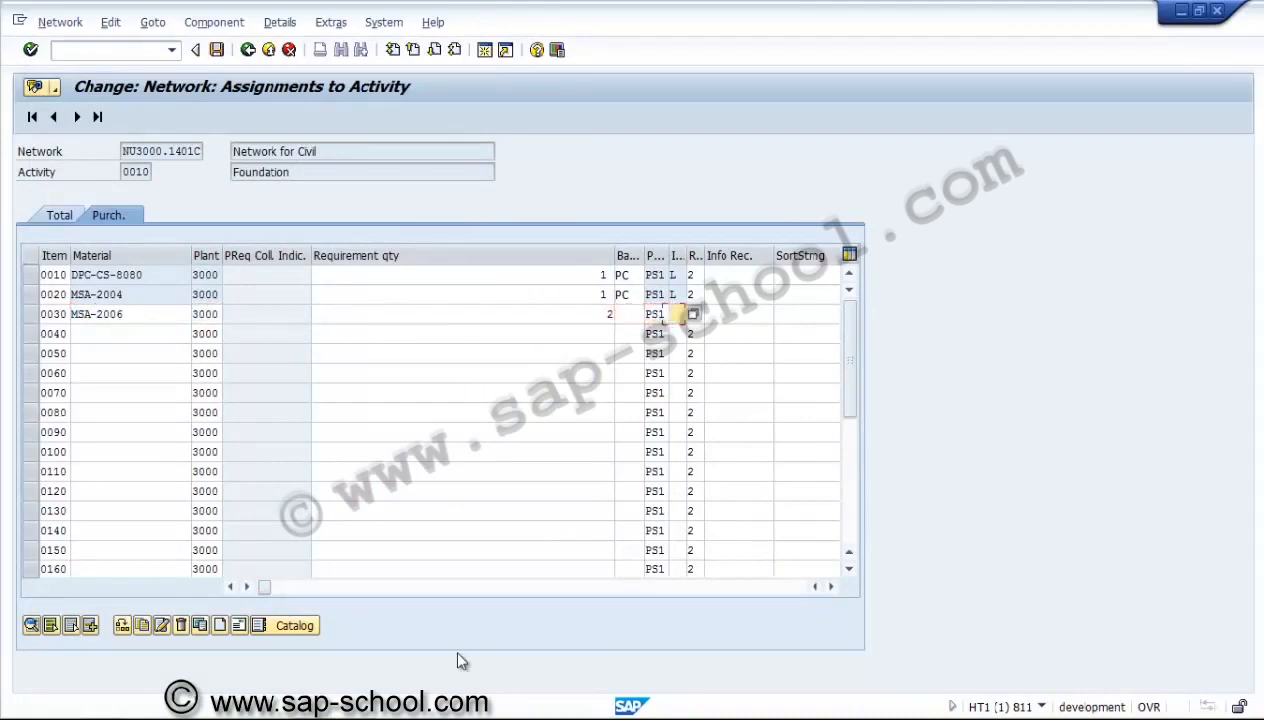
{"action": "key", "text": "Tab"}
{"action": "key", "text": "Tab"}
{"action": "key", "text": "Tab"}
{"action": "key", "text": "Tab"}
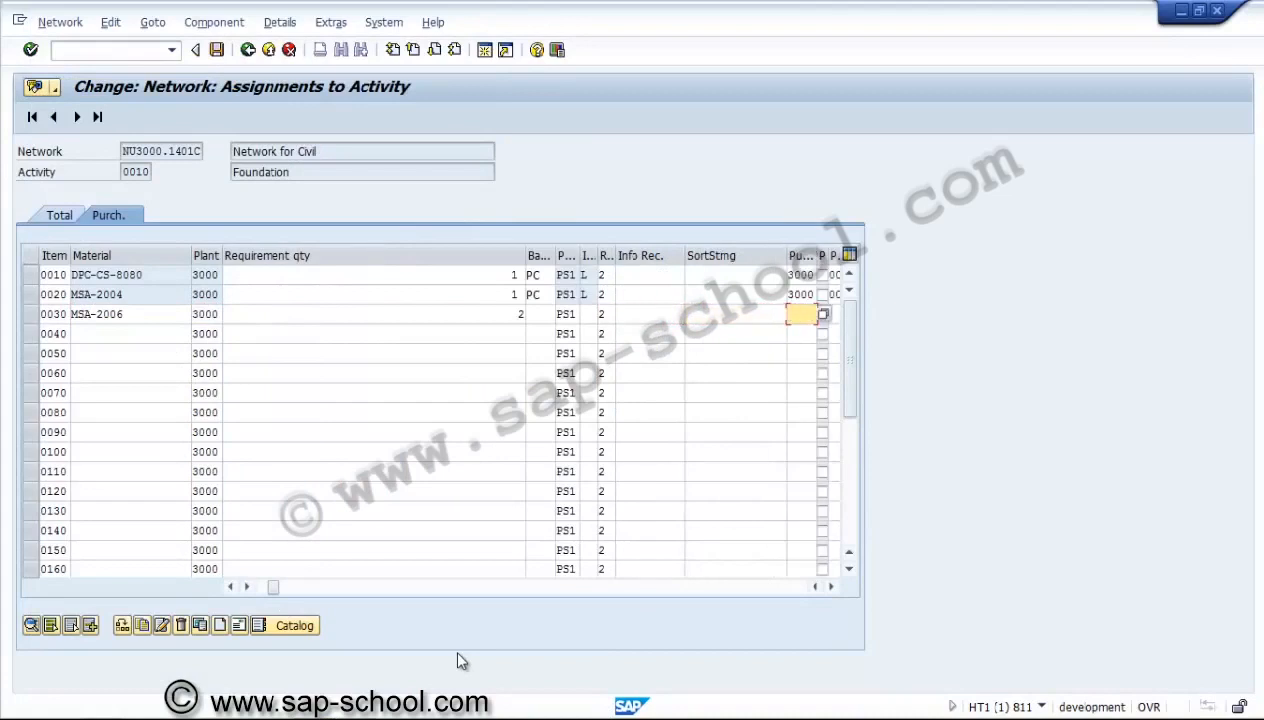
{"action": "type", "text": "3000"}
{"action": "key", "text": "Tab"}
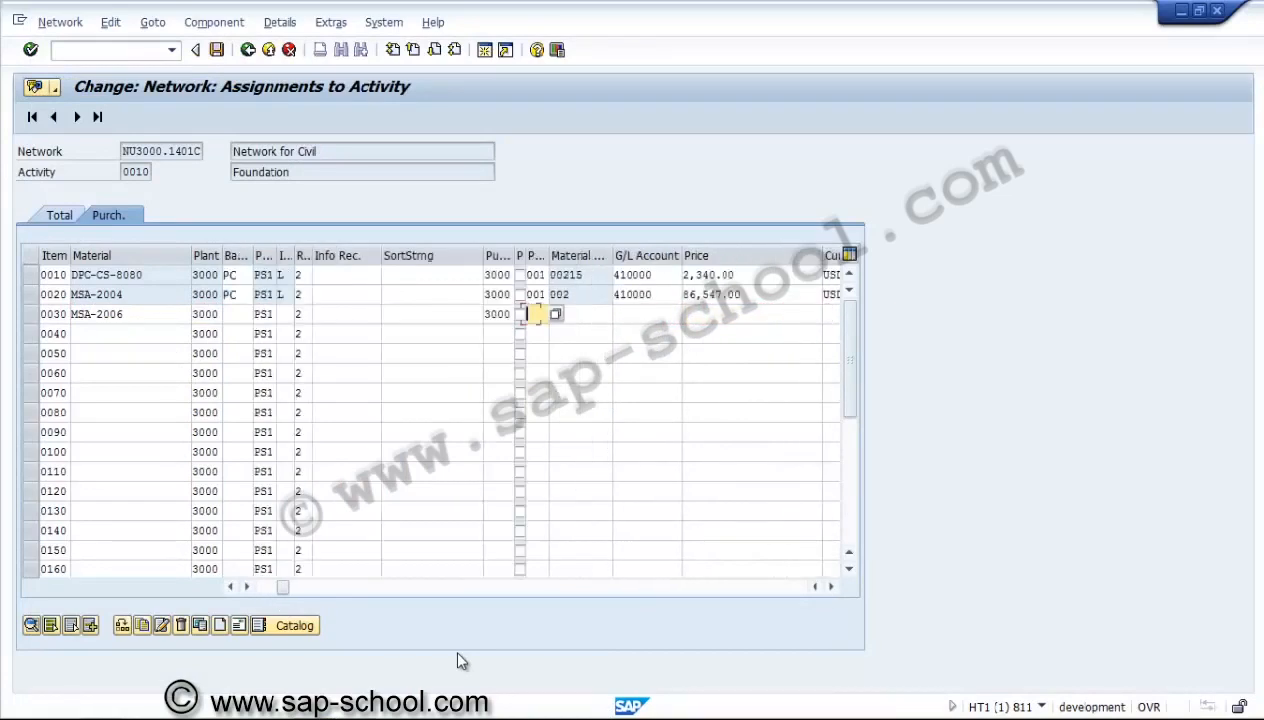
{"action": "type", "text": "001"}
{"action": "key", "text": "Return"}
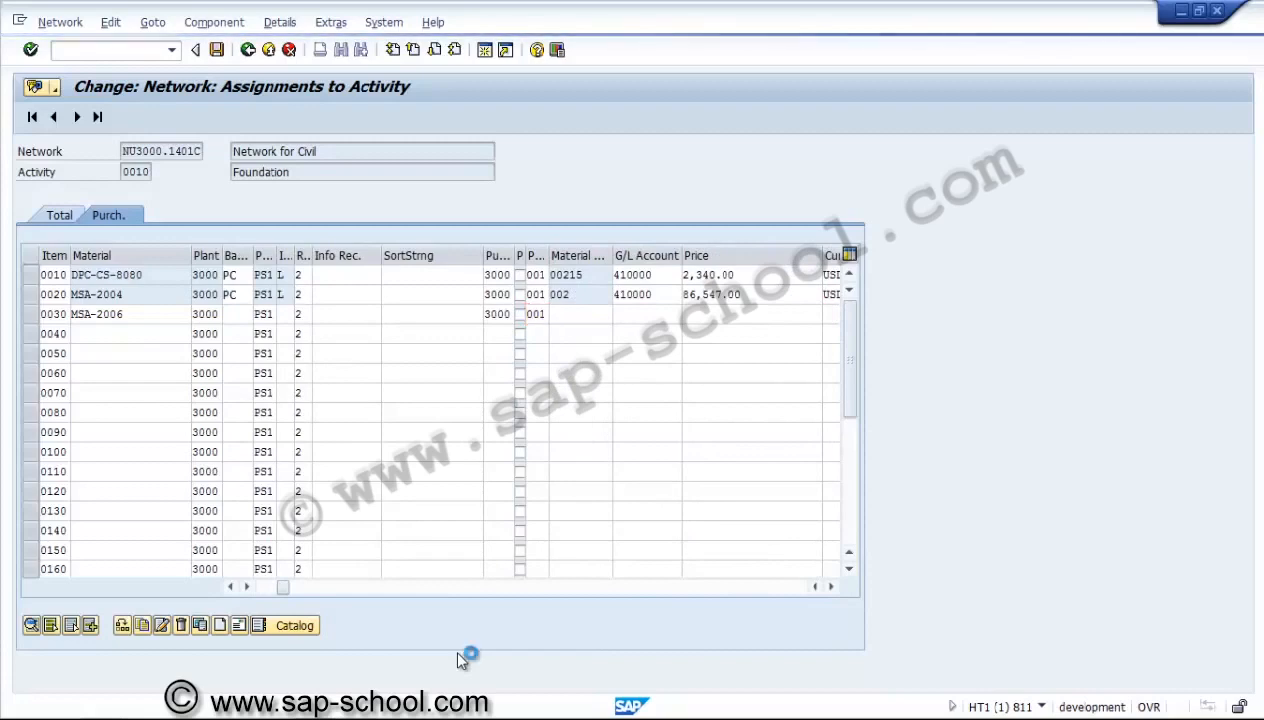
Assign the mechanical seal assembly SRM-00210-KB1000 from plant 3000 to component item 0040 with item category N.
{"action": "left_click", "coordinate": [126, 336]}
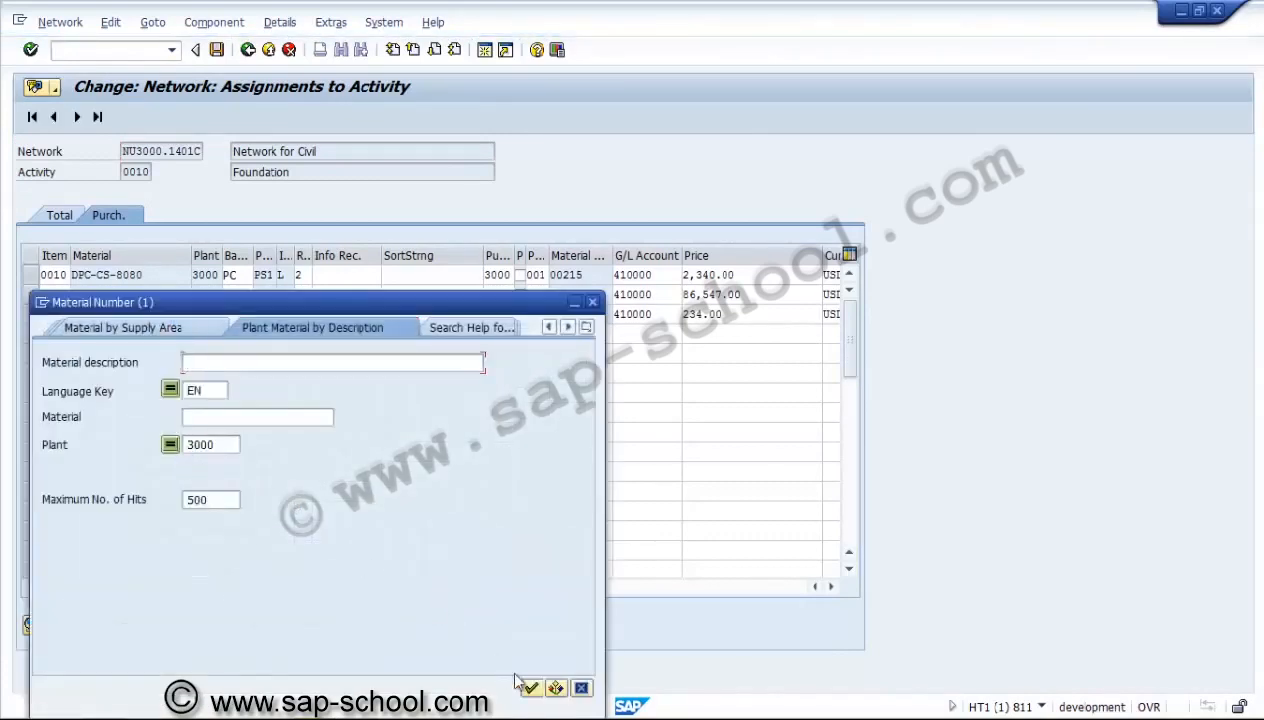
{"action": "left_click", "coordinate": [531, 688]}
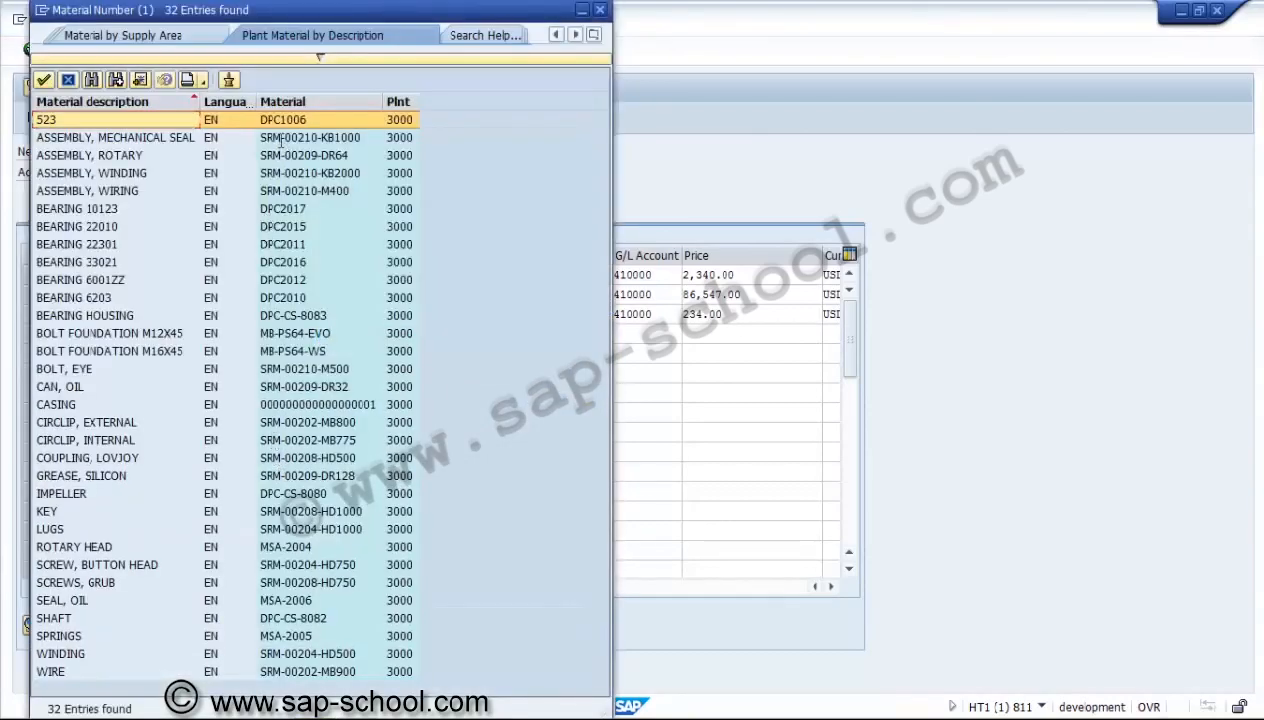
{"action": "left_click", "coordinate": [278, 138]}
{"action": "key", "text": "Return"}
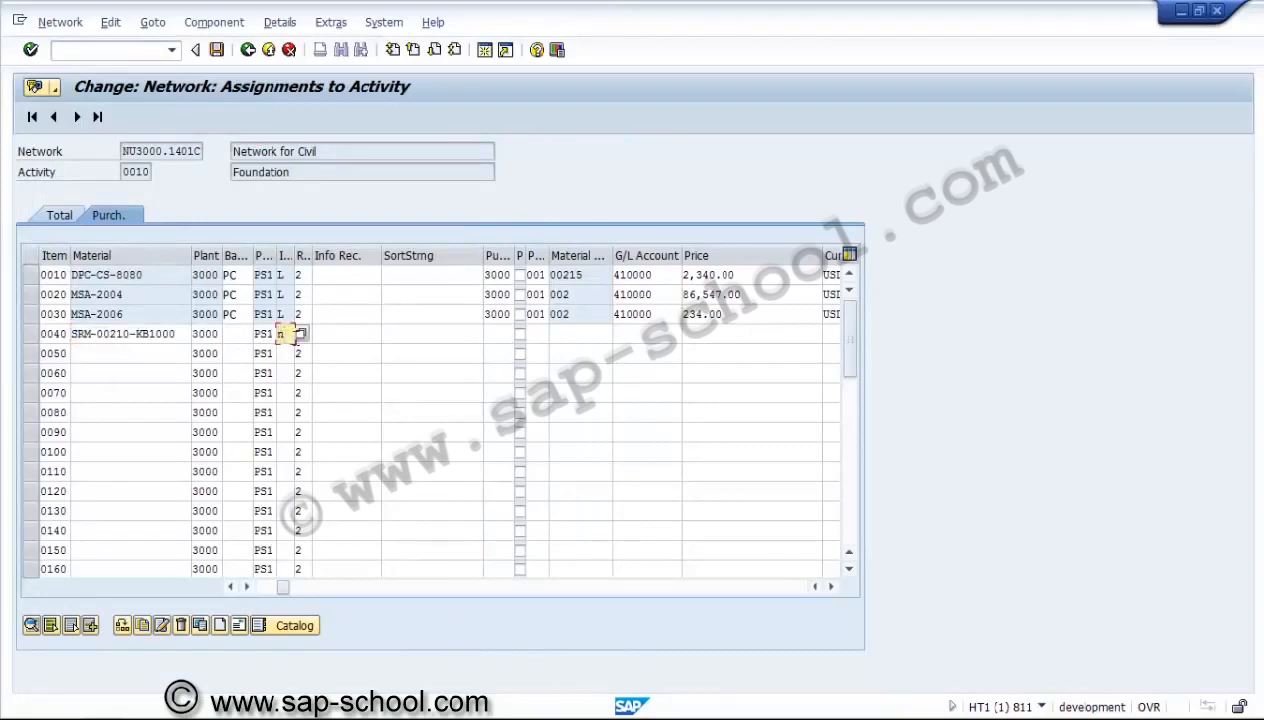
{"action": "type", "text": "n"}
Set the requirement quantity of component SRM-00210-KB1000 to 1 and confirm the item.
{"action": "left_click", "coordinate": [256, 588]}
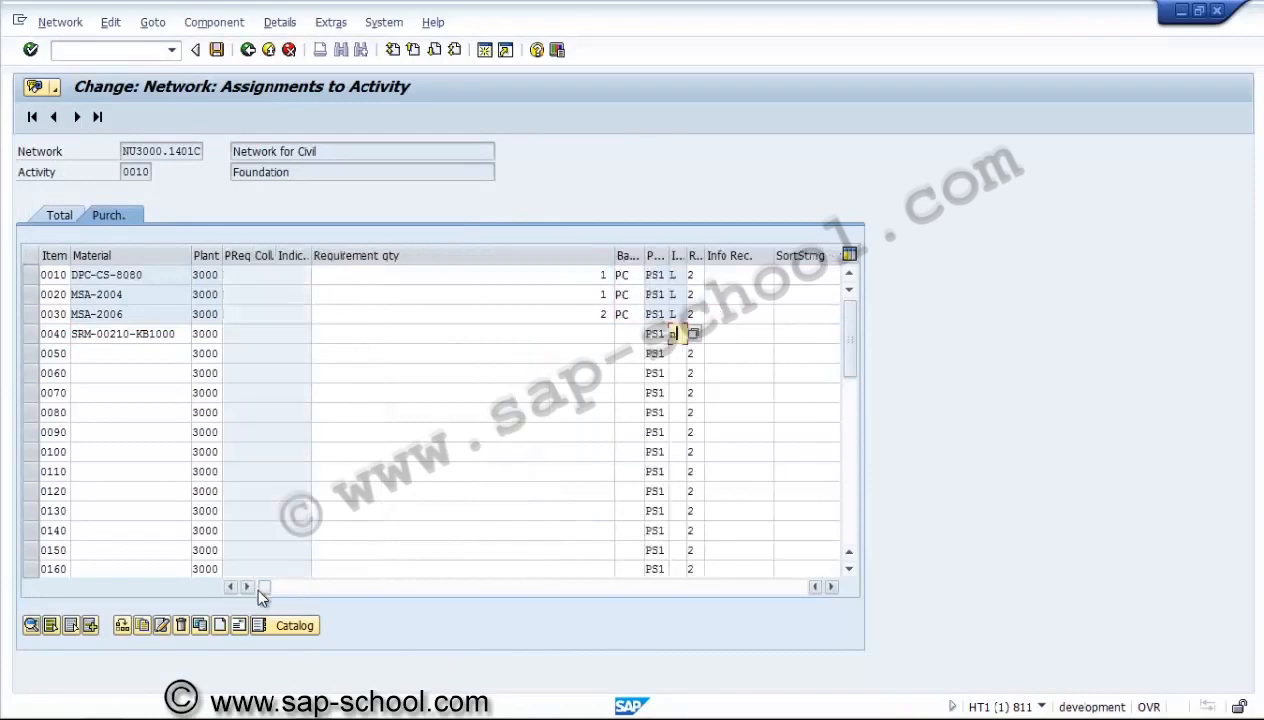
{"action": "left_click", "coordinate": [492, 333]}
{"action": "type", "text": "1"}
{"action": "key", "text": "Tab"}
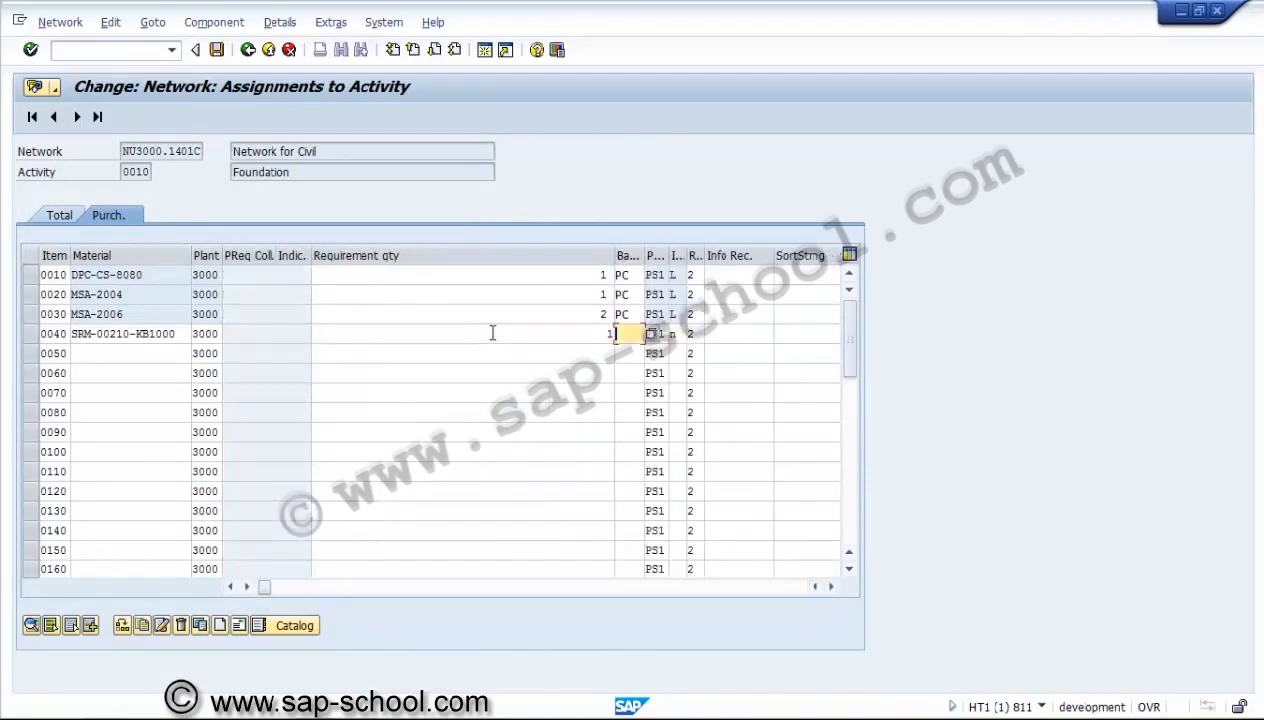
{"action": "type", "text": "e"}
{"action": "key", "text": "BackSpace"}
{"action": "key", "text": "Tab"}
{"action": "key", "text": "Tab"}
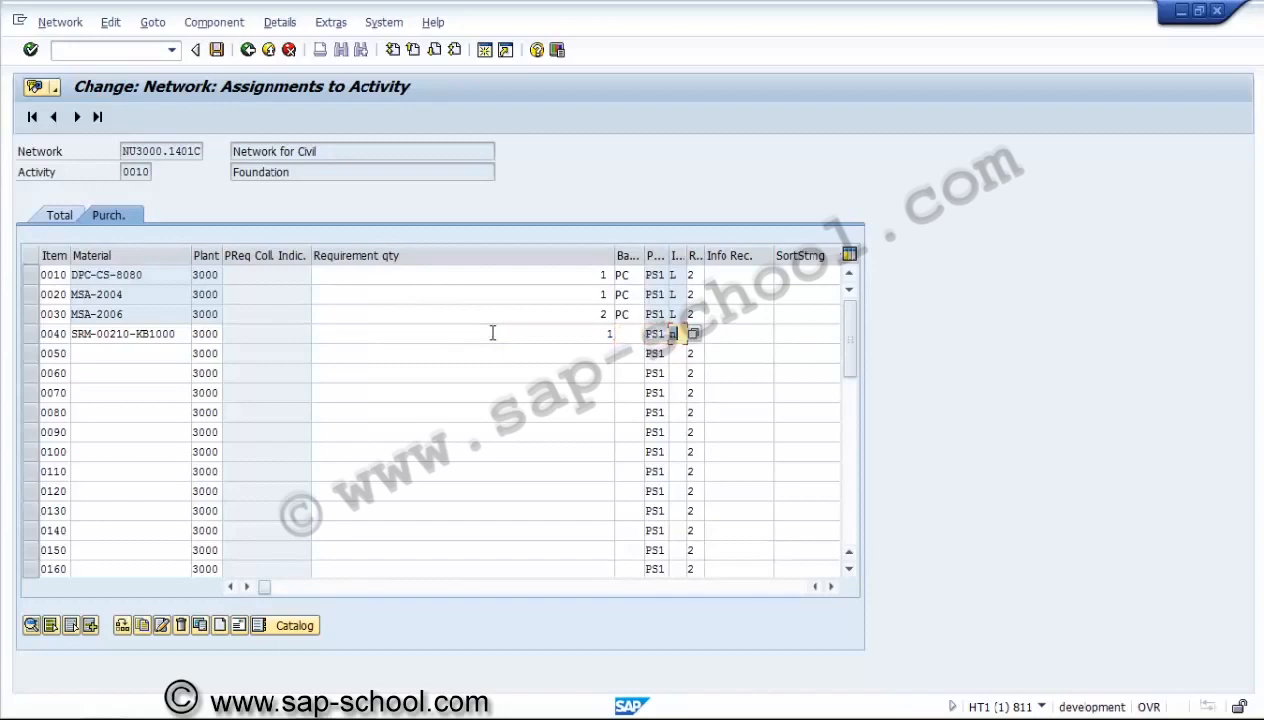
{"action": "key", "text": "Tab"}
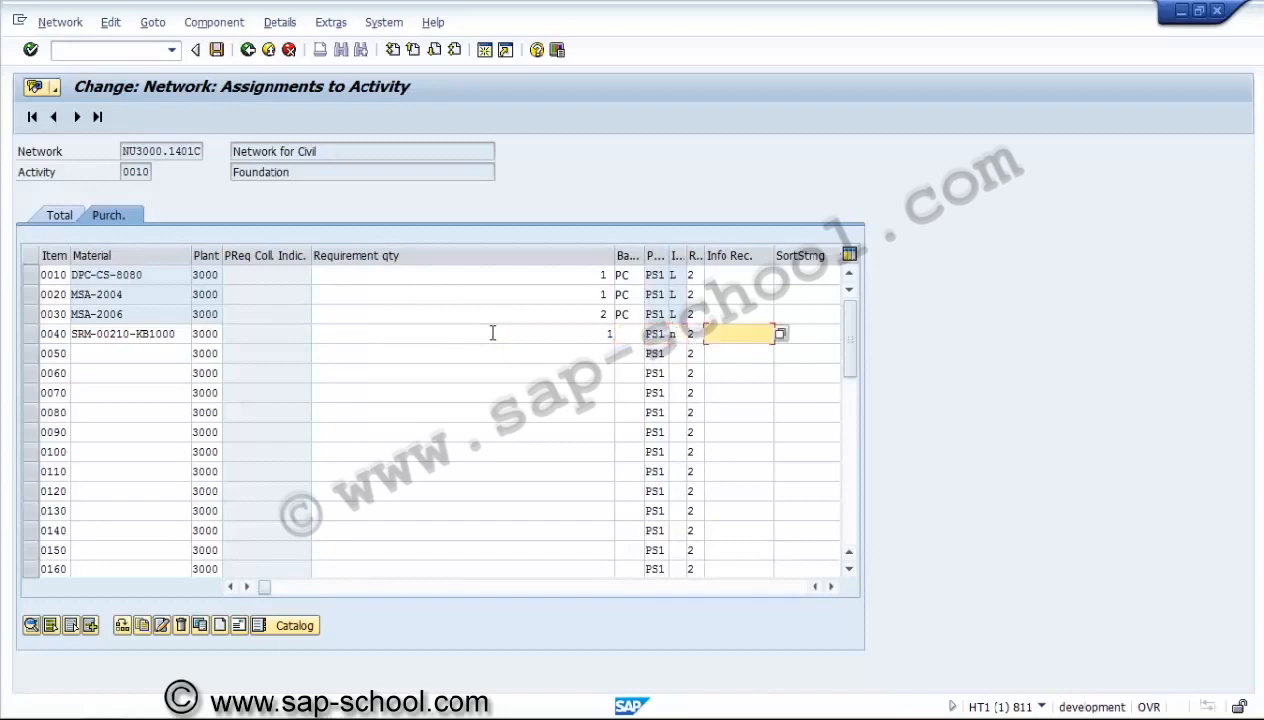
{"action": "key", "text": "Return"}
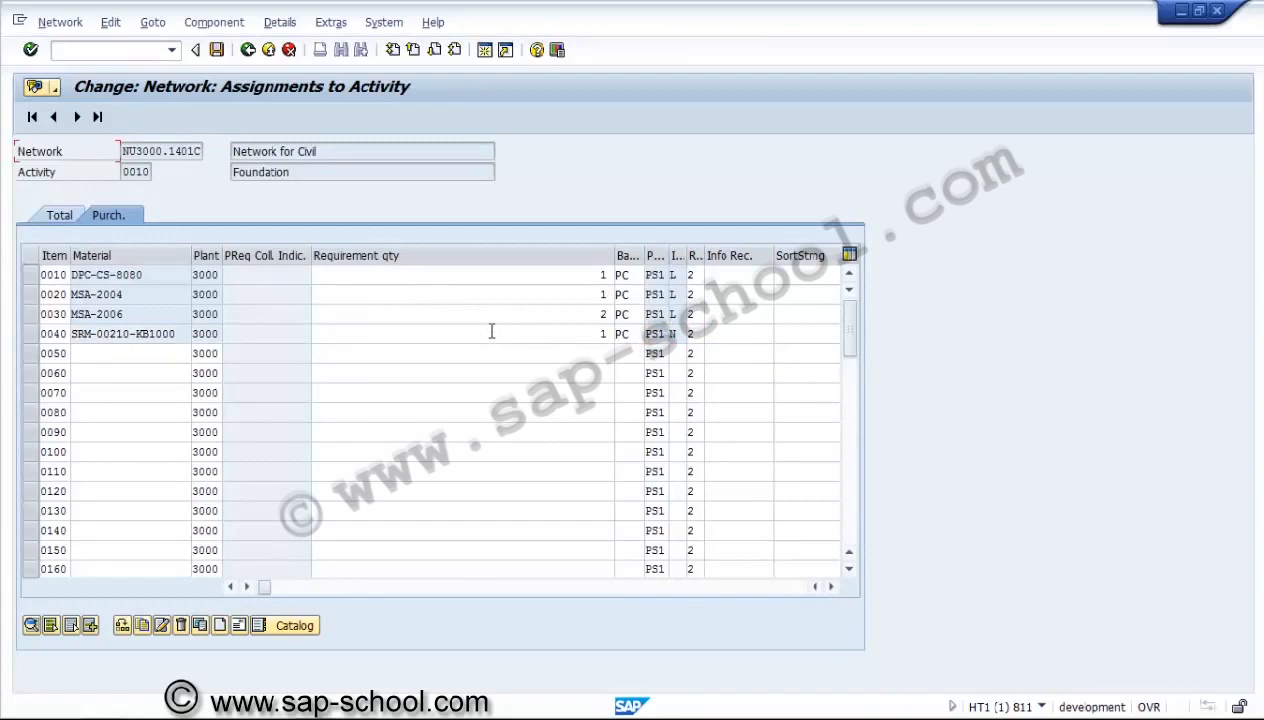
Enter purchasing organization 3000 for component SRM-00210-KB1000 in item 0040.
{"action": "left_click", "coordinate": [494, 330]}
{"action": "key", "text": "Tab"}
{"action": "key", "text": "Tab"}
{"action": "key", "text": "Tab"}
{"action": "key", "text": "Tab"}
{"action": "key", "text": "Tab"}
{"action": "key", "text": "Tab"}
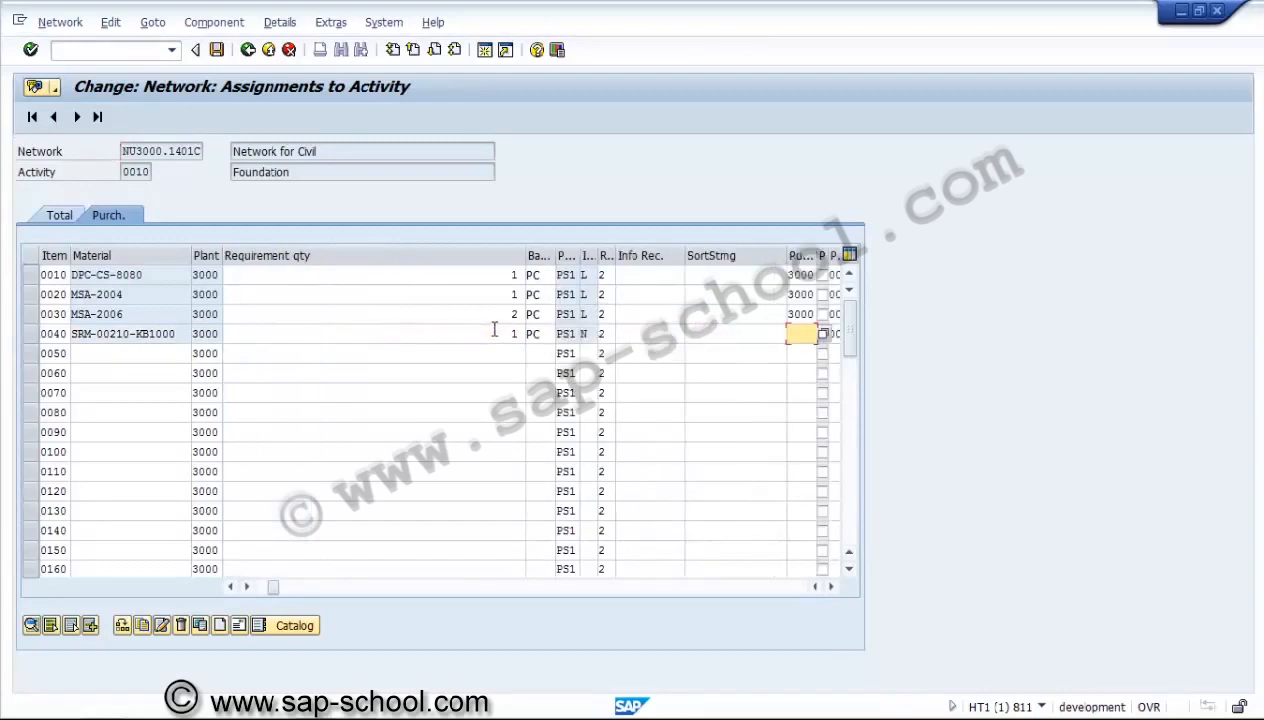
{"action": "type", "text": "3000"}
{"action": "key", "text": "Tab"}
Set the requirement date of component SRM-00210-KB1000 to 15.05.2014 and confirm the change.
{"action": "key", "text": "Tab"}
{"action": "key", "text": "Tab"}
{"action": "key", "text": "Tab"}
{"action": "key", "text": "Tab"}
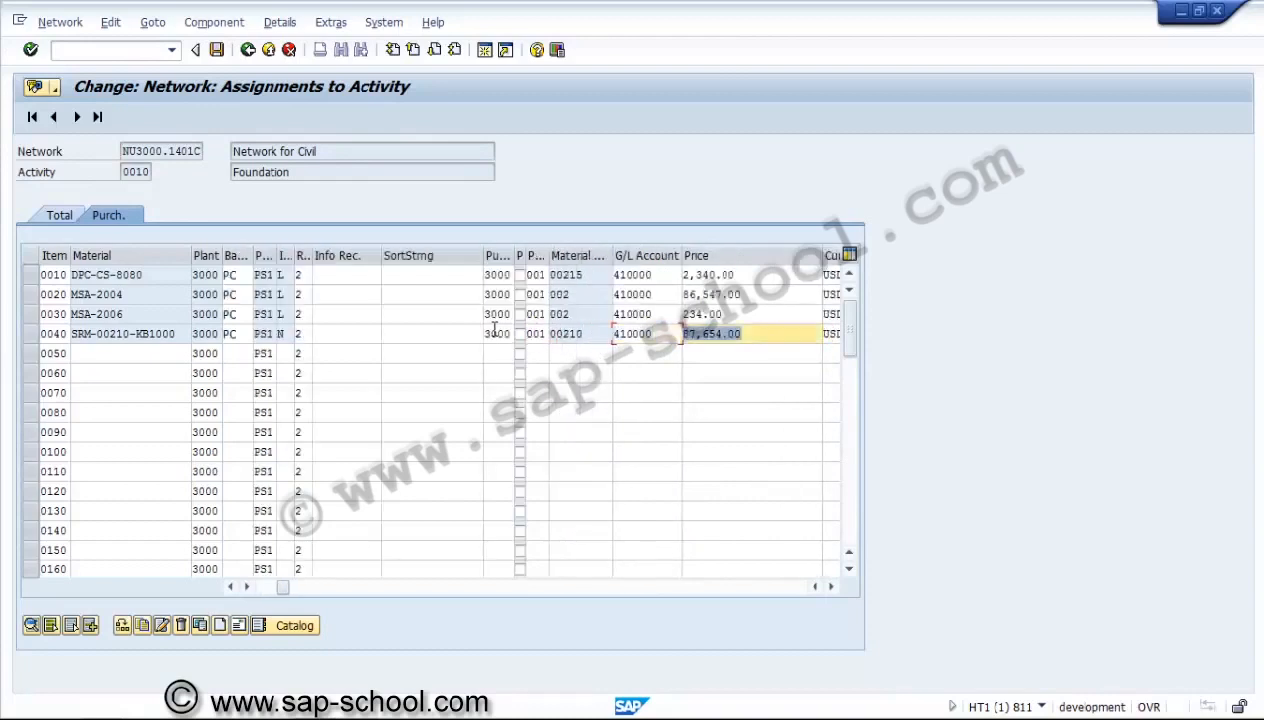
{"action": "key", "text": "Tab"}
{"action": "key", "text": "Tab"}
{"action": "key", "text": "Tab"}
{"action": "key", "text": "Tab"}
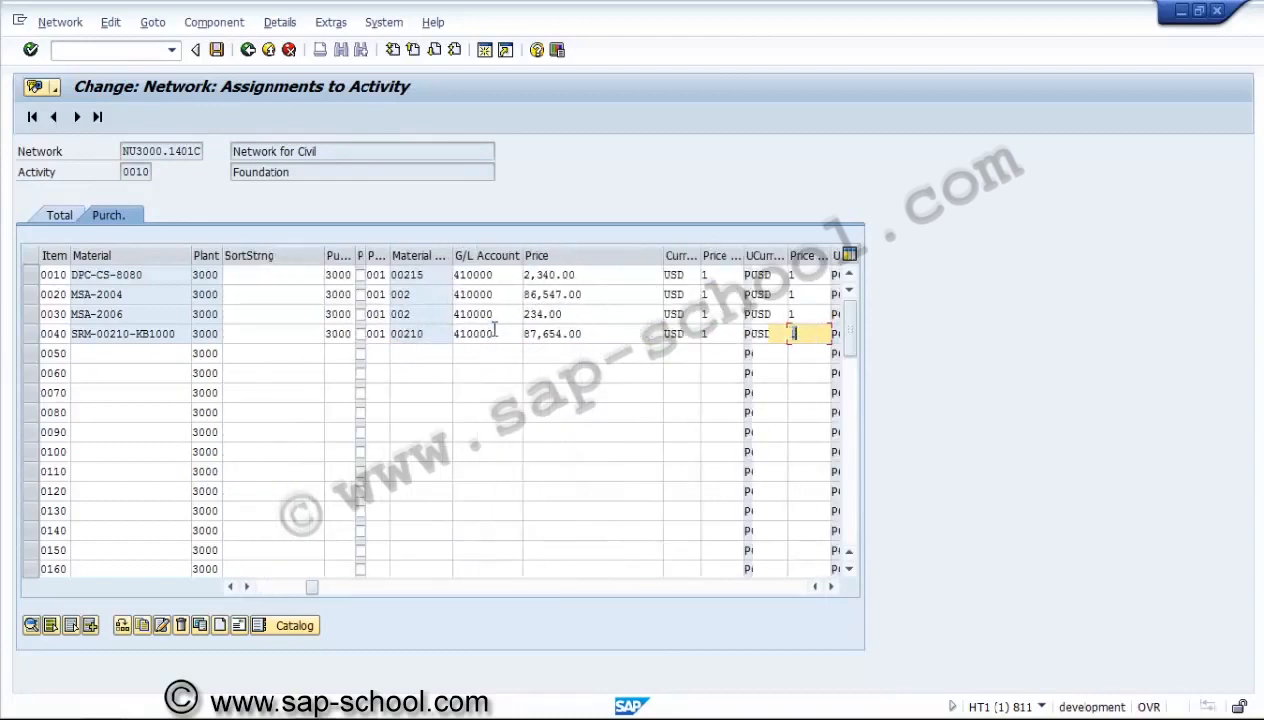
{"action": "key", "text": "Tab"}
{"action": "key", "text": "Tab"}
{"action": "key", "text": "Tab"}
{"action": "key", "text": "Tab"}
{"action": "key", "text": "Tab"}
{"action": "key", "text": "Tab"}
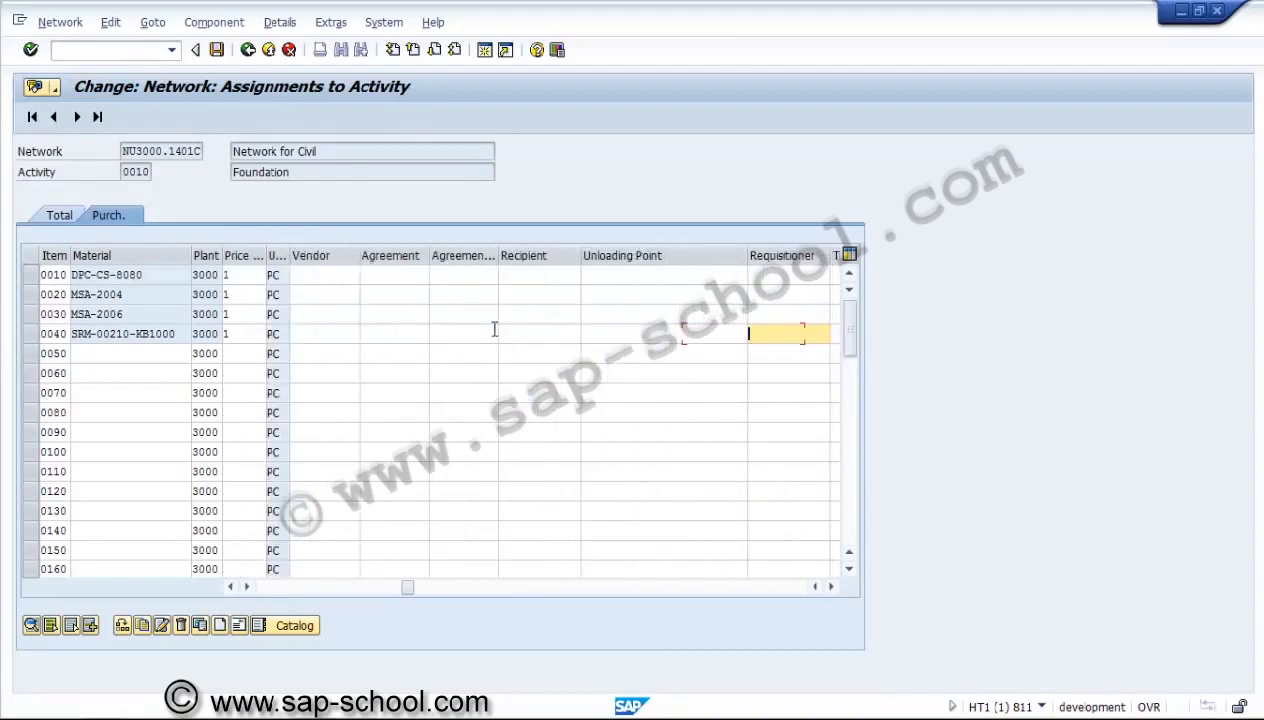
{"action": "key", "text": "Tab"}
{"action": "key", "text": "Tab"}
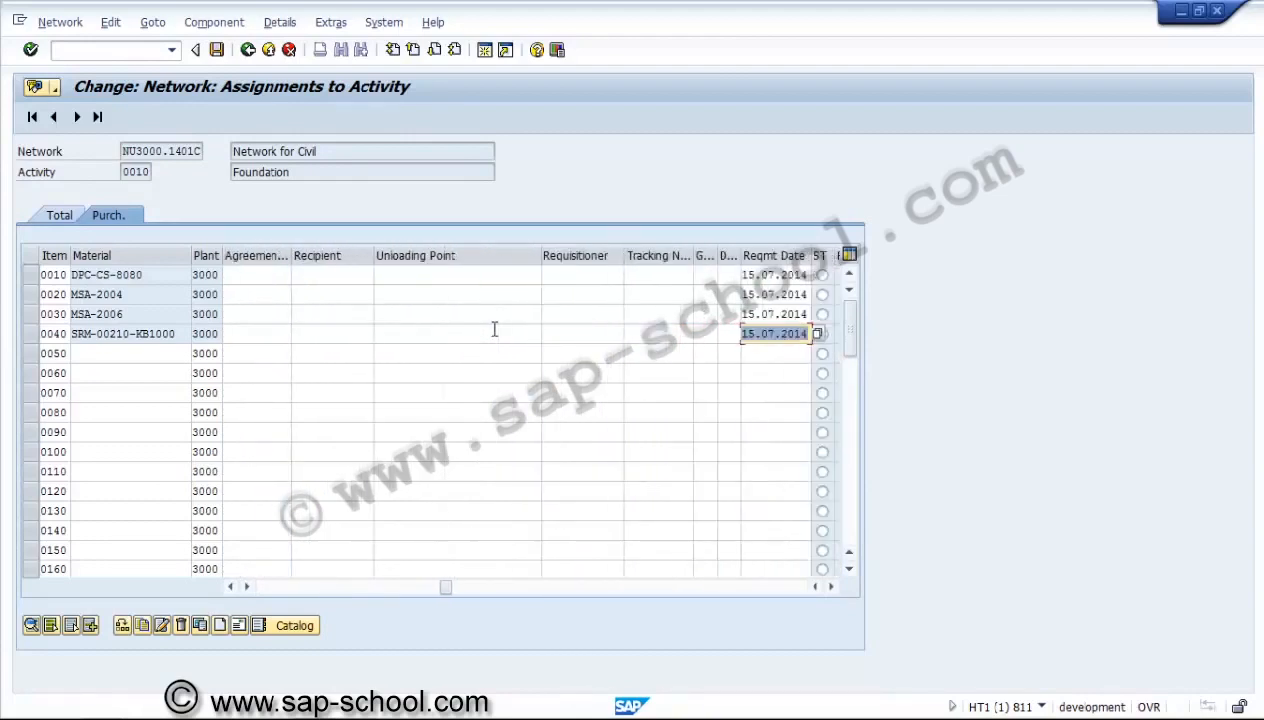
{"action": "key", "text": "Tab"}
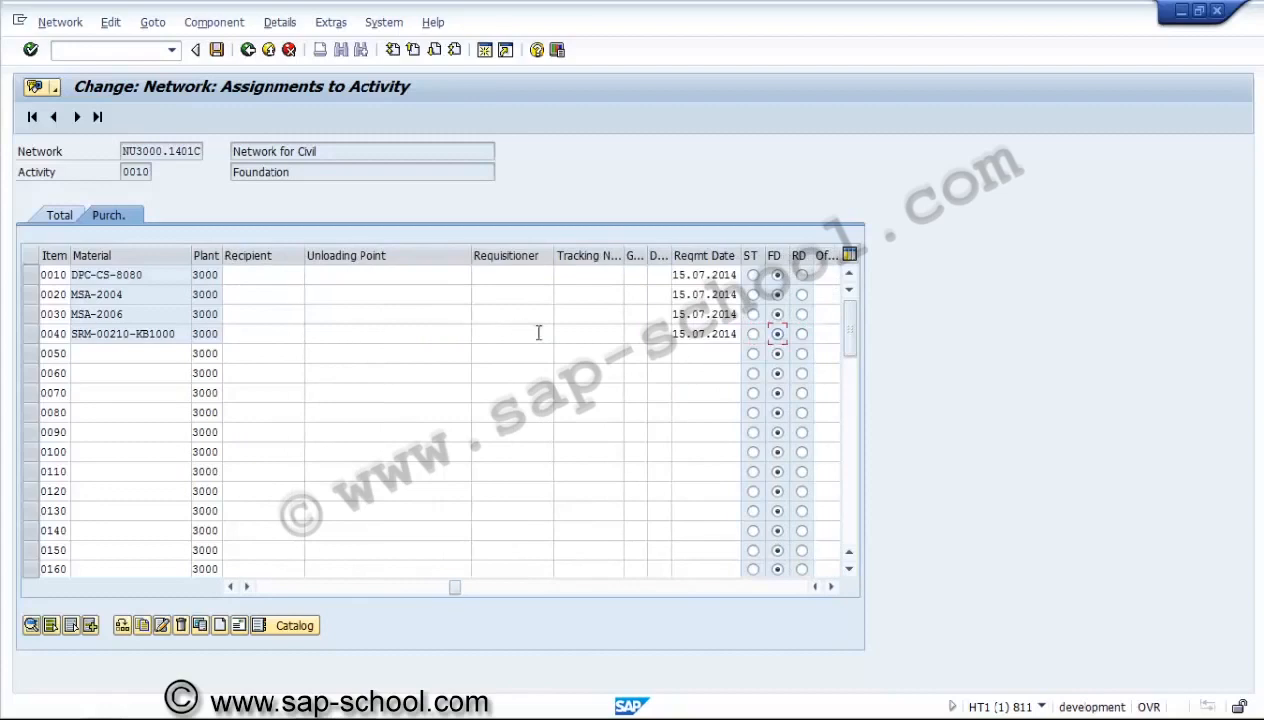
{"action": "left_click", "coordinate": [700, 336]}
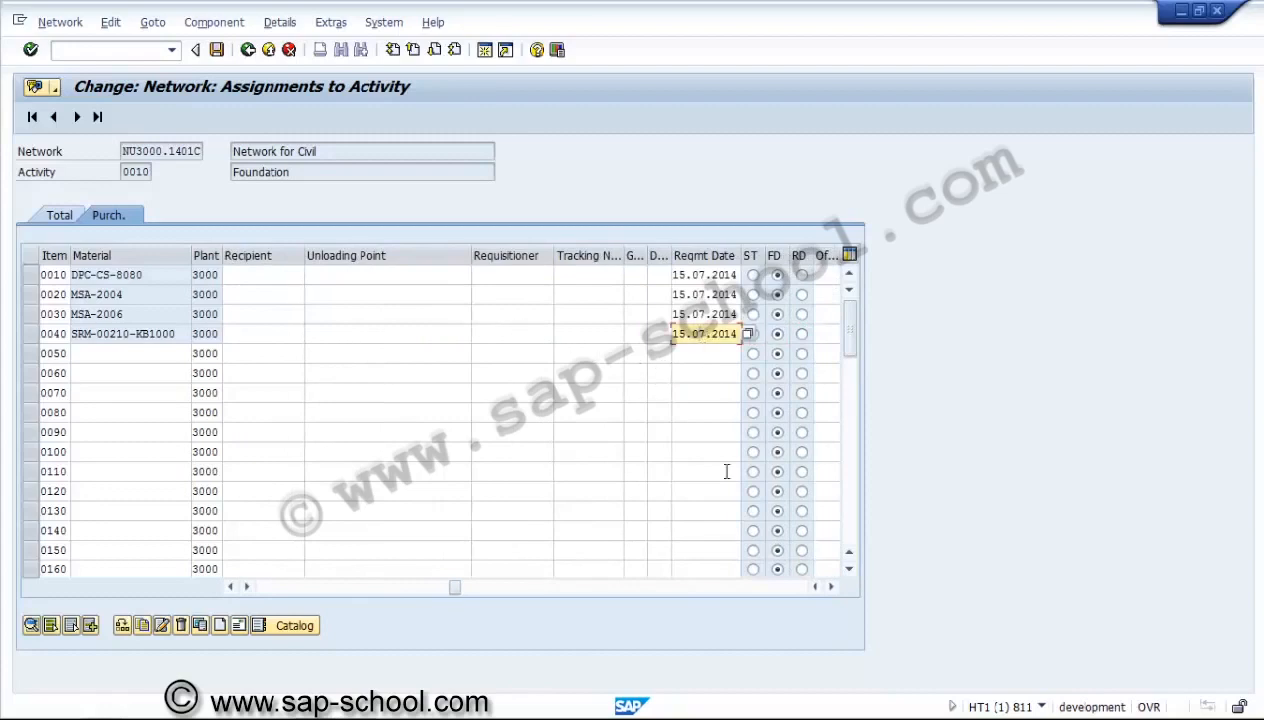
{"action": "key", "text": "Return"}
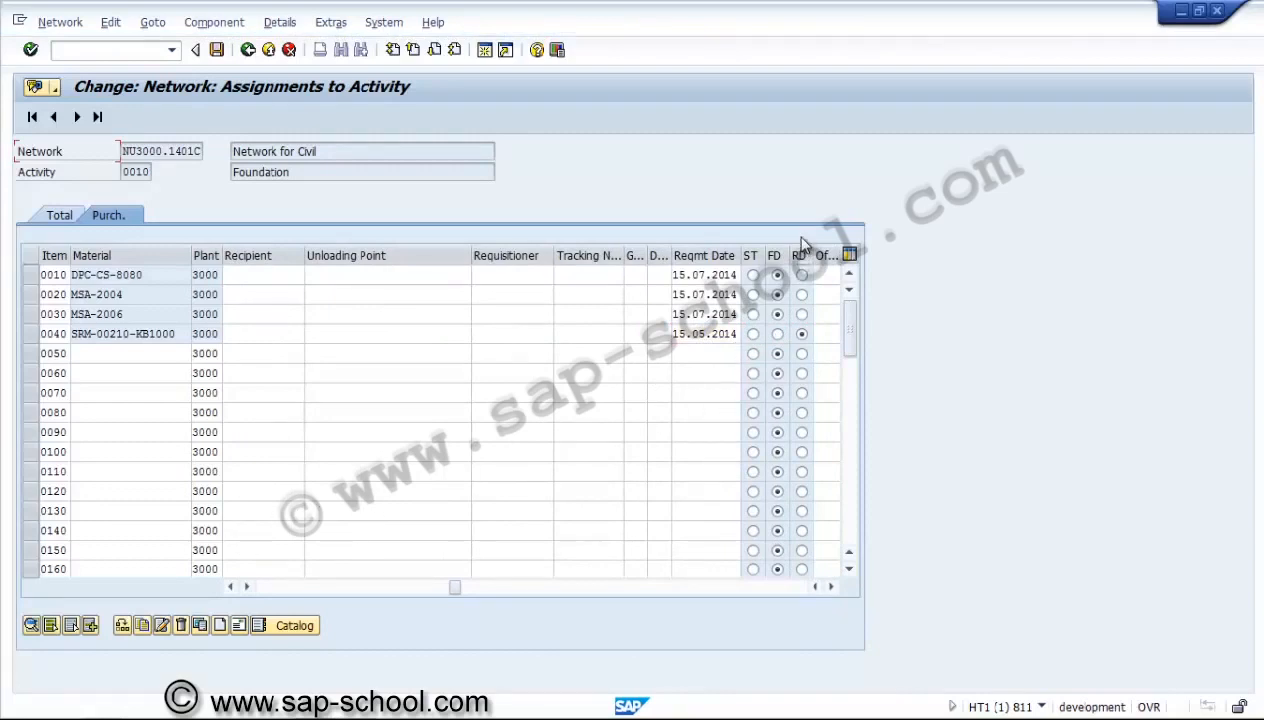
Create component item 0050 without a material number, with requirement quantity 5, unit EA and item category N.
{"action": "left_click", "coordinate": [272, 587]}
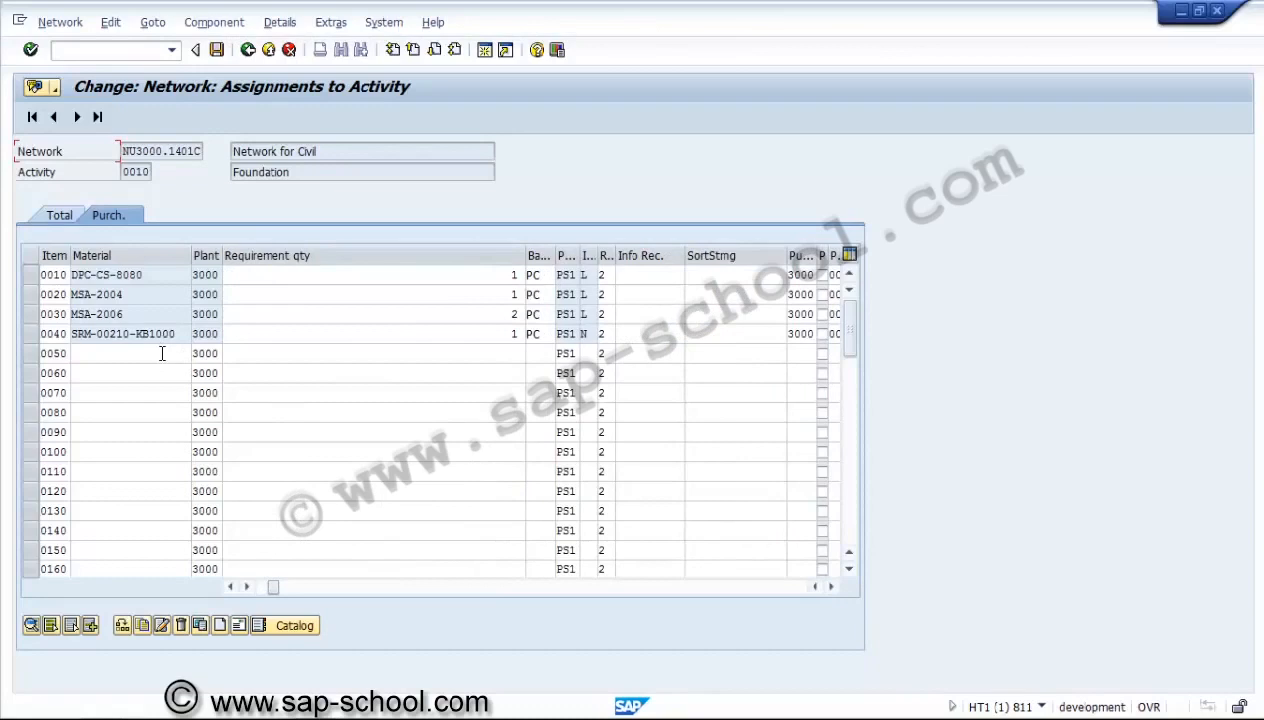
{"action": "left_click", "coordinate": [231, 587]}
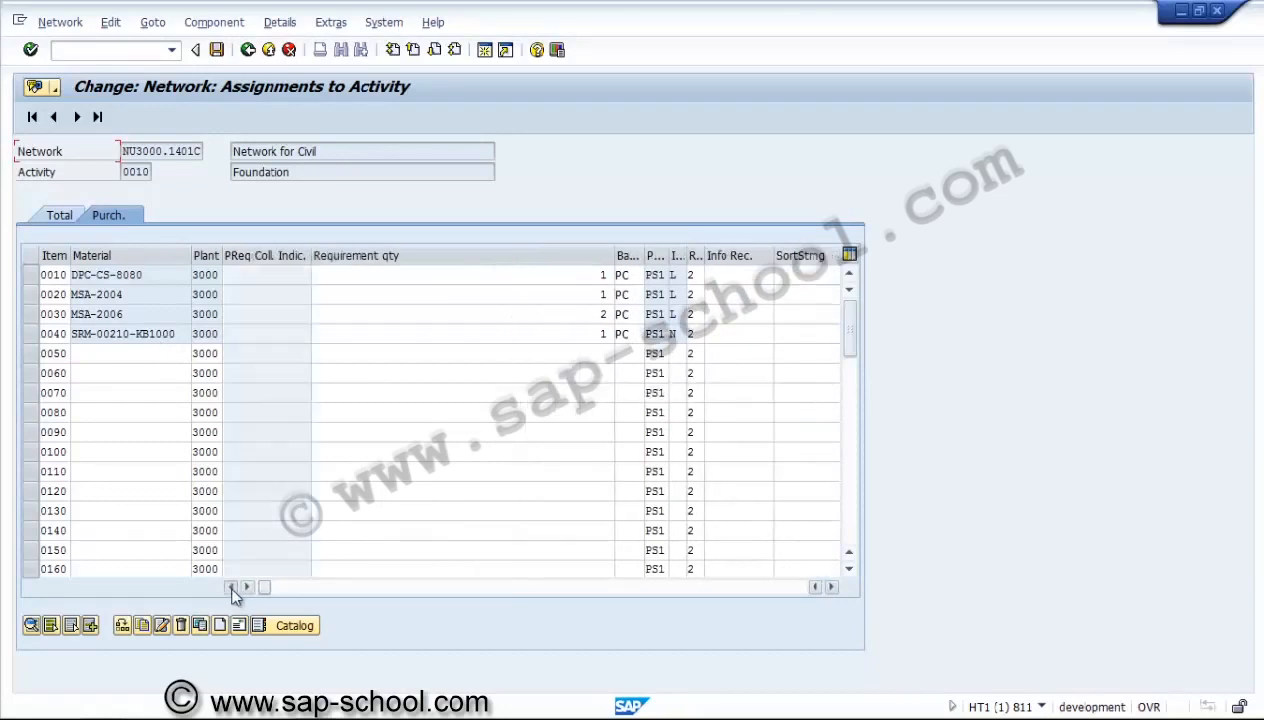
{"action": "left_click", "coordinate": [176, 354]}
{"action": "left_click", "coordinate": [334, 354]}
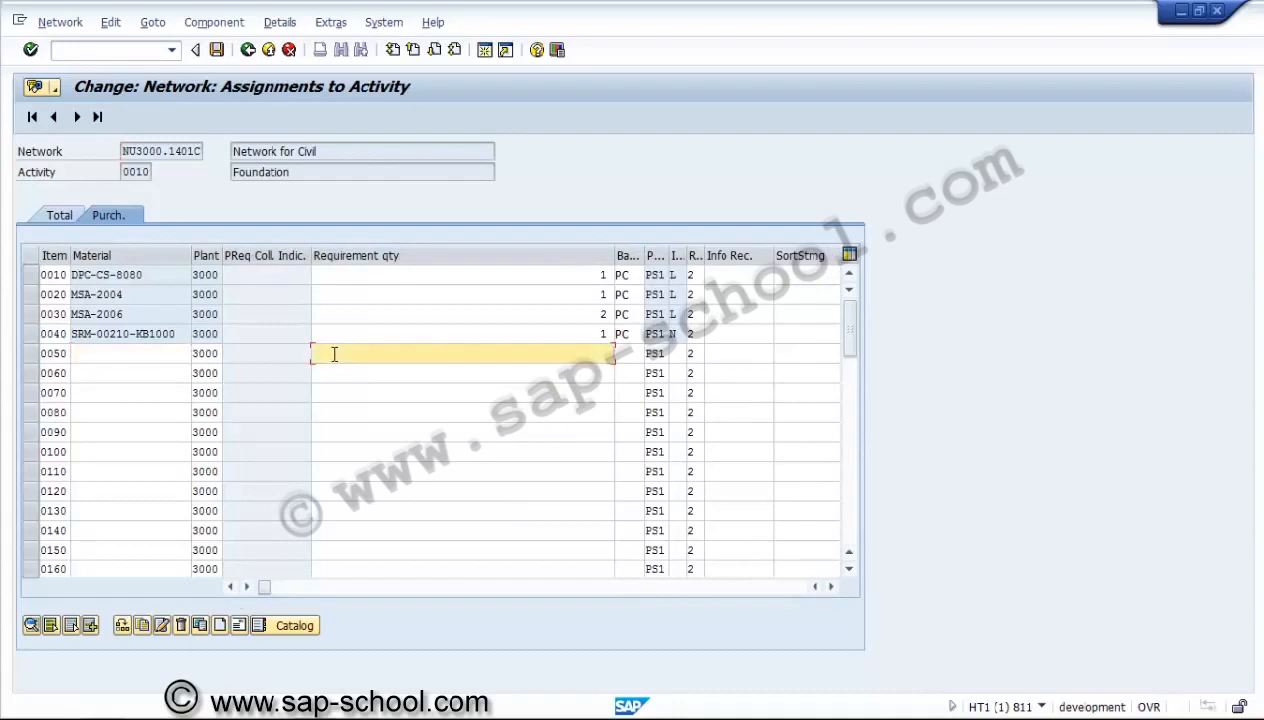
{"action": "key", "text": "Tab"}
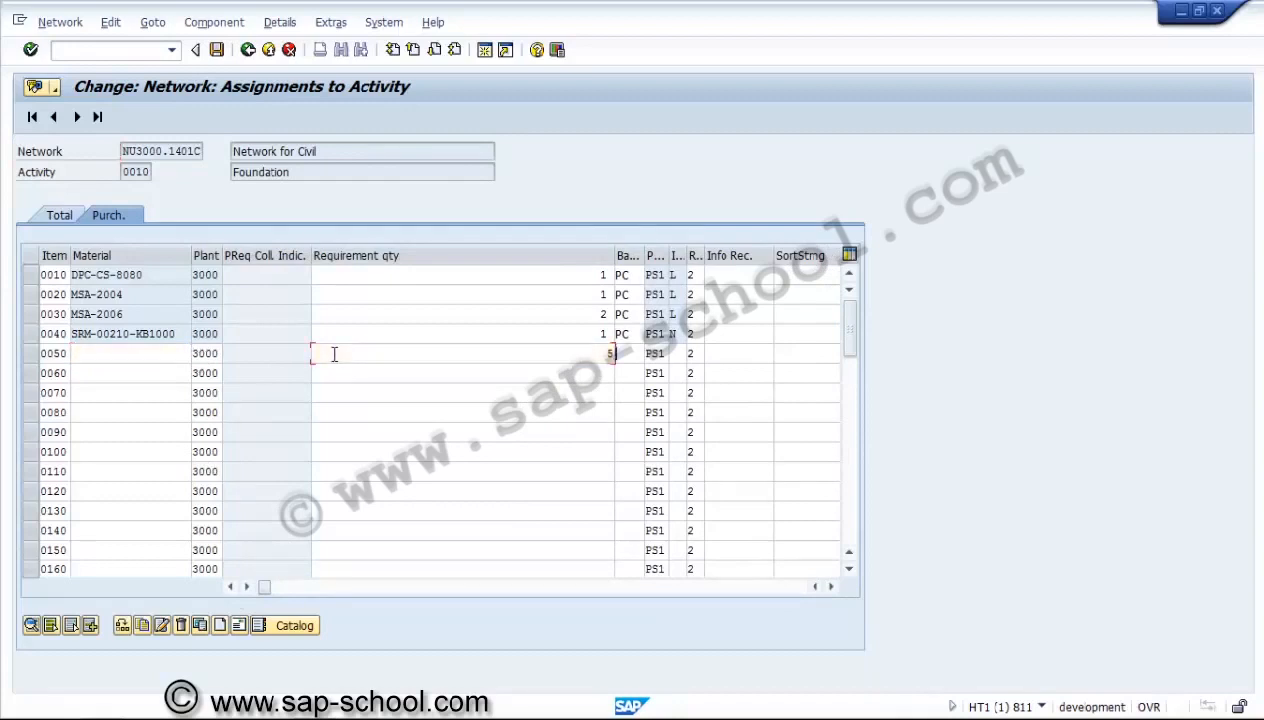
{"action": "type", "text": "ea"}
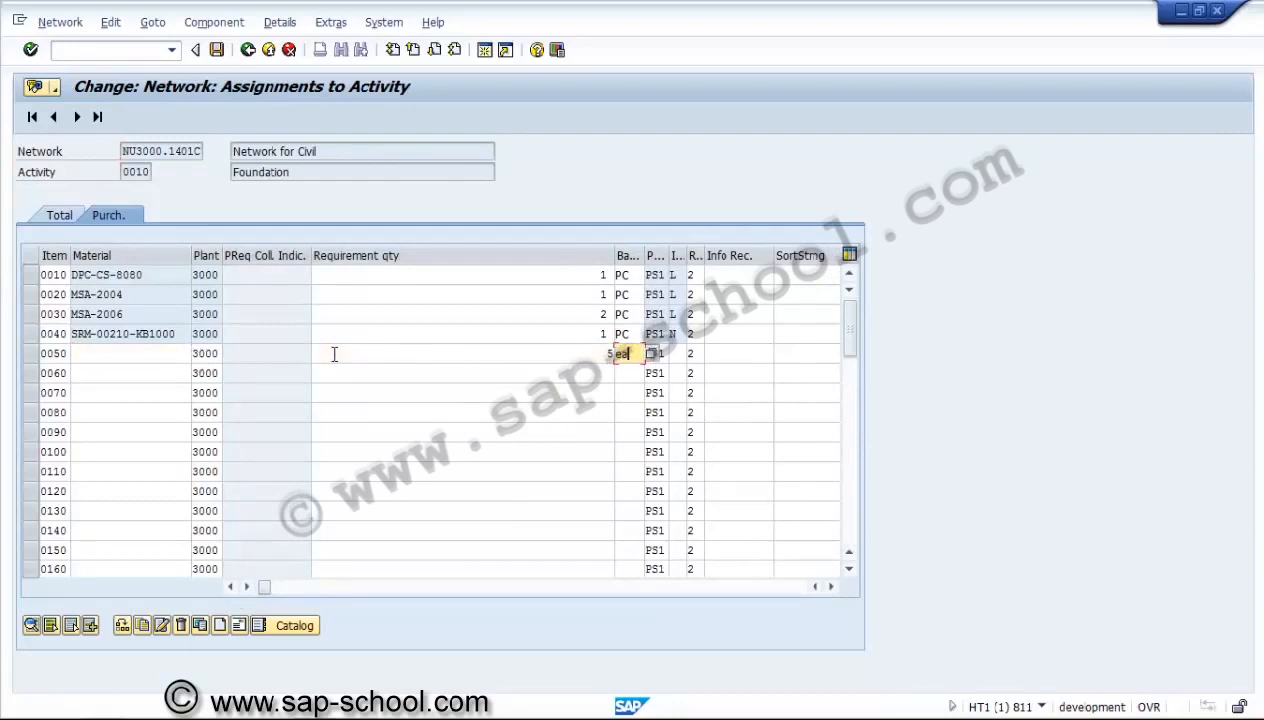
{"action": "key", "text": "Tab"}
{"action": "type", "text": "n"}
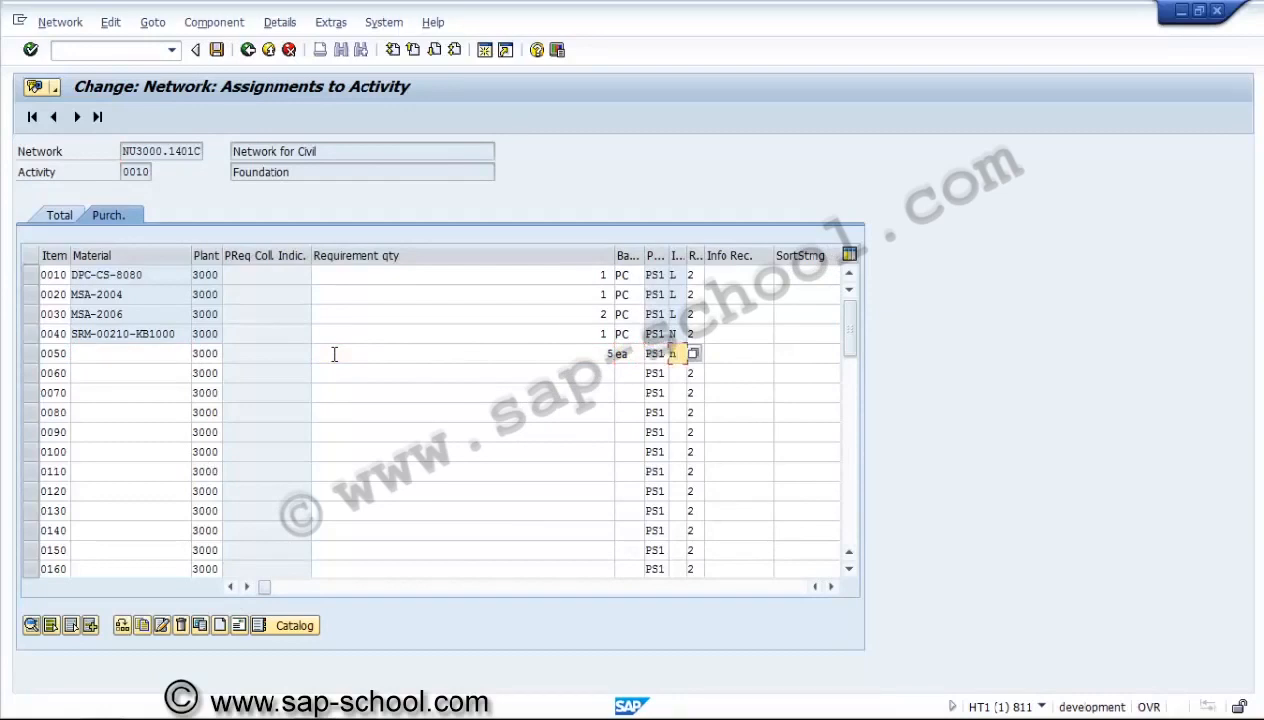
Enter purchasing organization 3000 and purchasing group 002 for component item 0050.
{"action": "key", "text": "Tab"}
{"action": "key", "text": "Tab"}
{"action": "key", "text": "Tab"}
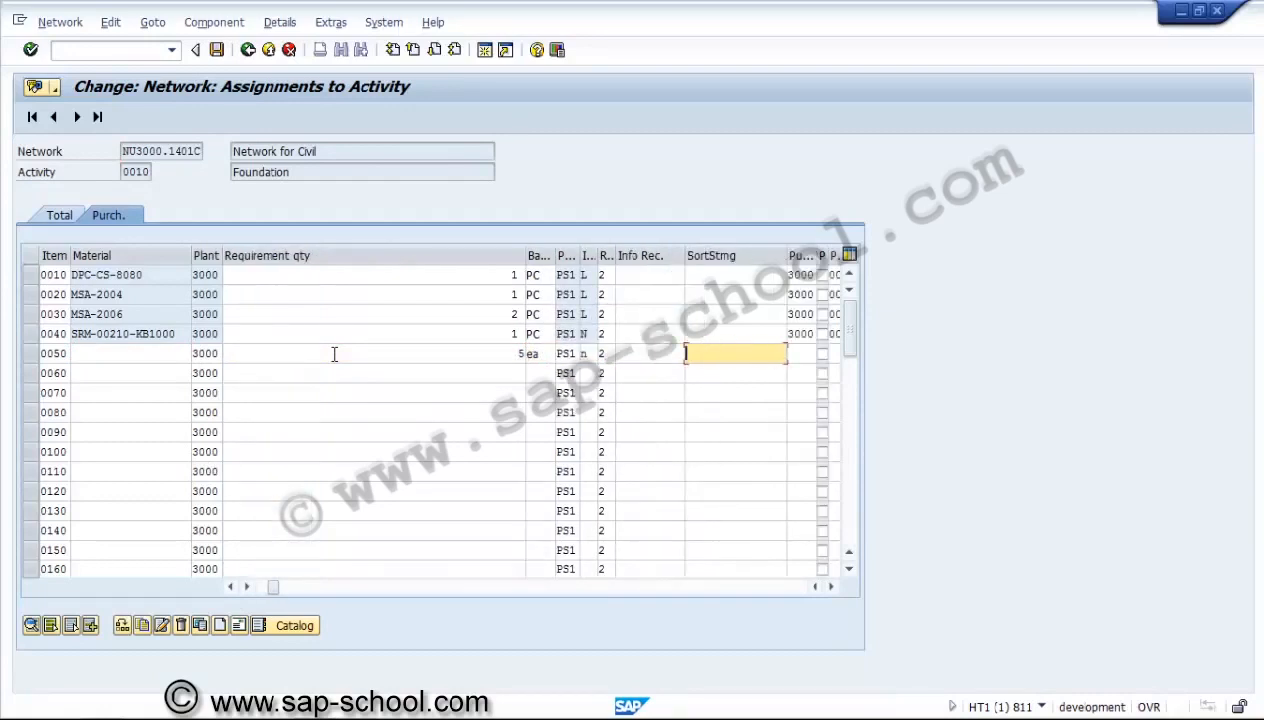
{"action": "key", "text": "Tab"}
{"action": "type", "text": "3"}
{"action": "type", "text": "000"}
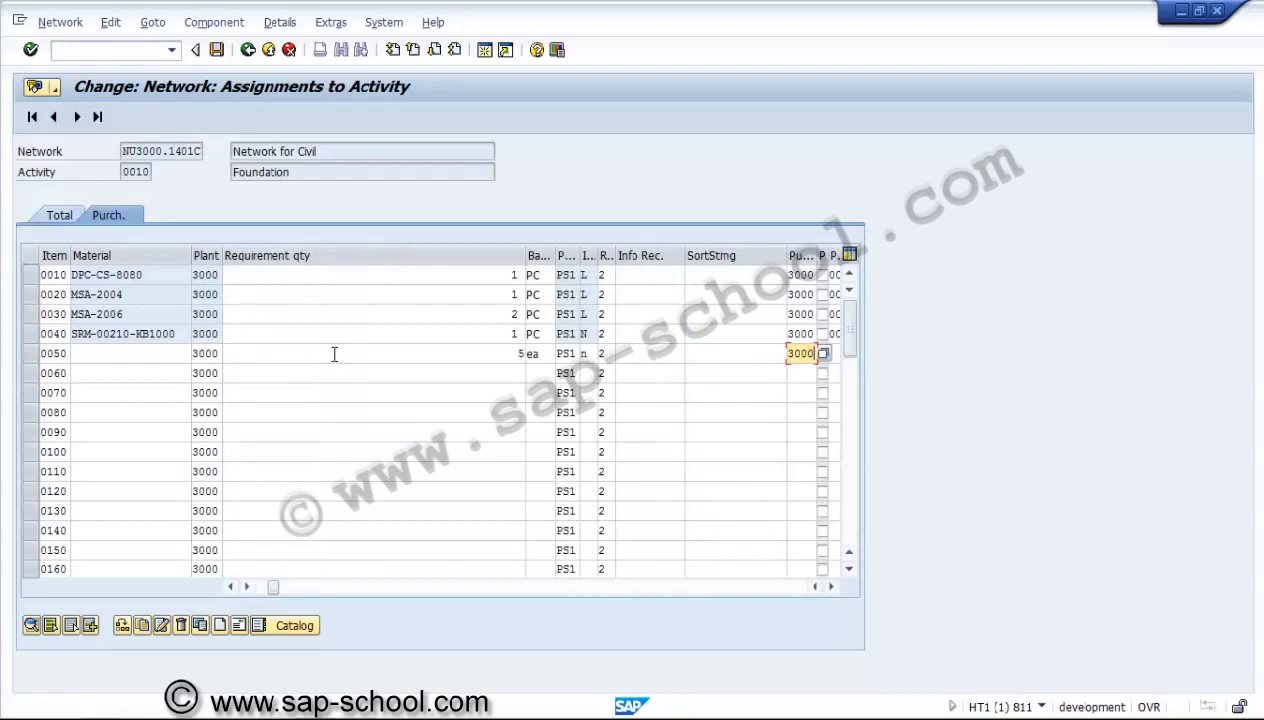
{"action": "key", "text": "Tab"}
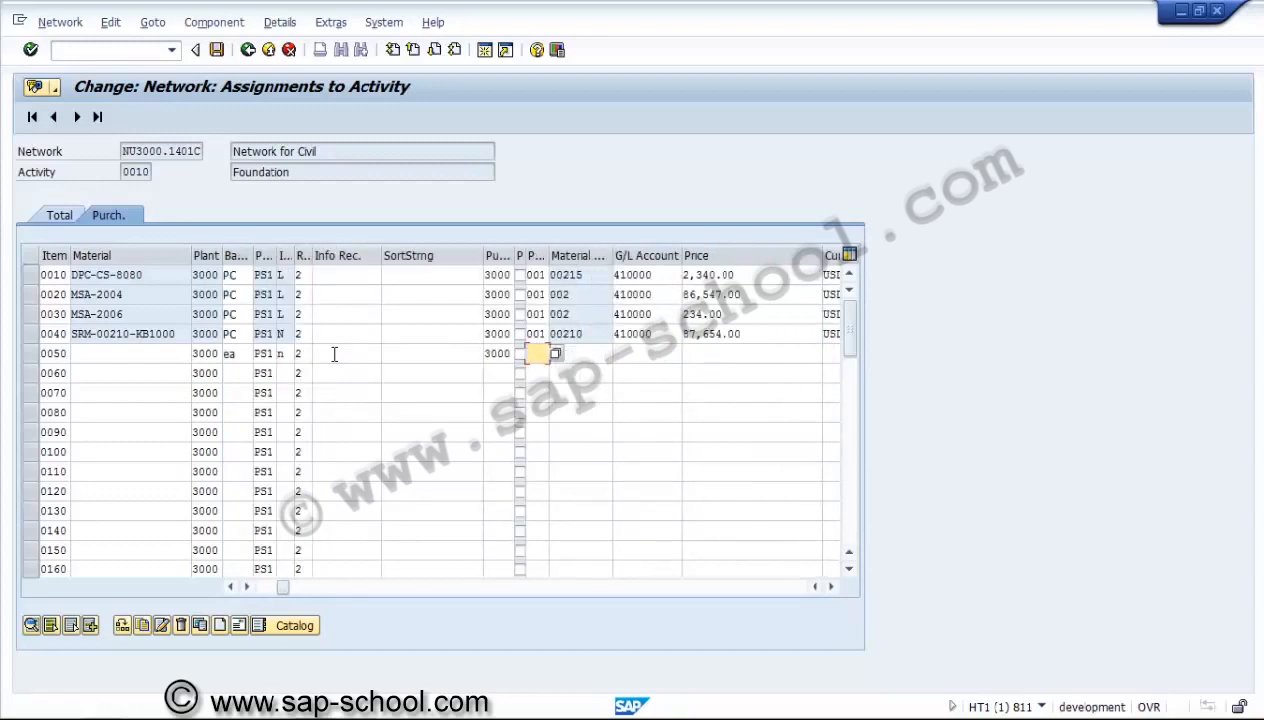
{"action": "type", "text": "002"}
{"action": "key", "text": "Tab"}
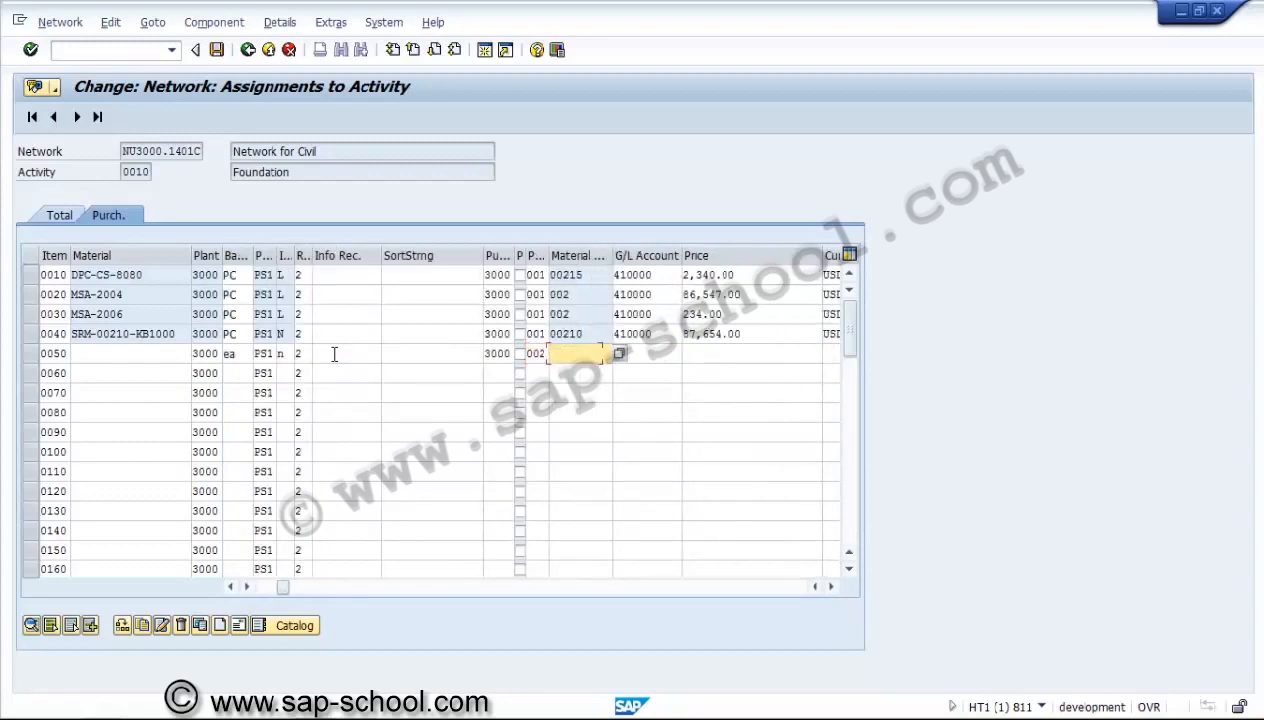
Enter material group 00215 and G/L account 410000 for component item 0050.
{"action": "type", "text": "00215"}
{"action": "key", "text": "Tab"}
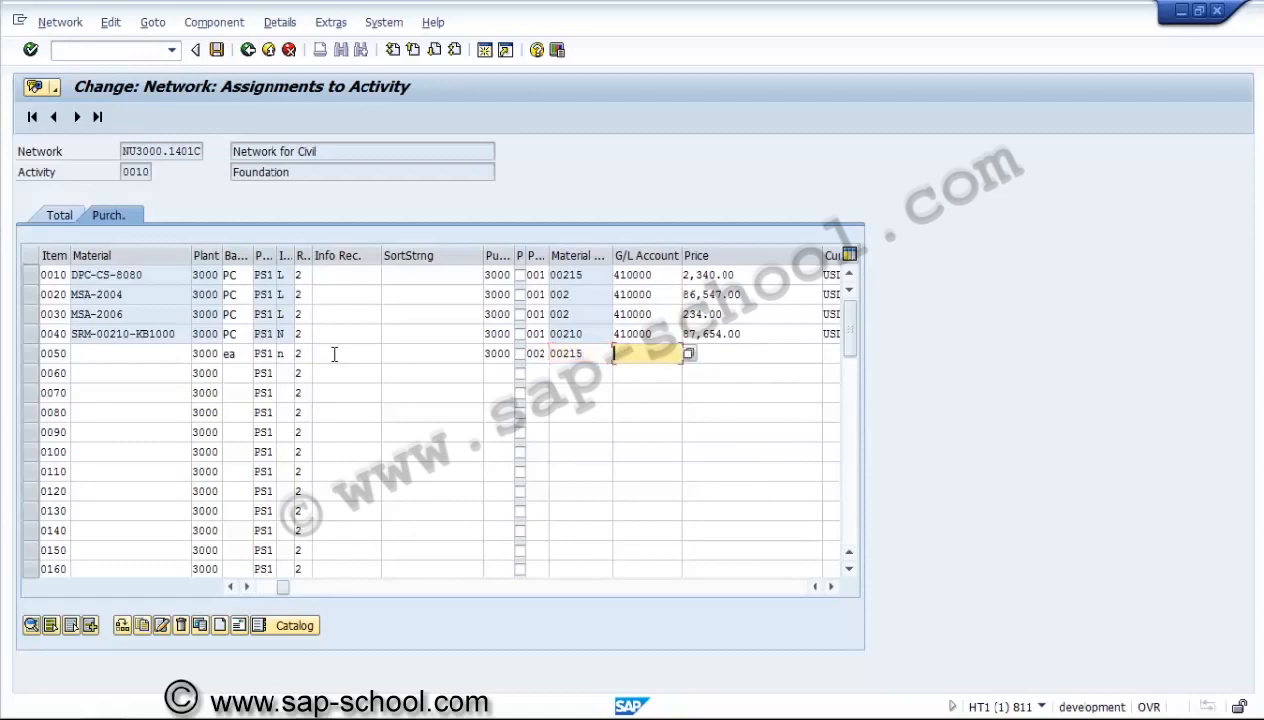
{"action": "type", "text": "410000"}
{"action": "key", "text": "Tab"}
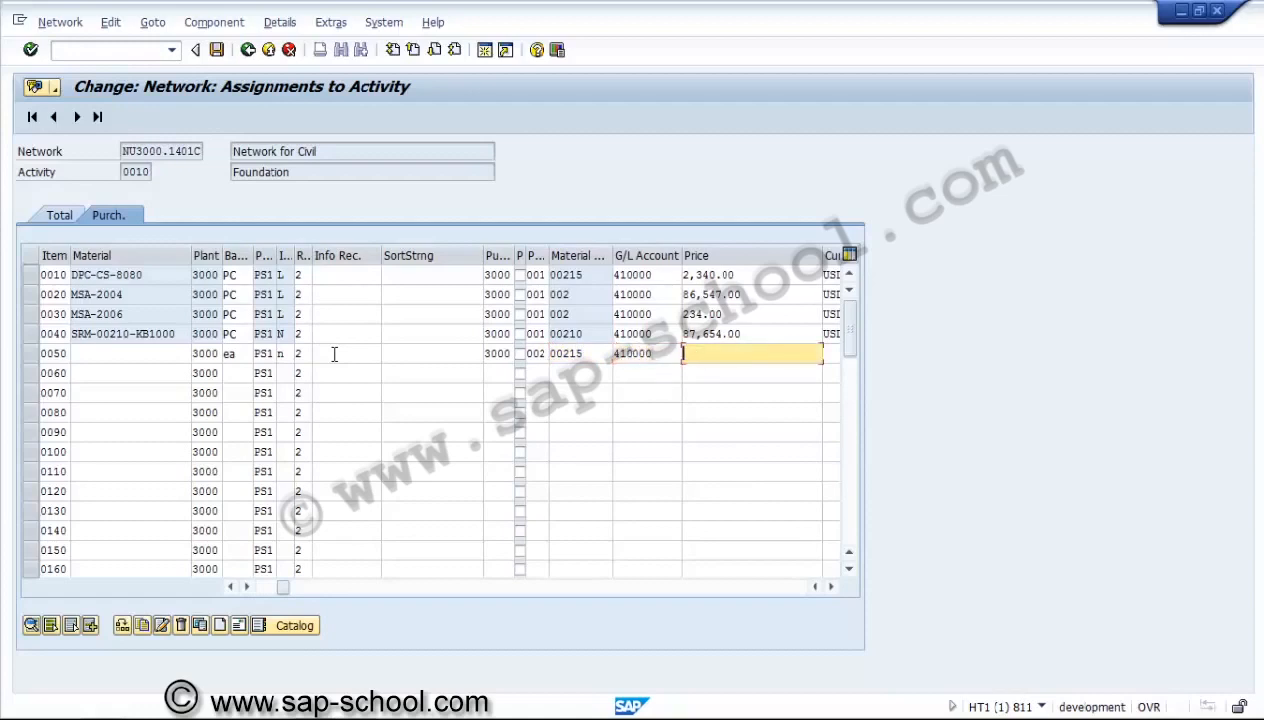
Set the price of component item 0050 to 2343 USD with price unit 1.
{"action": "type", "text": "2343"}
{"action": "key", "text": "Tab"}
{"action": "type", "text": "usd"}
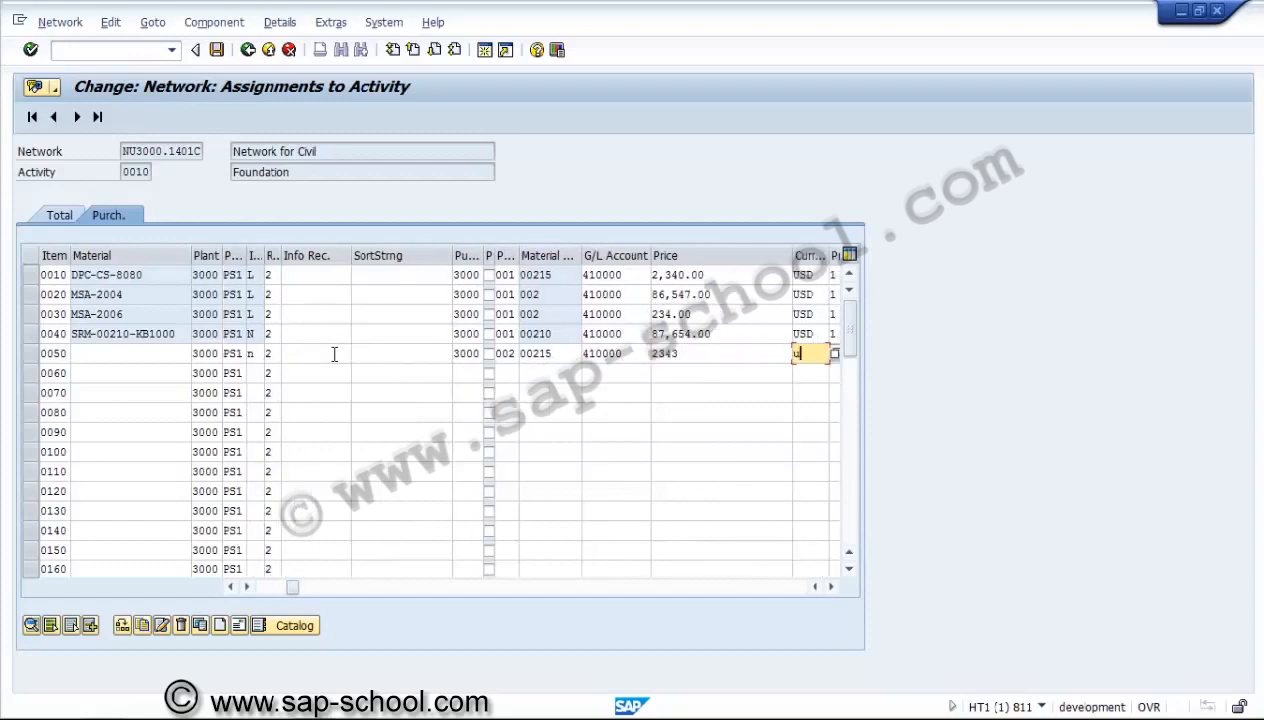
{"action": "key", "text": "Tab"}
{"action": "type", "text": "1"}
{"action": "key", "text": "Tab"}
{"action": "key", "text": "Tab"}
{"action": "key", "text": "Tab"}
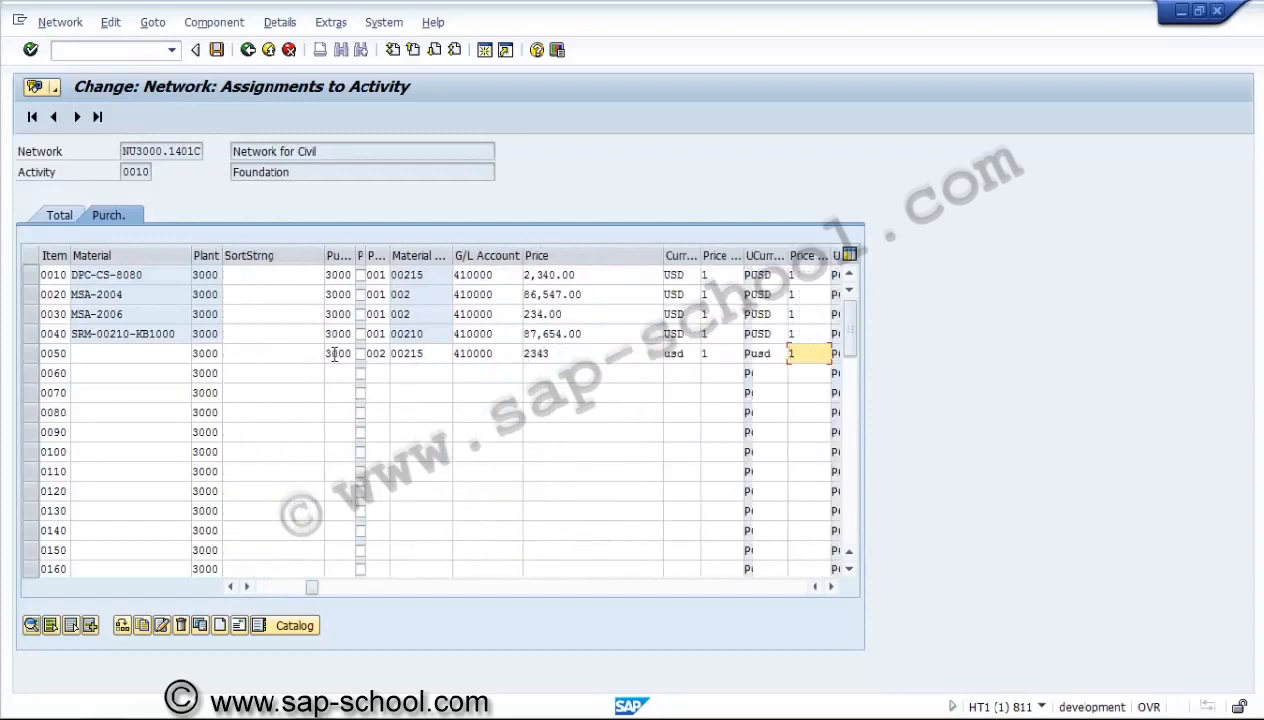
Set the requirement date of component item 0050 to 15.03.2014.
{"action": "key", "text": "Tab"}
{"action": "key", "text": "Tab"}
{"action": "key", "text": "Tab"}
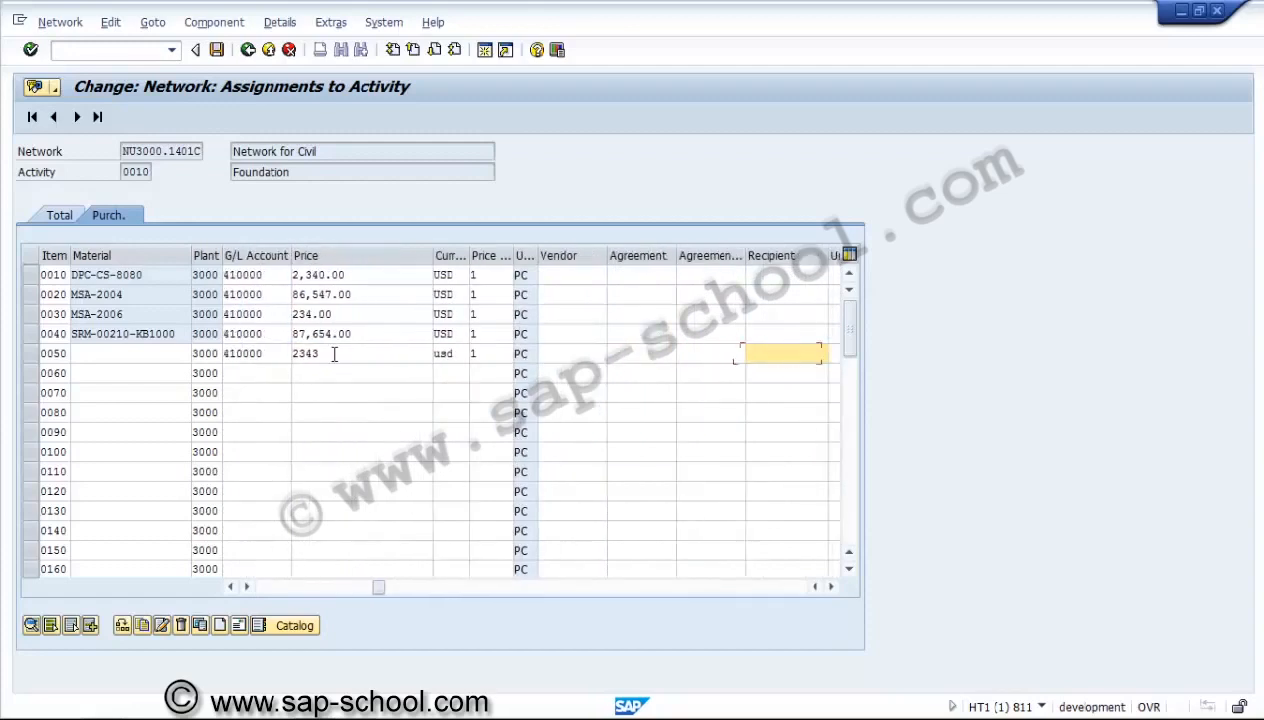
{"action": "key", "text": "Tab"}
{"action": "key", "text": "Tab"}
{"action": "key", "text": "Tab"}
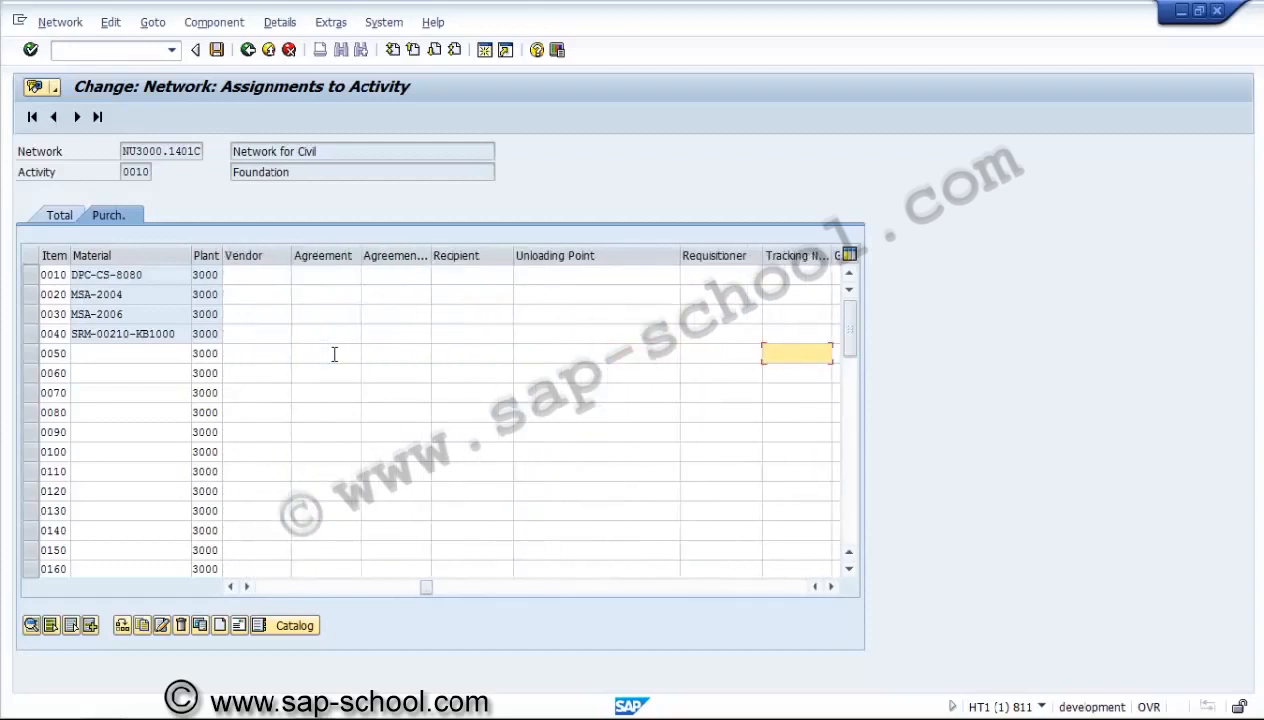
{"action": "key", "text": "Tab"}
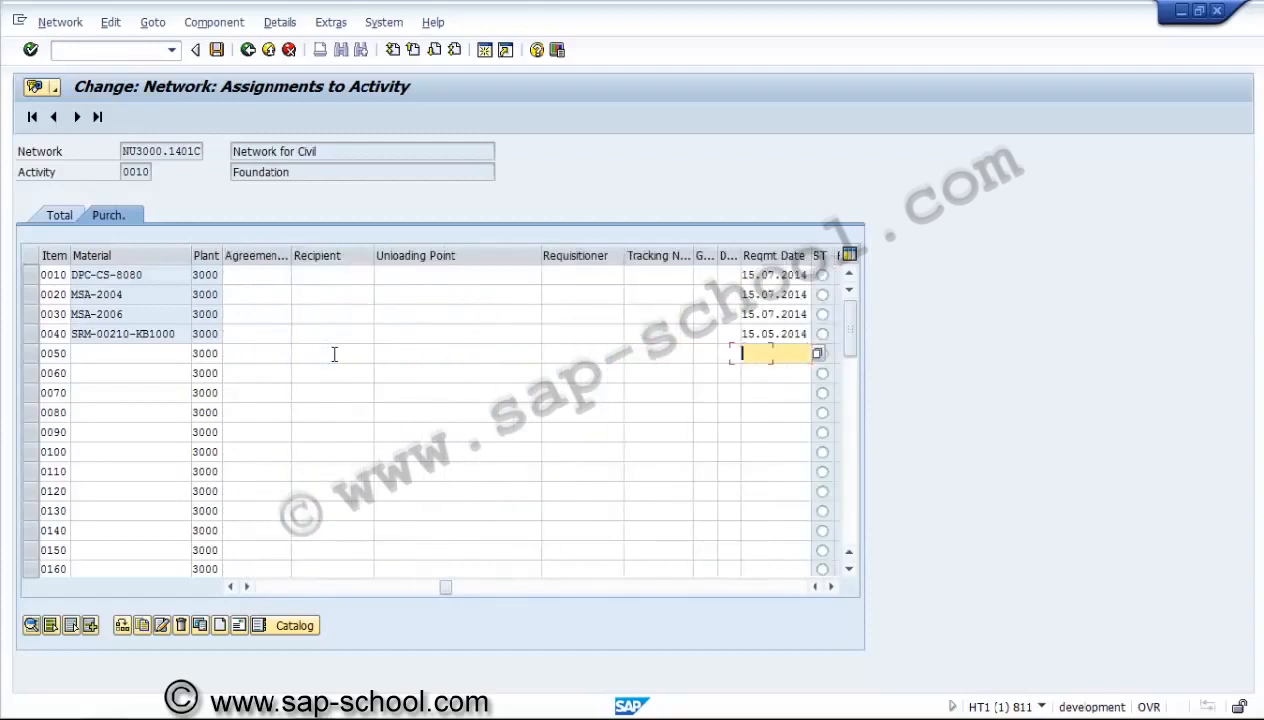
{"action": "type", "text": "15.03.2014"}
{"action": "key", "text": "Tab"}
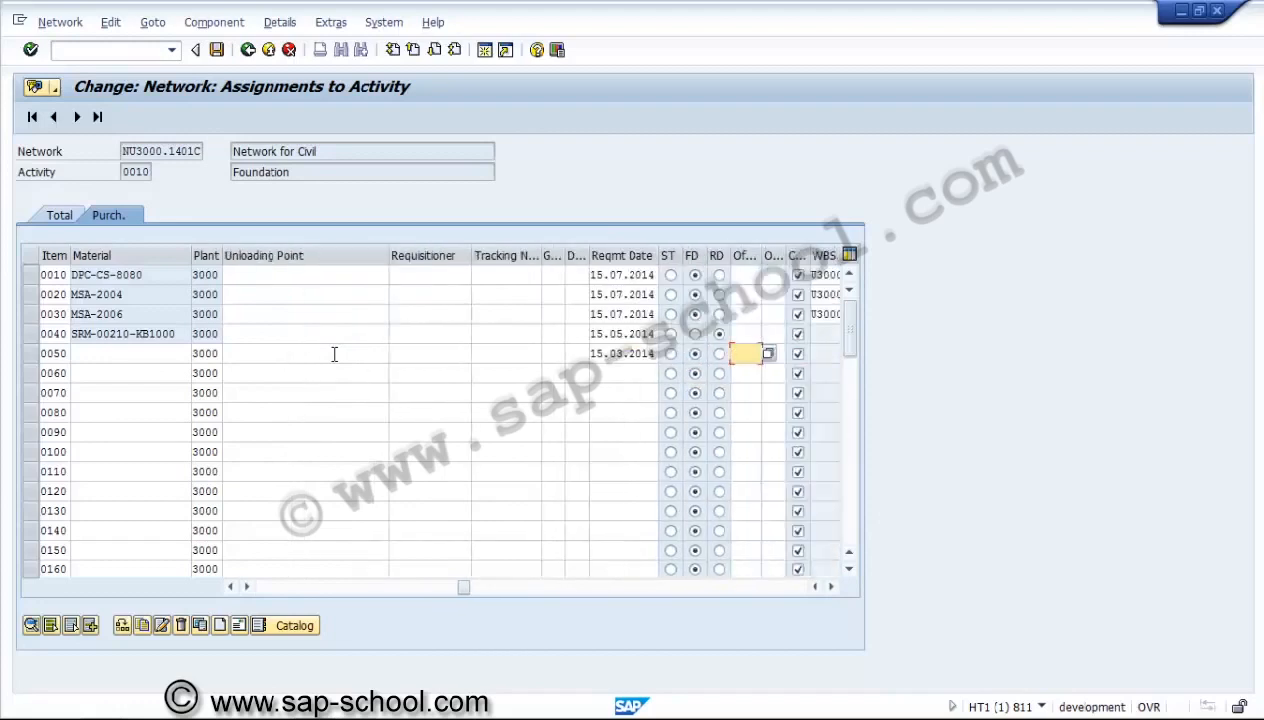
Enter the item text "Non-coded Material1" for component item 0050 and confirm the entries.
{"action": "key", "text": "Tab"}
{"action": "key", "text": "Tab"}
{"action": "key", "text": "Tab"}
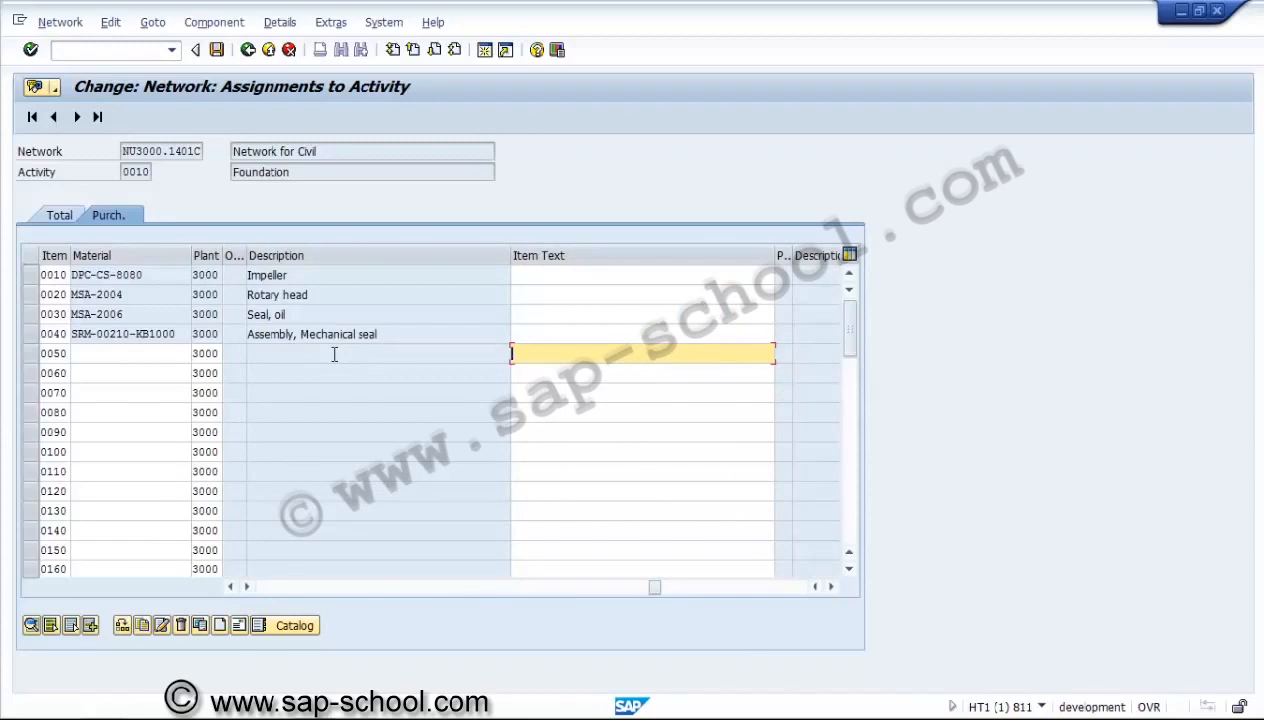
{"action": "type", "text": "Non-coded Material1"}
{"action": "key", "text": "Return"}
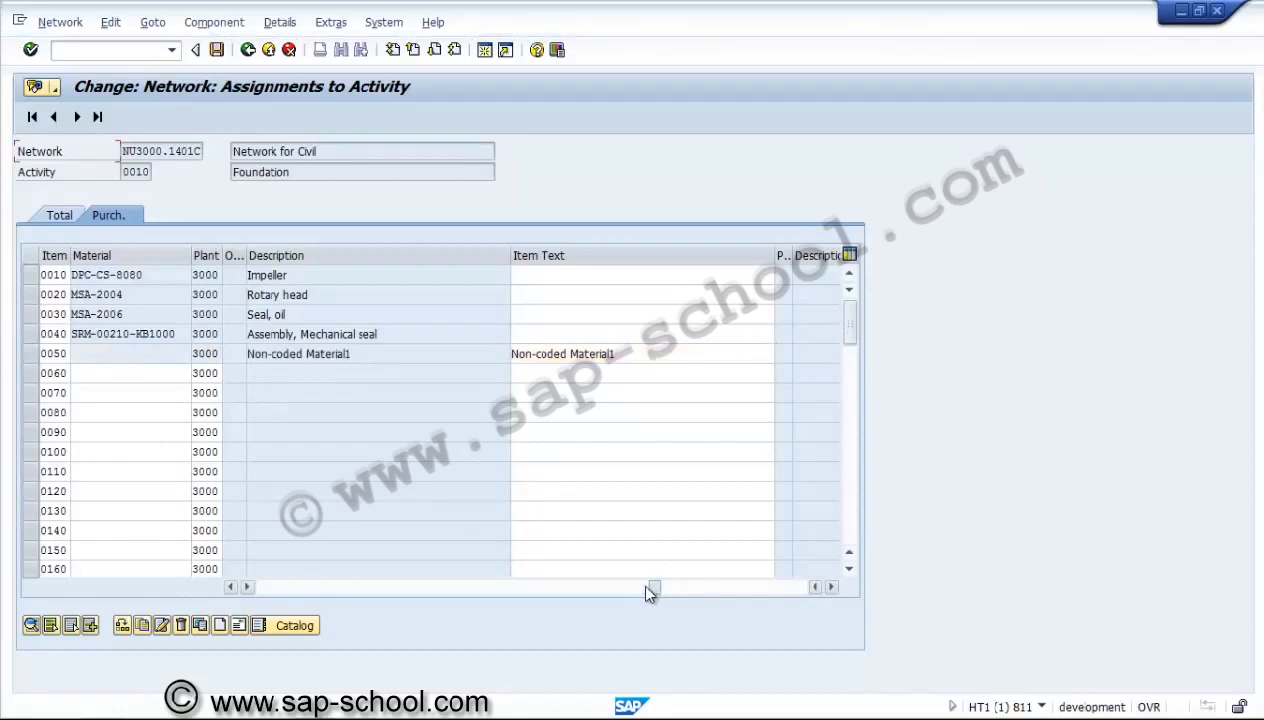
Create component item 0060 without a material number, with requirement quantity 2, unit EA and item category N.
{"action": "left_click_drag", "start_coordinate": [655, 590], "coordinate": [255, 585]}
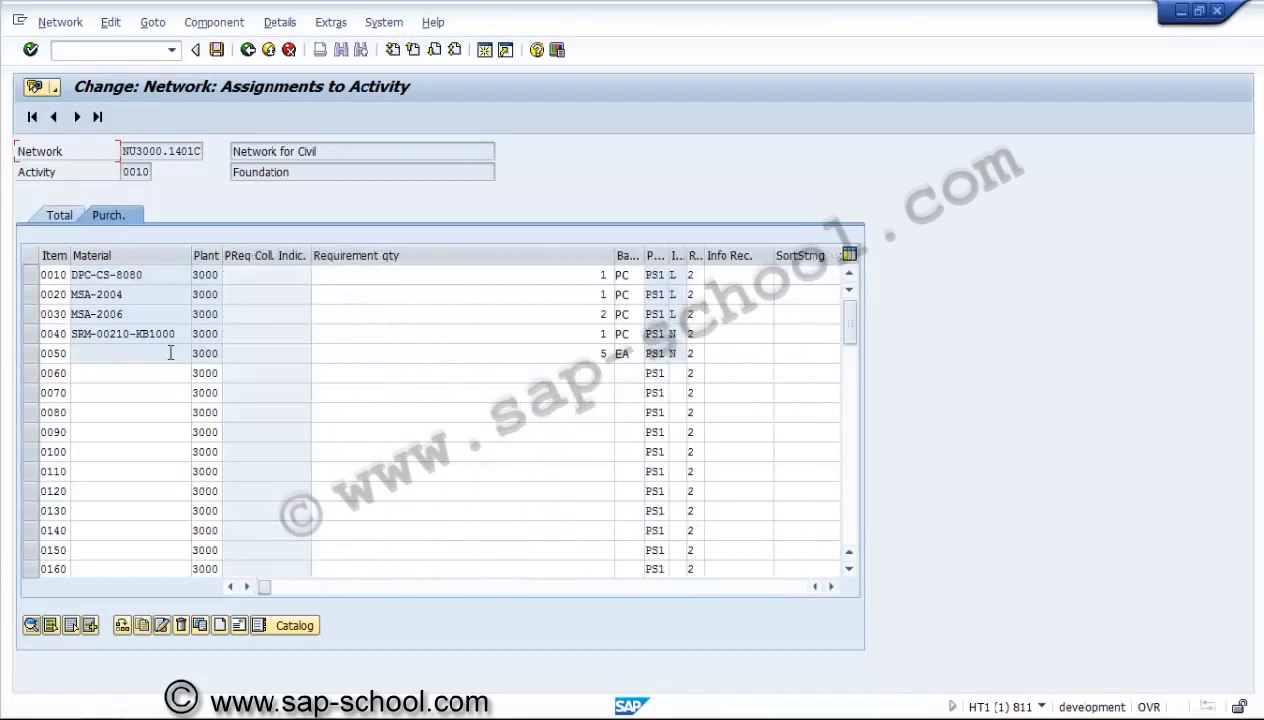
{"action": "left_click", "coordinate": [374, 375]}
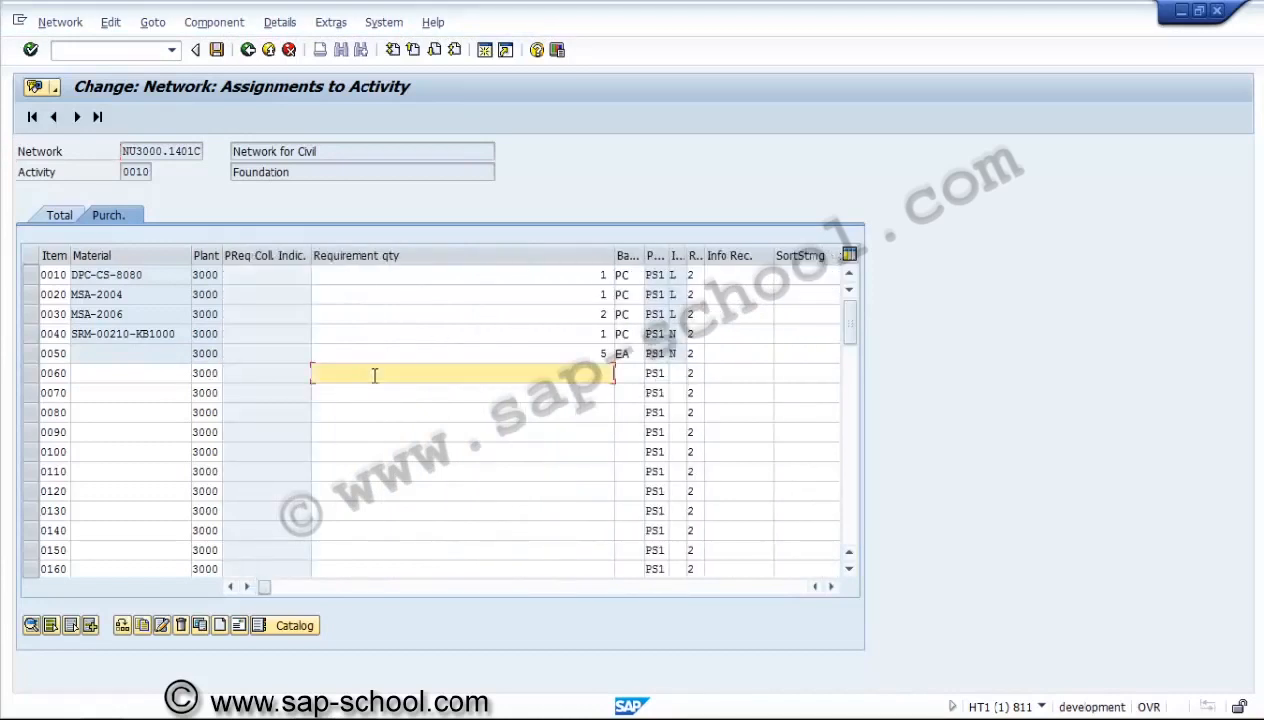
{"action": "type", "text": "2"}
{"action": "key", "text": "Tab"}
{"action": "type", "text": "ea"}
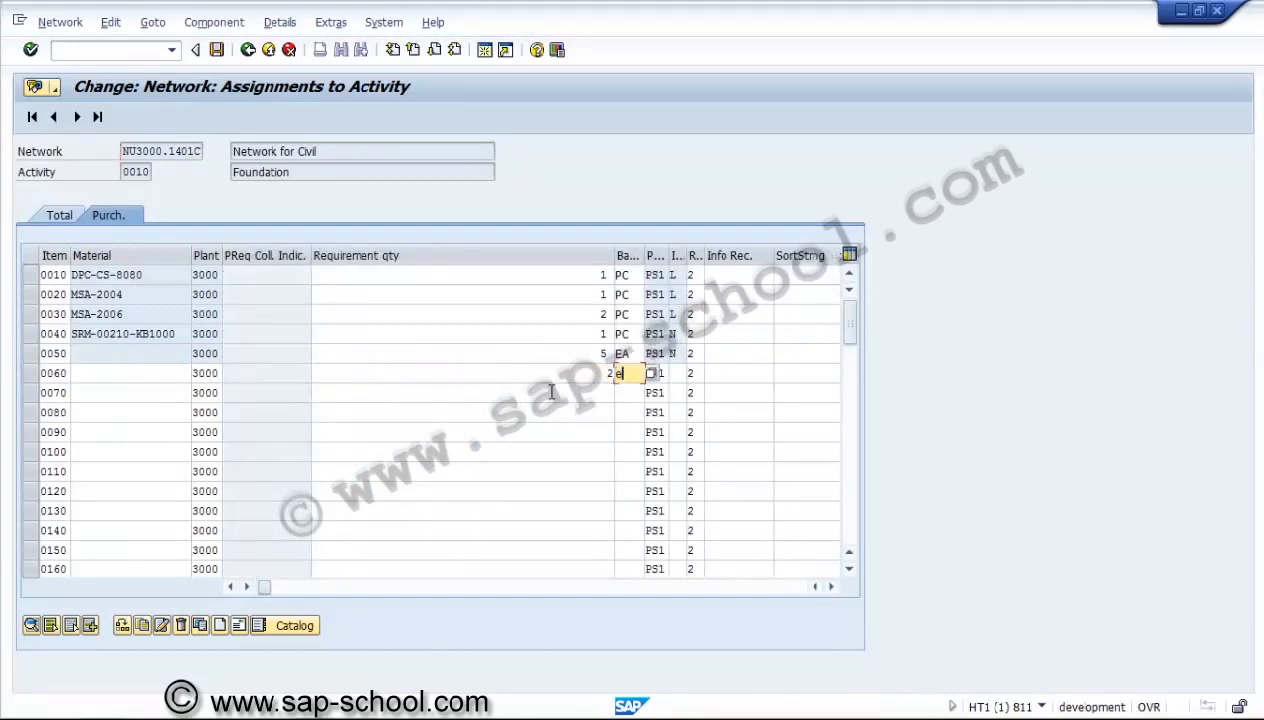
{"action": "key", "text": "Tab"}
{"action": "key", "text": "Tab"}
{"action": "type", "text": "n"}
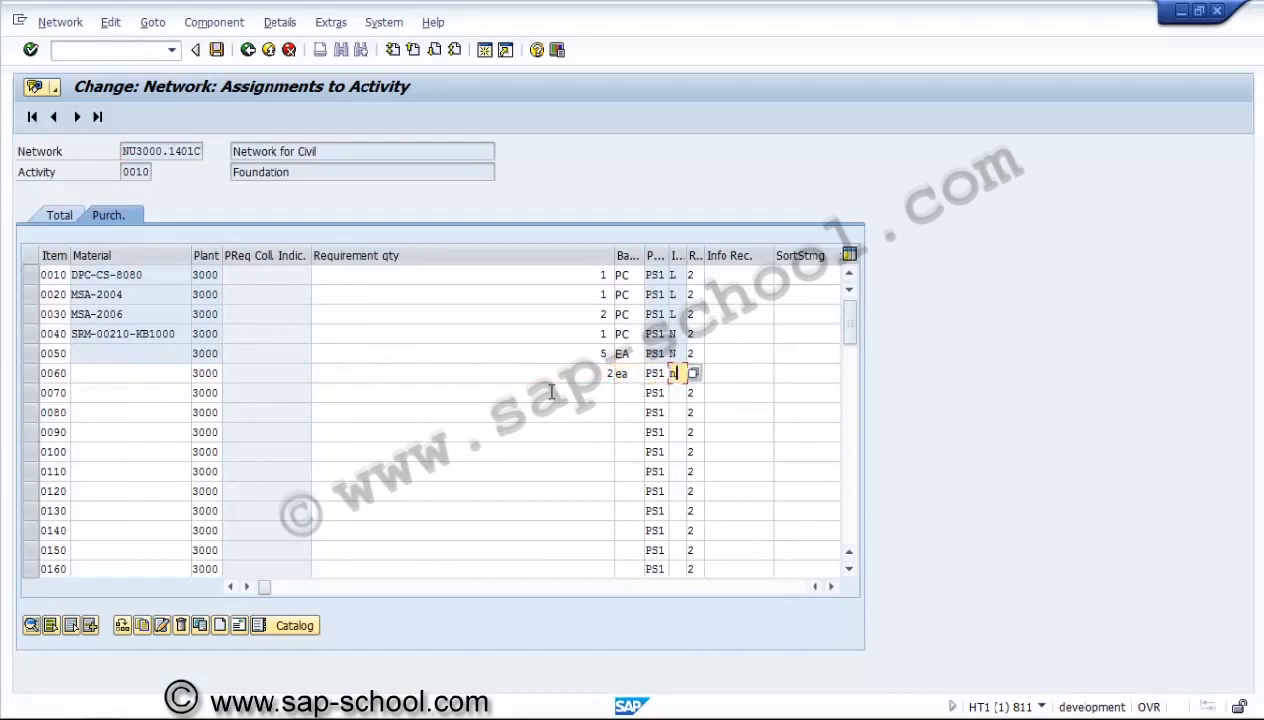
Enter purchasing organization 3000 and purchasing group 002 for component item 0060.
{"action": "key", "text": "Tab"}
{"action": "key", "text": "Tab"}
{"action": "key", "text": "Tab"}
{"action": "key", "text": "Tab"}
{"action": "key", "text": "Tab"}
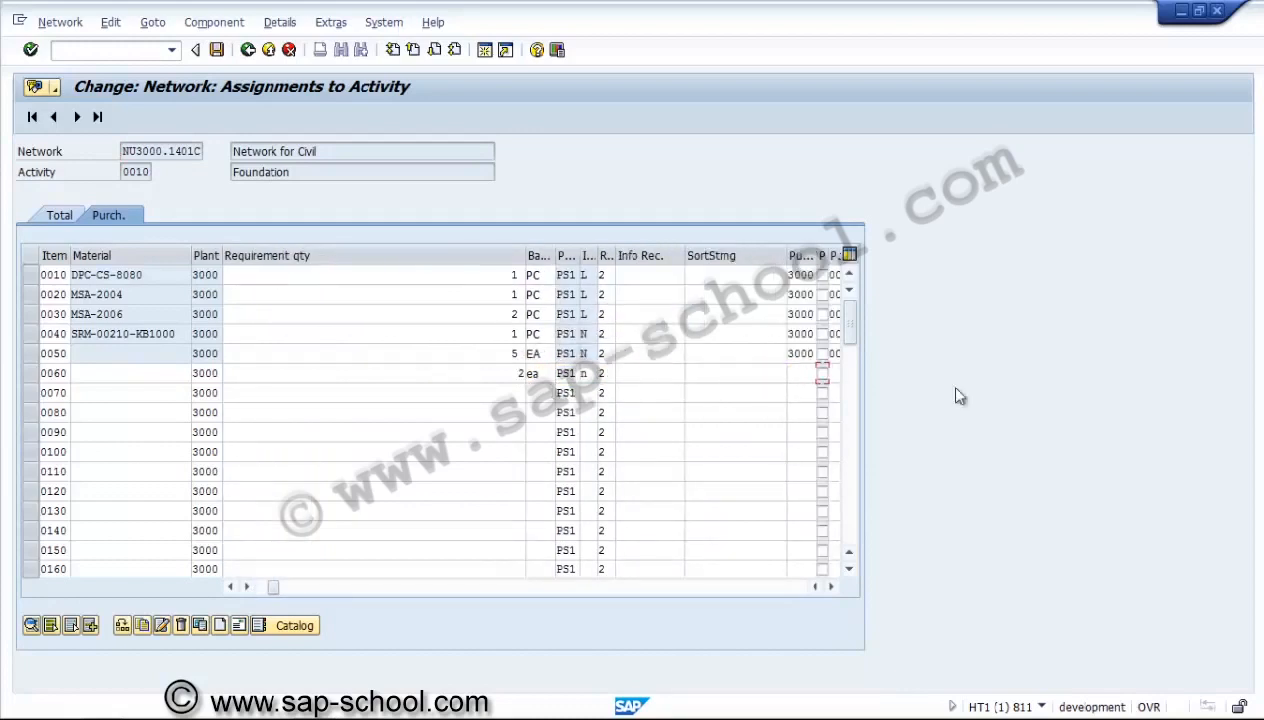
{"action": "left_click", "coordinate": [792, 373]}
{"action": "type", "text": "3"}
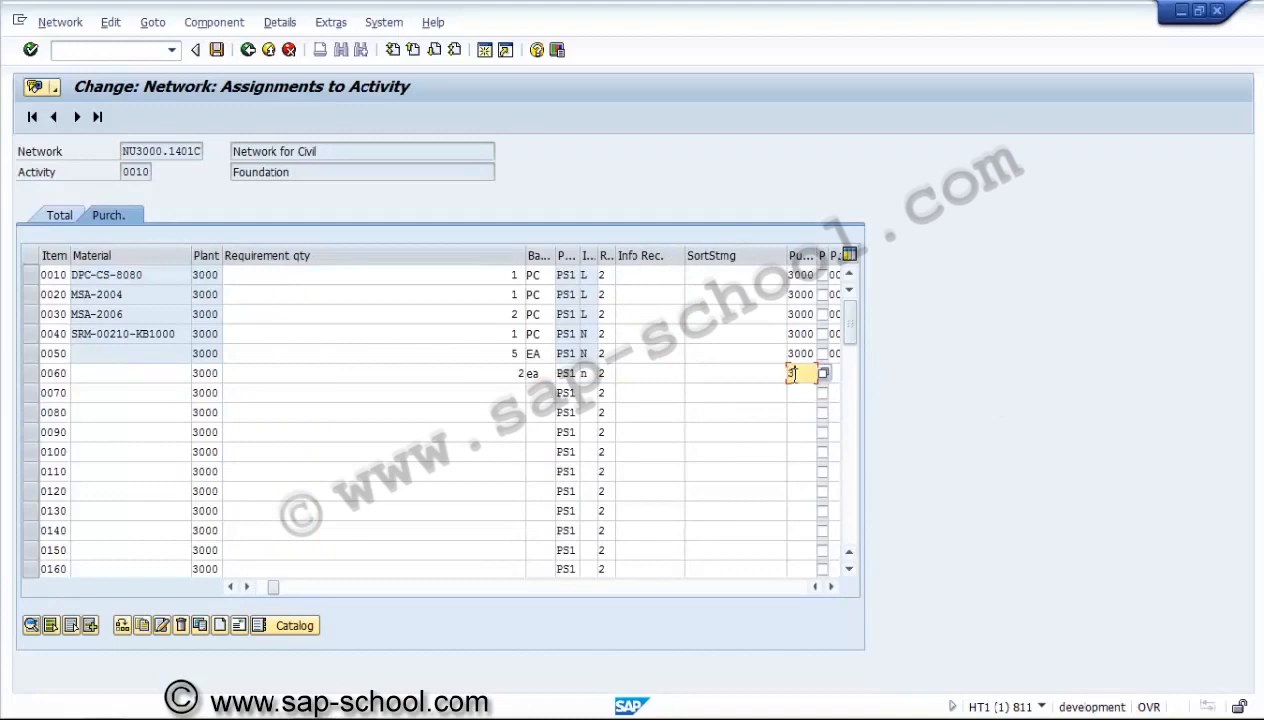
{"action": "type", "text": "000"}
{"action": "key", "text": "Tab"}
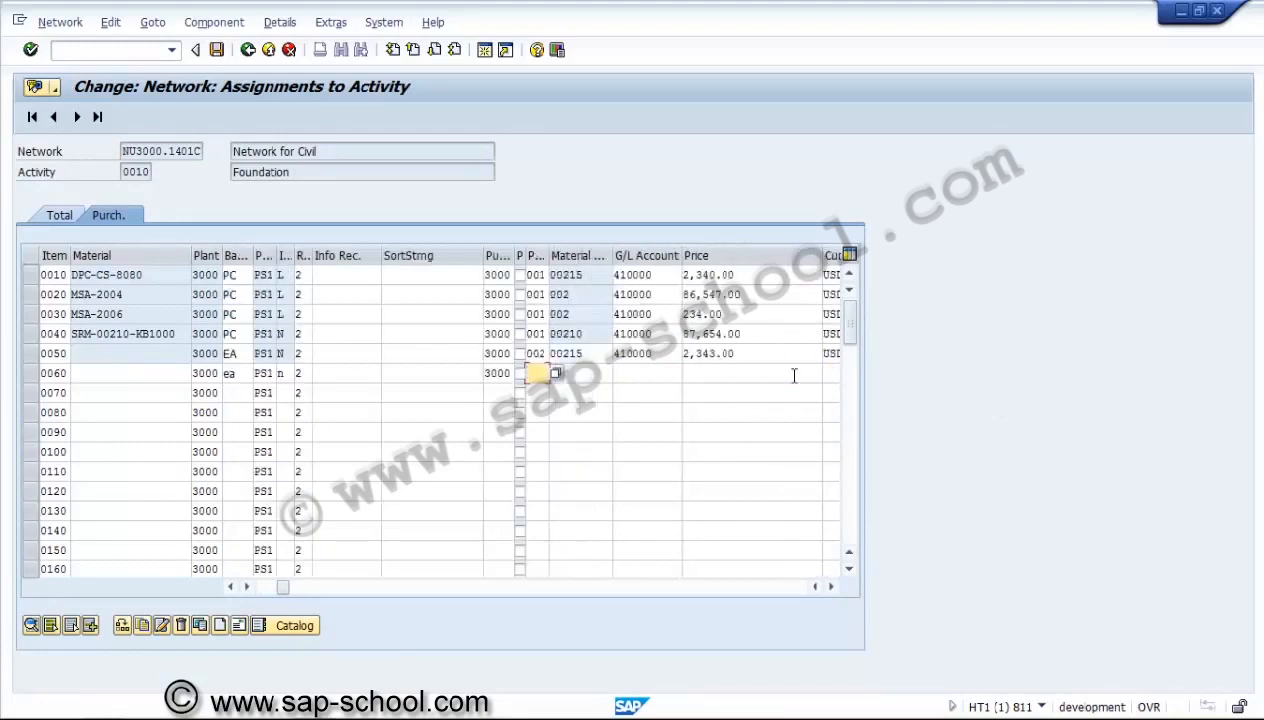
{"action": "type", "text": "002"}
{"action": "key", "text": "Tab"}
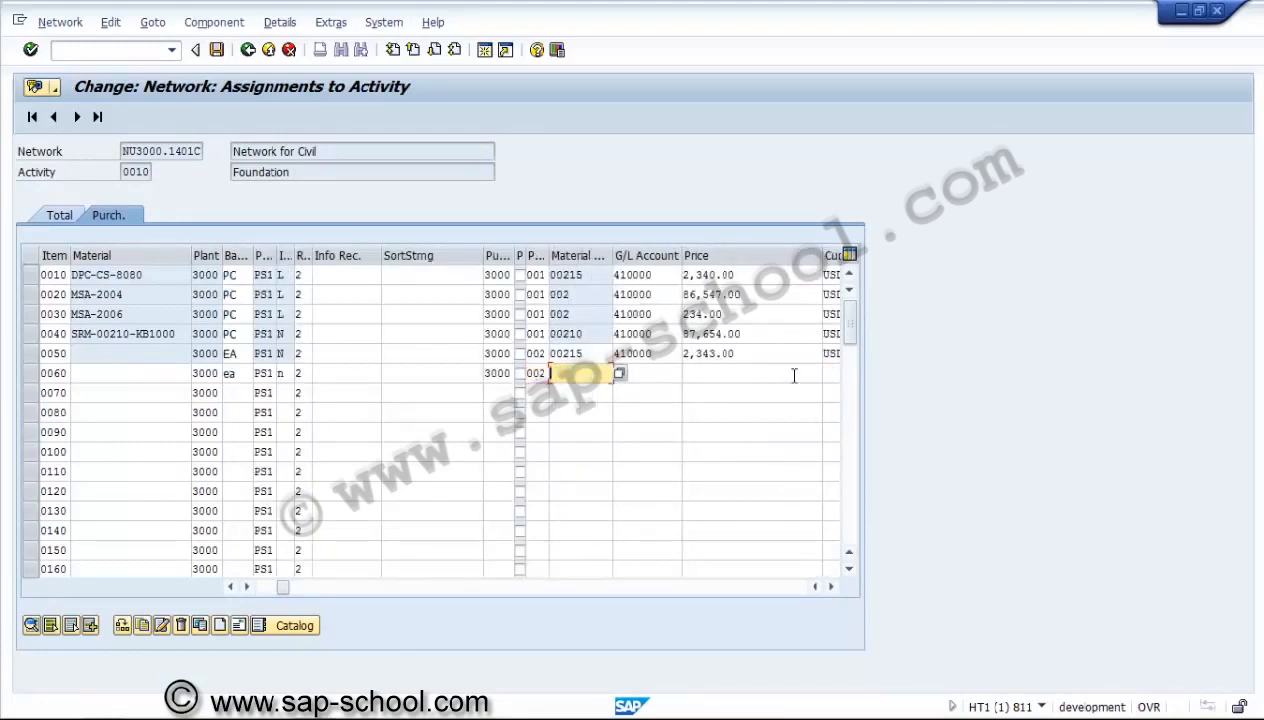
Enter material group 00215 and G/L account 410000 for component item 0060.
{"action": "type", "text": "00215"}
{"action": "key", "text": "Tab"}
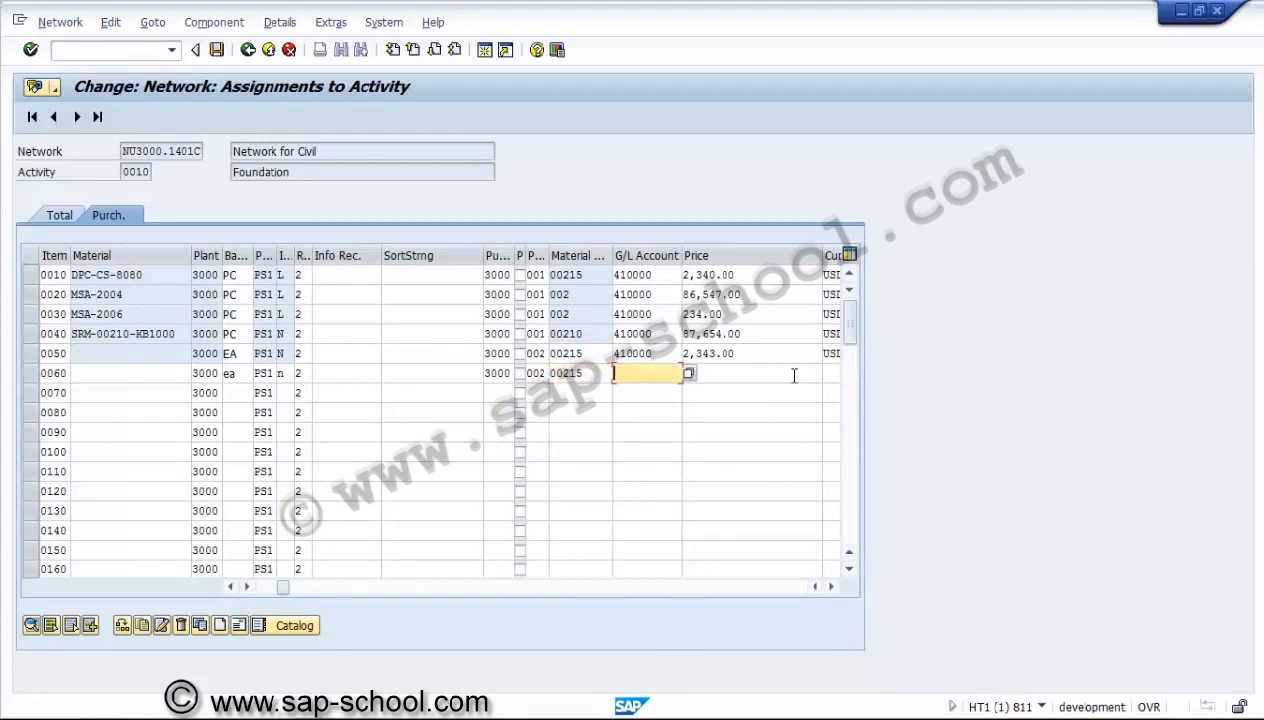
{"action": "type", "text": "410000"}
{"action": "key", "text": "Tab"}
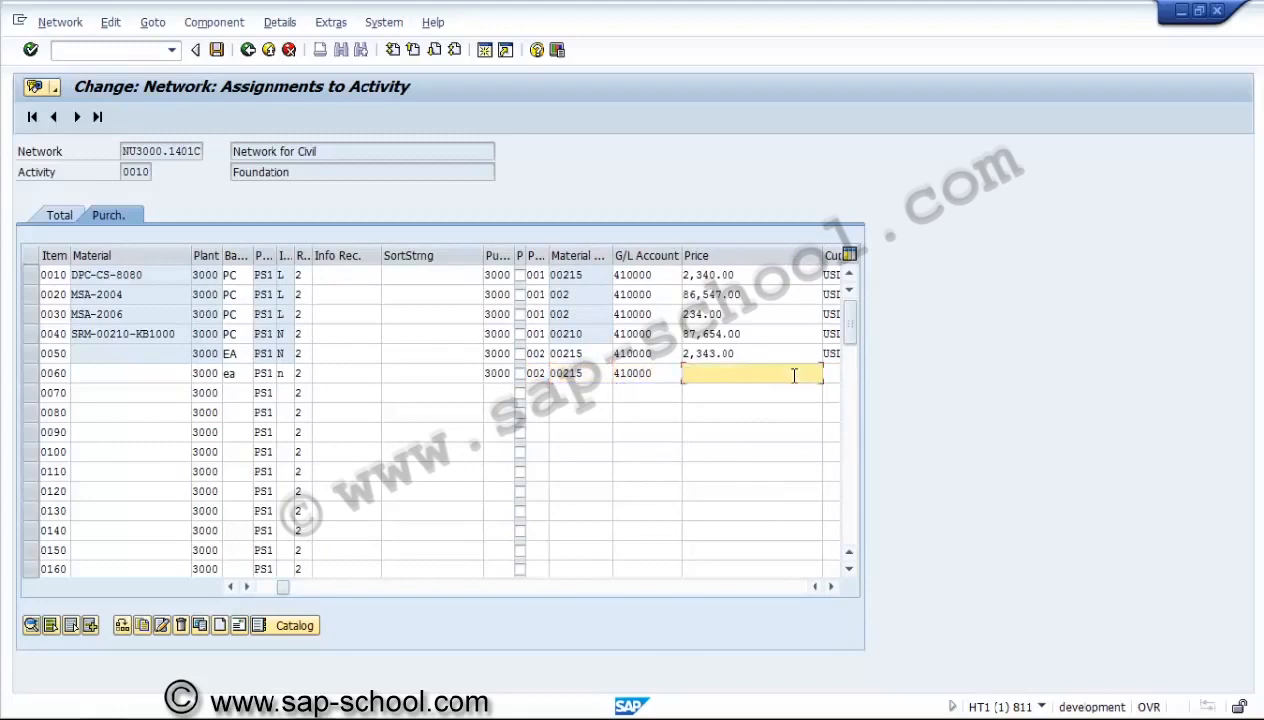
Set the price of component item 0060 to 1234 USD with price unit 1.
{"action": "type", "text": "1234"}
{"action": "key", "text": "Tab"}
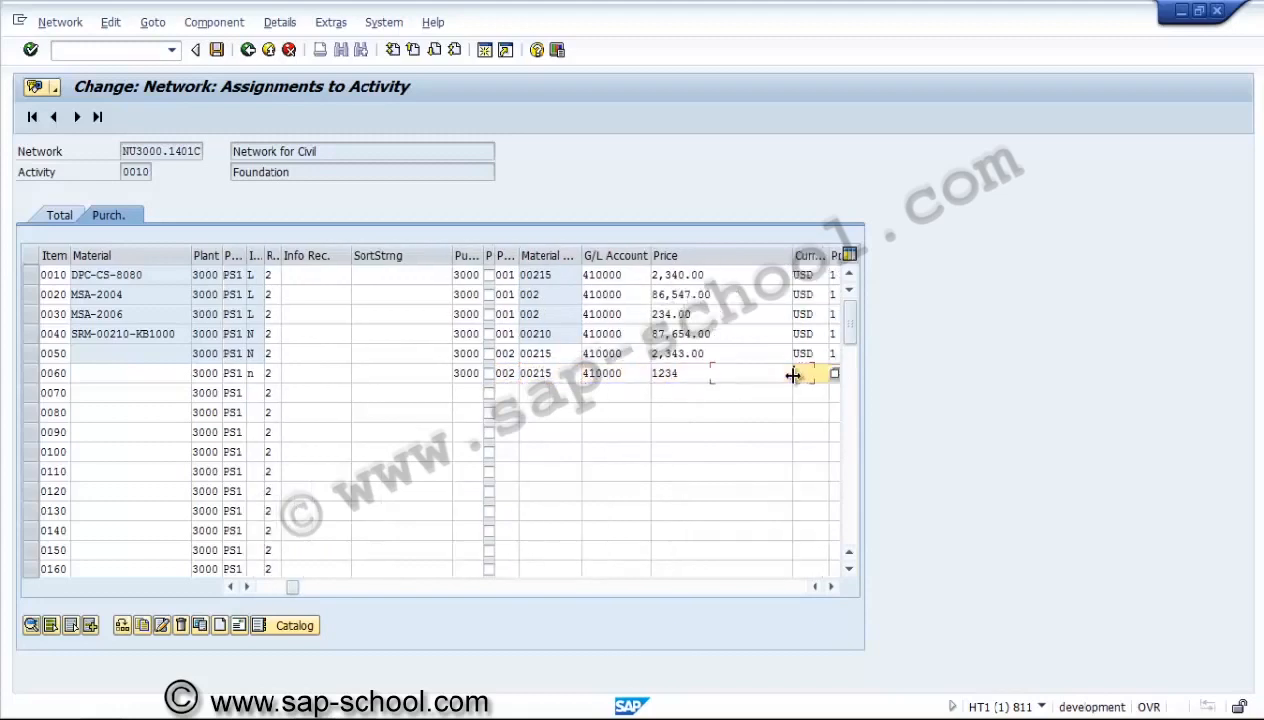
{"action": "type", "text": "usd"}
{"action": "key", "text": "Tab"}
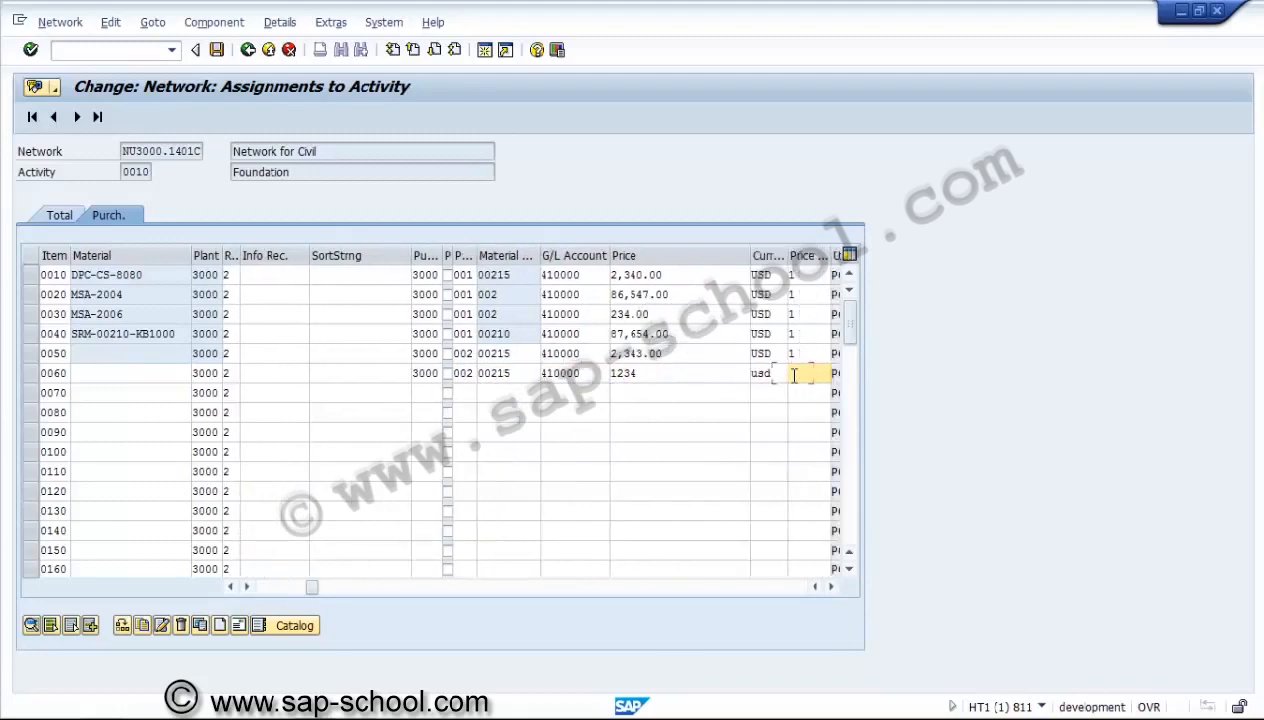
{"action": "key", "text": "Tab"}
{"action": "key", "text": "Tab"}
{"action": "key", "text": "Tab"}
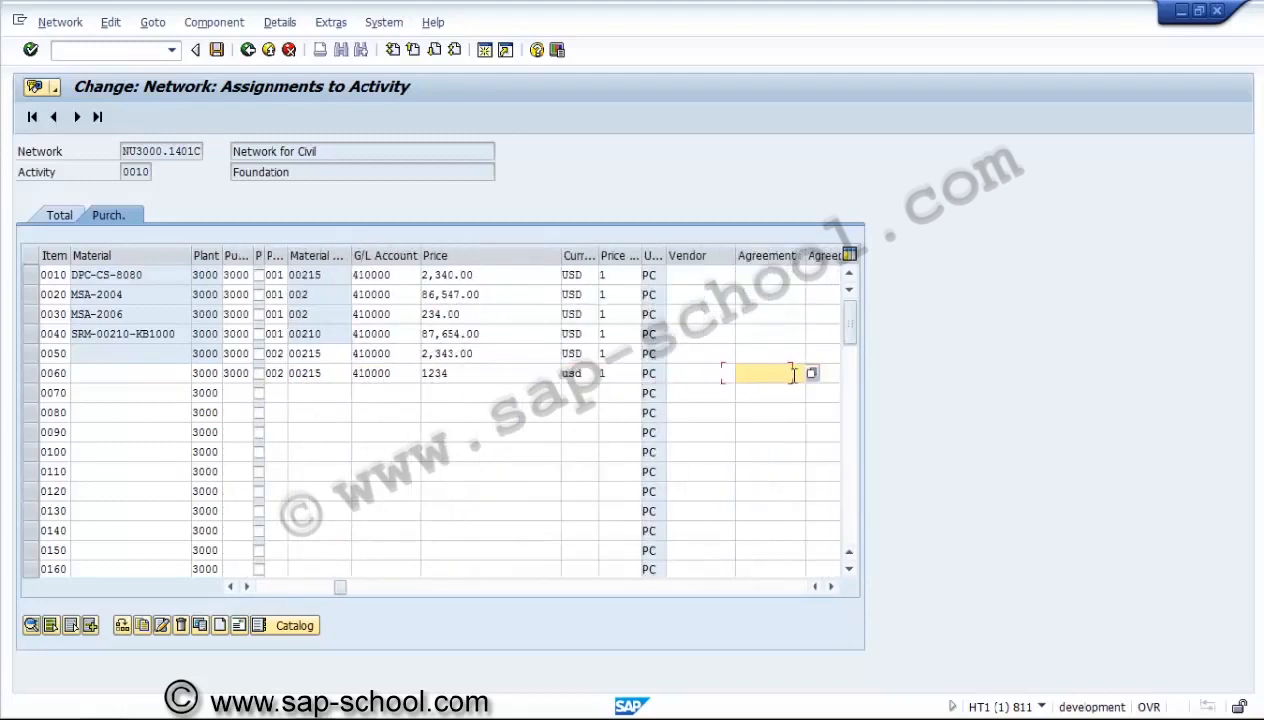
Set the requirement date of component item 0060 to 10.04.2014.
{"action": "key", "text": "Tab"}
{"action": "key", "text": "Tab"}
{"action": "key", "text": "Tab"}
{"action": "key", "text": "Tab"}
{"action": "key", "text": "Tab"}
{"action": "key", "text": "Tab"}
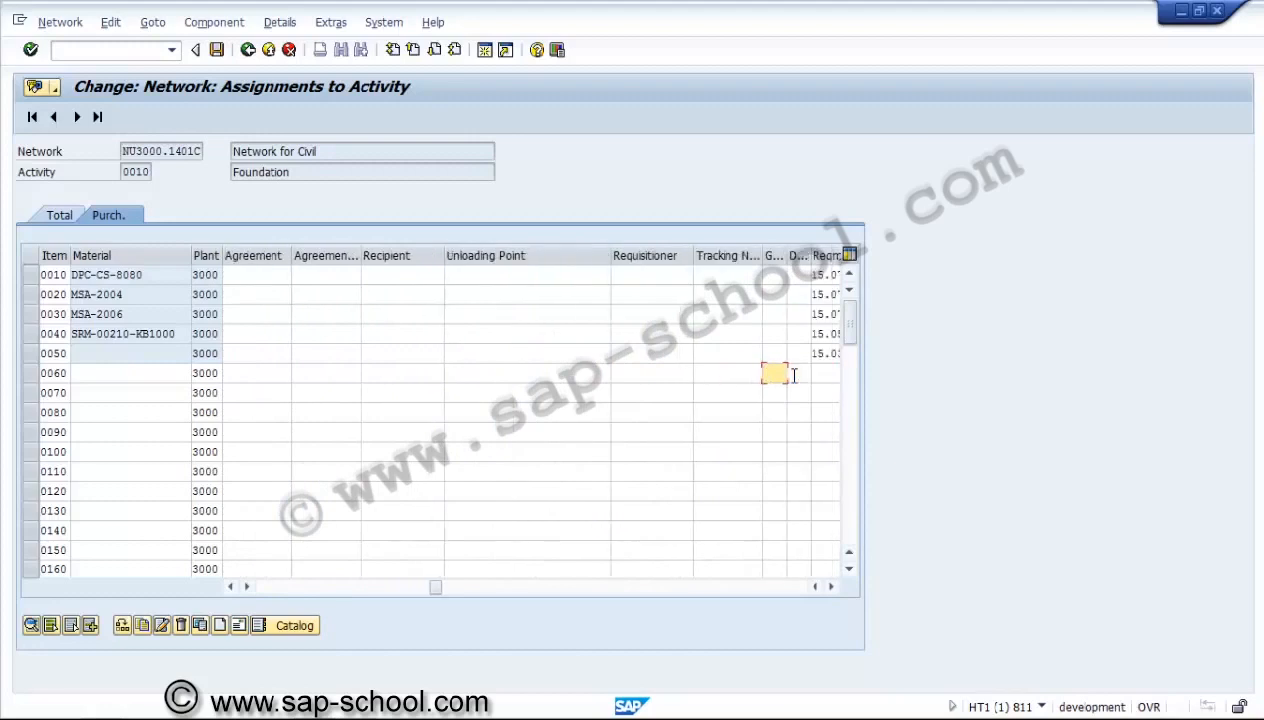
{"action": "key", "text": "Tab"}
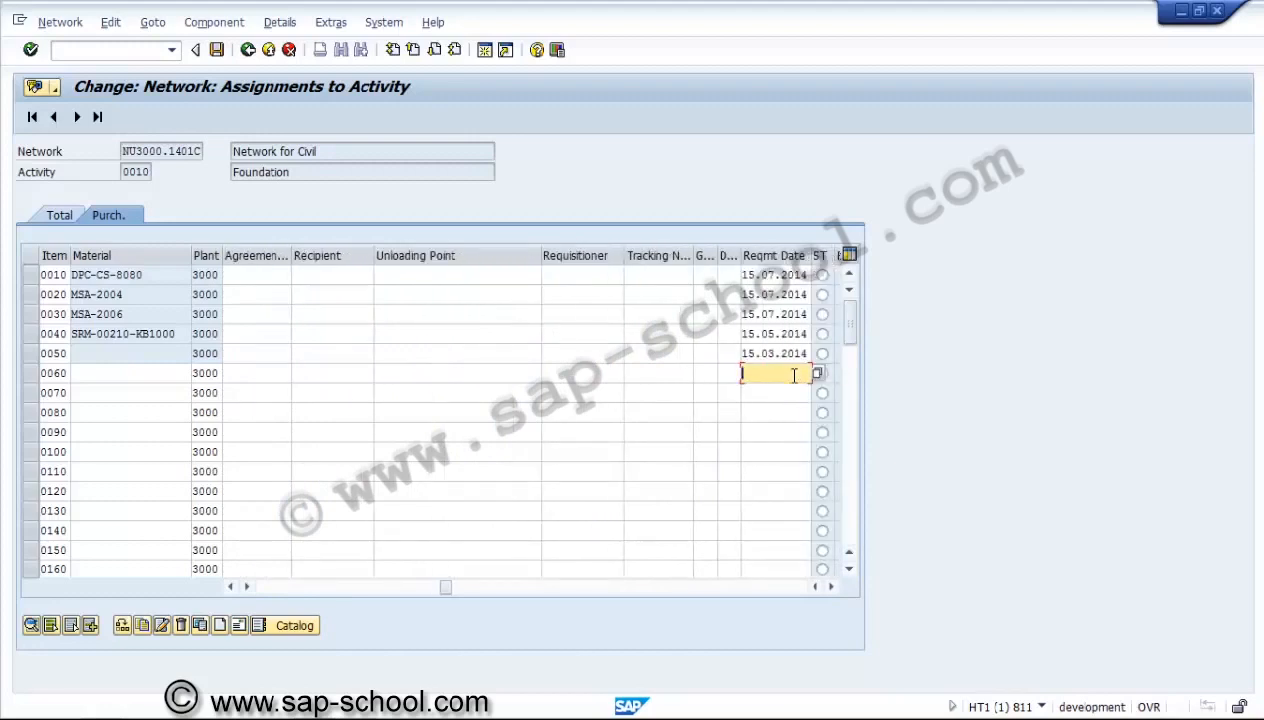
{"action": "type", "text": "10.04.2014"}
{"action": "key", "text": "Tab"}
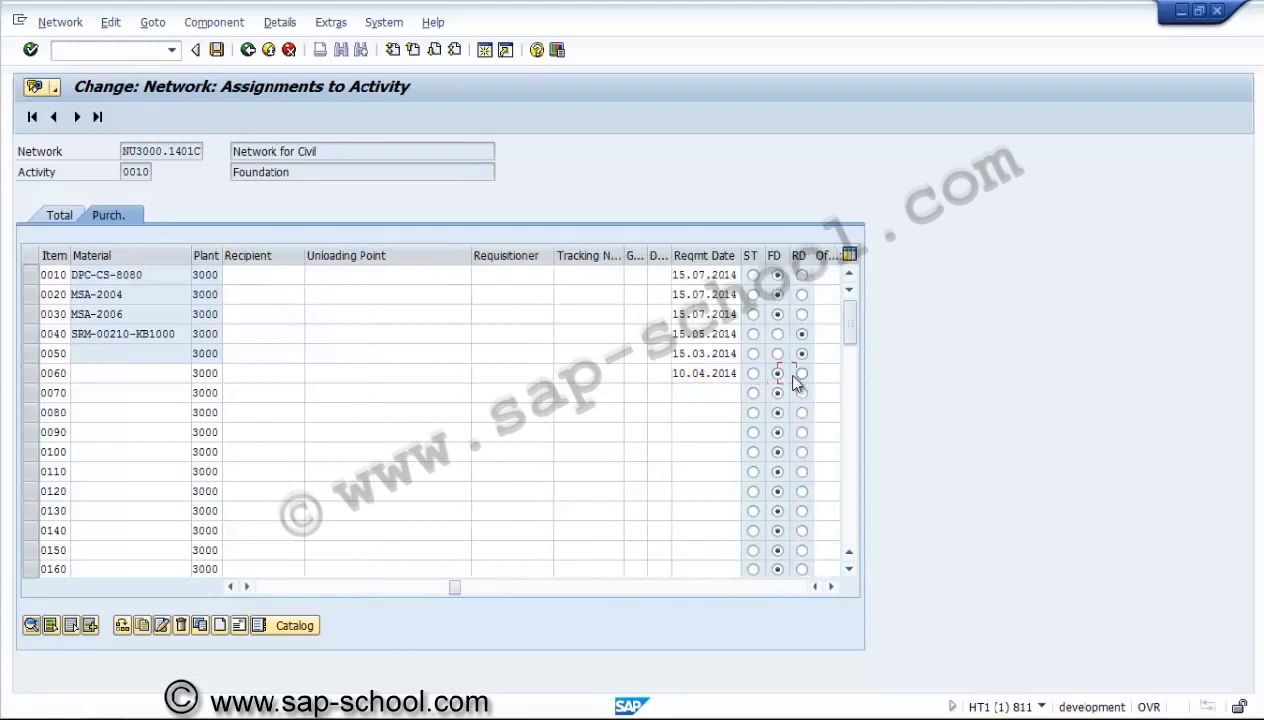
Enter the item text "Non-coded material2" for component item 0060 and confirm the entries.
{"action": "key", "text": "Tab"}
{"action": "key", "text": "Tab"}
{"action": "key", "text": "Tab"}
{"action": "key", "text": "Tab"}
{"action": "key", "text": "Tab"}
{"action": "key", "text": "Tab"}
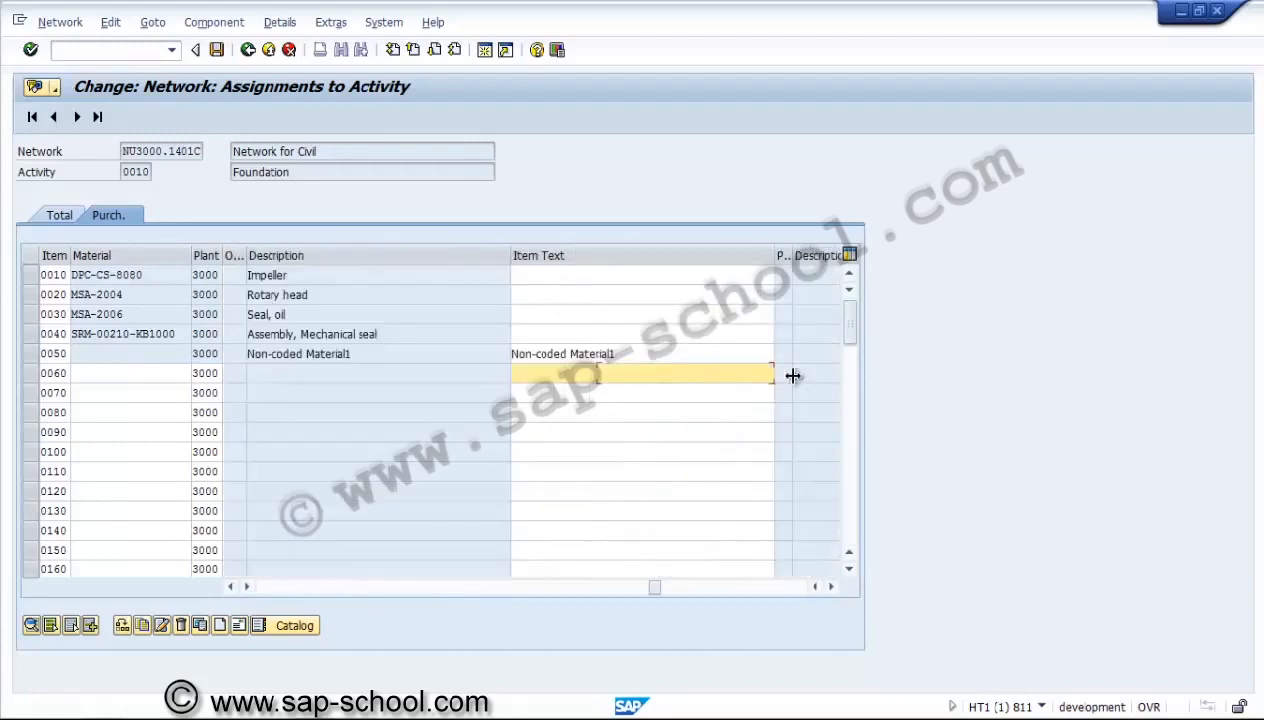
{"action": "type", "text": "Non-coded material2"}
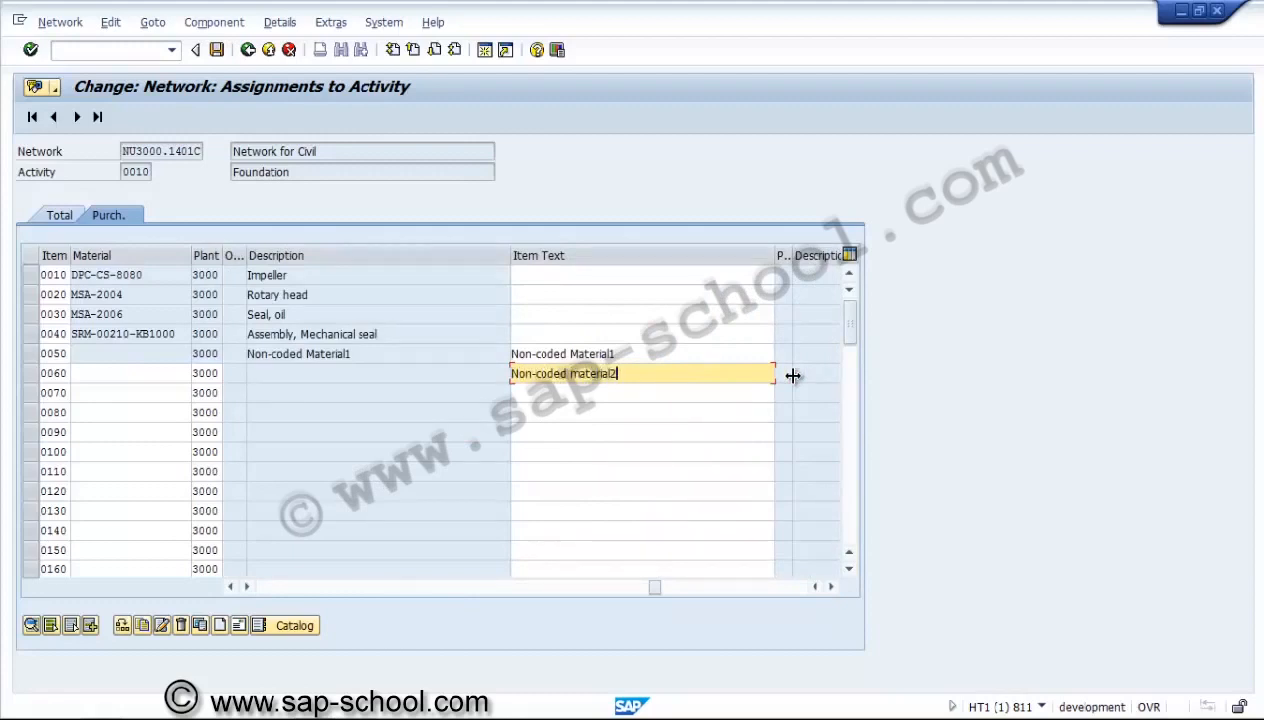
{"action": "key", "text": "Return"}
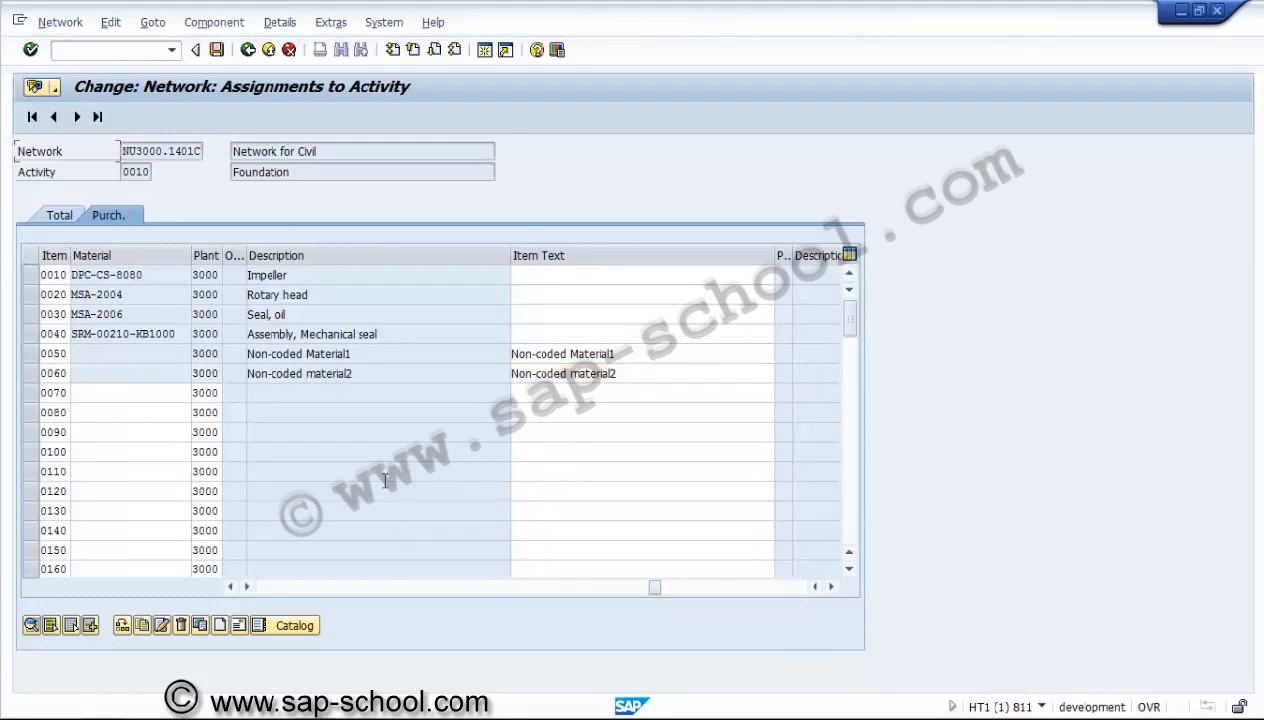
Open the purchasing data details of component SRM-00210-KB1000 in item 0040.
{"action": "left_click_drag", "start_coordinate": [653, 587], "coordinate": [503, 593]}
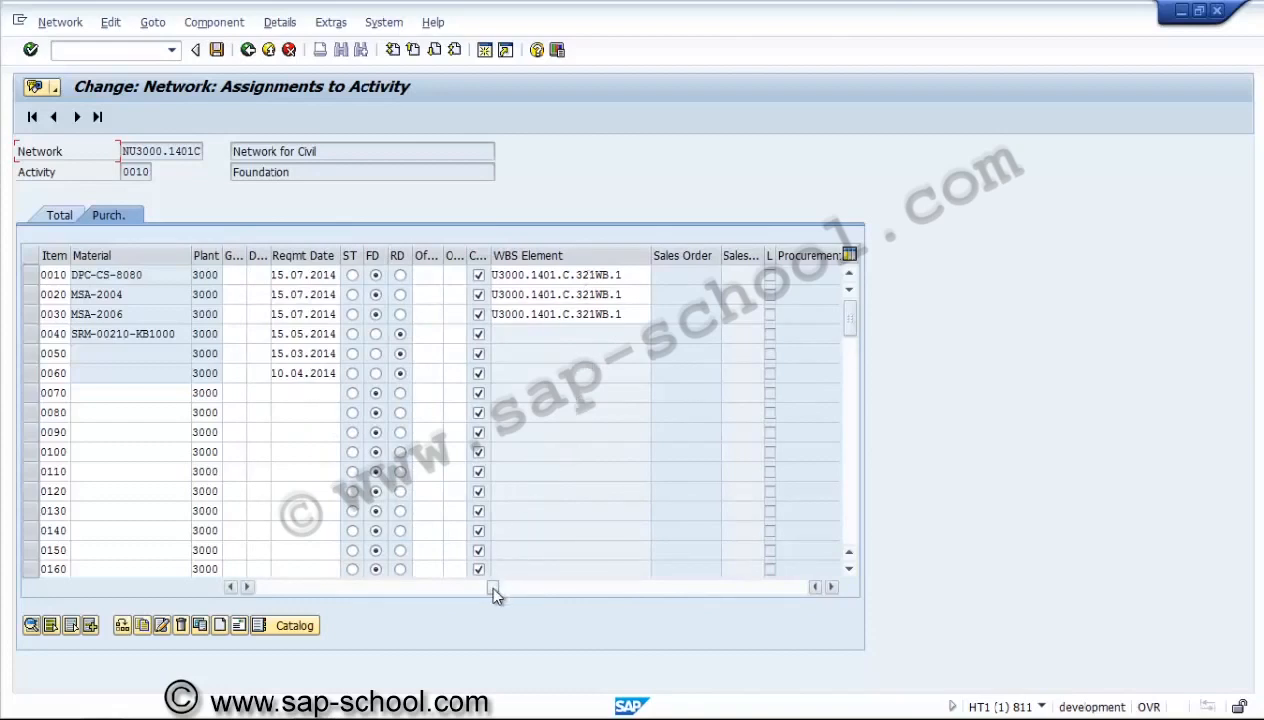
{"action": "left_click_drag", "start_coordinate": [492, 593], "coordinate": [260, 592]}
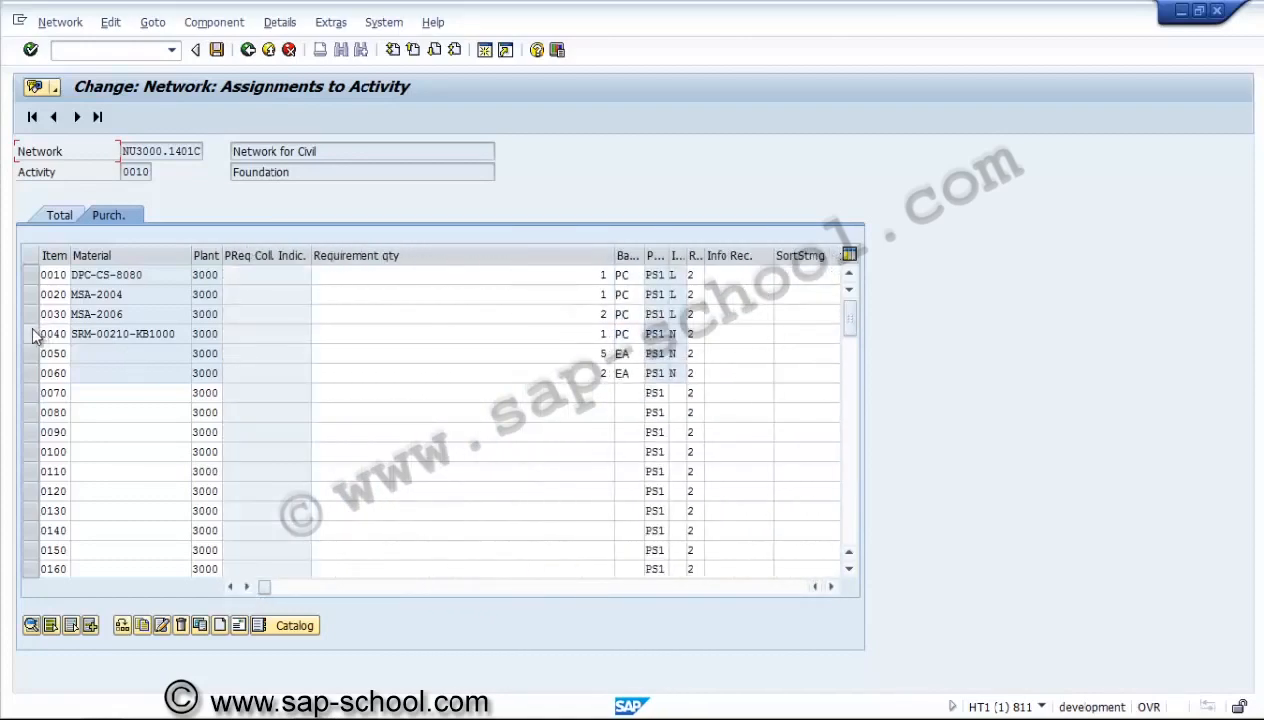
{"action": "left_click", "coordinate": [683, 339]}
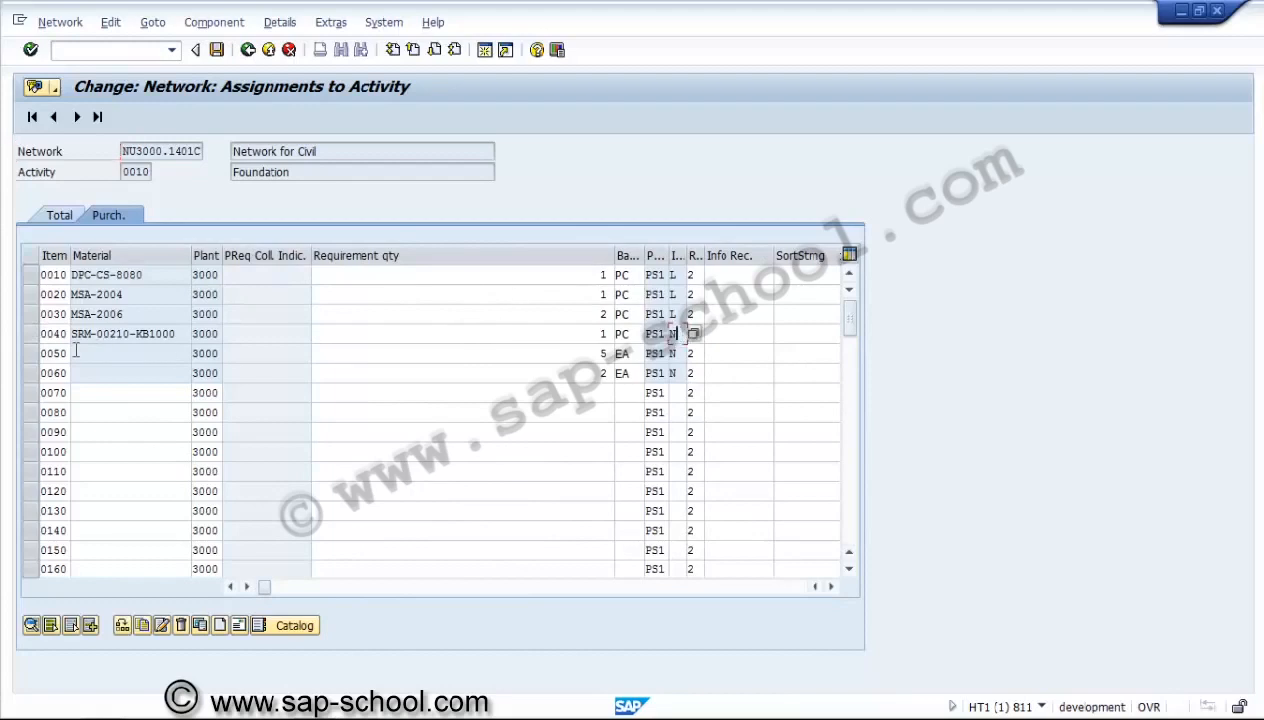
{"action": "left_click", "coordinate": [30, 334]}
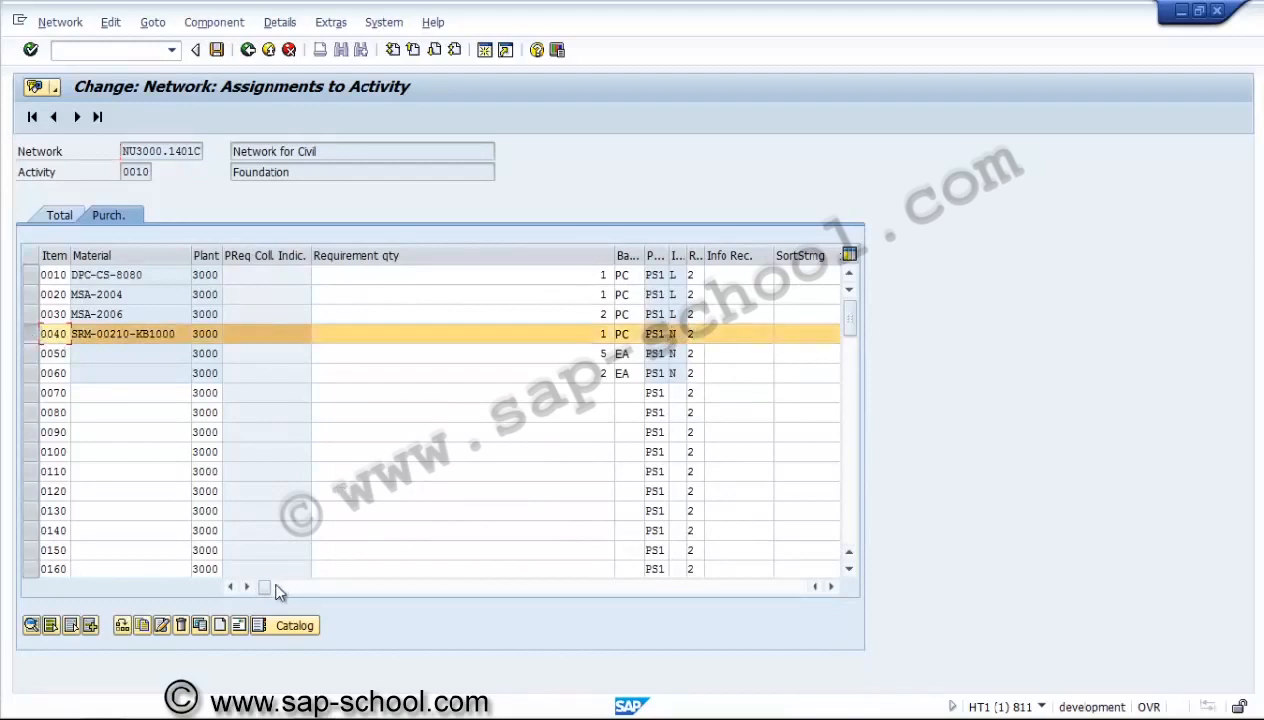
{"action": "left_click_drag", "start_coordinate": [264, 592], "coordinate": [536, 592]}
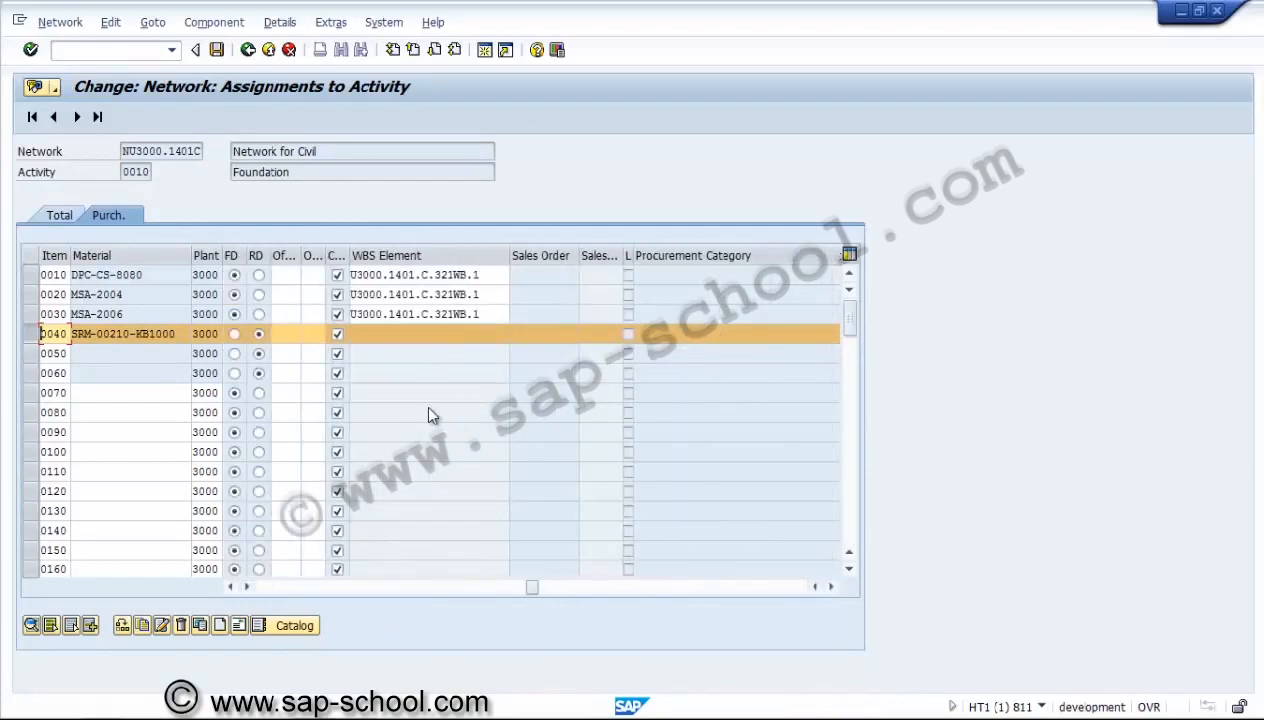
{"action": "left_click", "coordinate": [43, 334]}
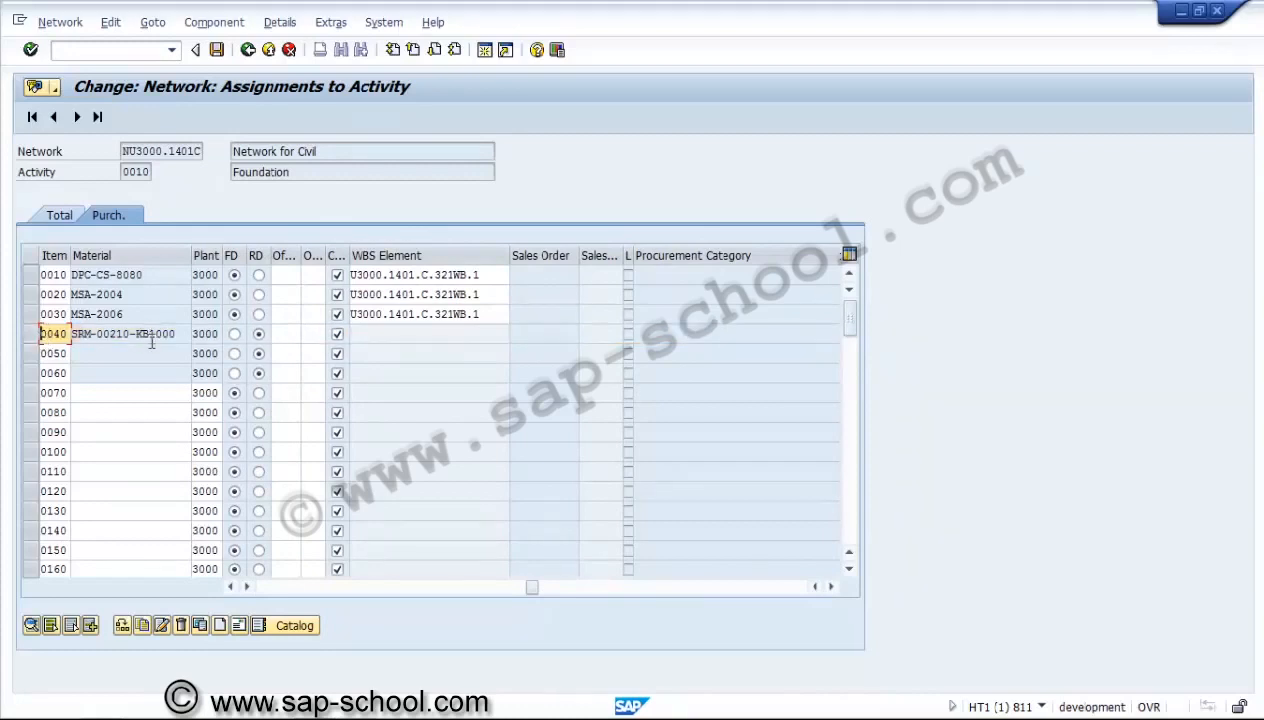
{"action": "left_click", "coordinate": [30, 336]}
{"action": "left_click", "coordinate": [32, 625]}
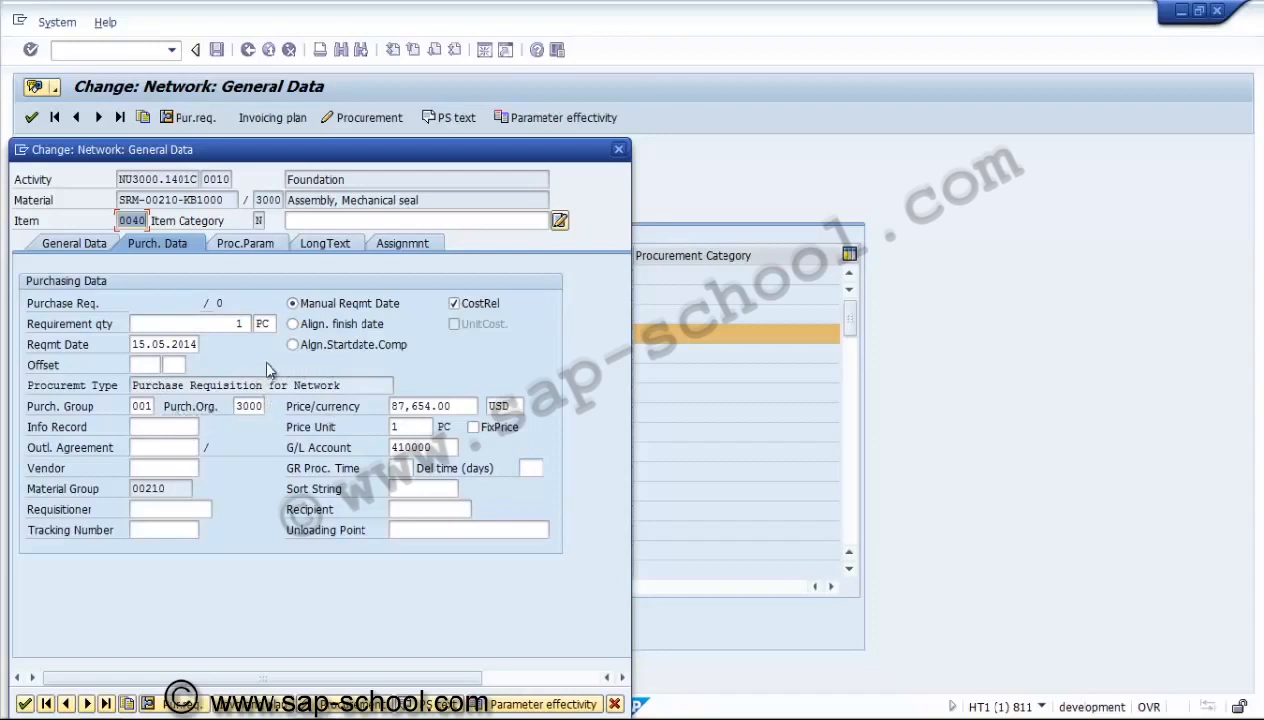
Review the procurement type in item 0040's general data and the available reservation/purchase requisition options in its procurement parameters.
{"action": "left_click", "coordinate": [104, 243]}
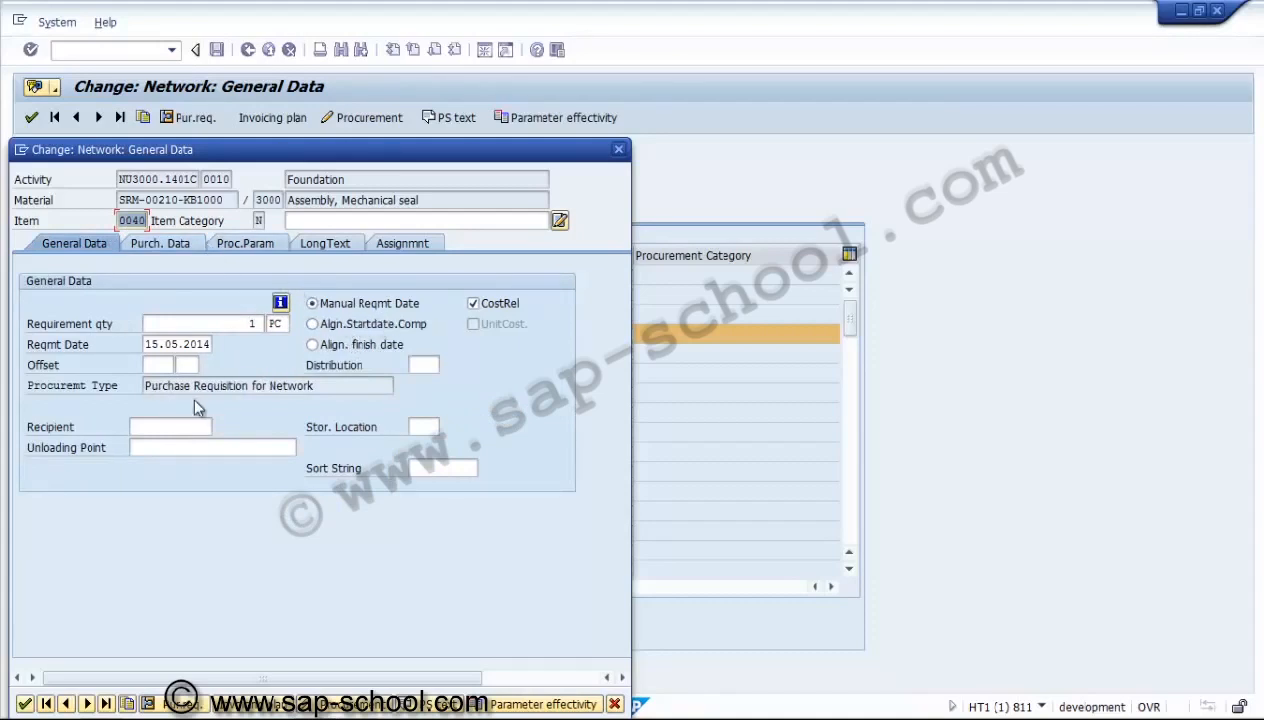
{"action": "left_click", "coordinate": [271, 386]}
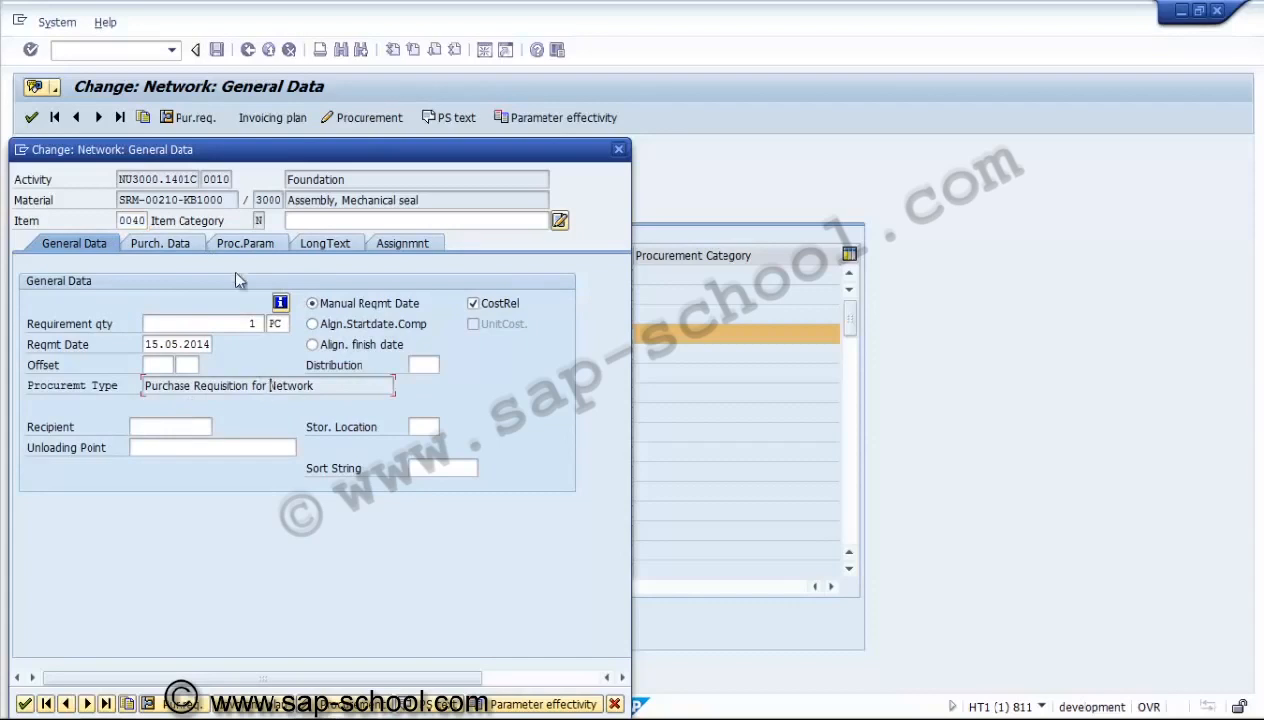
{"action": "left_click", "coordinate": [240, 244]}
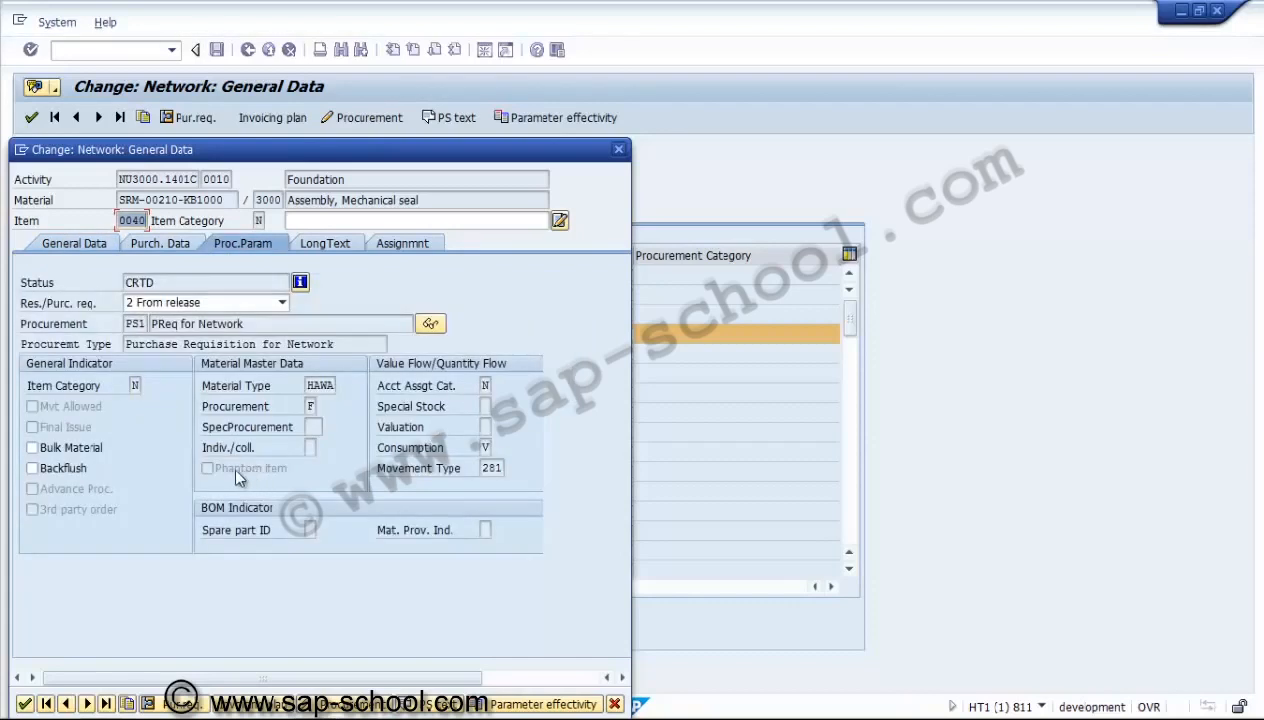
{"action": "left_click", "coordinate": [175, 305]}
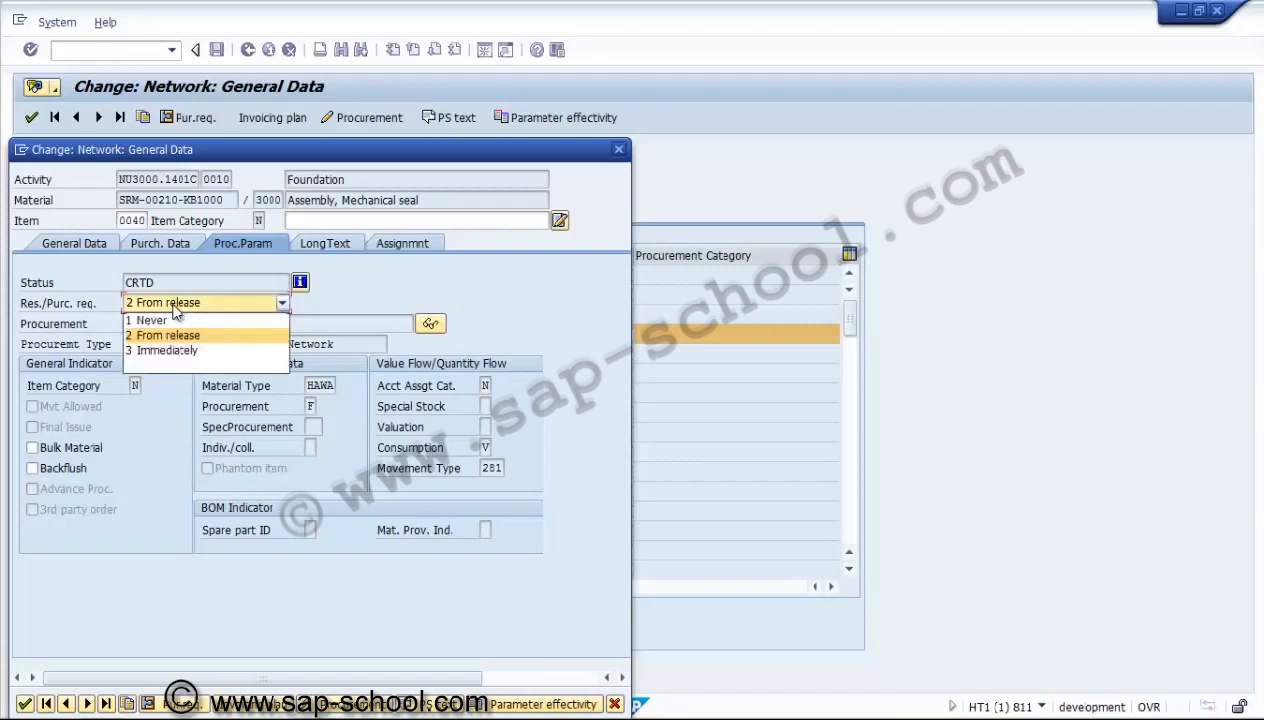
{"action": "left_click", "coordinate": [175, 309]}
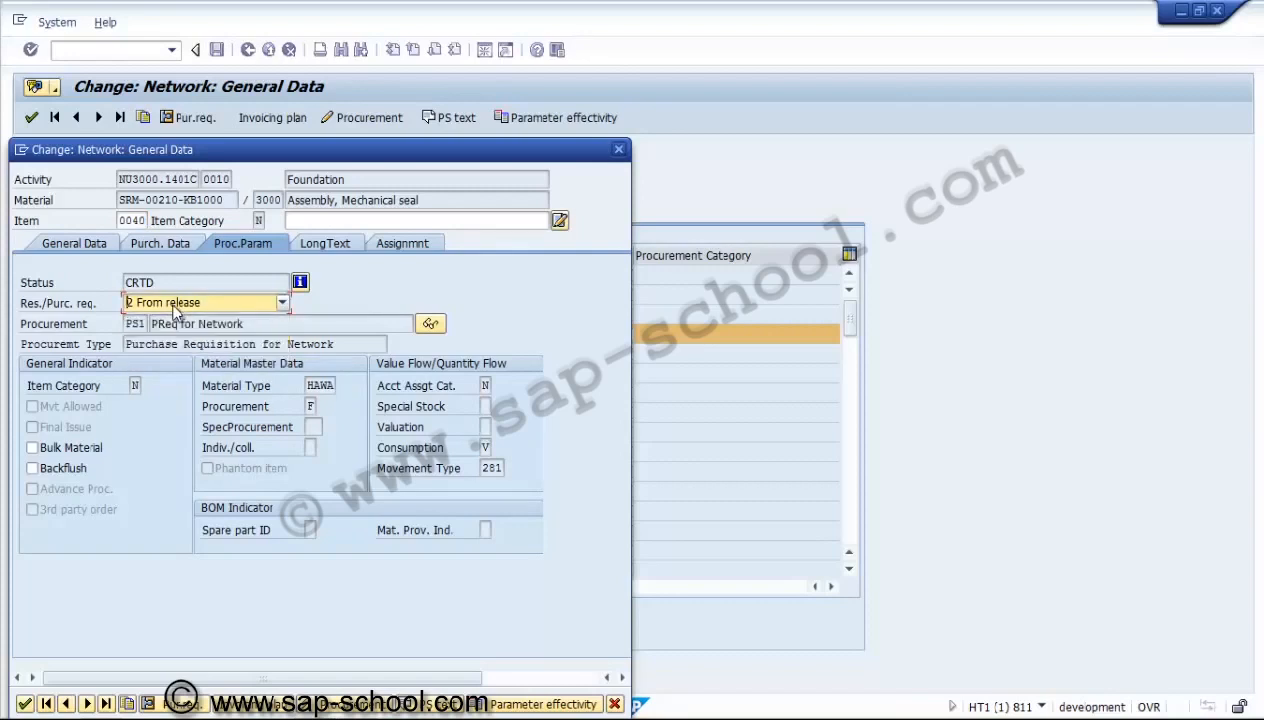
Check the requirement quantity, requirement date and offset fields in the purchasing data of component item 0040.
{"action": "left_click", "coordinate": [158, 244]}
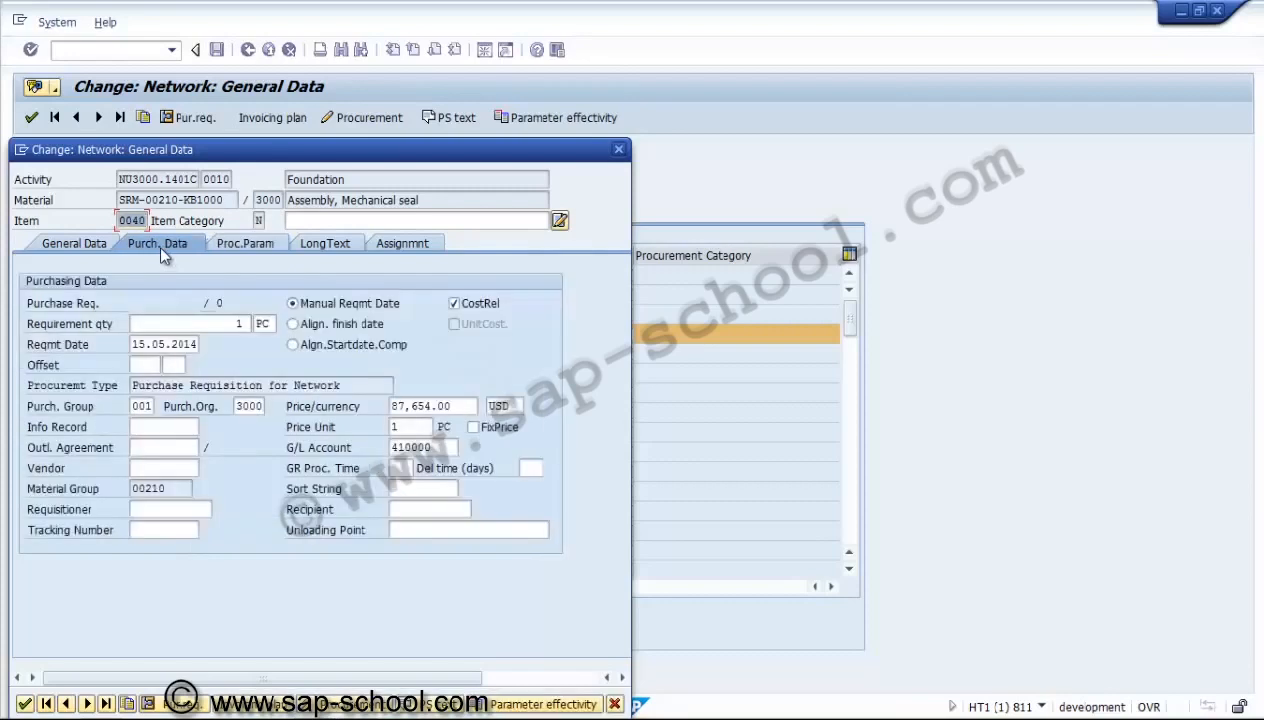
{"action": "left_click", "coordinate": [205, 323]}
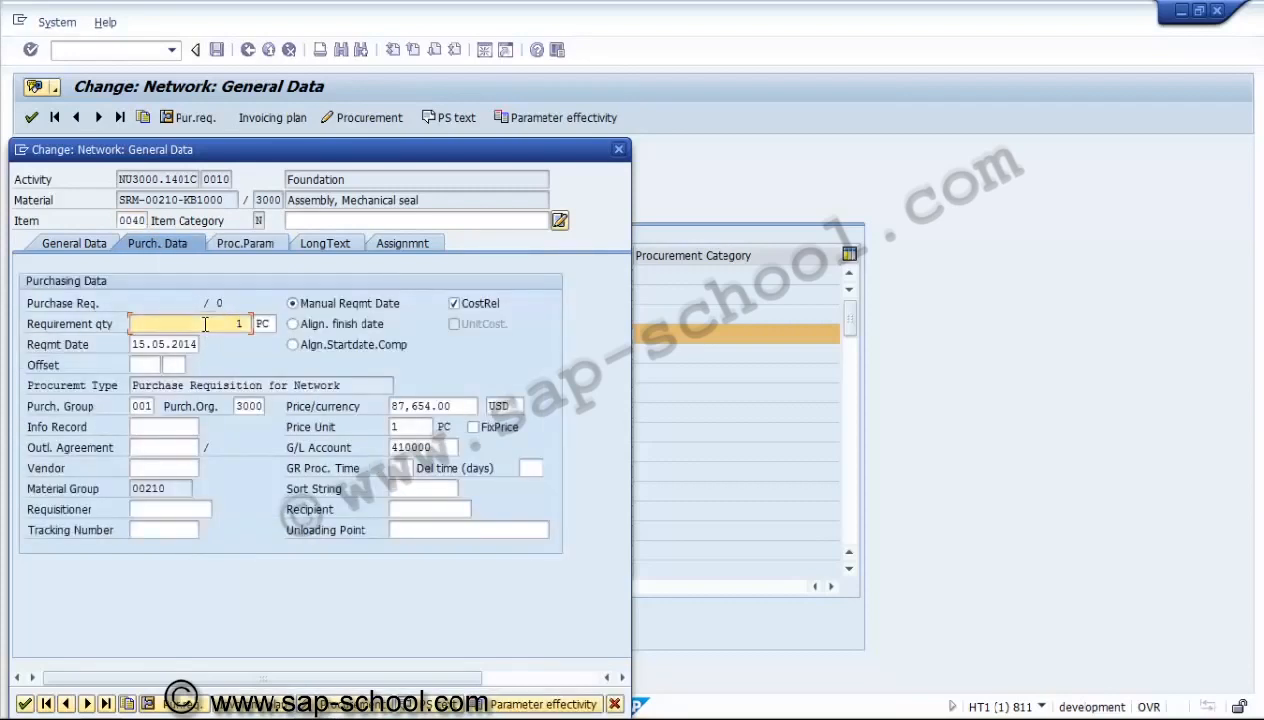
{"action": "left_click", "coordinate": [155, 364]}
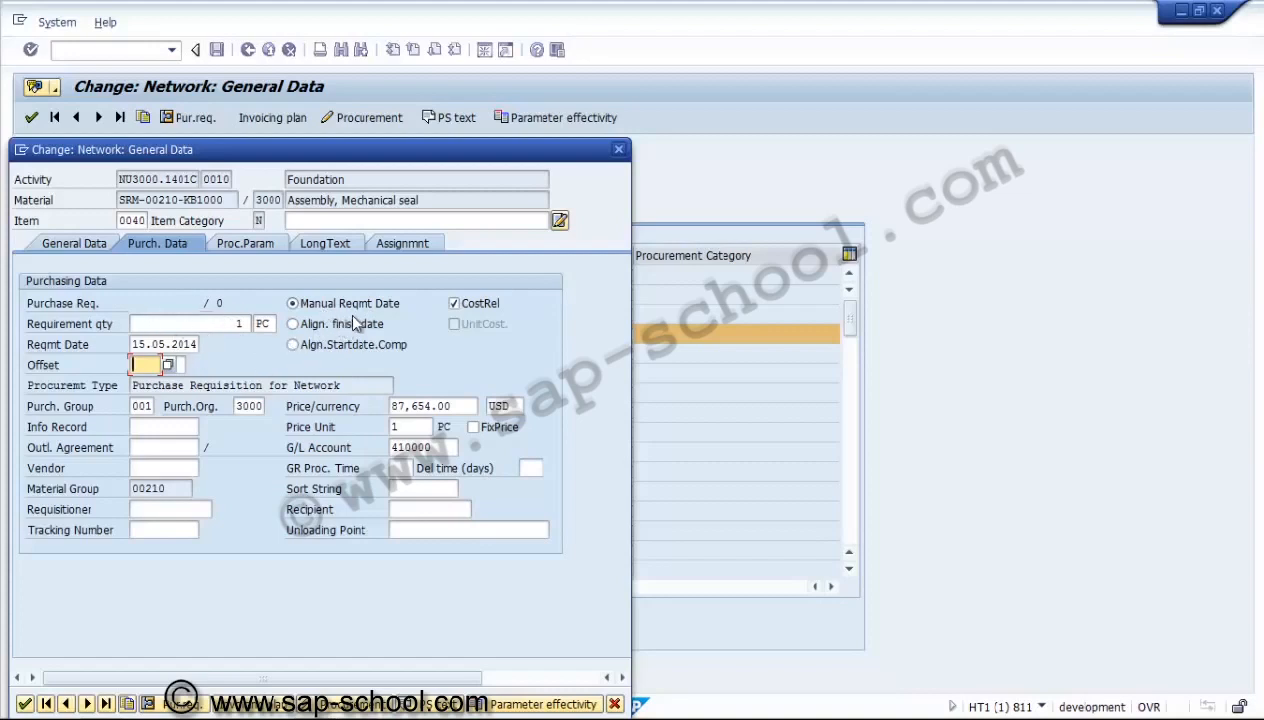
Examine the procurement category, item category and material master procurement indicator in item 0040's procurement parameters.
{"action": "left_click", "coordinate": [225, 247]}
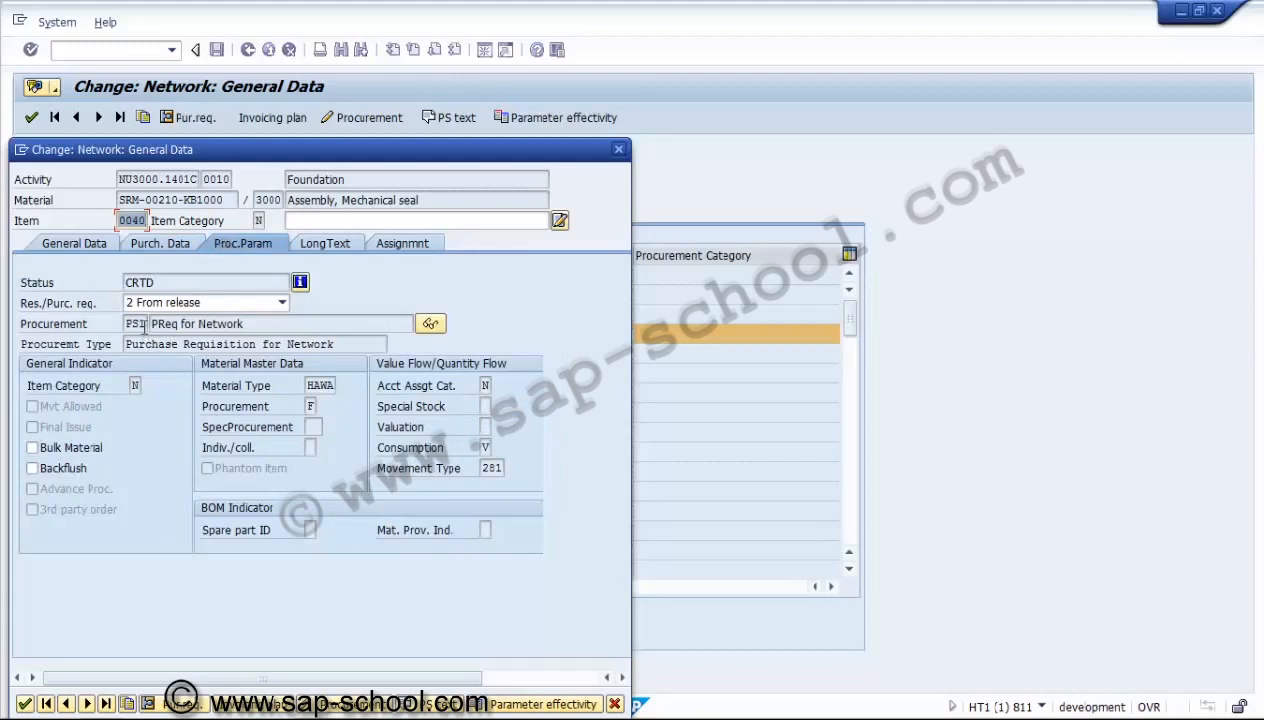
{"action": "left_click", "coordinate": [137, 323]}
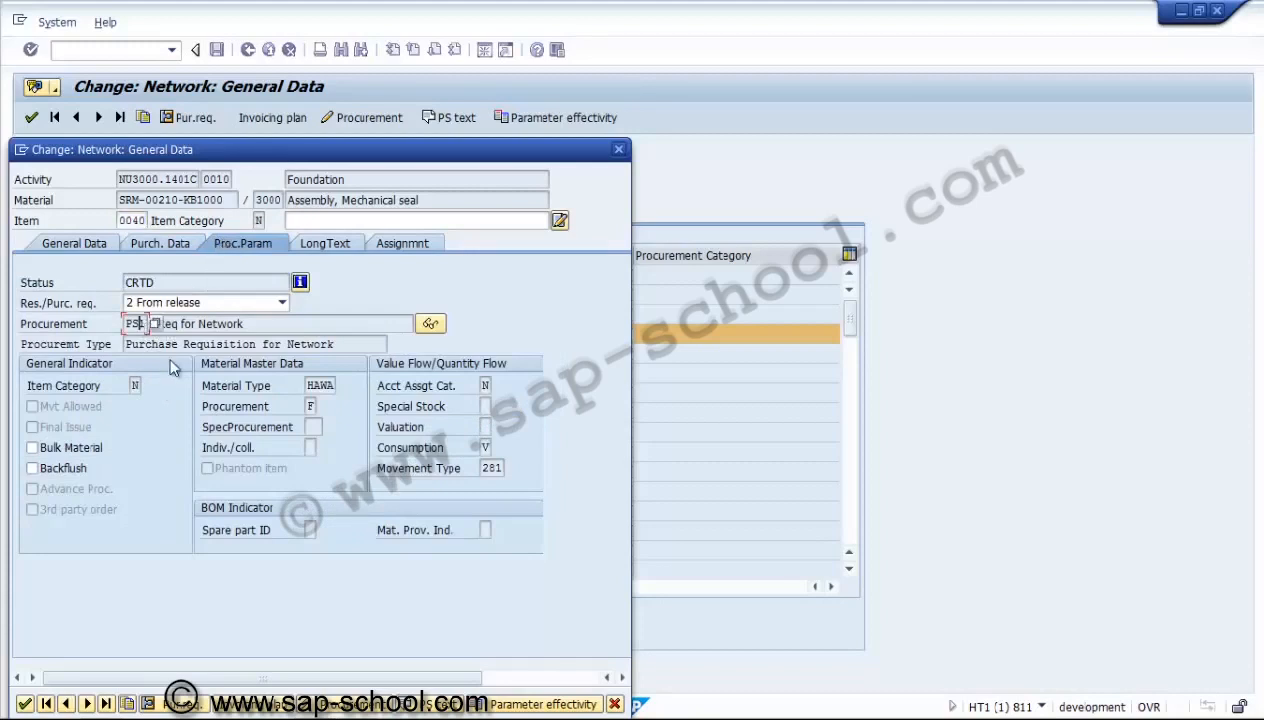
{"action": "left_click", "coordinate": [251, 325]}
{"action": "left_click", "coordinate": [136, 385]}
{"action": "left_click", "coordinate": [310, 406]}
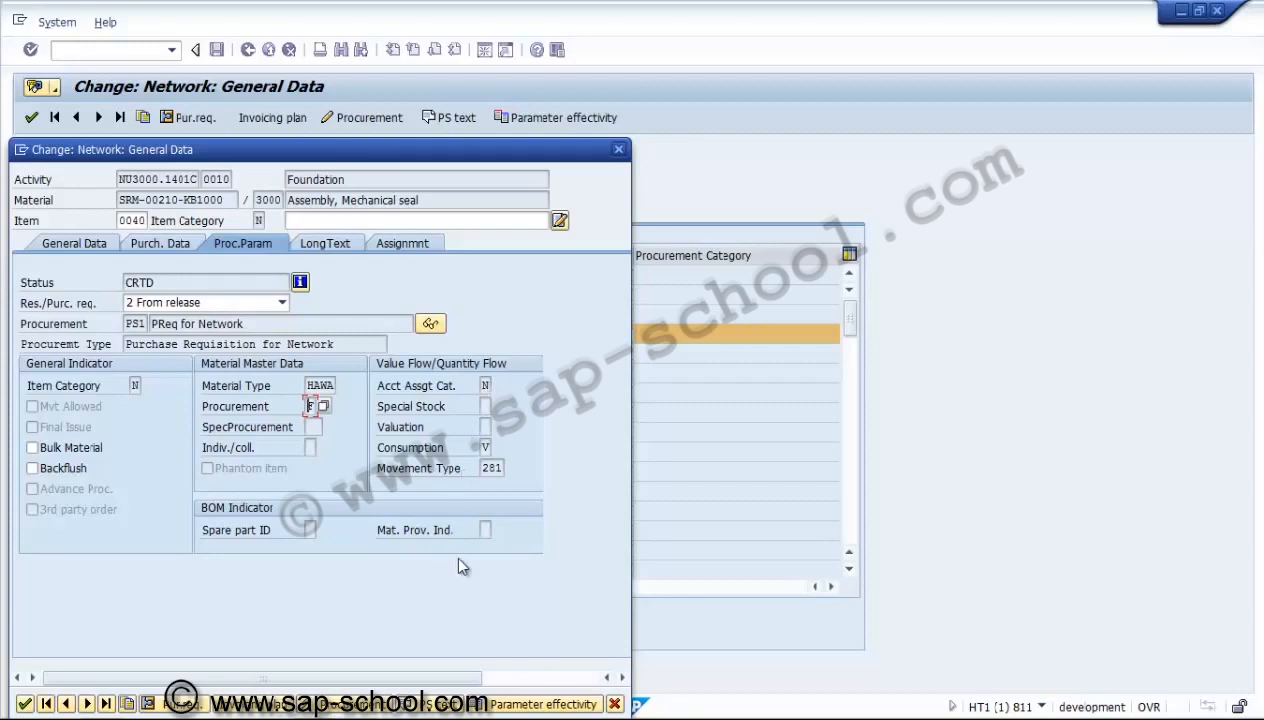
Close item 0040's details and open the component details of MSA-2006 in item 0030.
{"action": "left_click", "coordinate": [25, 702]}
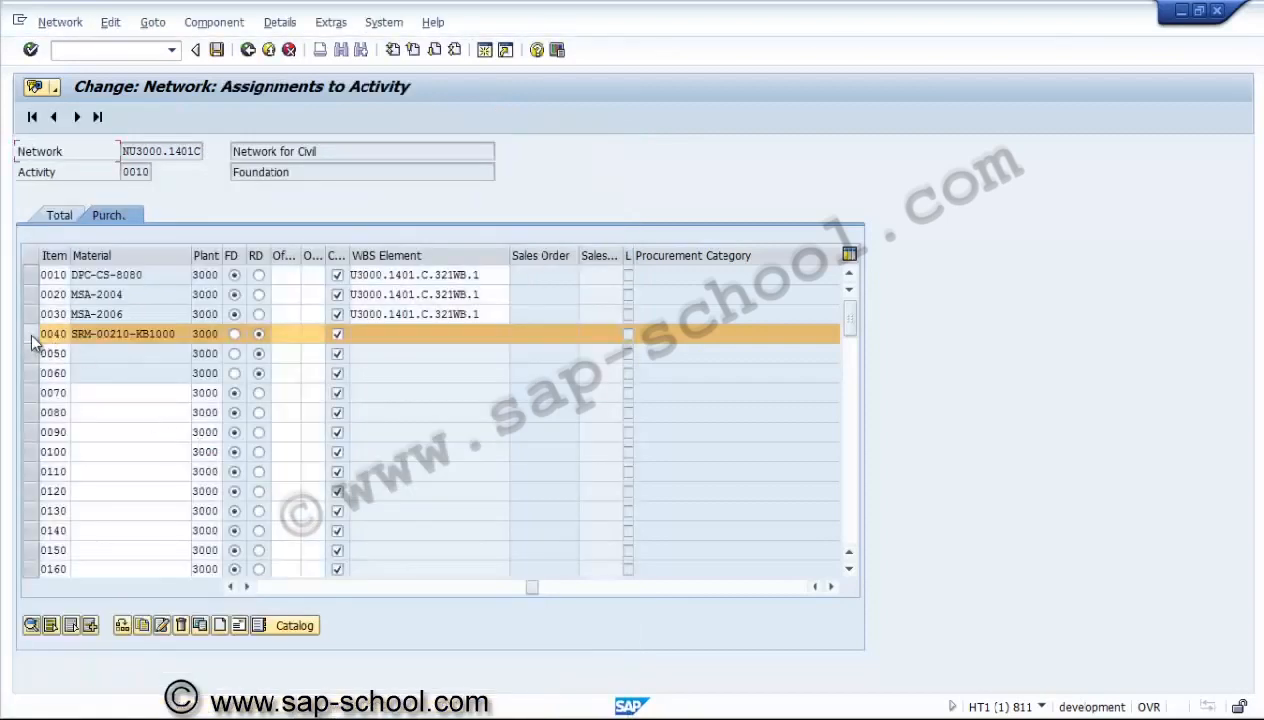
{"action": "left_click", "coordinate": [32, 314]}
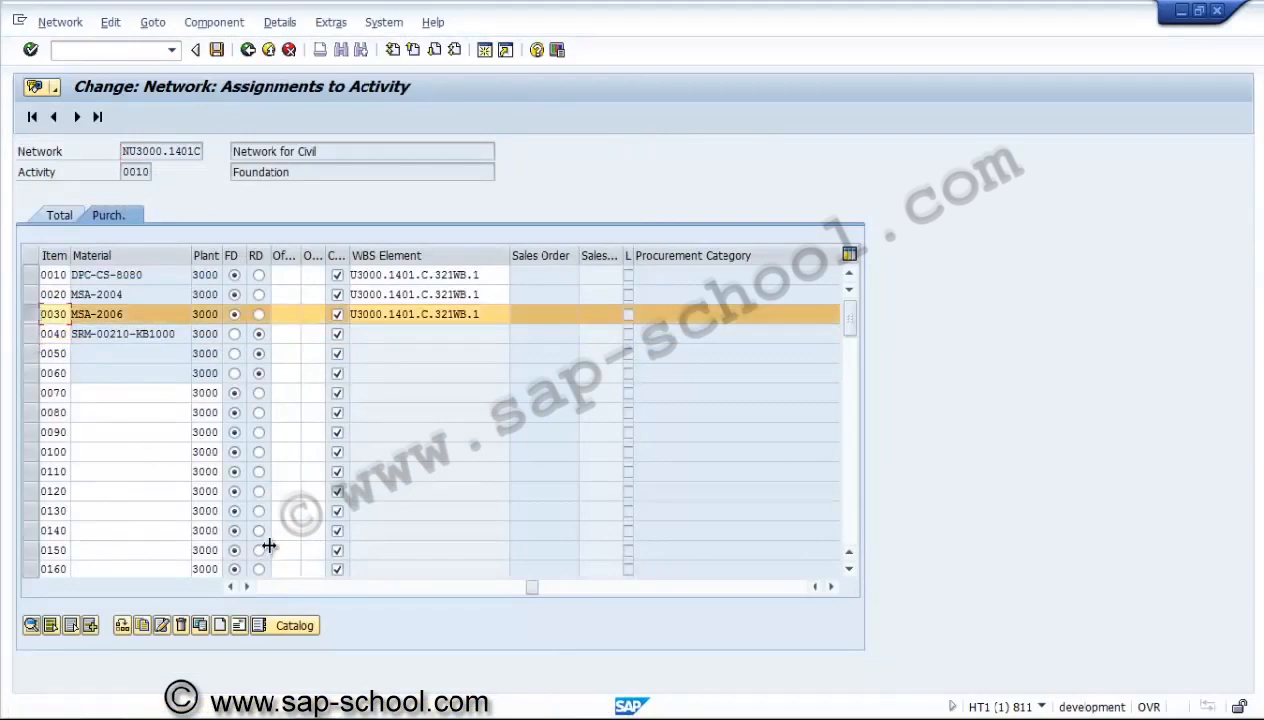
{"action": "left_click", "coordinate": [266, 591]}
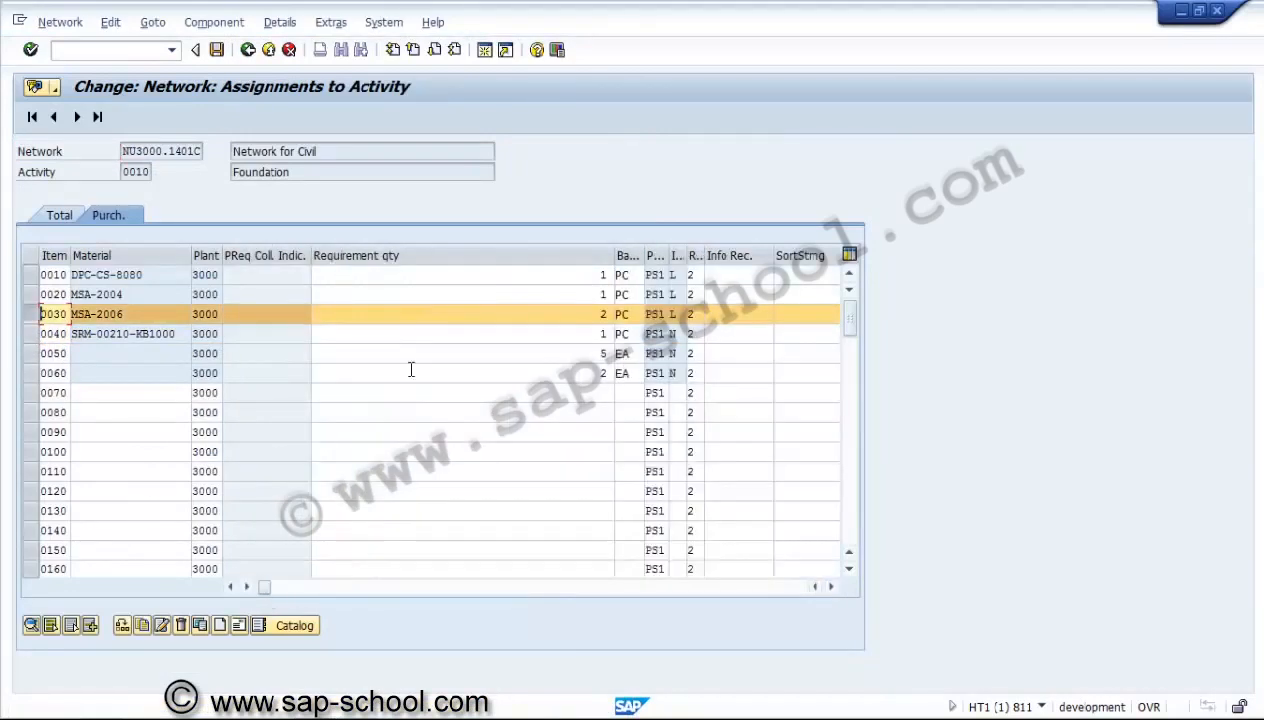
{"action": "left_click", "coordinate": [32, 625]}
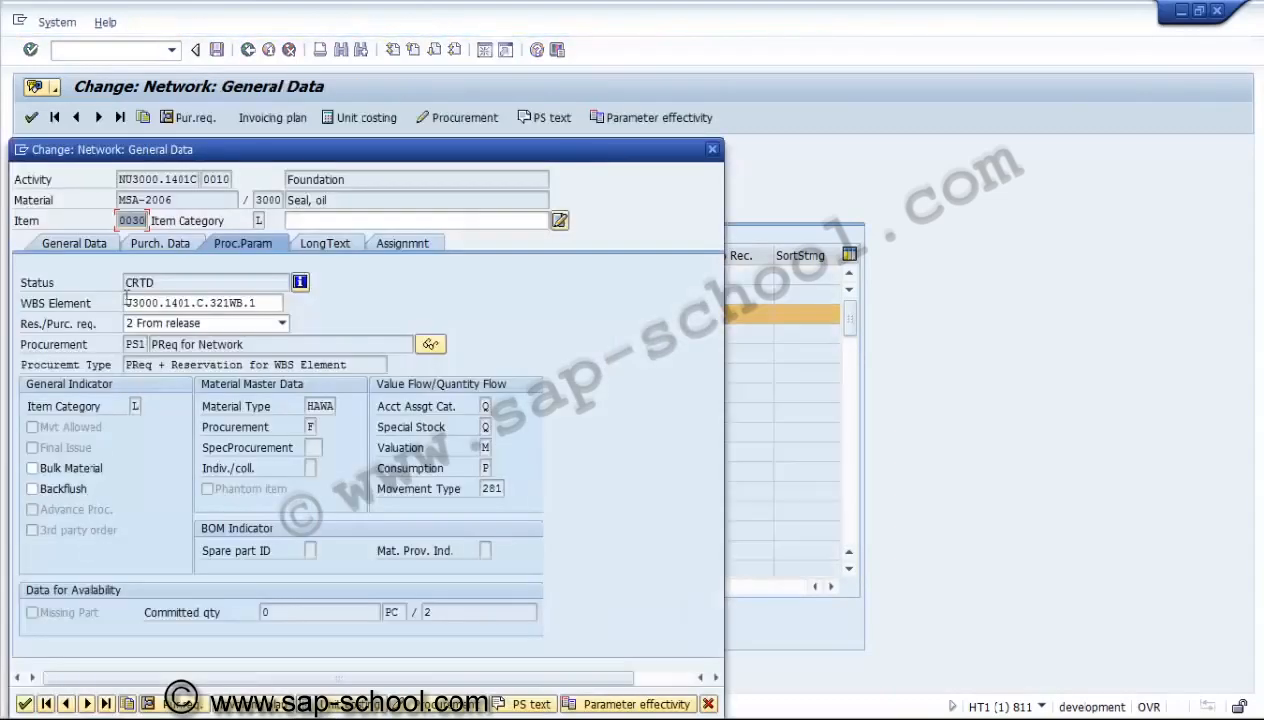
Compare the reservation fields in item 0030's general data with the purchase requisition and requirement date fields in its purchasing data.
{"action": "left_click", "coordinate": [72, 243]}
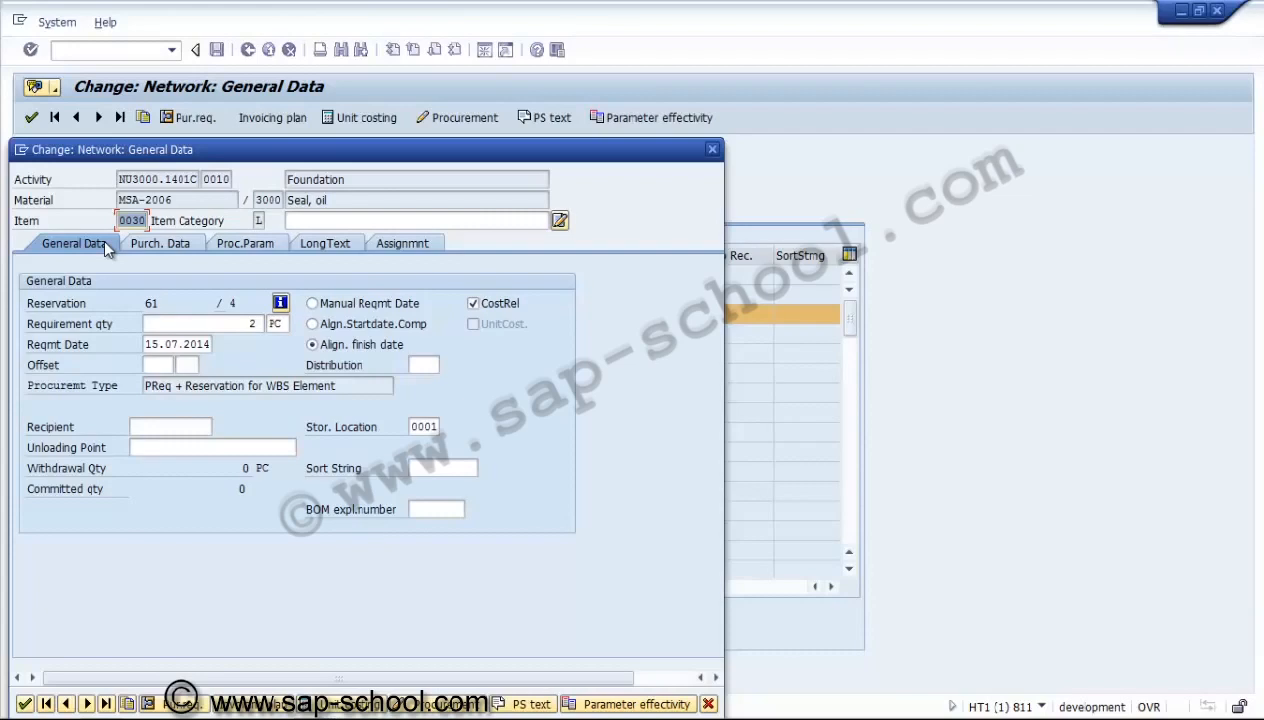
{"action": "left_click", "coordinate": [173, 246]}
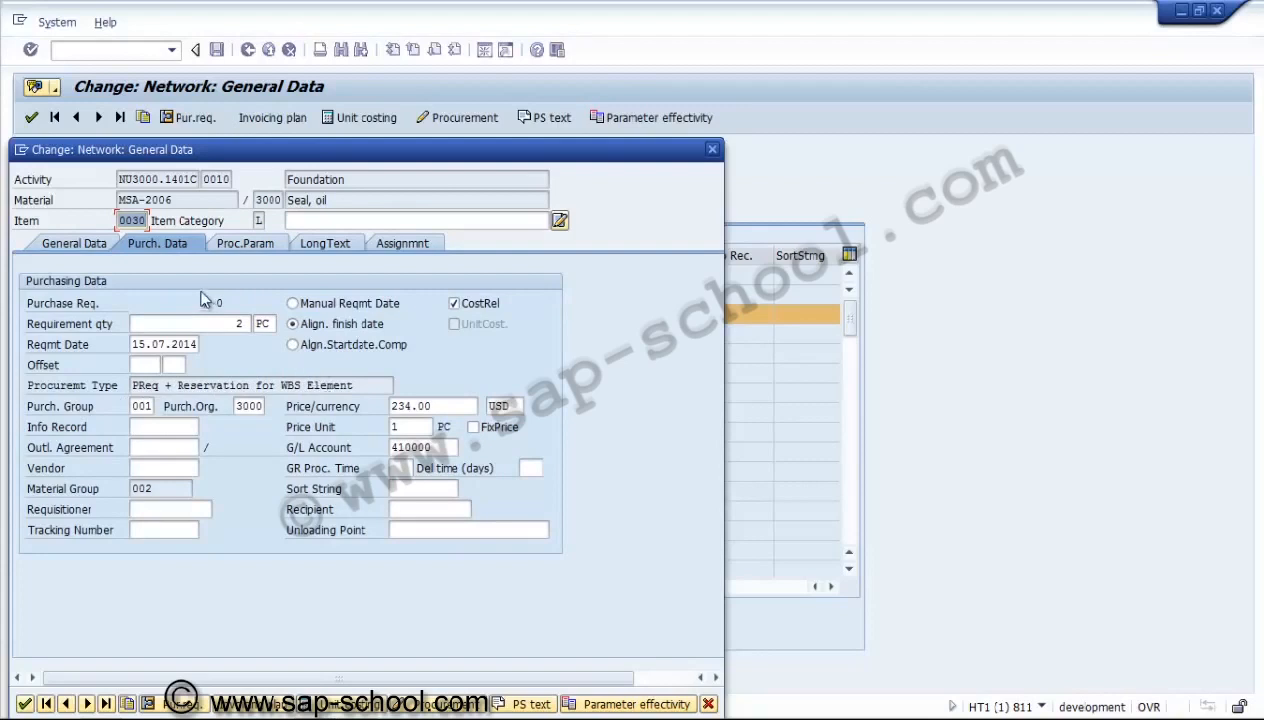
{"action": "left_click", "coordinate": [72, 243]}
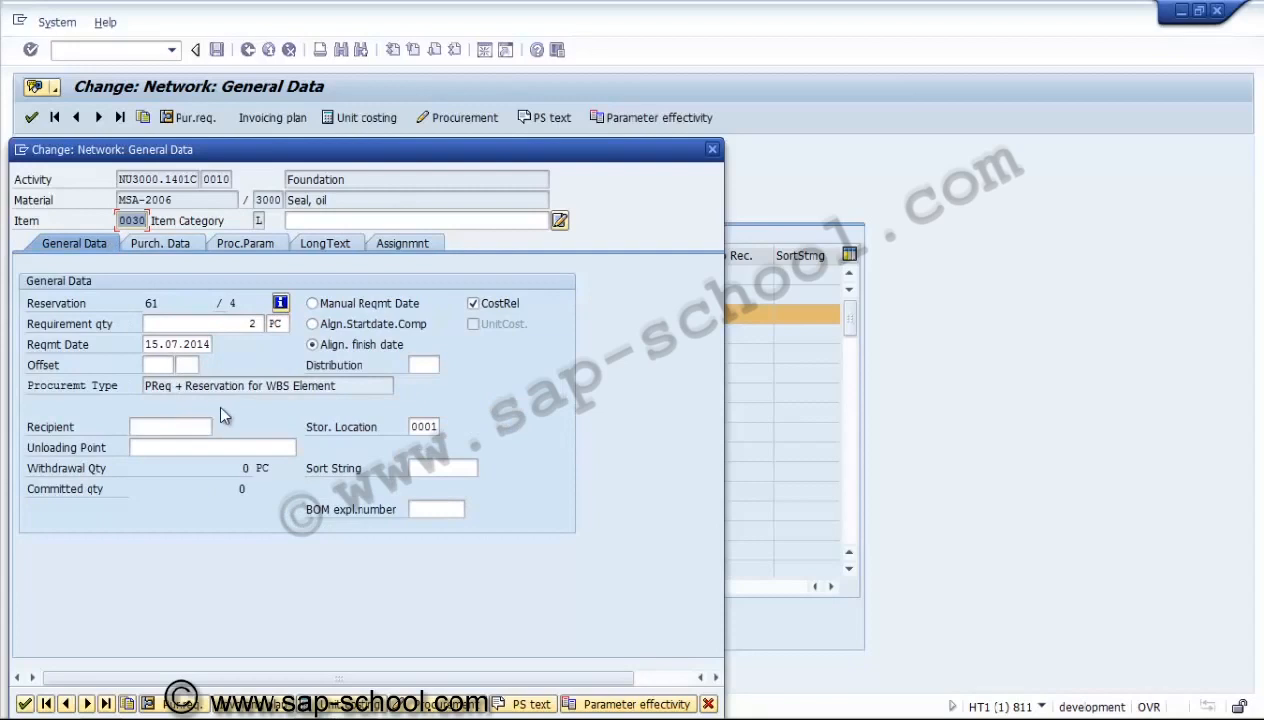
{"action": "left_click", "coordinate": [178, 242]}
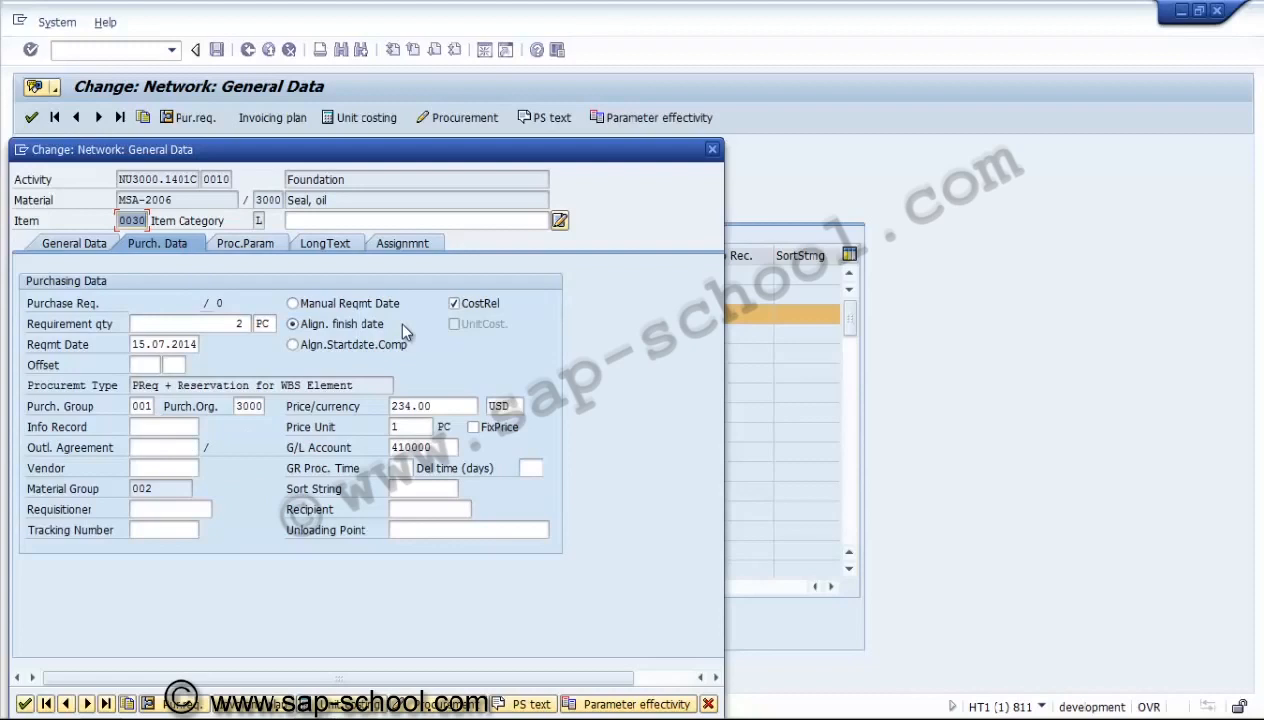
{"action": "left_click", "coordinate": [167, 344]}
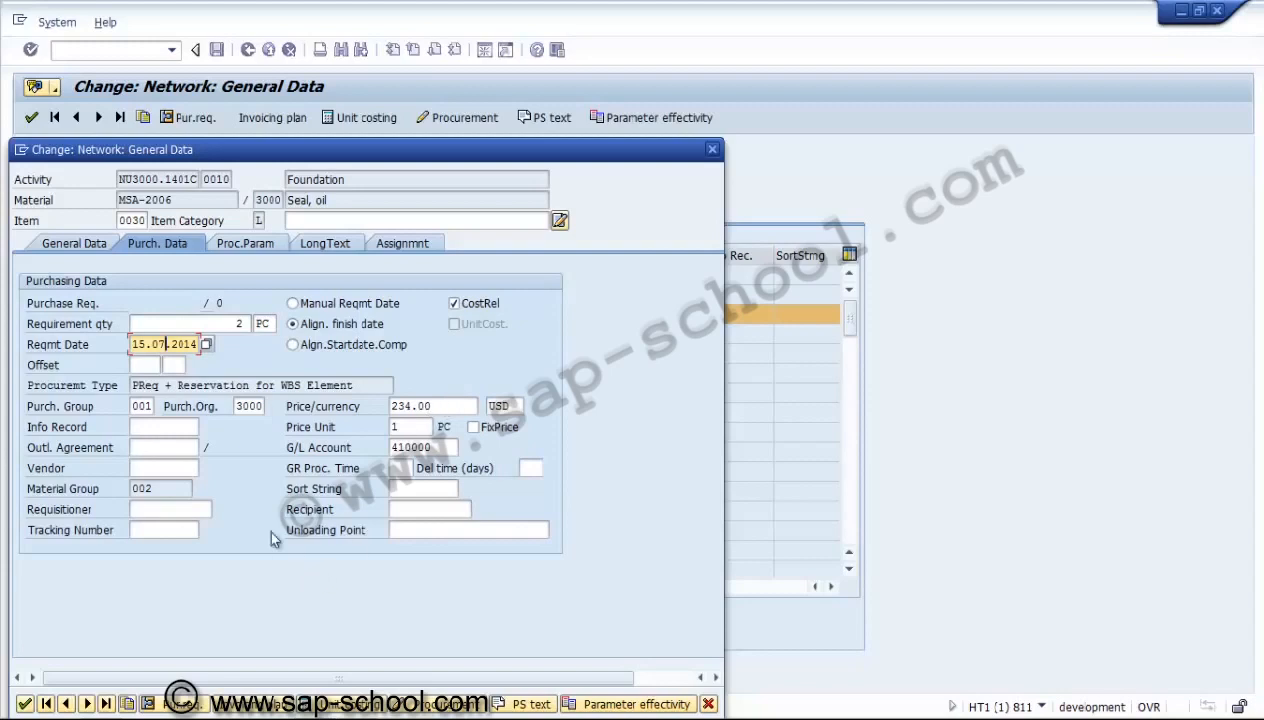
Check the account assignment category and committed quantity in item 0030's procurement parameters, then return to the component list.
{"action": "left_click", "coordinate": [255, 244]}
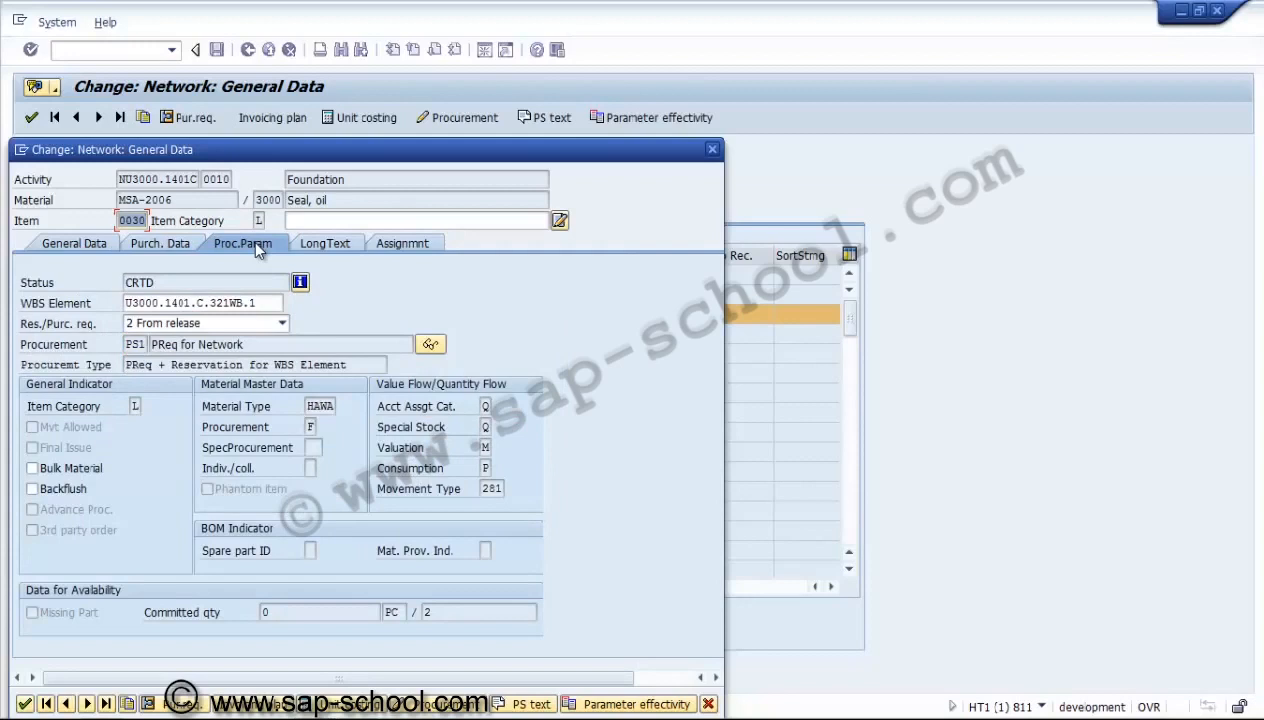
{"action": "left_click", "coordinate": [485, 405]}
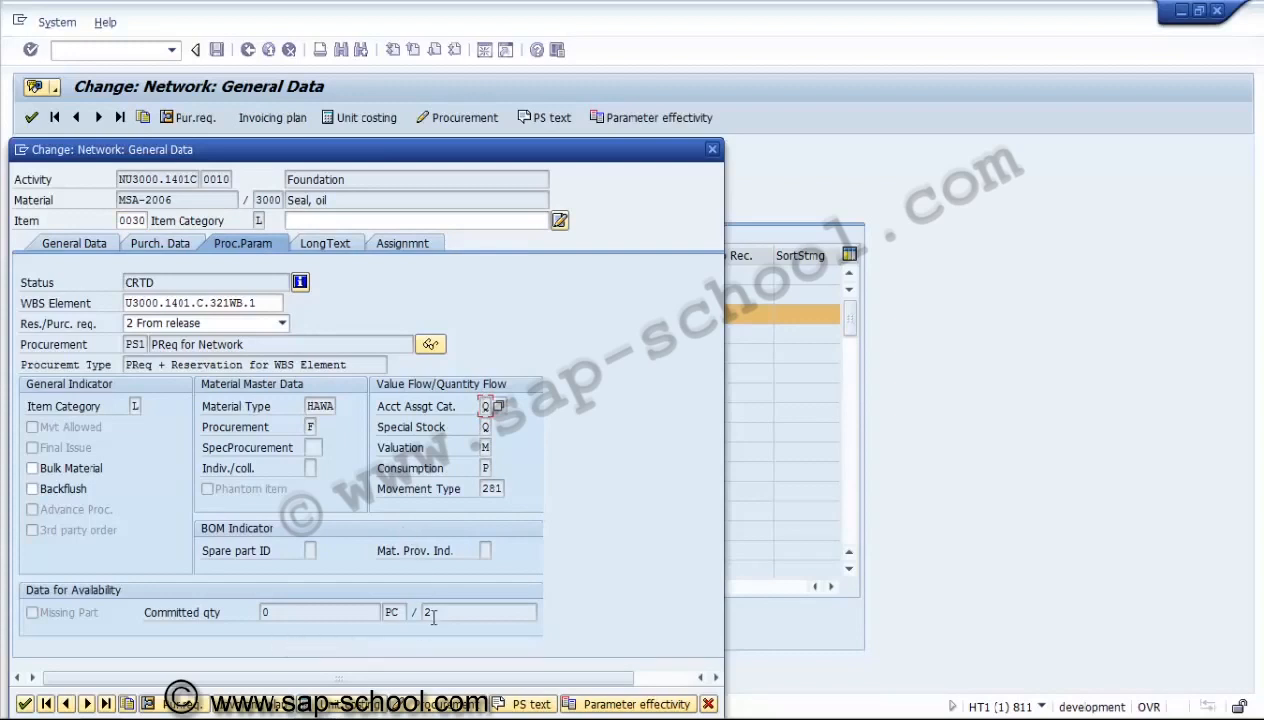
{"action": "left_click", "coordinate": [282, 613]}
{"action": "left_click", "coordinate": [101, 244]}
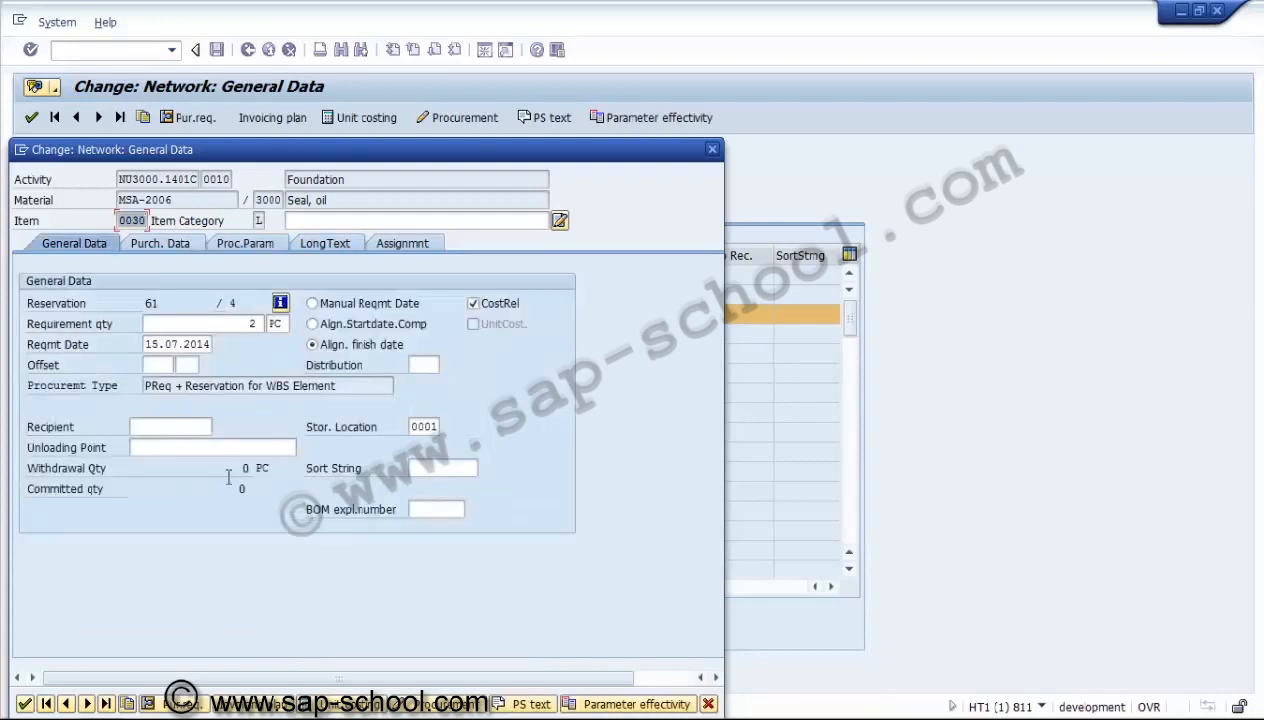
{"action": "left_click", "coordinate": [25, 705]}
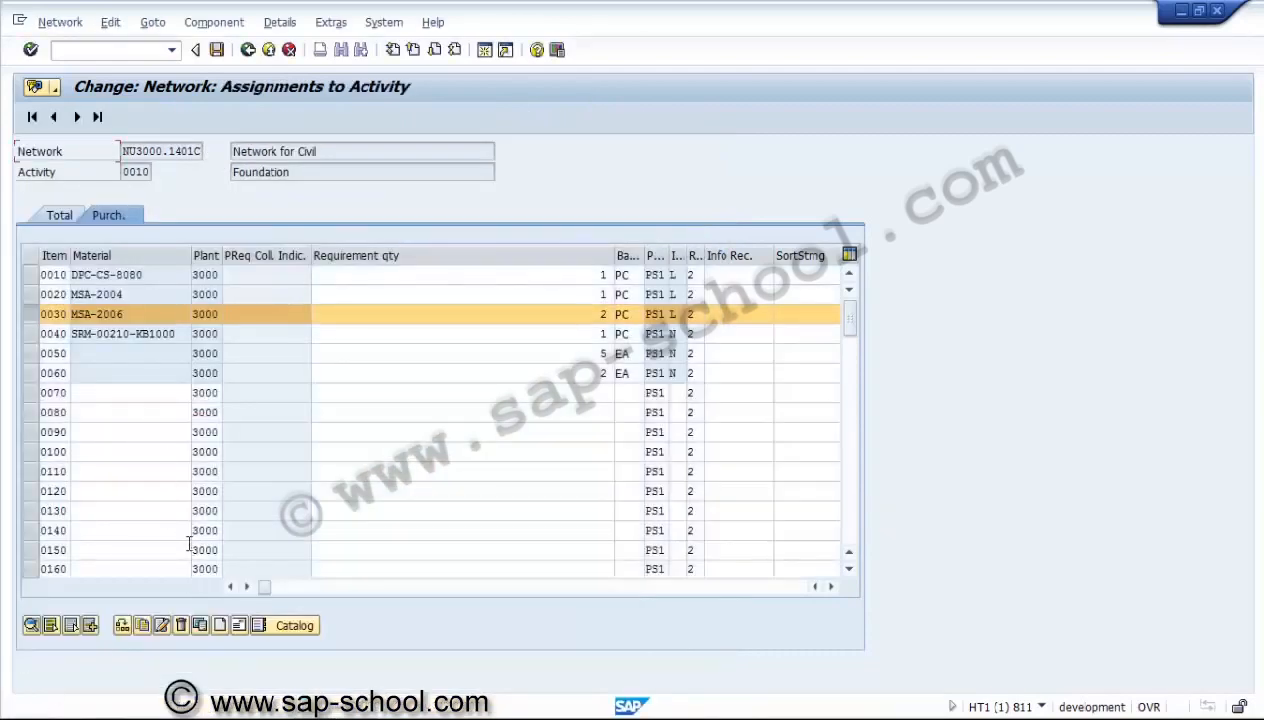
Open unit costing for MSA-2006, examine the costing variant and reference fields for creating a cost estimate, and return to the component details.
{"action": "left_click", "coordinate": [31, 626]}
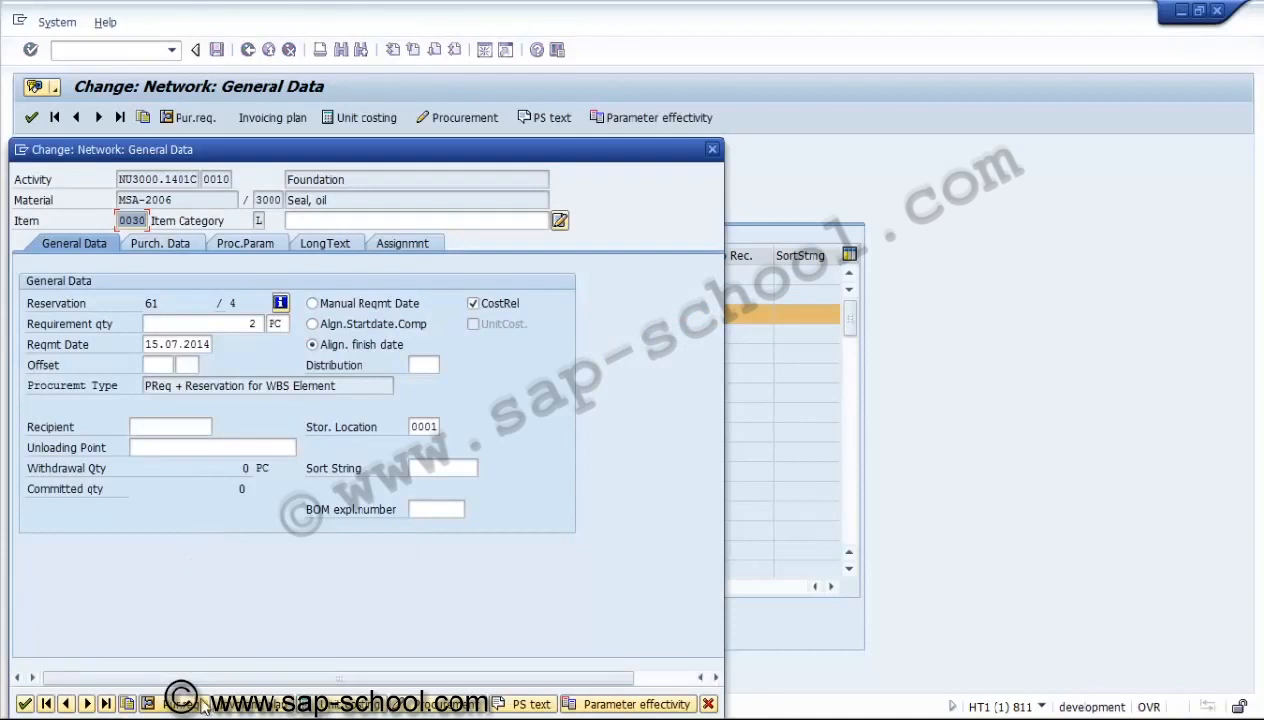
{"action": "left_click", "coordinate": [332, 710]}
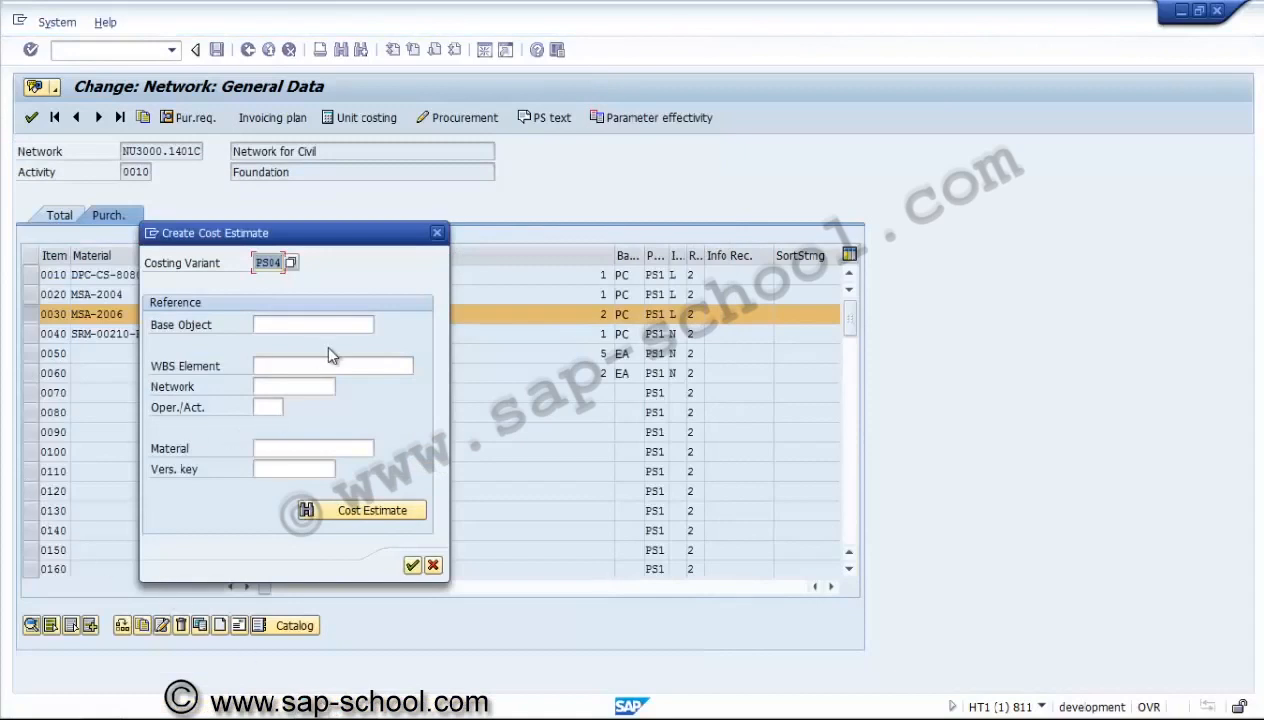
{"action": "left_click", "coordinate": [276, 325]}
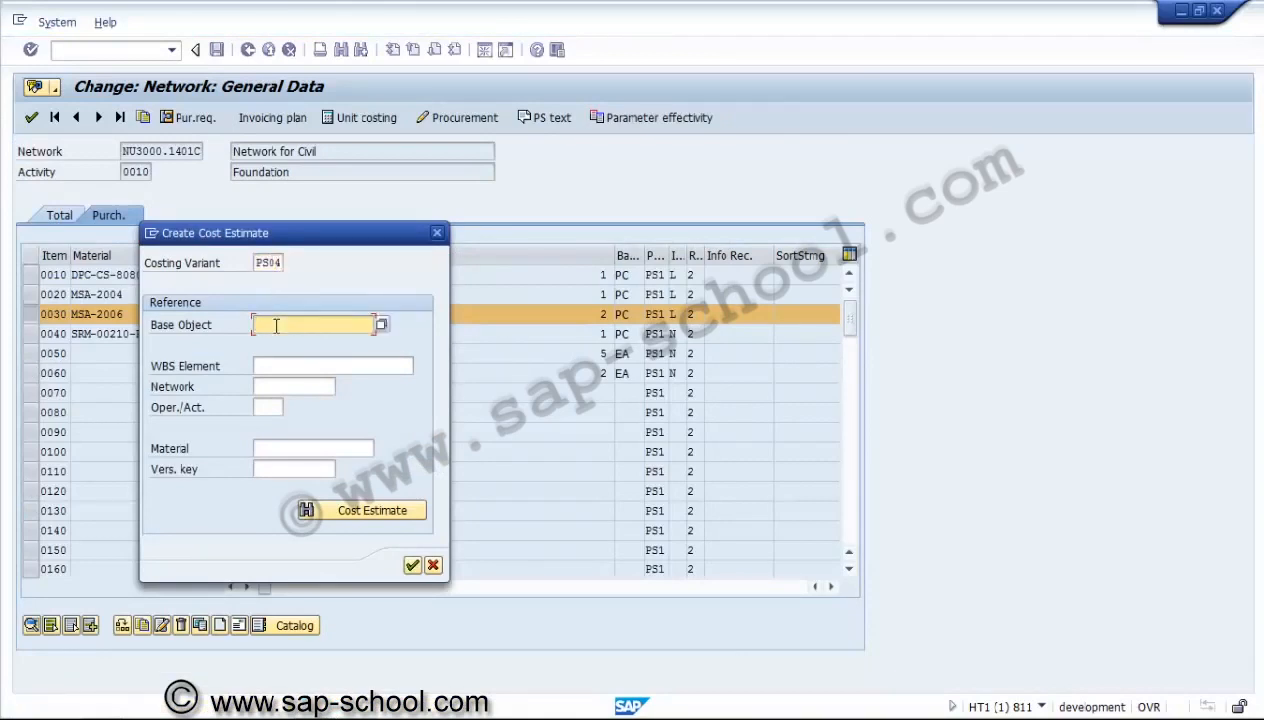
{"action": "left_click", "coordinate": [275, 367]}
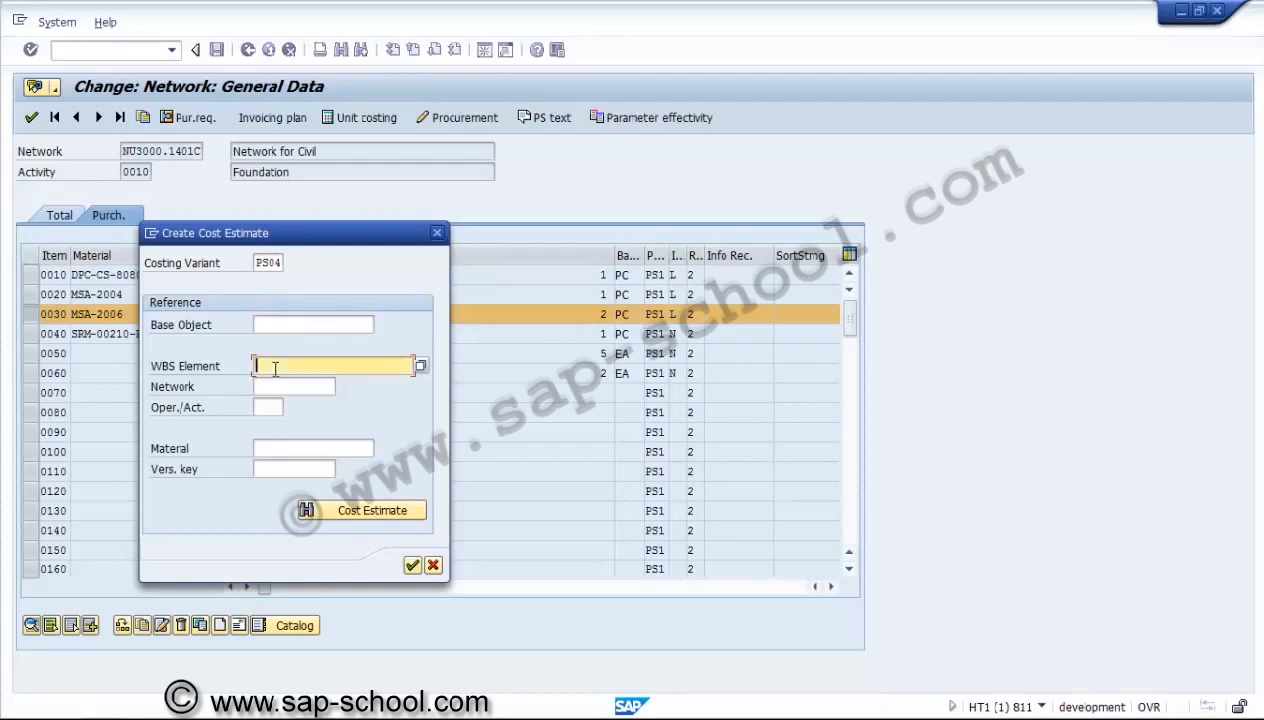
{"action": "left_click", "coordinate": [270, 387]}
{"action": "left_click", "coordinate": [268, 407]}
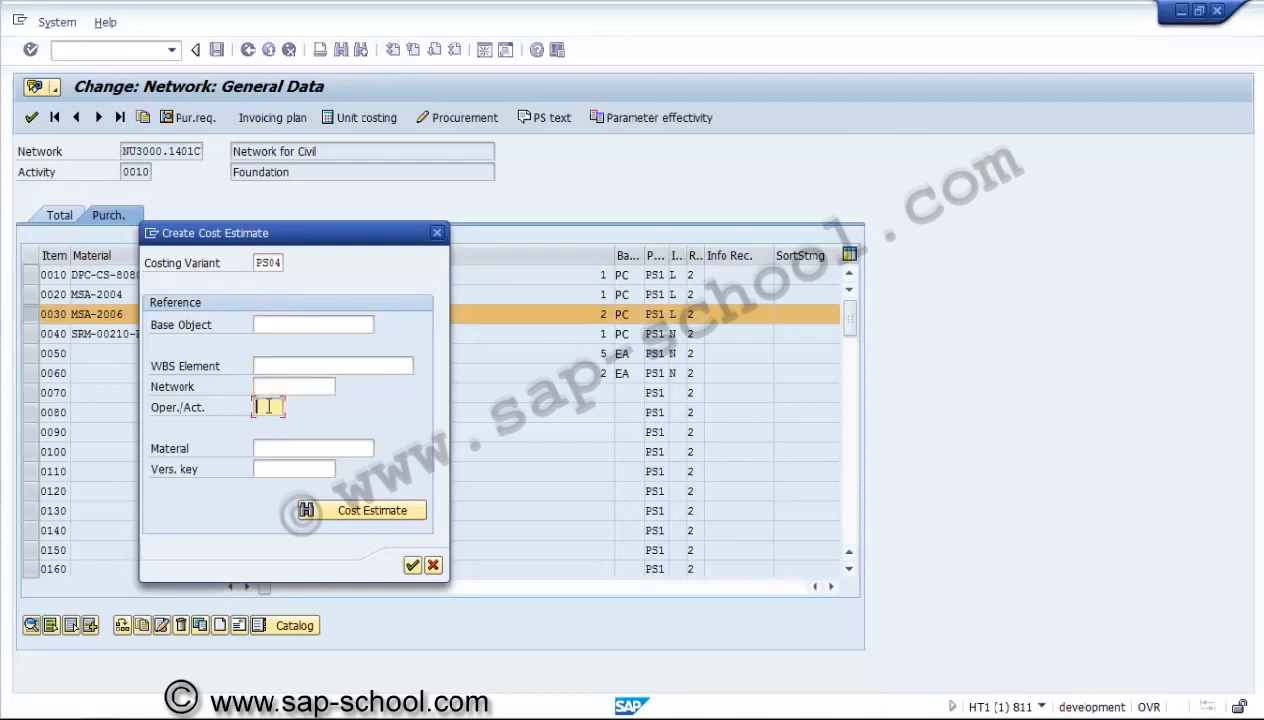
{"action": "left_click", "coordinate": [277, 448]}
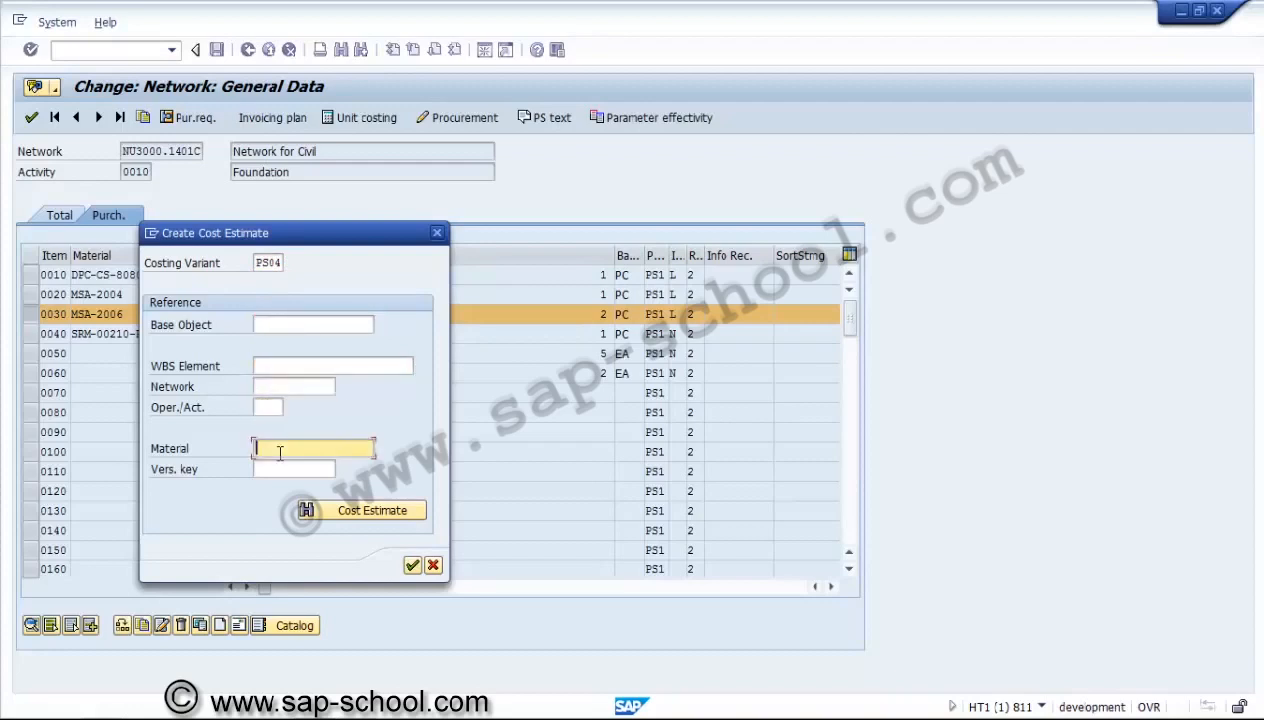
{"action": "left_click", "coordinate": [279, 473]}
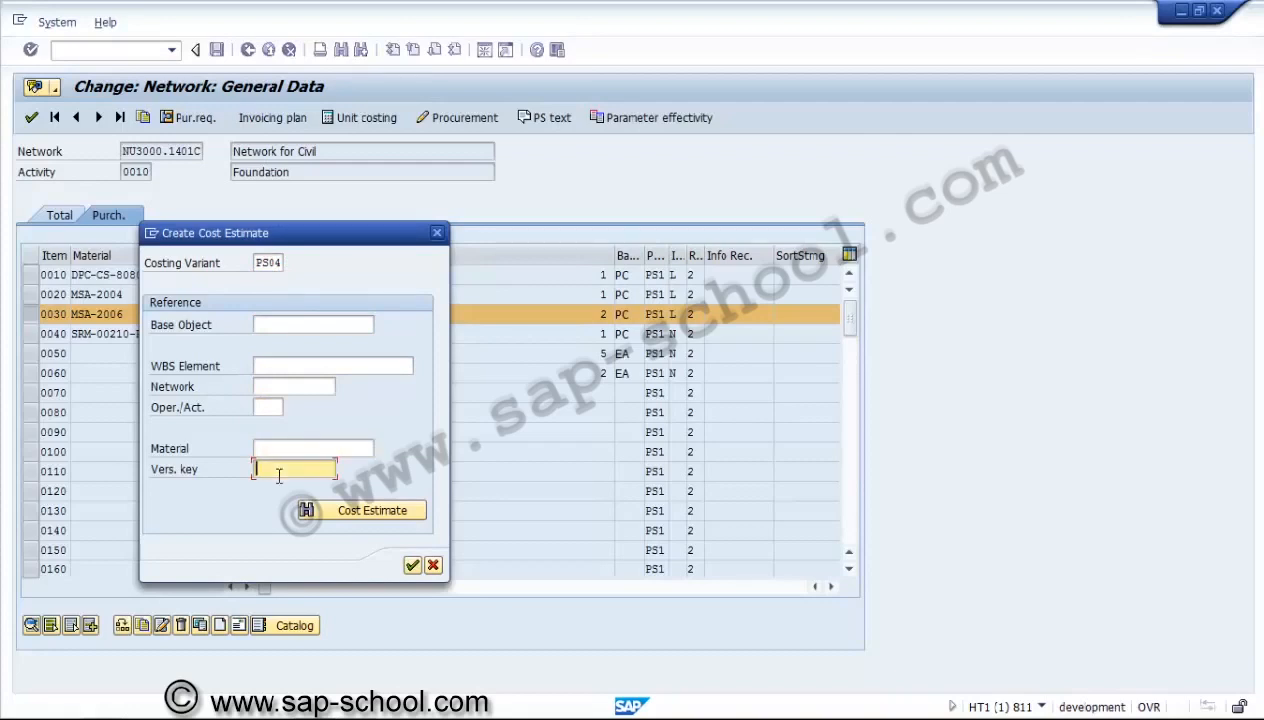
{"action": "left_click", "coordinate": [361, 505]}
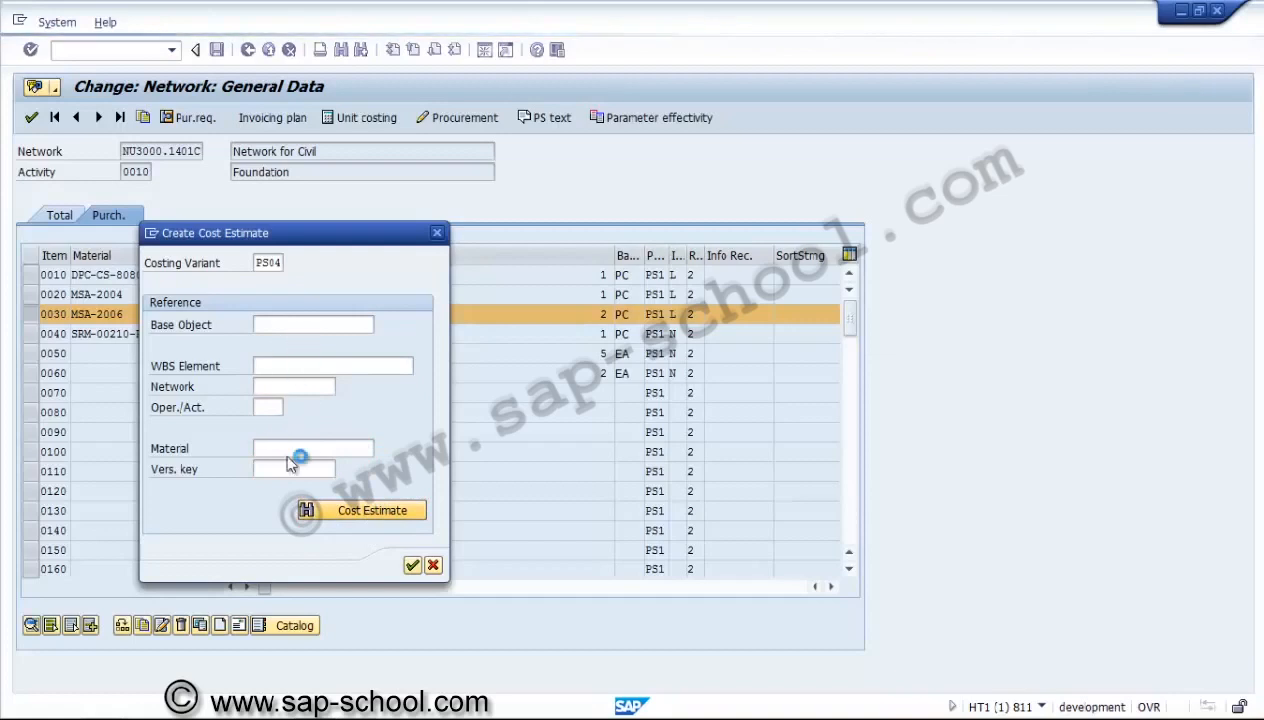
{"action": "left_click", "coordinate": [268, 382]}
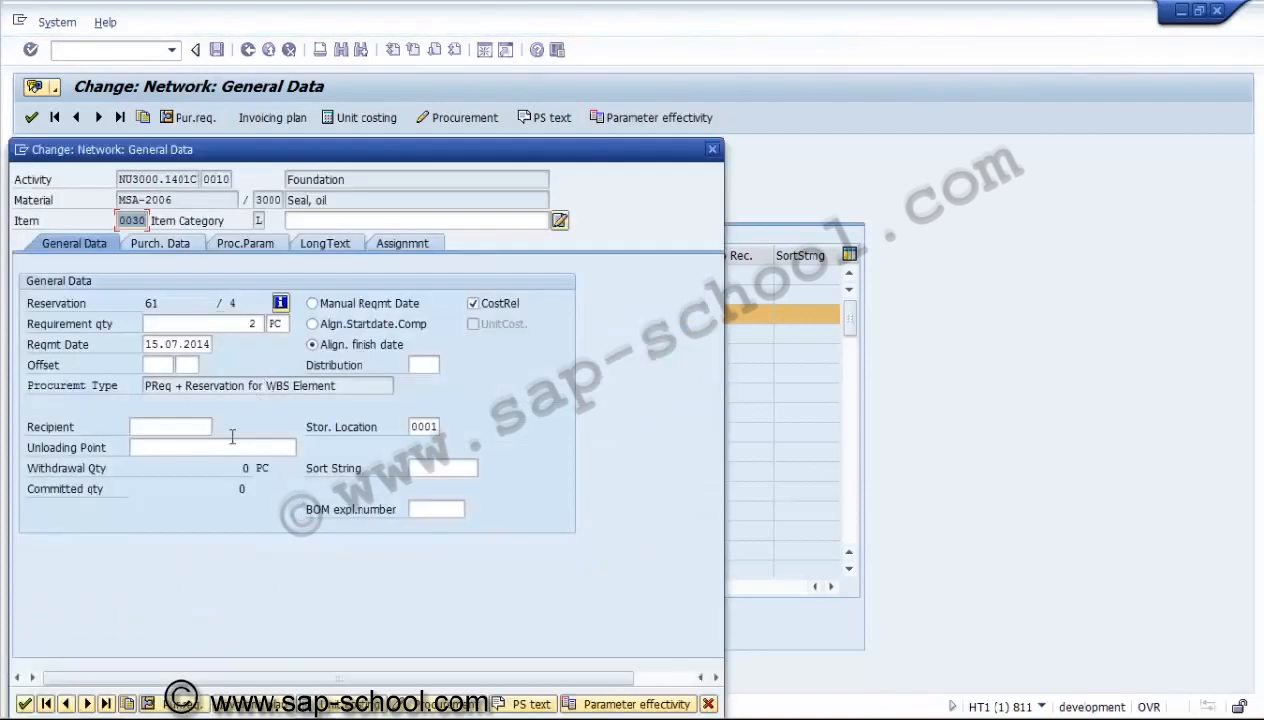
Review the procurement options for MSA-2006, keep PReq+Res - WBS elem., and close the component details.
{"action": "left_click", "coordinate": [424, 705]}
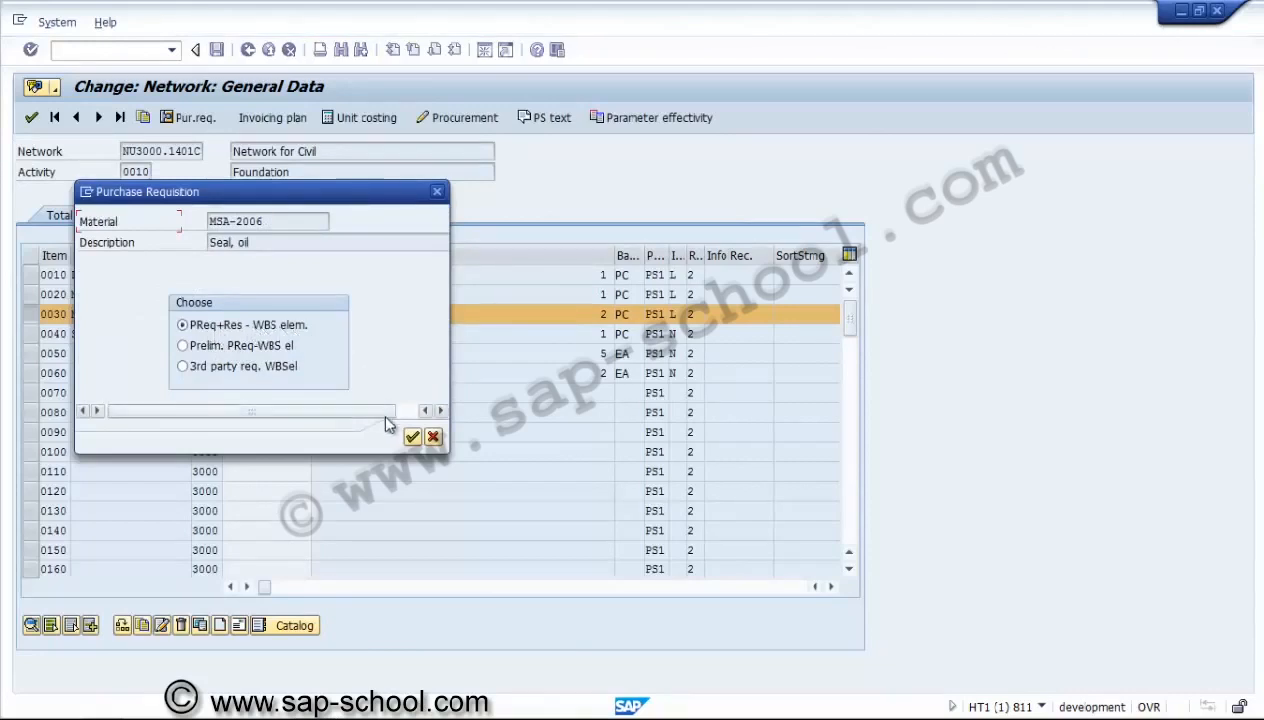
{"action": "left_click", "coordinate": [414, 437]}
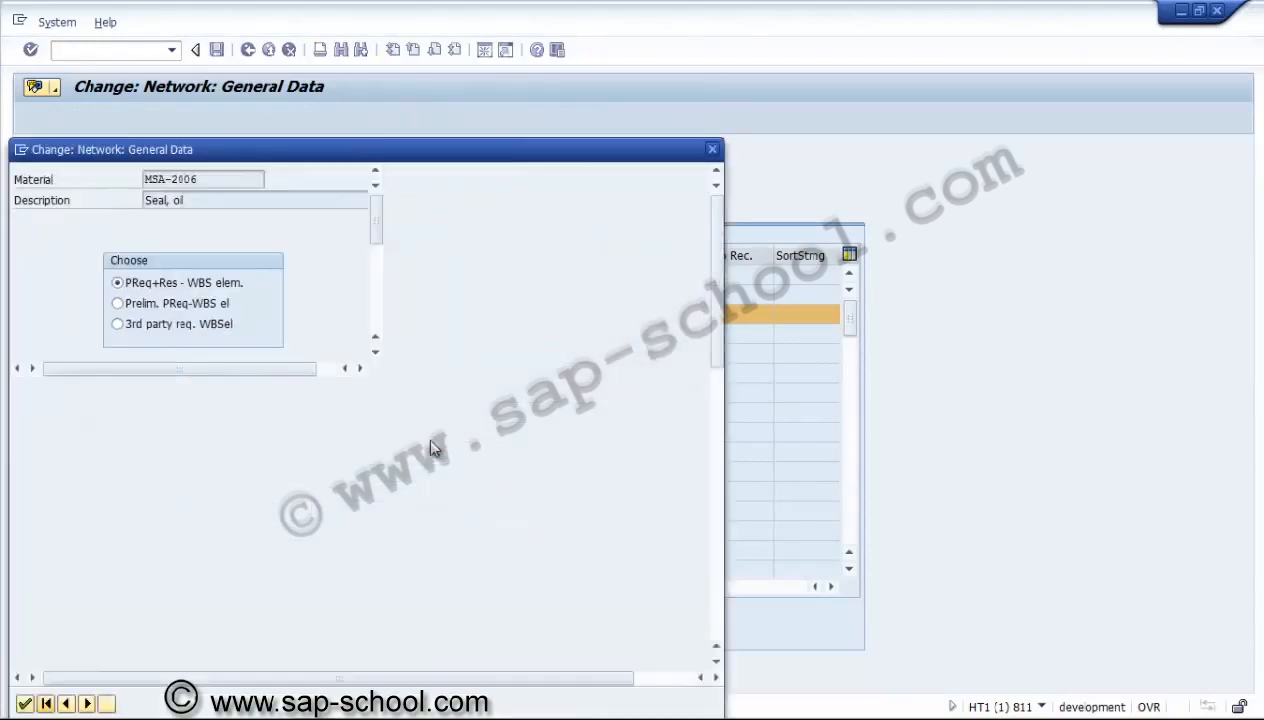
{"action": "left_click", "coordinate": [25, 704]}
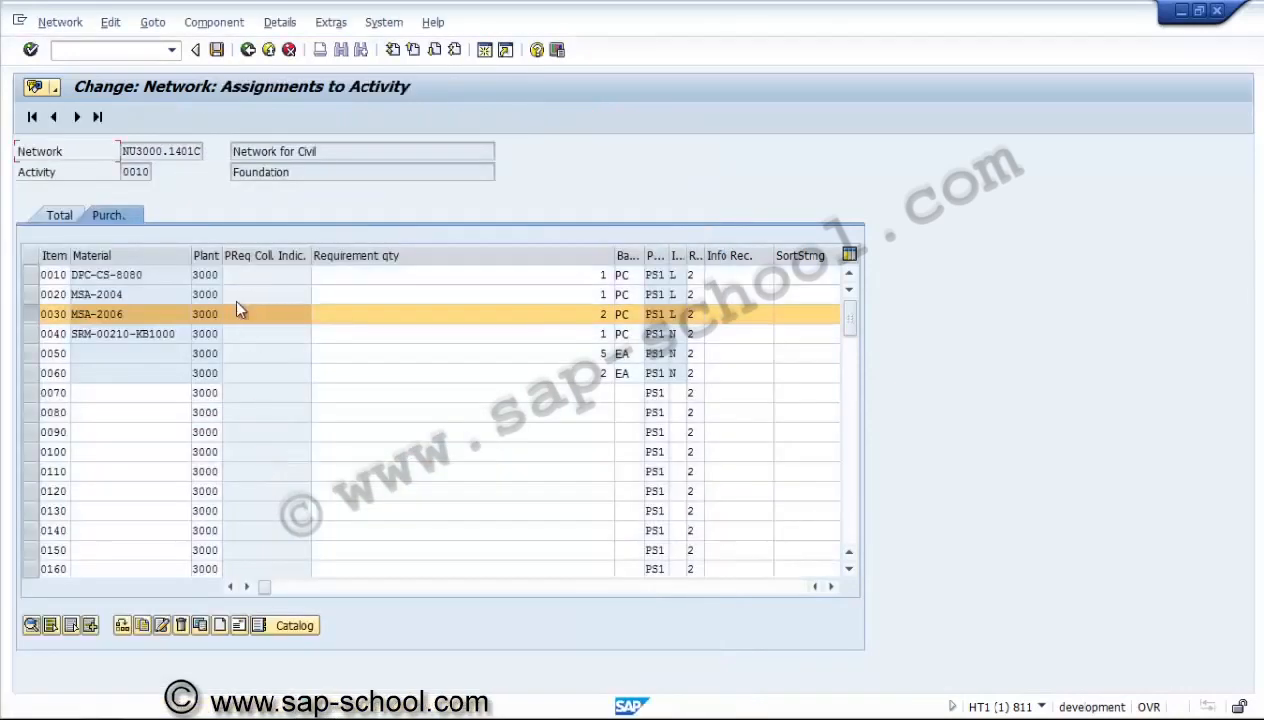
Save network NU3000.1401C and reopen the component assignments of its Foundation activity.
{"action": "left_click", "coordinate": [40, 316]}
{"action": "left_click", "coordinate": [218, 52]}
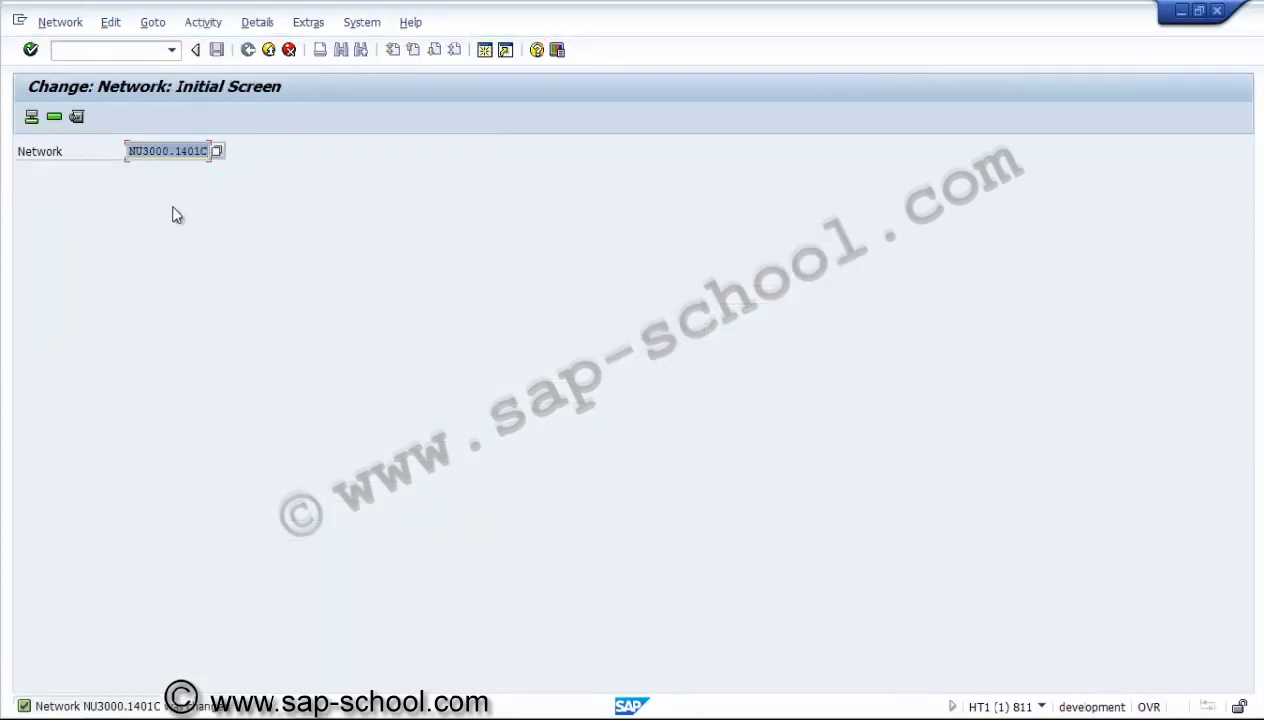
{"action": "left_click", "coordinate": [54, 117]}
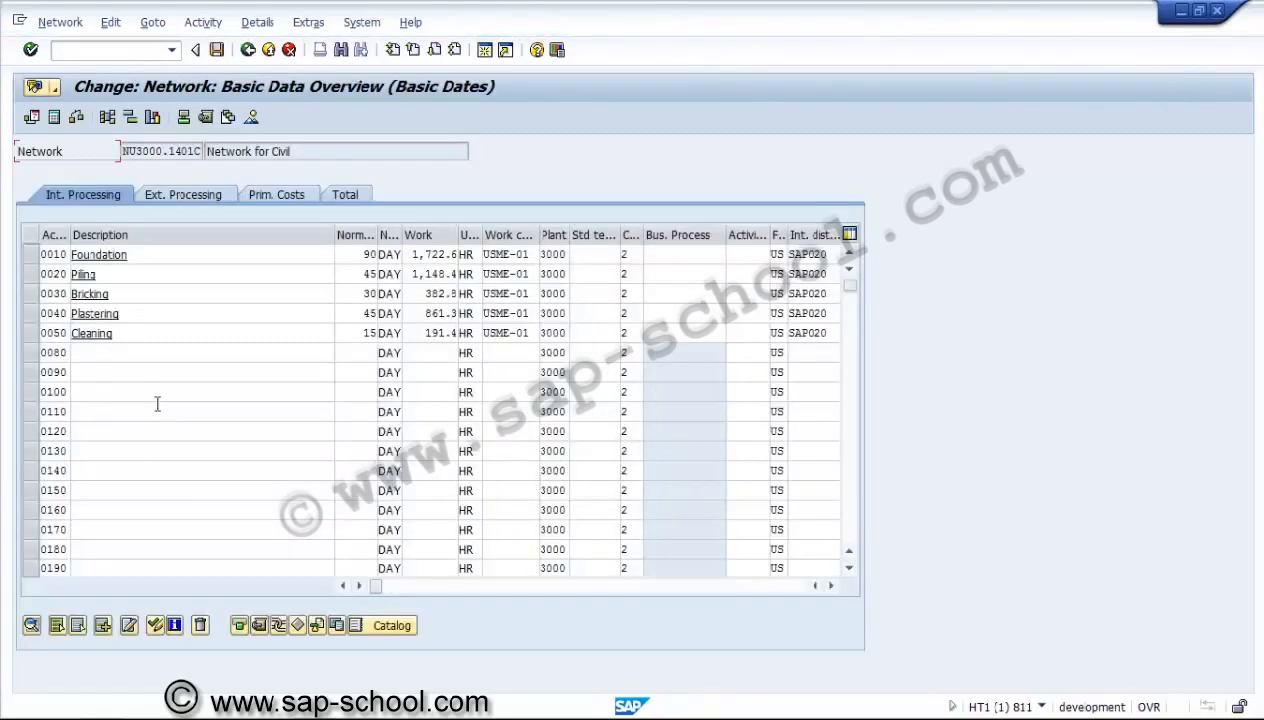
{"action": "left_click", "coordinate": [31, 255]}
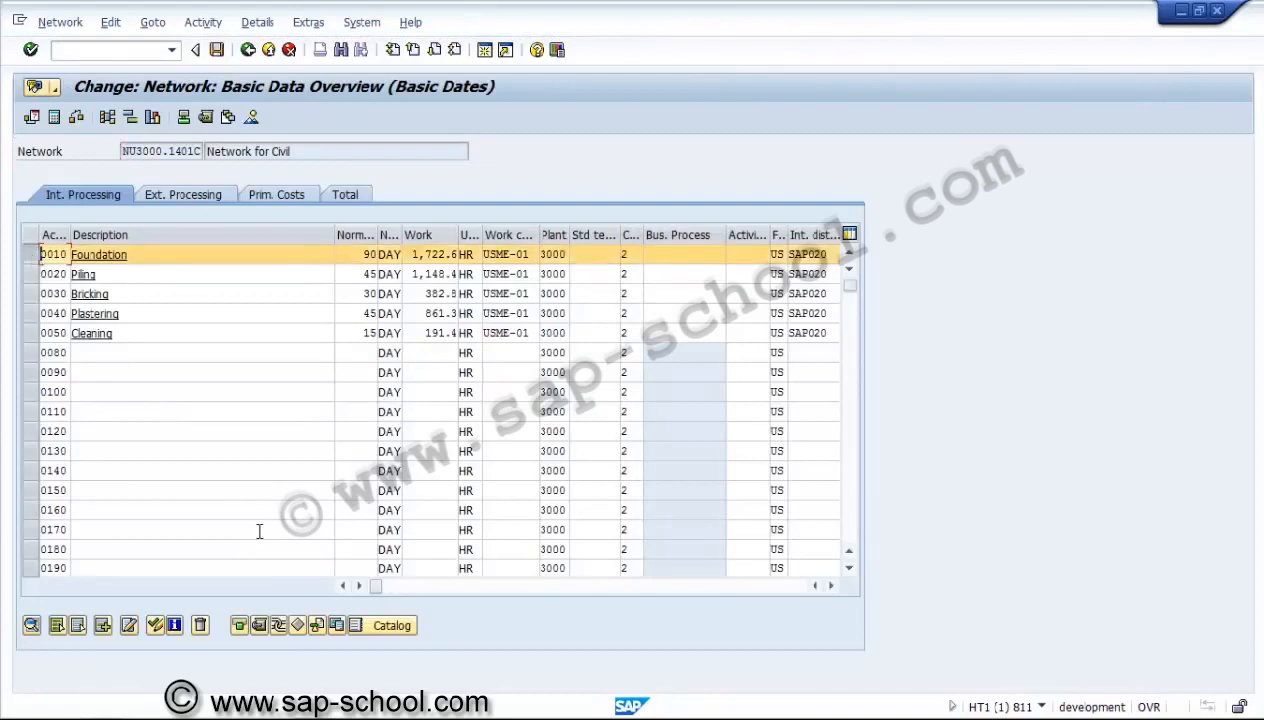
{"action": "left_click", "coordinate": [258, 620]}
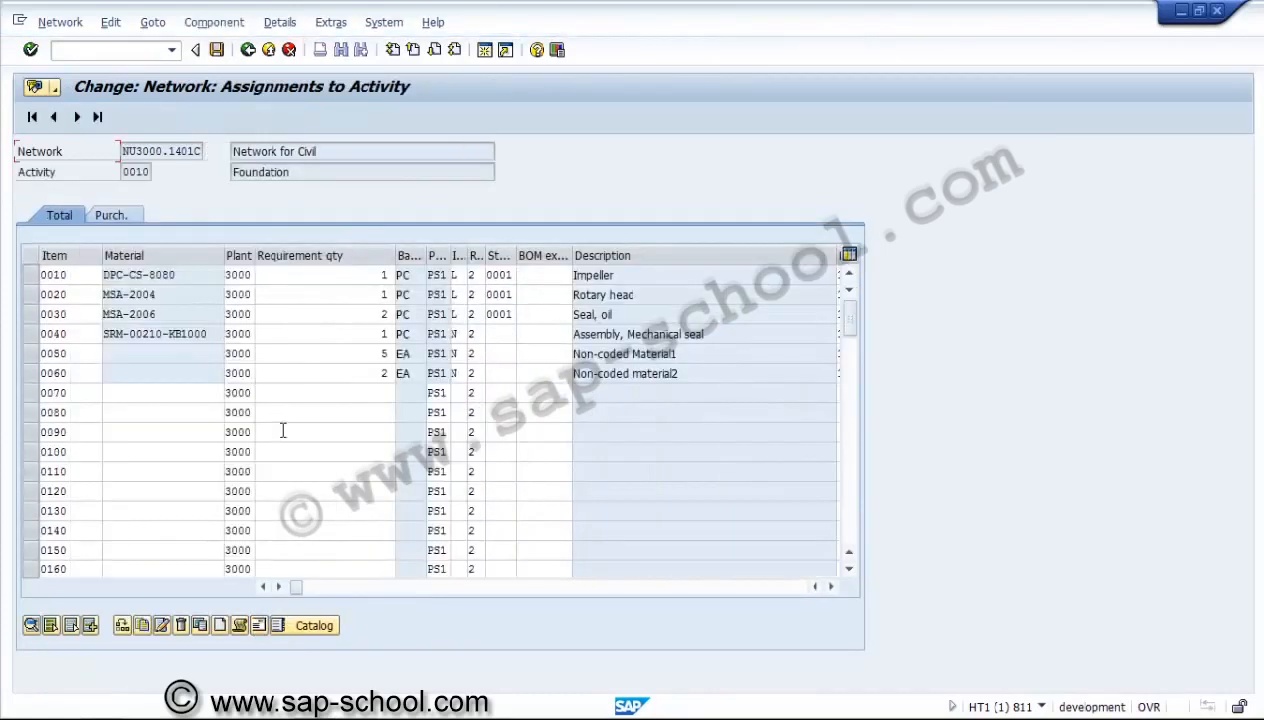
{"action": "left_click", "coordinate": [160, 28]}
{"action": "mouse_move", "coordinate": [110, 22]}
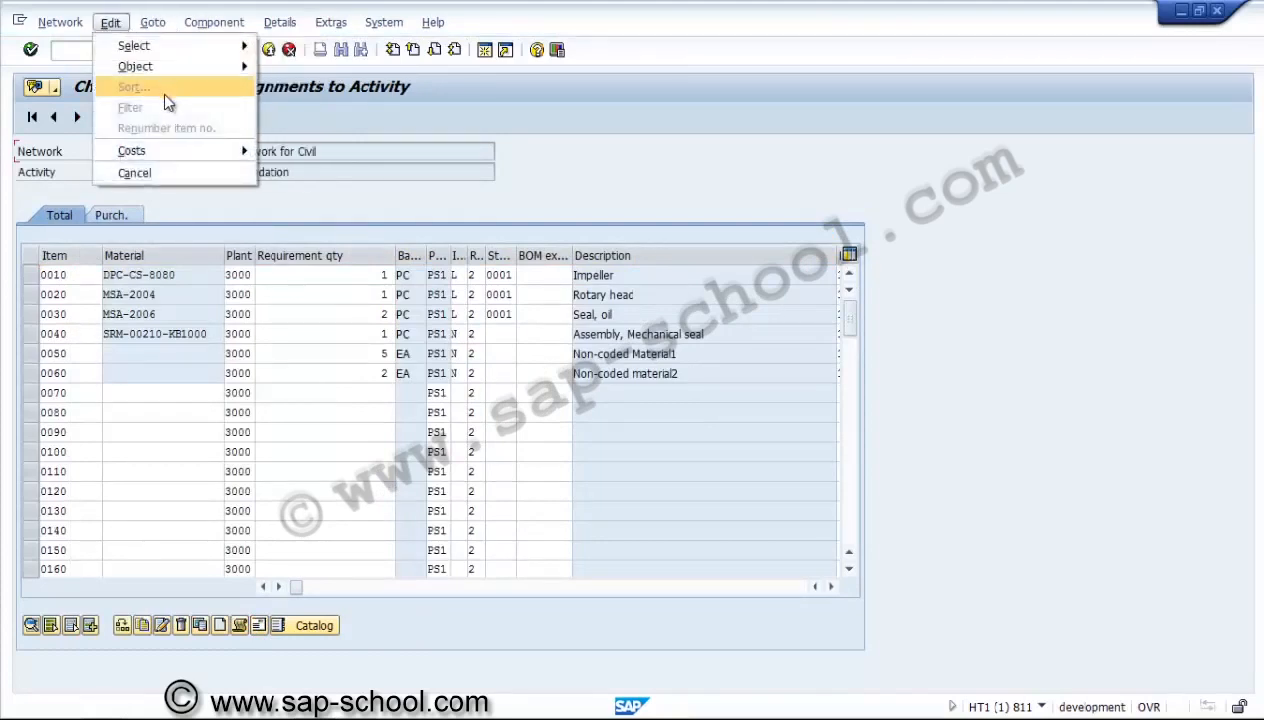
{"action": "mouse_move", "coordinate": [166, 152]}
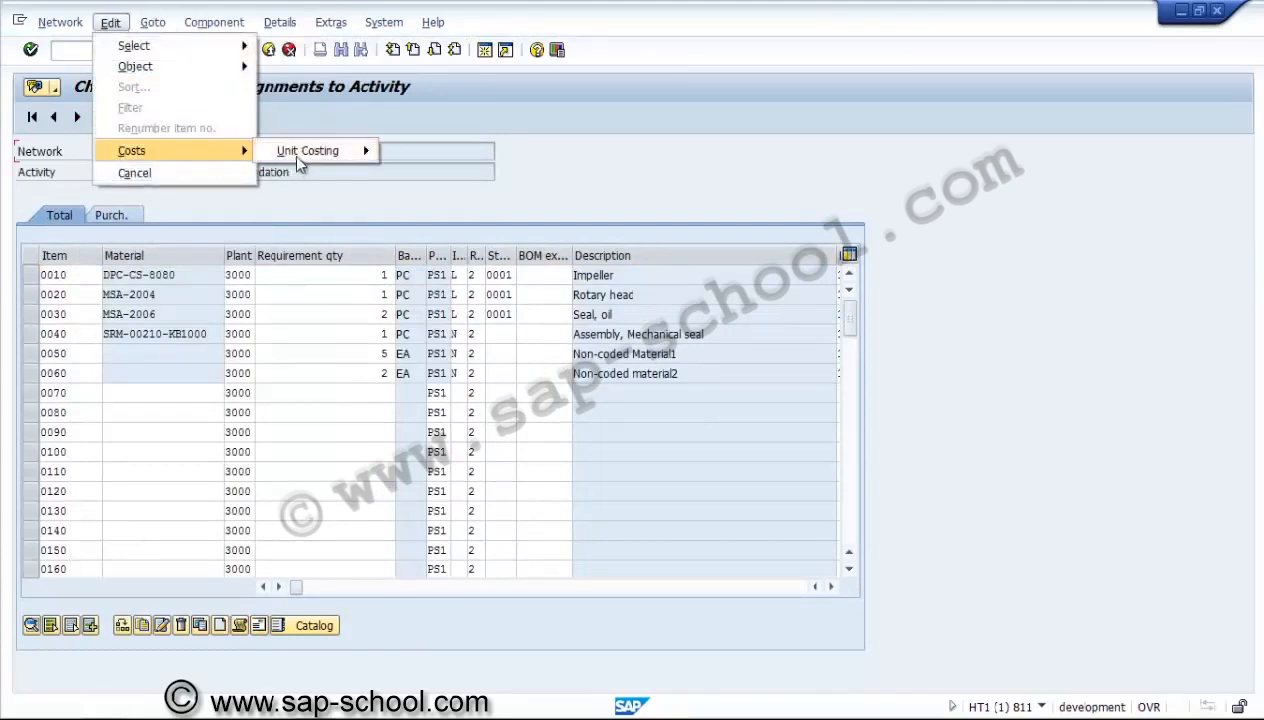
{"action": "mouse_move", "coordinate": [310, 157]}
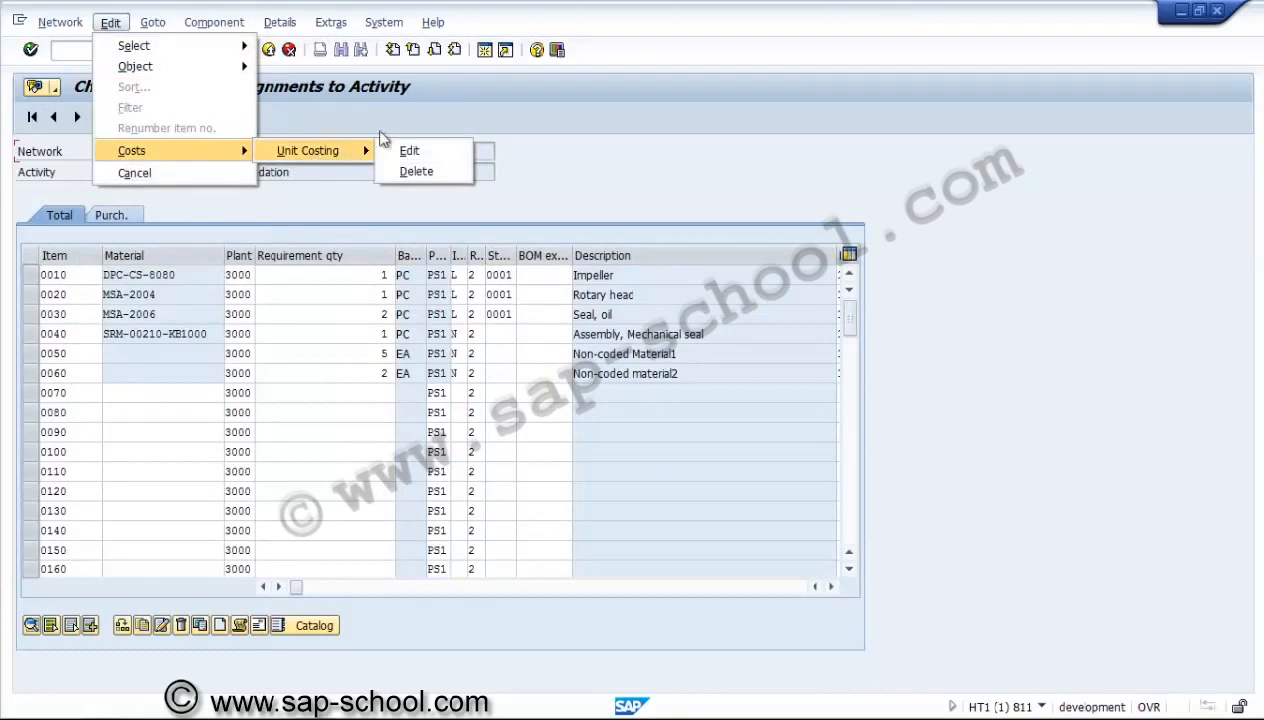
{"action": "left_click", "coordinate": [423, 120]}
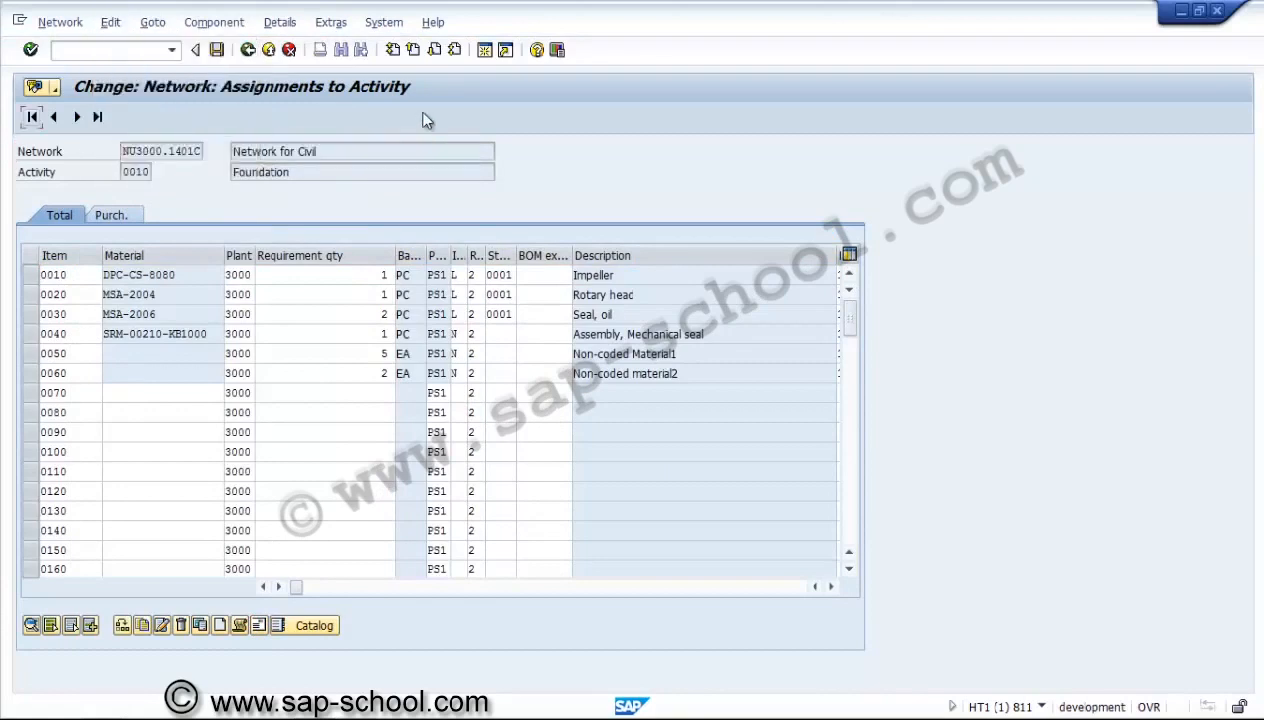
Open unit costing for the Impeller component, examine the cost estimate reference fields, cancel it and close the component details.
{"action": "left_click", "coordinate": [31, 279]}
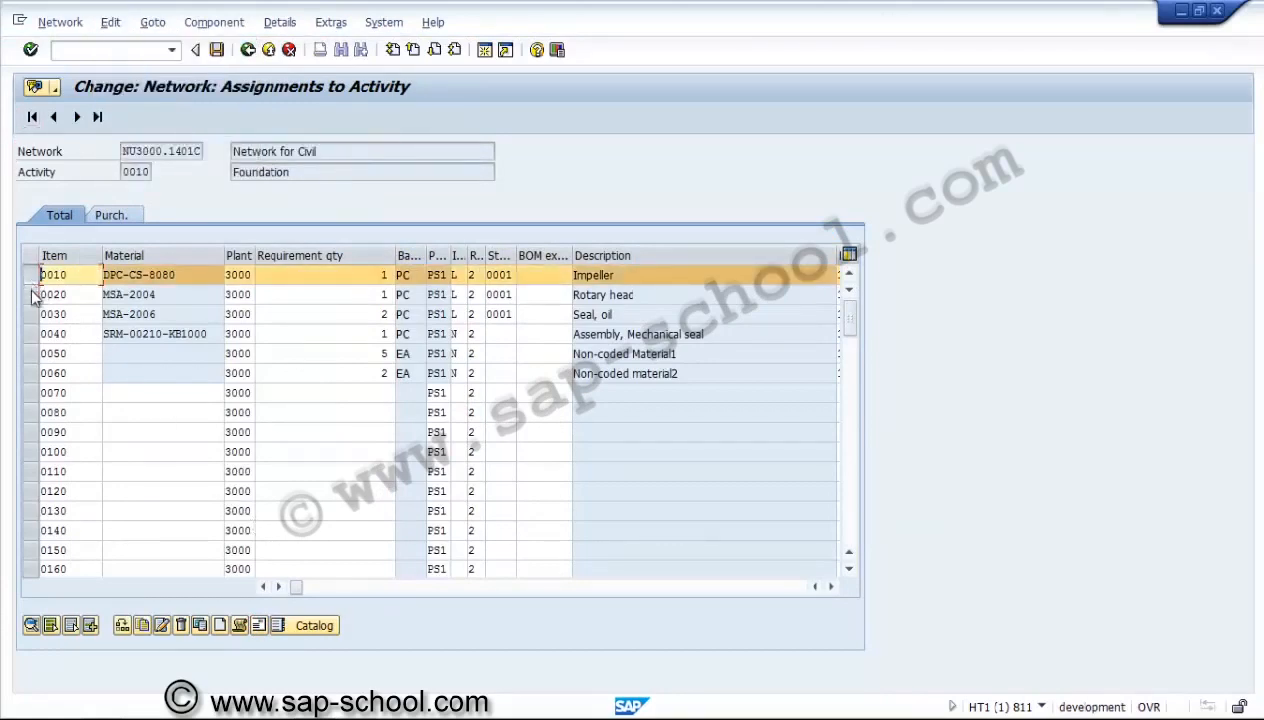
{"action": "left_click", "coordinate": [50, 624]}
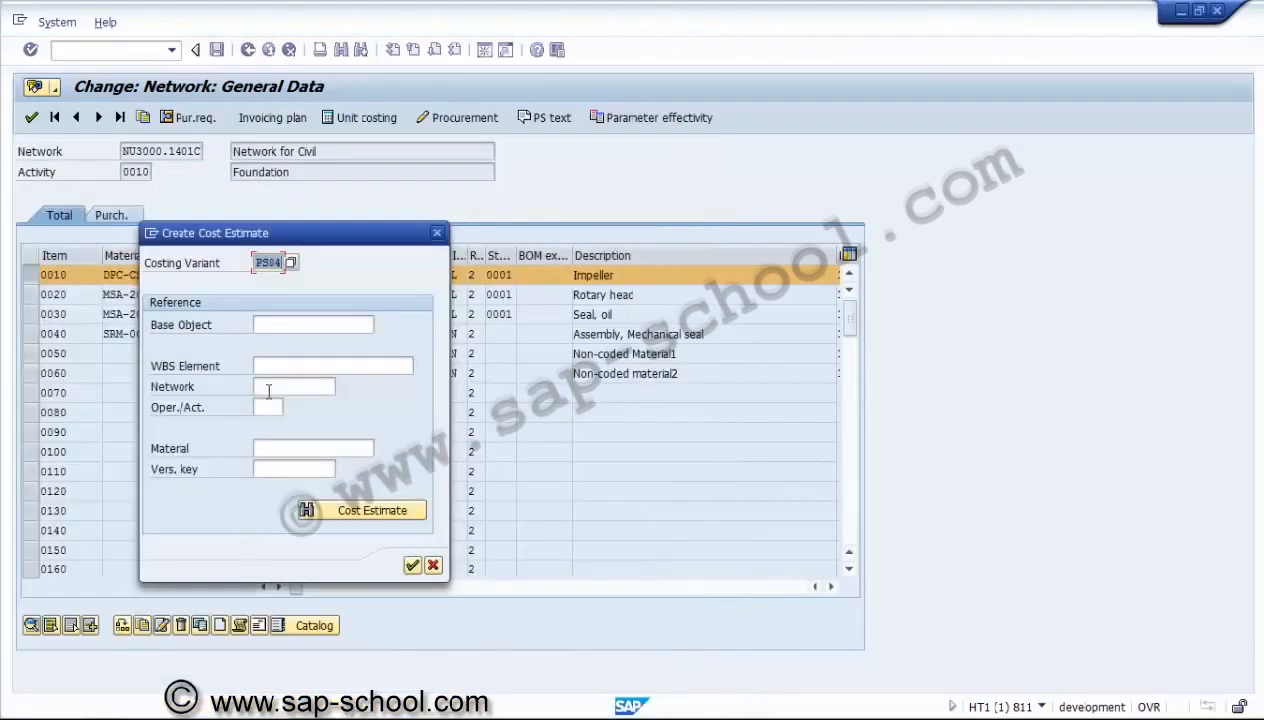
{"action": "left_click", "coordinate": [284, 322]}
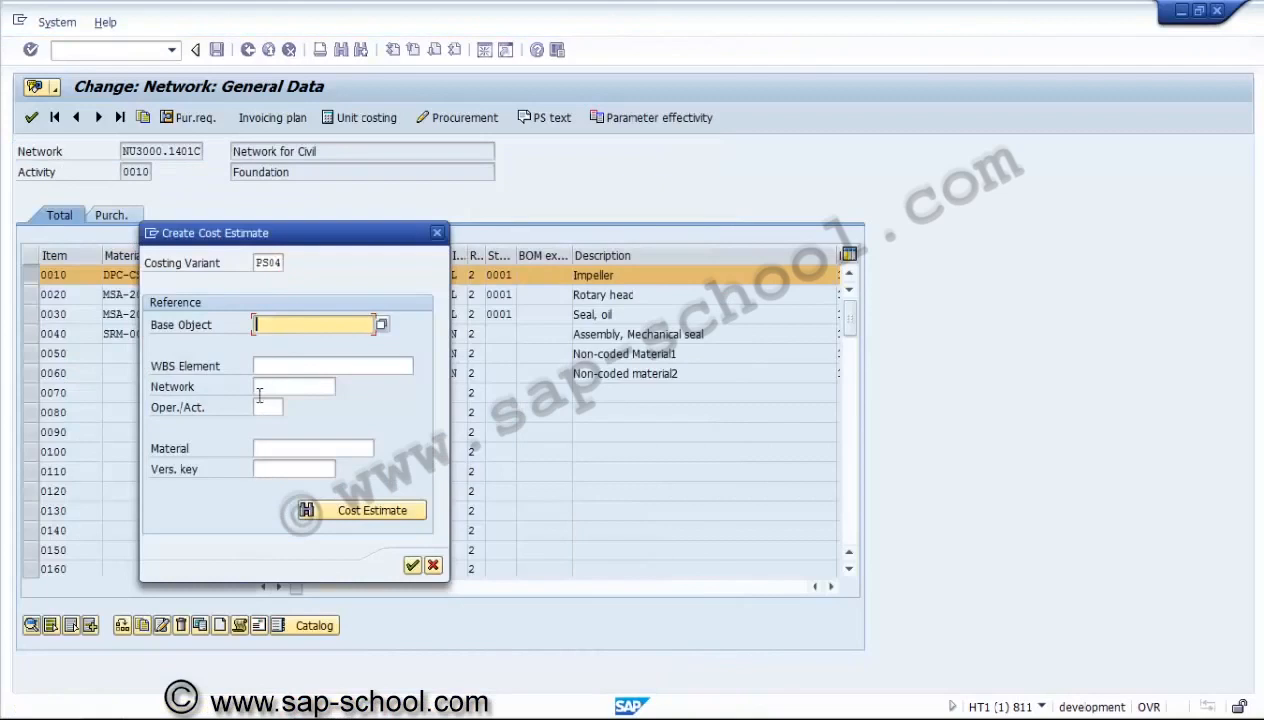
{"action": "left_click", "coordinate": [433, 566]}
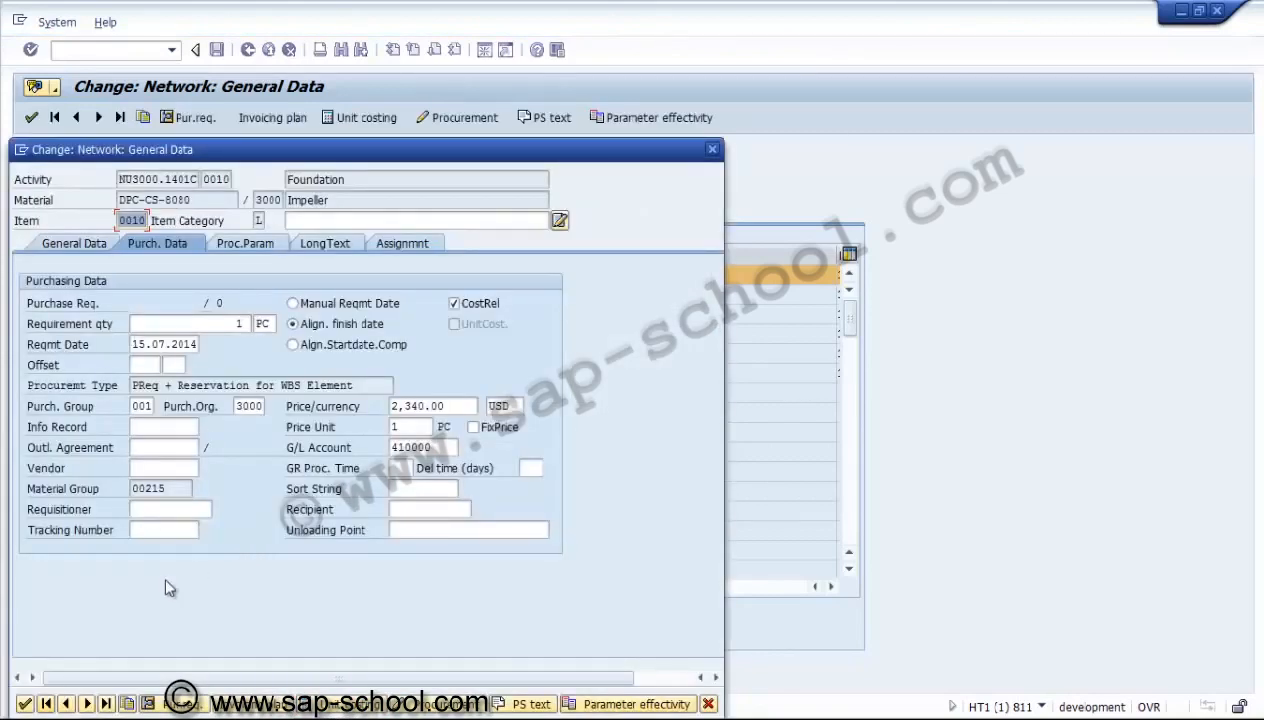
{"action": "left_click", "coordinate": [25, 704]}
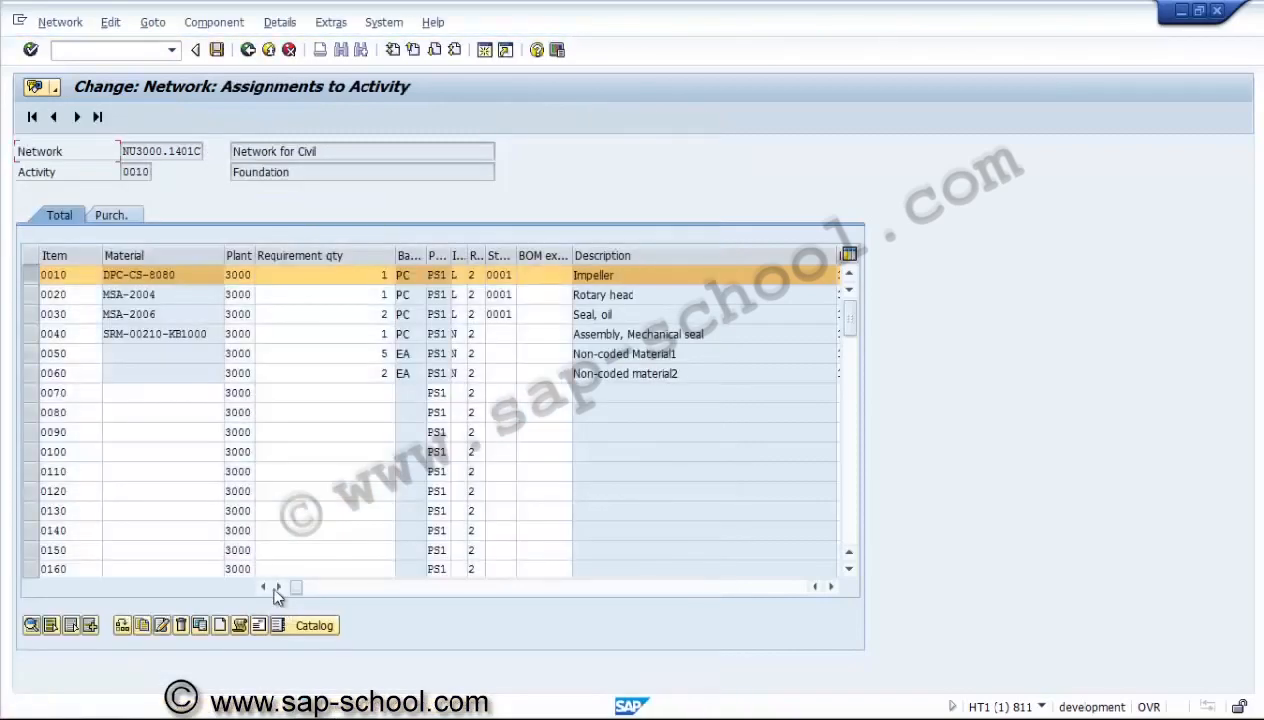
Review the purchasing data and procurement parameters of Non-coded Material1 in item 0050, then return to the component list.
{"action": "left_click", "coordinate": [32, 277]}
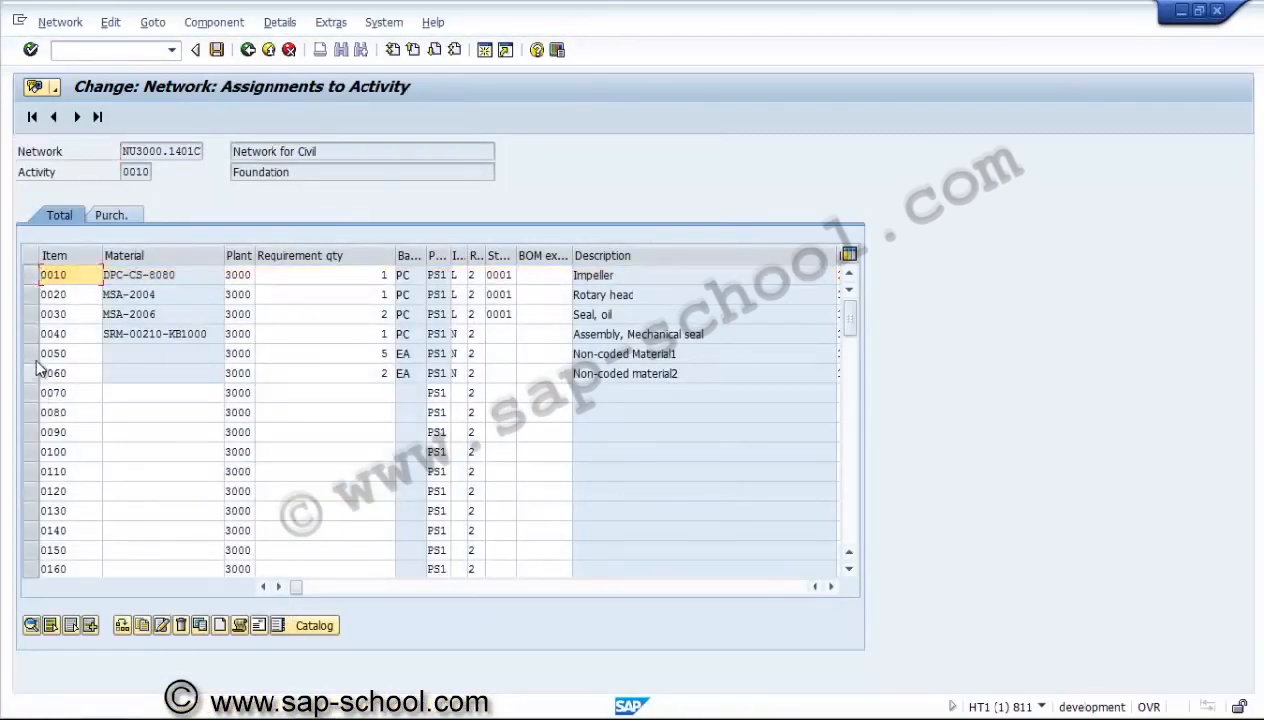
{"action": "left_click", "coordinate": [31, 353]}
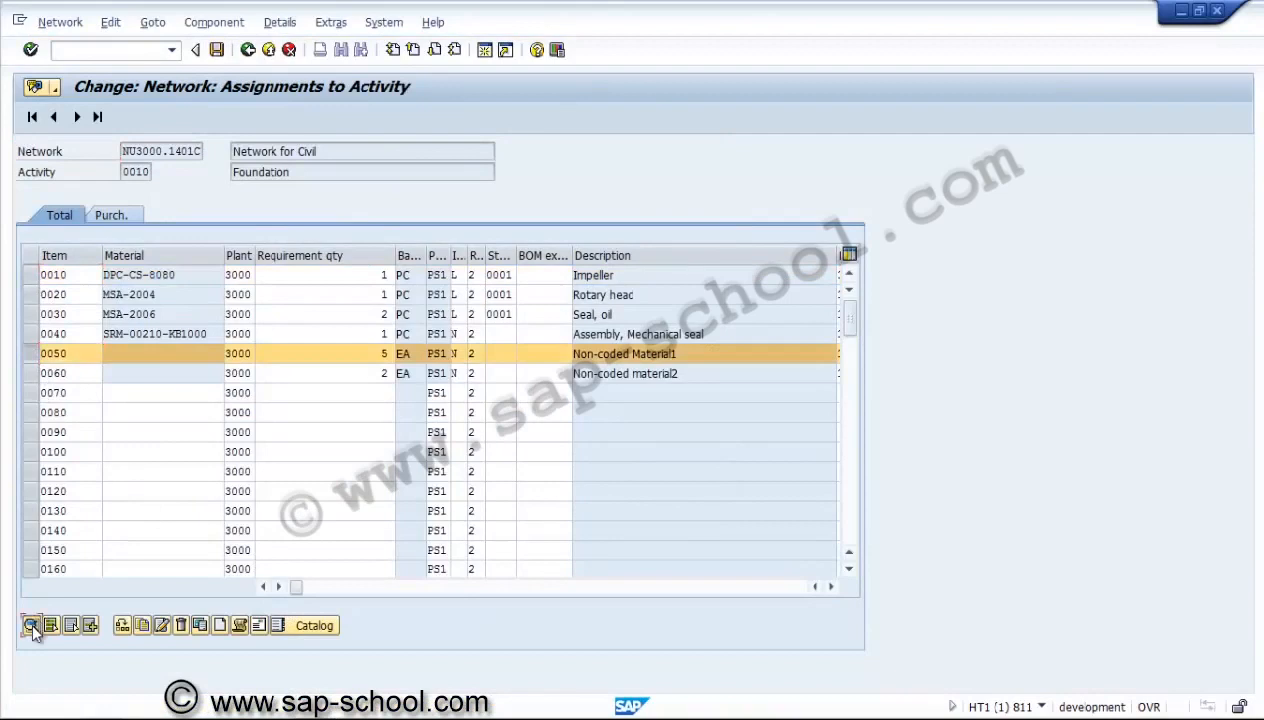
{"action": "left_click", "coordinate": [31, 625]}
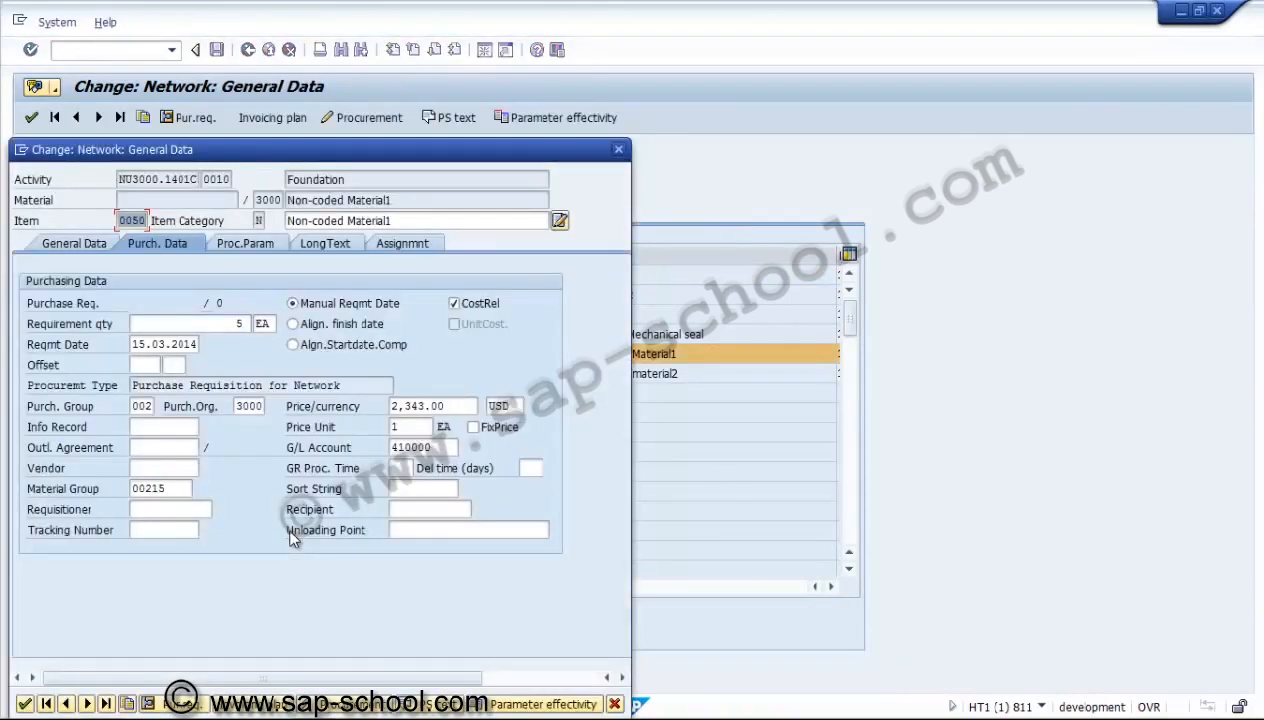
{"action": "left_click", "coordinate": [244, 245]}
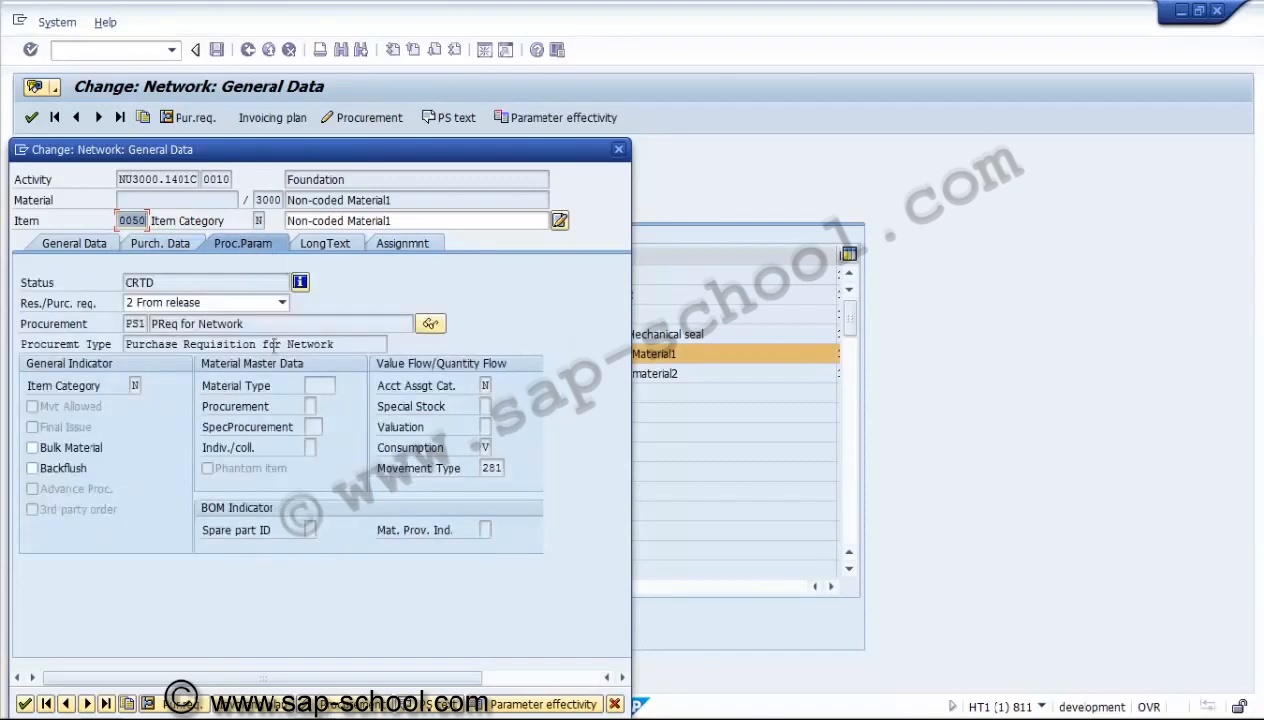
{"action": "left_click", "coordinate": [25, 704]}
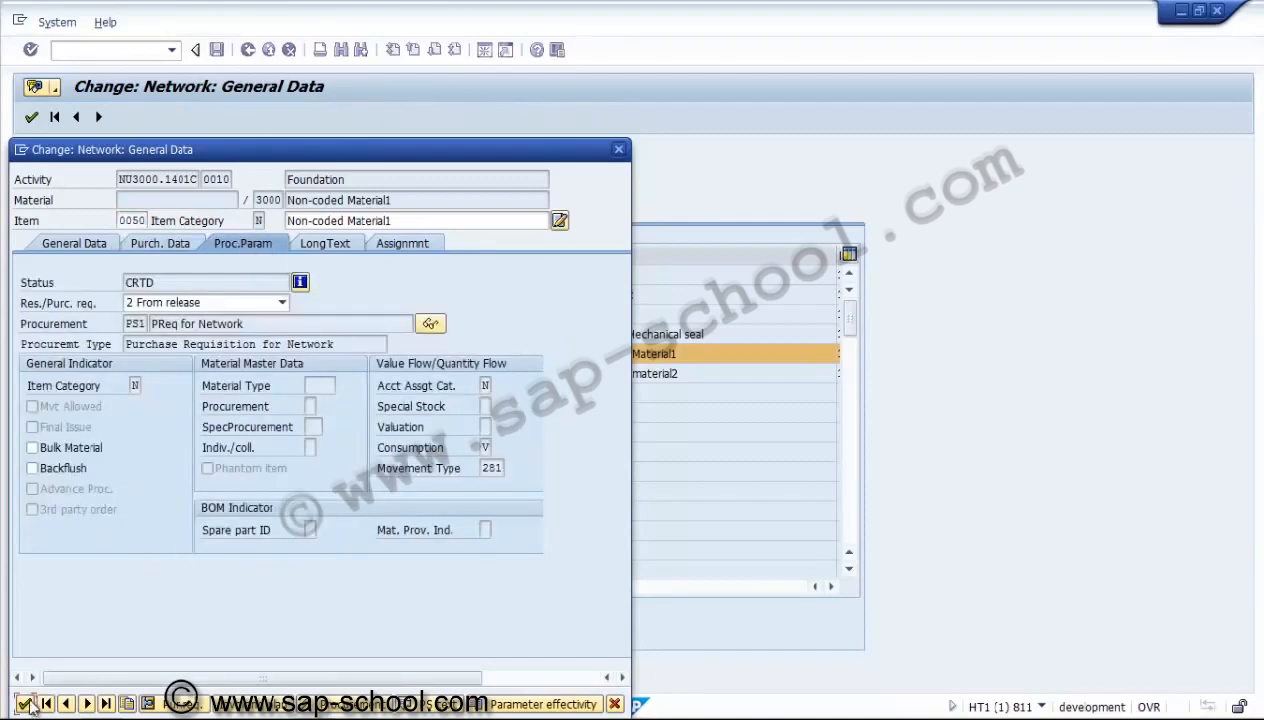
{"action": "left_click", "coordinate": [40, 357]}
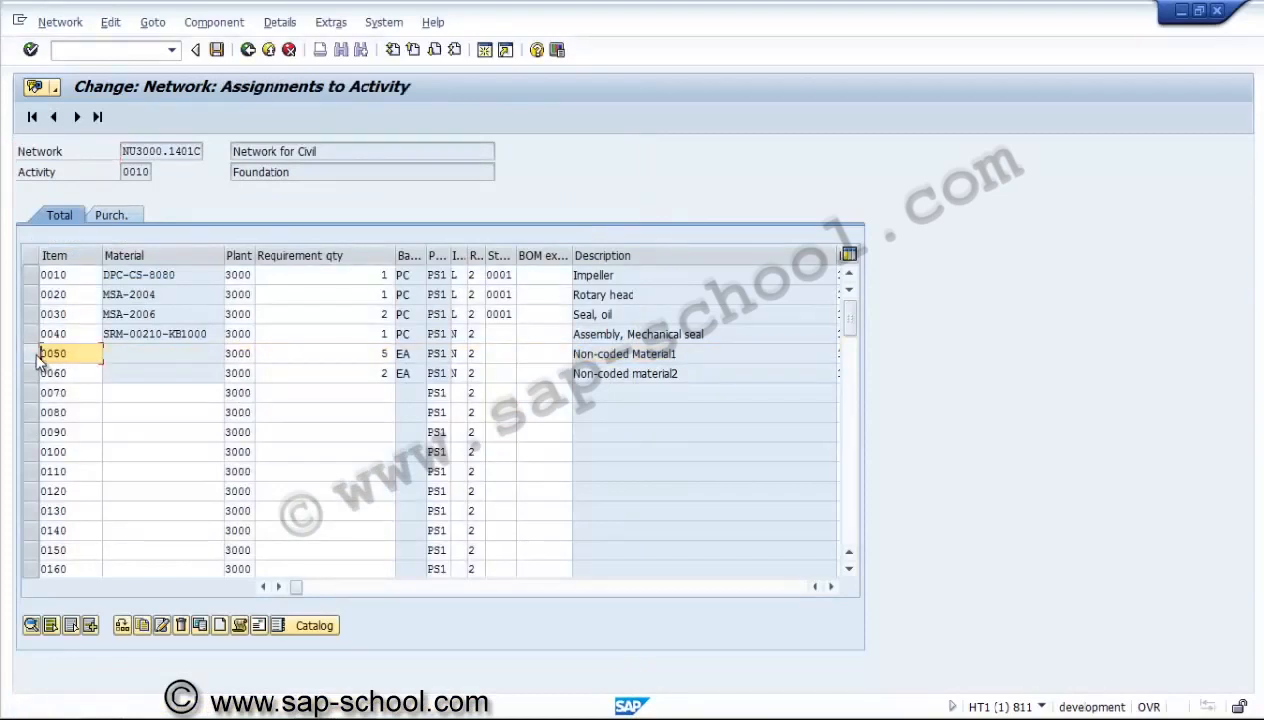
Return to the activity overview, examine the planned/actual cost comparison for the Foundation activity, and close its details.
{"action": "left_click", "coordinate": [248, 50]}
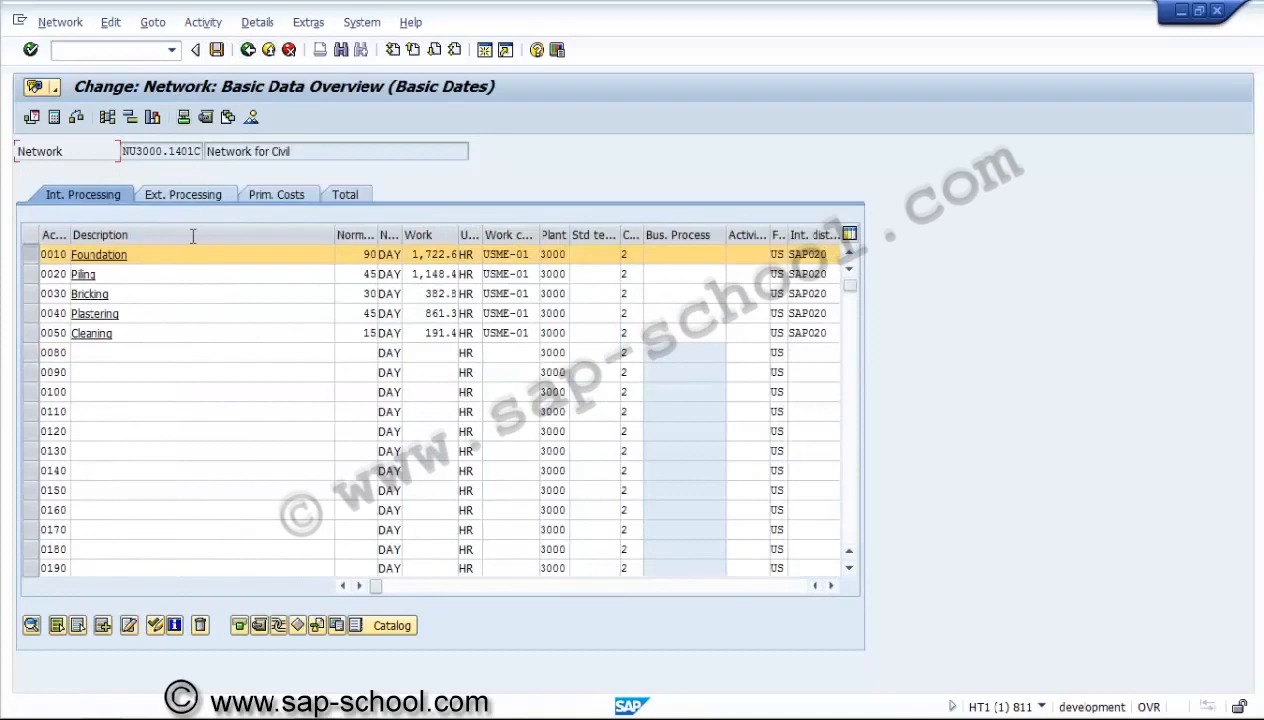
{"action": "left_click", "coordinate": [31, 625]}
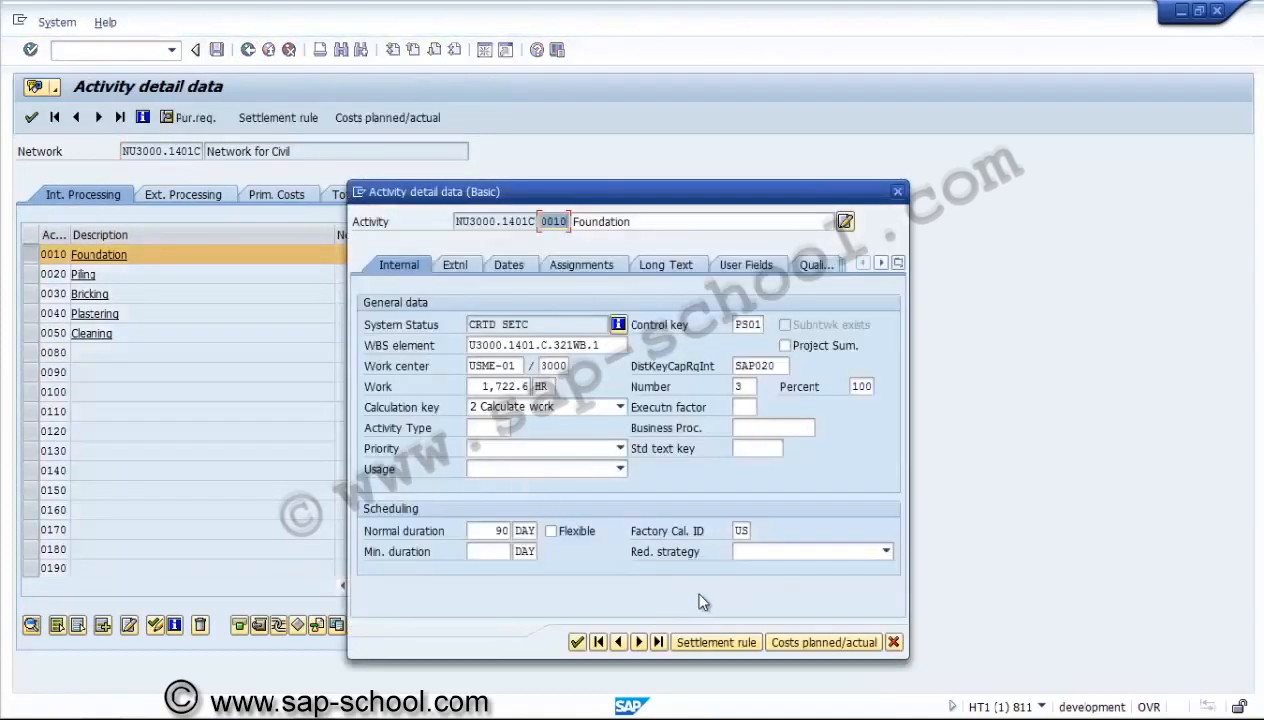
{"action": "left_click", "coordinate": [793, 644]}
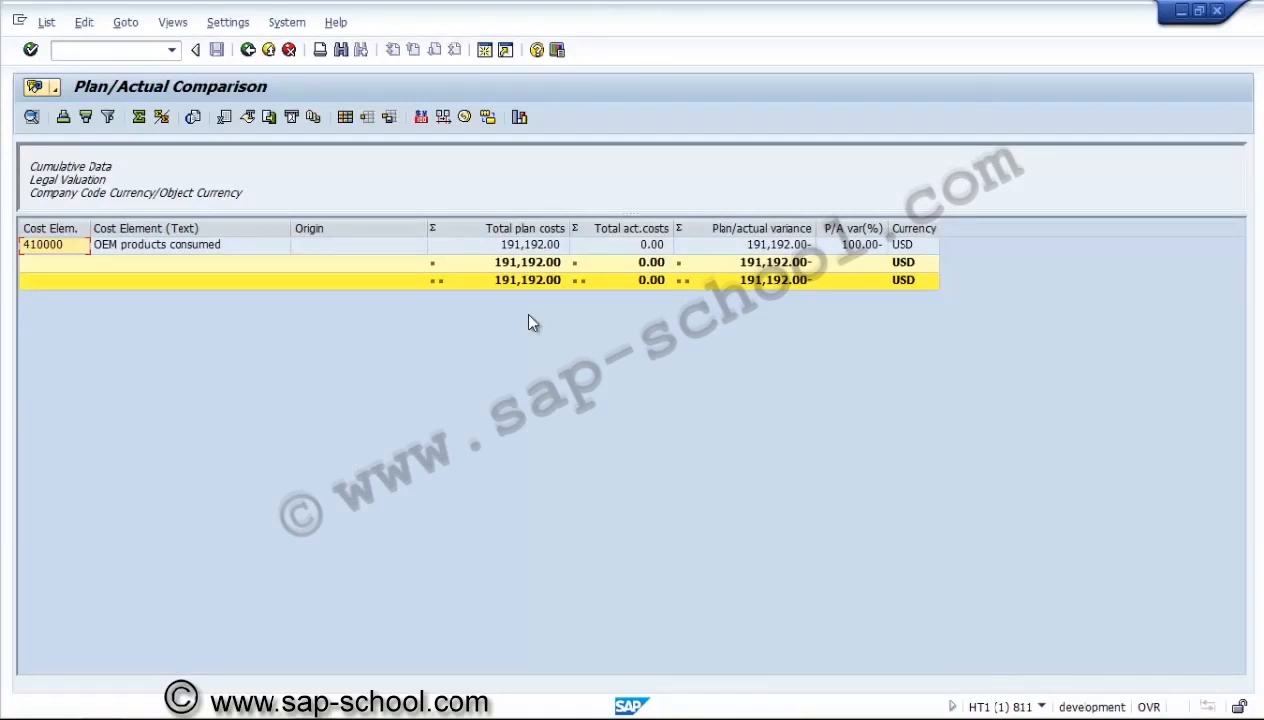
{"action": "left_click", "coordinate": [639, 247]}
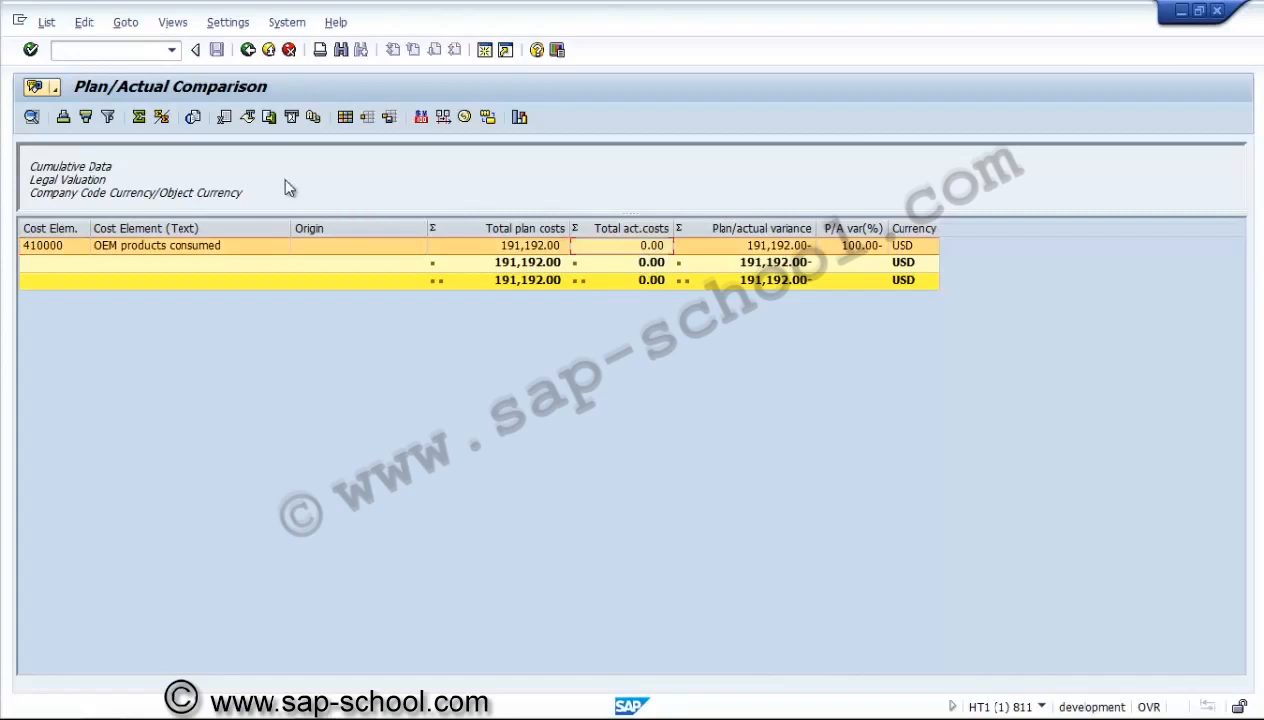
{"action": "left_click", "coordinate": [247, 50]}
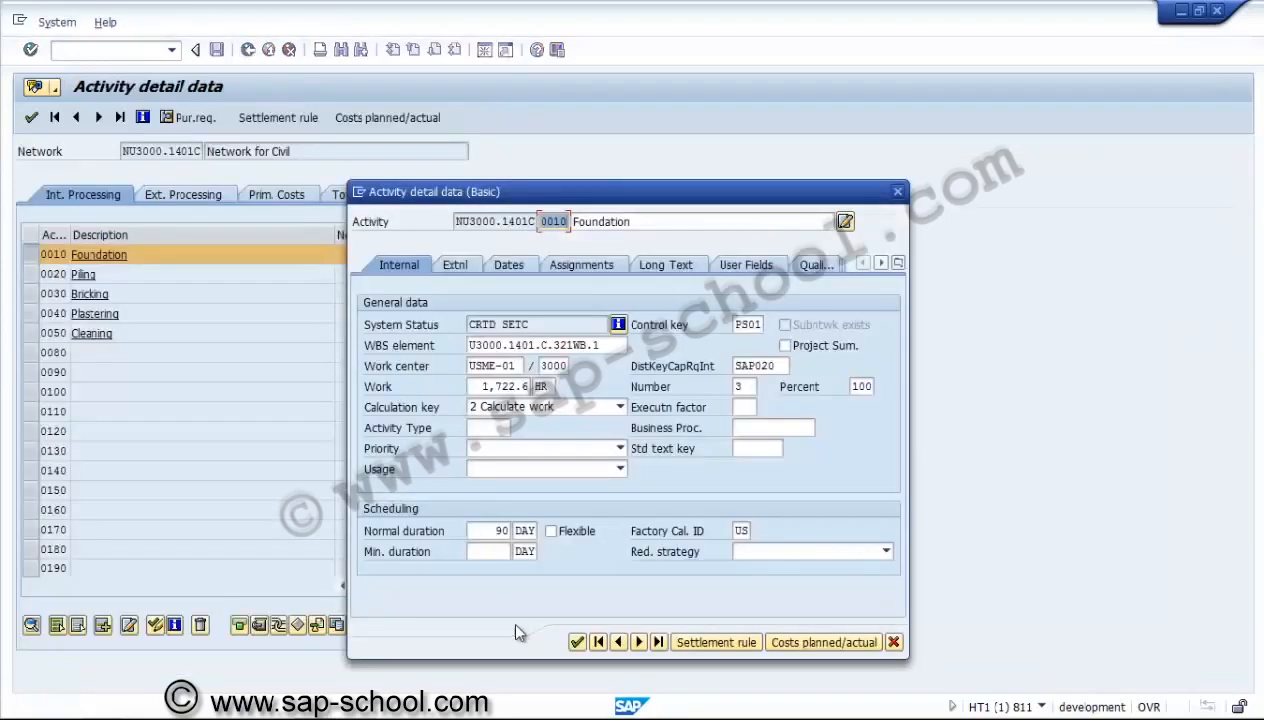
{"action": "left_click", "coordinate": [571, 643]}
{"action": "left_click", "coordinate": [578, 644]}
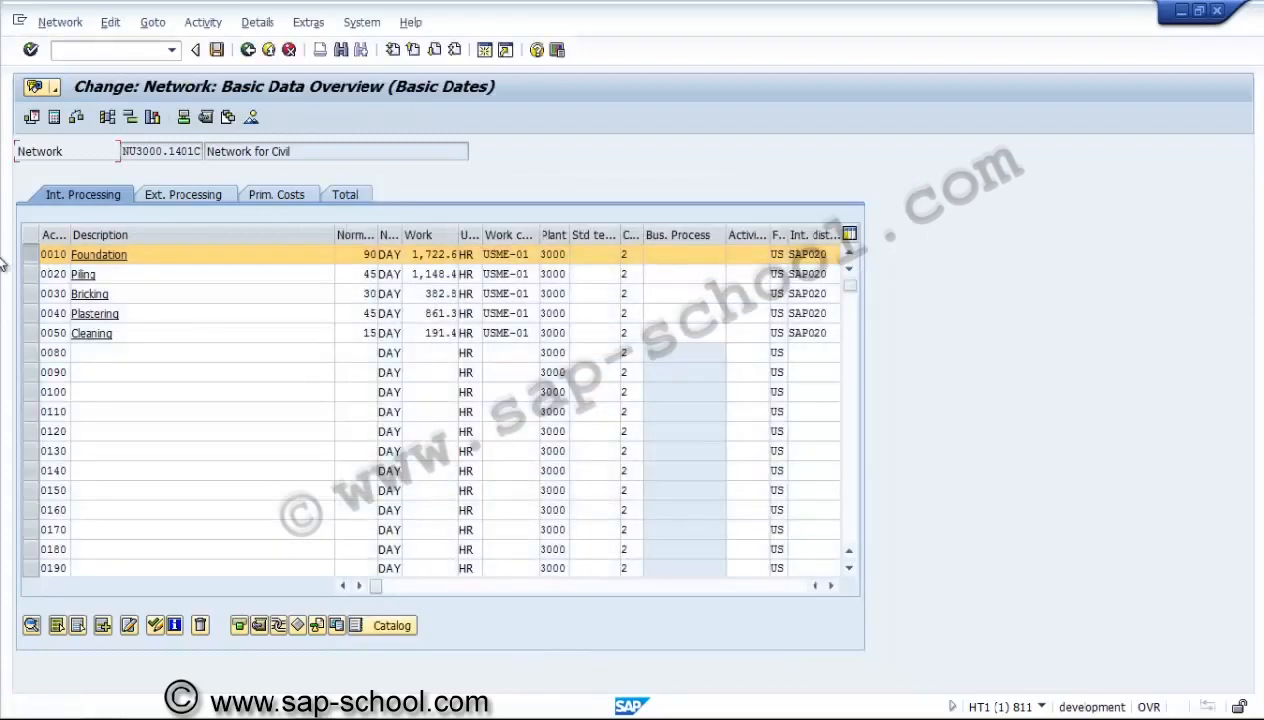
Deselect the Foundation activity, open the network's header data and update the network costs, acknowledging the costing message.
{"action": "left_click", "coordinate": [33, 258]}
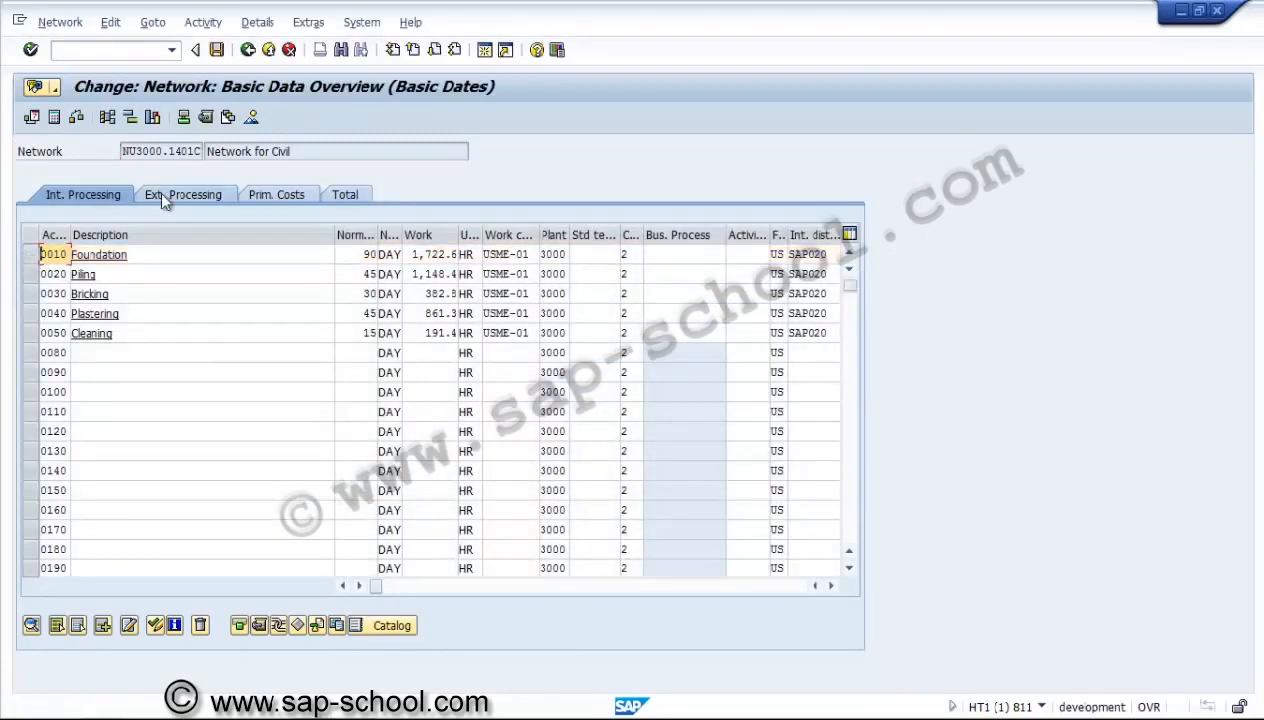
{"action": "left_click", "coordinate": [186, 118]}
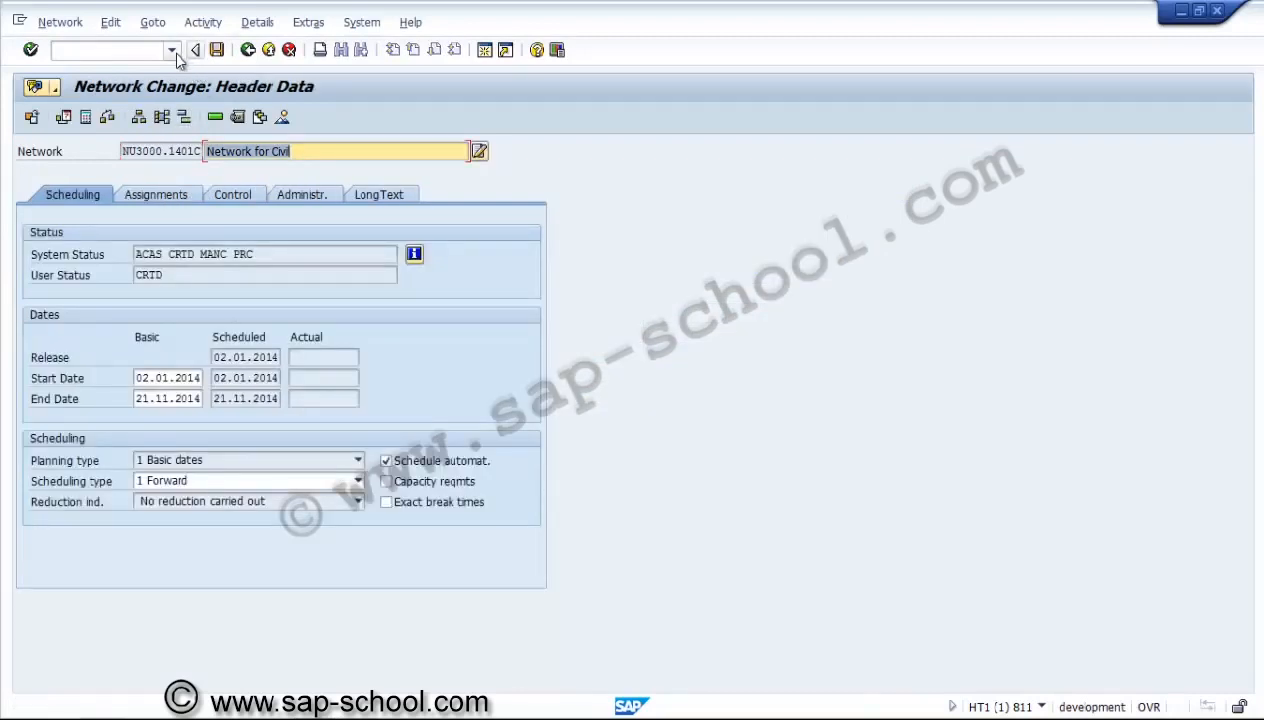
{"action": "left_click", "coordinate": [152, 26]}
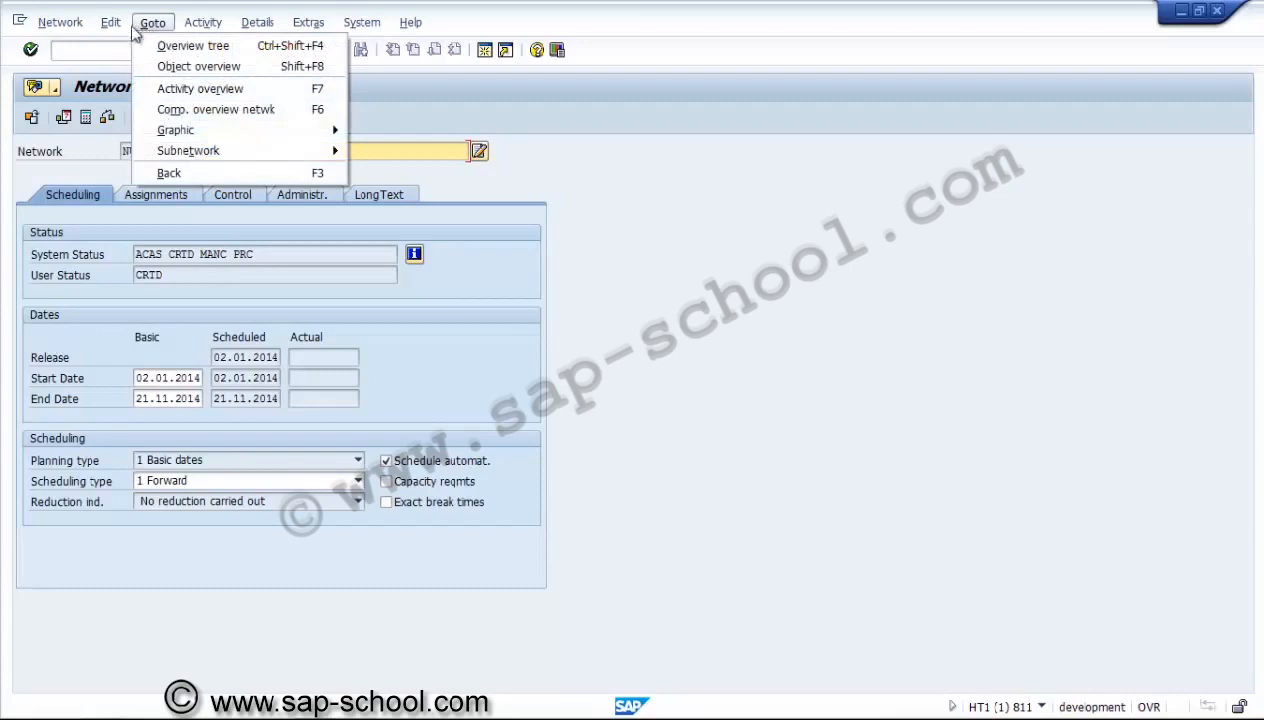
{"action": "mouse_move", "coordinate": [108, 22]}
{"action": "mouse_move", "coordinate": [193, 133]}
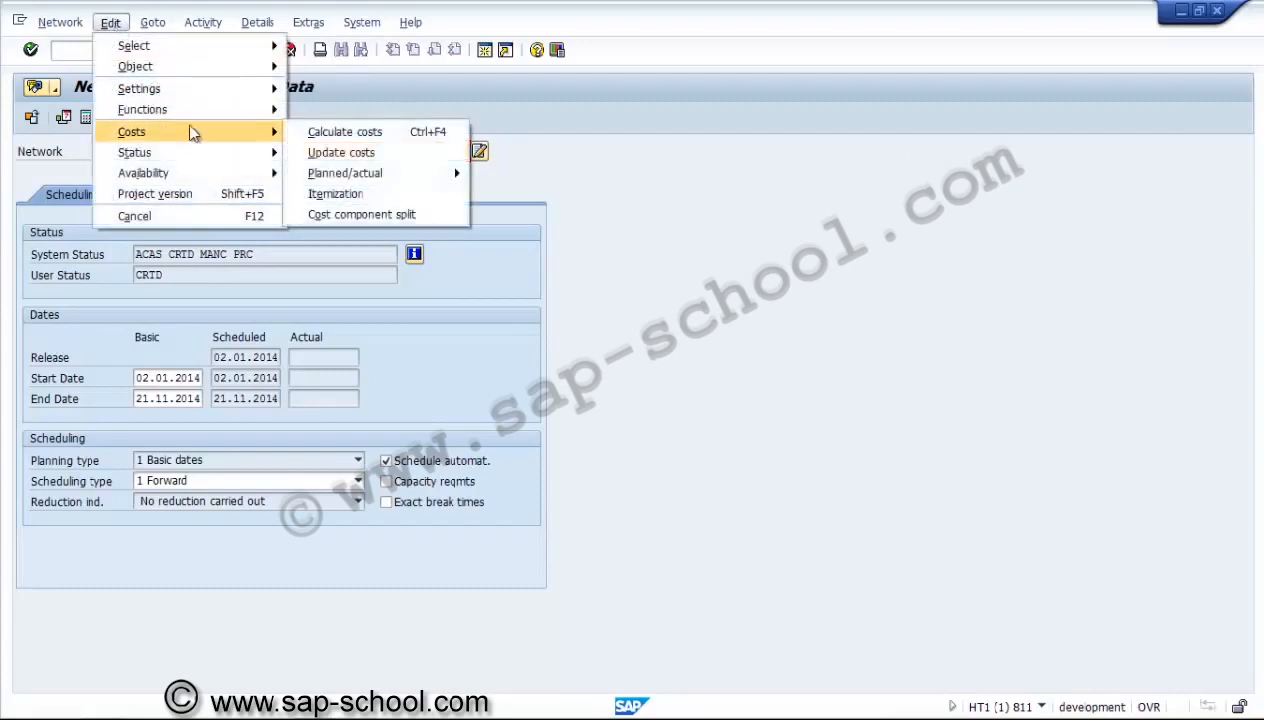
{"action": "left_click", "coordinate": [383, 153]}
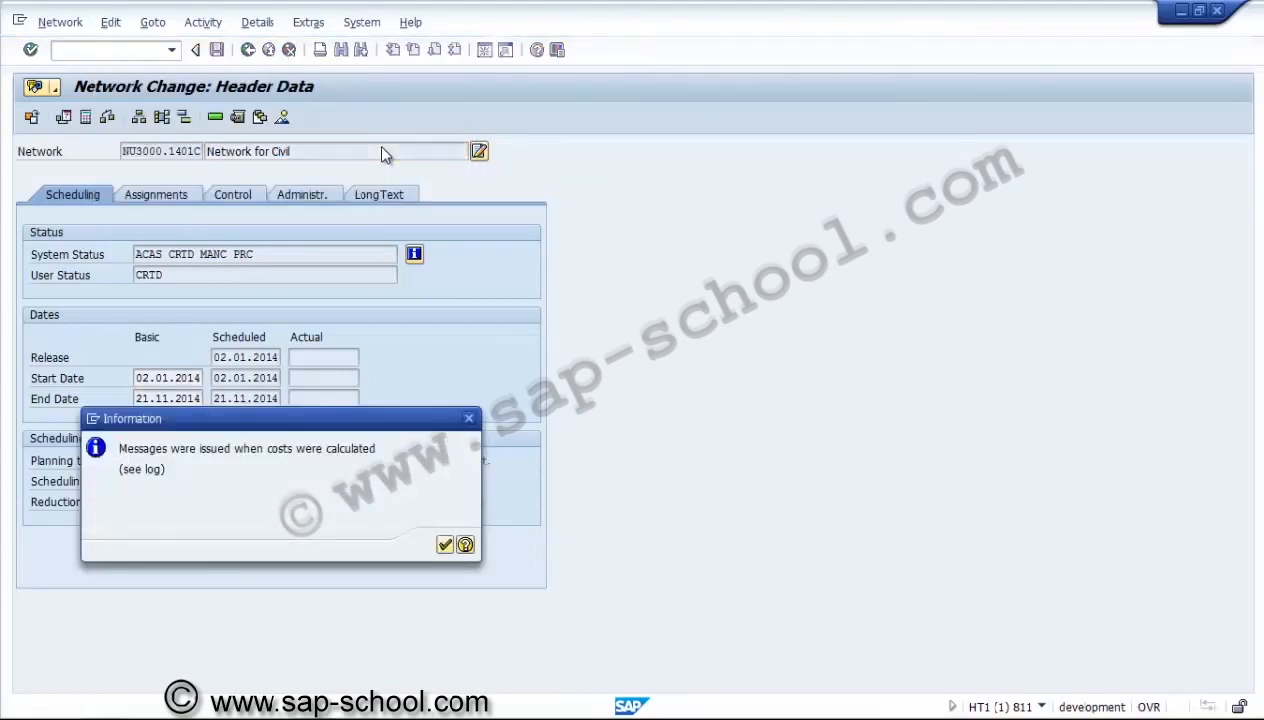
{"action": "key", "text": "Return"}
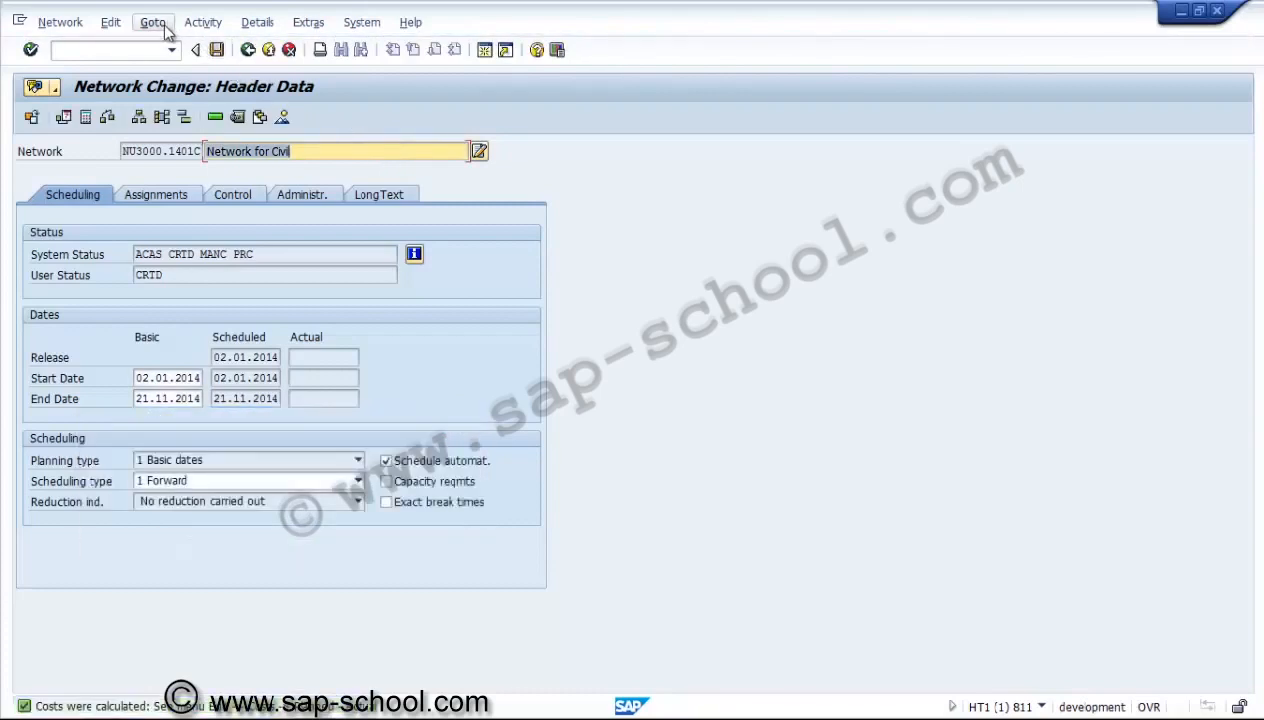
Call up the cost component split for the network and return to its header data.
{"action": "left_click", "coordinate": [164, 26]}
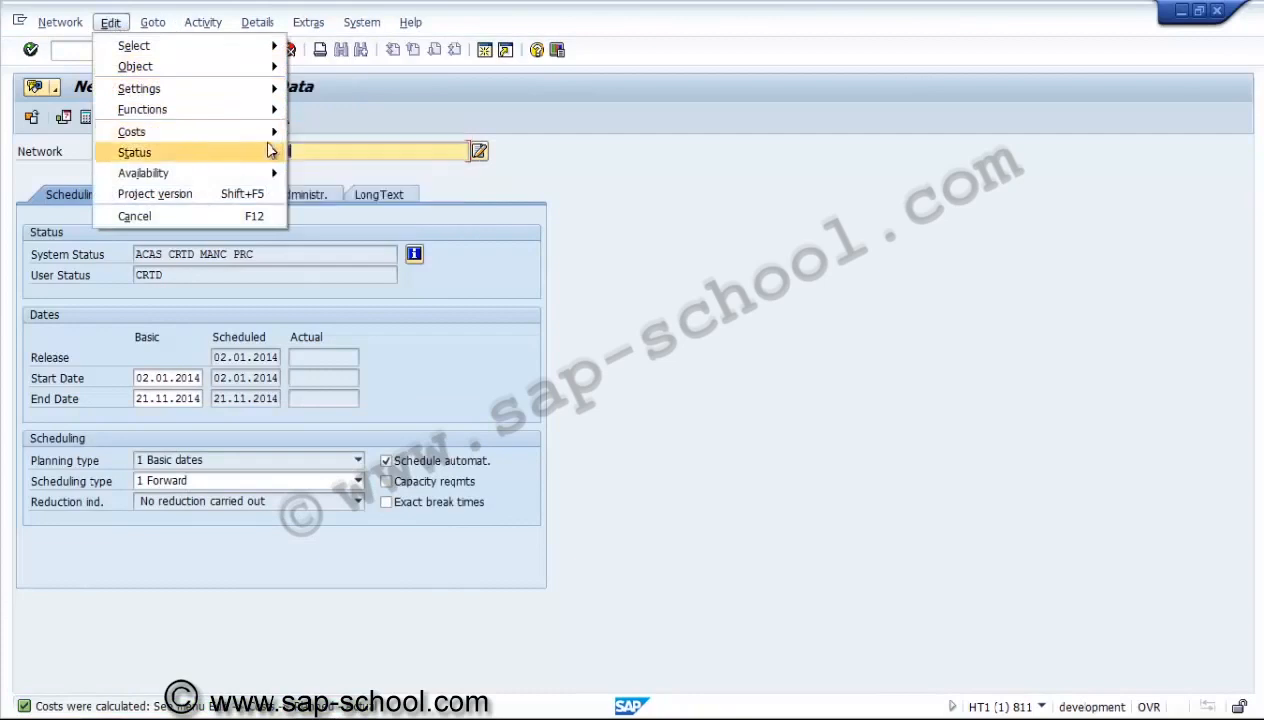
{"action": "mouse_move", "coordinate": [265, 128]}
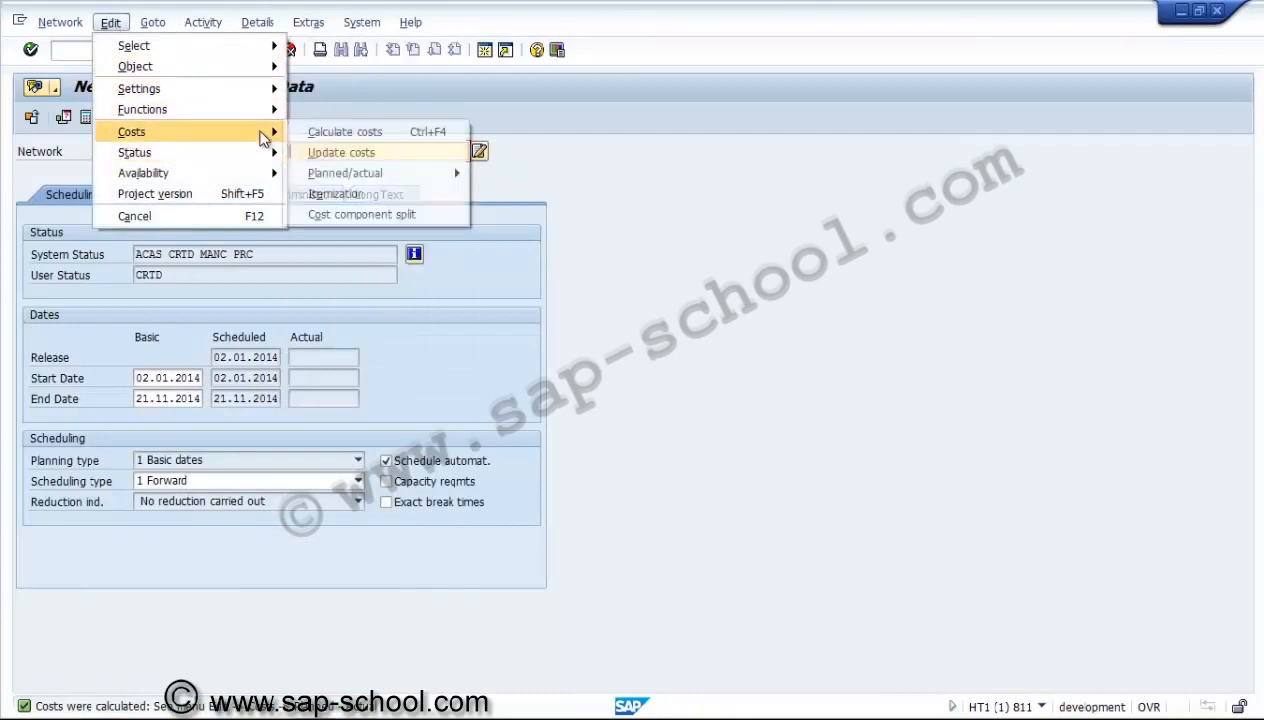
{"action": "left_click", "coordinate": [390, 220]}
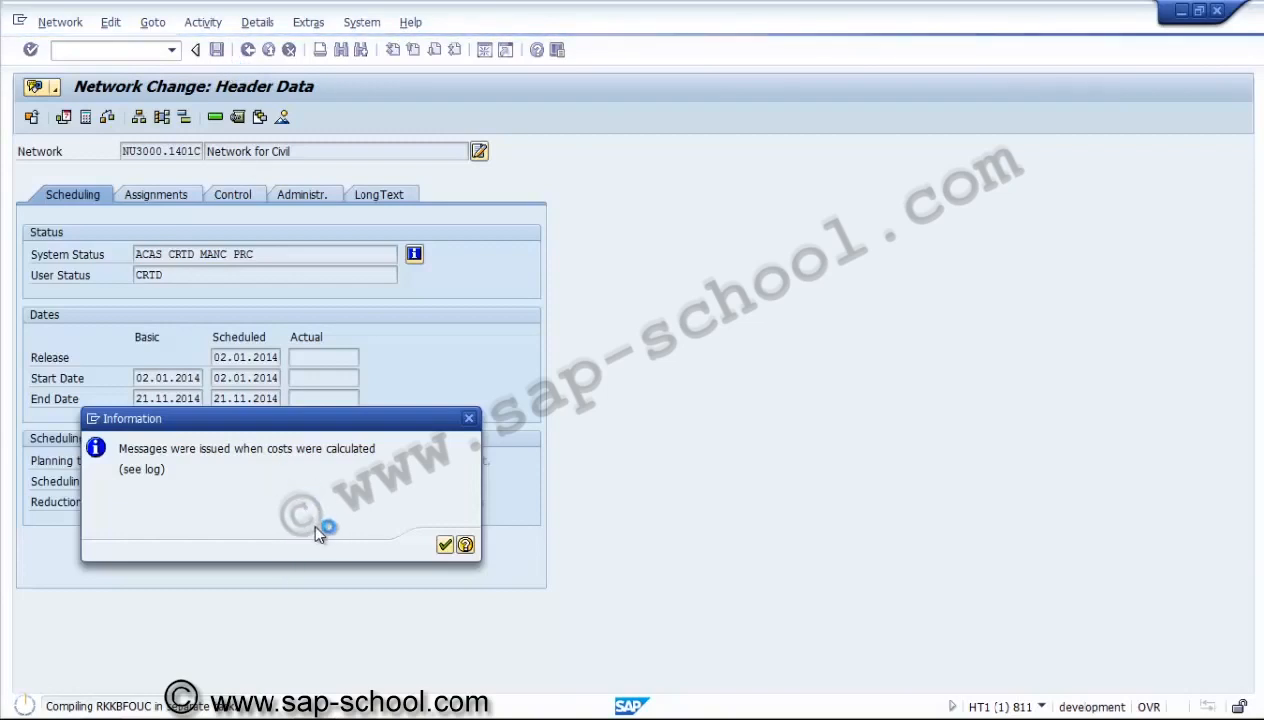
{"action": "key", "text": "Return"}
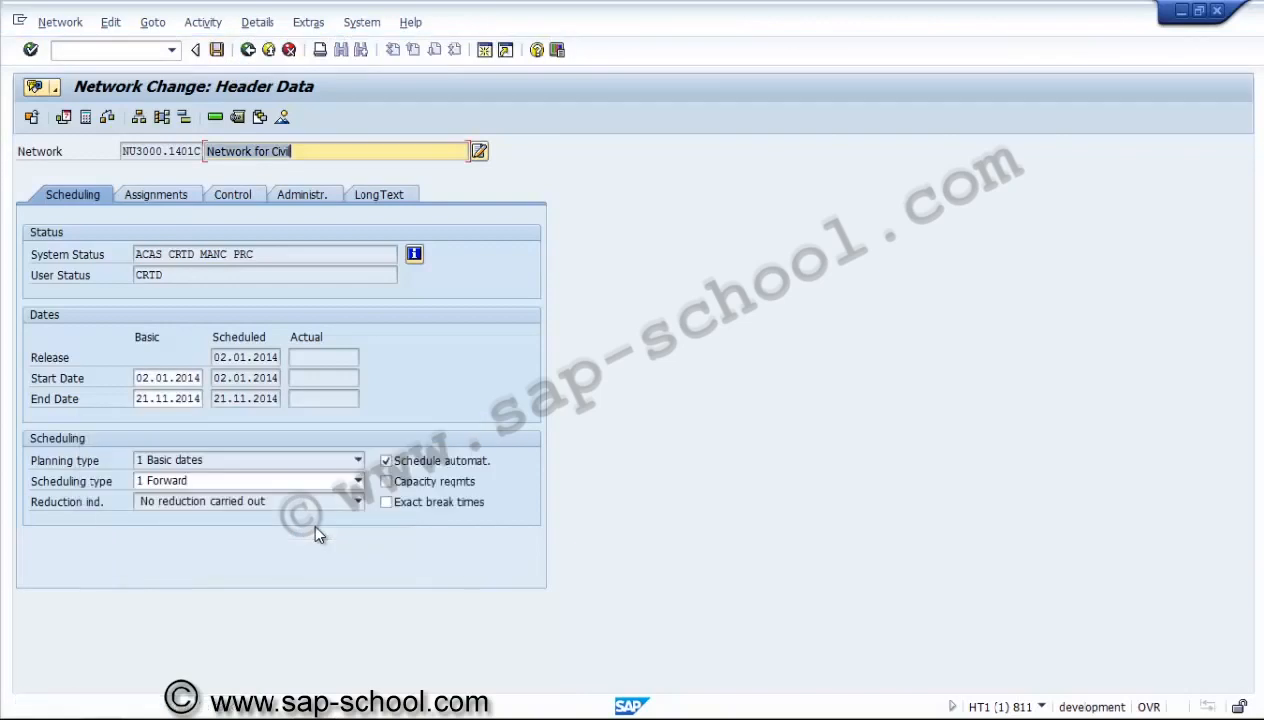
Exit network NU3000.1401C, saving the changes, and return to the SAP Easy Access menu.
{"action": "left_click", "coordinate": [248, 50]}
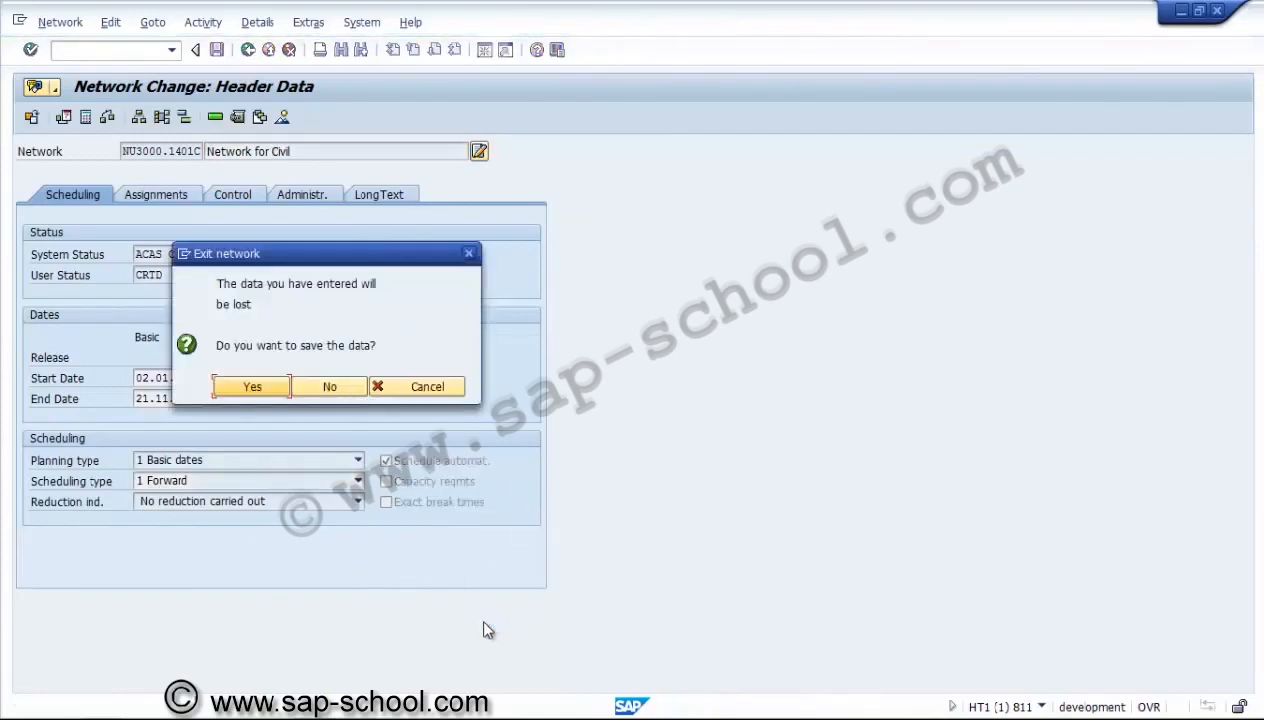
{"action": "left_click", "coordinate": [281, 392]}
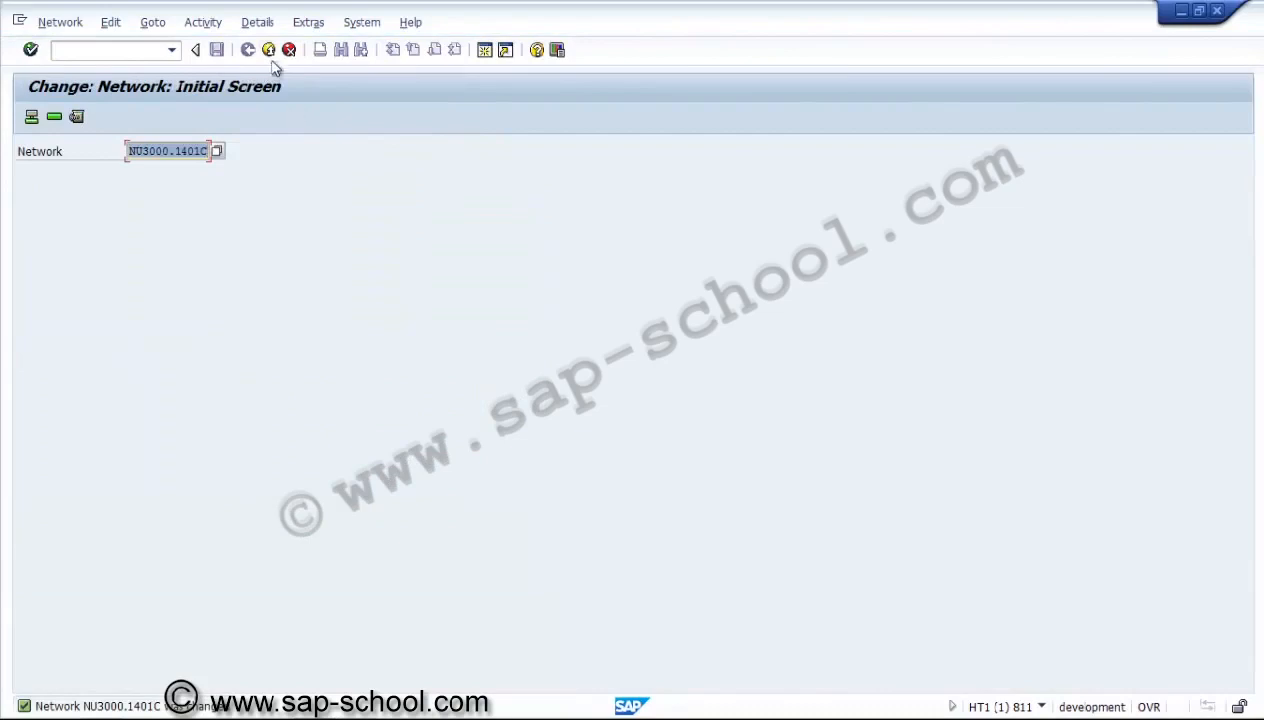
{"action": "left_click", "coordinate": [269, 51]}
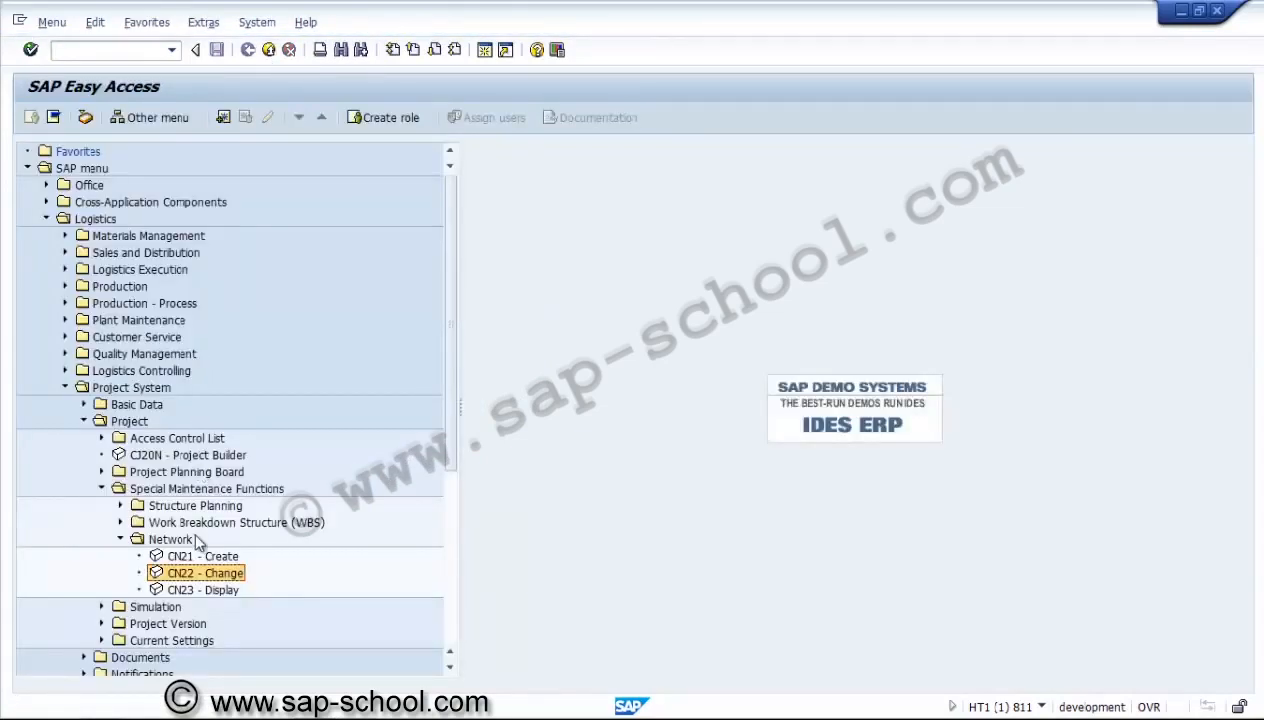
Open project U3000.1401 in Project Builder (CJ20N) and display the details of the Foundation activity and its Impeller component.
{"action": "left_click", "coordinate": [179, 456]}
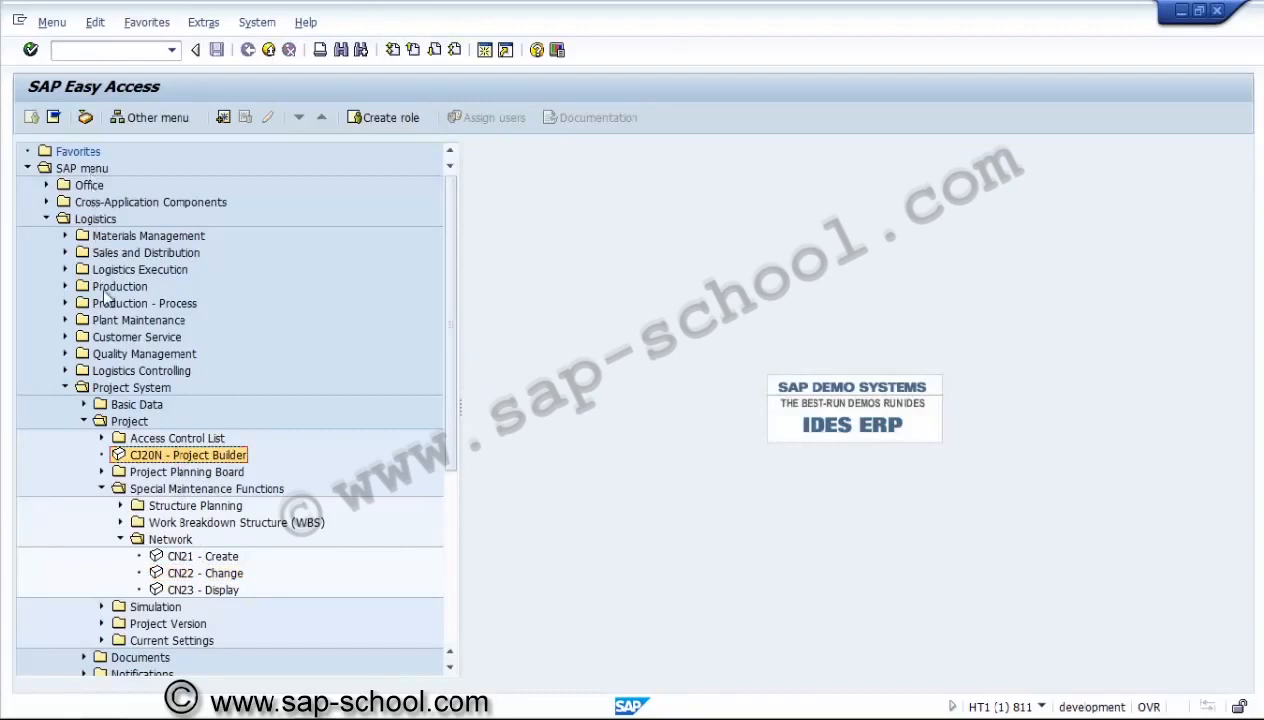
{"action": "double_click", "coordinate": [157, 456]}
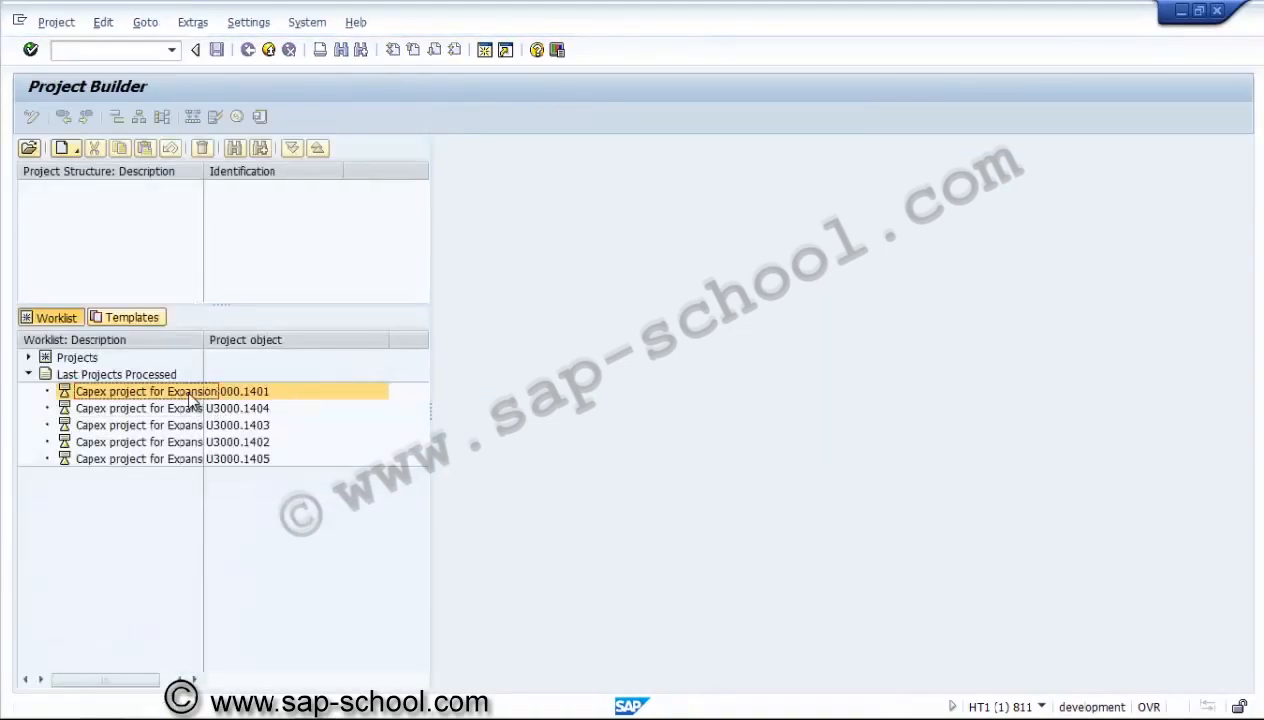
{"action": "double_click", "coordinate": [192, 392]}
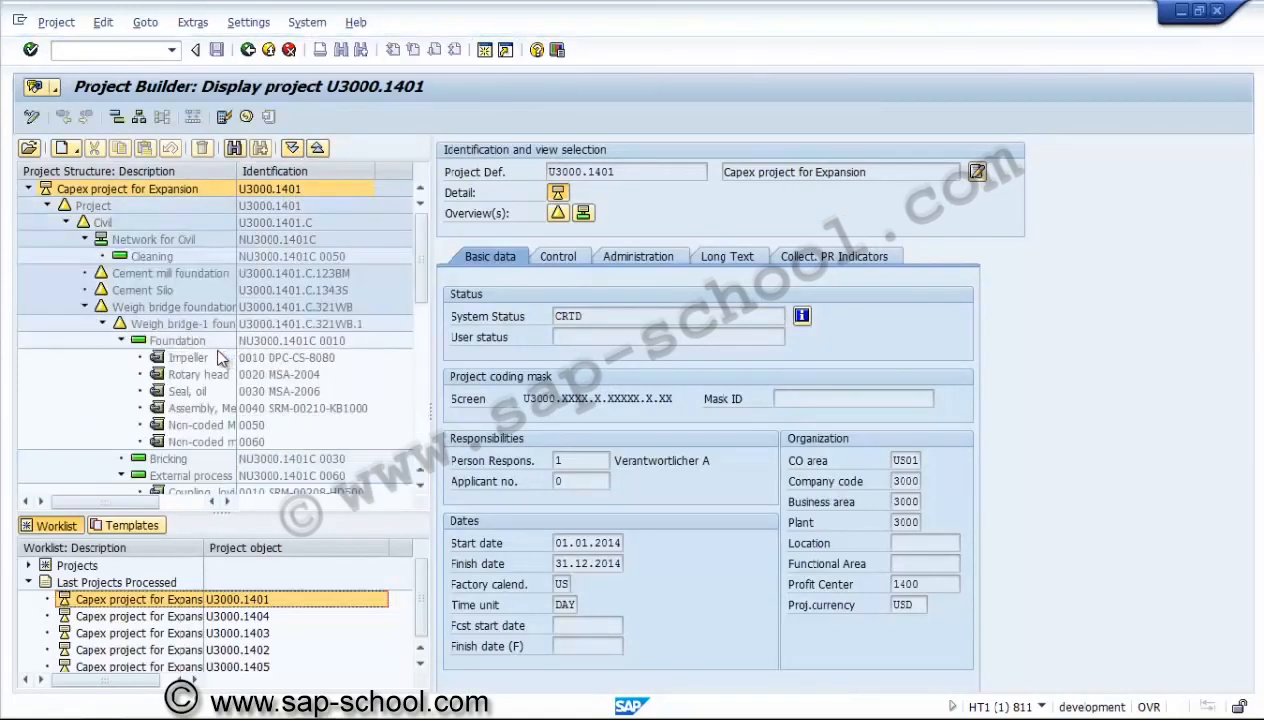
{"action": "left_click", "coordinate": [204, 346]}
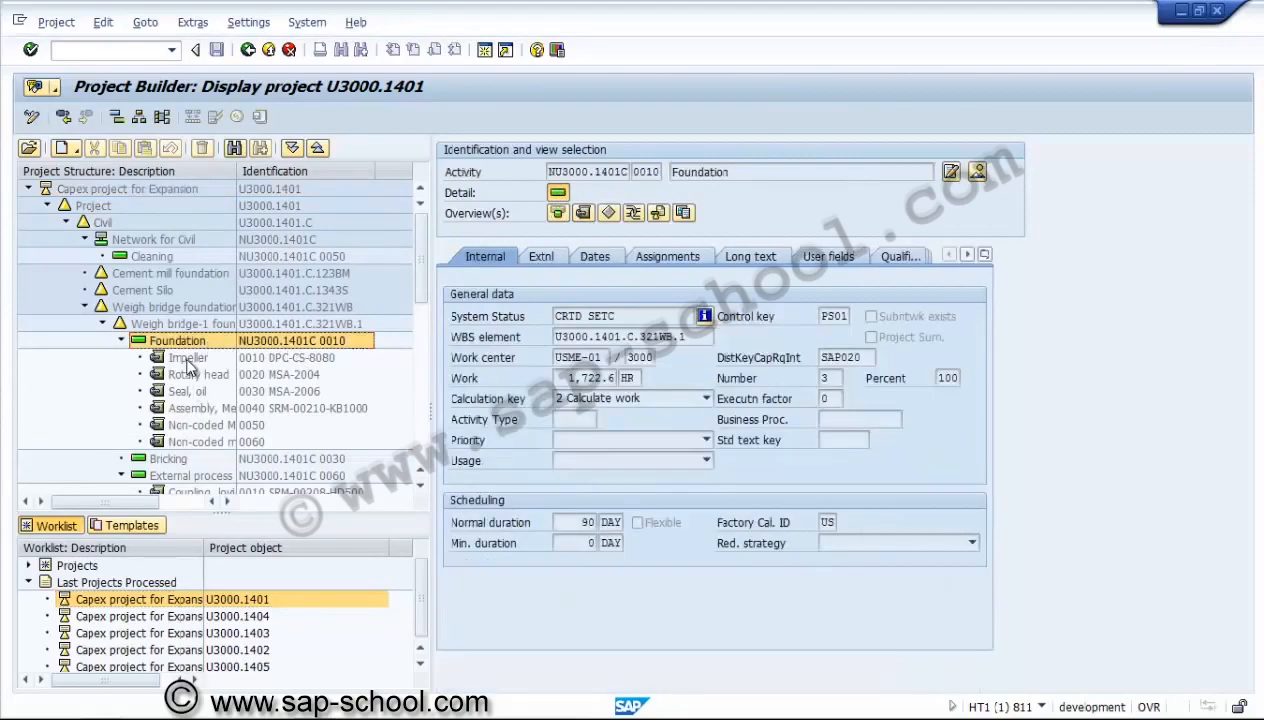
{"action": "left_click", "coordinate": [198, 362]}
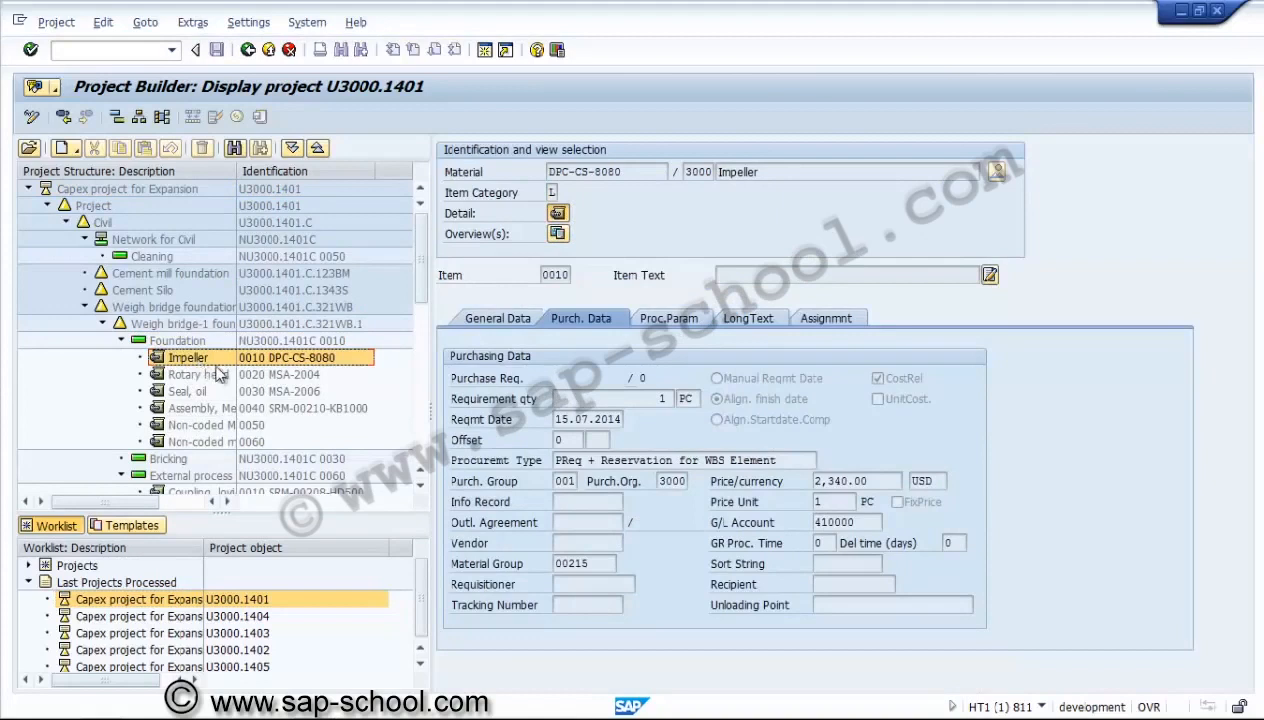
Review the purchasing data of the Foundation activity's components, from the Impeller through Seal, oil to Non-coded Material1 and Non-coded material2.
{"action": "left_click", "coordinate": [572, 279]}
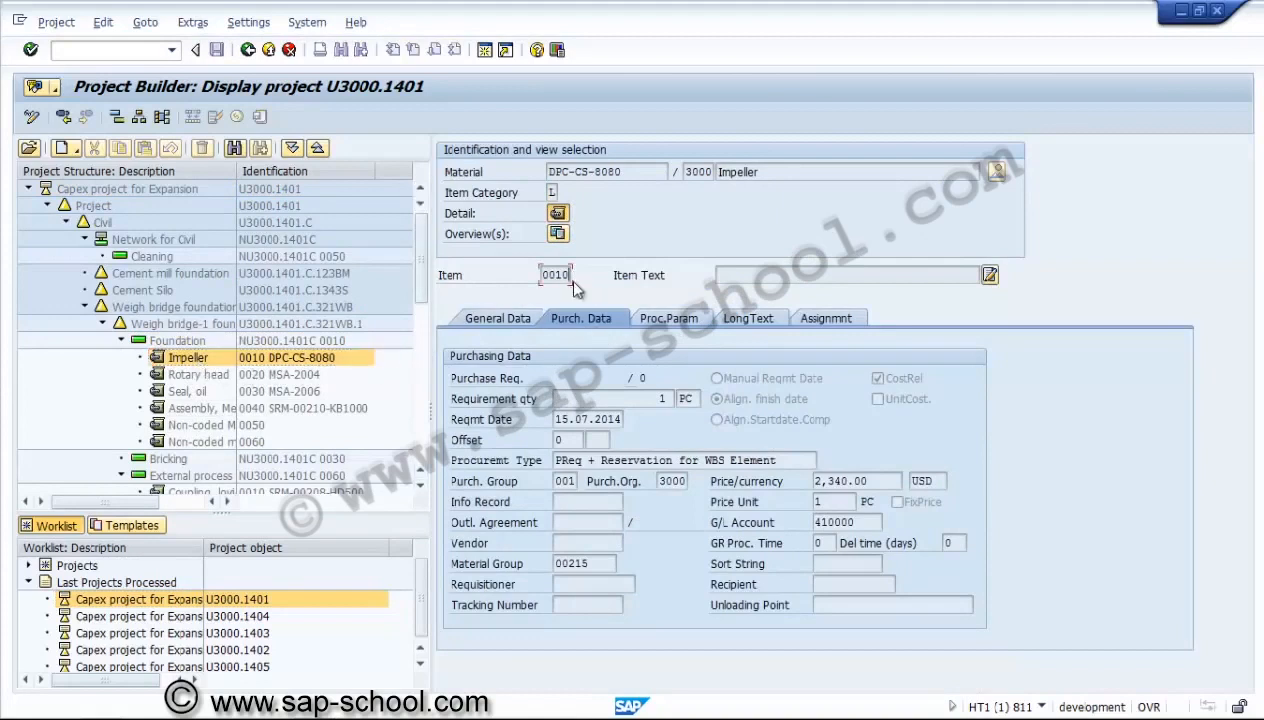
{"action": "left_click", "coordinate": [212, 374]}
{"action": "left_click", "coordinate": [205, 391]}
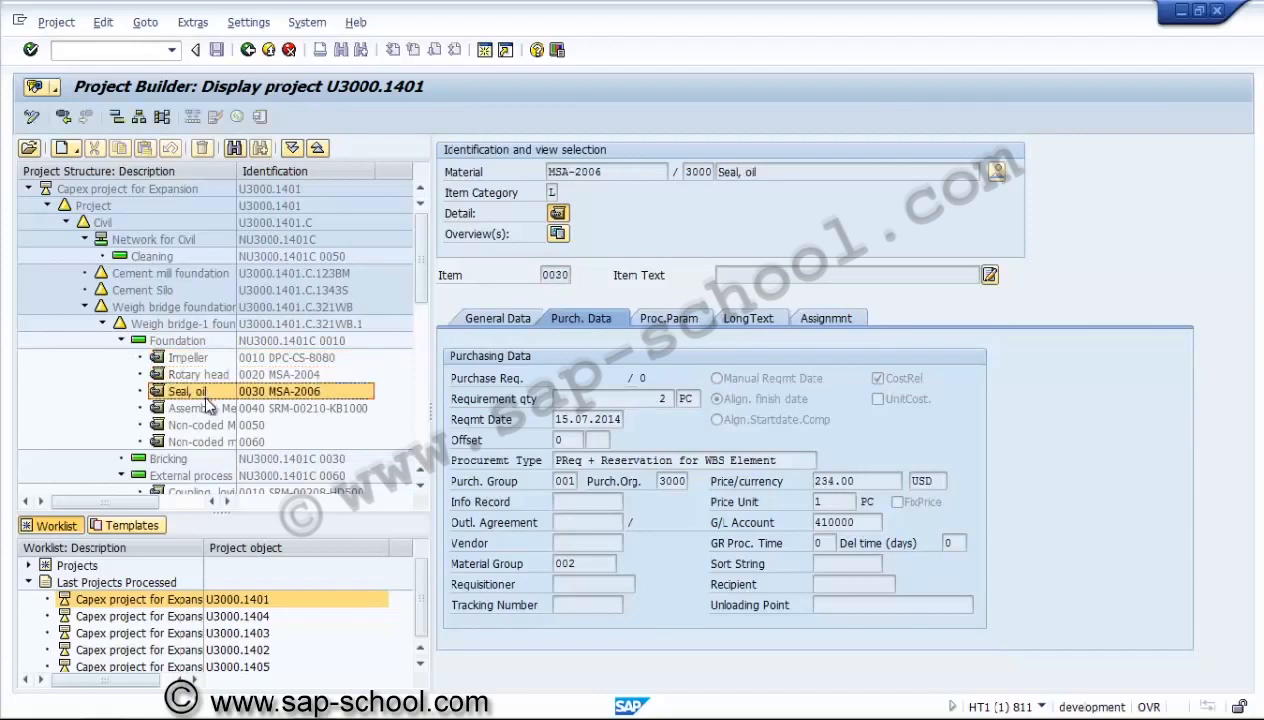
{"action": "left_click", "coordinate": [205, 406]}
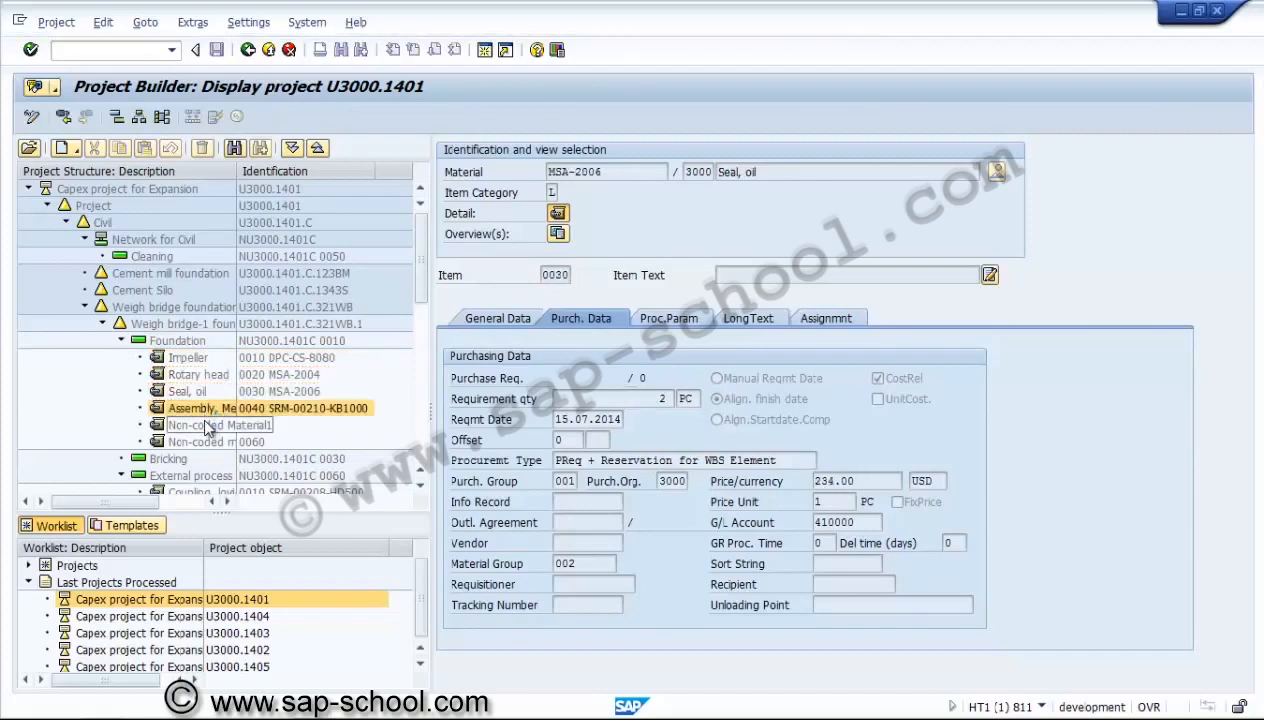
{"action": "left_click", "coordinate": [207, 425]}
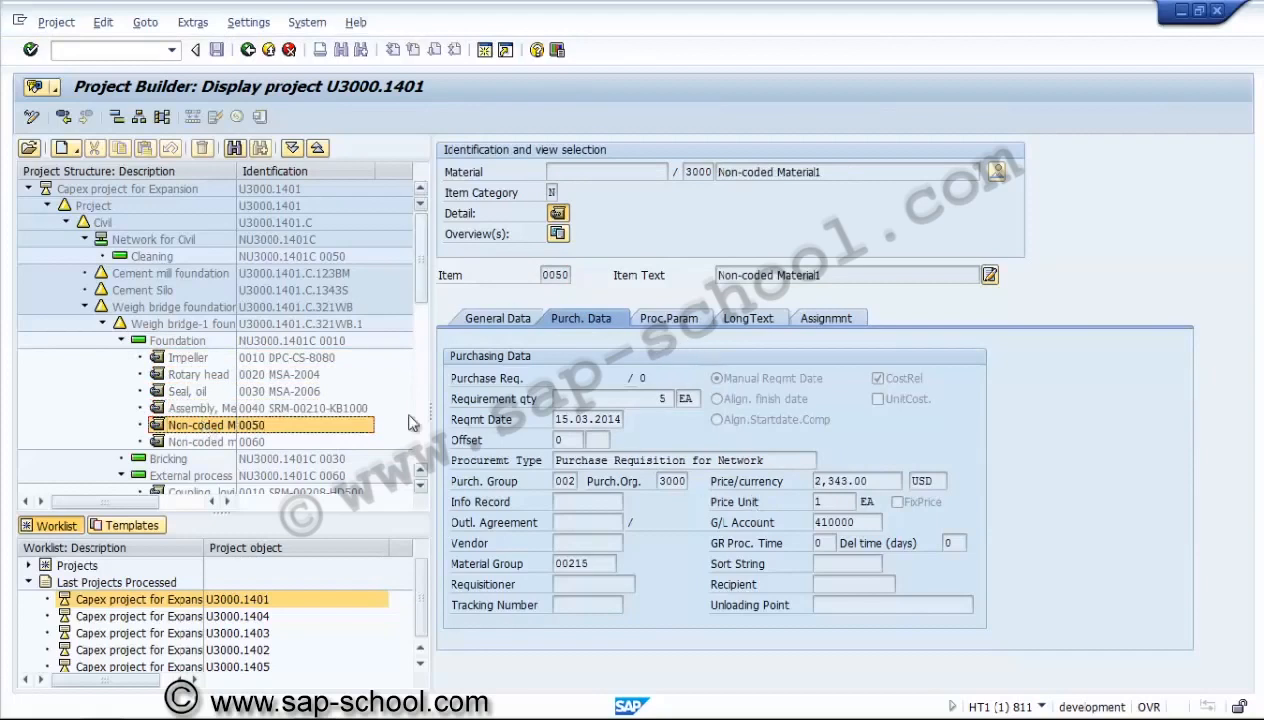
{"action": "left_click", "coordinate": [214, 443]}
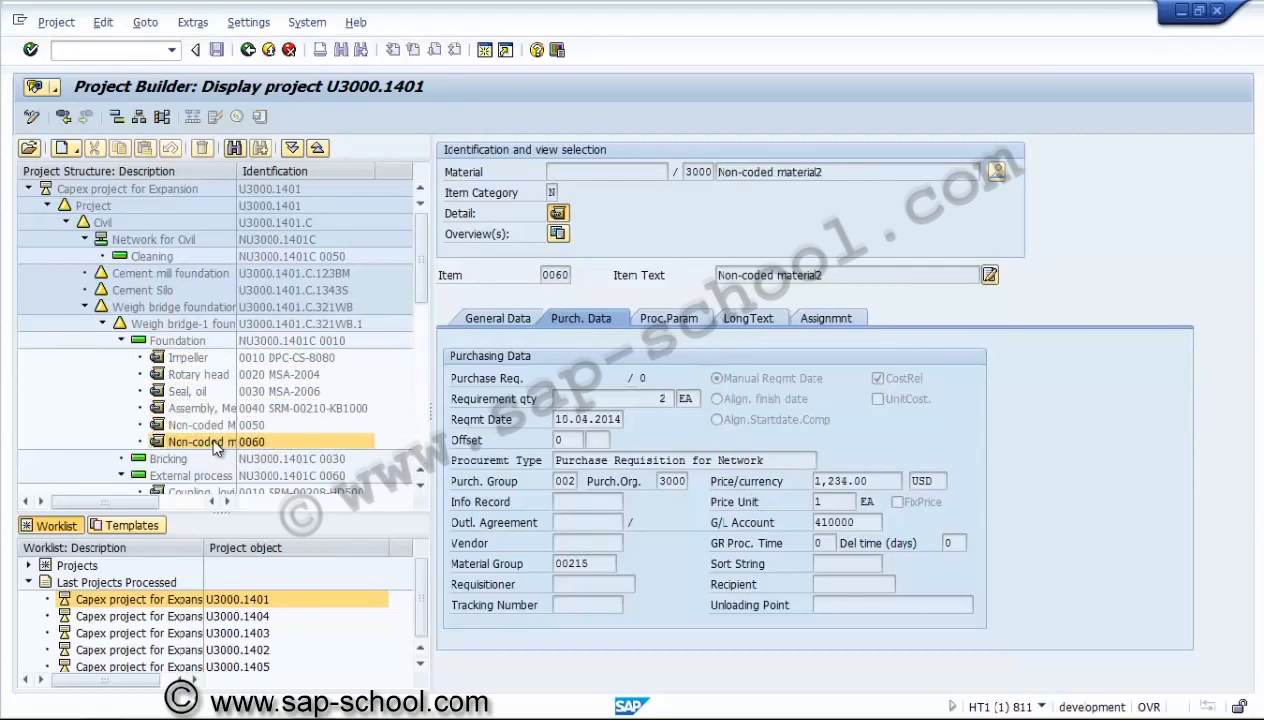
Open project U3000.1401 for editing at its project definition and collapse the Civil branch of the structure.
{"action": "left_click", "coordinate": [119, 341]}
{"action": "left_click", "coordinate": [104, 324]}
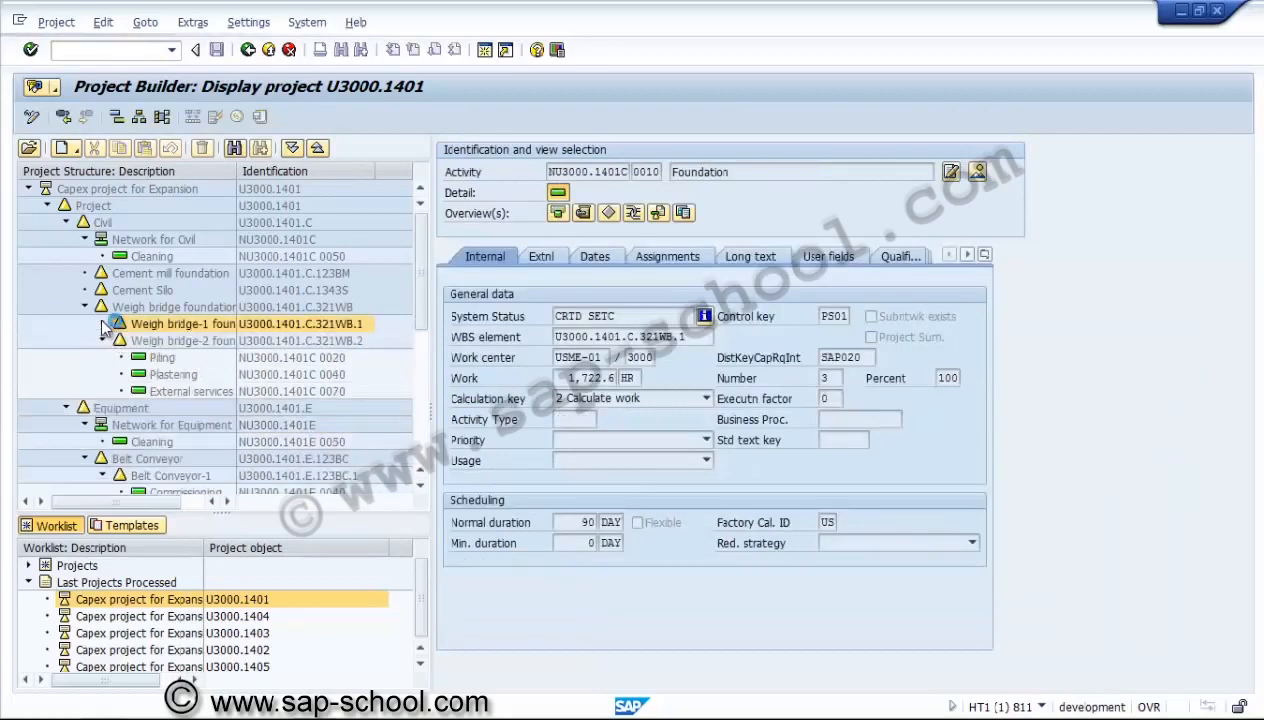
{"action": "left_click", "coordinate": [122, 189]}
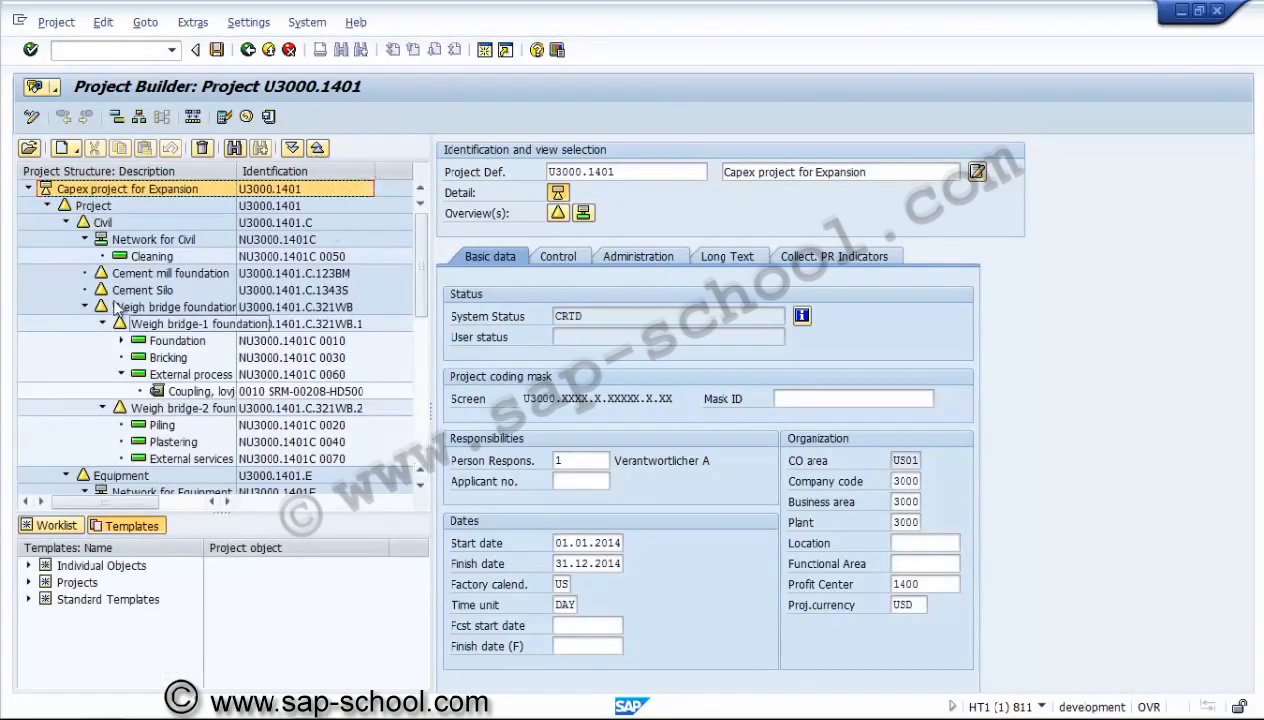
{"action": "left_click", "coordinate": [66, 222]}
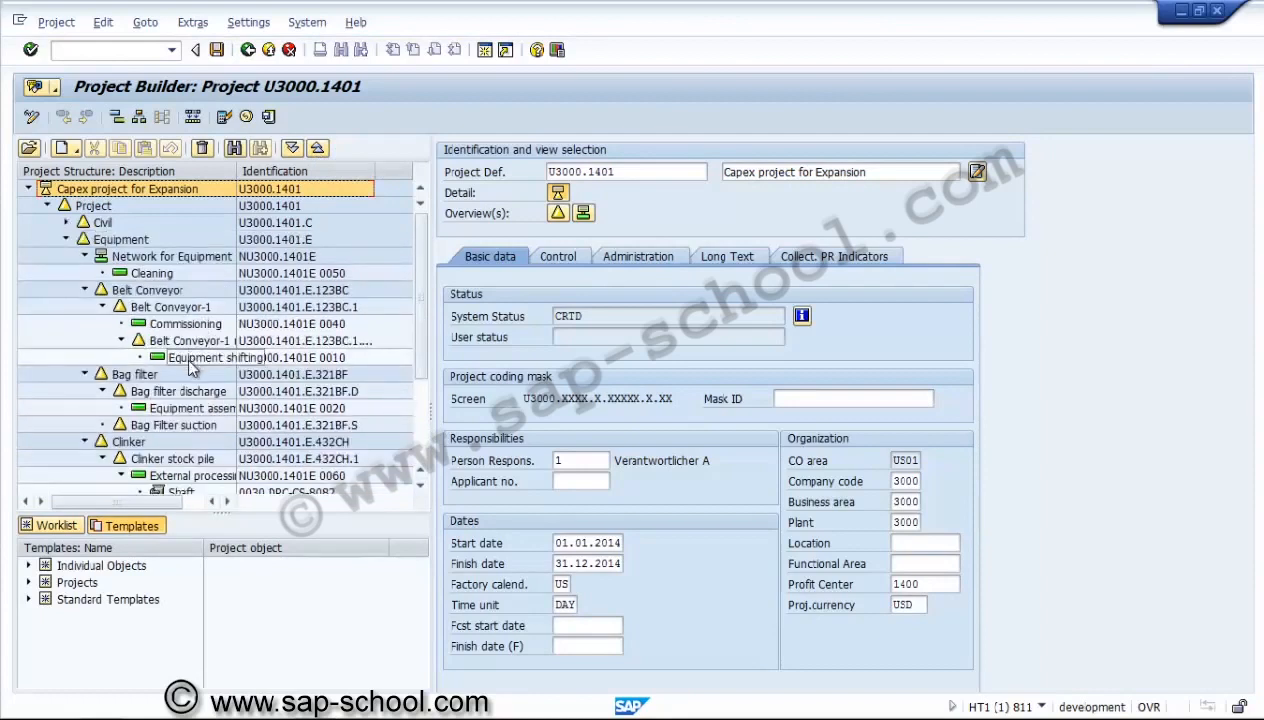
Check the control key of Cleaning activity NU3000.1401E 0050 and reassign the activity to the Bag Filter suction WBS element.
{"action": "left_click", "coordinate": [152, 273]}
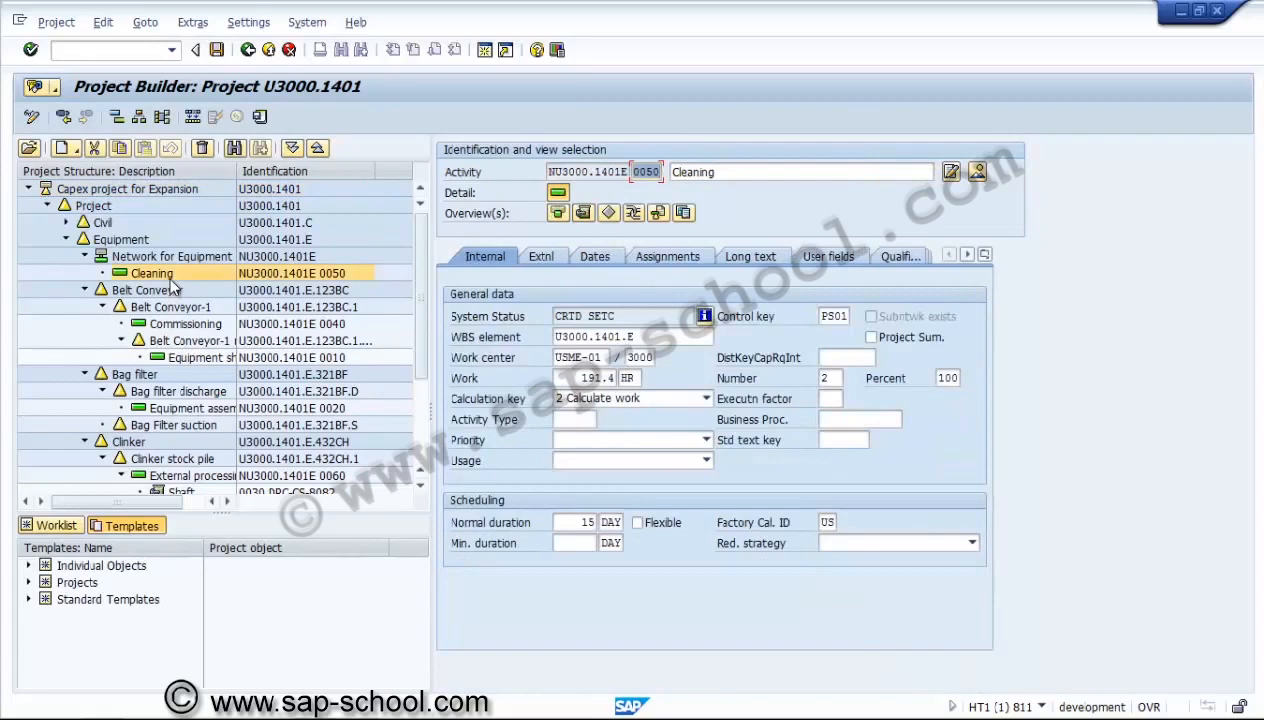
{"action": "left_click", "coordinate": [834, 316]}
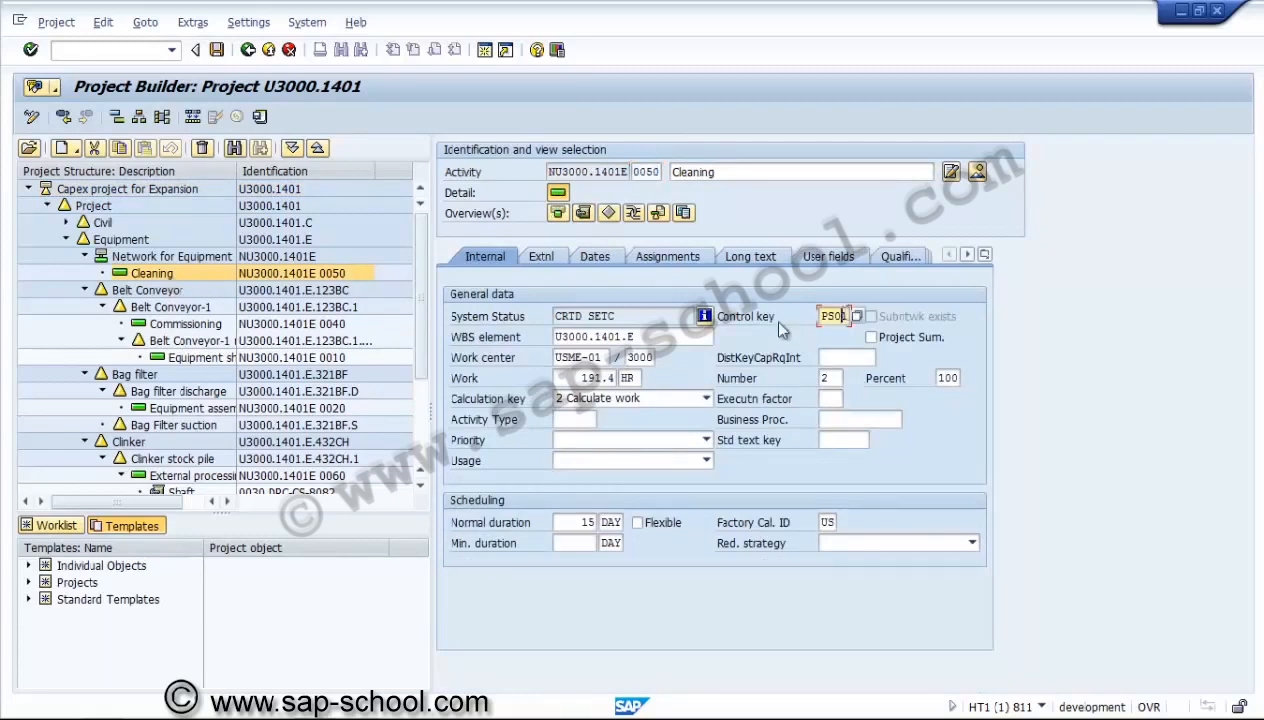
{"action": "left_click", "coordinate": [158, 281]}
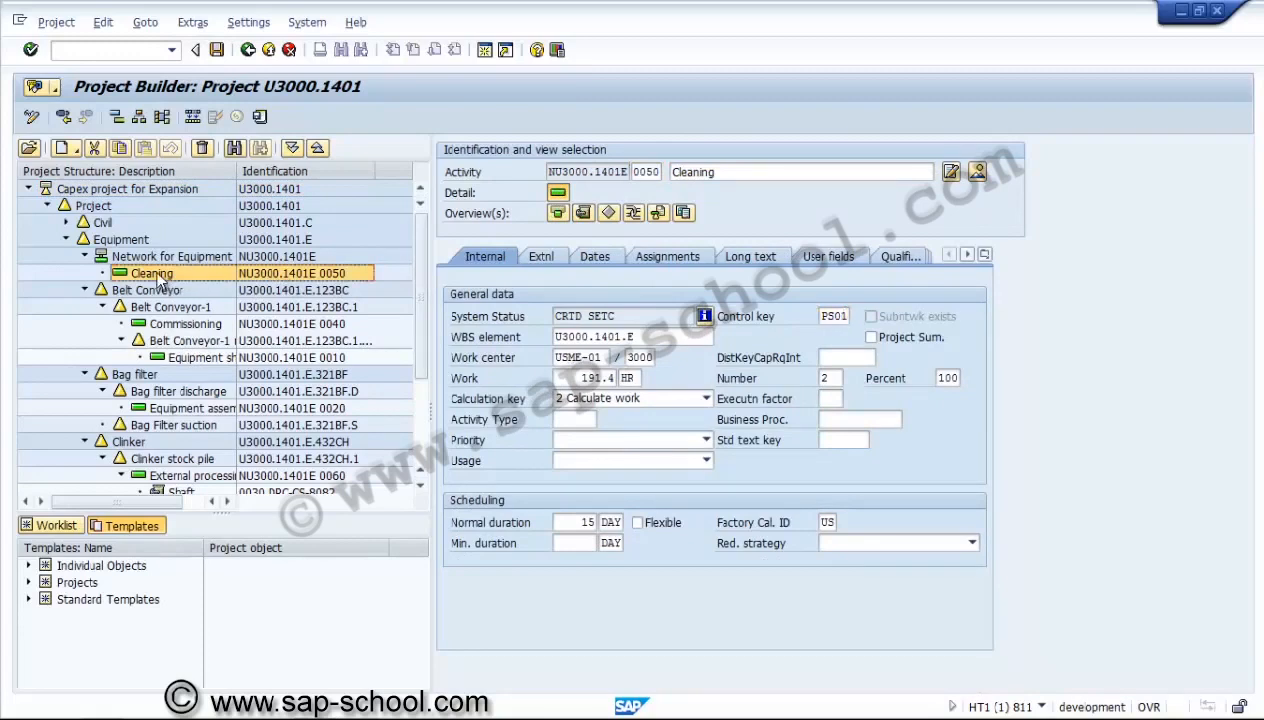
{"action": "left_click", "coordinate": [197, 427]}
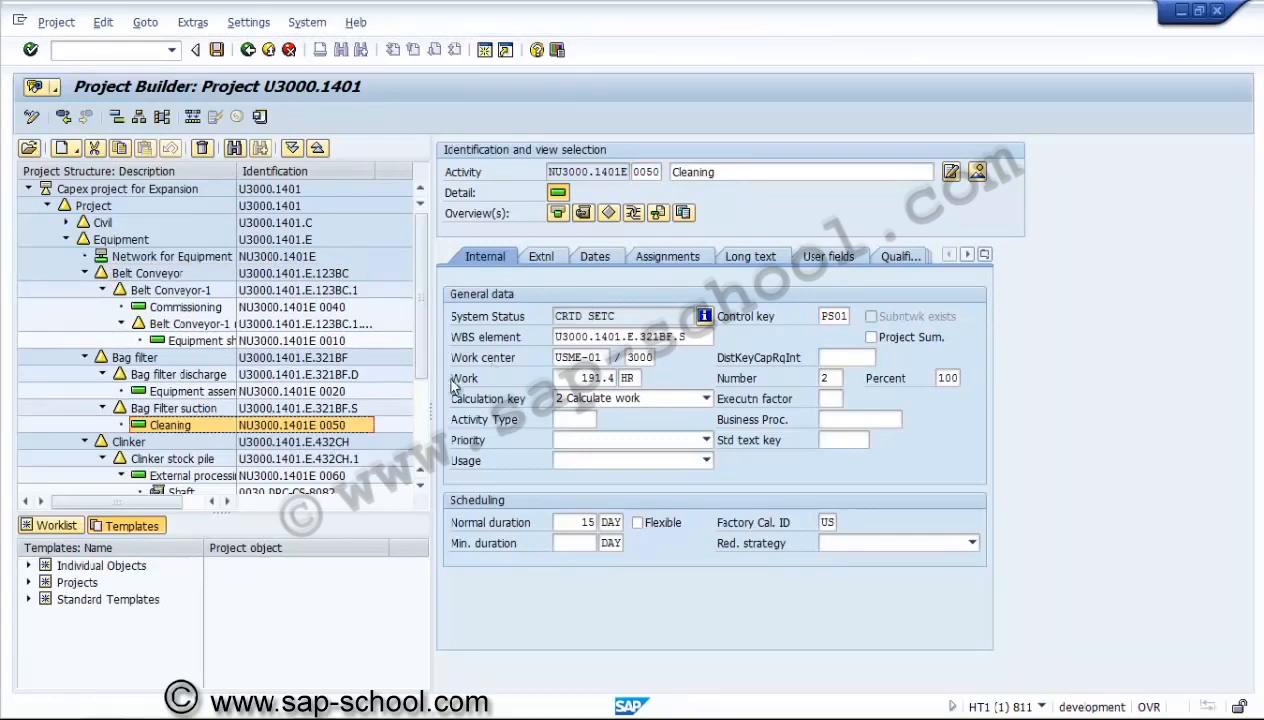
Open the purchasing view of the Cleaning activity's component overview and choose Seal, oil (MSA-2006) as the material for item 0010.
{"action": "left_click", "coordinate": [582, 213]}
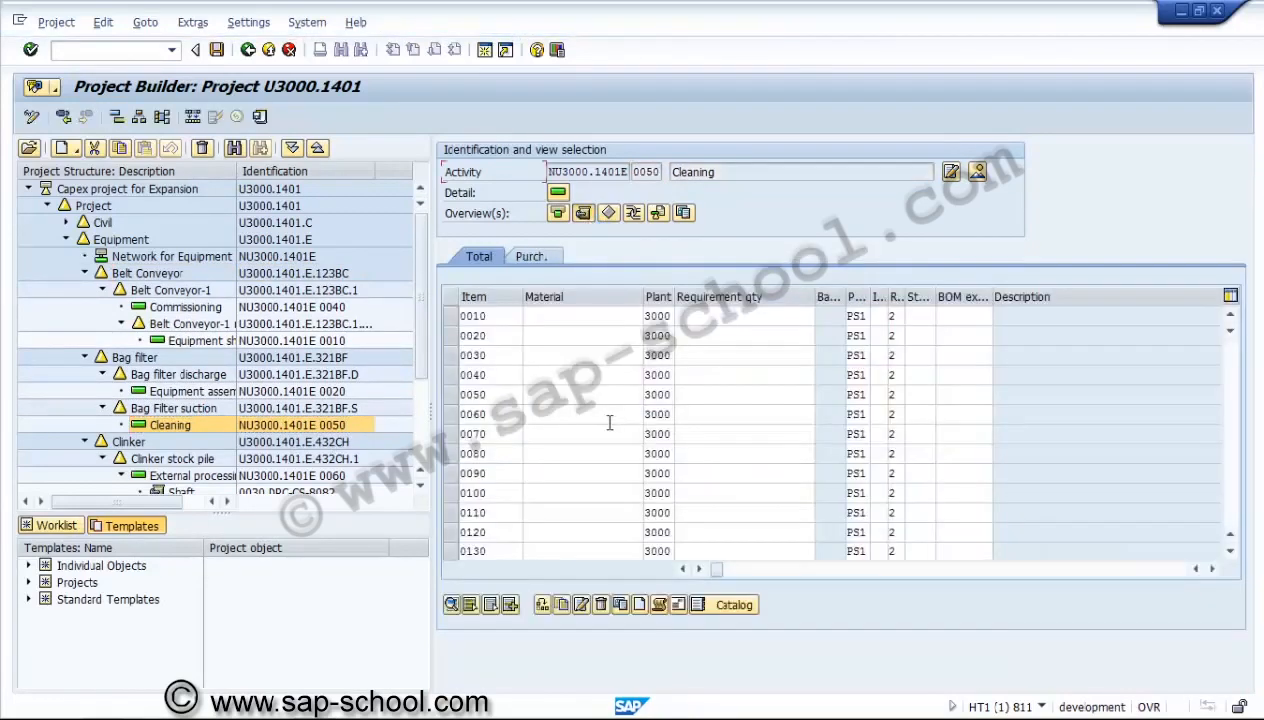
{"action": "left_click", "coordinate": [533, 258]}
{"action": "left_click", "coordinate": [509, 316]}
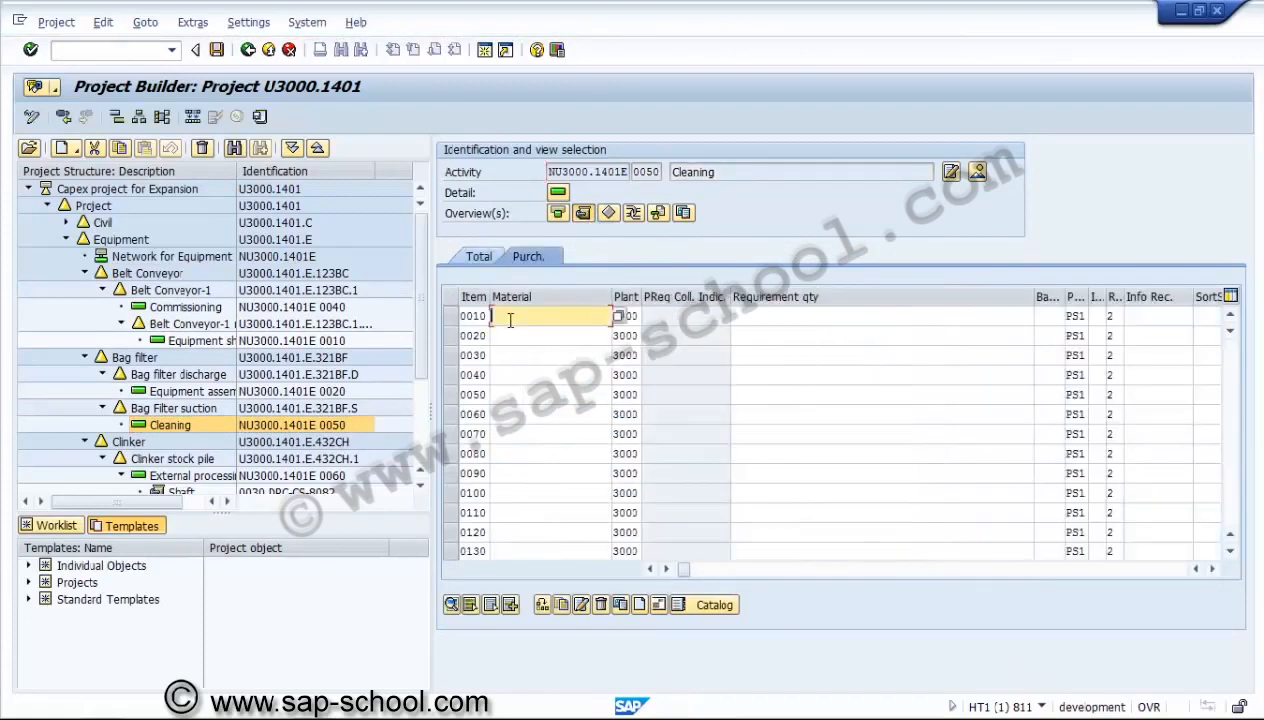
{"action": "key", "text": "F4"}
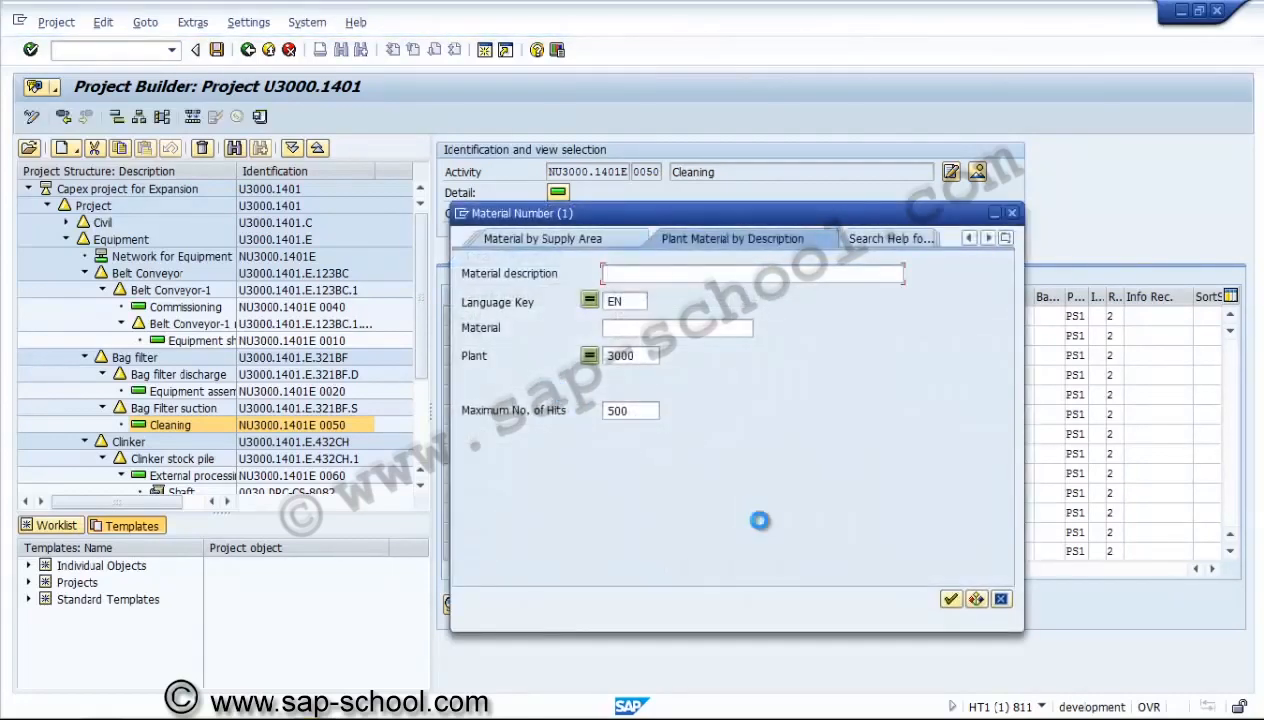
{"action": "key", "text": "Return"}
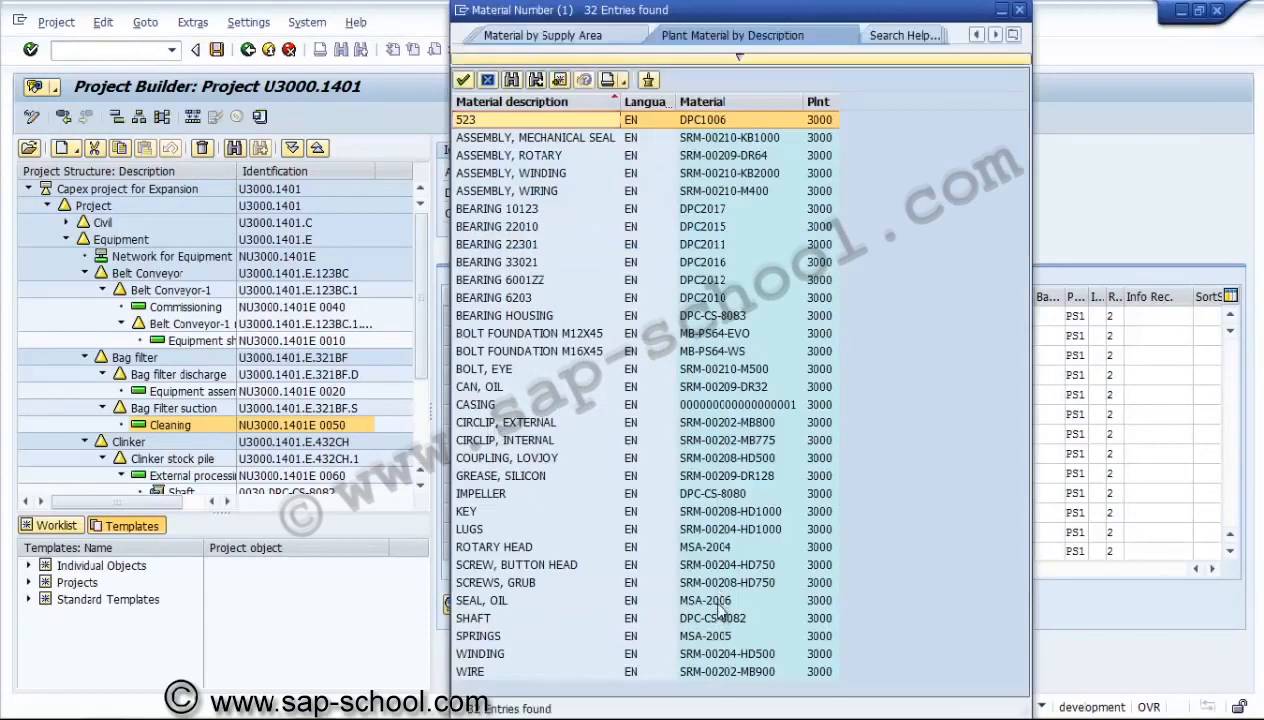
{"action": "double_click", "coordinate": [712, 600]}
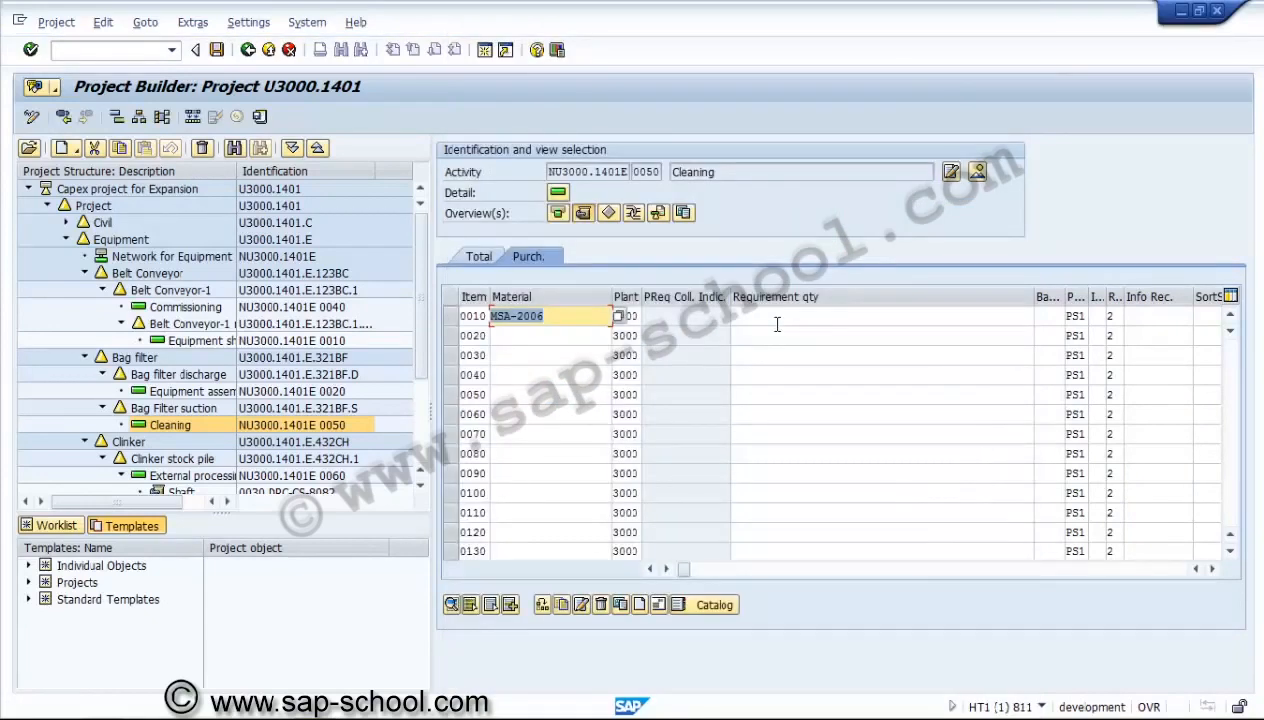
Give item 0010 a requirement quantity of 5, purchasing organization 3000 and purchasing group 001.
{"action": "left_click", "coordinate": [776, 319]}
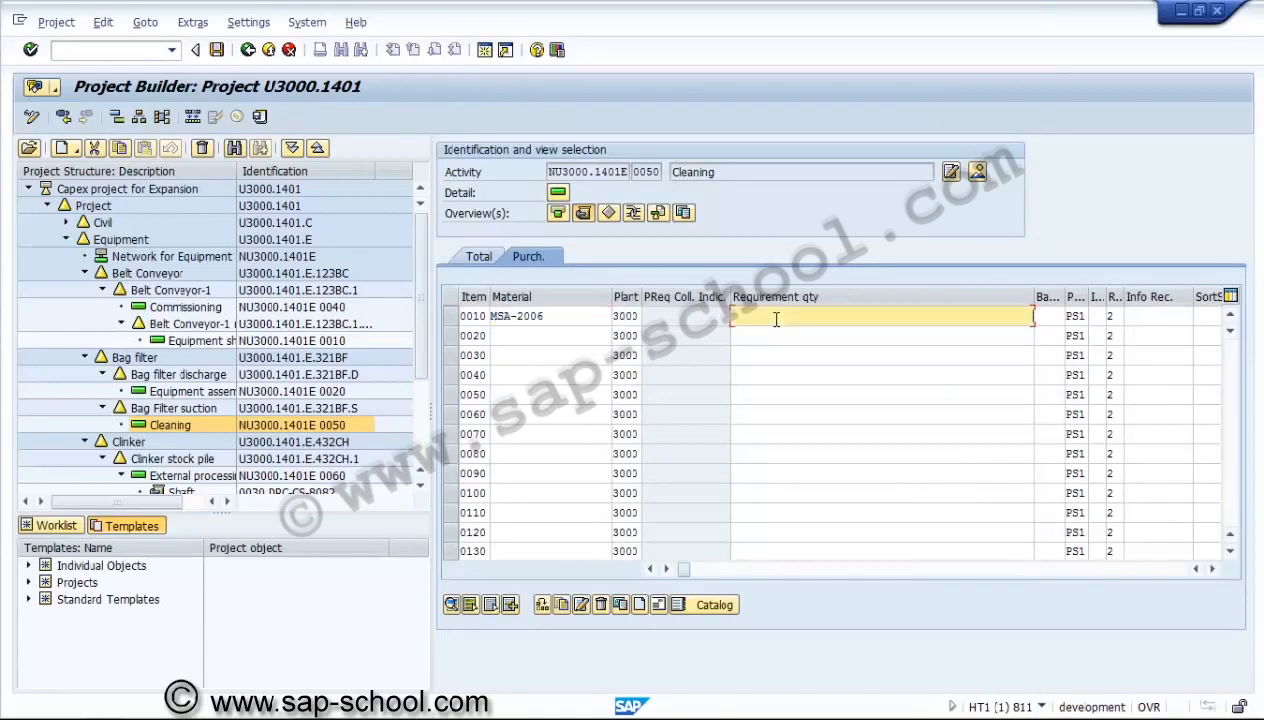
{"action": "key", "text": "Tab"}
{"action": "key", "text": "Tab"}
{"action": "key", "text": "Tab"}
{"action": "key", "text": "Tab"}
{"action": "key", "text": "Tab"}
{"action": "key", "text": "Tab"}
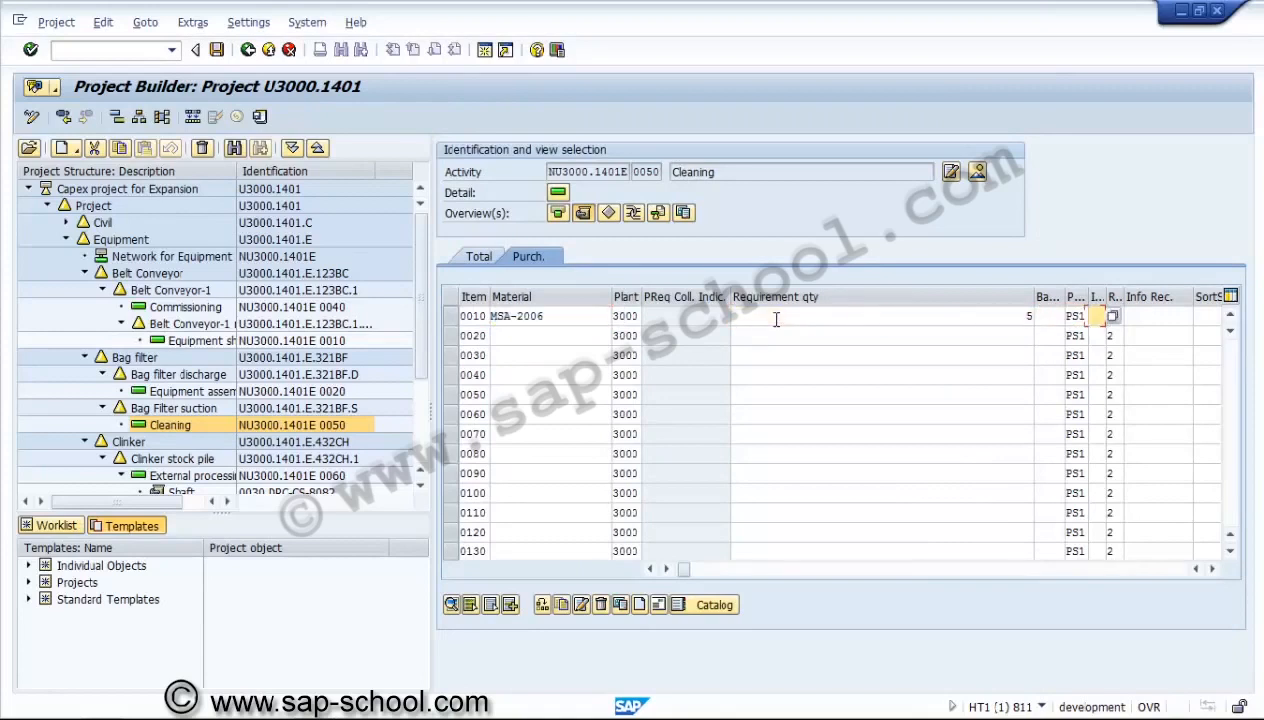
{"action": "key", "text": "Tab"}
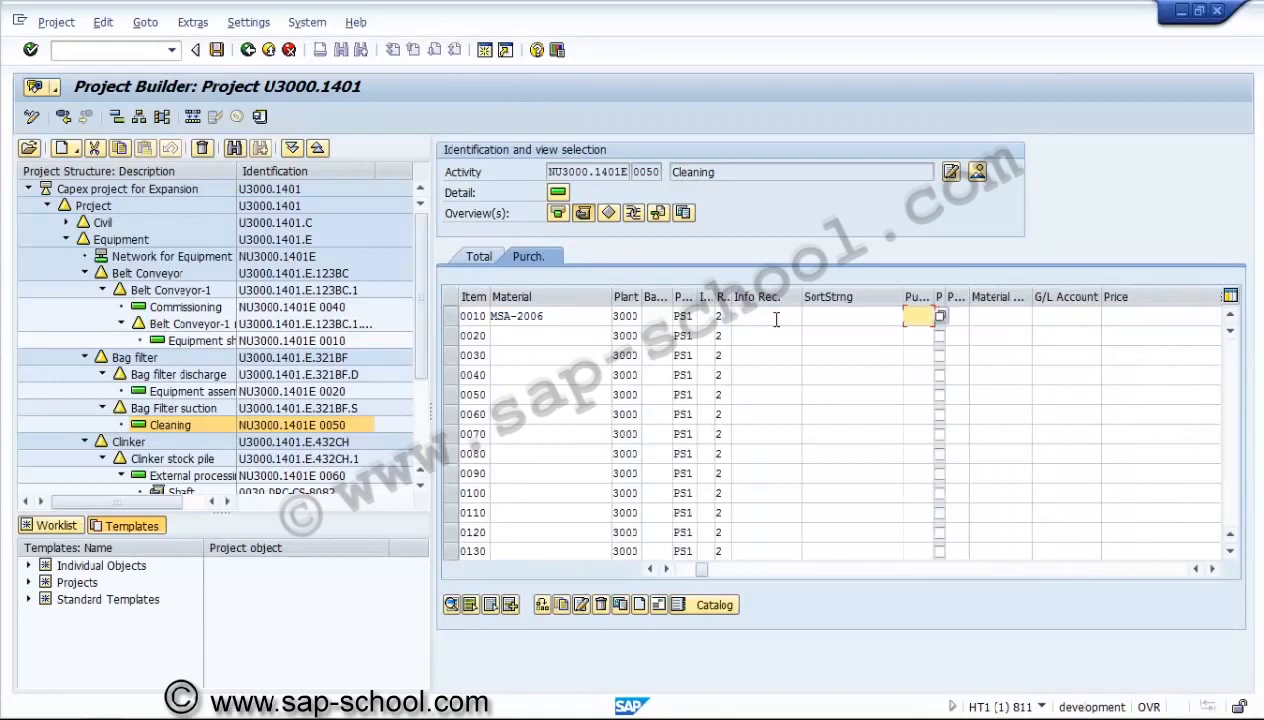
{"action": "type", "text": "3000"}
{"action": "key", "text": "Tab"}
{"action": "type", "text": "001"}
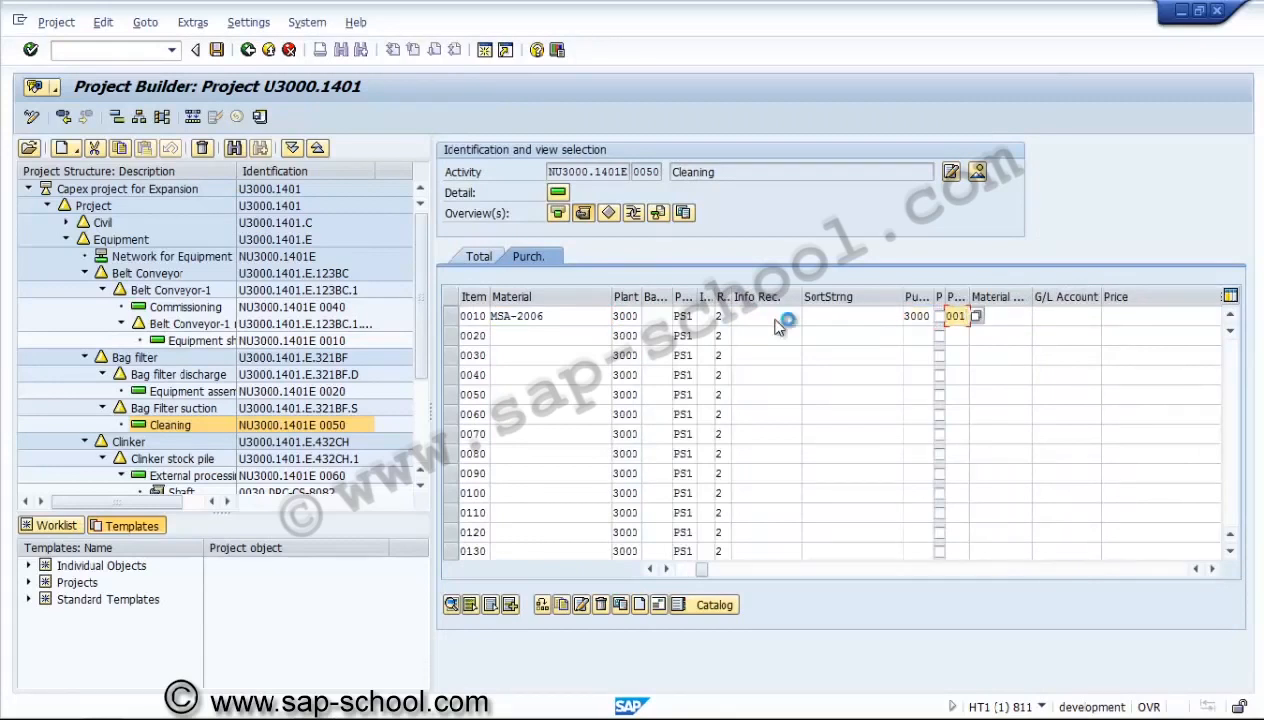
Look up the plant 3000 materials and choose the button head screw SRM-00204-HD750 for item 0020.
{"action": "left_click", "coordinate": [523, 342]}
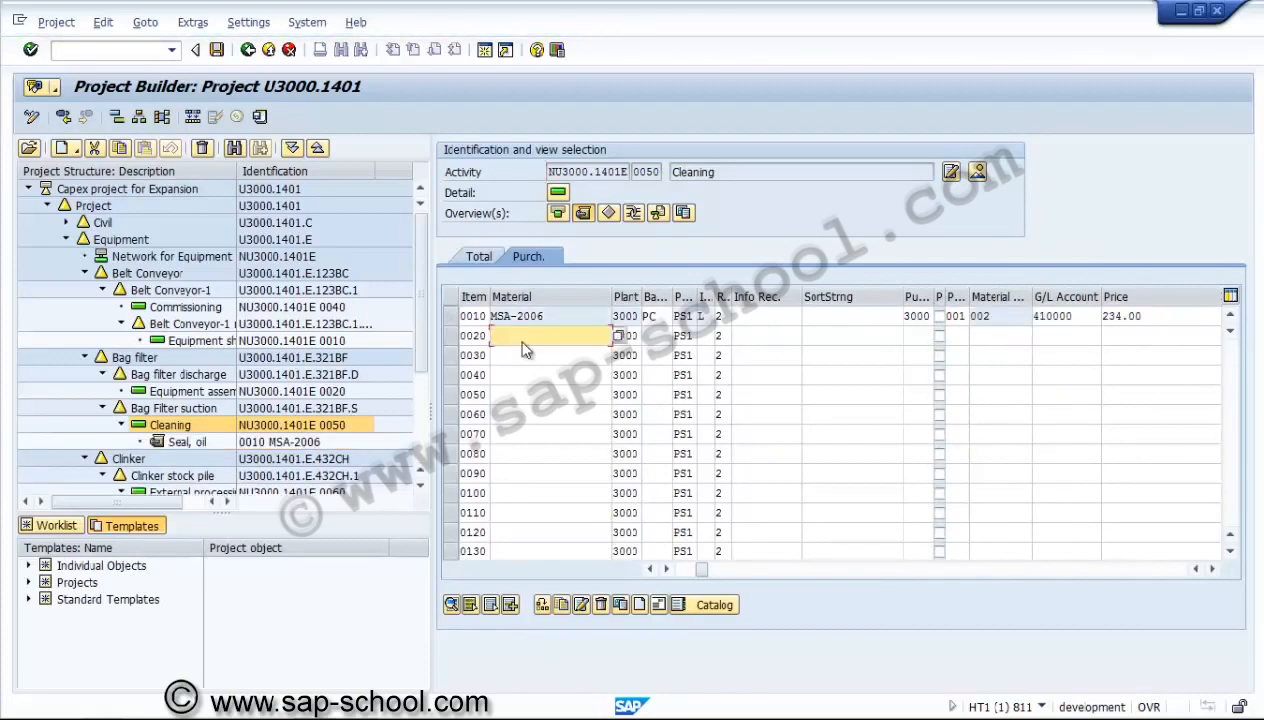
{"action": "key", "text": "F4"}
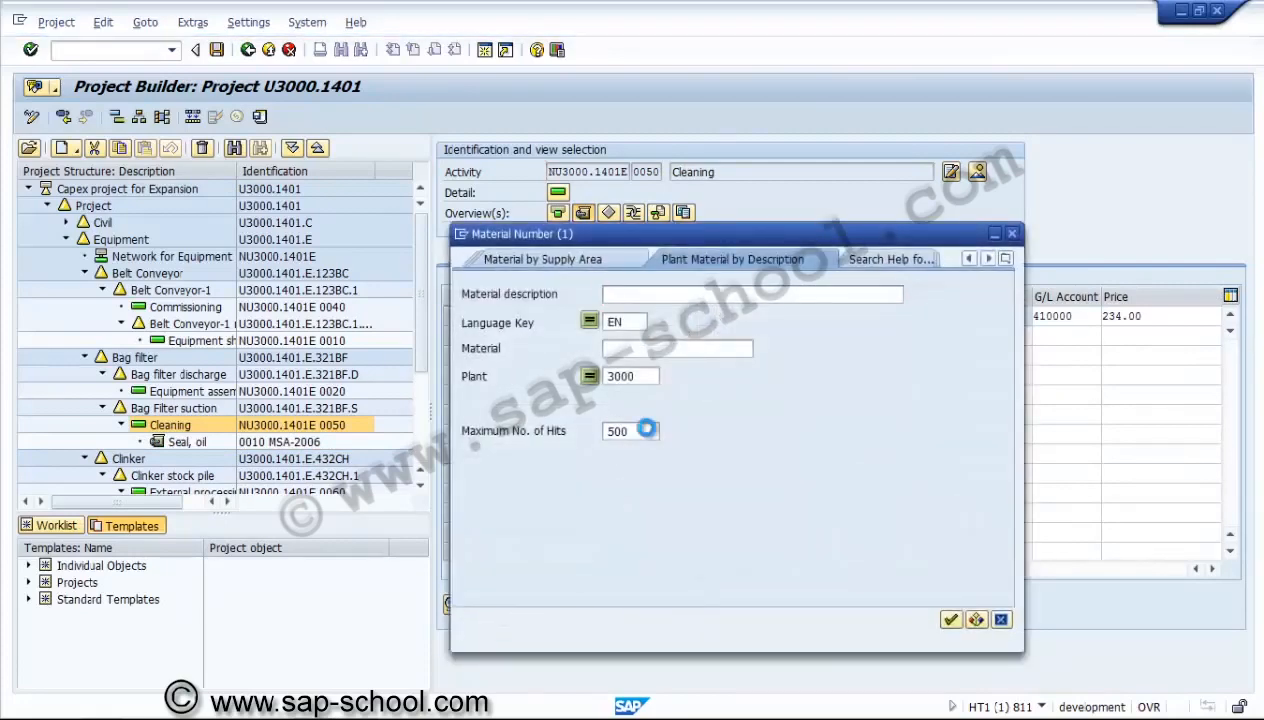
{"action": "key", "text": "Return"}
{"action": "left_click", "coordinate": [555, 565]}
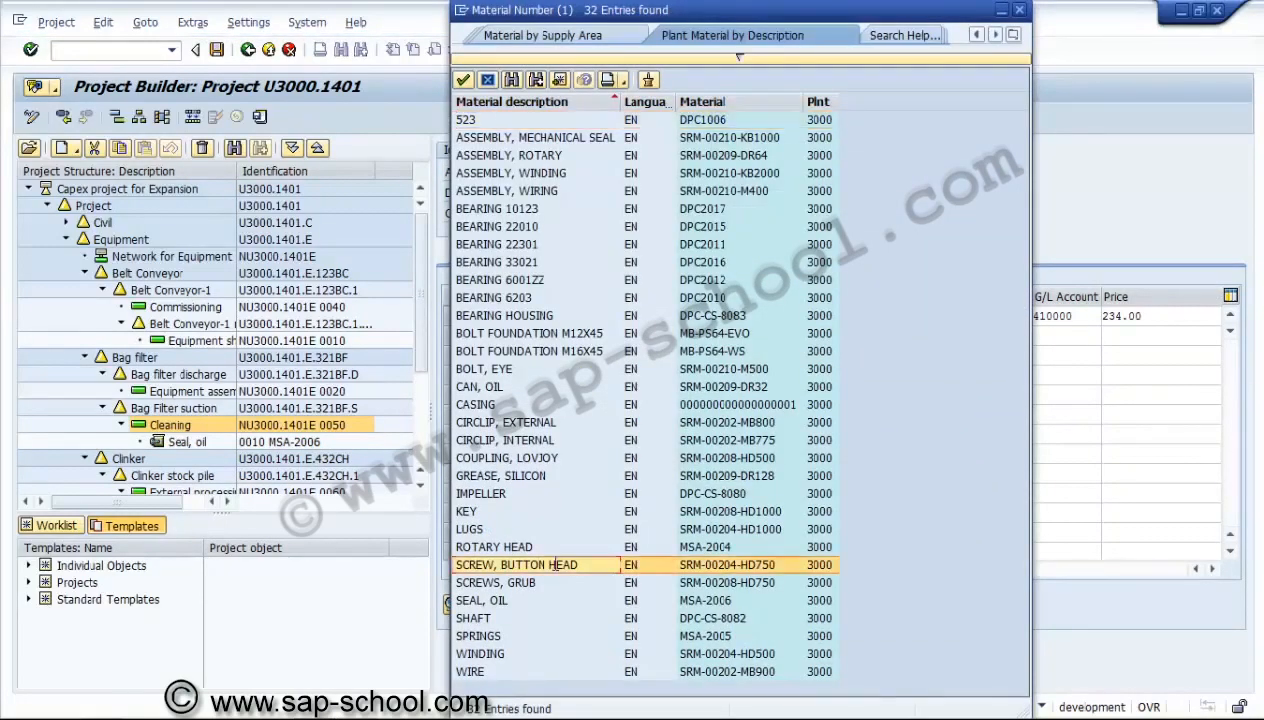
{"action": "double_click", "coordinate": [555, 565]}
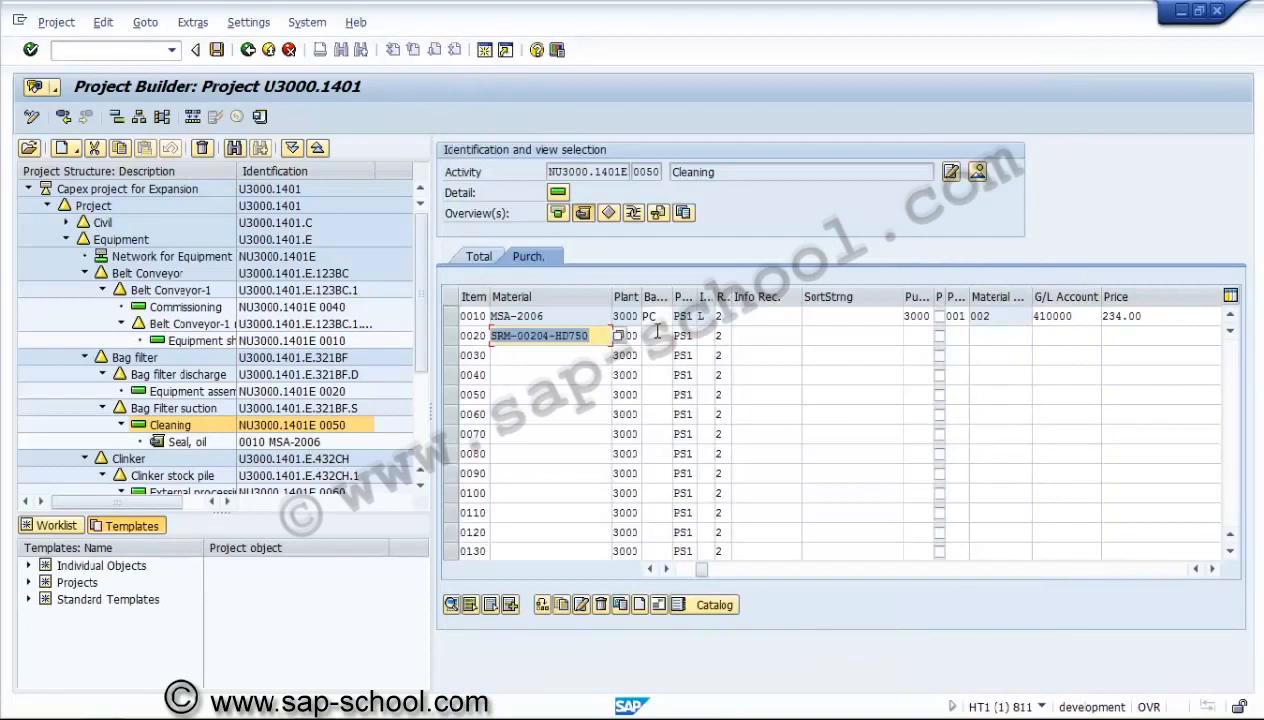
Give item 0020 a requirement quantity of 1 and purchasing organization 3000.
{"action": "key", "text": "Tab"}
{"action": "key", "text": "Tab"}
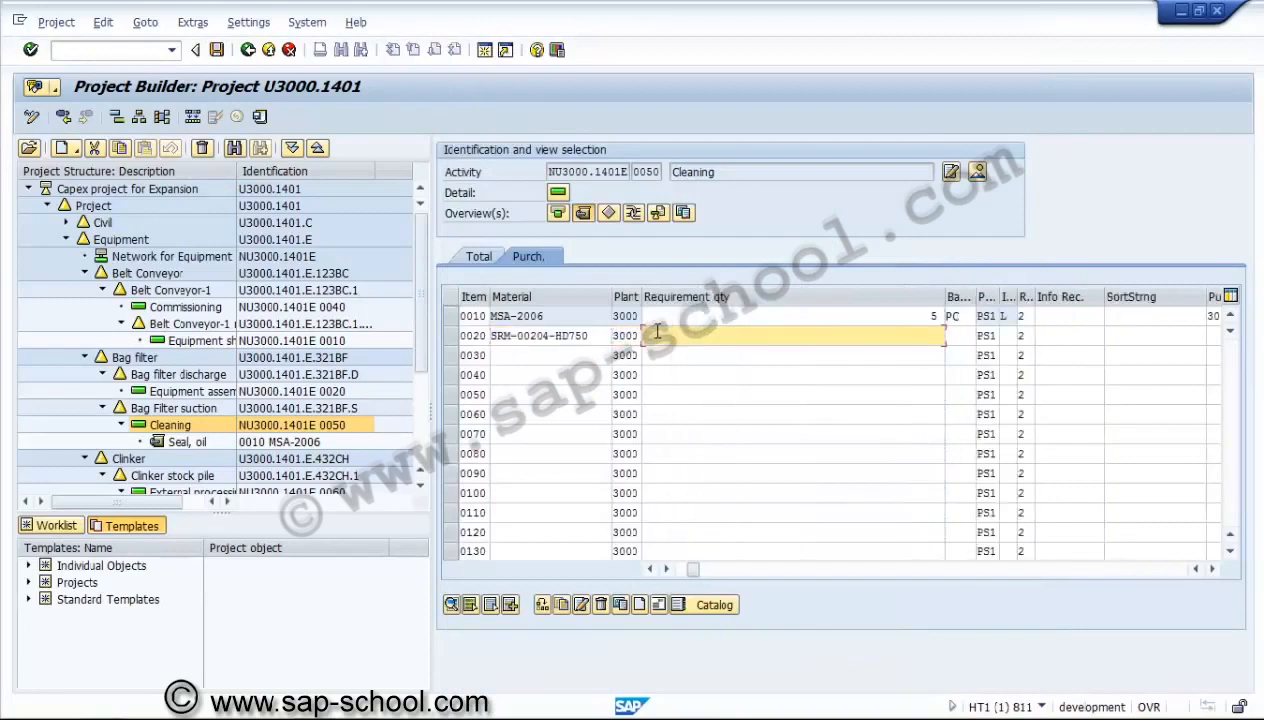
{"action": "key", "text": "Tab"}
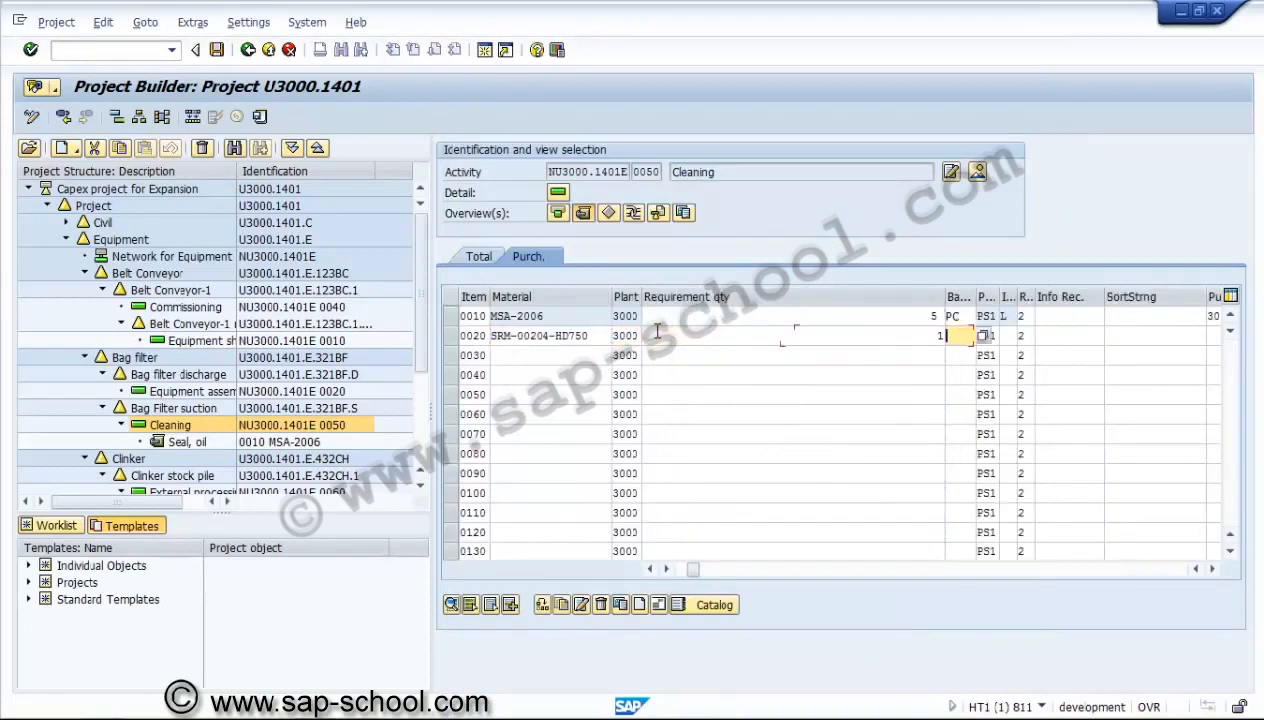
{"action": "key", "text": "Tab"}
{"action": "key", "text": "Tab"}
{"action": "key", "text": "Return"}
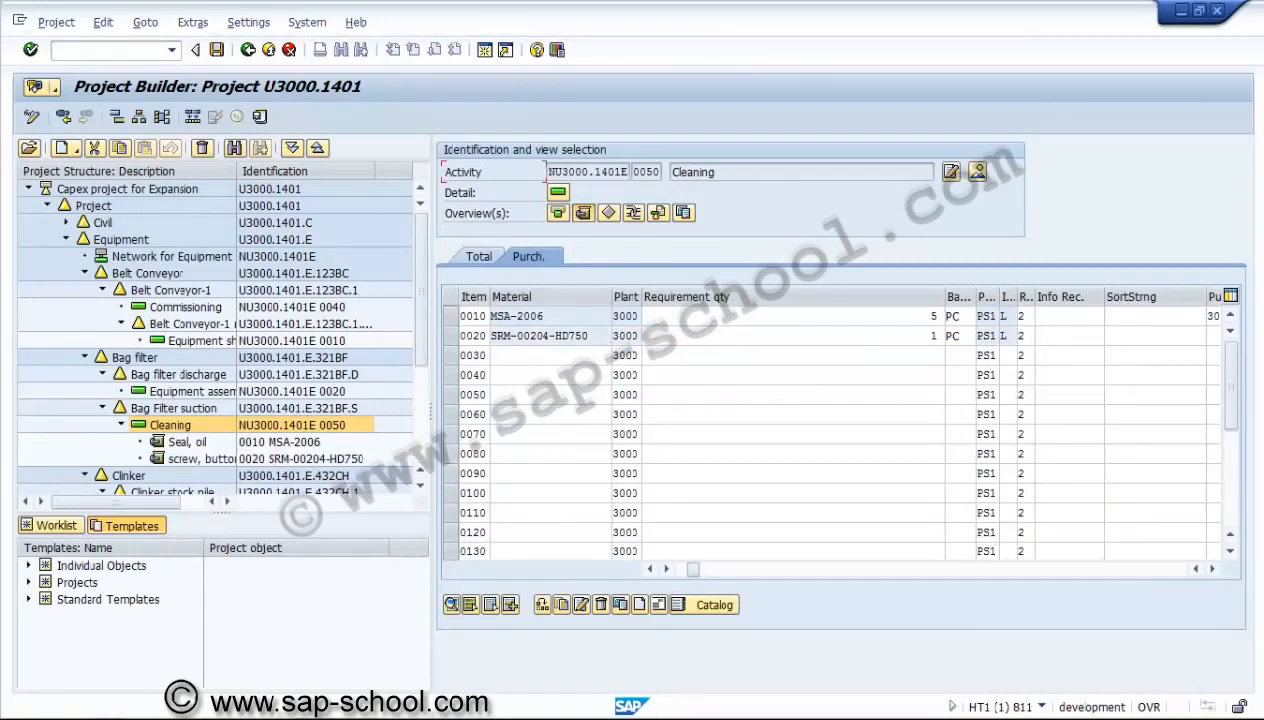
{"action": "left_click", "coordinate": [1210, 570]}
{"action": "left_click", "coordinate": [1210, 570]}
{"action": "left_click", "coordinate": [1210, 570]}
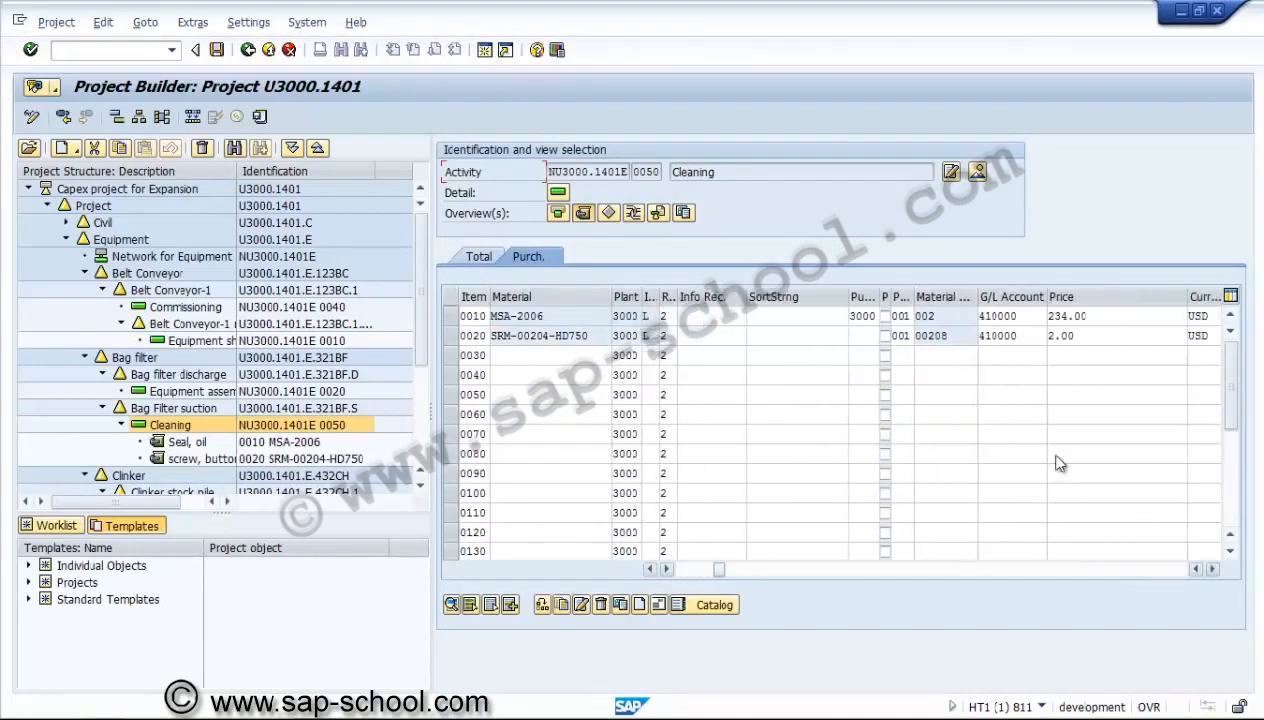
{"action": "left_click", "coordinate": [866, 337]}
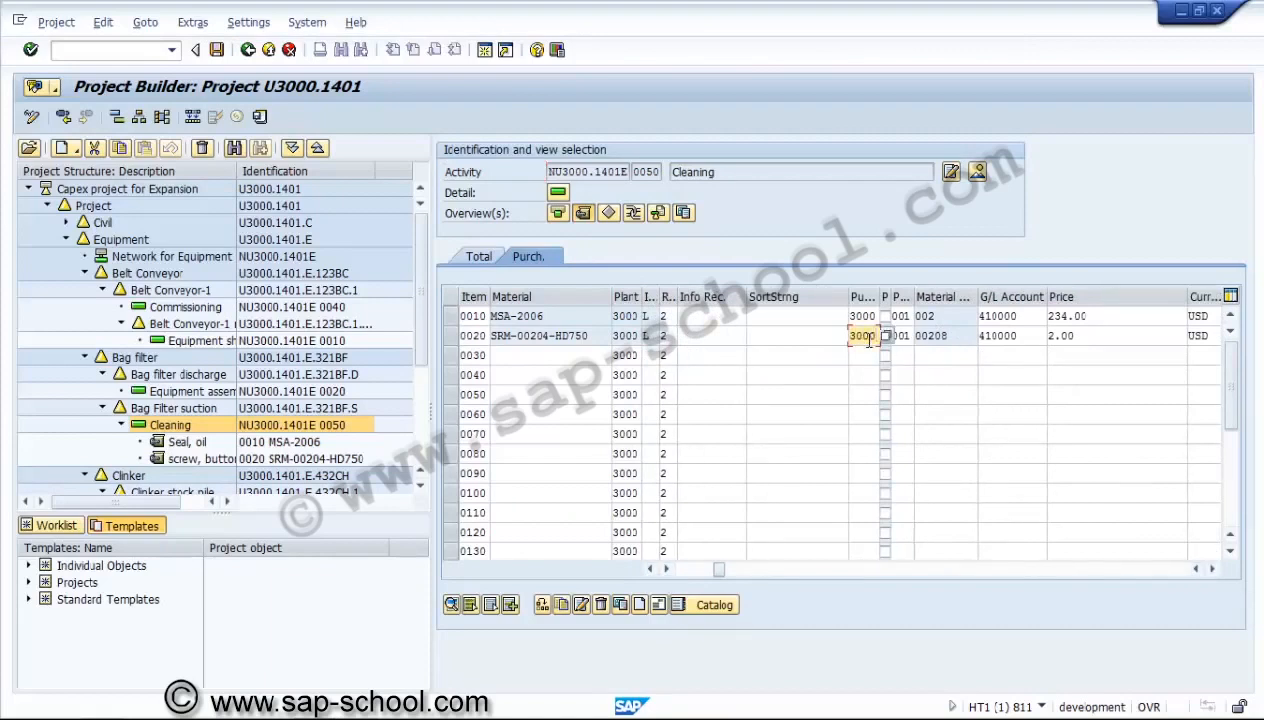
{"action": "key", "text": "Return"}
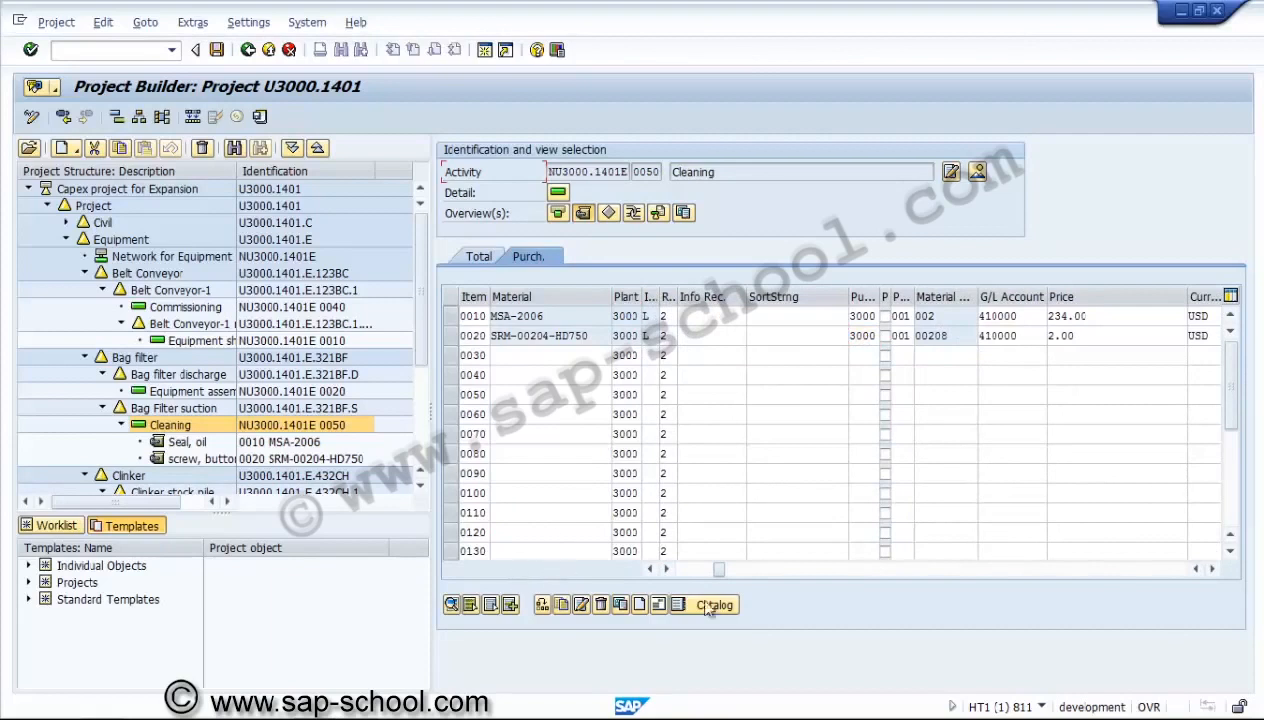
Look up the plant 3000 materials and choose Springs (MSA-2005) for item 0030 of the Cleaning activity.
{"action": "left_click", "coordinate": [684, 574]}
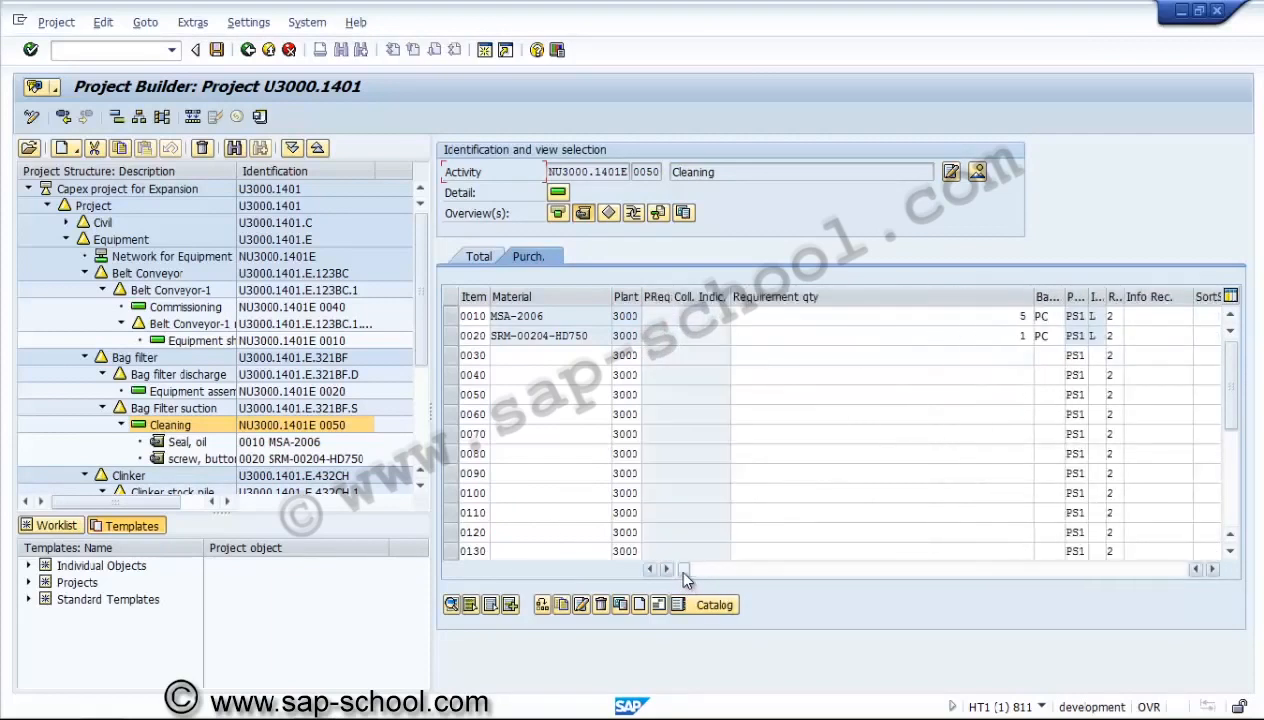
{"action": "left_click", "coordinate": [580, 356]}
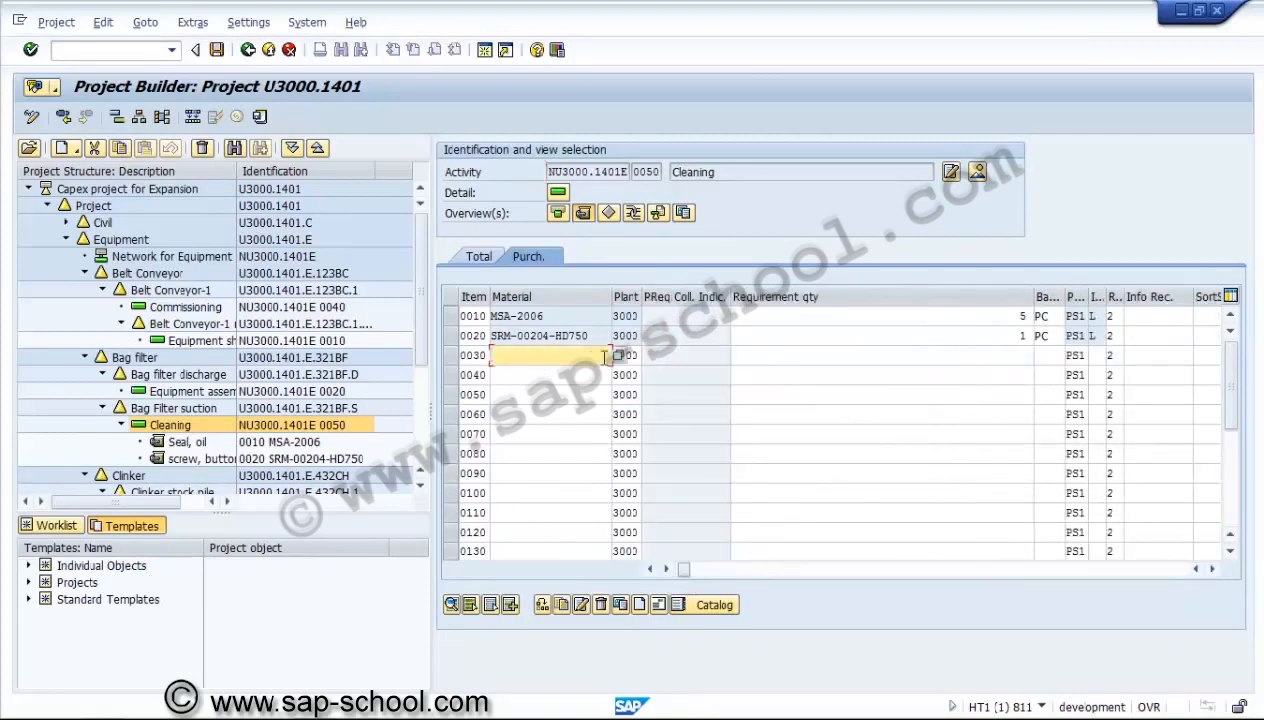
{"action": "left_click", "coordinate": [619, 356]}
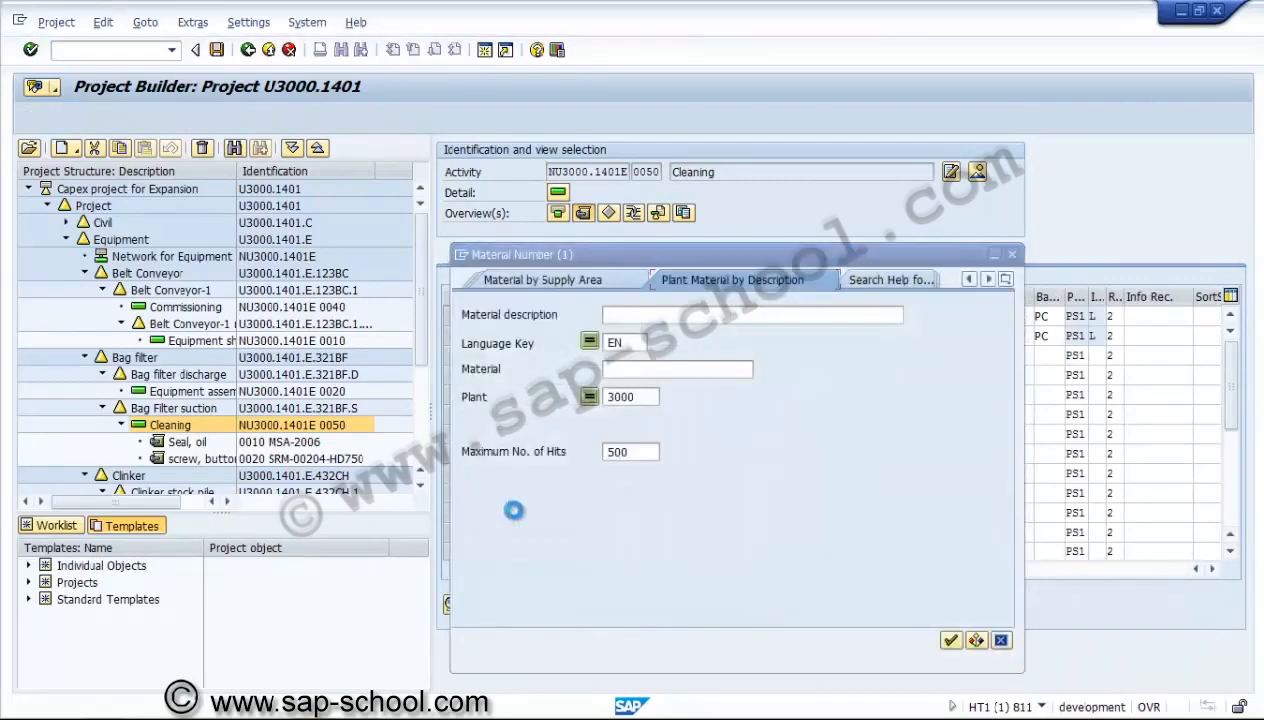
{"action": "key", "text": "Return"}
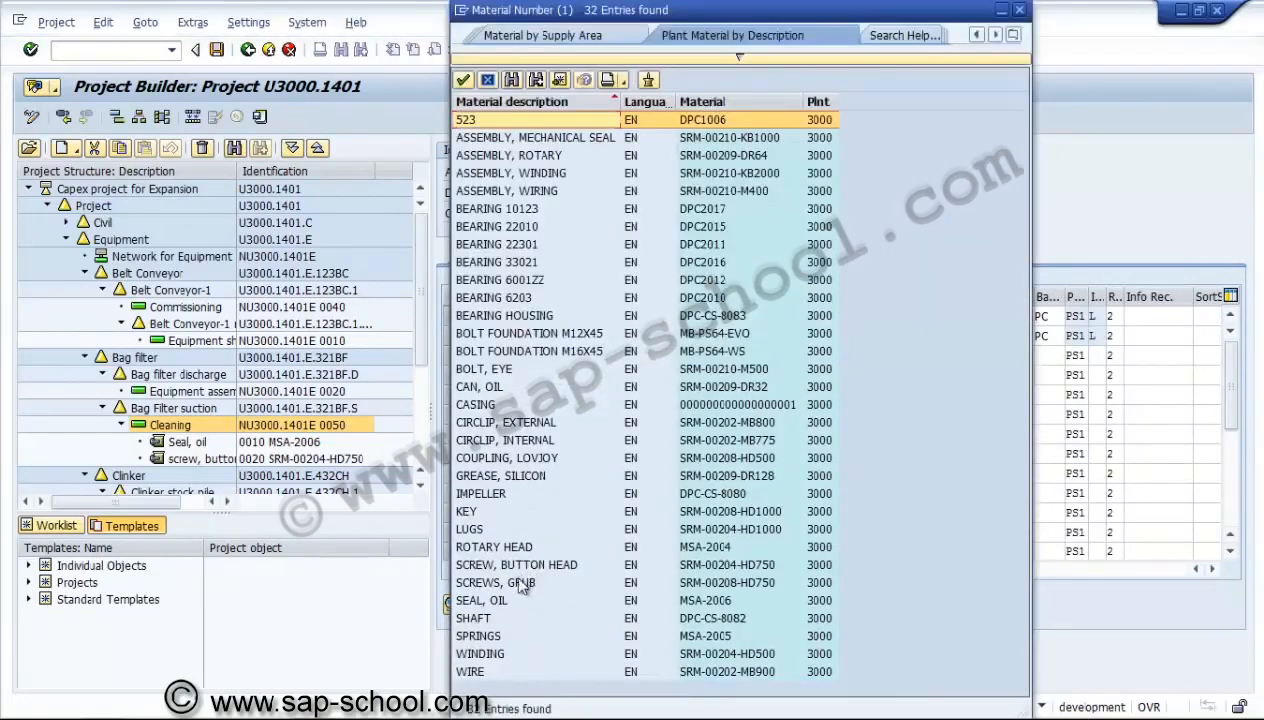
{"action": "double_click", "coordinate": [497, 636]}
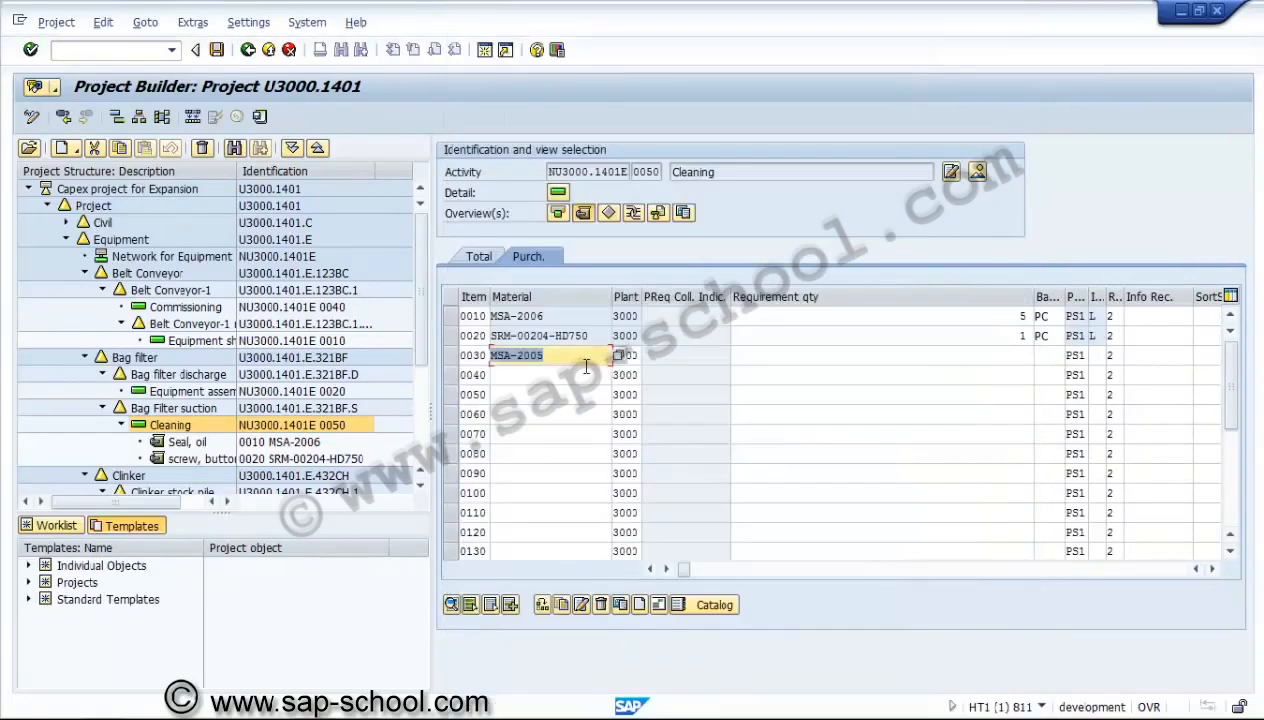
Give item 0030 a requirement quantity of 5 and the non-stock item category N.
{"action": "key", "text": "Tab"}
{"action": "key", "text": "Tab"}
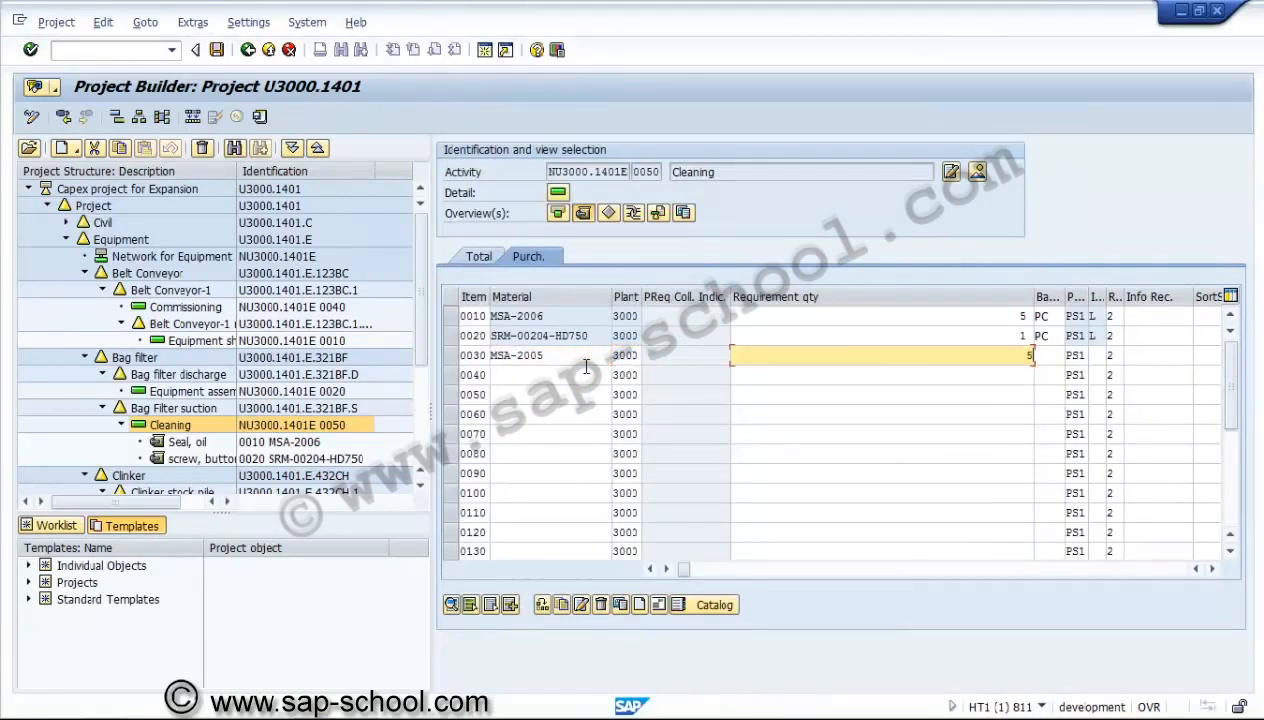
{"action": "type", "text": "5"}
{"action": "key", "text": "Tab"}
{"action": "key", "text": "Tab"}
{"action": "key", "text": "Tab"}
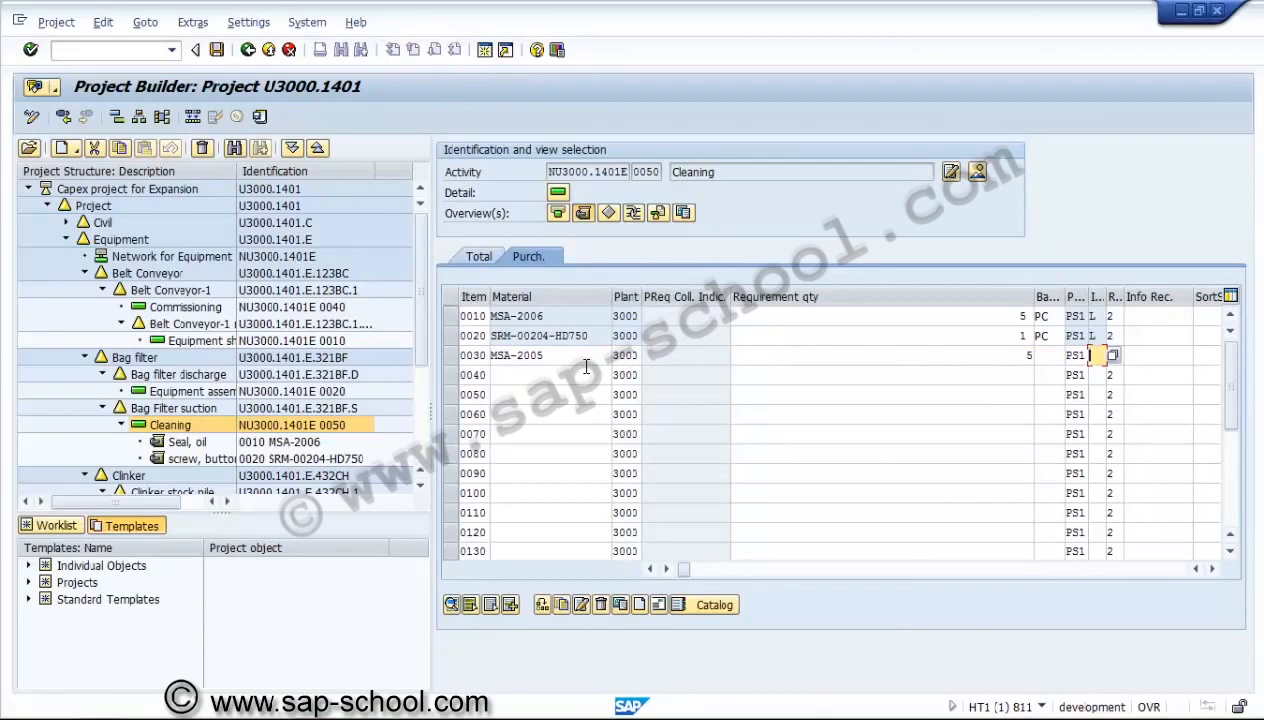
{"action": "type", "text": "n"}
Assign purchasing organization 3000, purchasing group 002 and material group 00208 to item 0030, and confirm the entry.
{"action": "key", "text": "Tab"}
{"action": "key", "text": "Tab"}
{"action": "key", "text": "Tab"}
{"action": "key", "text": "Tab"}
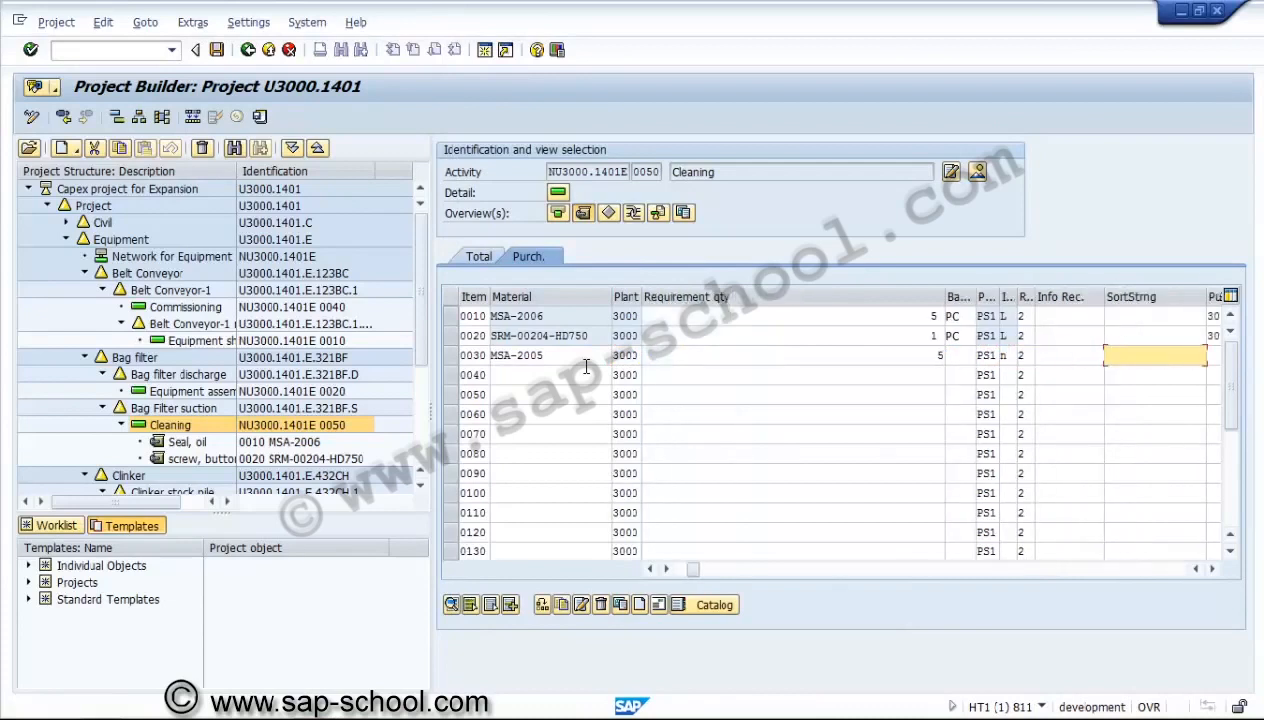
{"action": "type", "text": "3000"}
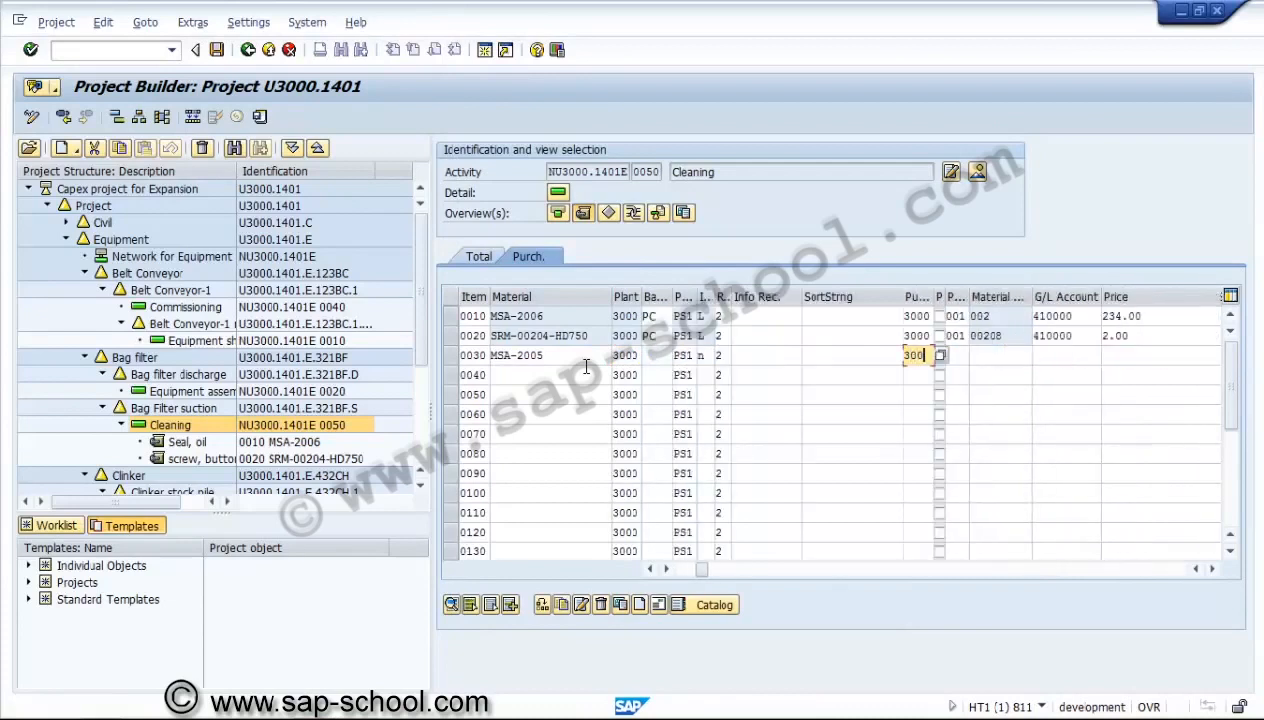
{"action": "key", "text": "Tab"}
{"action": "key", "text": "Tab"}
{"action": "type", "text": "00"}
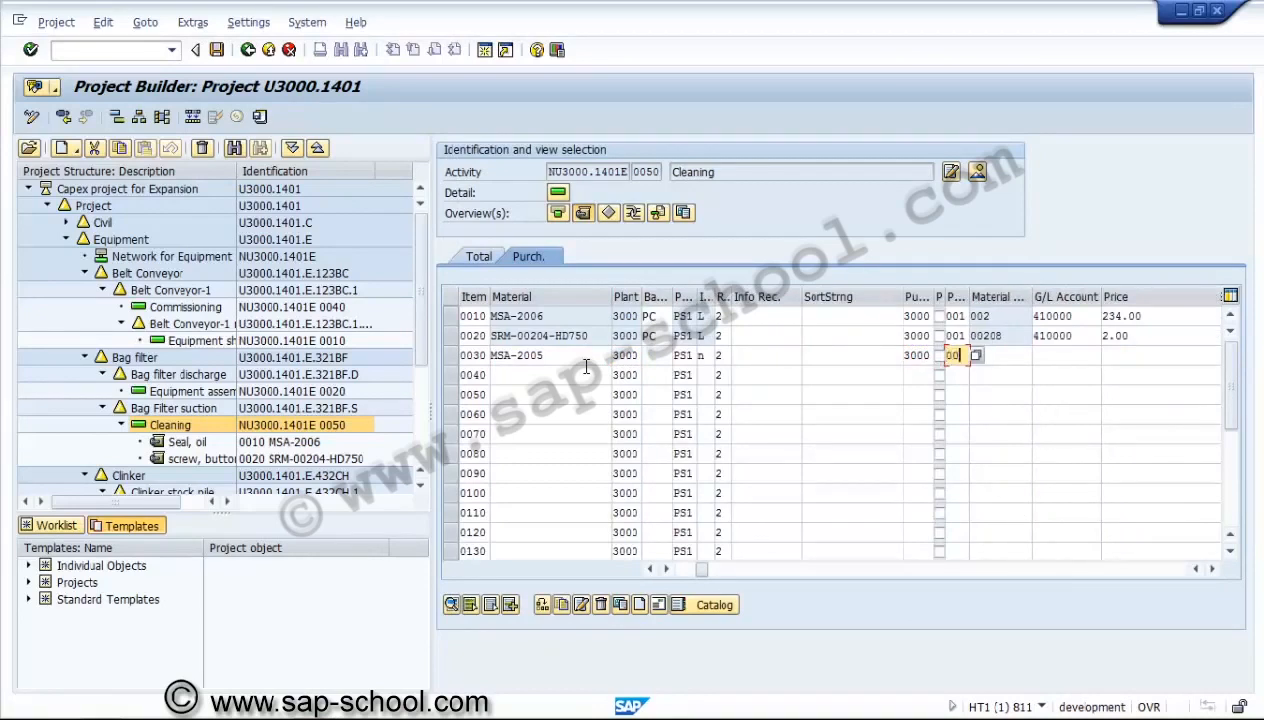
{"action": "key", "text": "Tab"}
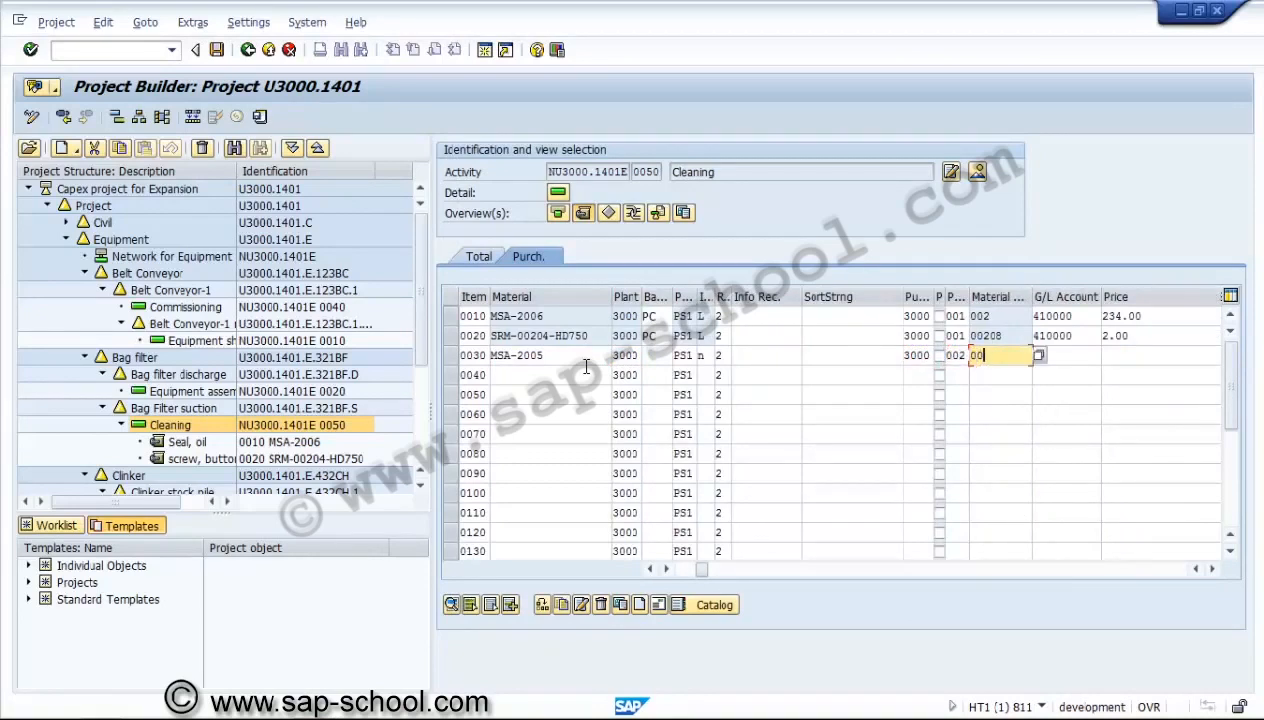
{"action": "type", "text": "00208"}
{"action": "key", "text": "Tab"}
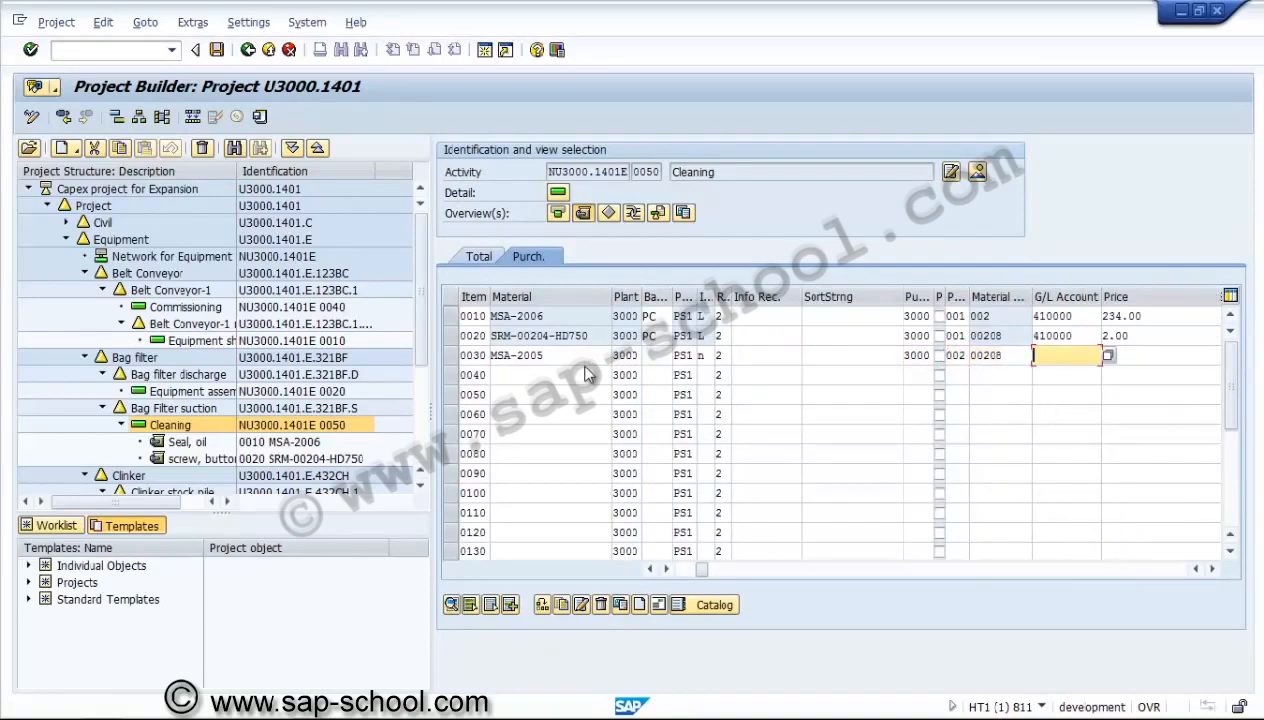
{"action": "key", "text": "Return"}
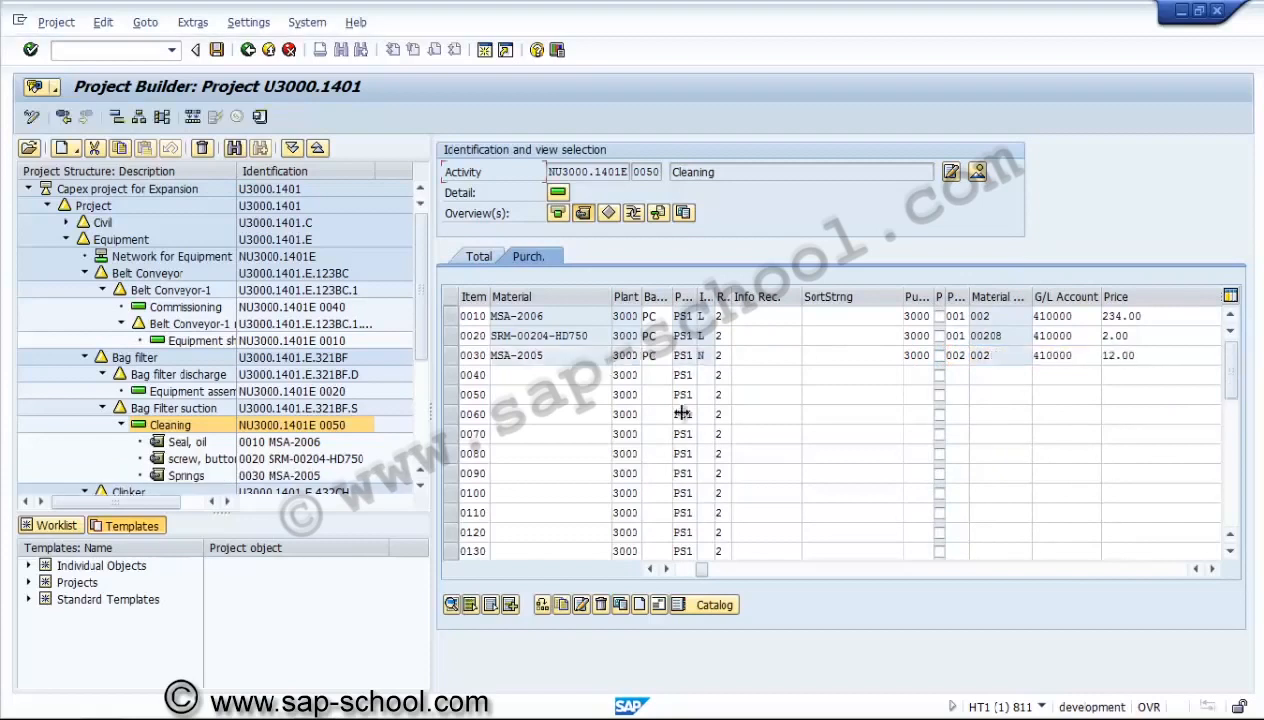
Examine the remaining purchasing columns of the three components, from price and vendor through requirement date, WBS element and confirmed quantity.
{"action": "left_click", "coordinate": [703, 355]}
{"action": "left_click", "coordinate": [1212, 568]}
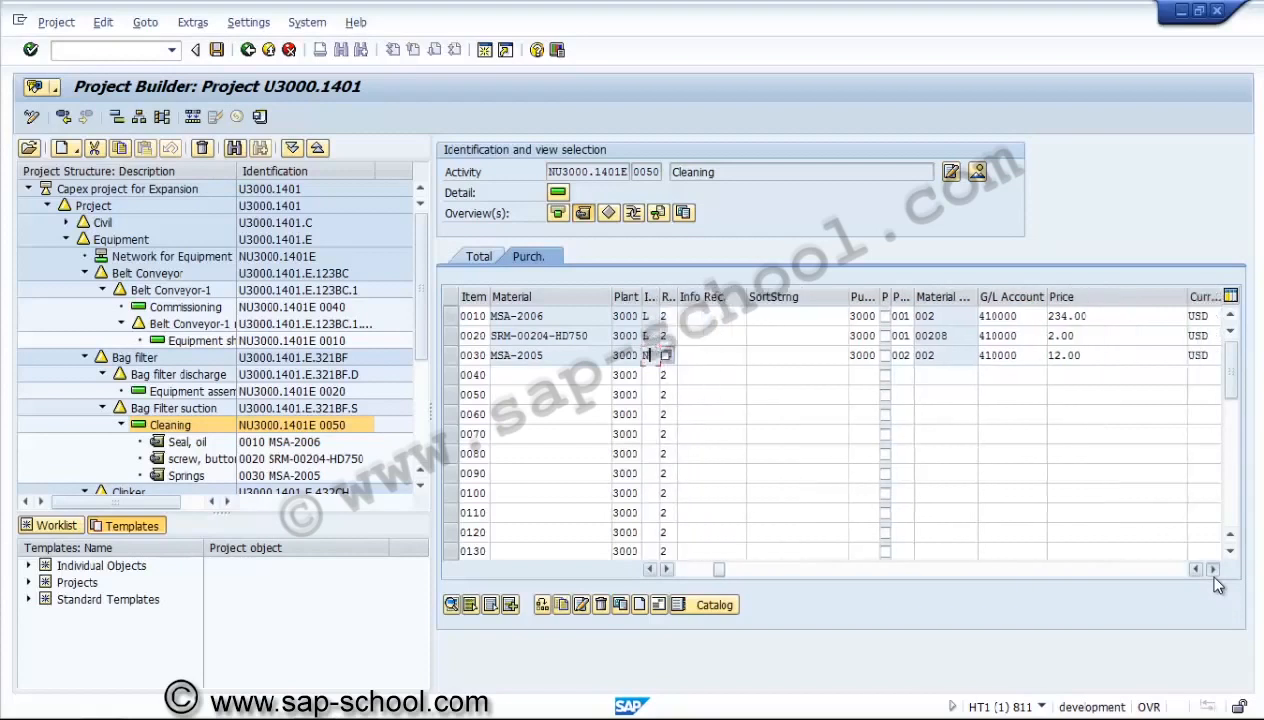
{"action": "left_click", "coordinate": [1212, 569]}
{"action": "left_click", "coordinate": [1212, 569]}
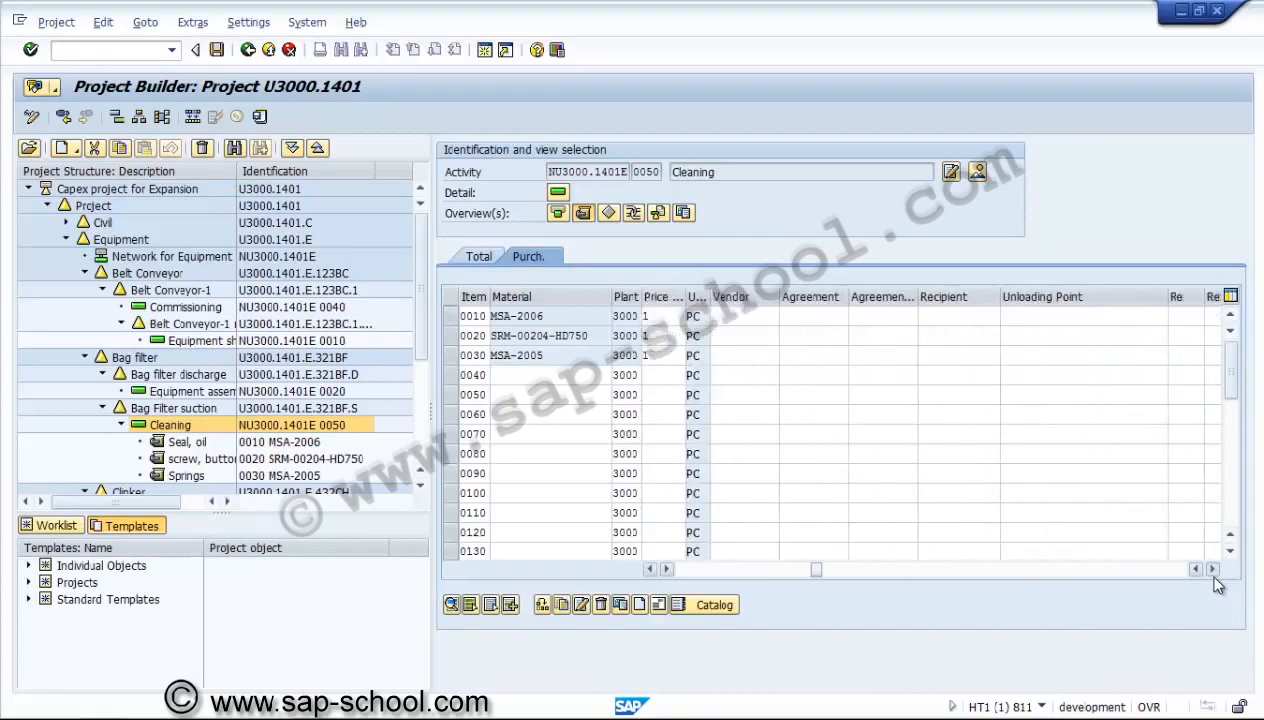
{"action": "left_click", "coordinate": [1212, 569]}
{"action": "left_click", "coordinate": [1212, 569]}
{"action": "left_click", "coordinate": [1212, 569]}
{"action": "left_click", "coordinate": [1212, 569]}
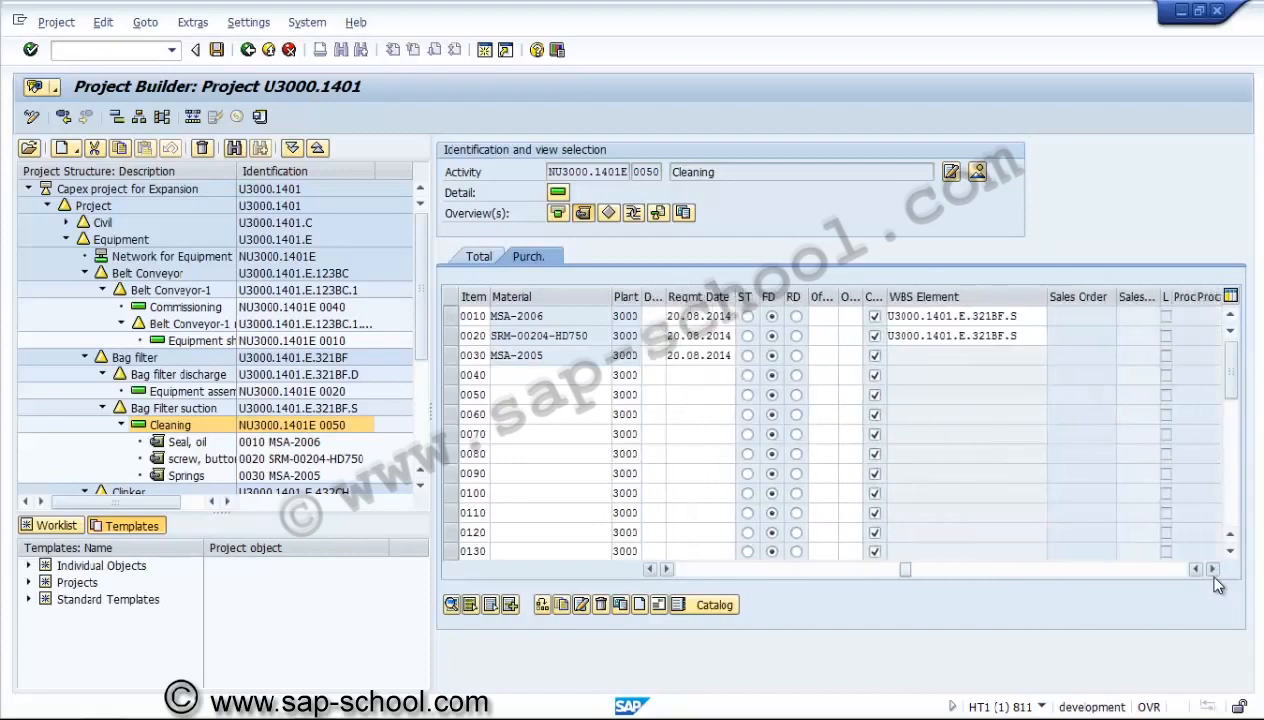
{"action": "left_click", "coordinate": [1212, 569]}
{"action": "left_click", "coordinate": [1212, 569]}
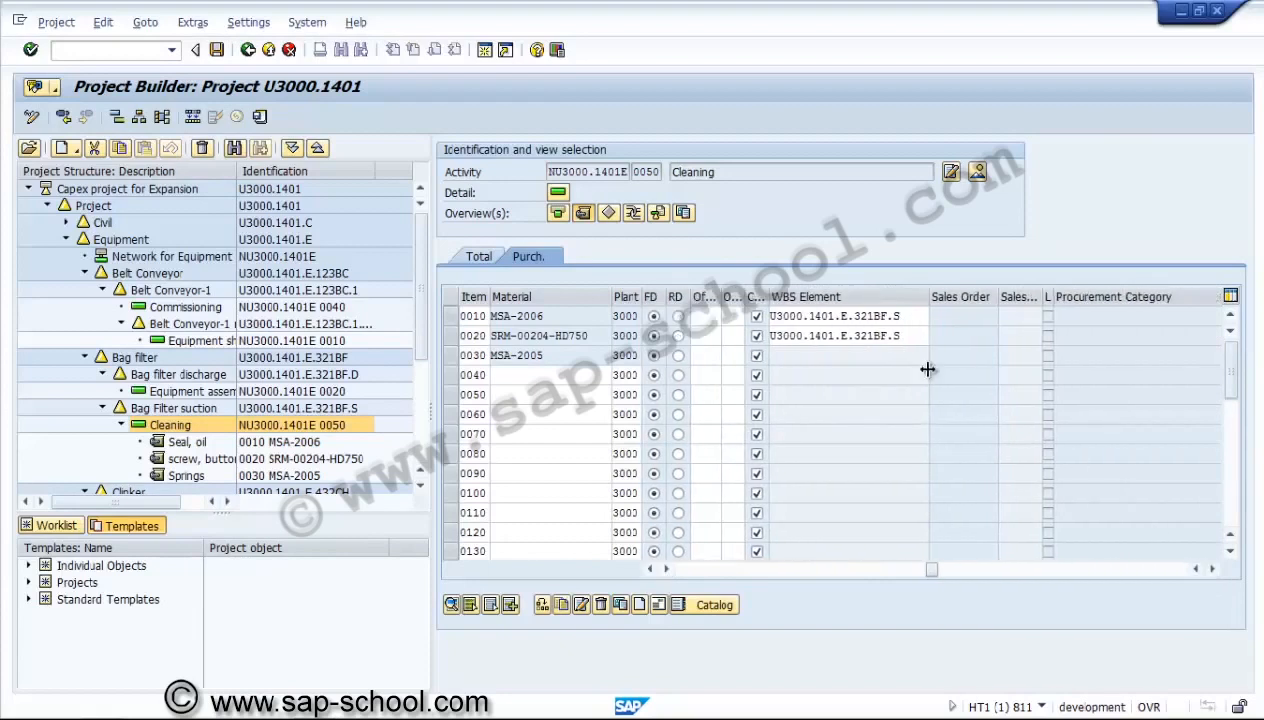
{"action": "left_click", "coordinate": [1212, 569]}
{"action": "left_click", "coordinate": [1212, 569]}
{"action": "left_click", "coordinate": [1212, 569]}
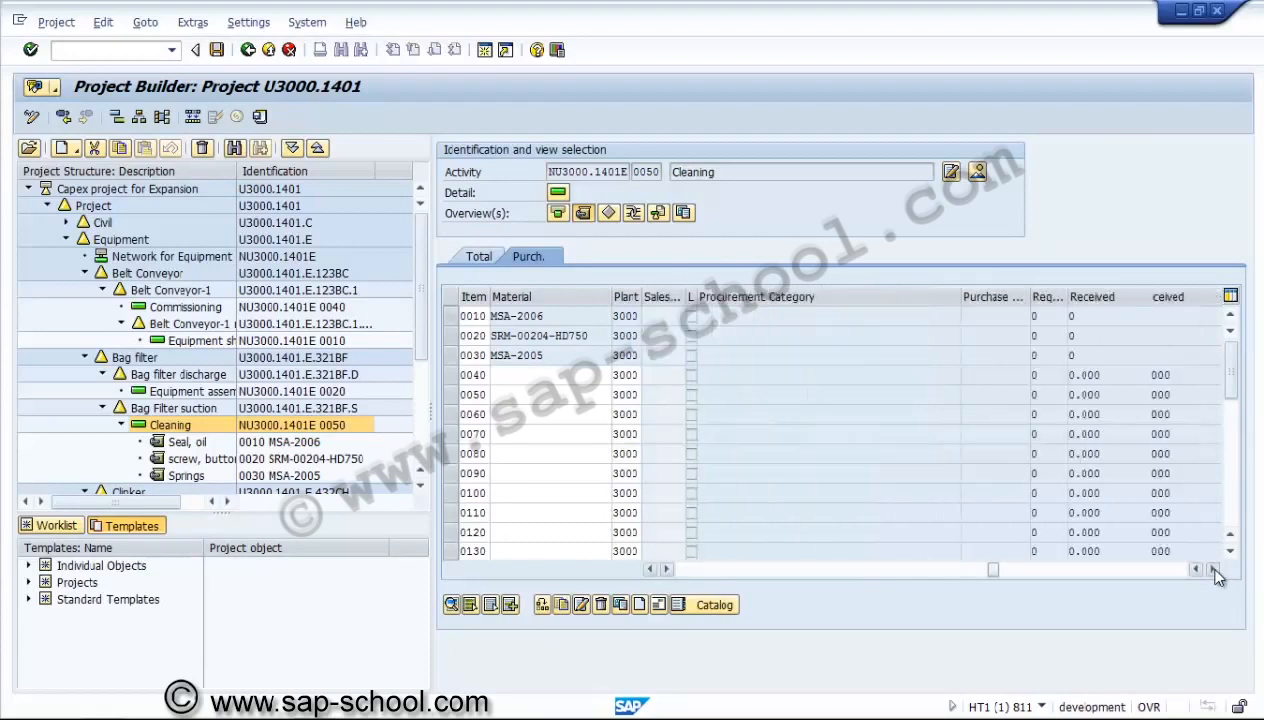
{"action": "left_click", "coordinate": [1212, 569]}
{"action": "left_click", "coordinate": [1212, 569]}
{"action": "left_click", "coordinate": [1212, 569]}
{"action": "left_click", "coordinate": [1212, 569]}
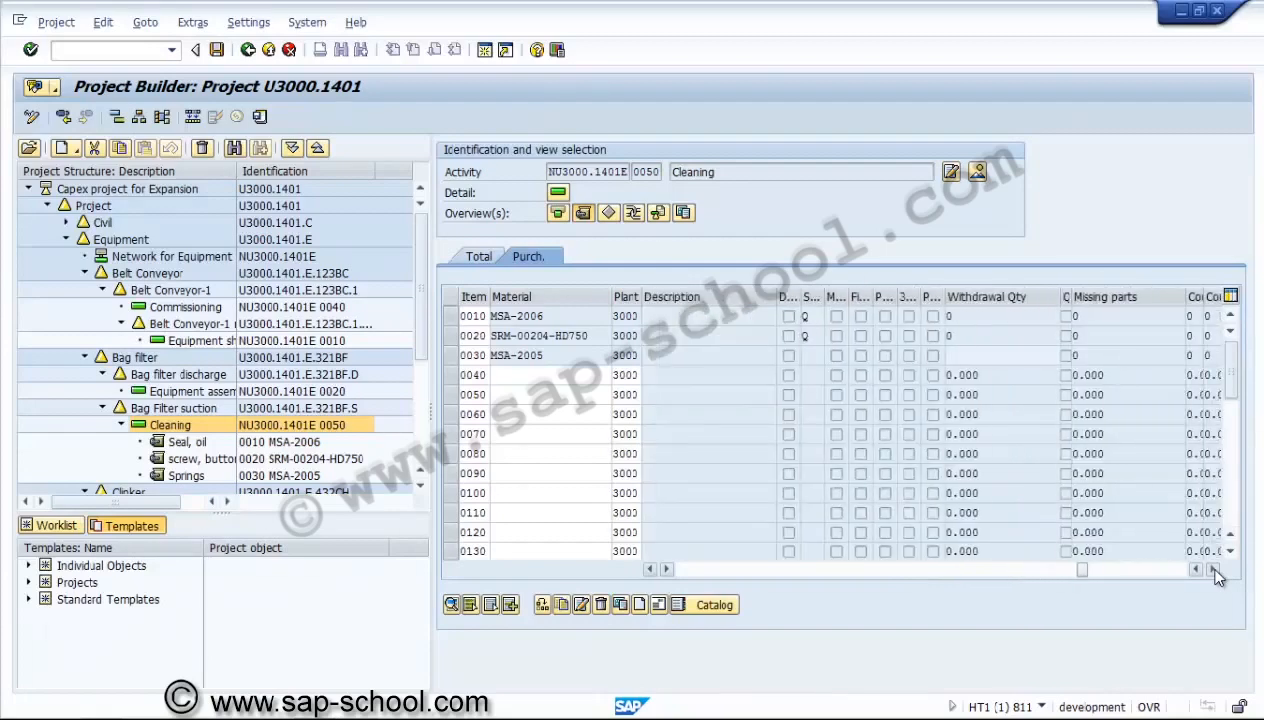
{"action": "left_click", "coordinate": [1212, 569]}
{"action": "left_click", "coordinate": [1212, 569]}
{"action": "left_click", "coordinate": [1212, 569]}
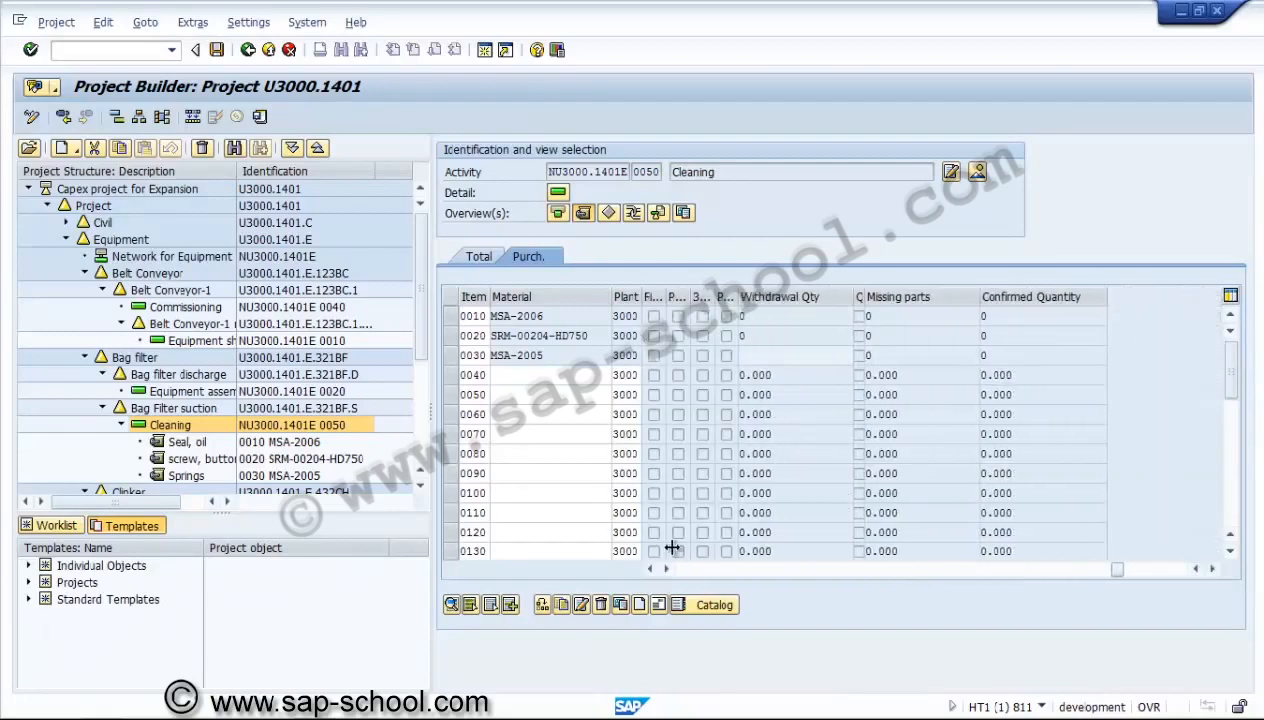
Look up the plant 3000 materials and choose Winding (SRM-00204-HD500) for item 0040.
{"action": "left_click", "coordinate": [680, 570]}
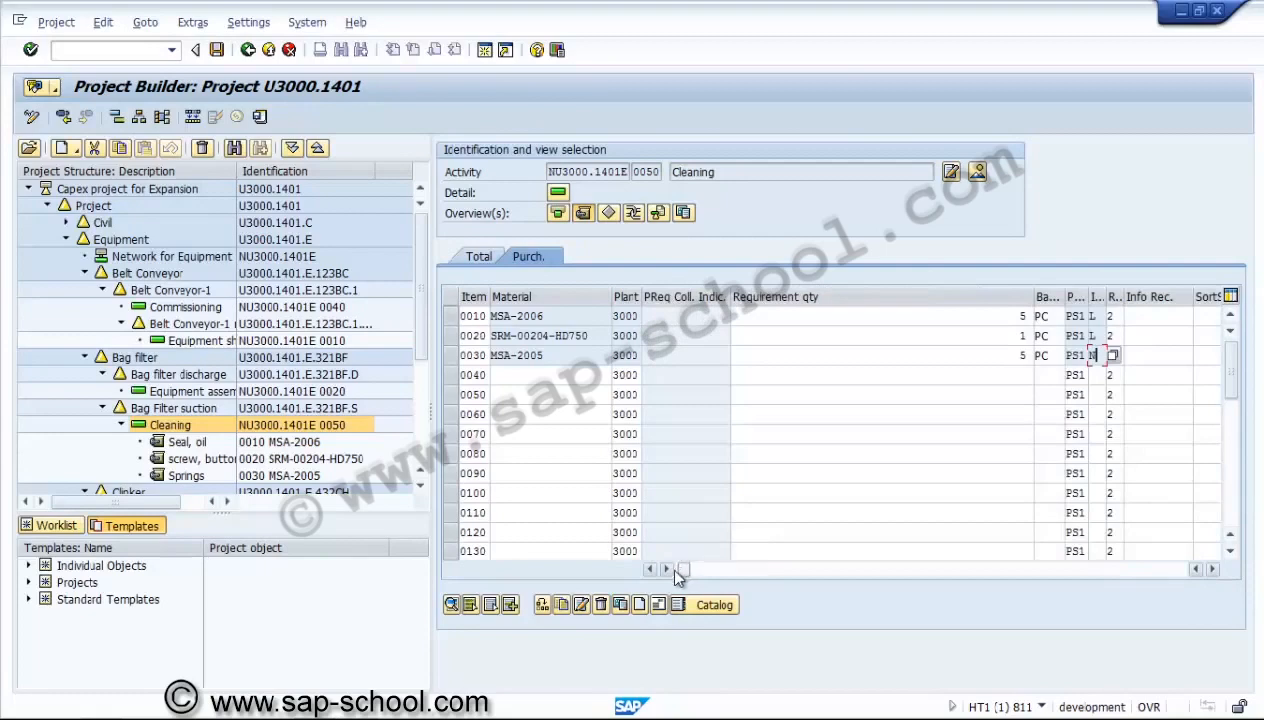
{"action": "left_click", "coordinate": [515, 376]}
{"action": "key", "text": "F4"}
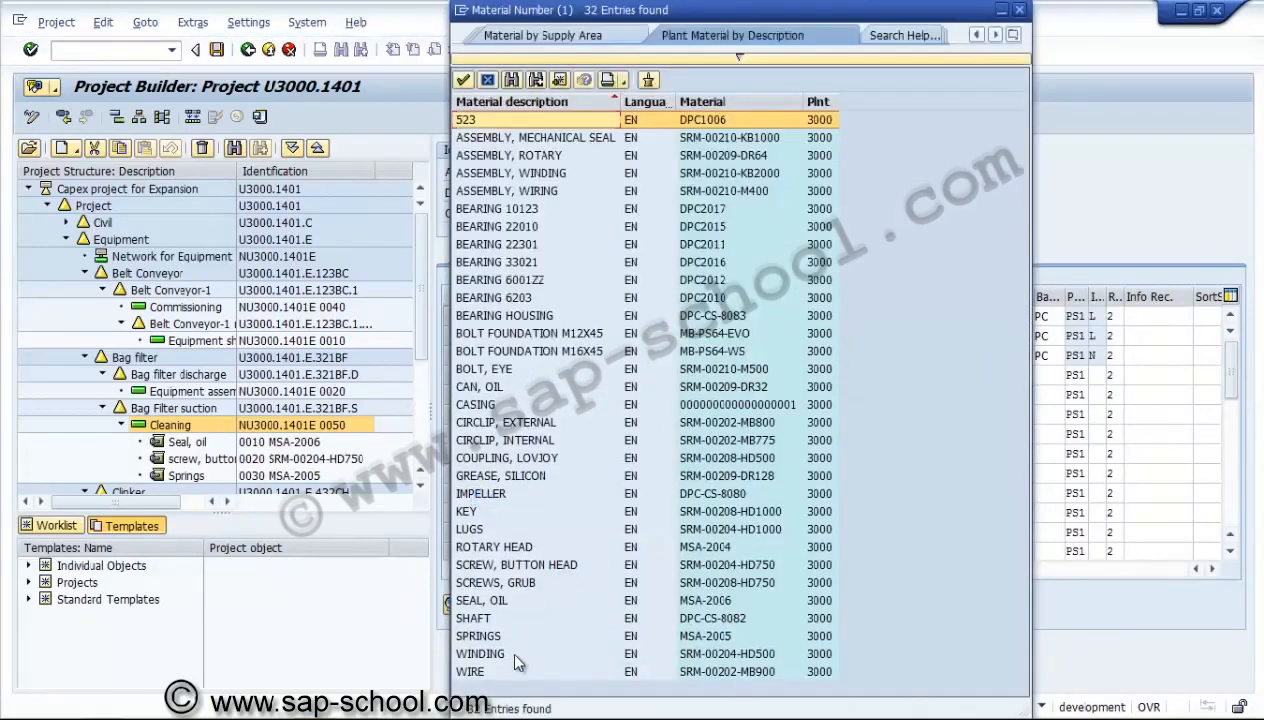
{"action": "double_click", "coordinate": [510, 650]}
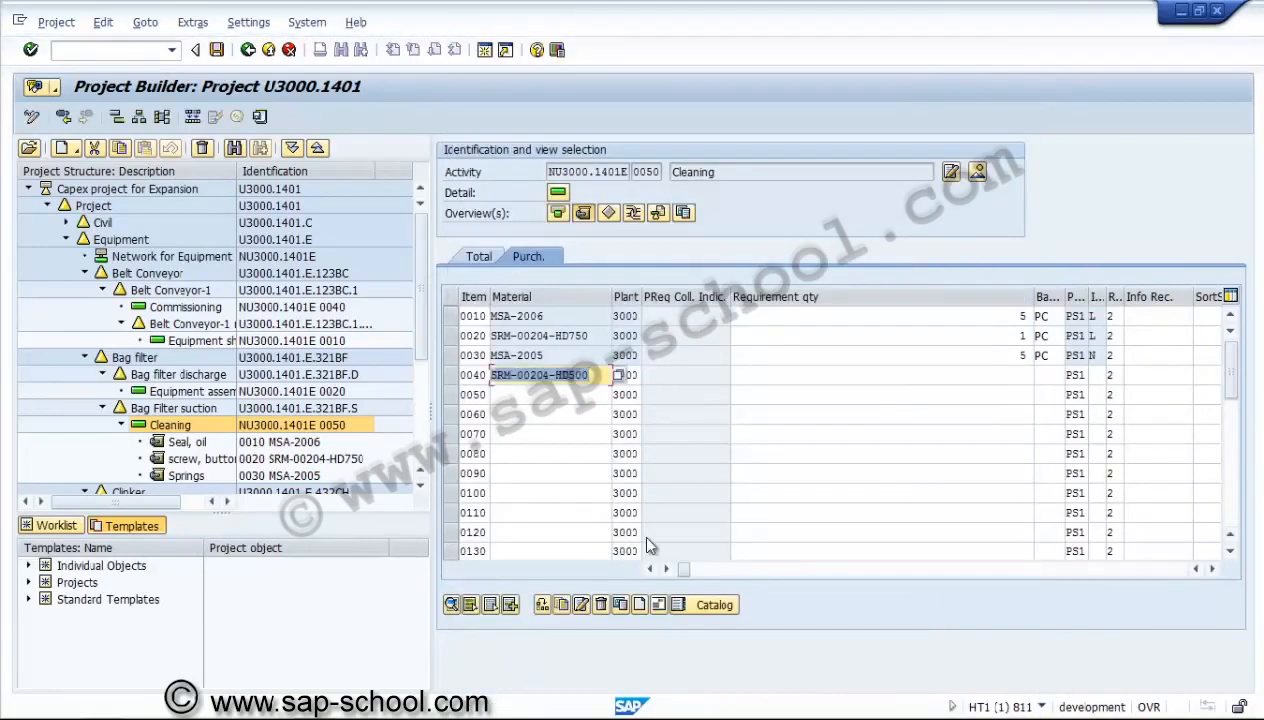
Give item 0040 a requirement quantity of 1 and item category N, and confirm the entry.
{"action": "key", "text": "Tab"}
{"action": "key", "text": "Tab"}
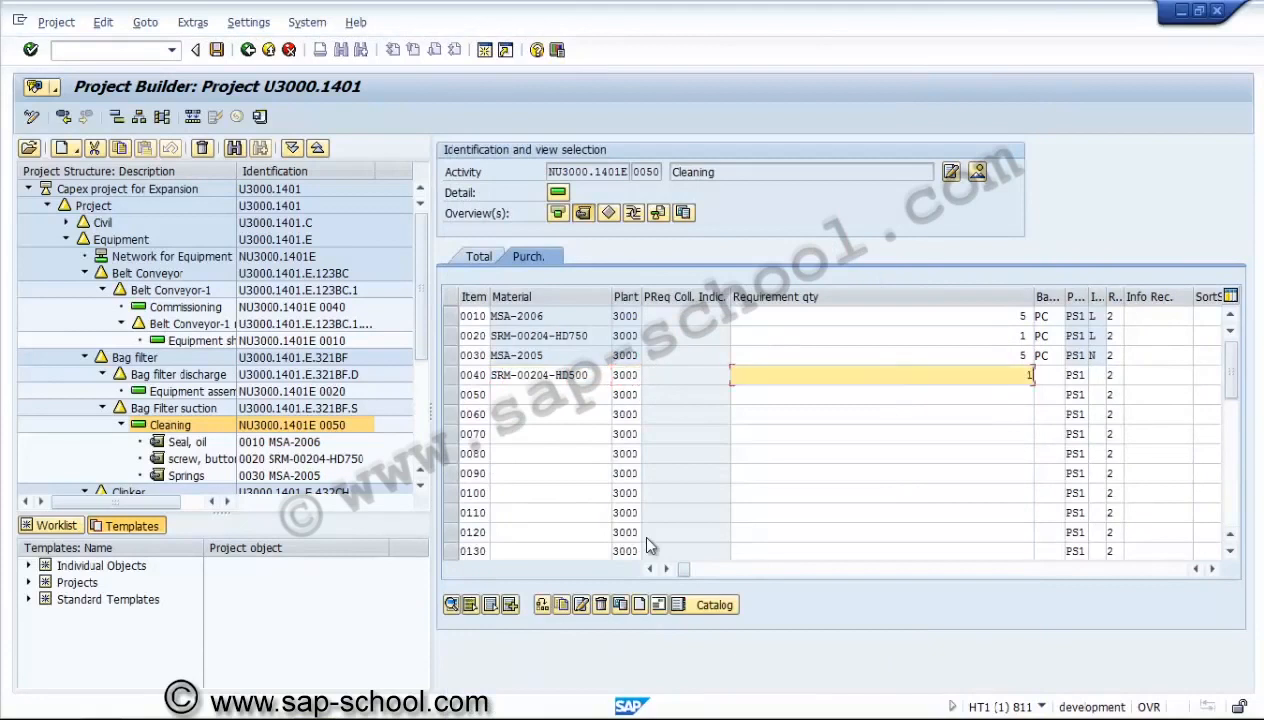
{"action": "key", "text": "Tab"}
{"action": "key", "text": "Tab"}
{"action": "key", "text": "Tab"}
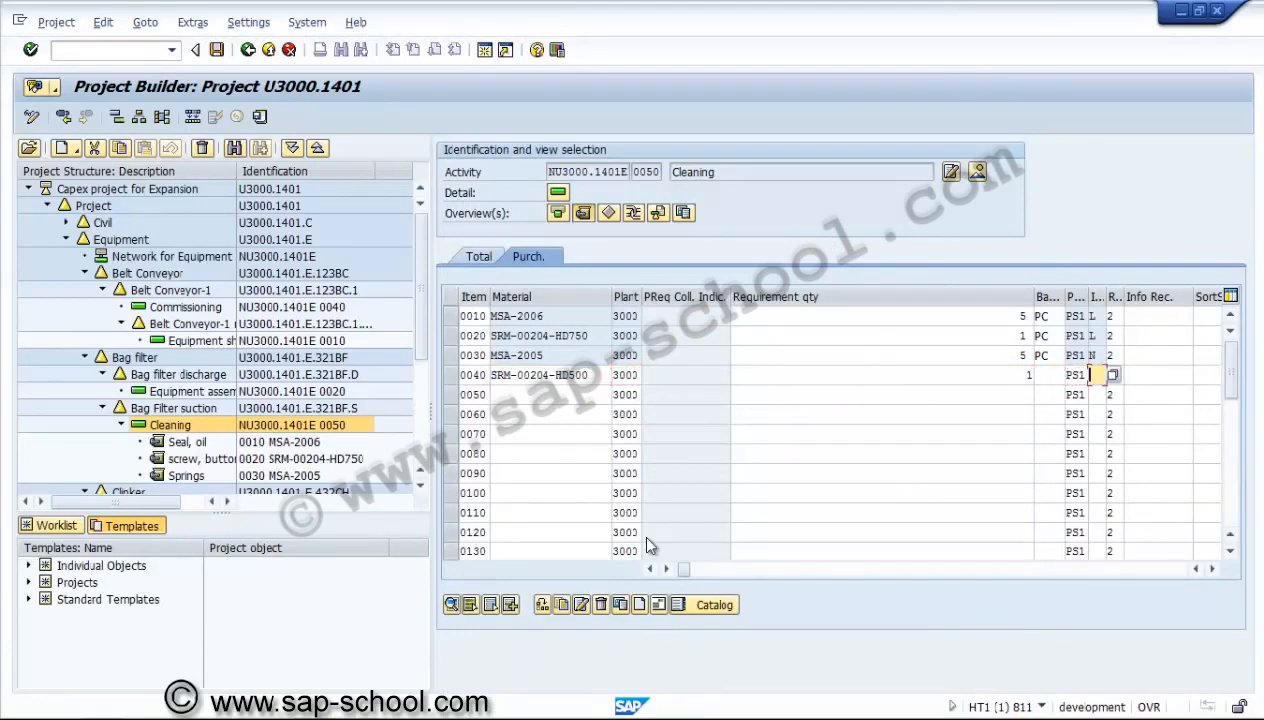
{"action": "type", "text": "n"}
{"action": "key", "text": "Tab"}
{"action": "key", "text": "Return"}
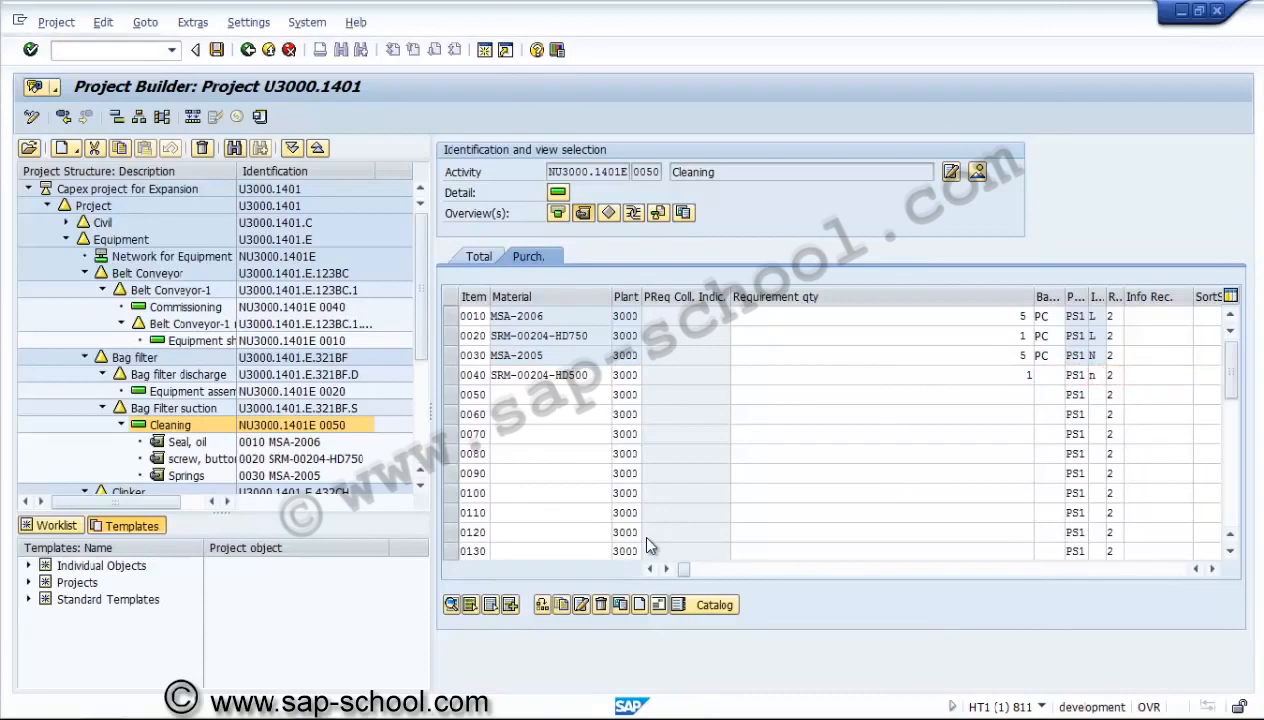
Assign purchasing organization 3000 to the winding component in item 0040.
{"action": "left_click", "coordinate": [1212, 569]}
{"action": "left_click", "coordinate": [1212, 569]}
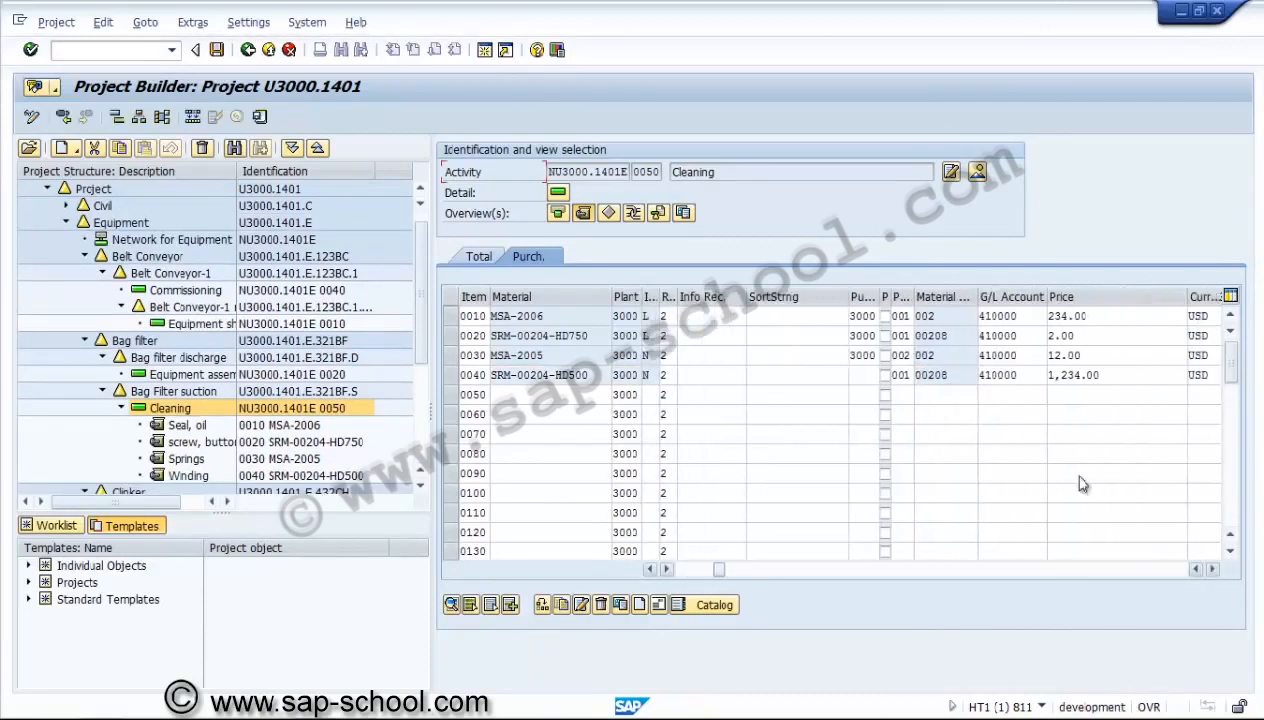
{"action": "left_click", "coordinate": [860, 372]}
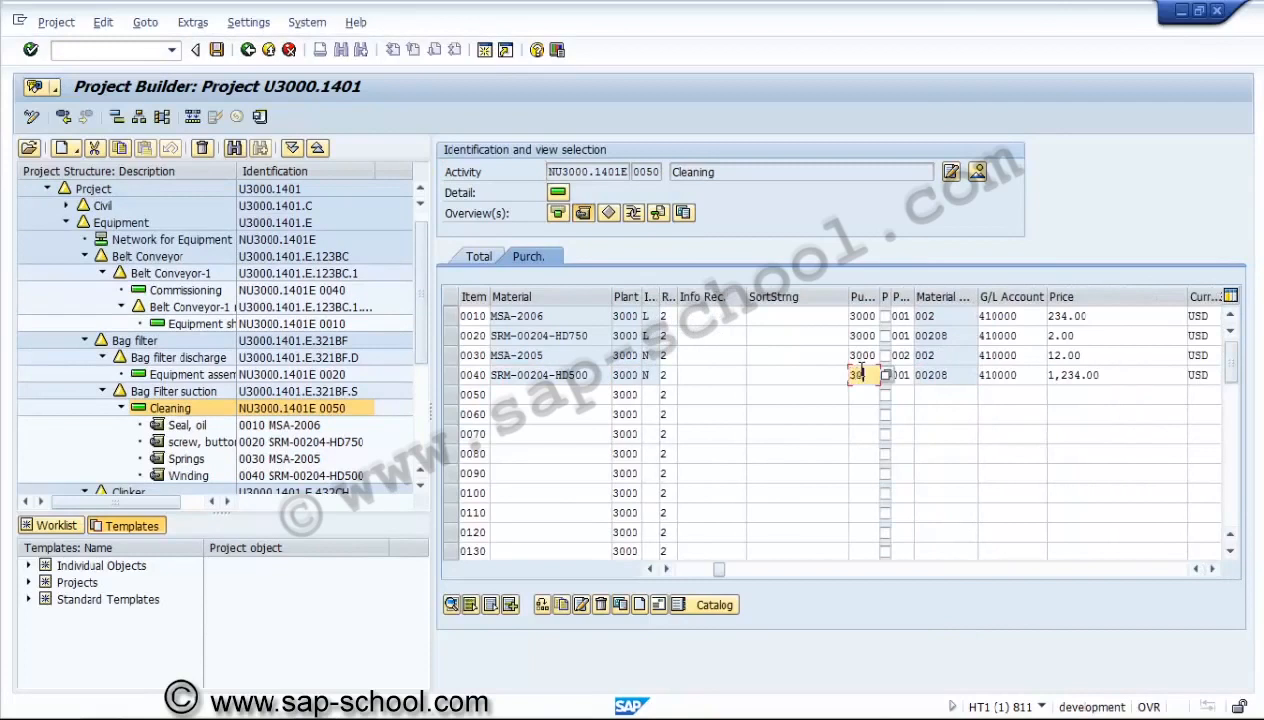
{"action": "type", "text": "3000"}
{"action": "key", "text": "Return"}
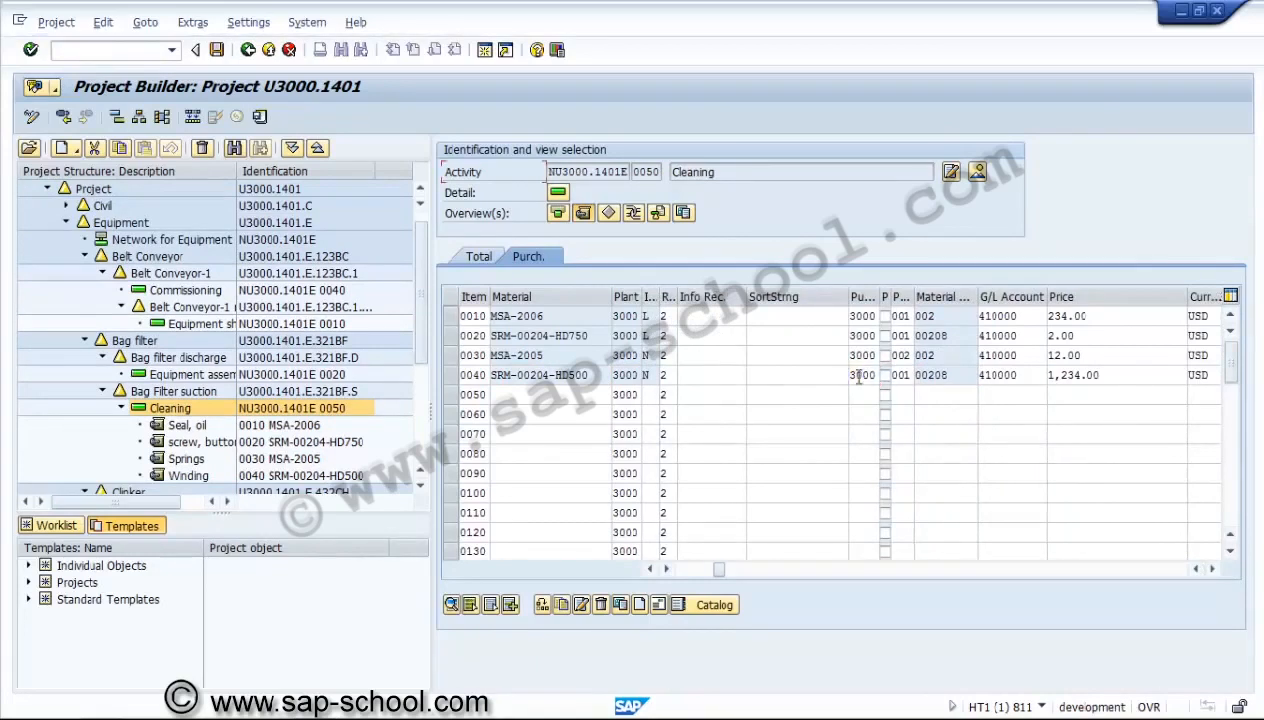
Start item 0050 without a material number, with requirement quantity 5, base unit EA and item category N.
{"action": "left_click", "coordinate": [684, 569]}
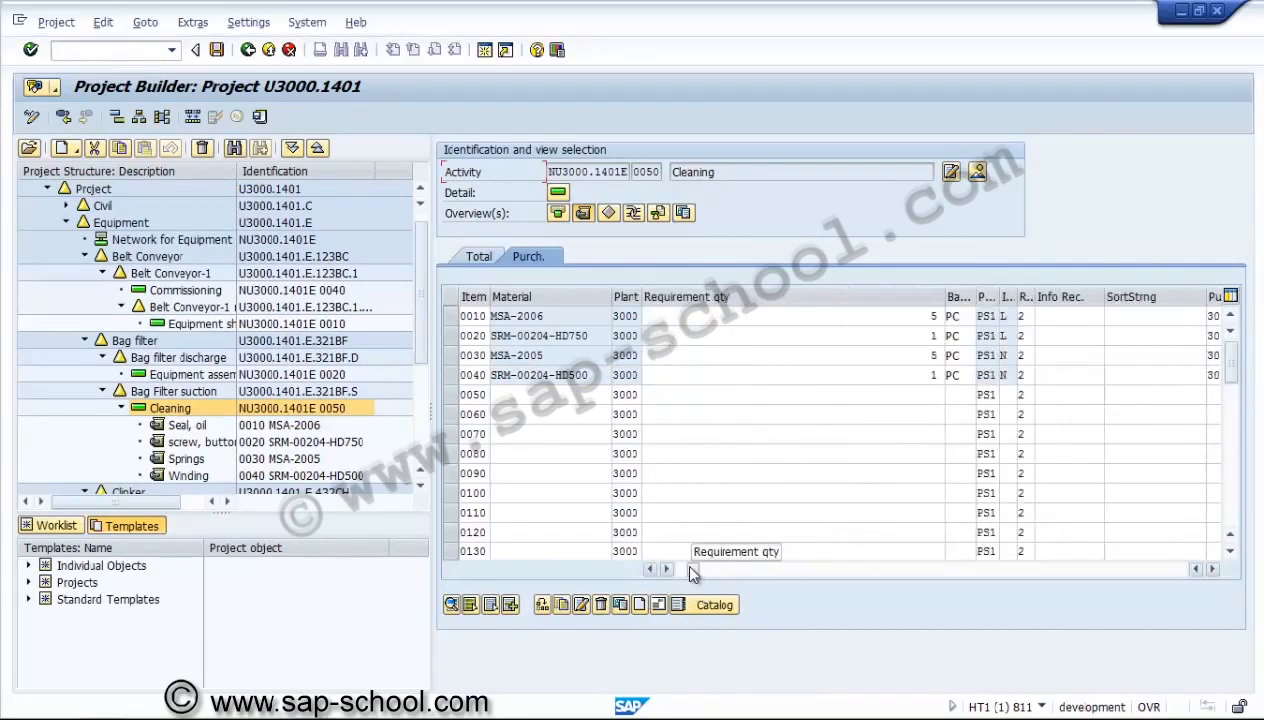
{"action": "left_click", "coordinate": [679, 569]}
{"action": "left_click", "coordinate": [563, 399]}
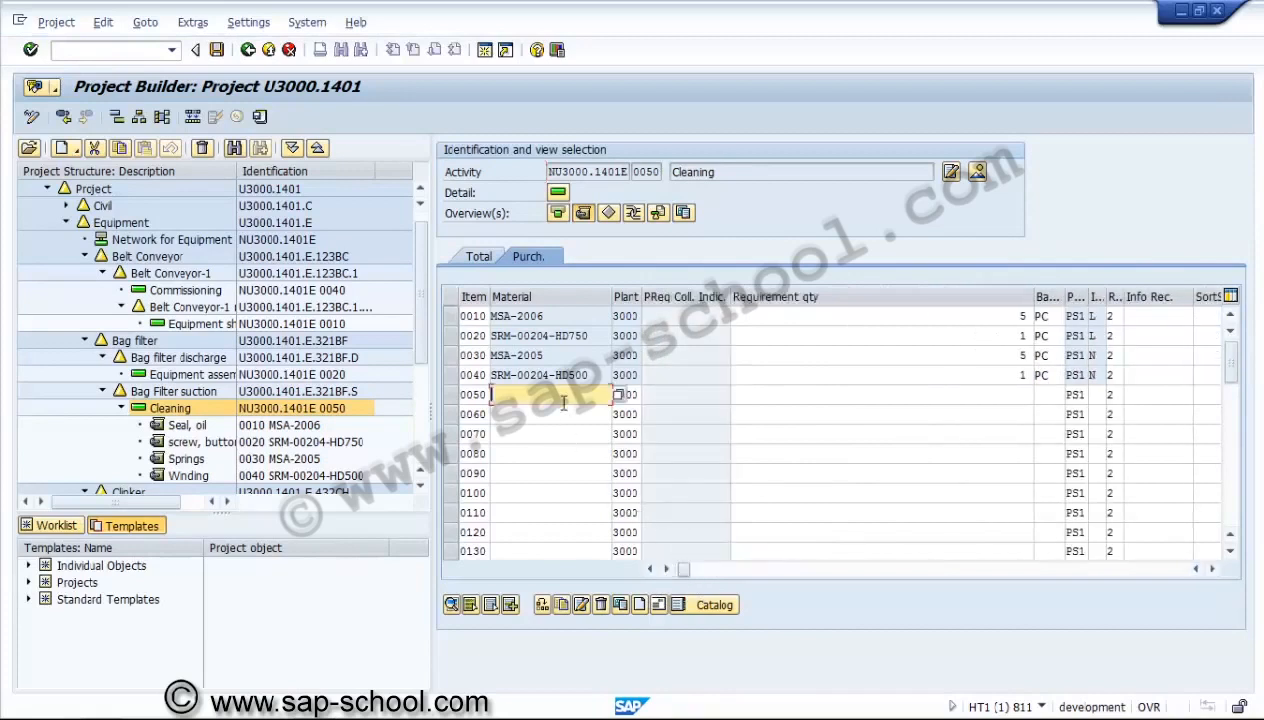
{"action": "key", "text": "Tab"}
{"action": "key", "text": "Tab"}
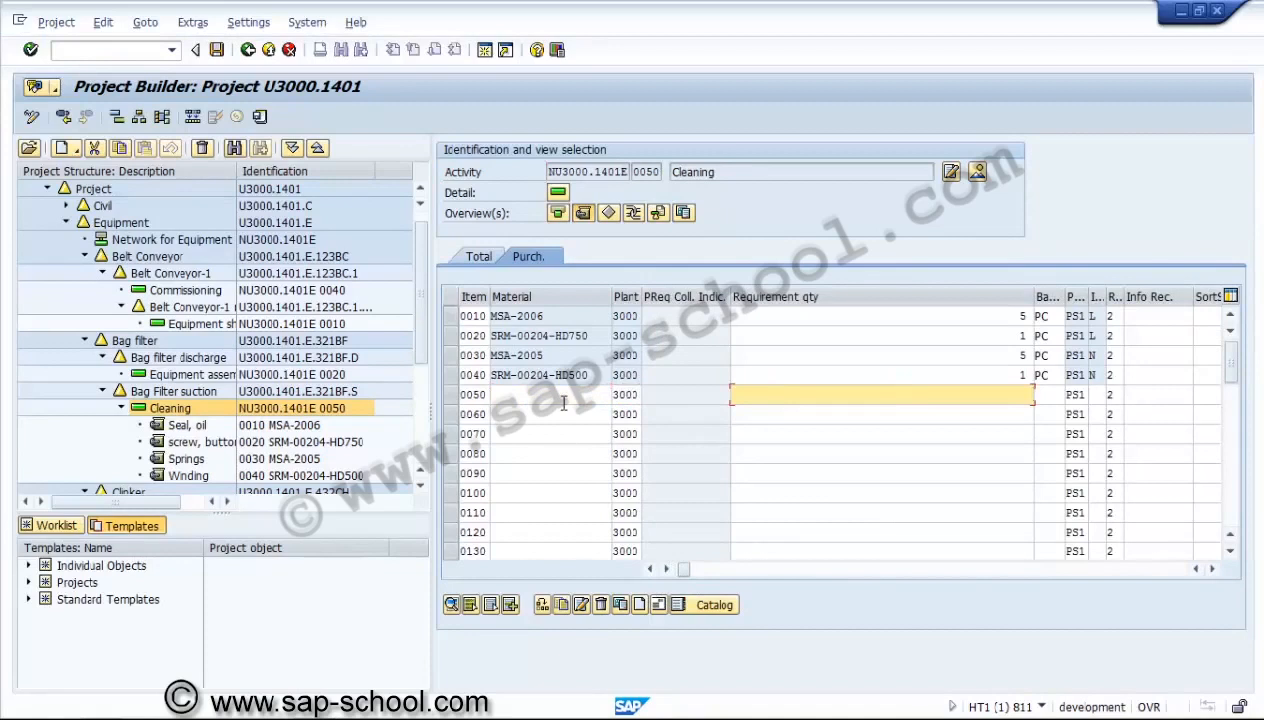
{"action": "type", "text": "5"}
{"action": "key", "text": "Tab"}
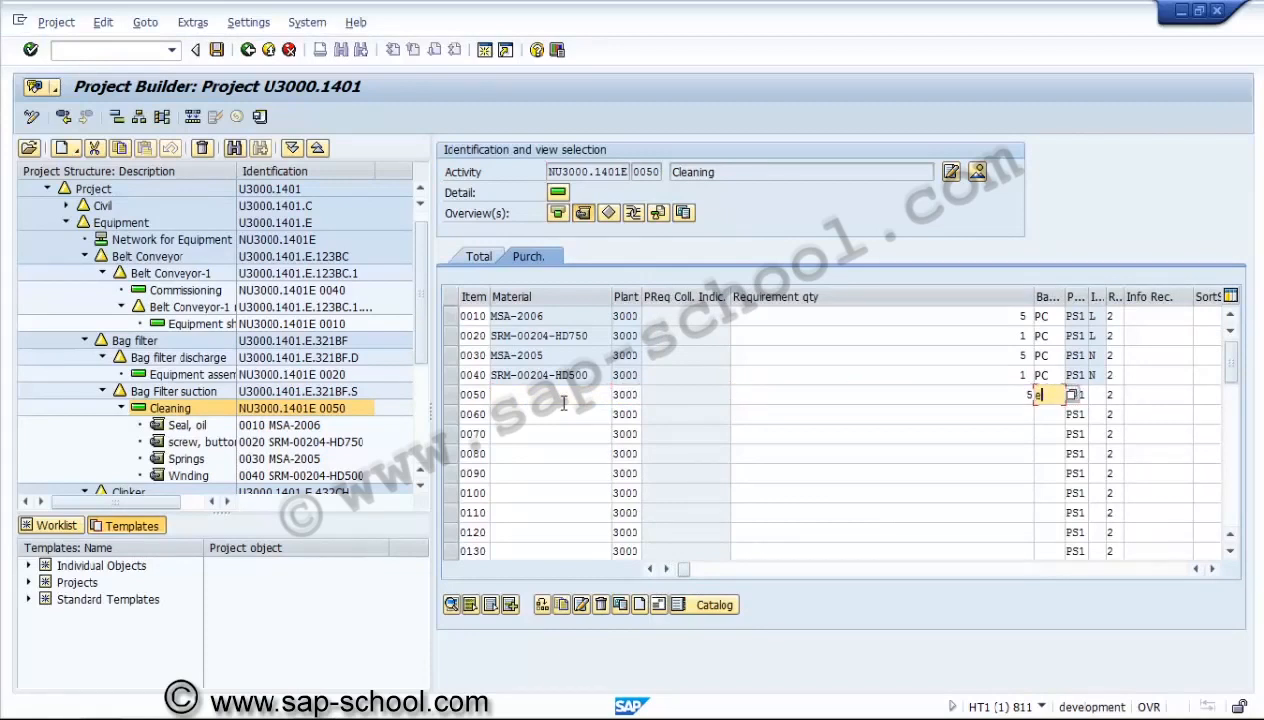
{"action": "type", "text": "ea"}
{"action": "key", "text": "Tab"}
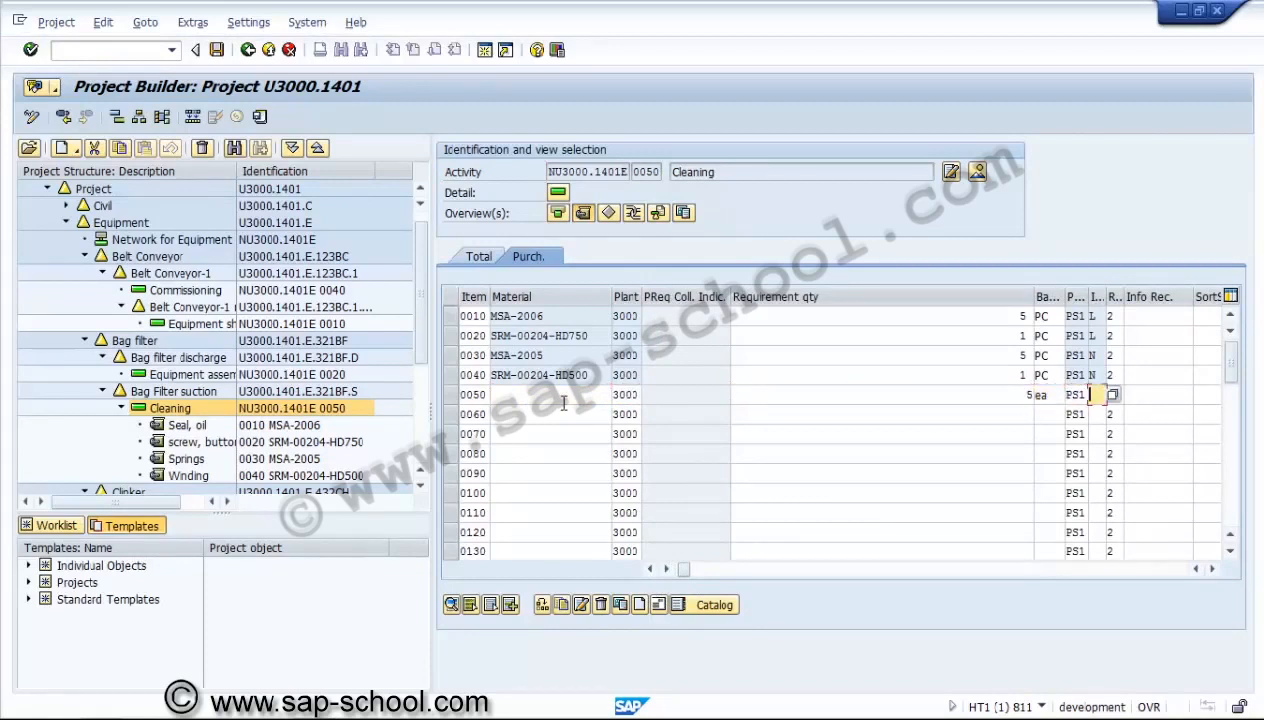
{"action": "type", "text": "n"}
Assign purchasing organization 3000, purchasing group 002 and material group 00208 to item 0050.
{"action": "key", "text": "Tab"}
{"action": "key", "text": "Tab"}
{"action": "key", "text": "Tab"}
{"action": "key", "text": "Tab"}
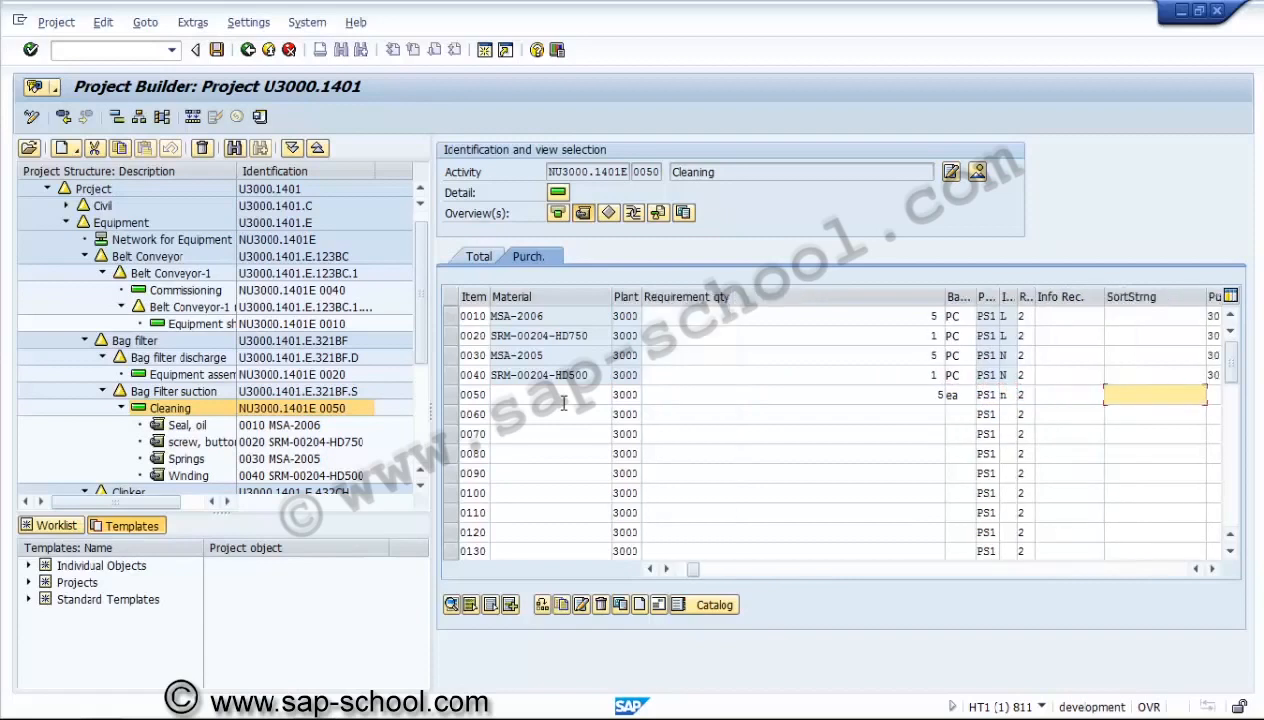
{"action": "type", "text": "3"}
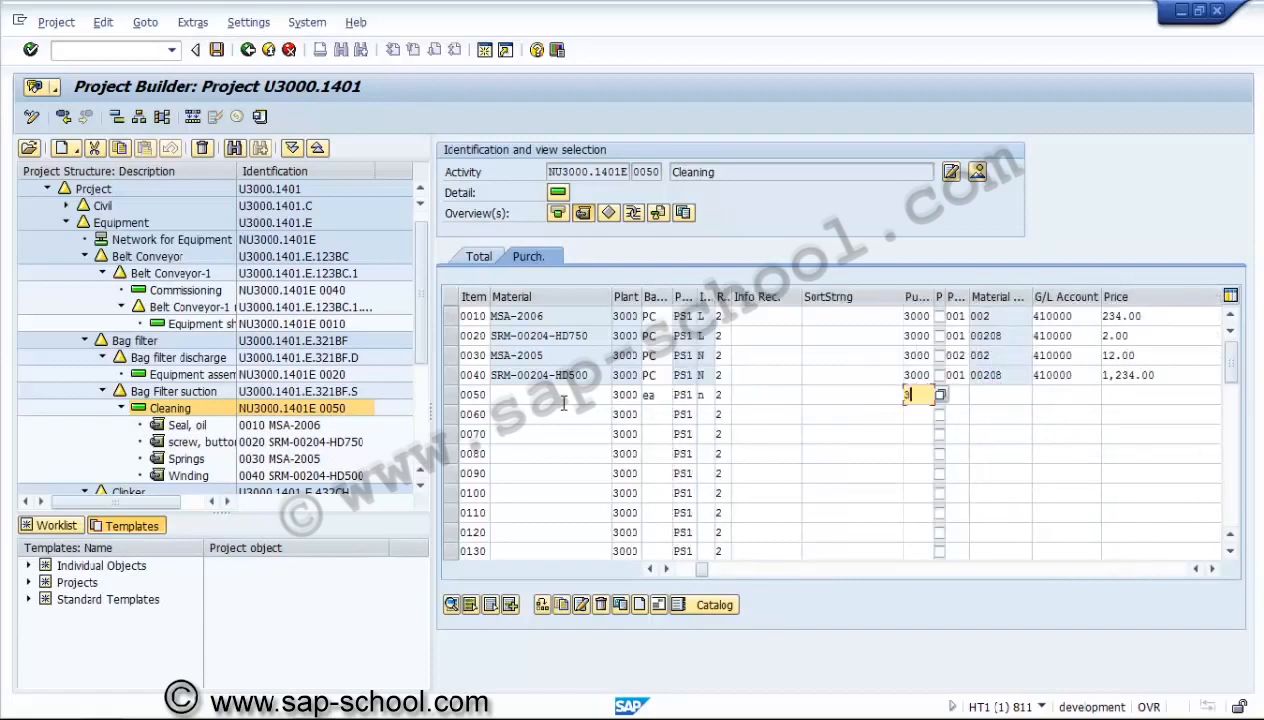
{"action": "type", "text": "000"}
{"action": "key", "text": "Tab"}
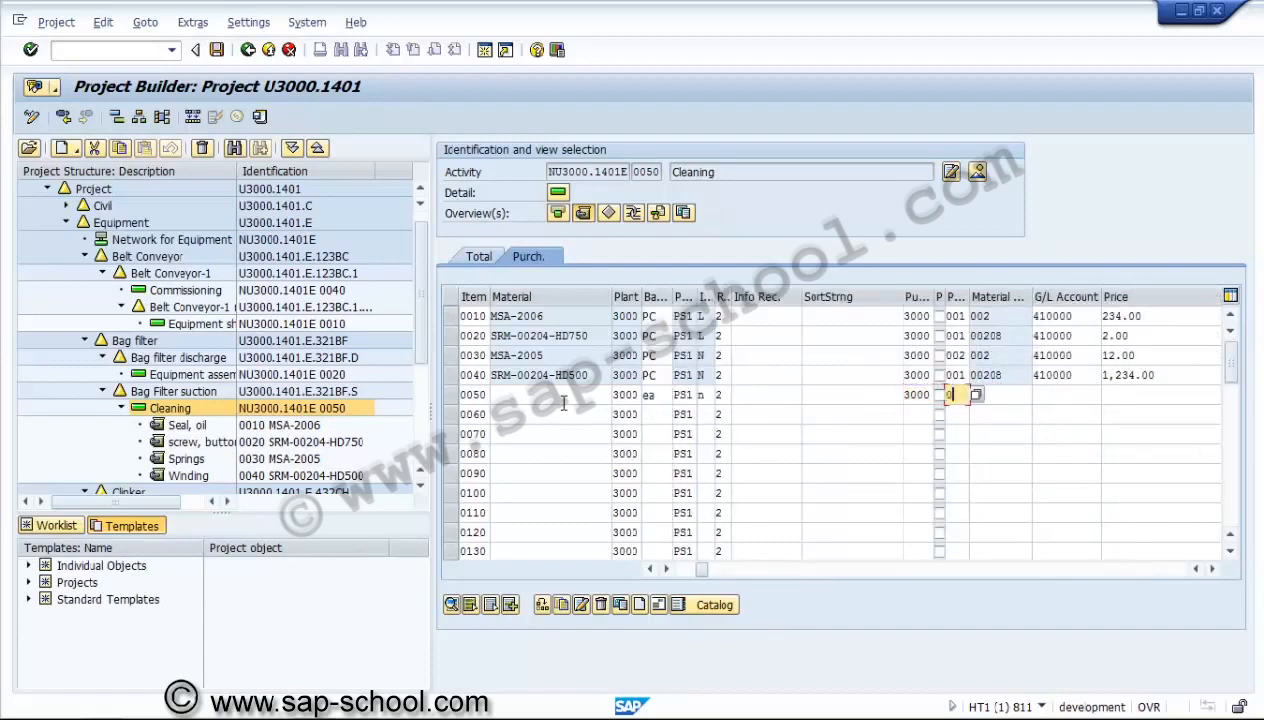
{"action": "type", "text": "002"}
{"action": "key", "text": "Tab"}
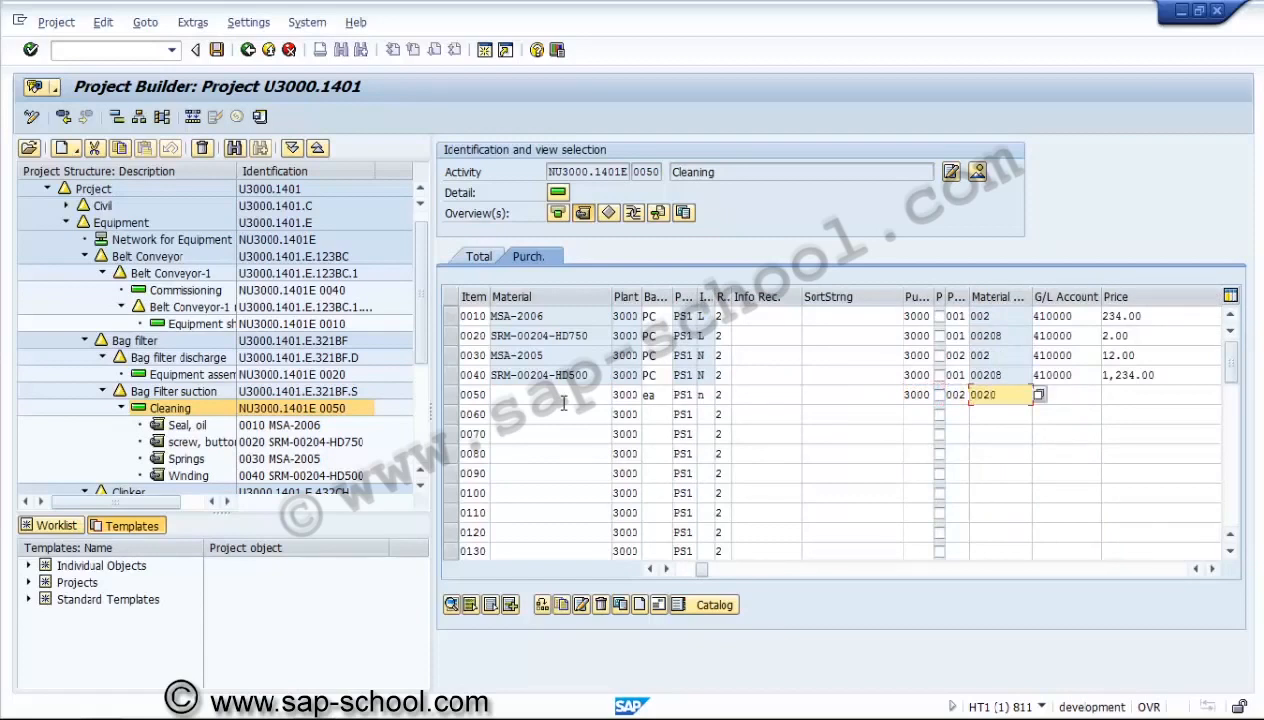
{"action": "key", "text": "Tab"}
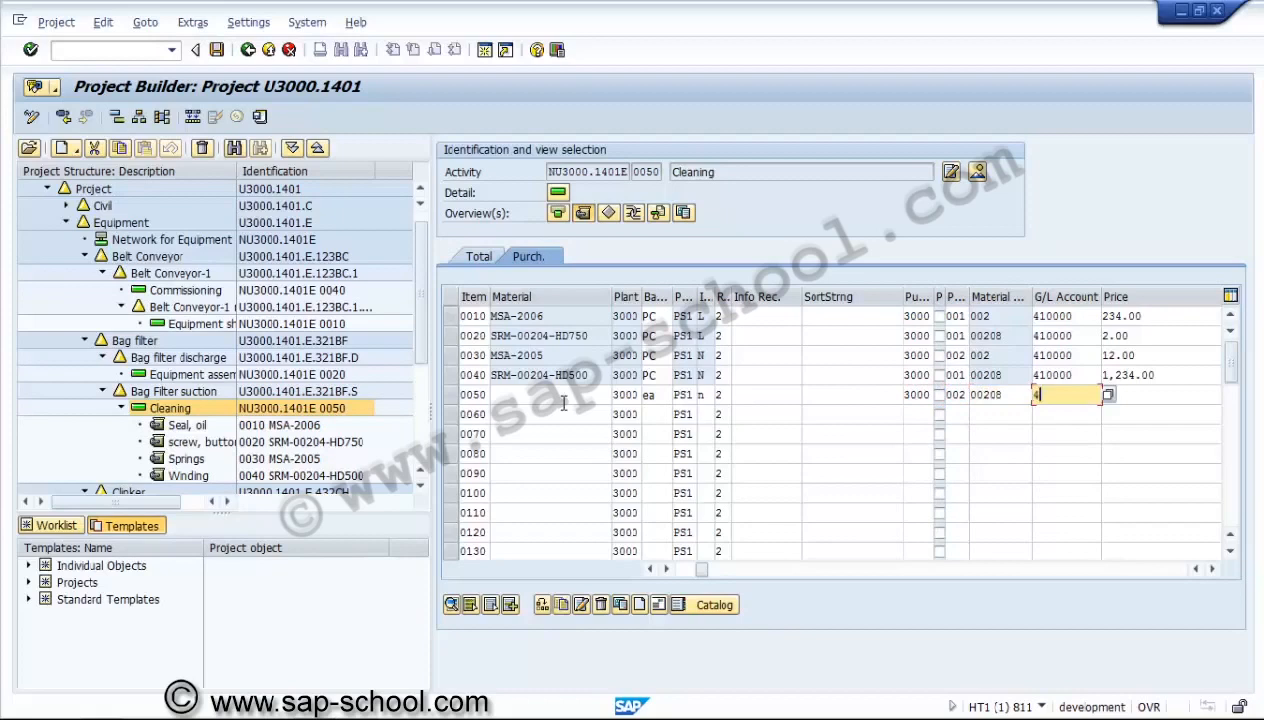
Give item 0050 G/L account 410000 and a price of 1321 USD per price unit of 1.
{"action": "type", "text": "410000"}
{"action": "key", "text": "Tab"}
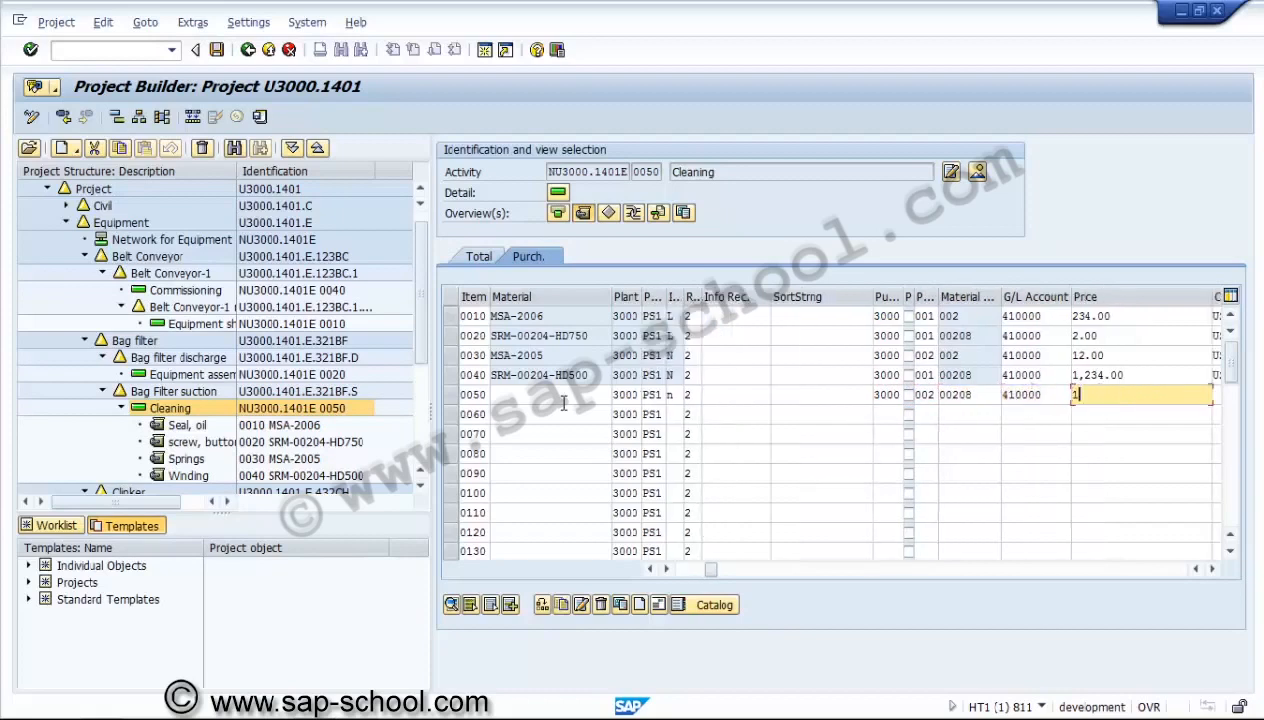
{"action": "key", "text": "Tab"}
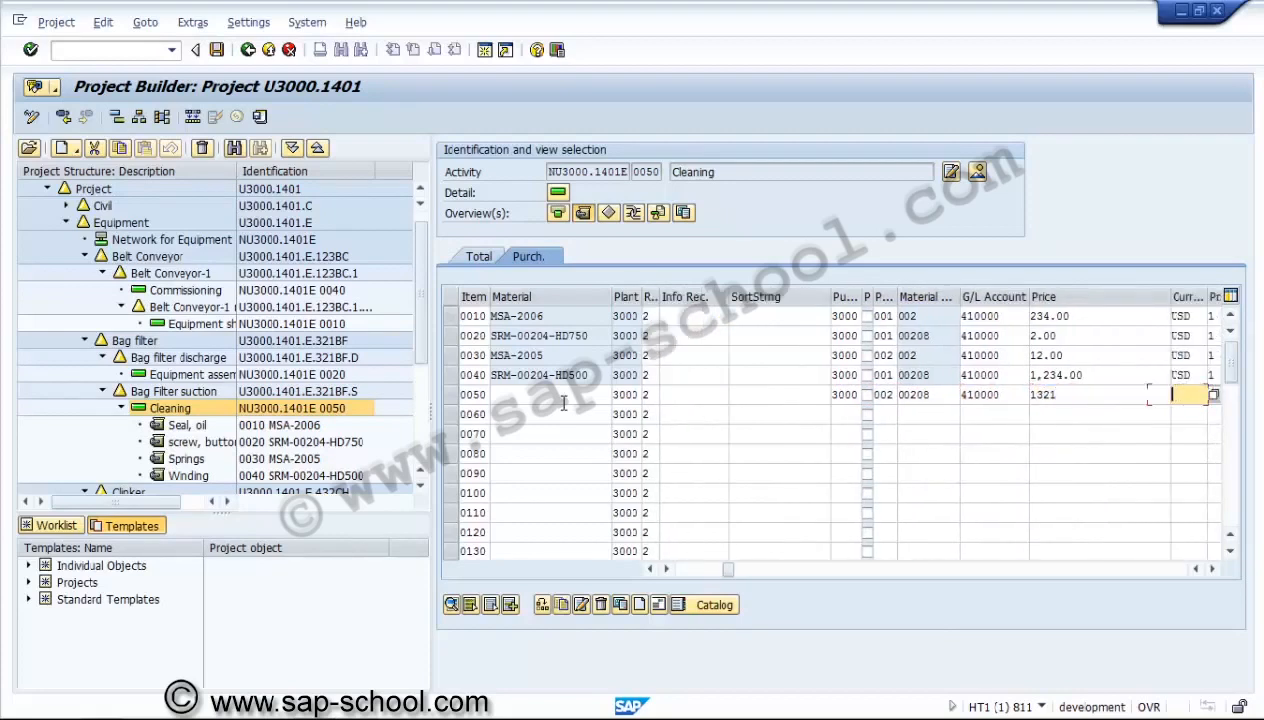
{"action": "type", "text": "usd"}
{"action": "key", "text": "Tab"}
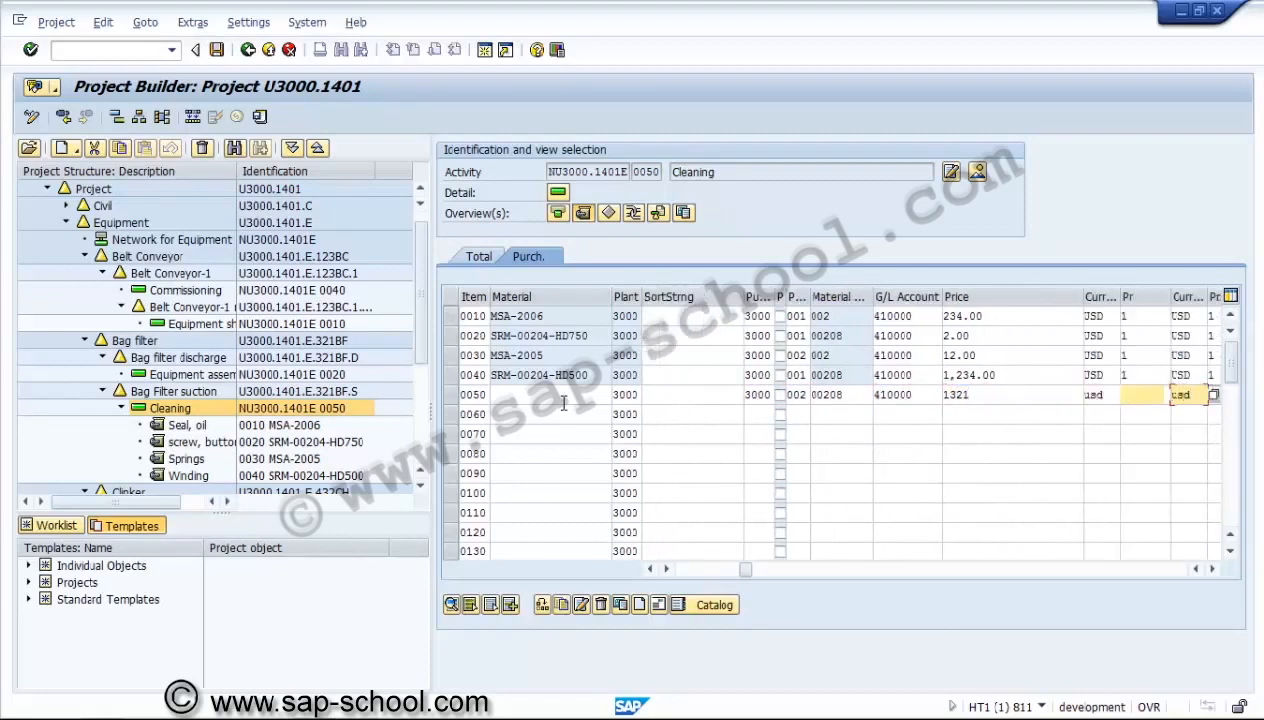
{"action": "type", "text": "1"}
{"action": "key", "text": "Tab"}
Set the requirement date of item 0050 to 15.03.2014, leaving the vendor, agreement and recipient fields blank.
{"action": "key", "text": "Tab"}
{"action": "key", "text": "Tab"}
{"action": "key", "text": "Tab"}
{"action": "key", "text": "Tab"}
{"action": "key", "text": "Tab"}
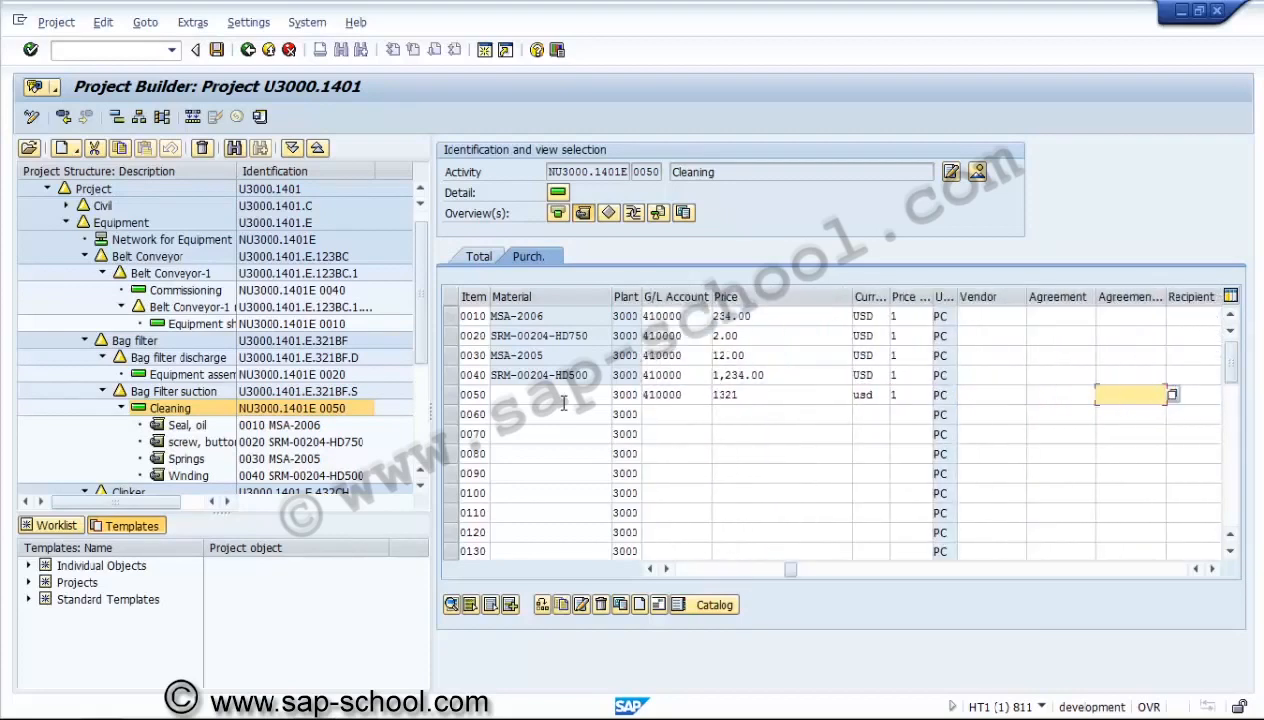
{"action": "key", "text": "Tab"}
{"action": "key", "text": "Tab"}
{"action": "key", "text": "Tab"}
{"action": "key", "text": "Tab"}
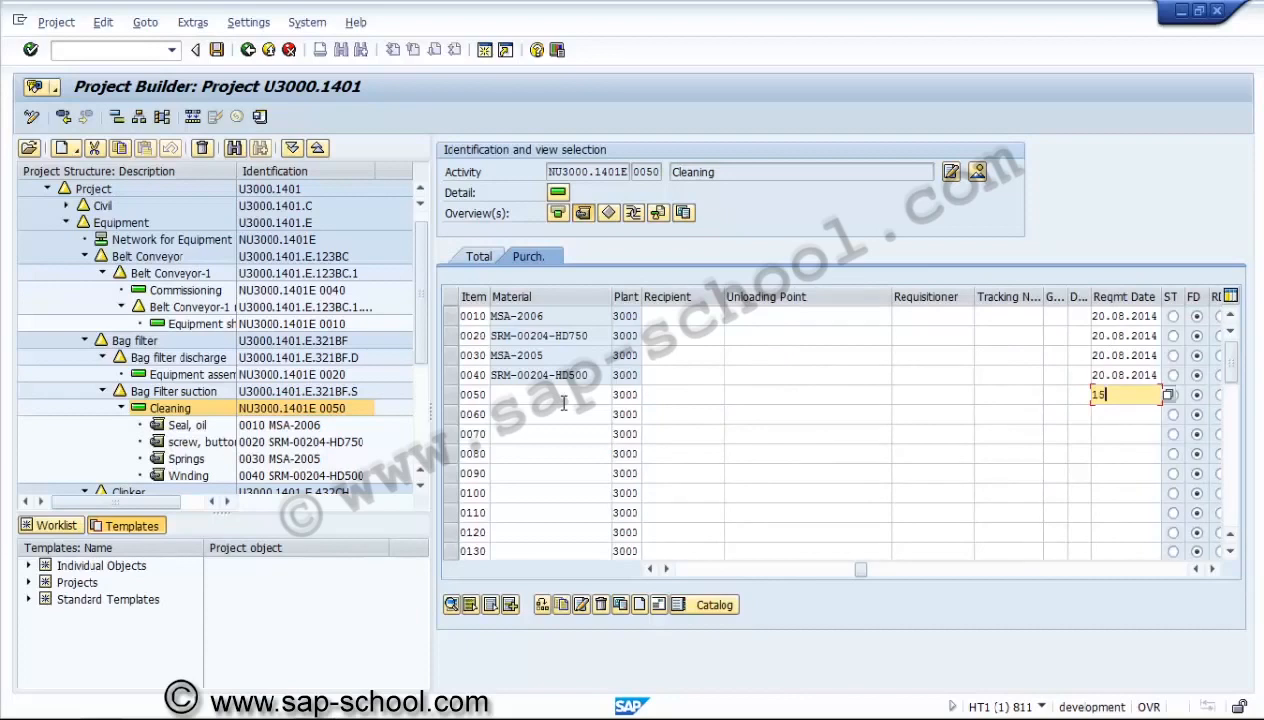
{"action": "type", "text": "15.03.2014"}
{"action": "key", "text": "Tab"}
{"action": "key", "text": "Tab"}
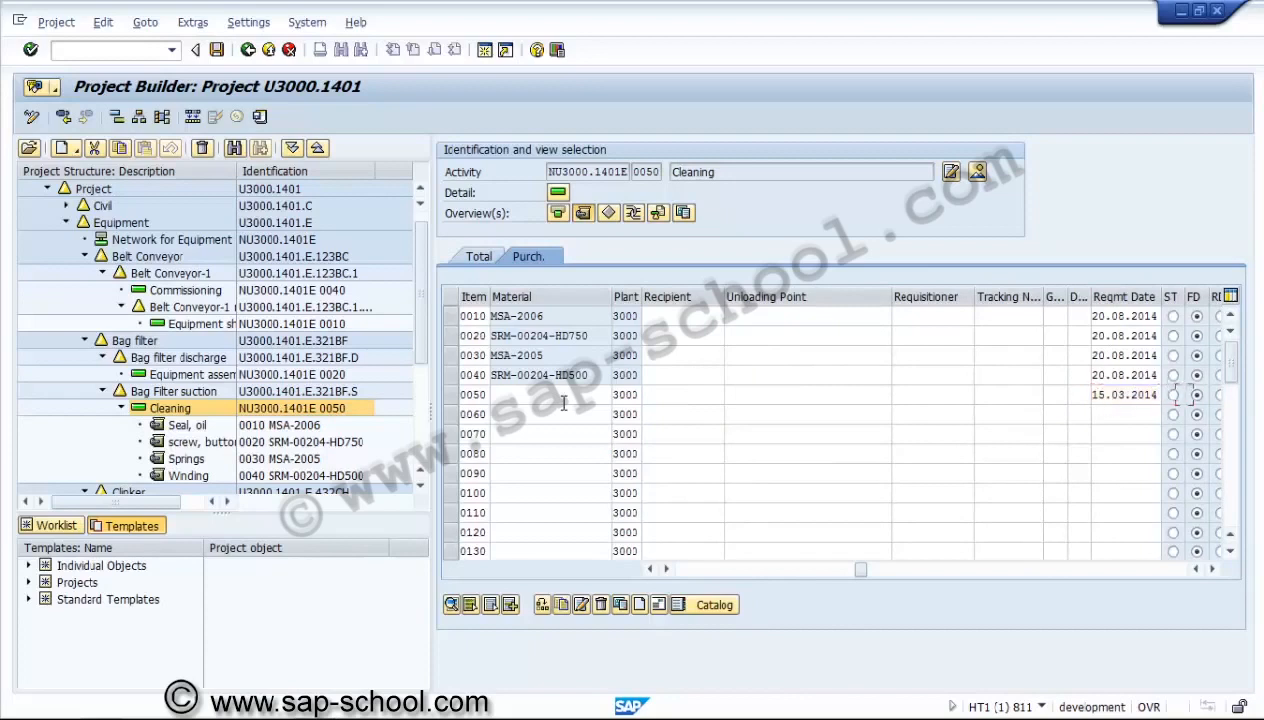
Enter the item text Non-code Material1 for item 0050, confirm the component, and save the project.
{"action": "key", "text": "Tab"}
{"action": "key", "text": "Tab"}
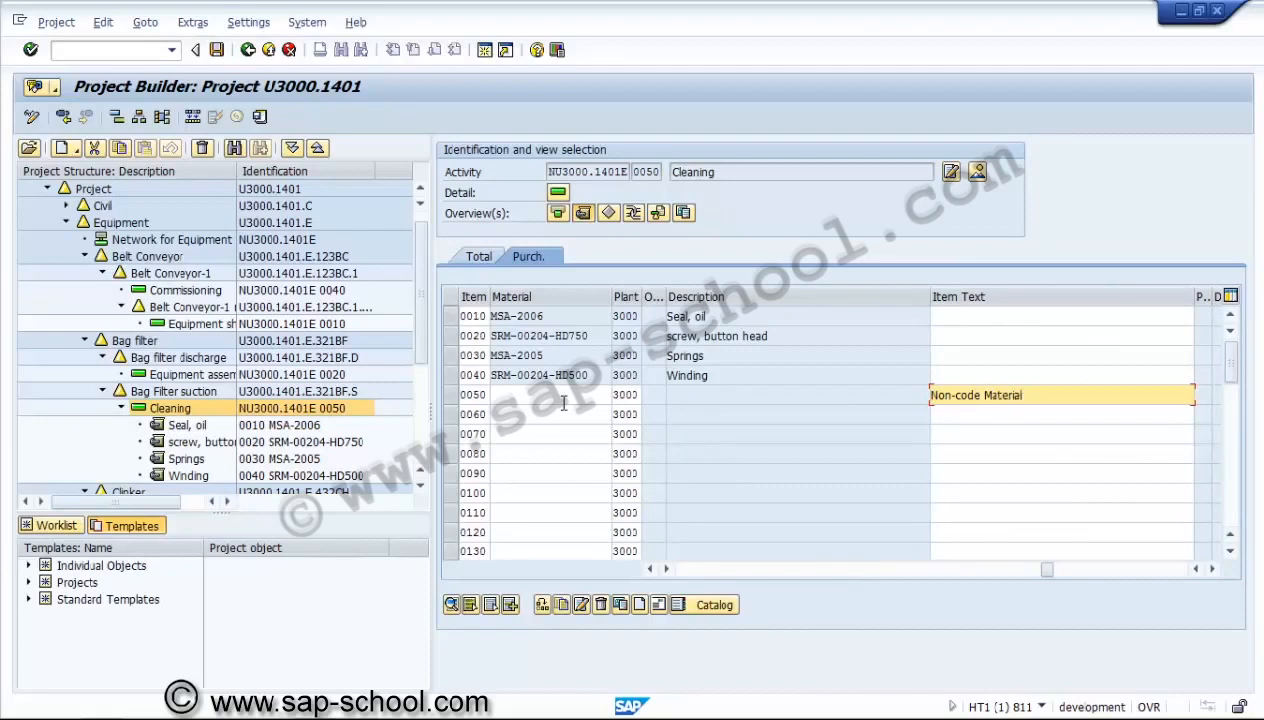
{"action": "type", "text": "1"}
{"action": "key", "text": "Return"}
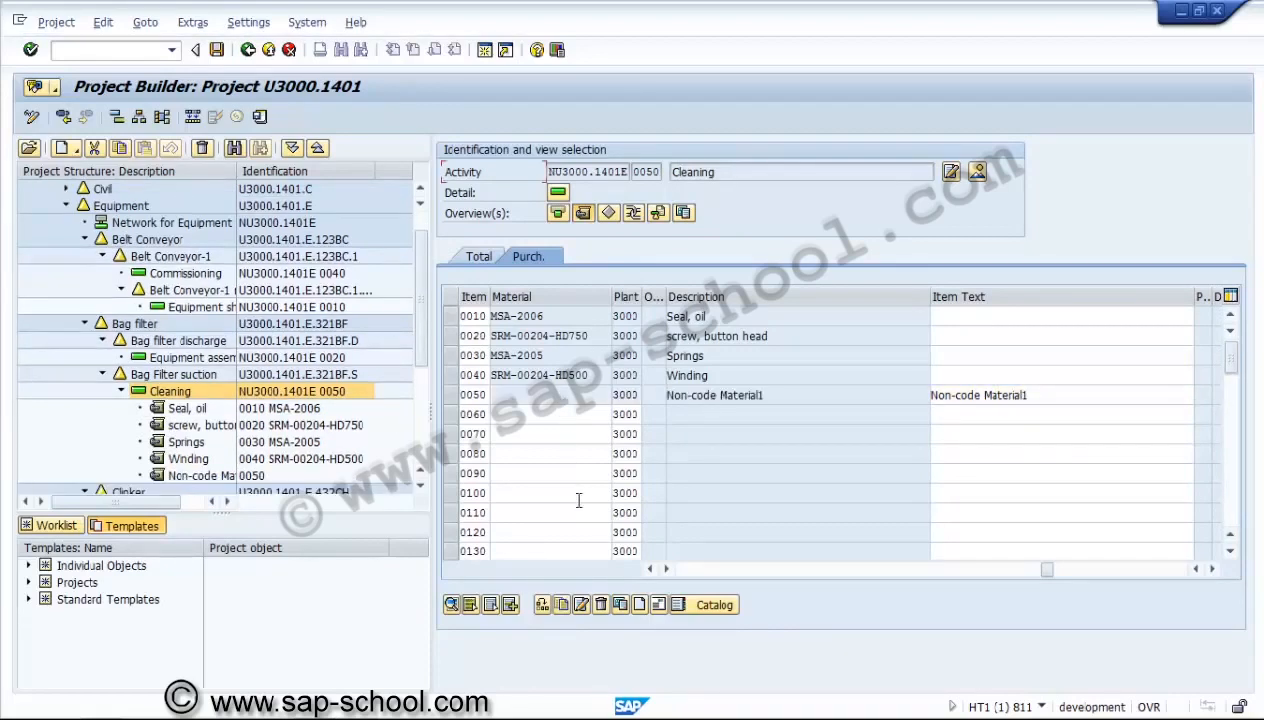
{"action": "left_click", "coordinate": [685, 569]}
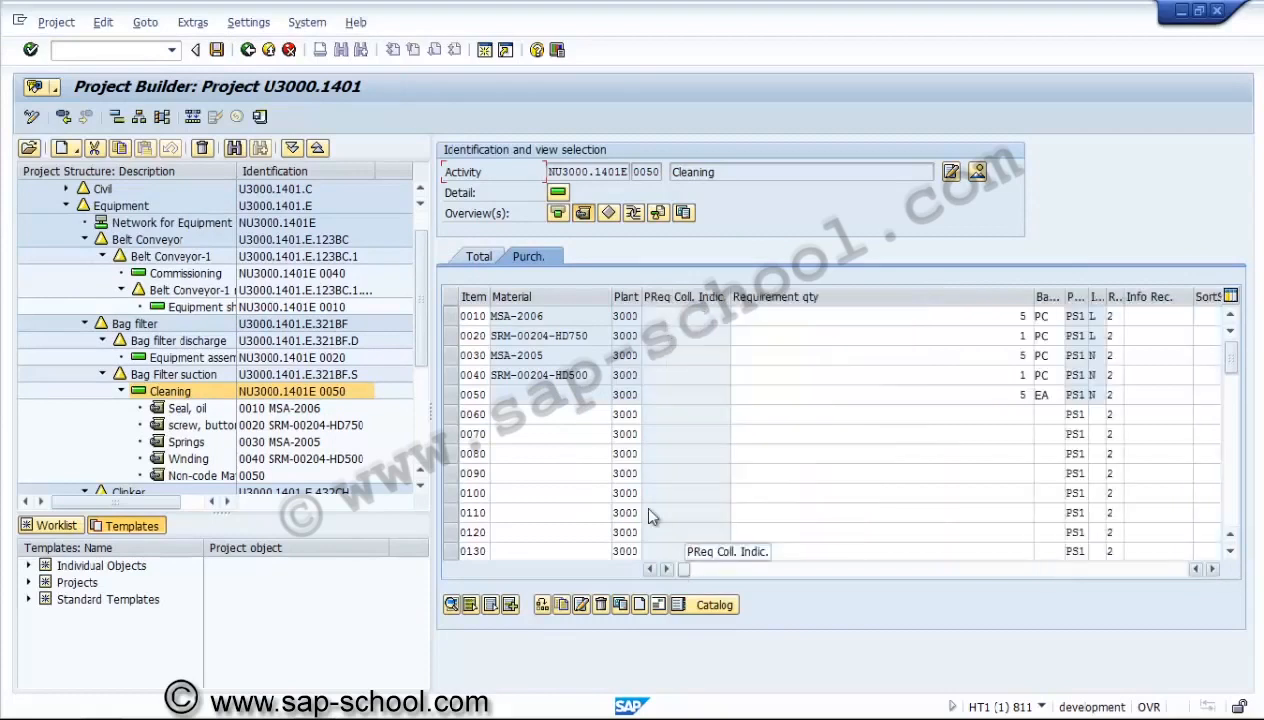
{"action": "left_click", "coordinate": [262, 117]}
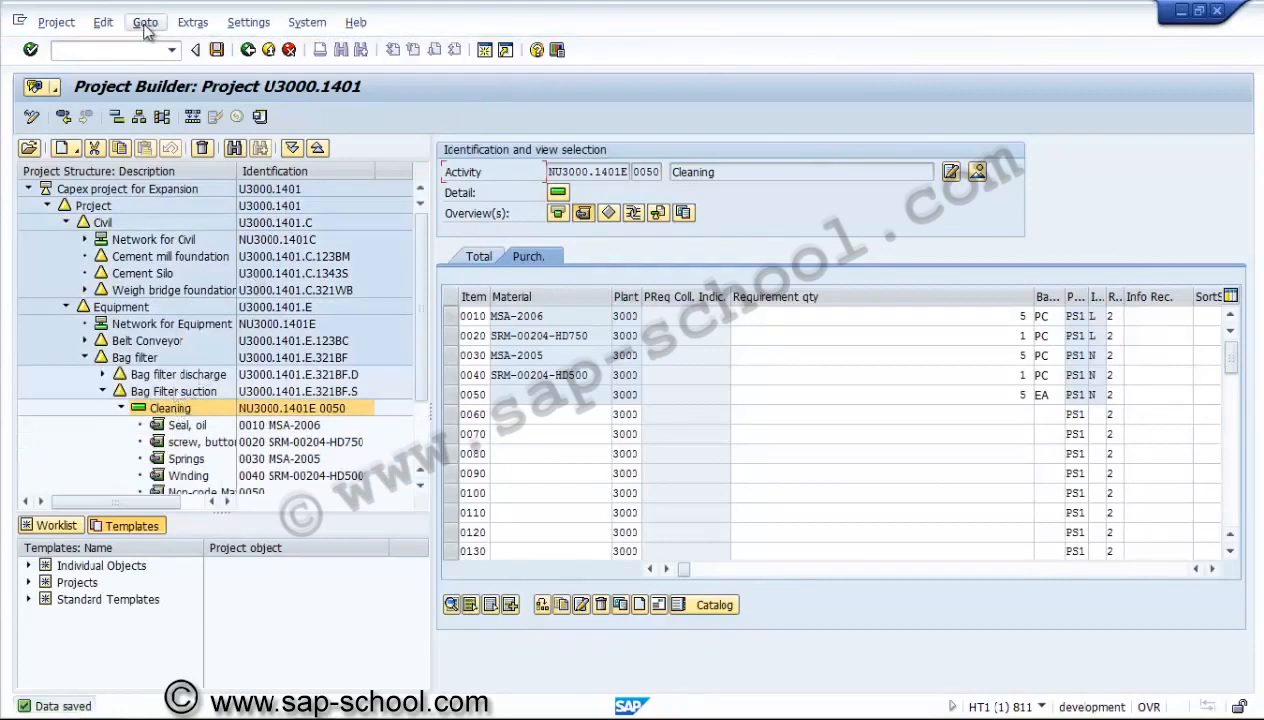
{"action": "left_click", "coordinate": [103, 22]}
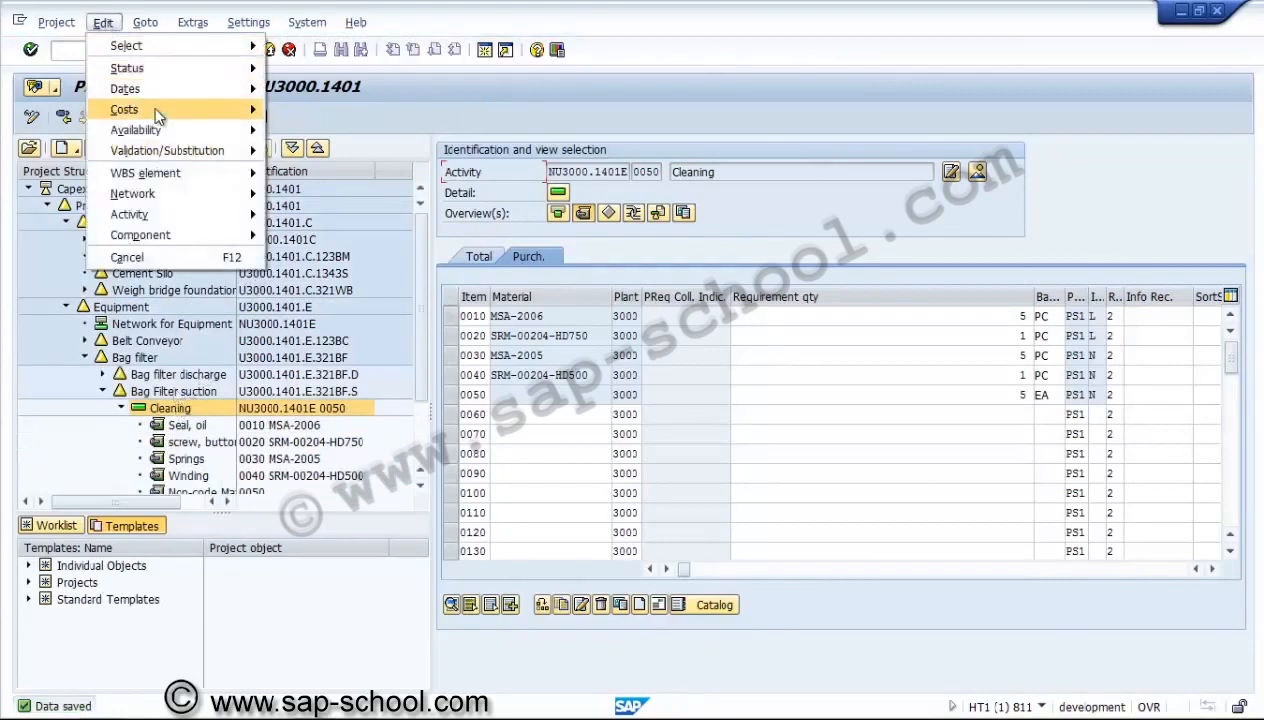
{"action": "mouse_move", "coordinate": [160, 112]}
{"action": "mouse_move", "coordinate": [366, 186]}
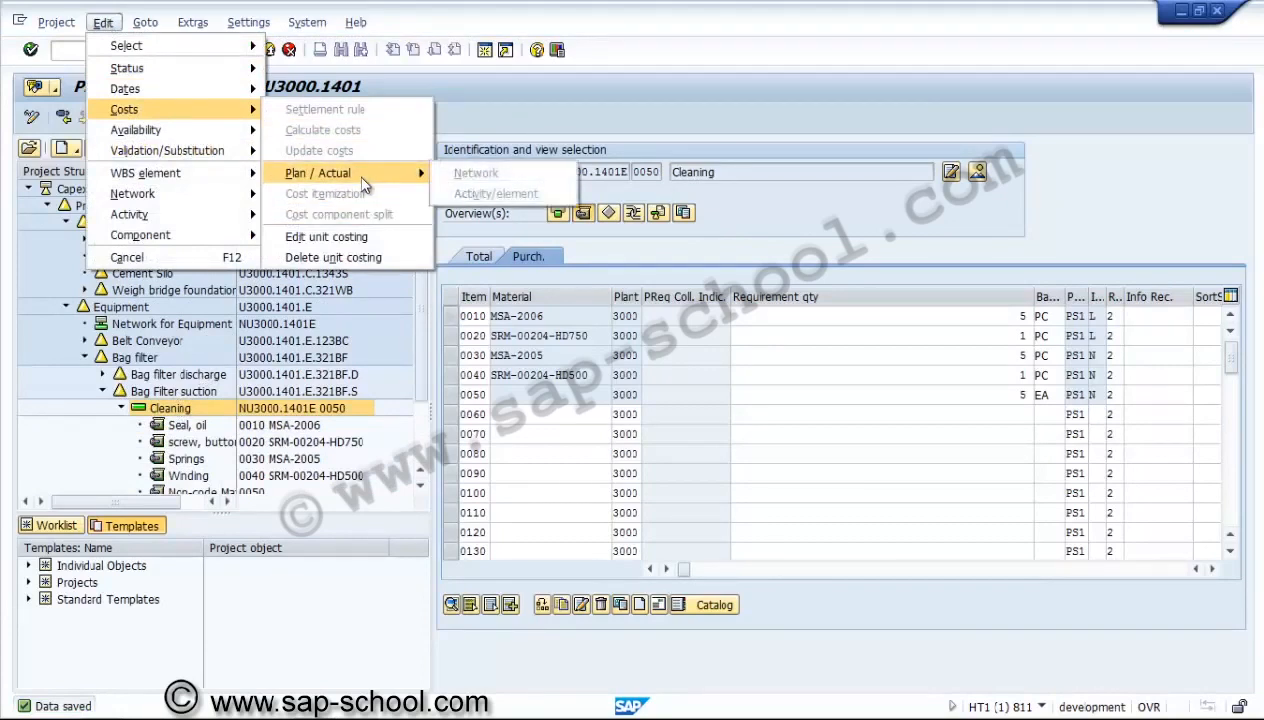
{"action": "left_click", "coordinate": [166, 418]}
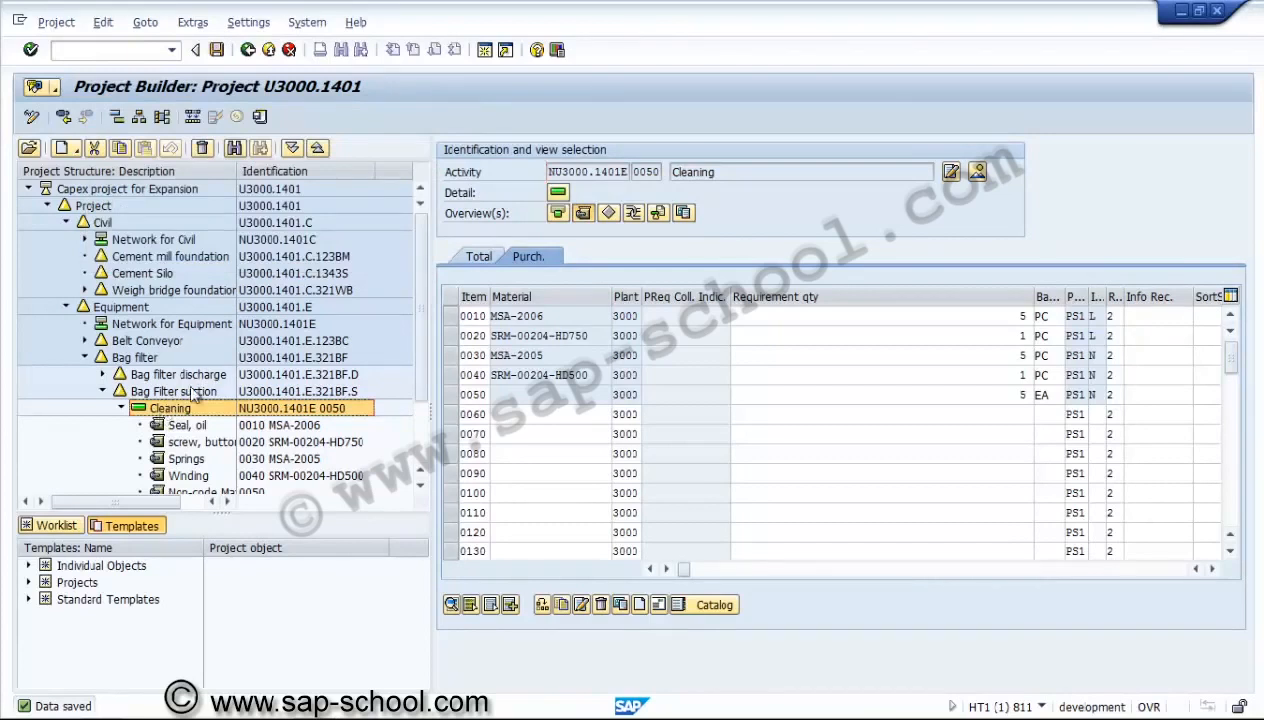
Save and reopen project U3000.1401, and display the Cleaning activity NU3000.1401E 0050 under Bag Filter suction.
{"action": "left_click", "coordinate": [216, 51]}
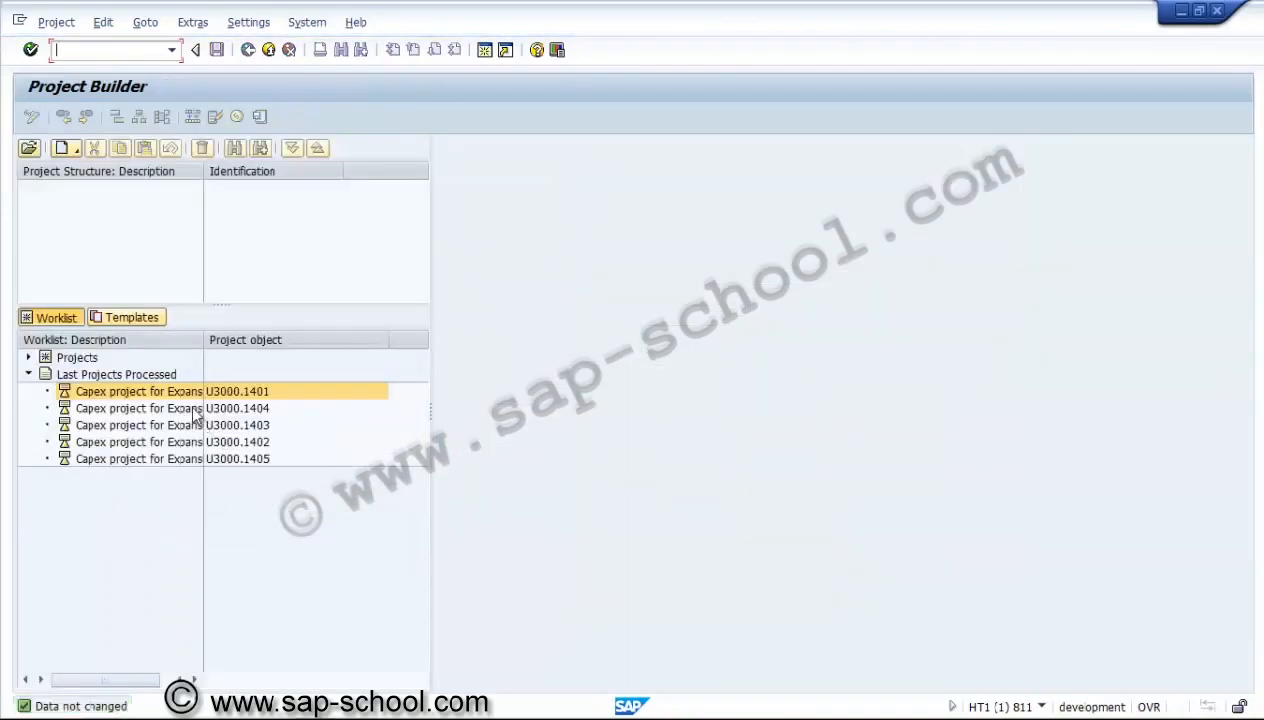
{"action": "double_click", "coordinate": [185, 391]}
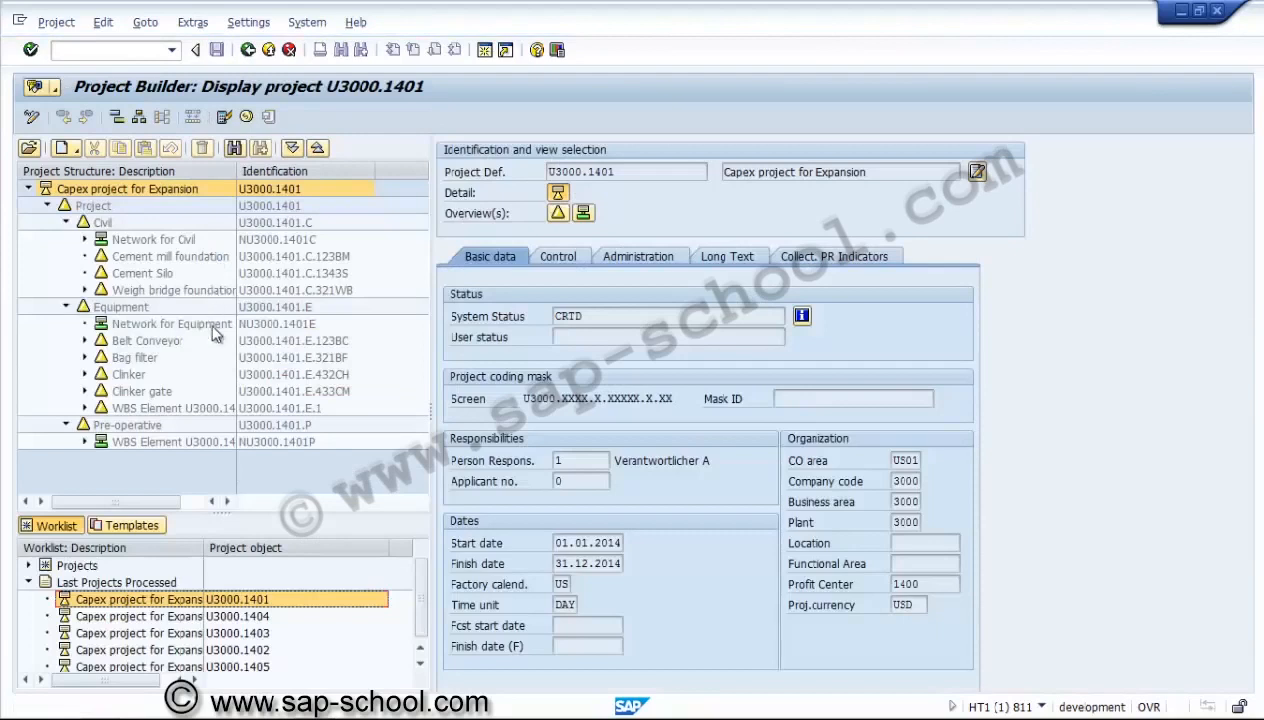
{"action": "left_click", "coordinate": [67, 222]}
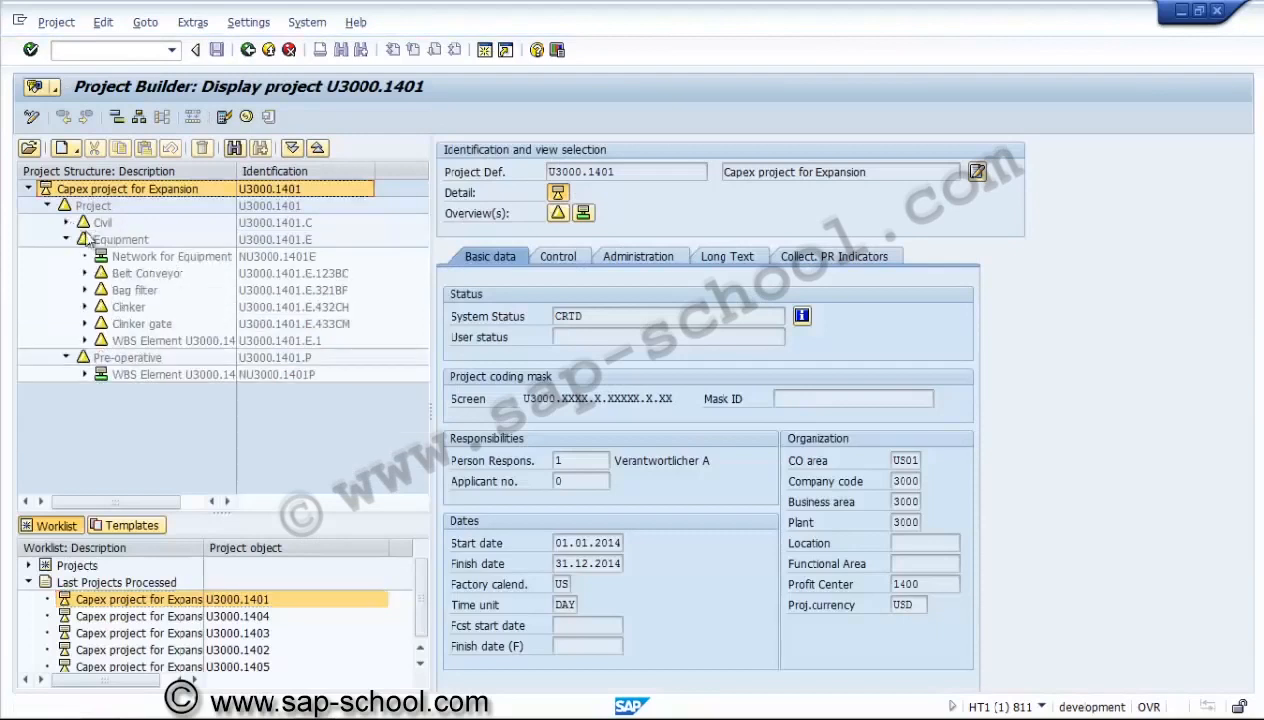
{"action": "left_click", "coordinate": [291, 148]}
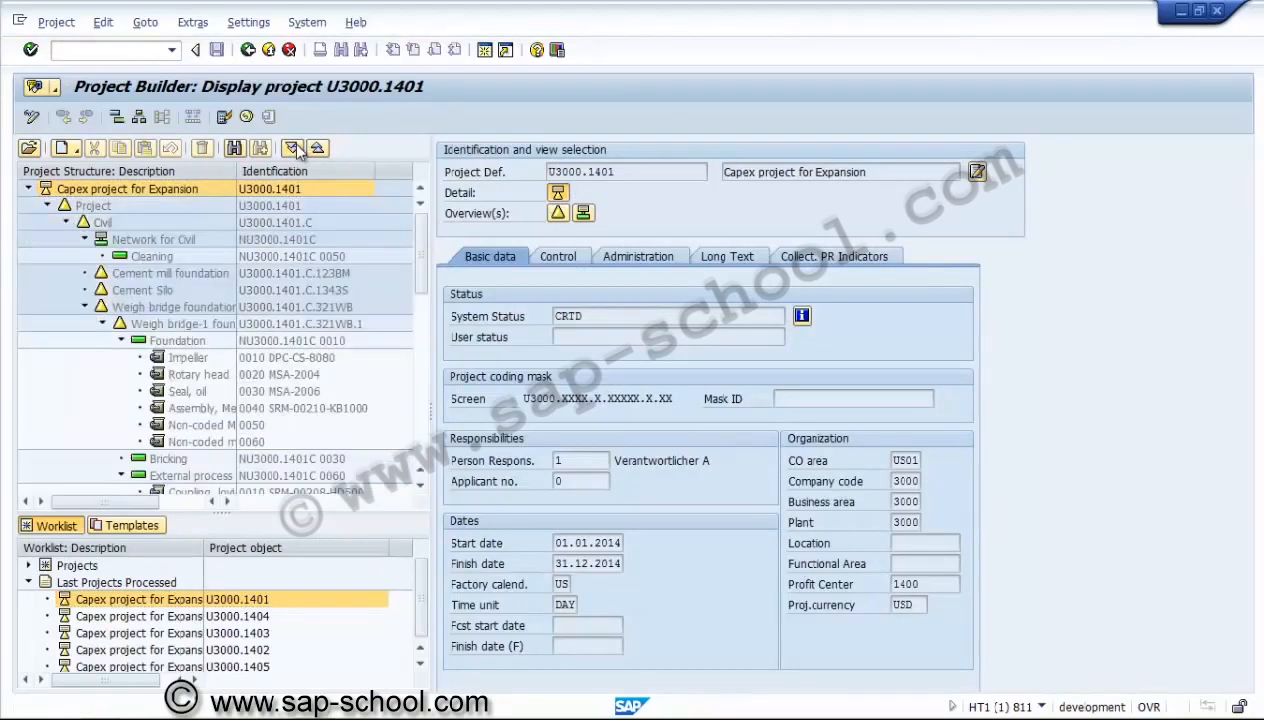
{"action": "left_click", "coordinate": [85, 307]}
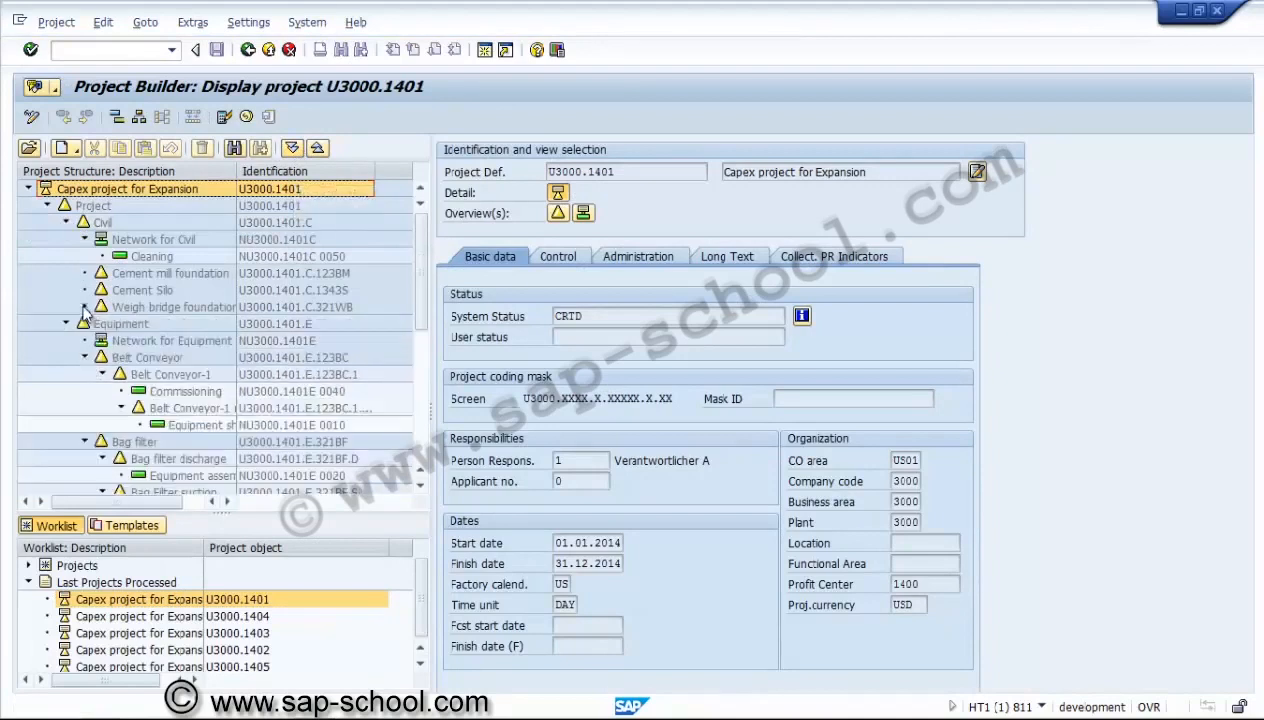
{"action": "left_click", "coordinate": [421, 442]}
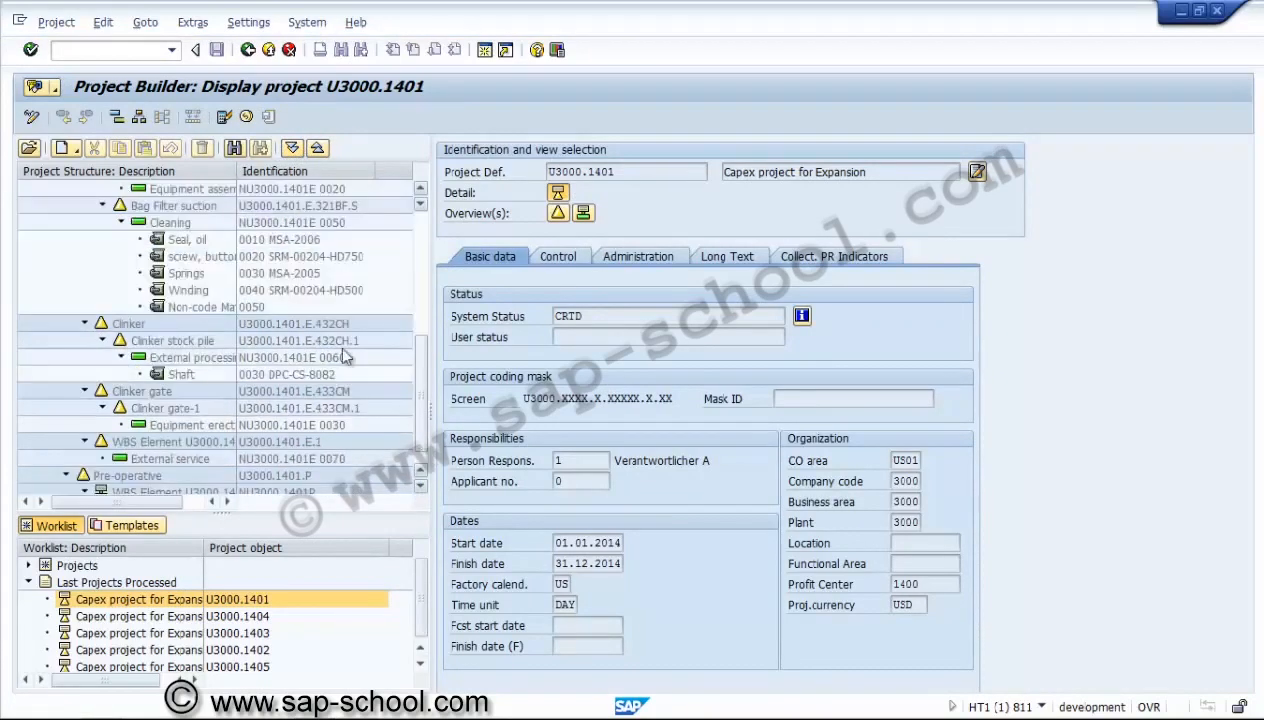
{"action": "double_click", "coordinate": [199, 224]}
Review the plan/actual cost comparison for the Cleaning activity, and return to the project.
{"action": "left_click", "coordinate": [105, 22]}
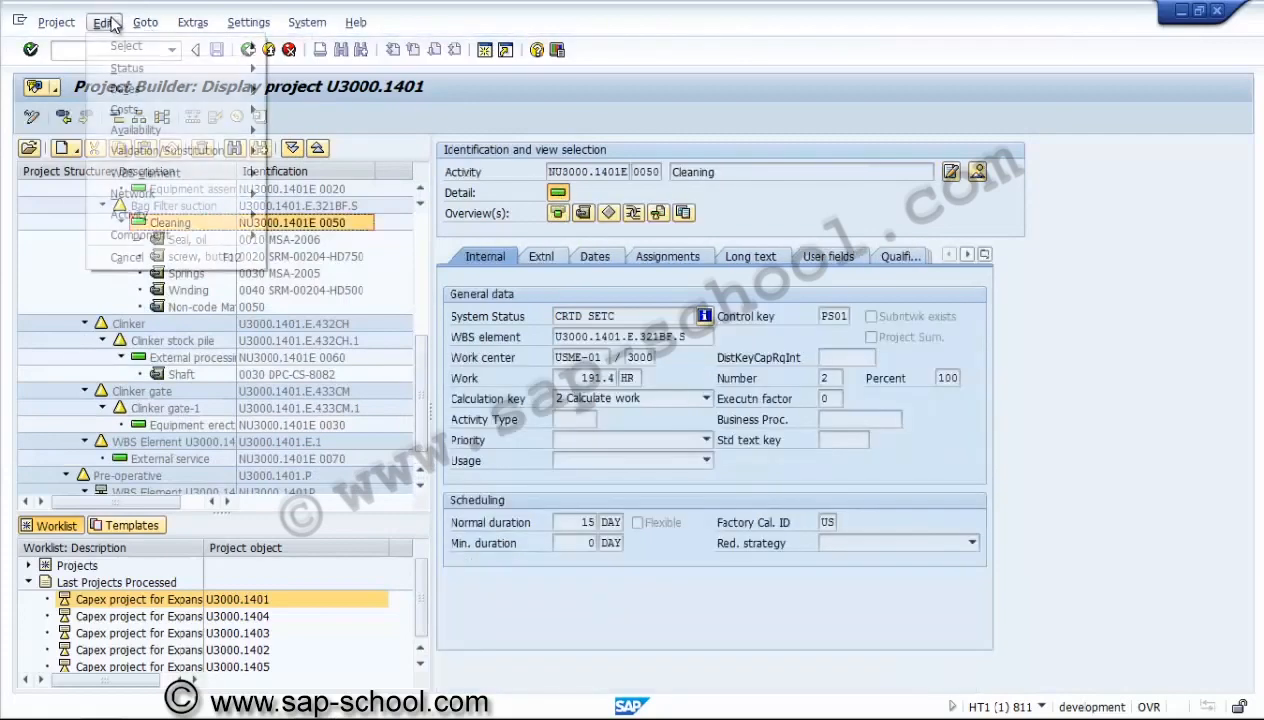
{"action": "mouse_move", "coordinate": [173, 108]}
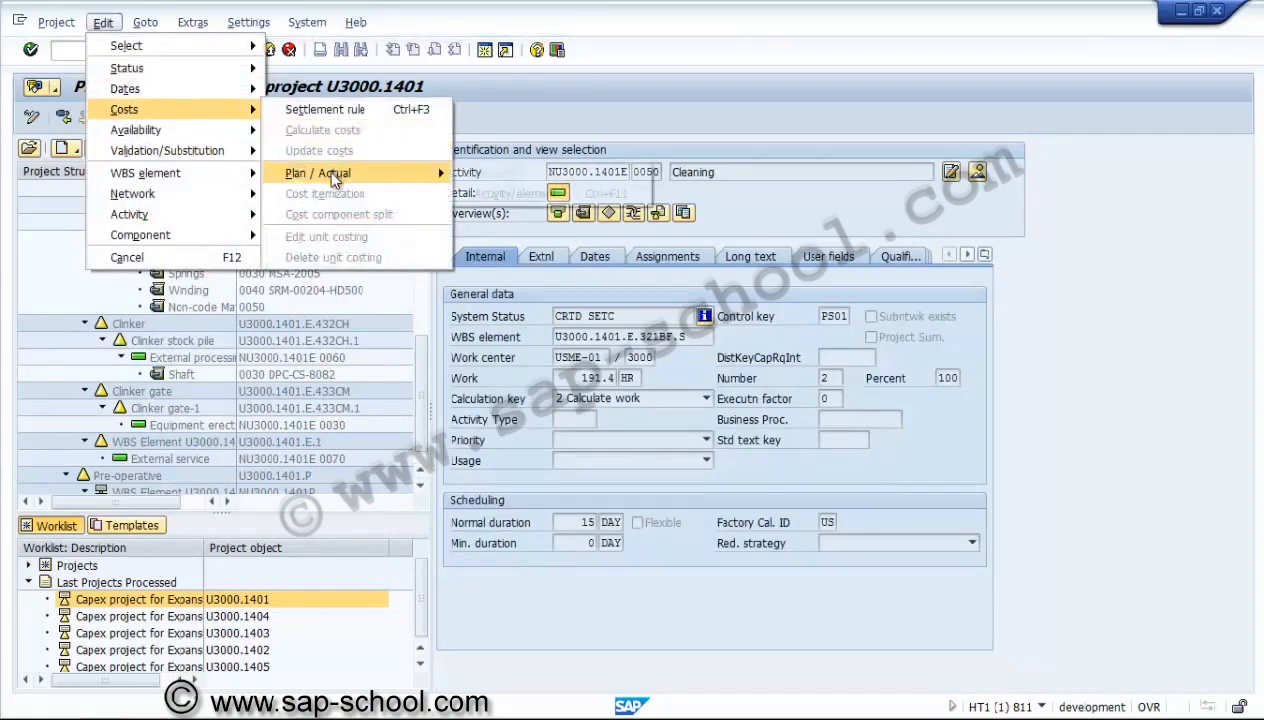
{"action": "mouse_move", "coordinate": [335, 174]}
{"action": "left_click", "coordinate": [515, 193]}
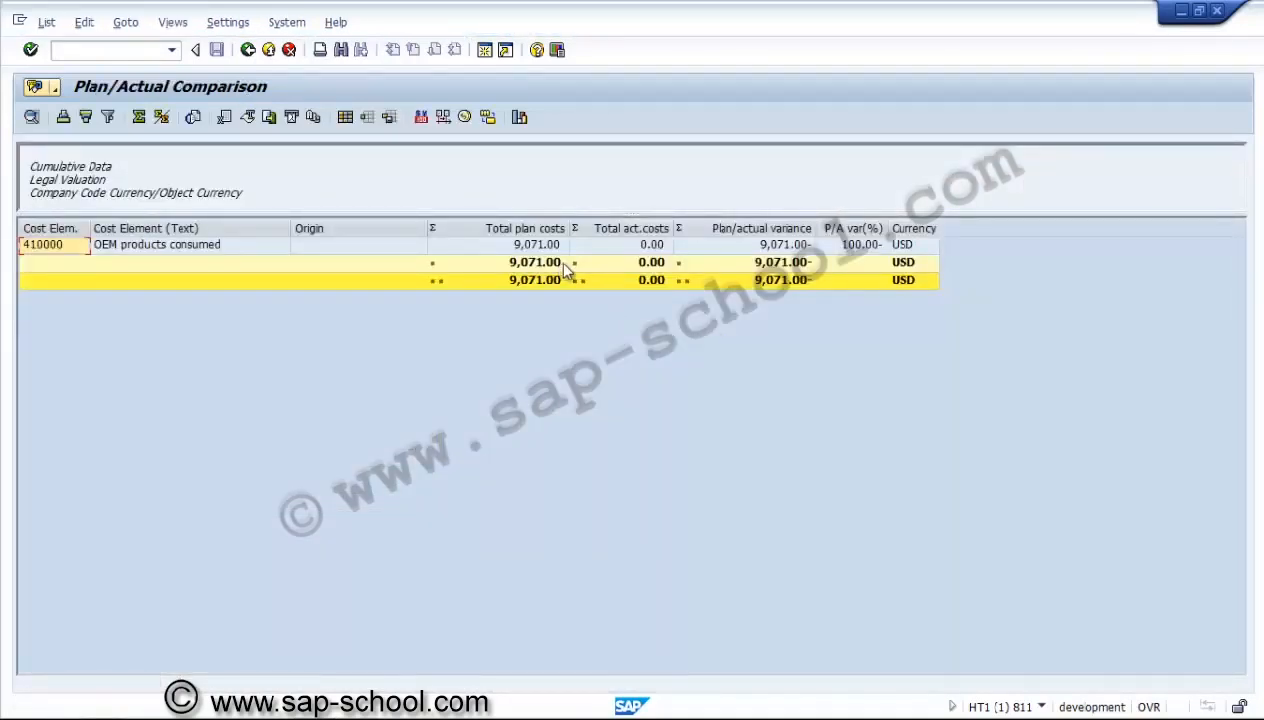
{"action": "left_click", "coordinate": [248, 50]}
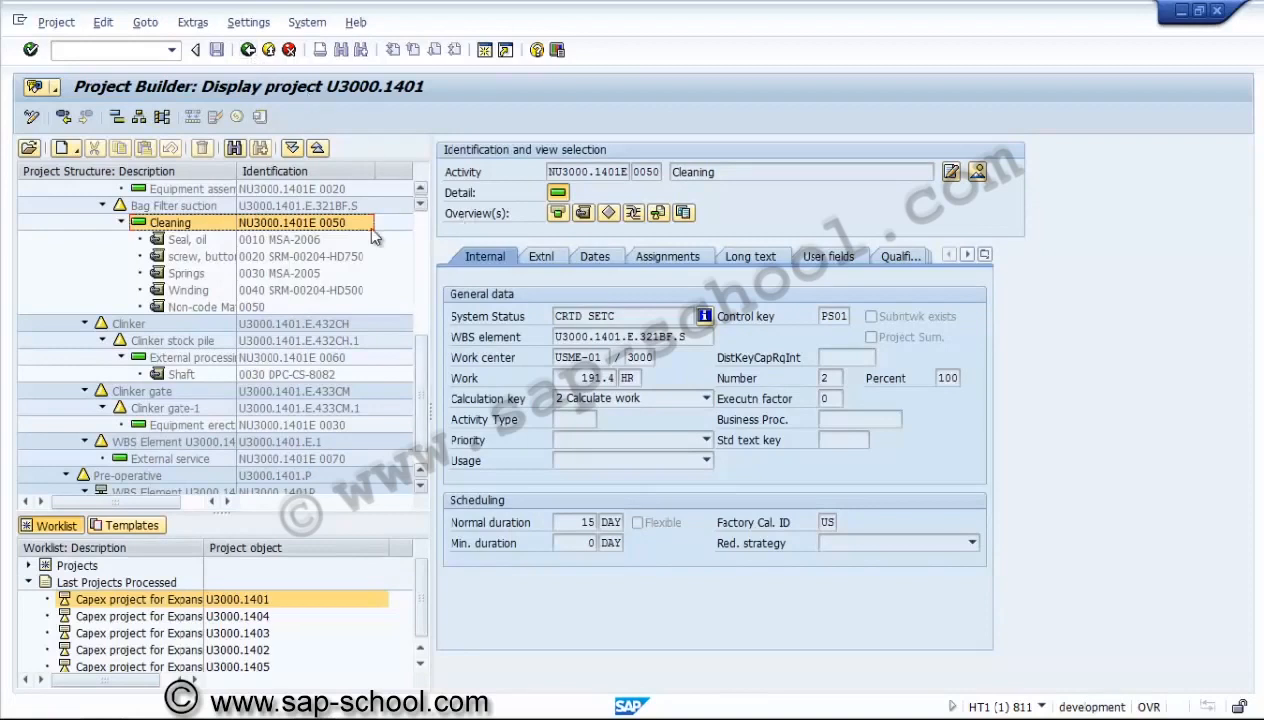
Check the purchasing data of the Seal, oil component, and return to the Cleaning activity details.
{"action": "left_click", "coordinate": [199, 237]}
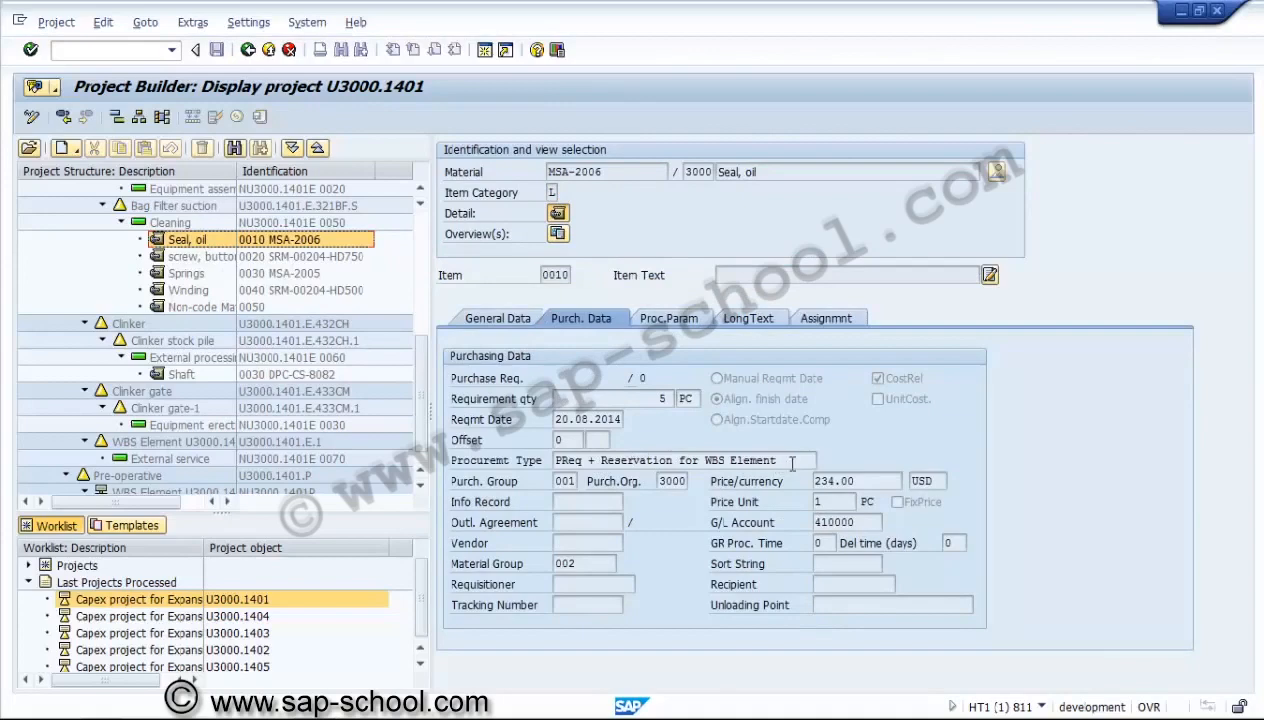
{"action": "left_click", "coordinate": [223, 224]}
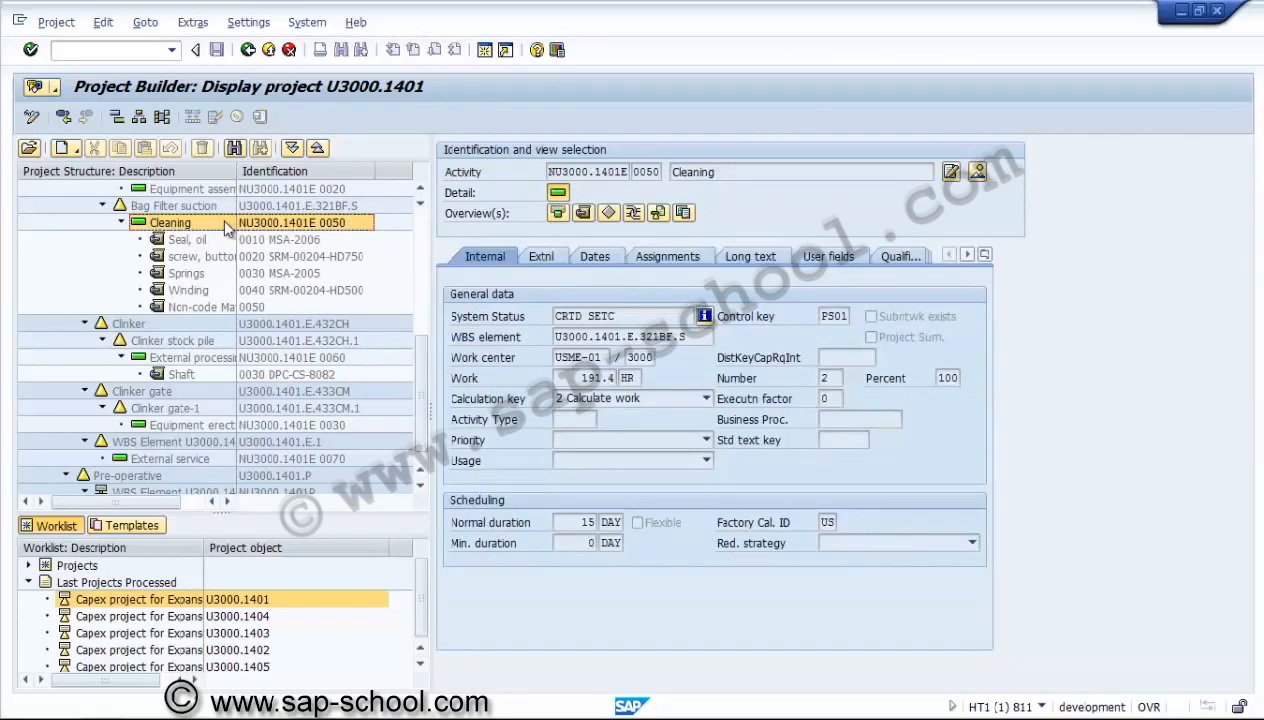
Check the Cleaning activity's status and WBS element and the Seal, oil component's procurement parameters, and return to the Cleaning activity.
{"action": "left_click", "coordinate": [619, 315]}
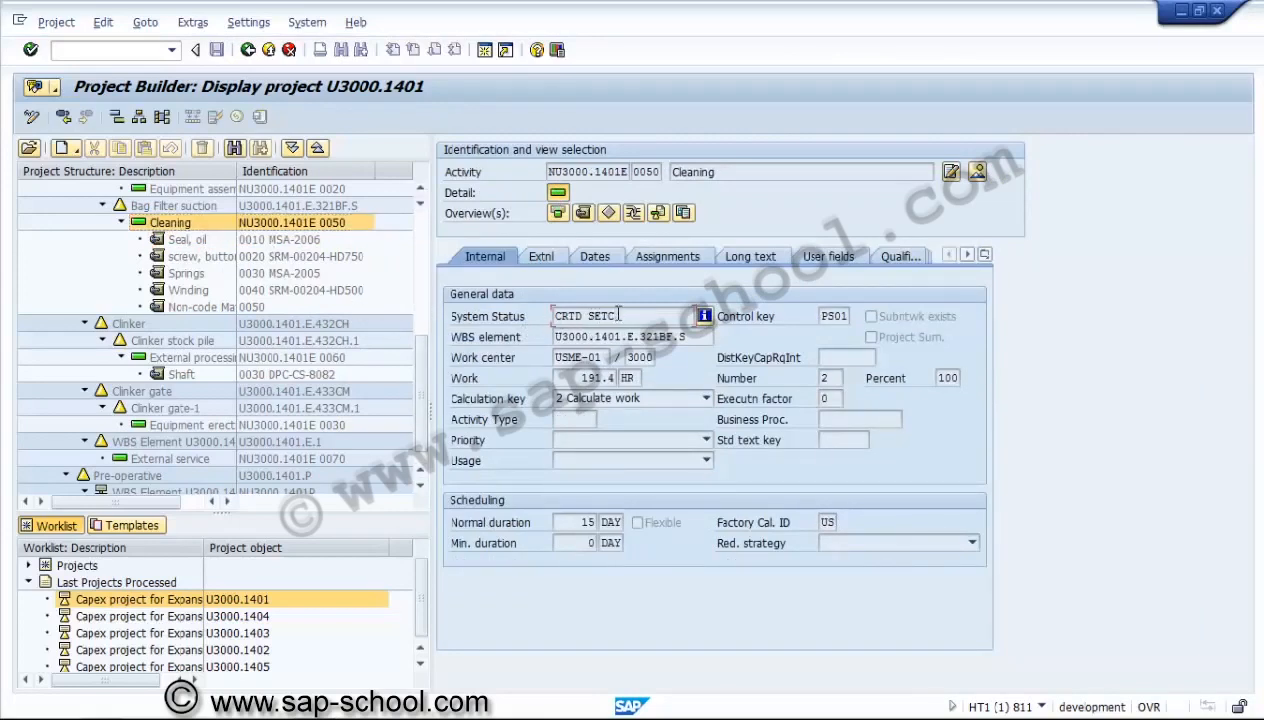
{"action": "left_click", "coordinate": [662, 337]}
{"action": "left_click", "coordinate": [218, 240]}
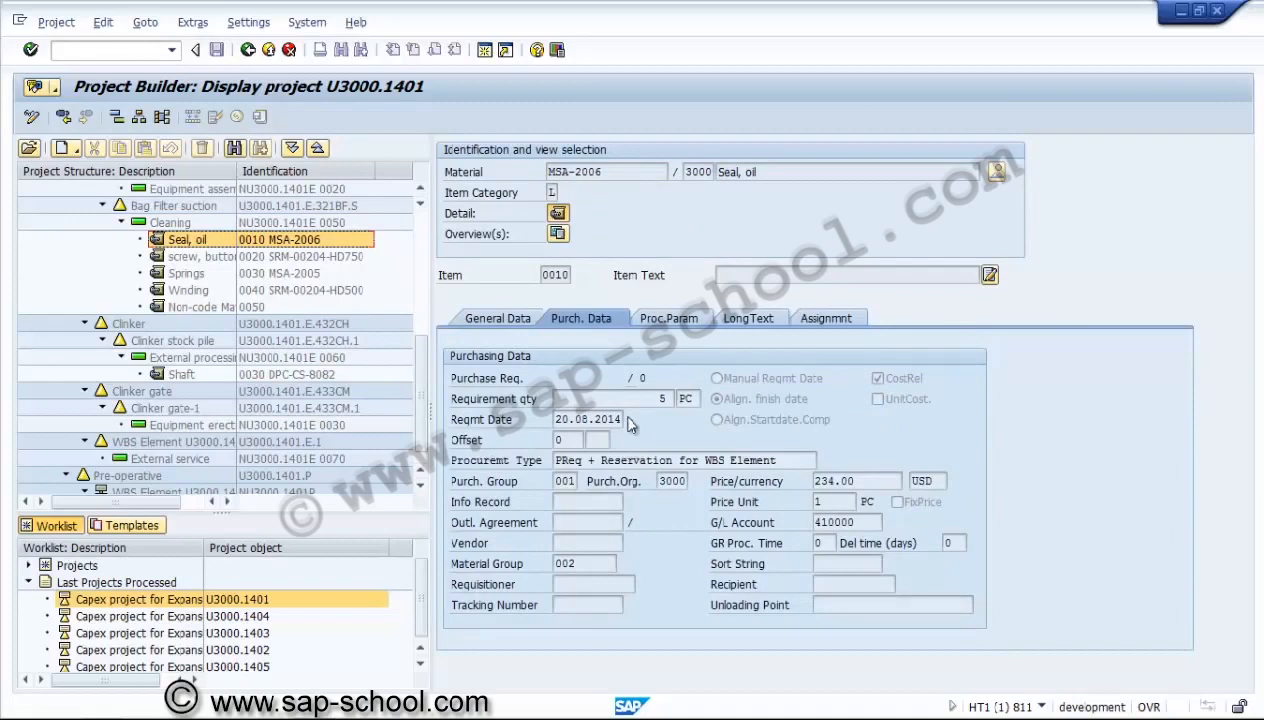
{"action": "left_click", "coordinate": [663, 319]}
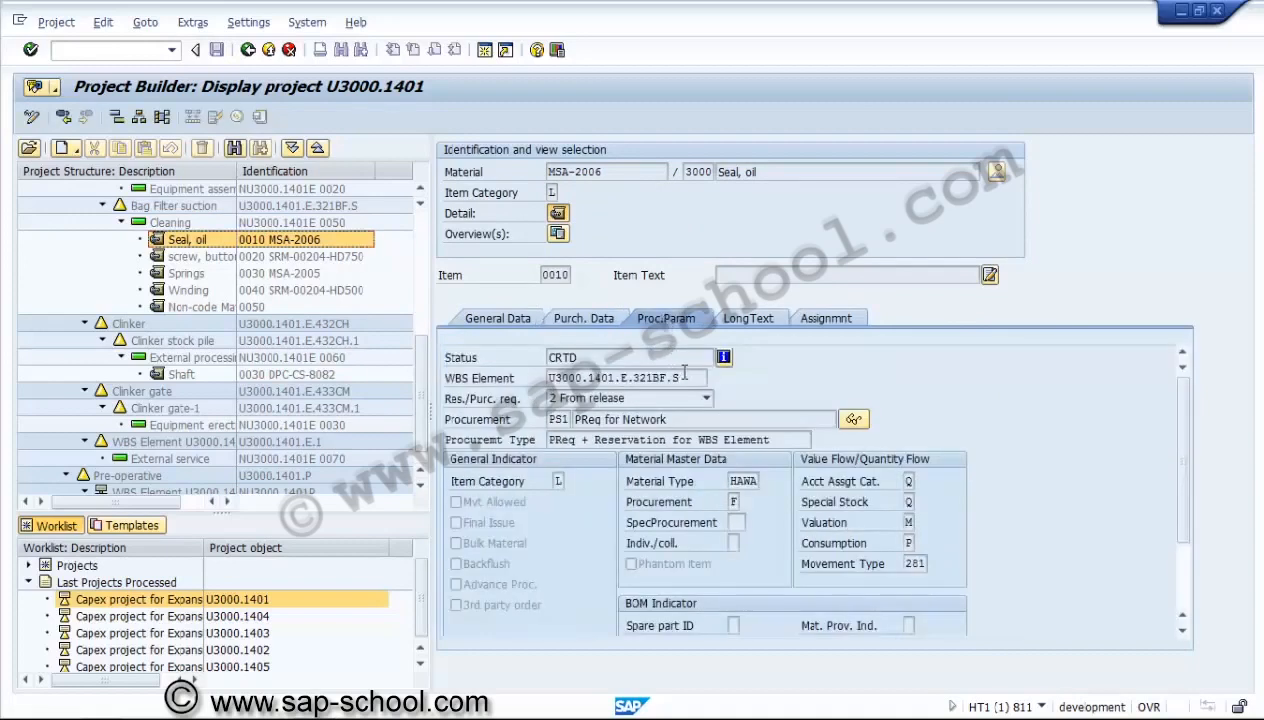
{"action": "left_click", "coordinate": [684, 375]}
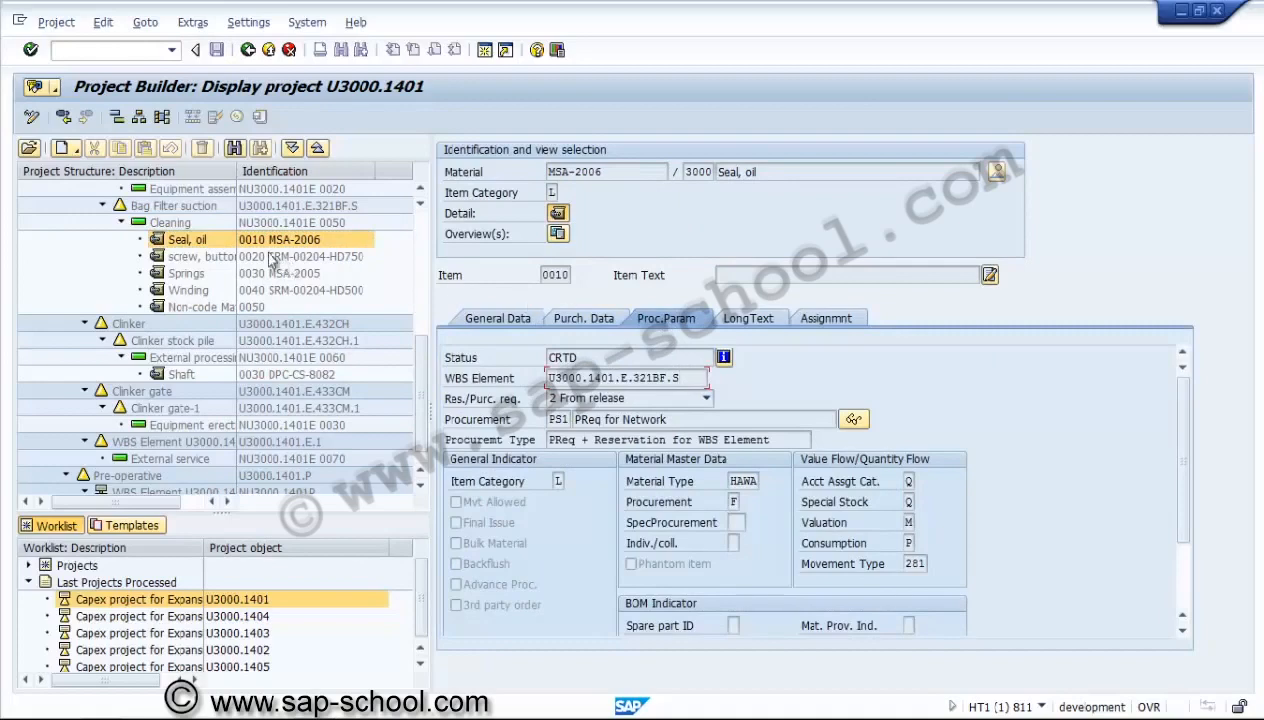
{"action": "left_click", "coordinate": [200, 229]}
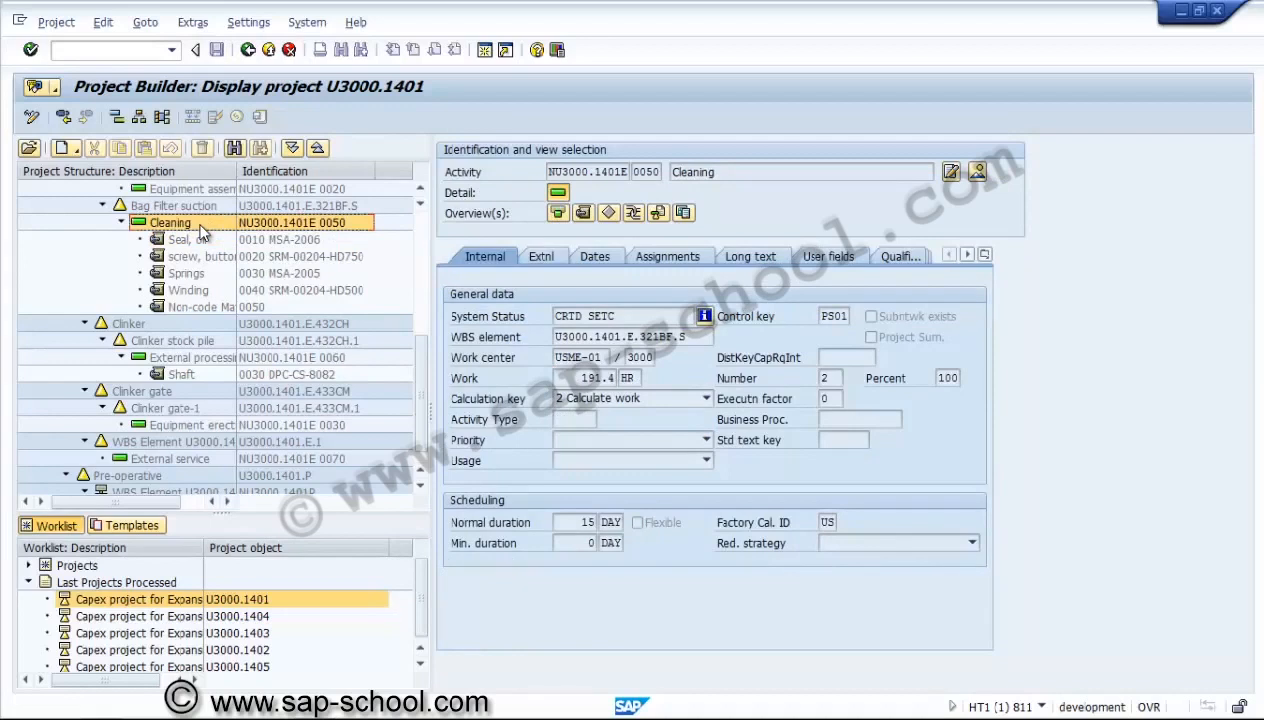
Display the component overview of the Cleaning activity and copy the material number SRM-00204-HD750 of item 0020.
{"action": "left_click", "coordinate": [584, 213]}
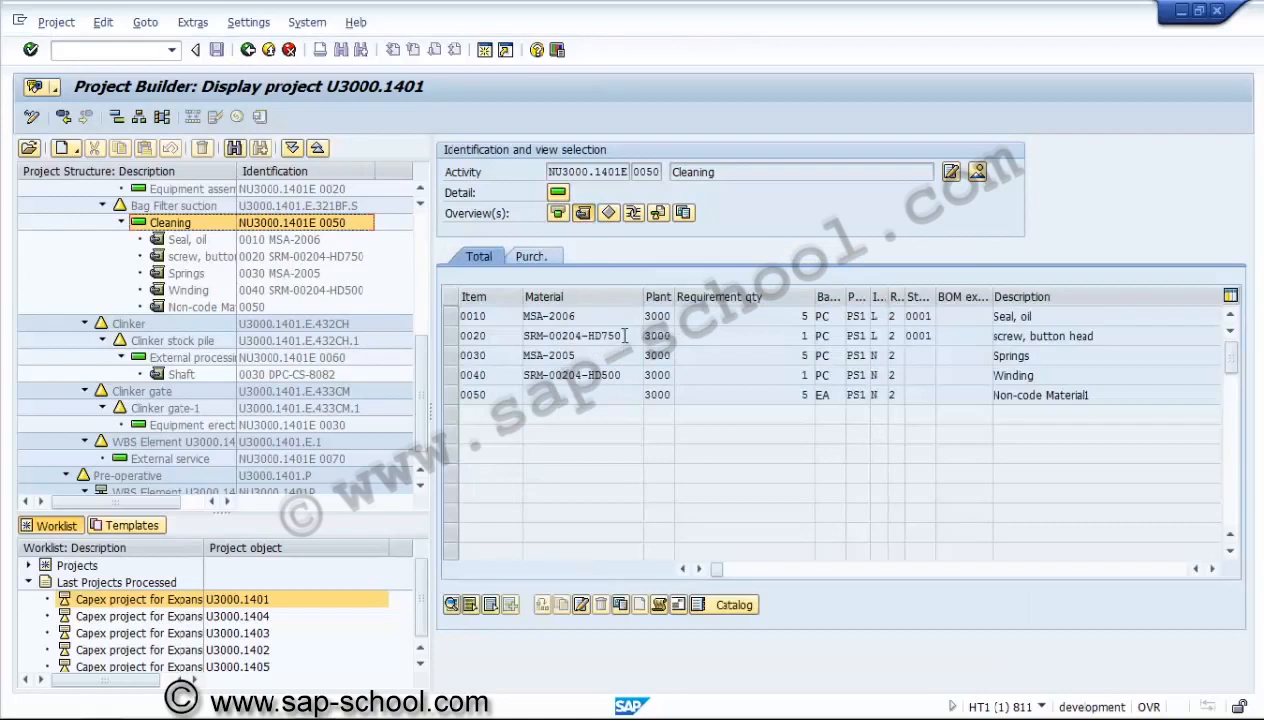
{"action": "left_click_drag", "start_coordinate": [616, 334], "coordinate": [520, 335]}
{"action": "left_click", "coordinate": [523, 337]}
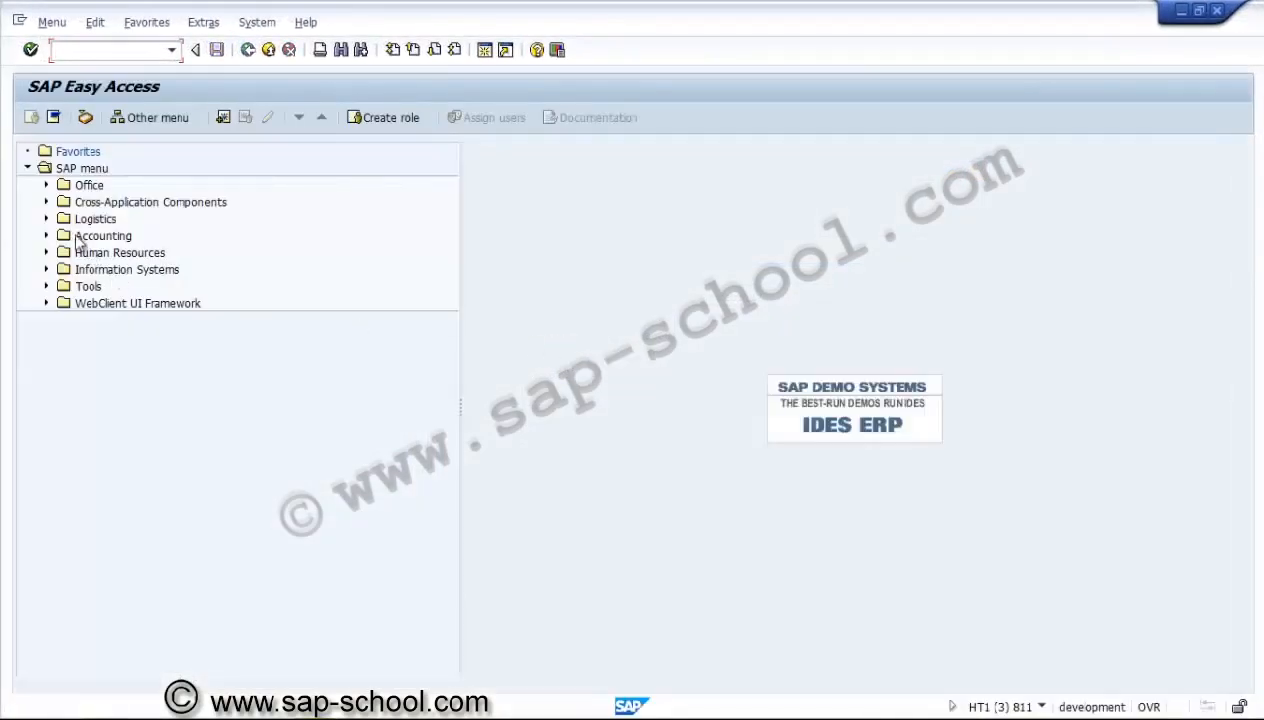
Open MD04 Stock/Requirements List from the Project System material planning functions and display it for material SRM-00204-HD750 in plant 3000.
{"action": "left_click", "coordinate": [46, 219]}
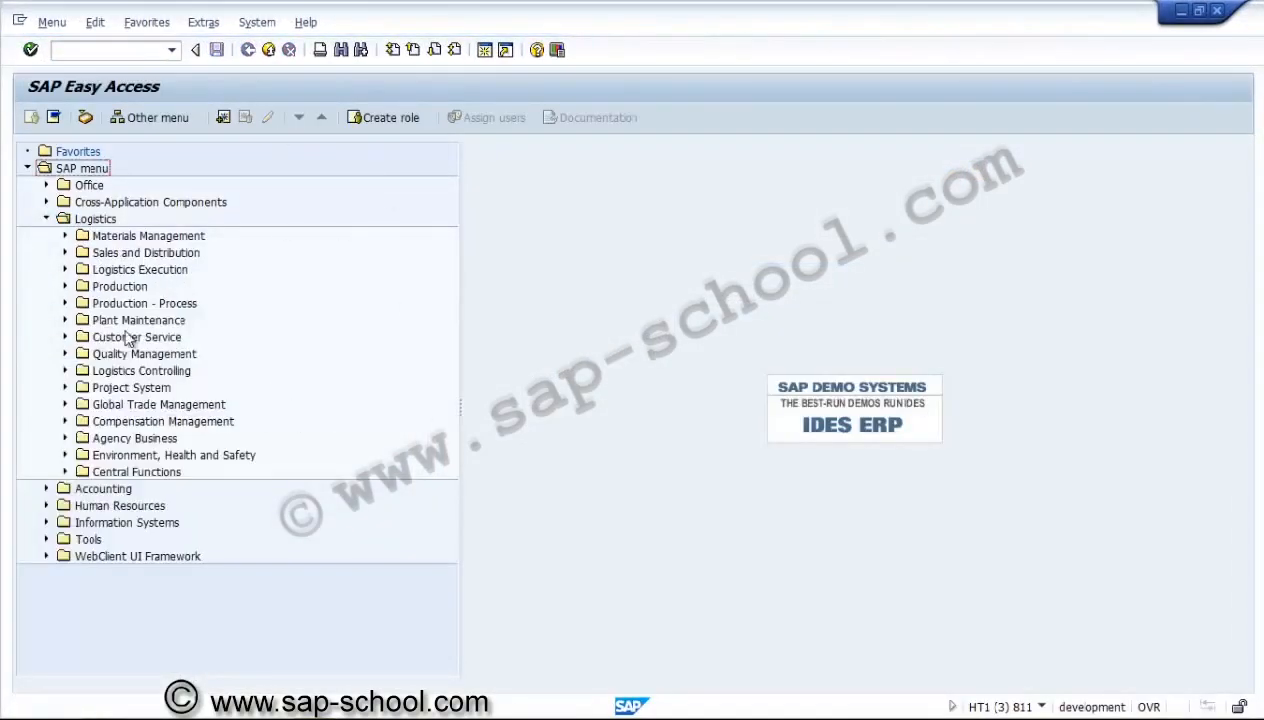
{"action": "left_click", "coordinate": [65, 387]}
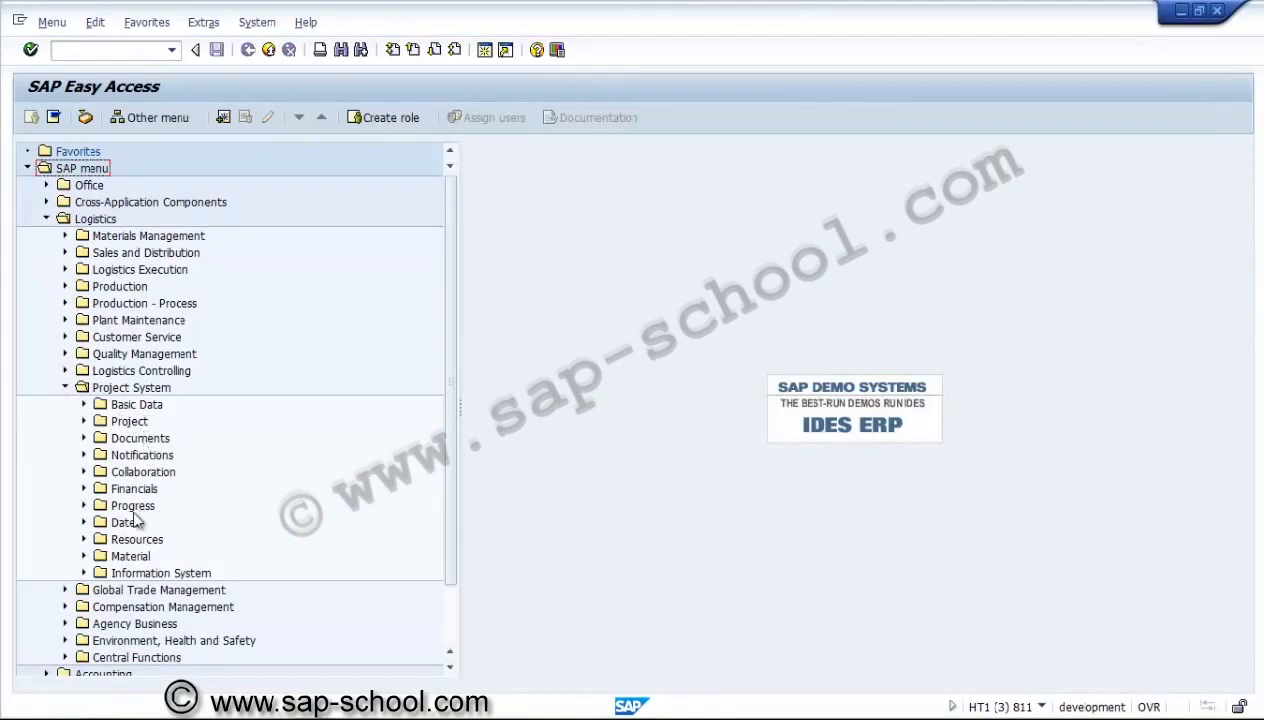
{"action": "left_click", "coordinate": [84, 556]}
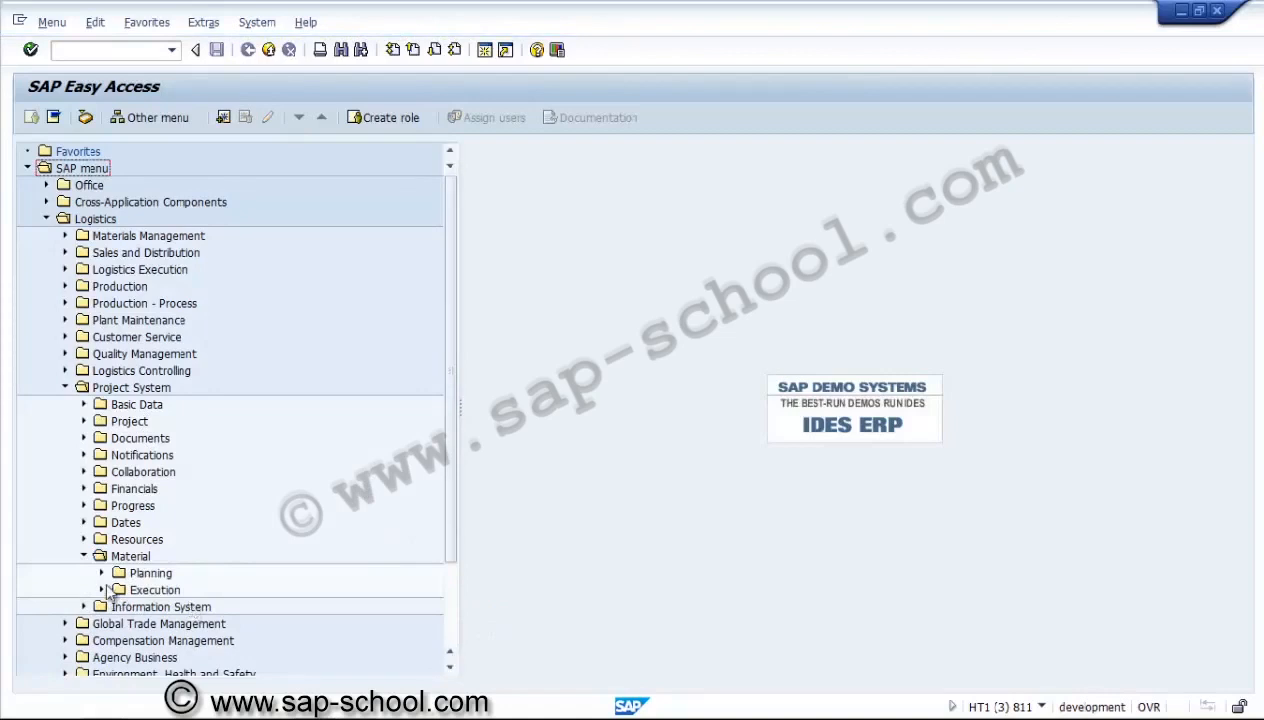
{"action": "left_click", "coordinate": [102, 574]}
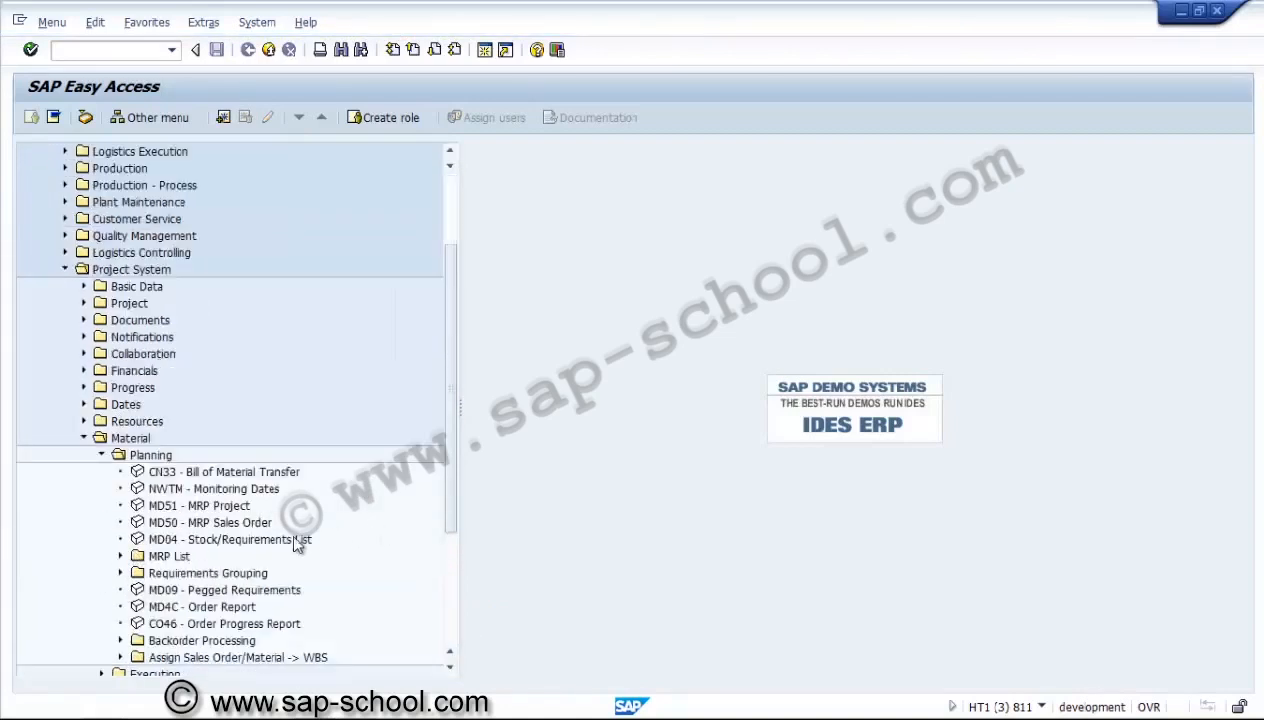
{"action": "left_click", "coordinate": [238, 544]}
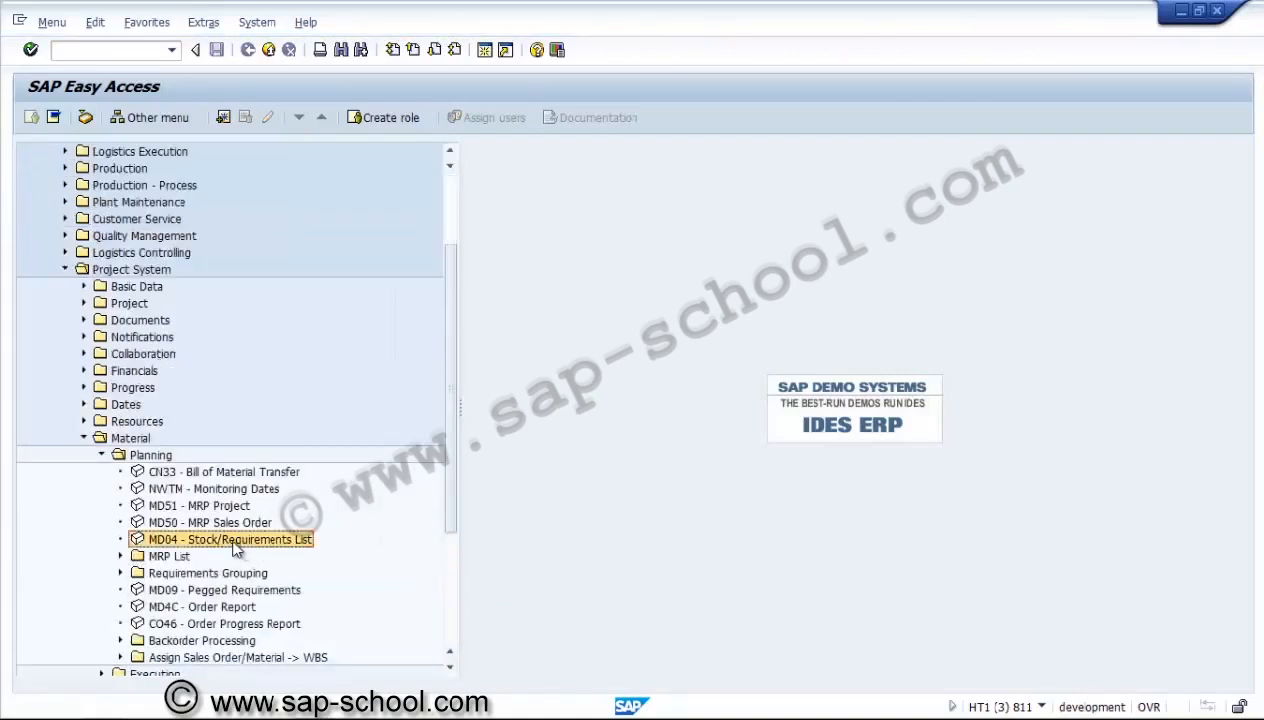
{"action": "double_click", "coordinate": [234, 543]}
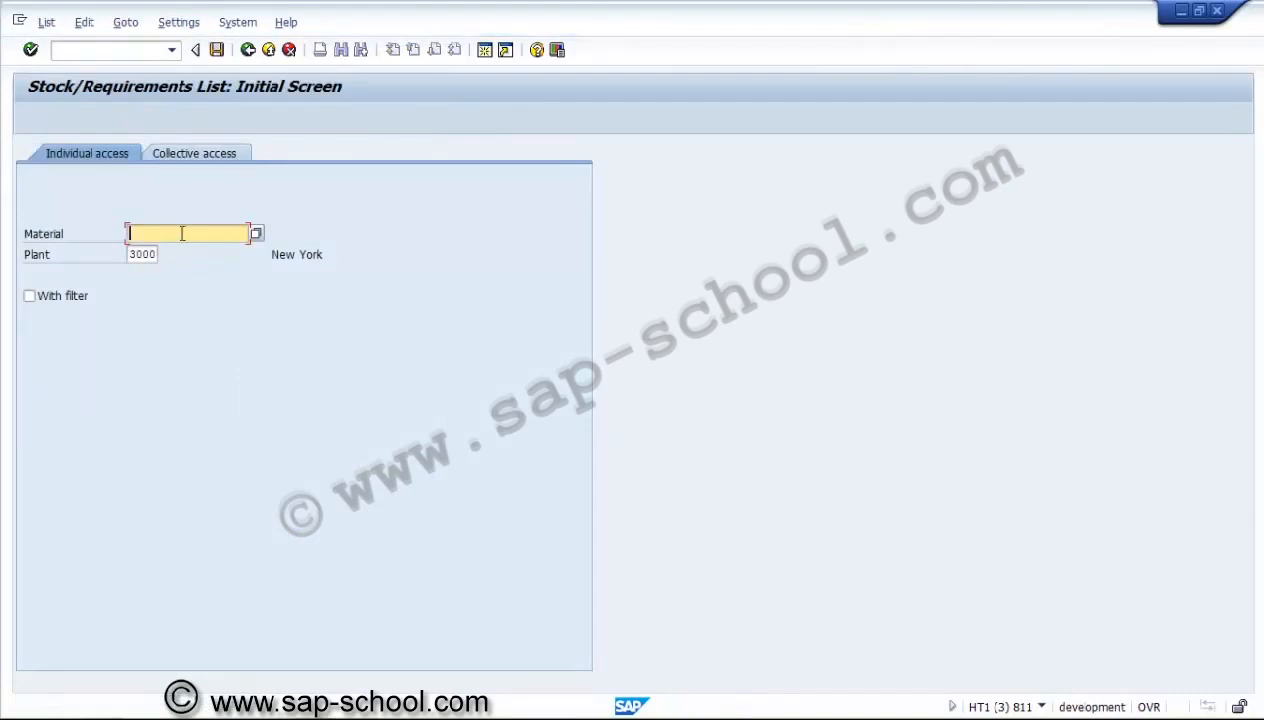
{"action": "type", "text": "SRM-00201-HD750"}
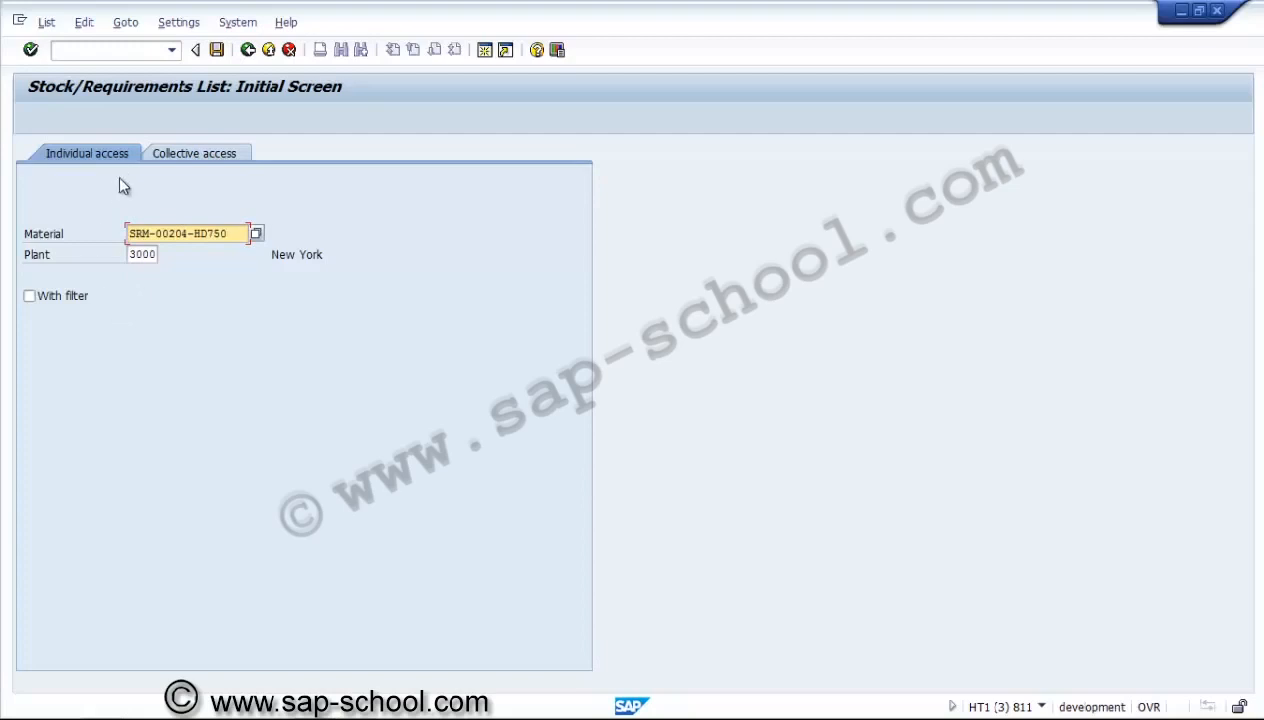
{"action": "left_click", "coordinate": [32, 52]}
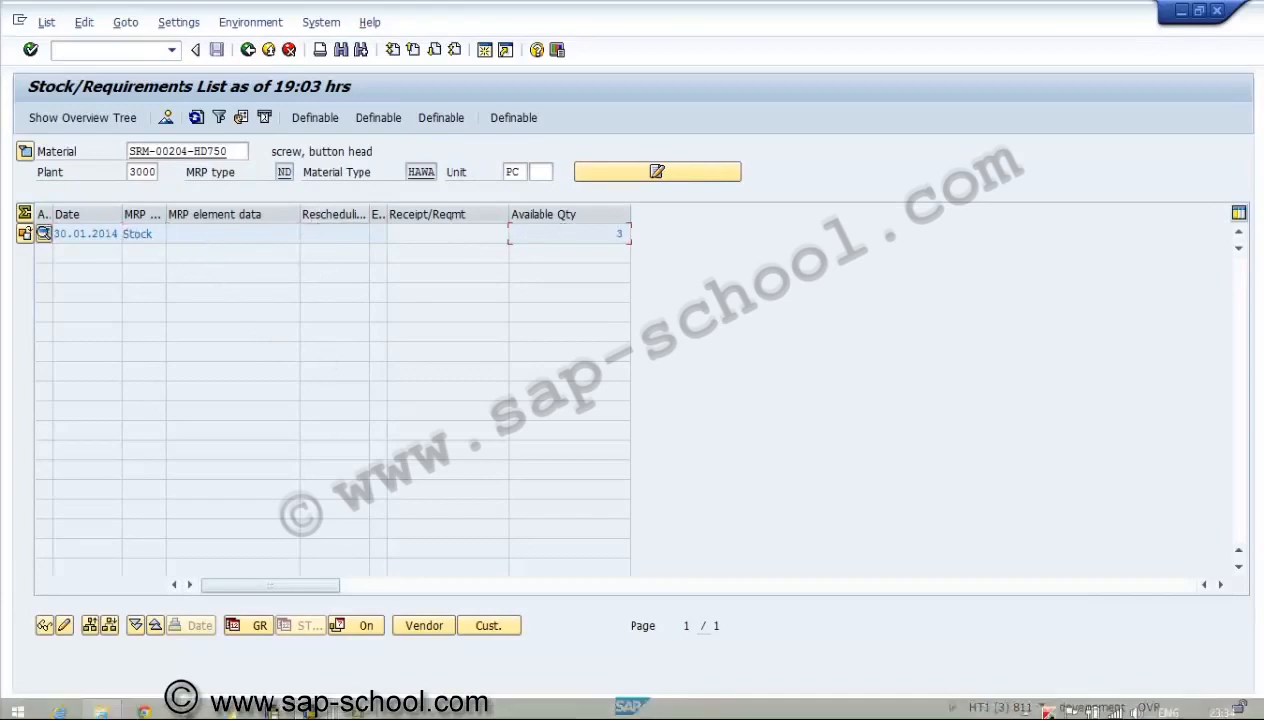
Return to project U3000.1401 and open the details of component 0020 screw, button head.
{"action": "mouse_move", "coordinate": [322, 705]}
{"action": "left_click", "coordinate": [297, 637]}
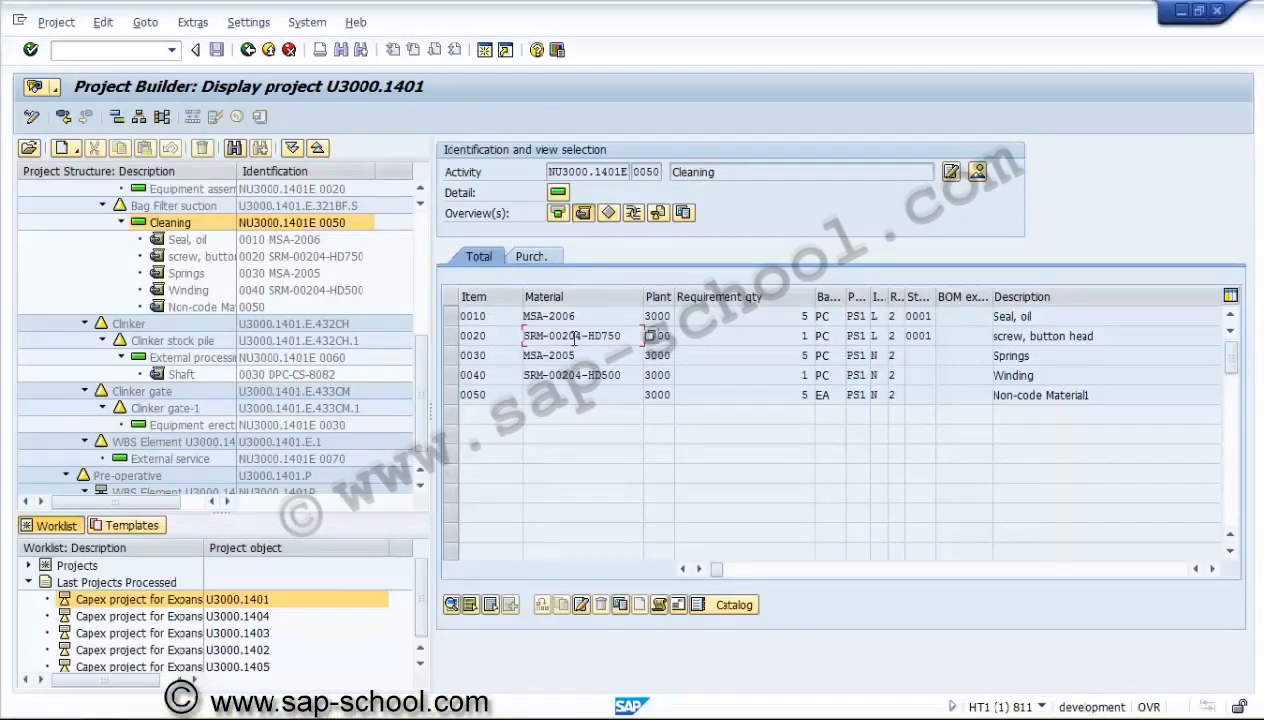
{"action": "left_click", "coordinate": [449, 336]}
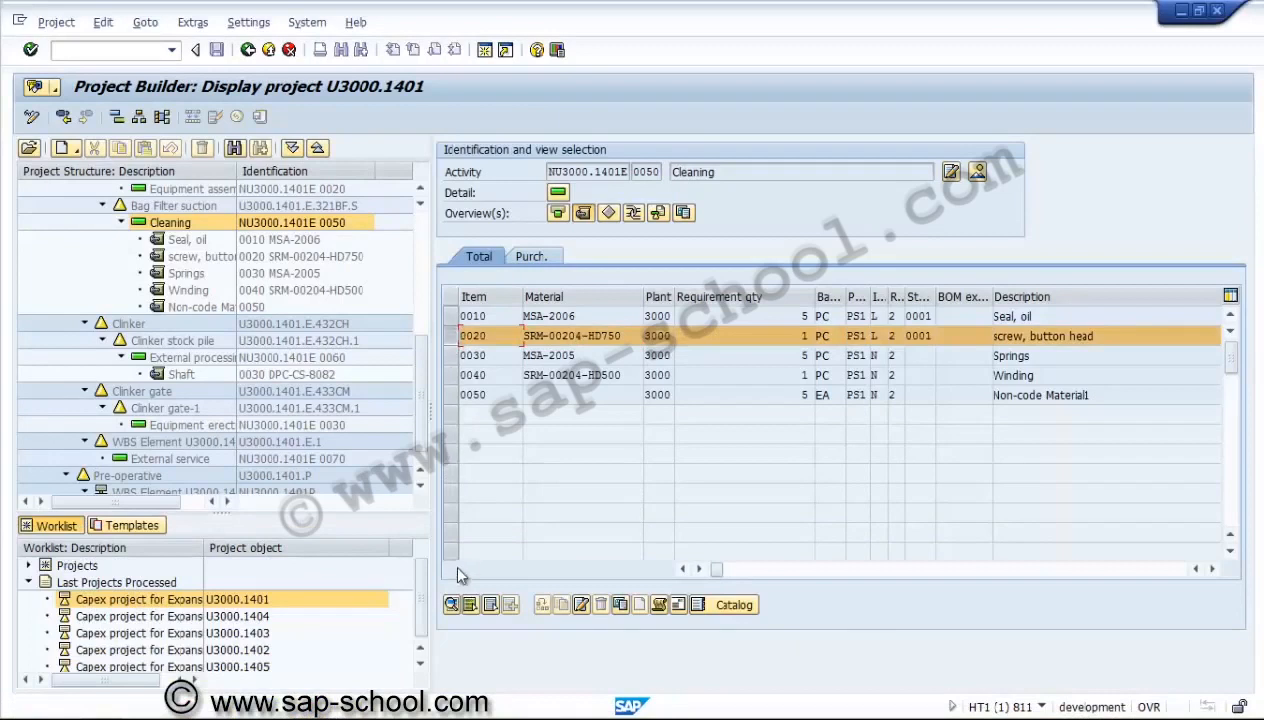
{"action": "left_click", "coordinate": [452, 605]}
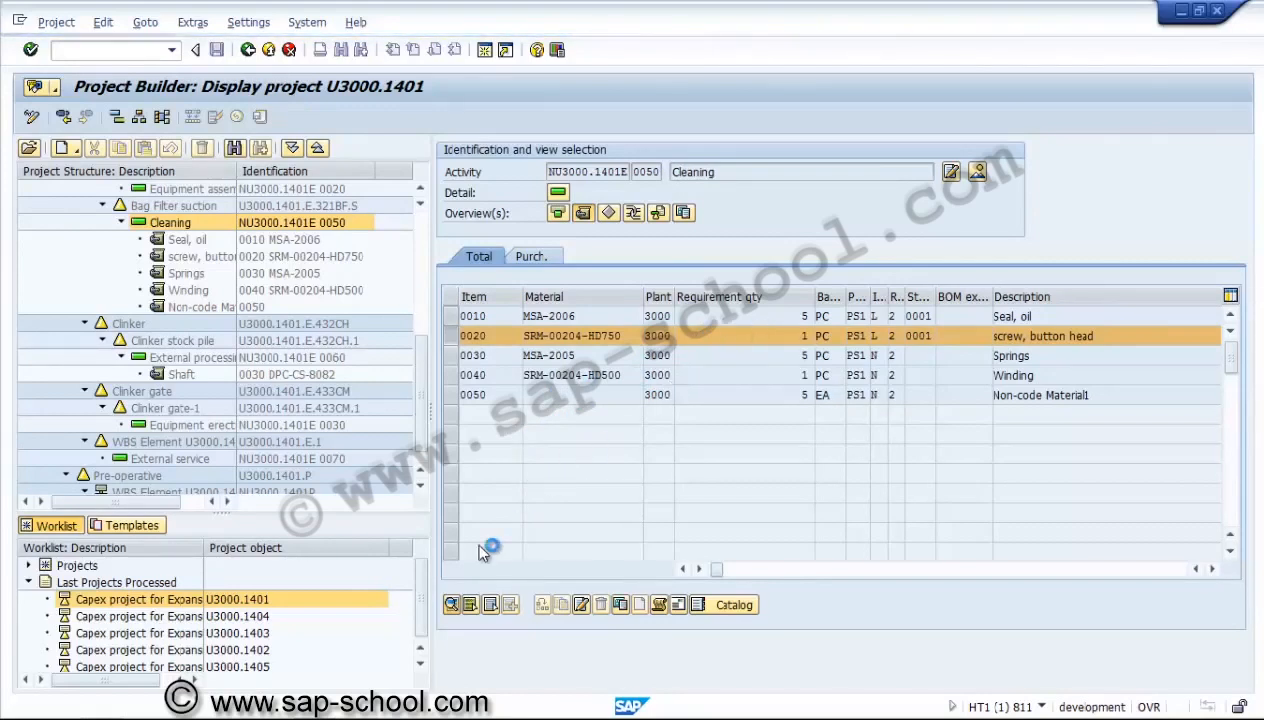
Recheck the stock/requirements list of the screw material, and return to the component's purchasing data in the project.
{"action": "mouse_move", "coordinate": [341, 715]}
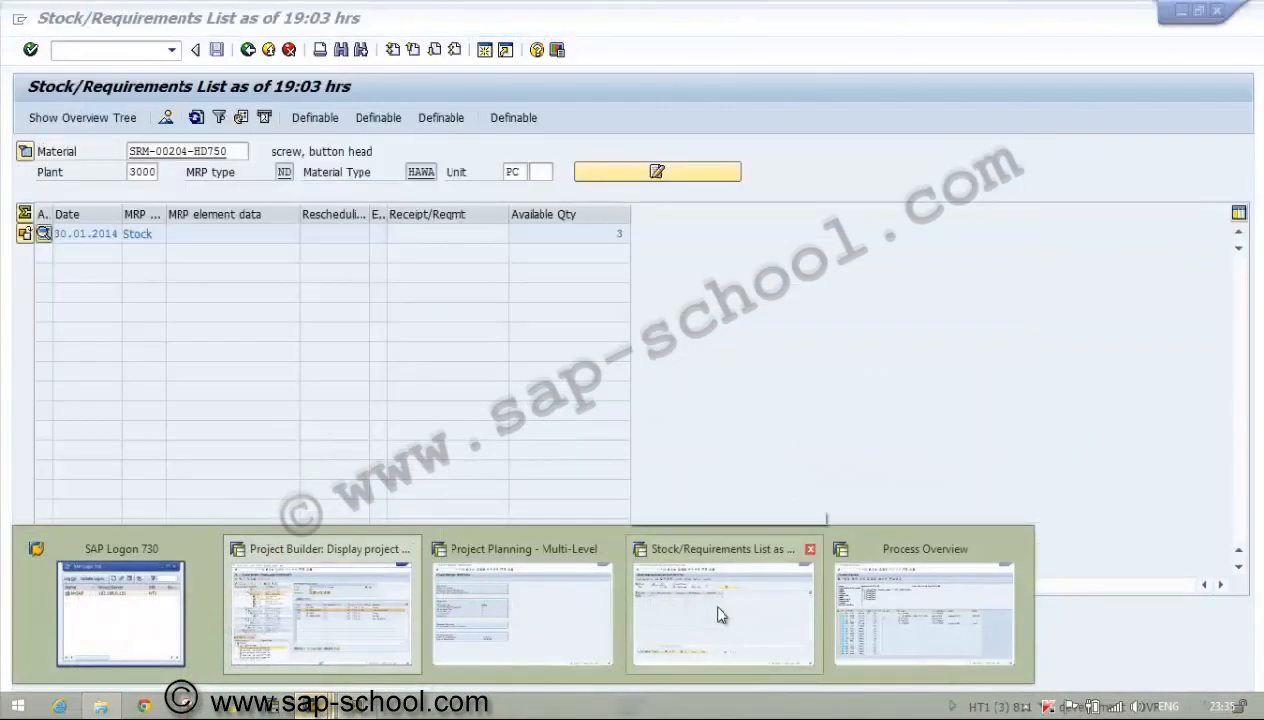
{"action": "left_click", "coordinate": [720, 614]}
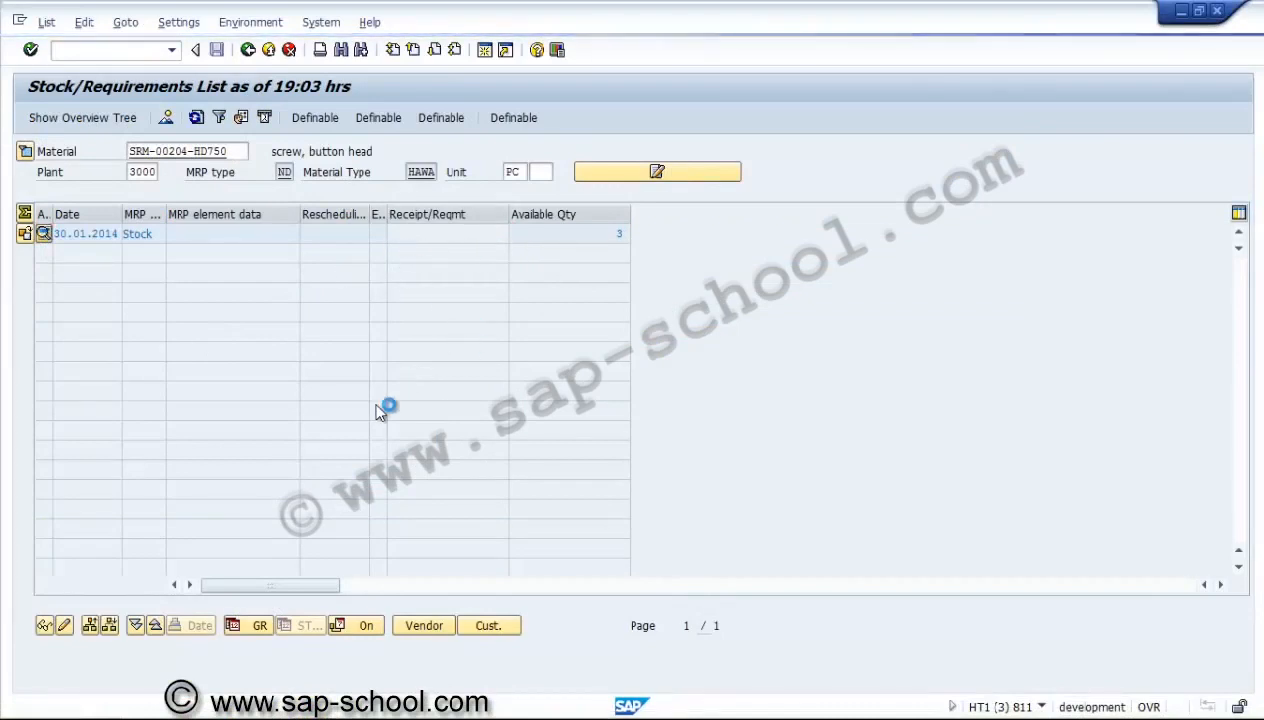
{"action": "mouse_move", "coordinate": [315, 706]}
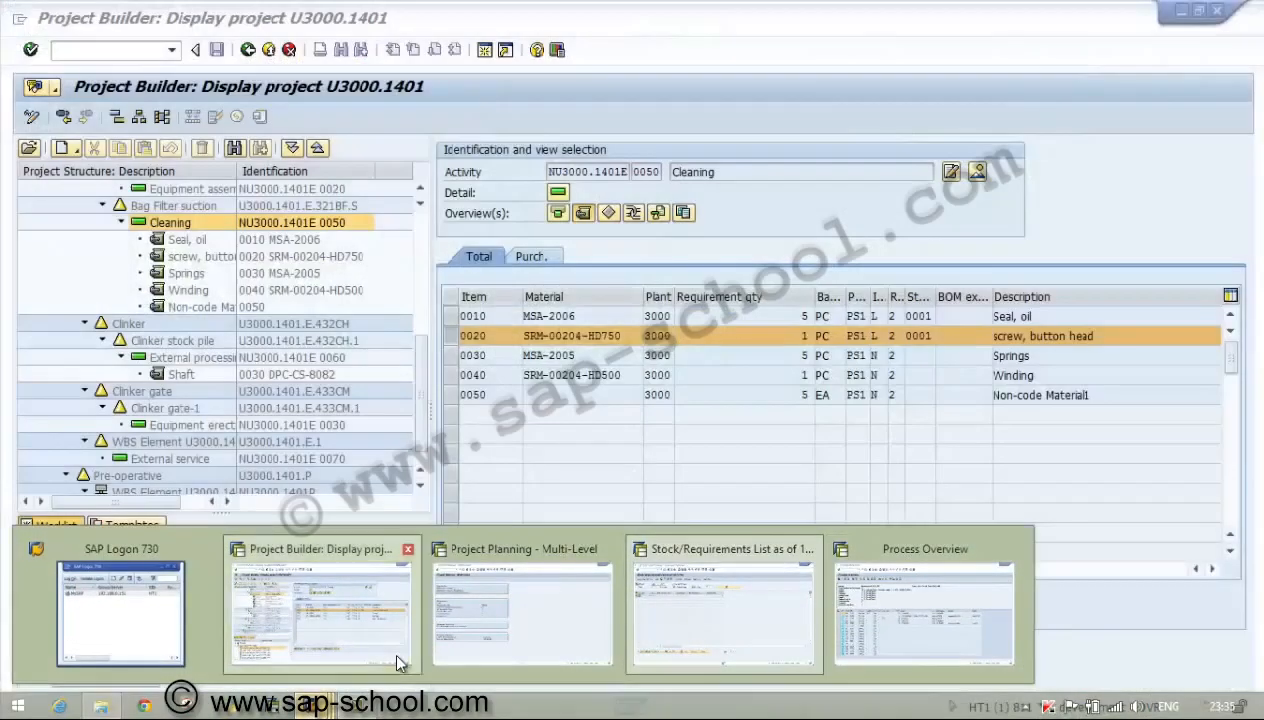
{"action": "left_click", "coordinate": [391, 647]}
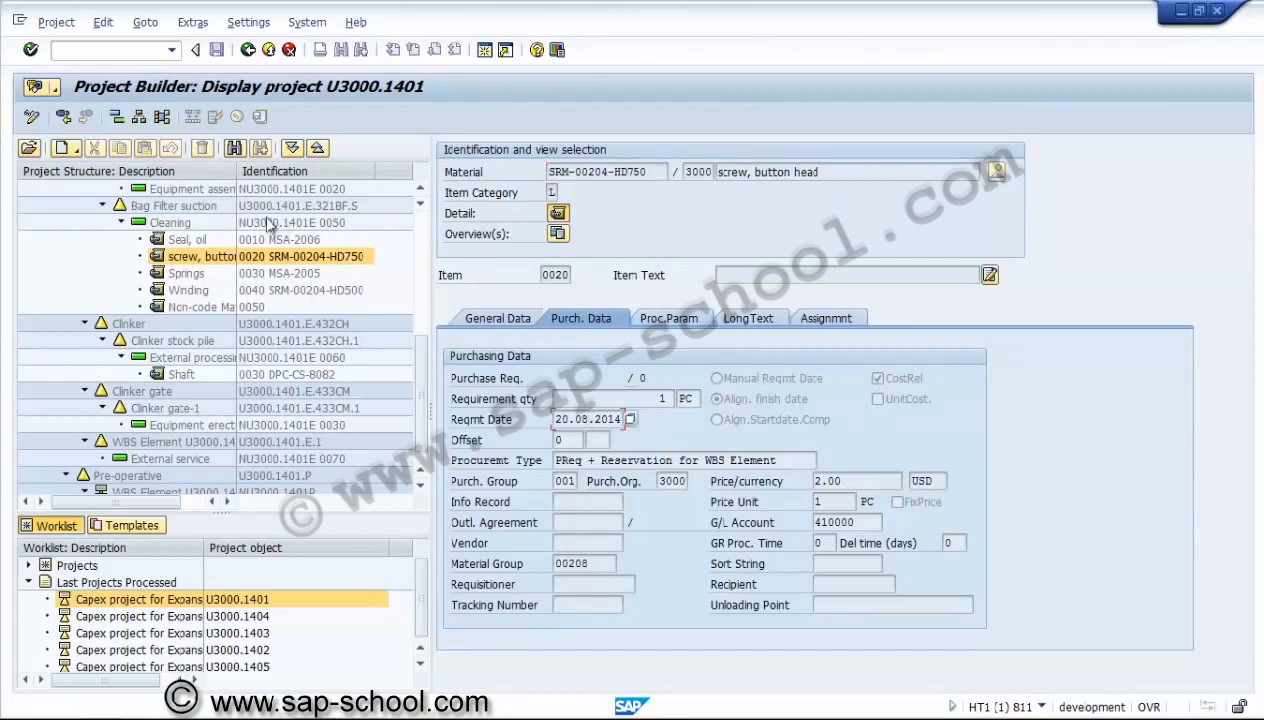
Switch project U3000.1401 to change mode, and review the screw material's stock statistics in the stock/requirements list before closing them.
{"action": "left_click", "coordinate": [30, 118]}
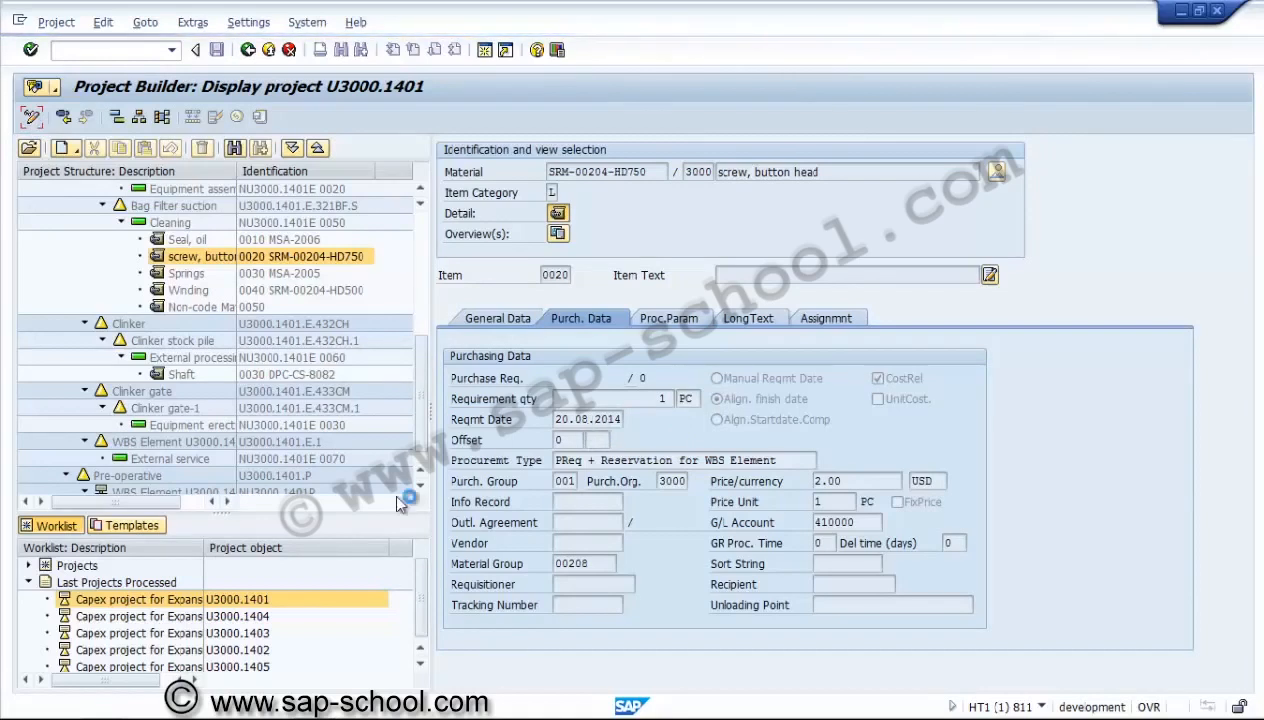
{"action": "mouse_move", "coordinate": [305, 706]}
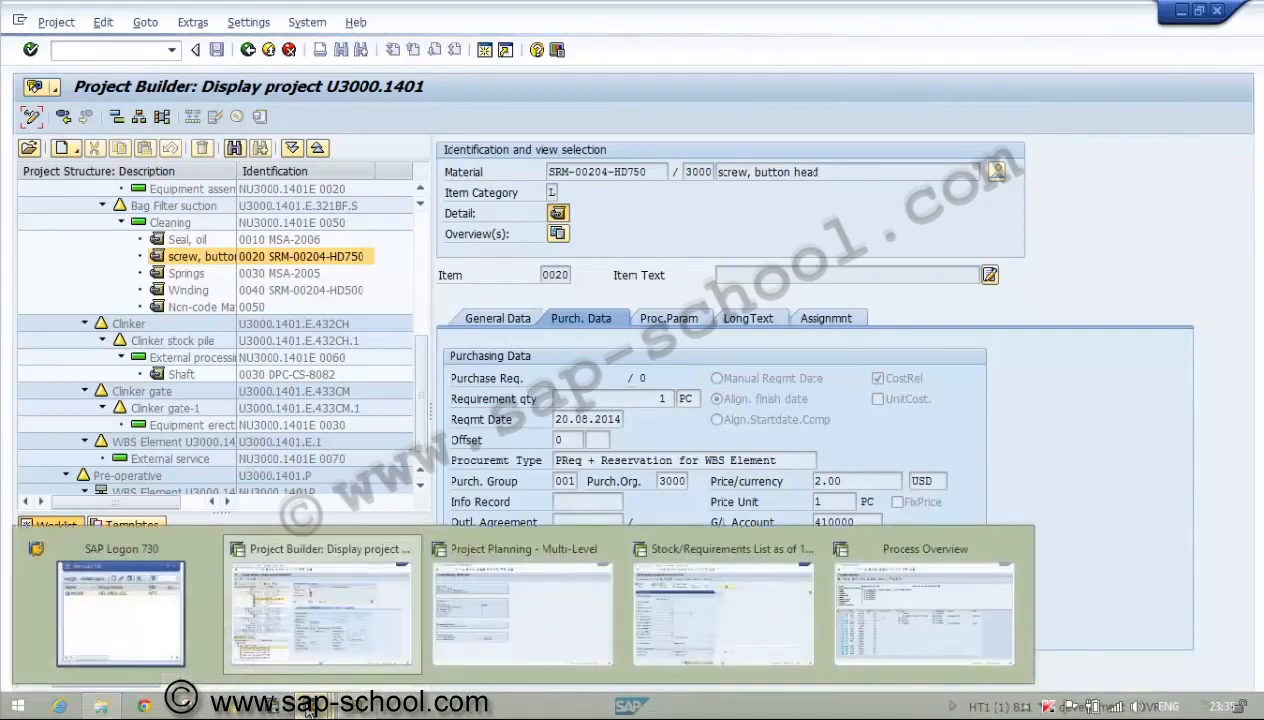
{"action": "left_click", "coordinate": [736, 621]}
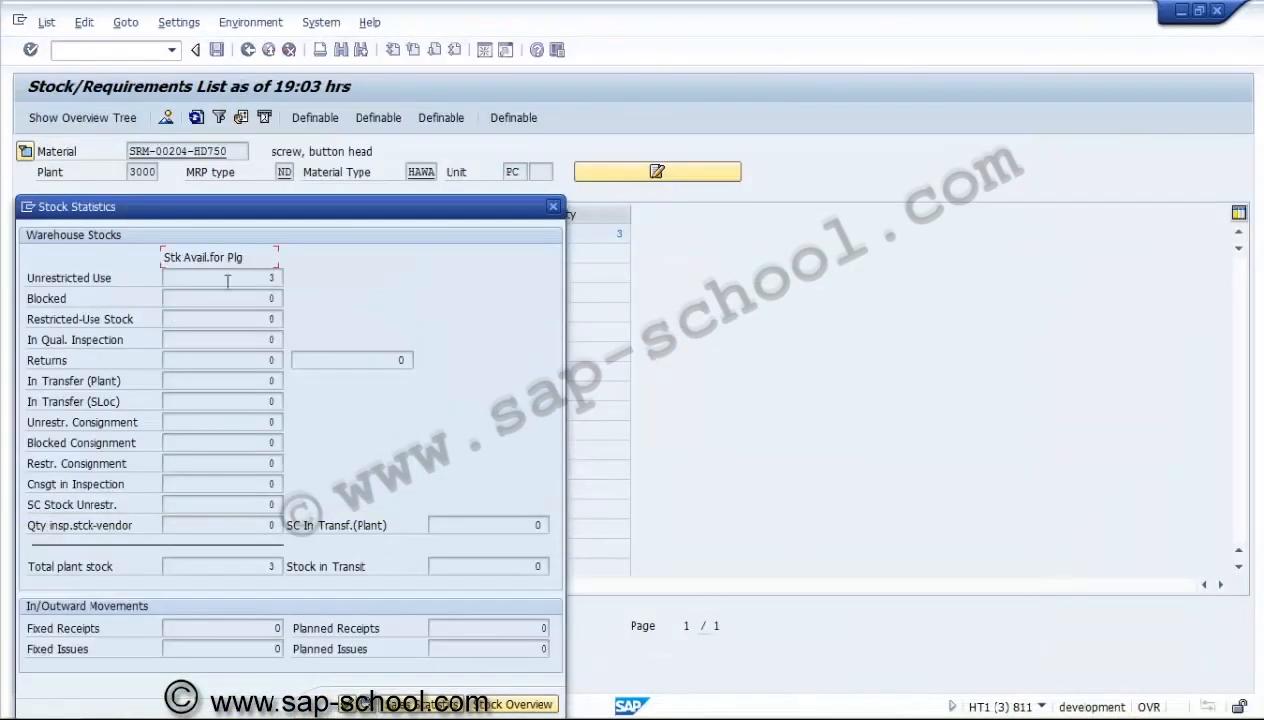
{"action": "left_click", "coordinate": [348, 710]}
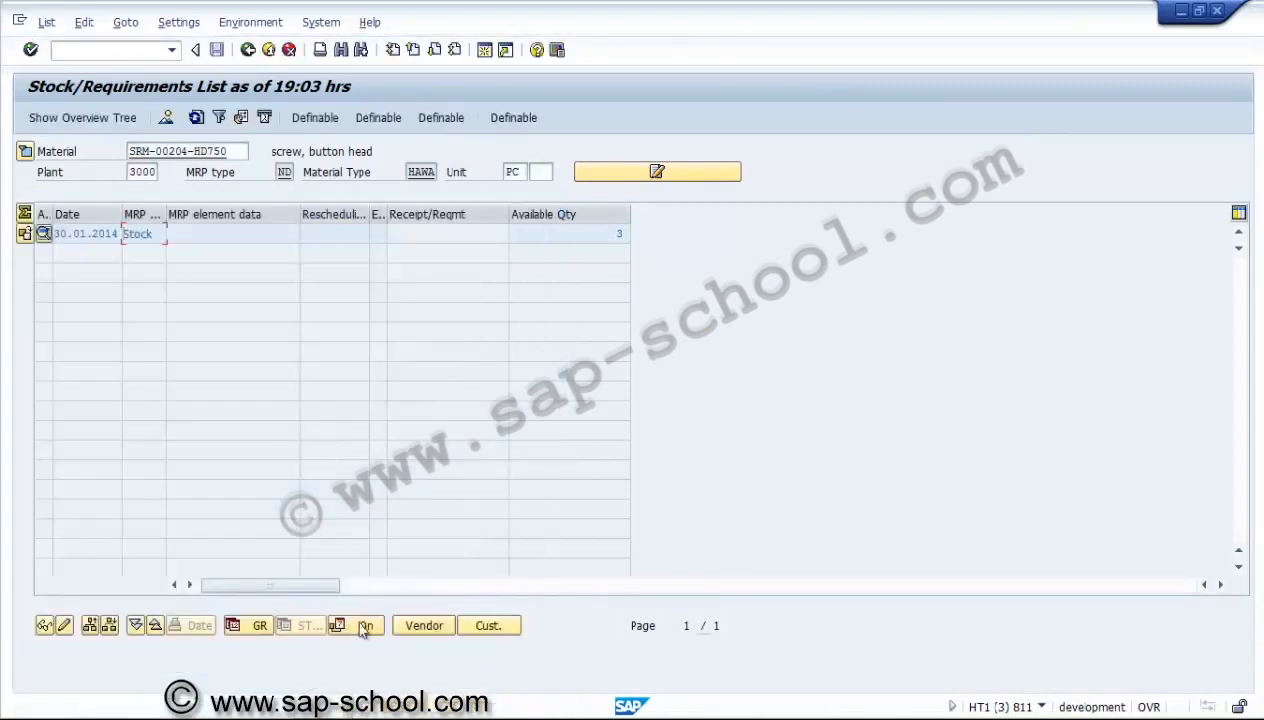
Set the requirement date of component 0020 screw, button head to 30.01.2014 in network NU3000.1401E.
{"action": "mouse_move", "coordinate": [330, 706]}
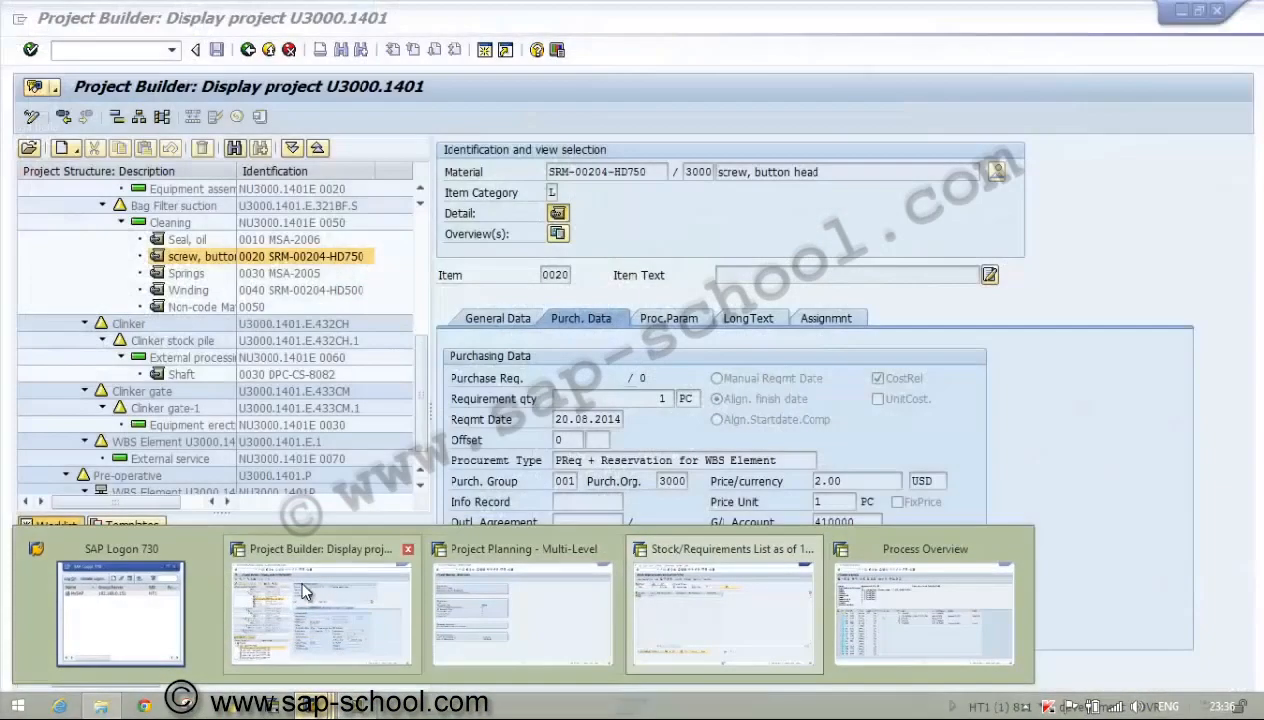
{"action": "left_click", "coordinate": [298, 576]}
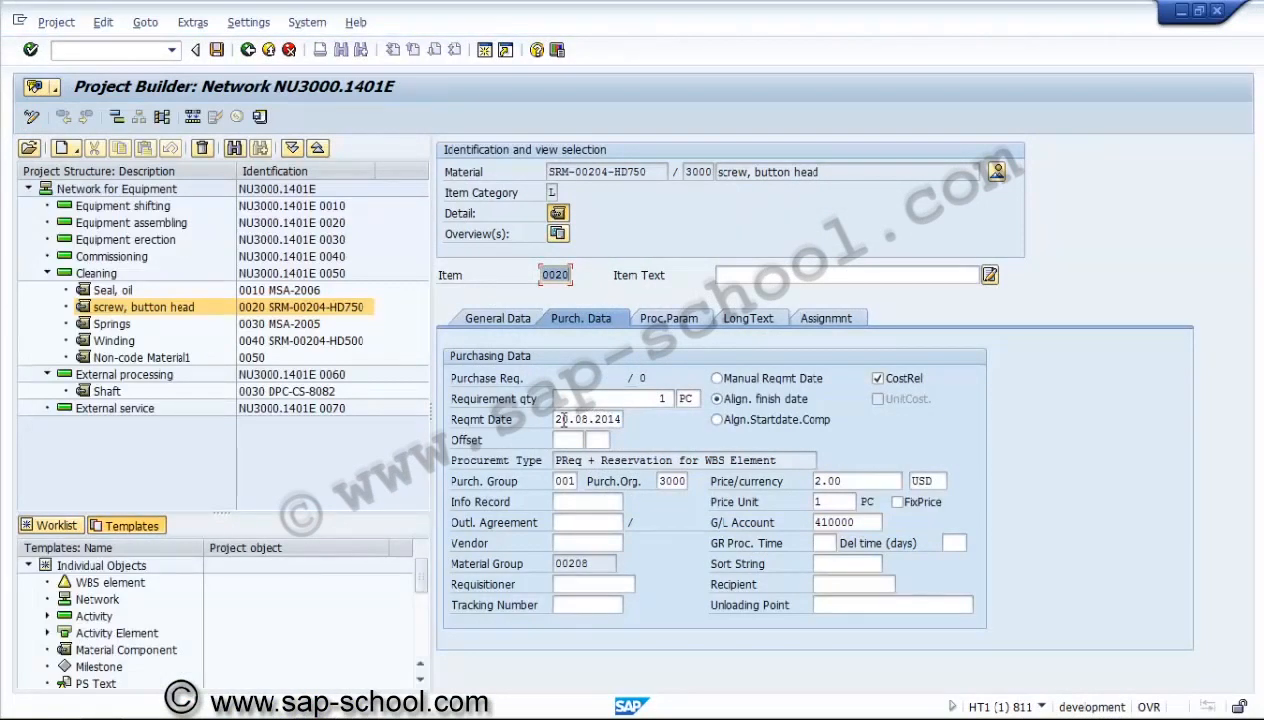
{"action": "left_click", "coordinate": [558, 420]}
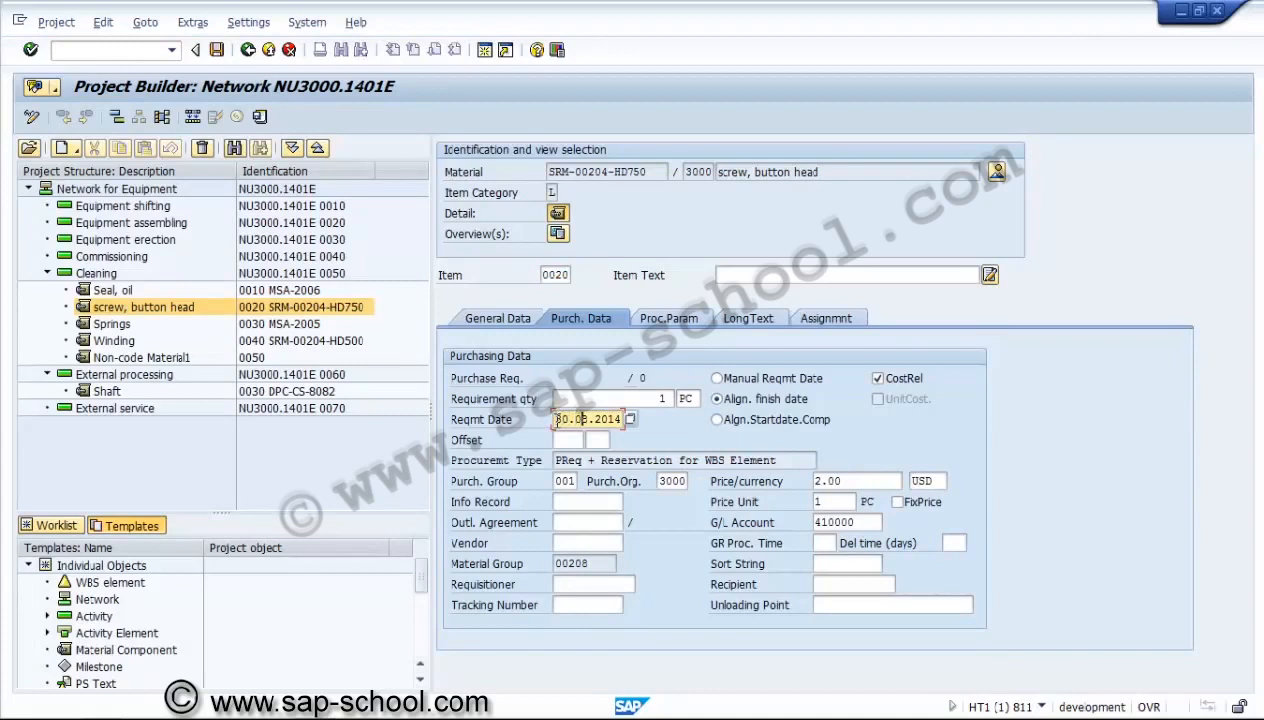
{"action": "key", "text": "Return"}
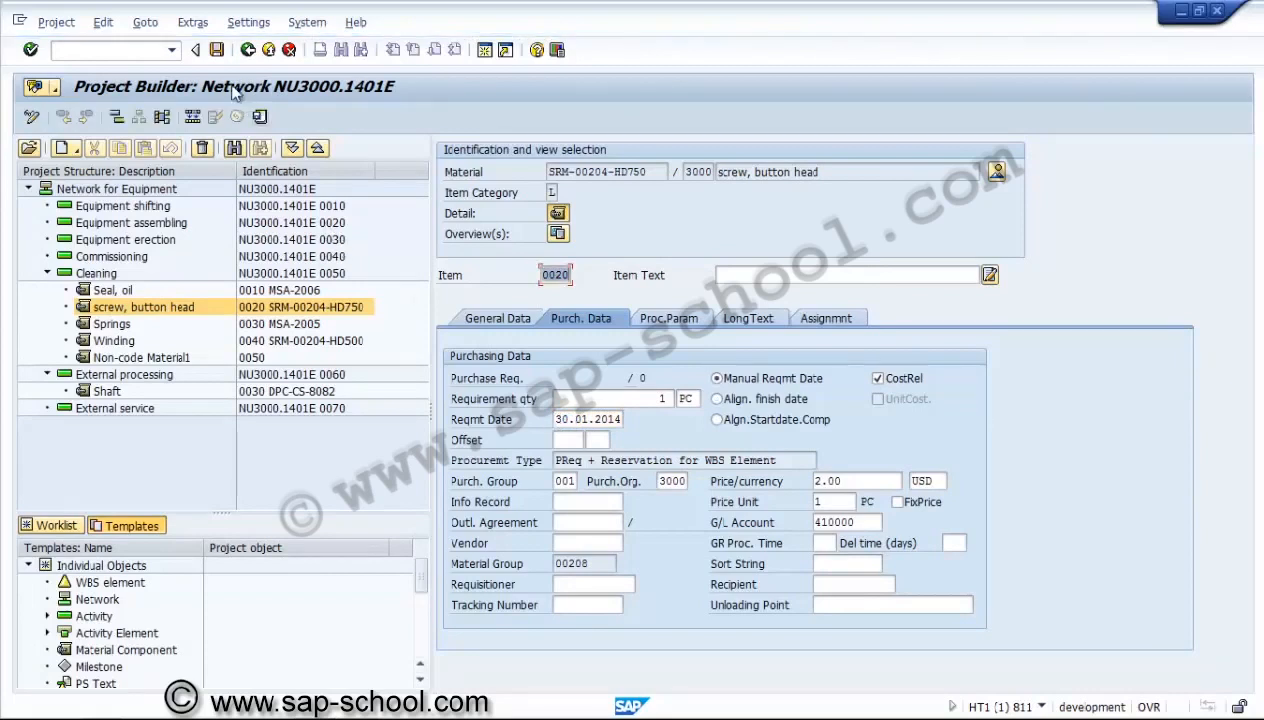
Determine the costs for the changed component, save the project, and switch it to display mode.
{"action": "left_click", "coordinate": [260, 117]}
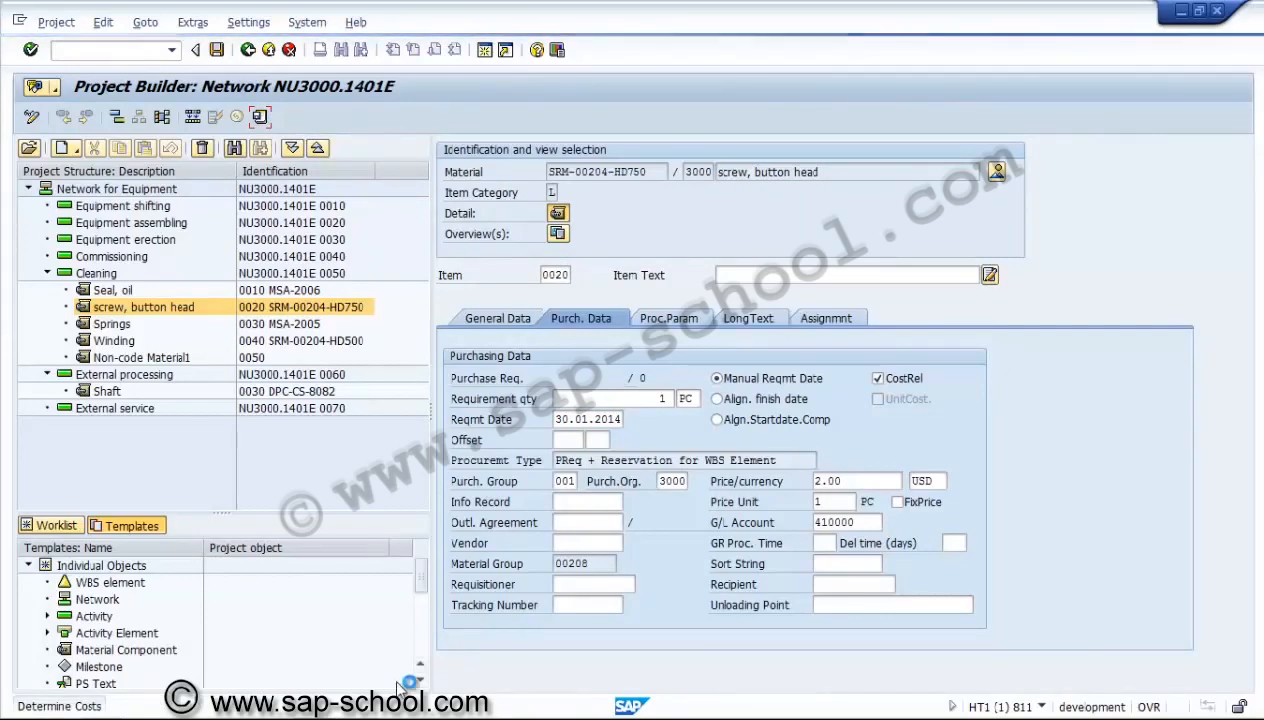
{"action": "mouse_move", "coordinate": [328, 713]}
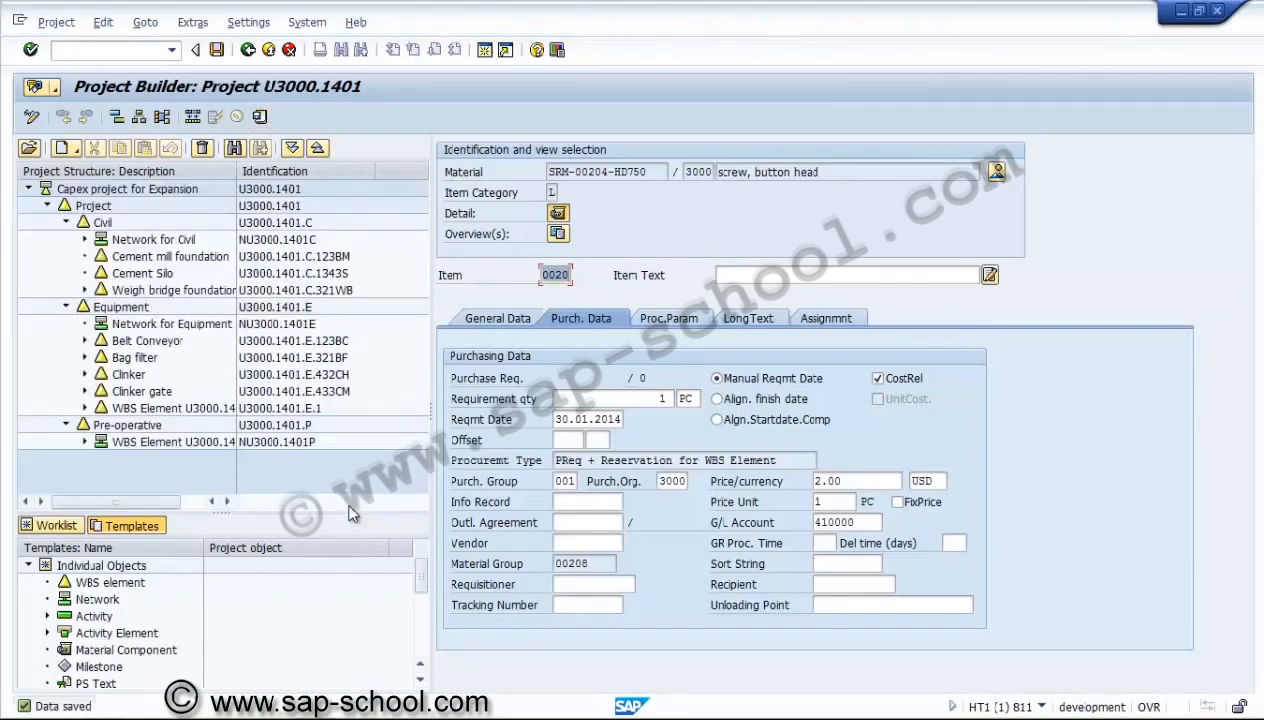
{"action": "left_click", "coordinate": [32, 117]}
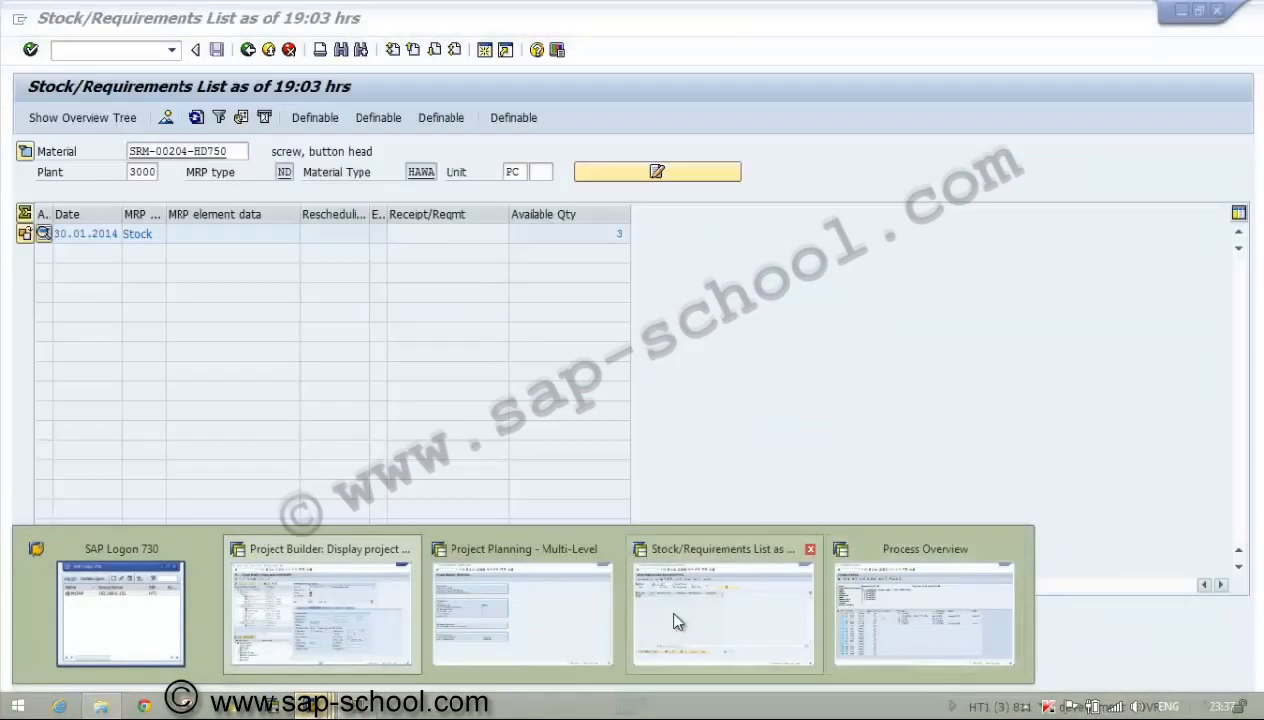
Refresh the stock/requirements list of SRM-00204-HD750, and return to its initial screen.
{"action": "left_click", "coordinate": [672, 615]}
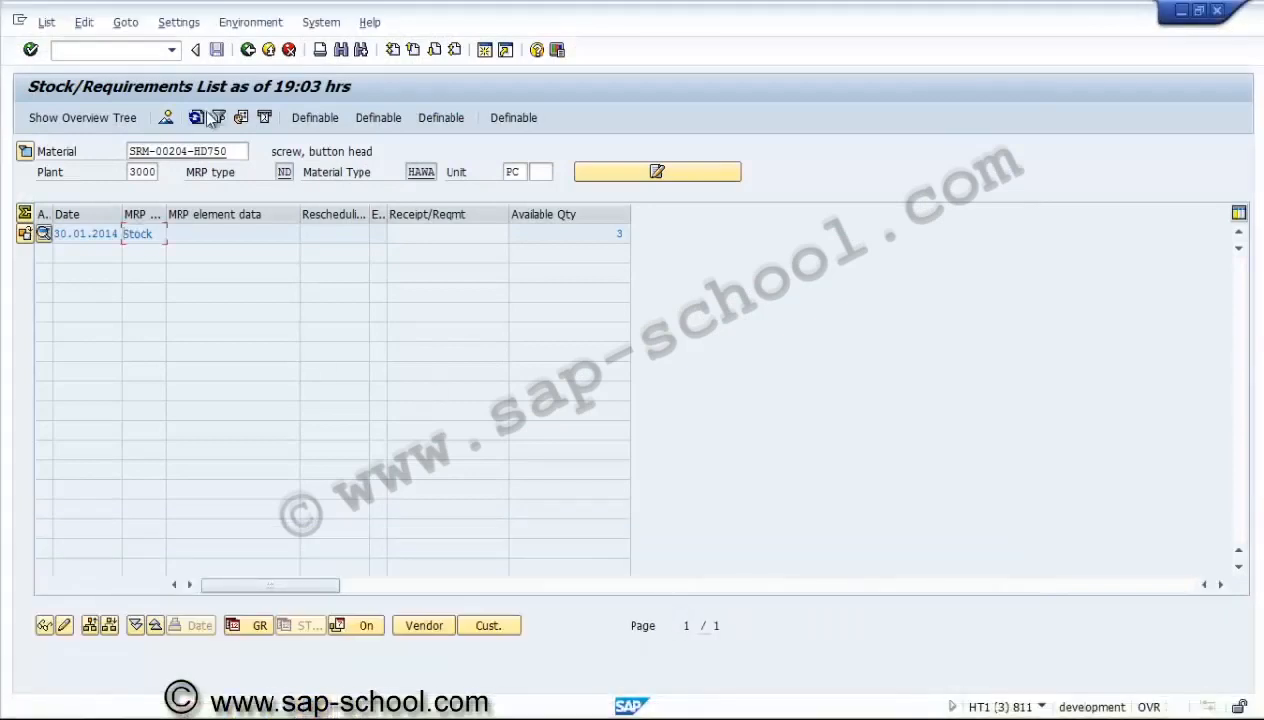
{"action": "left_click", "coordinate": [197, 118]}
{"action": "left_click", "coordinate": [197, 118]}
{"action": "left_click", "coordinate": [247, 50]}
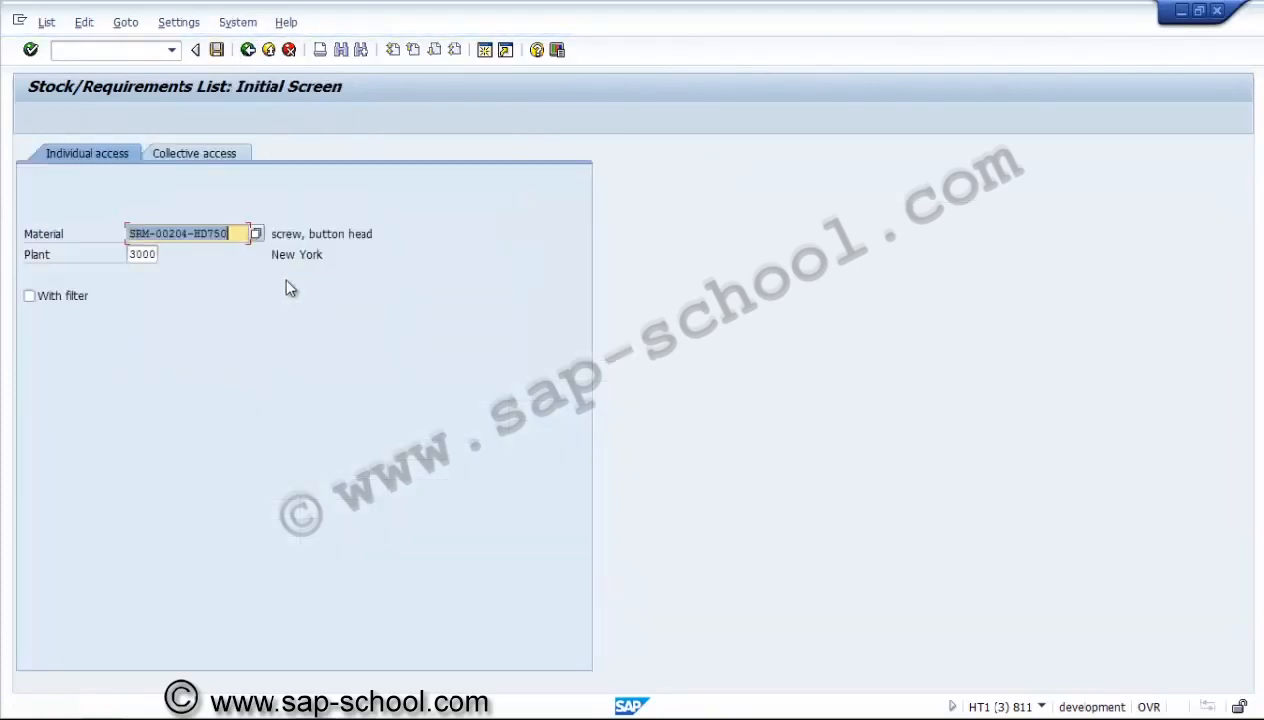
Display the stock/requirements list of SRM-00204-HD750 in plant 3000, refresh it repeatedly, and widen the MRP element column.
{"action": "left_click", "coordinate": [31, 49]}
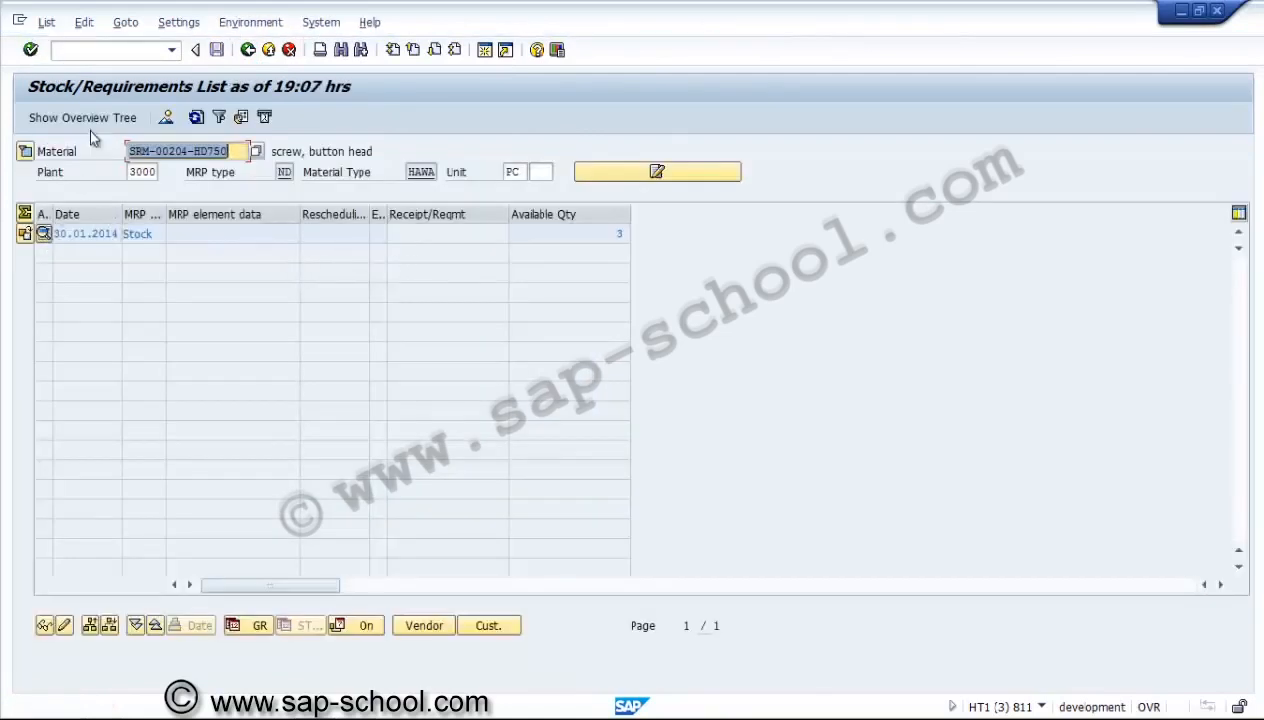
{"action": "left_click", "coordinate": [197, 119]}
{"action": "left_click", "coordinate": [197, 118]}
{"action": "left_click", "coordinate": [197, 118]}
{"action": "left_click", "coordinate": [197, 118]}
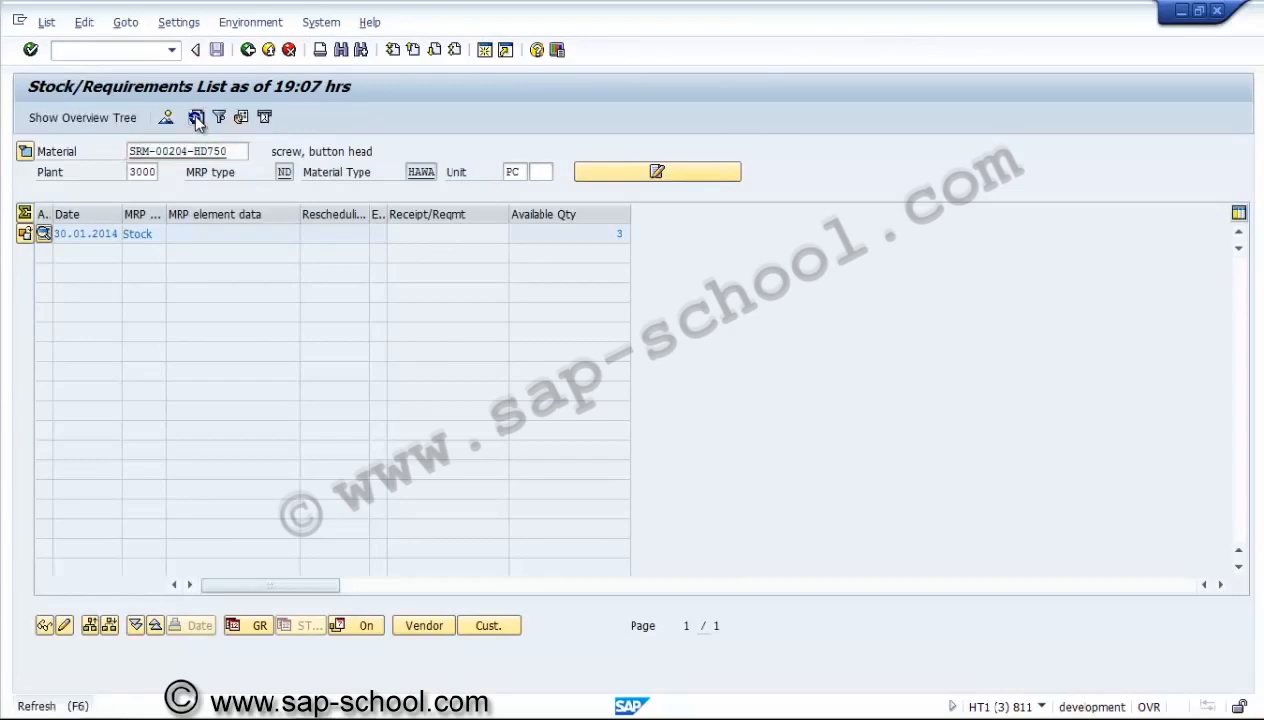
{"action": "left_click", "coordinate": [197, 118]}
{"action": "left_click", "coordinate": [197, 119]}
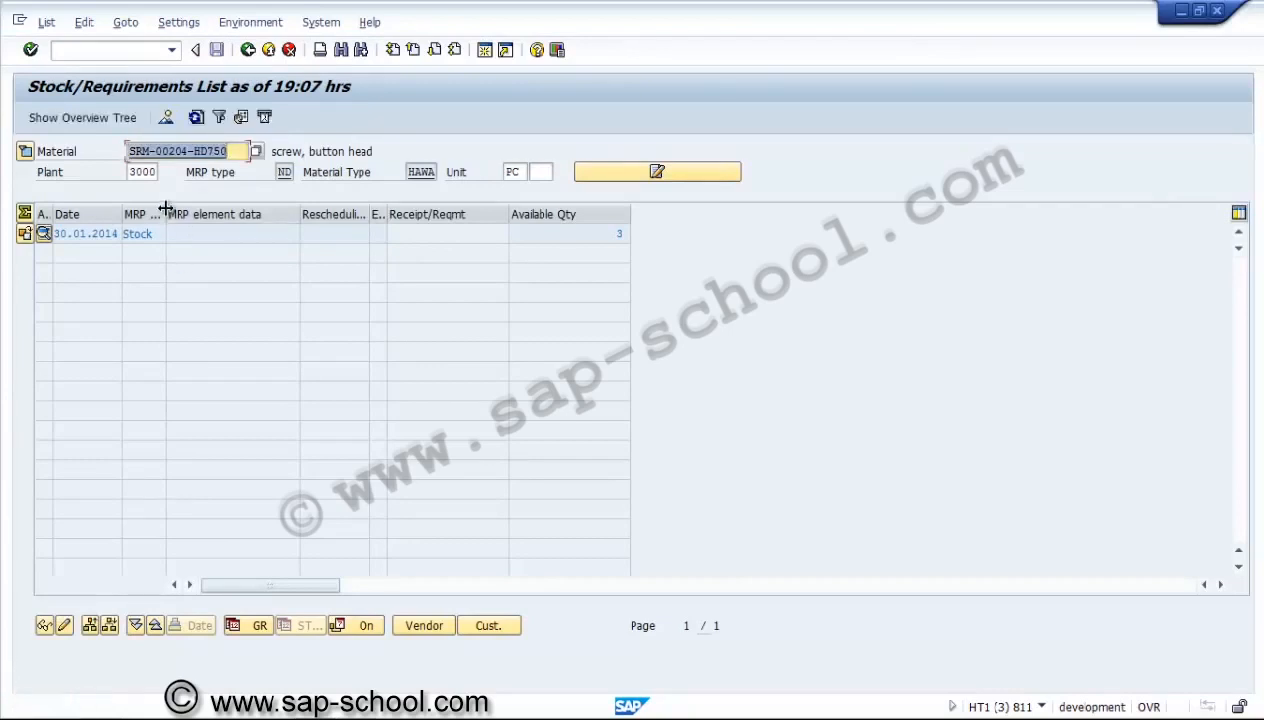
{"action": "left_click_drag", "start_coordinate": [166, 207], "coordinate": [226, 234]}
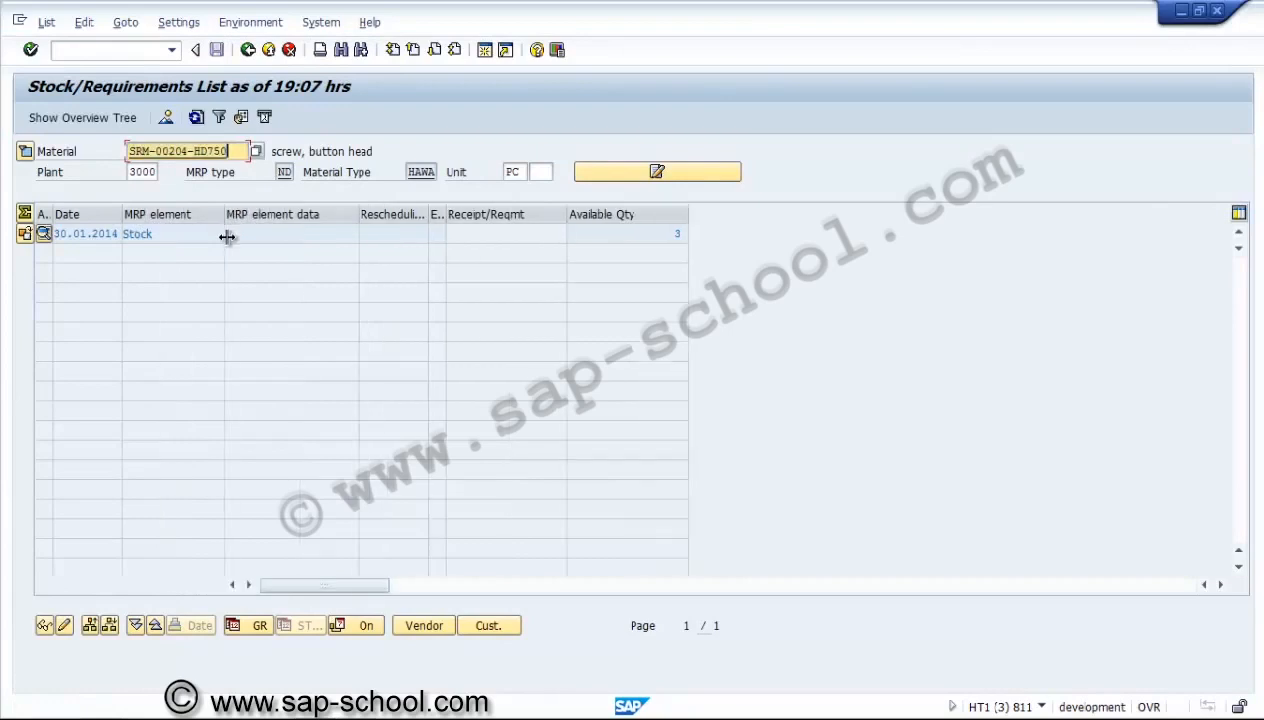
{"action": "left_click", "coordinate": [270, 232]}
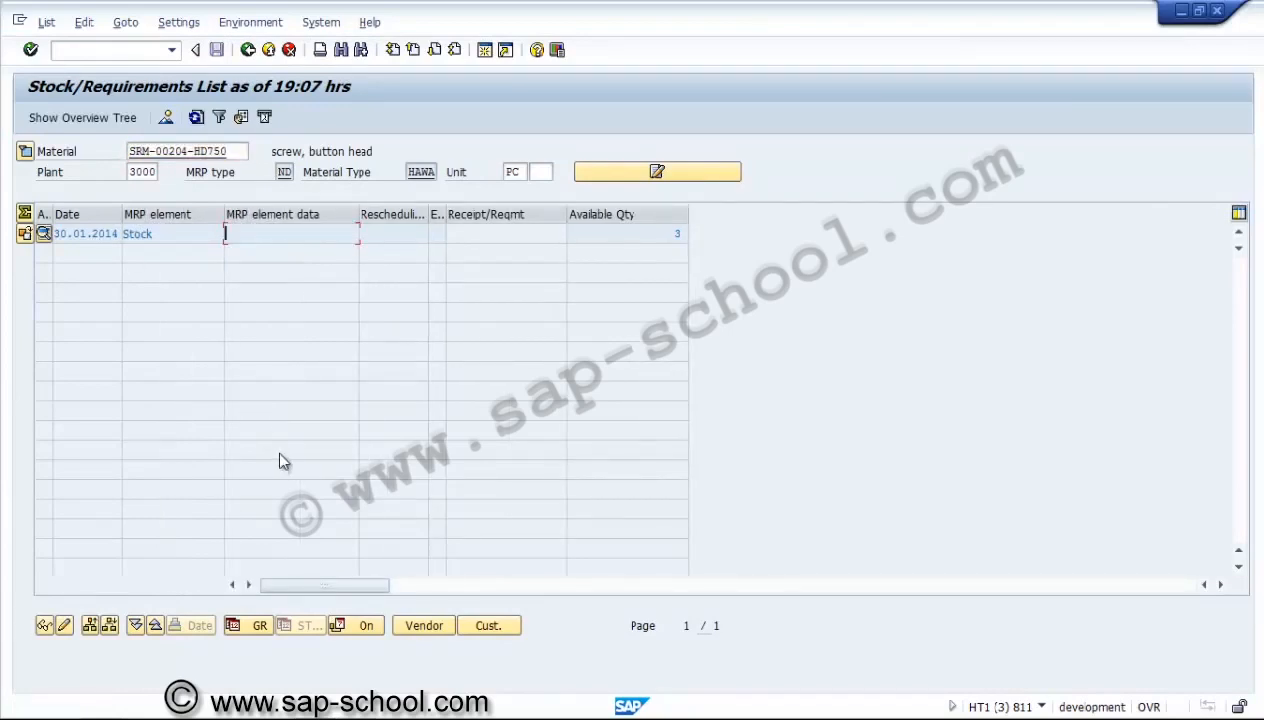
Show the general data of component 0020 in the Project Builder, and open transaction MM03 in a new session.
{"action": "key", "text": "alt+Tab"}
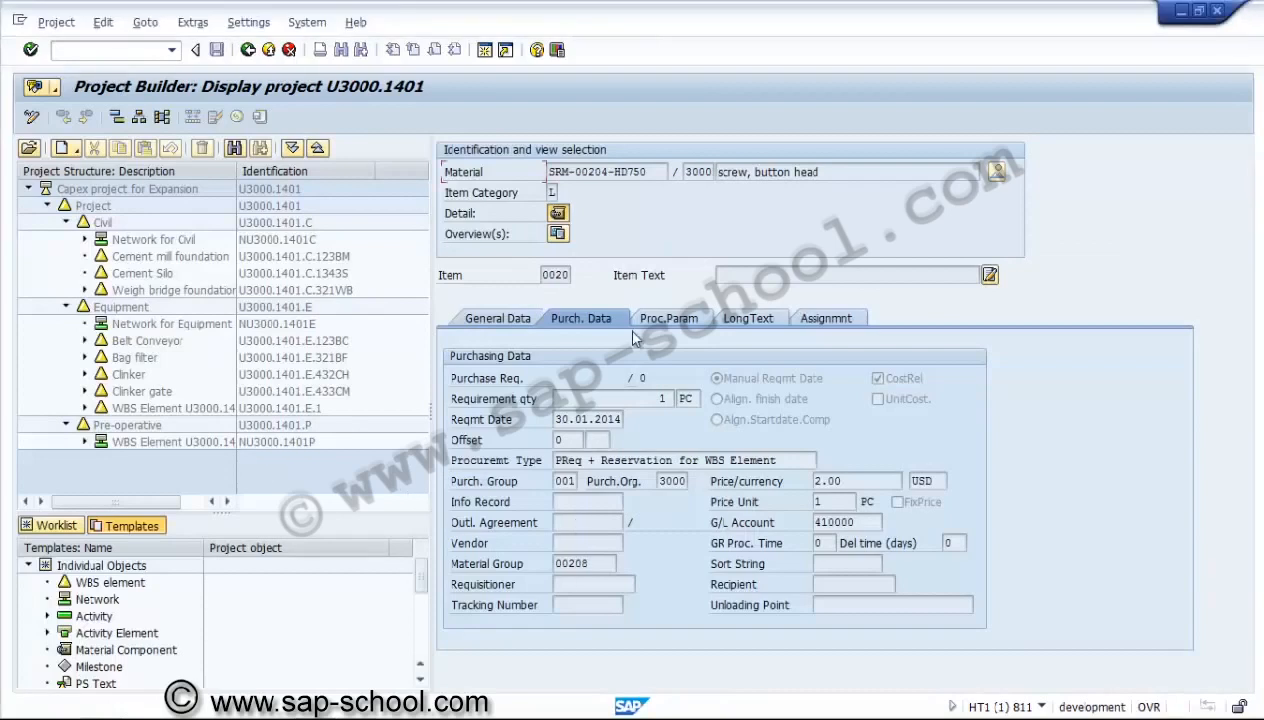
{"action": "left_click", "coordinate": [530, 318]}
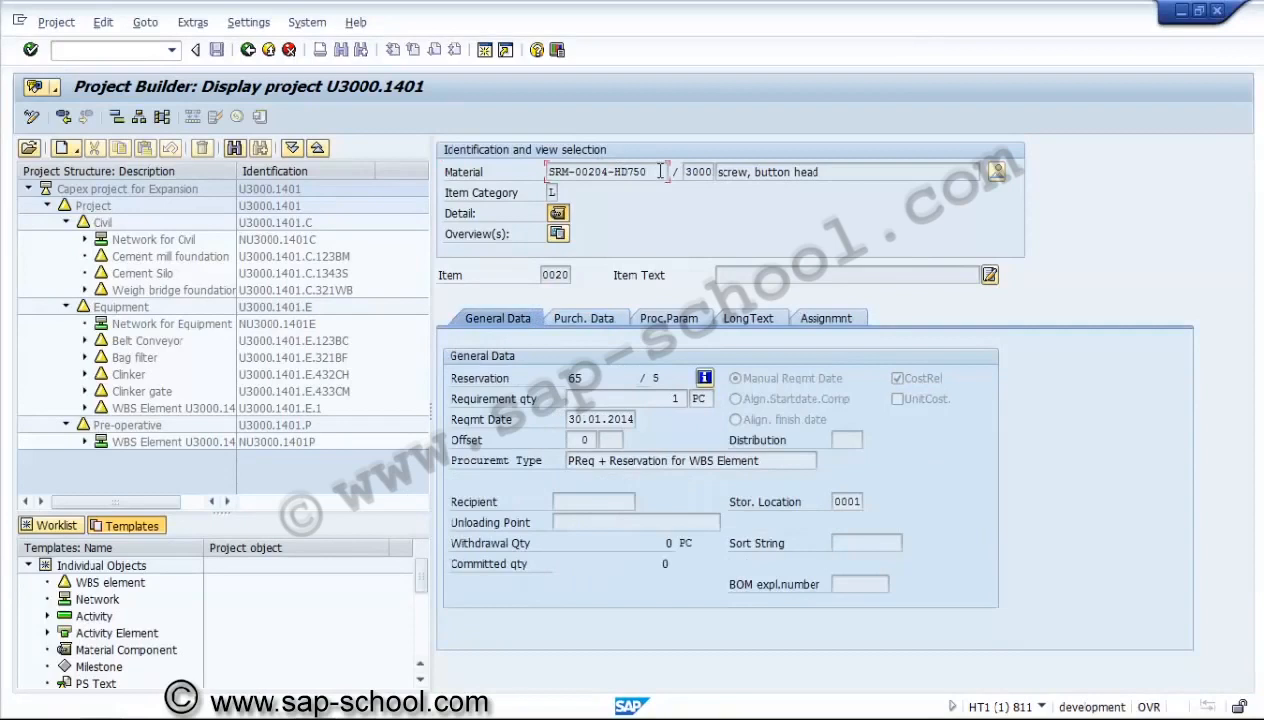
{"action": "left_click_drag", "start_coordinate": [660, 171], "coordinate": [502, 150]}
{"action": "left_click", "coordinate": [142, 49]}
{"action": "type", "text": "/omm03"}
{"action": "key", "text": "Return"}
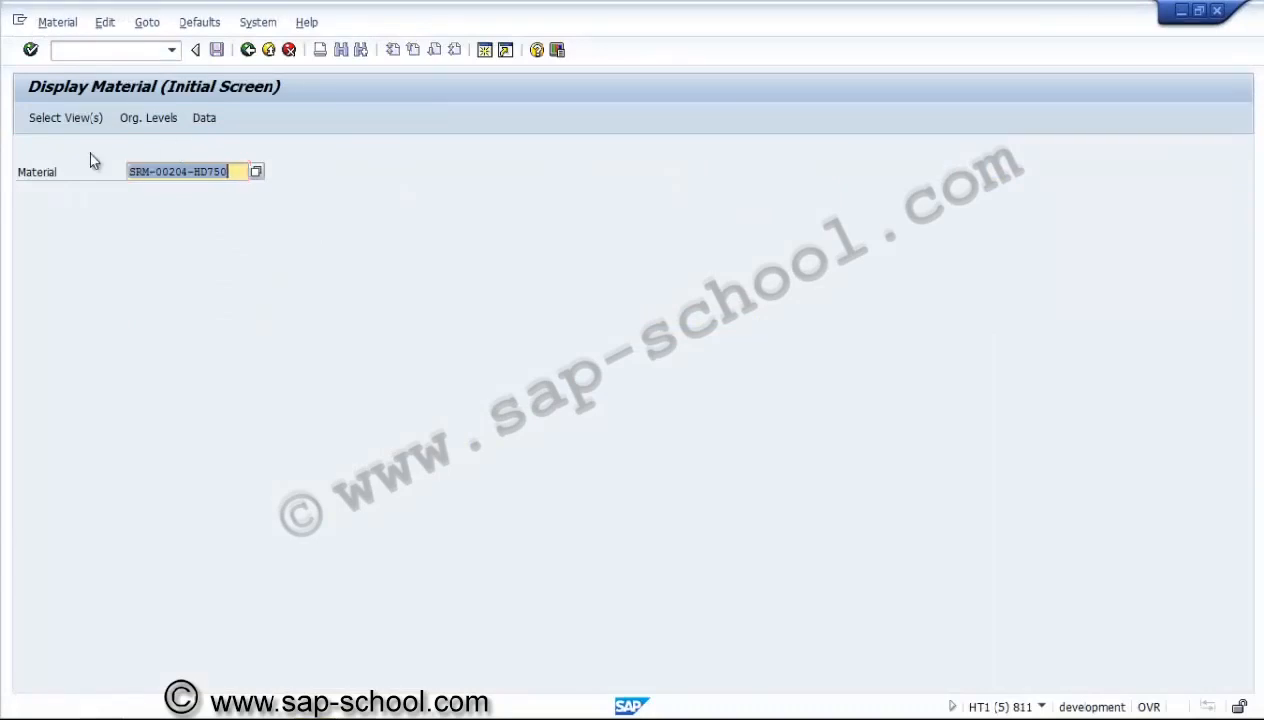
Display material SRM-00204-HD750 with views MRP 1 to MRP 4 instead of Accounting 1, for plant 3000 and storage location 0001.
{"action": "key", "text": "Return"}
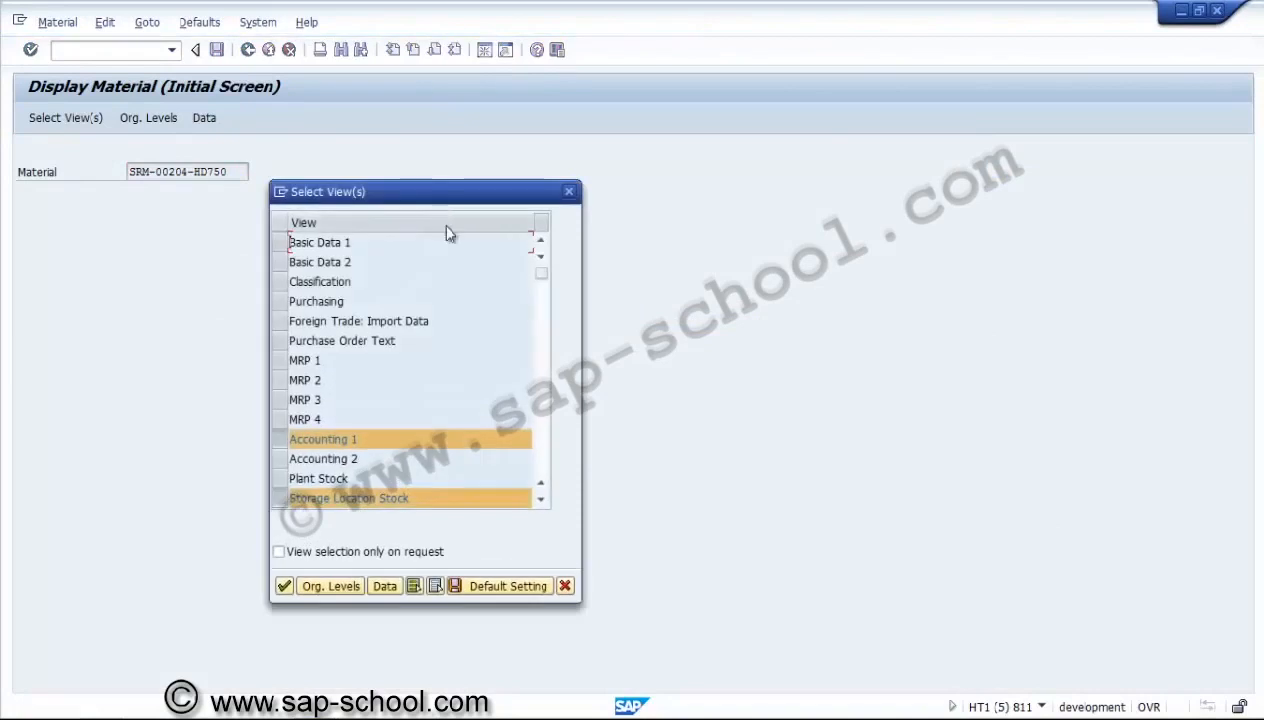
{"action": "left_click", "coordinate": [278, 439]}
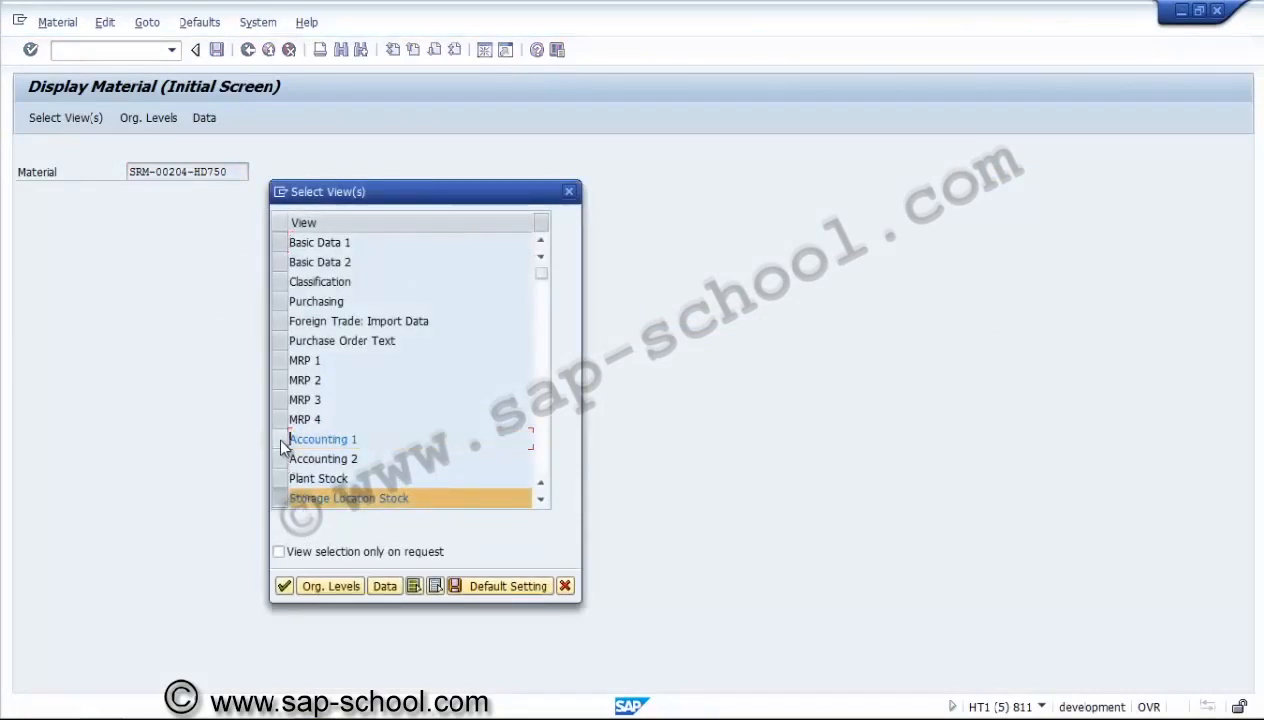
{"action": "left_click", "coordinate": [279, 361]}
{"action": "left_click", "coordinate": [277, 380]}
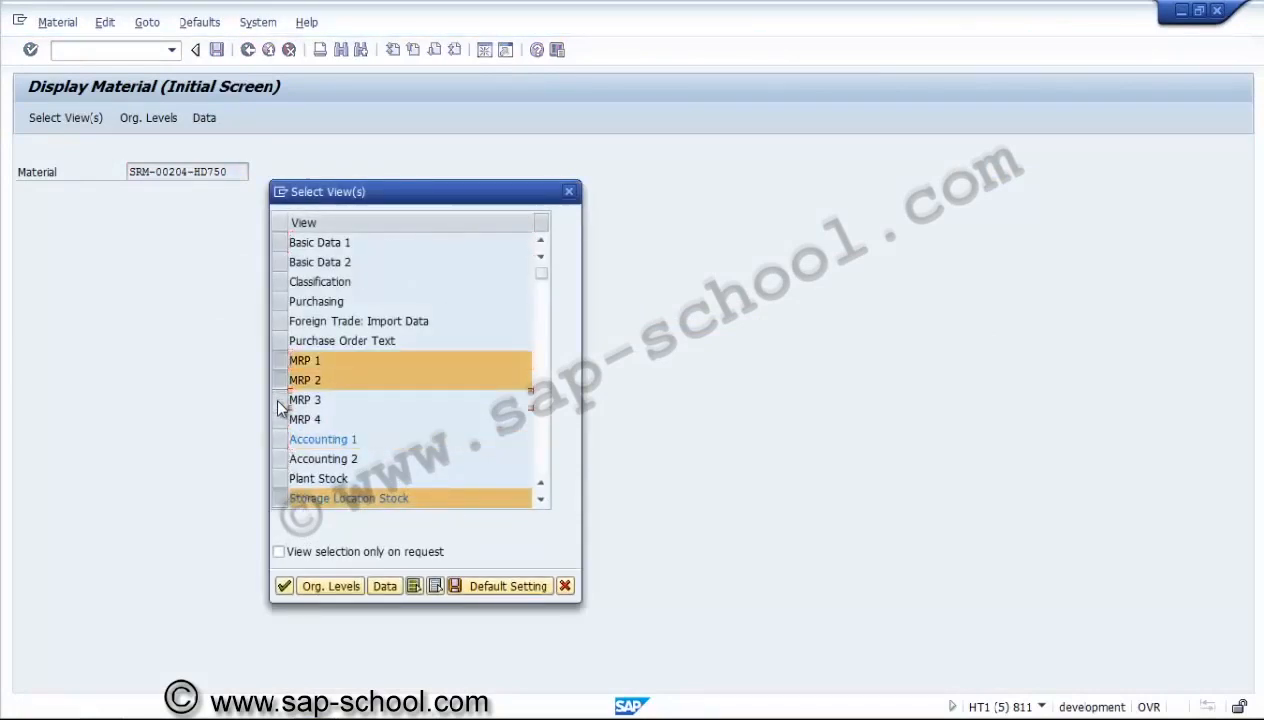
{"action": "left_click", "coordinate": [275, 399]}
{"action": "left_click", "coordinate": [275, 419]}
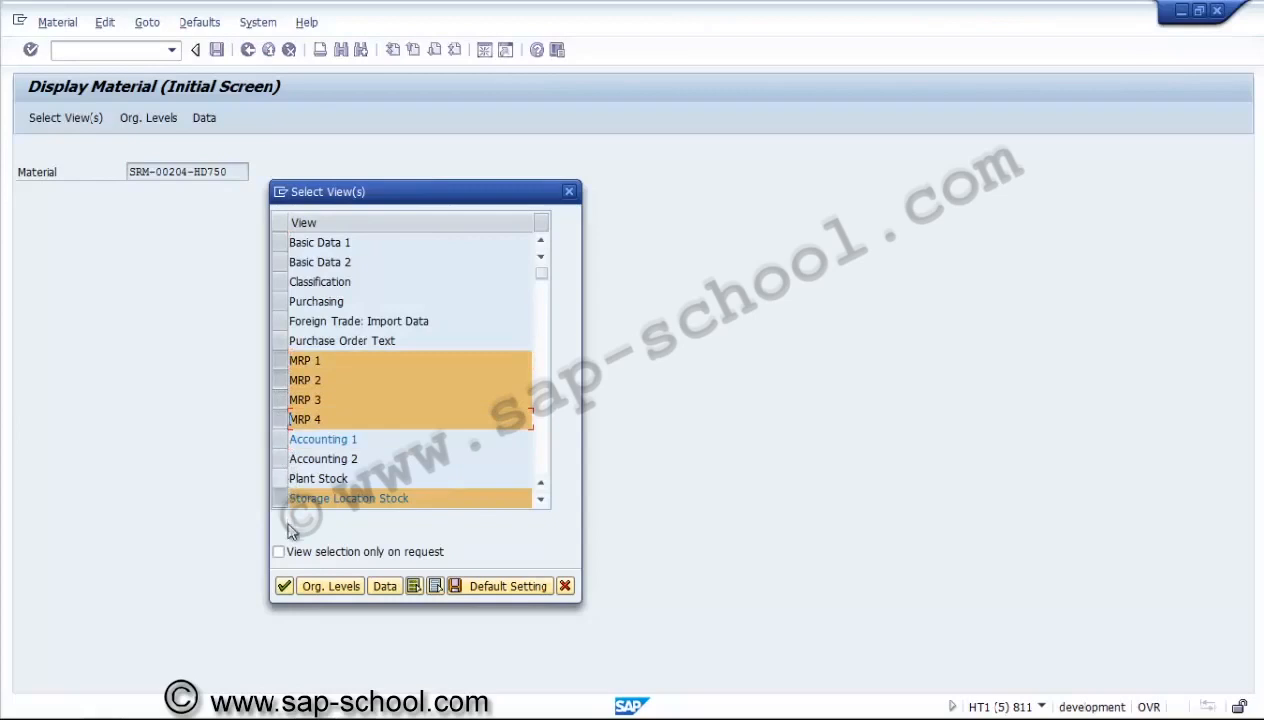
{"action": "left_click", "coordinate": [284, 586]}
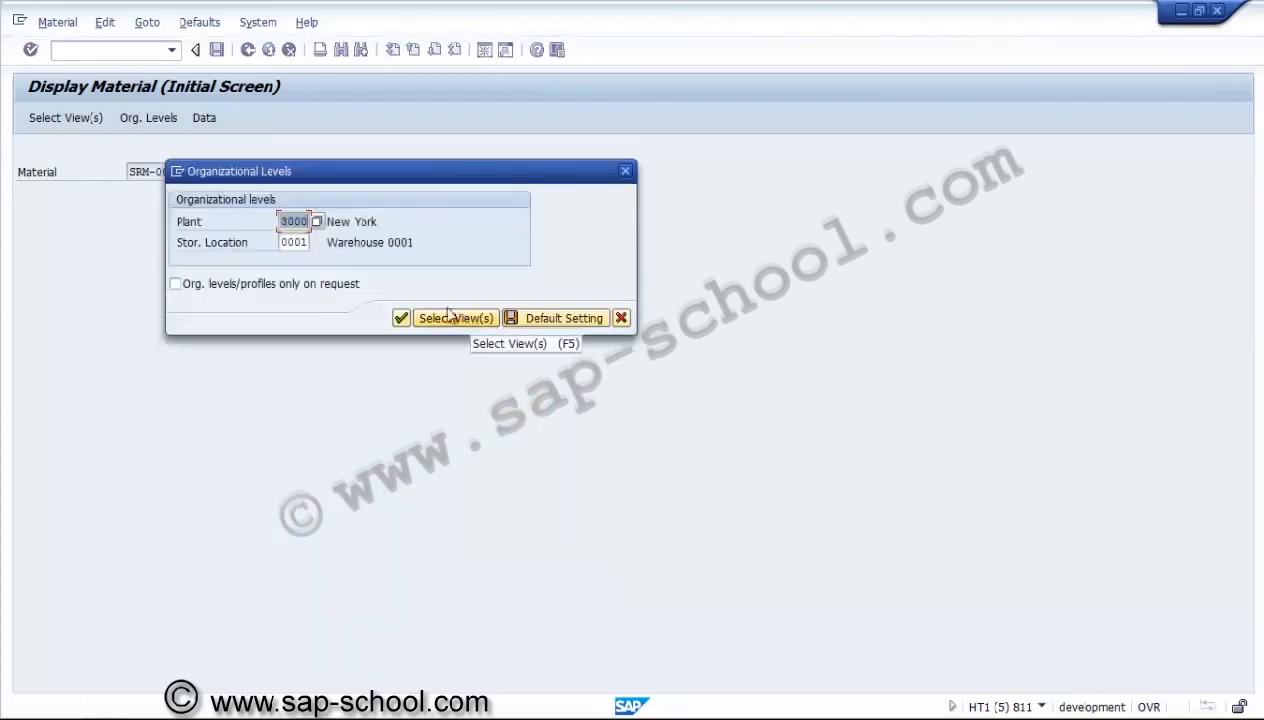
{"action": "left_click", "coordinate": [399, 320]}
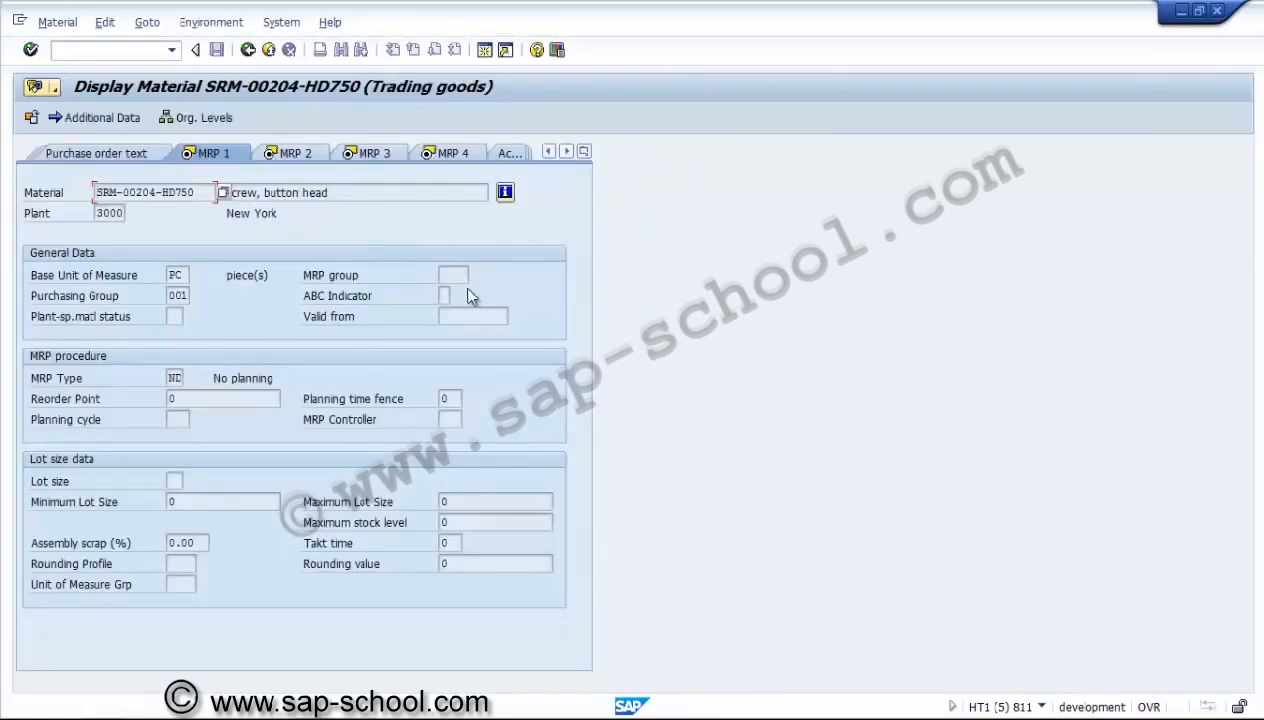
Examine the MRP type of the screw material and its possible values, including PD and ND, and close the value list.
{"action": "left_click", "coordinate": [459, 274]}
{"action": "left_click", "coordinate": [175, 377]}
{"action": "left_click", "coordinate": [191, 379]}
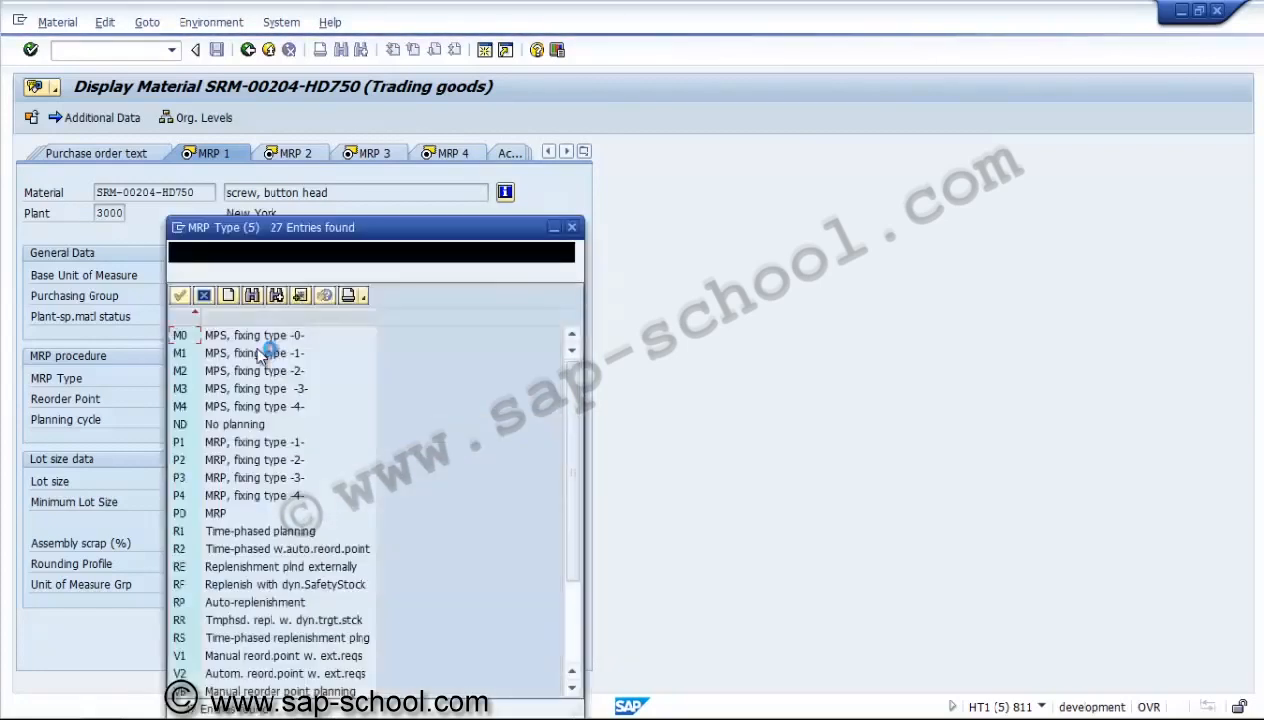
{"action": "left_click", "coordinate": [227, 513]}
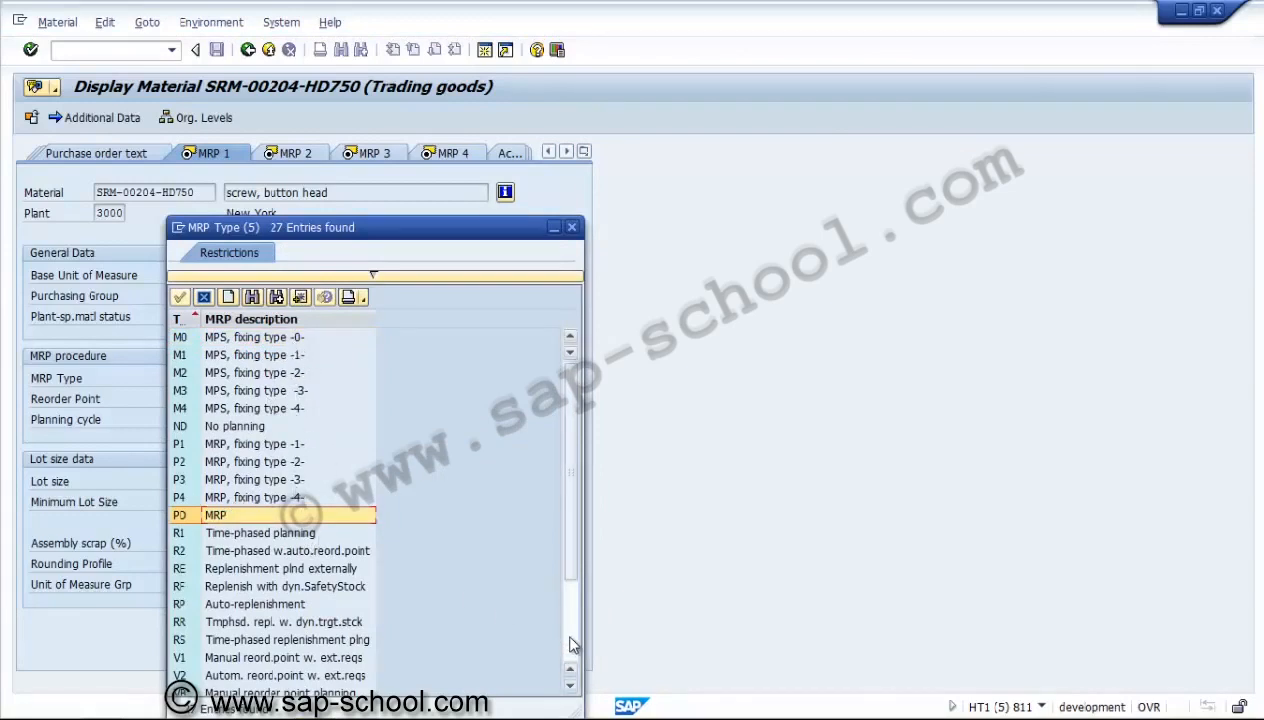
{"action": "left_click", "coordinate": [266, 427]}
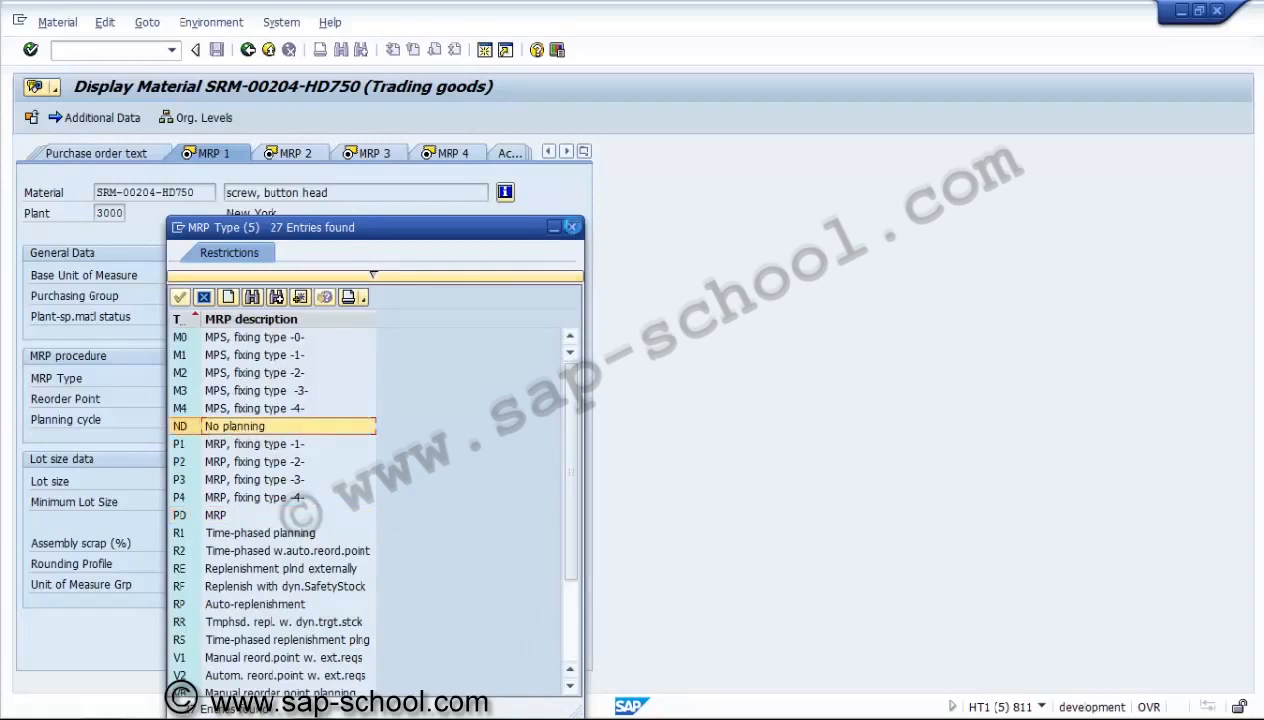
{"action": "left_click", "coordinate": [570, 227]}
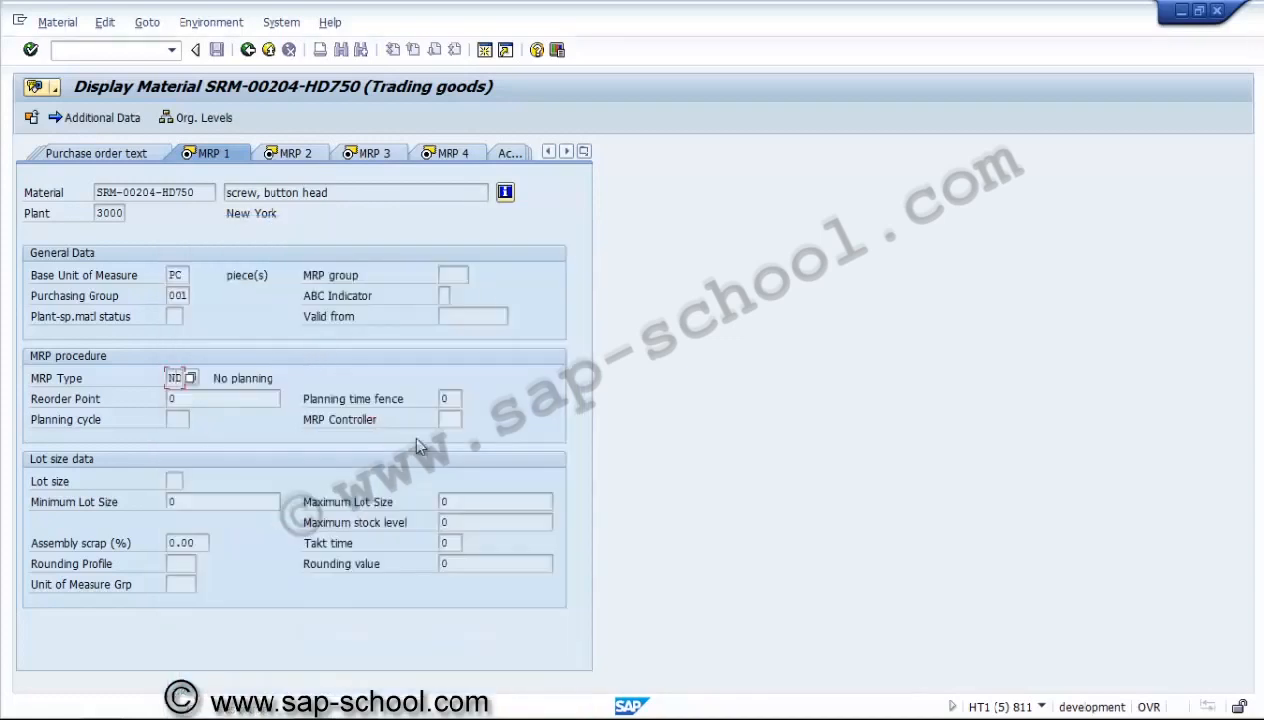
Switch project U3000.1401 to change mode, set the requirement date of component 0020 screw, button head to 30.03.2014, and save.
{"action": "mouse_move", "coordinate": [298, 708]}
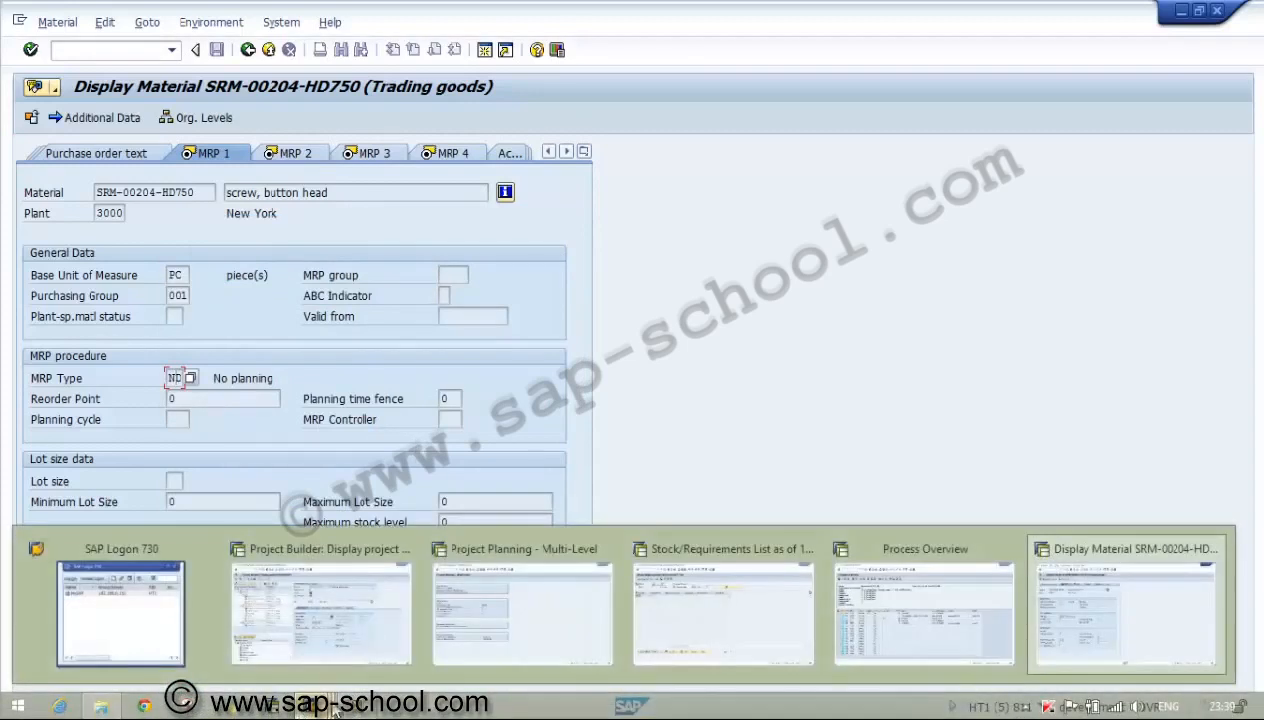
{"action": "mouse_move", "coordinate": [697, 627]}
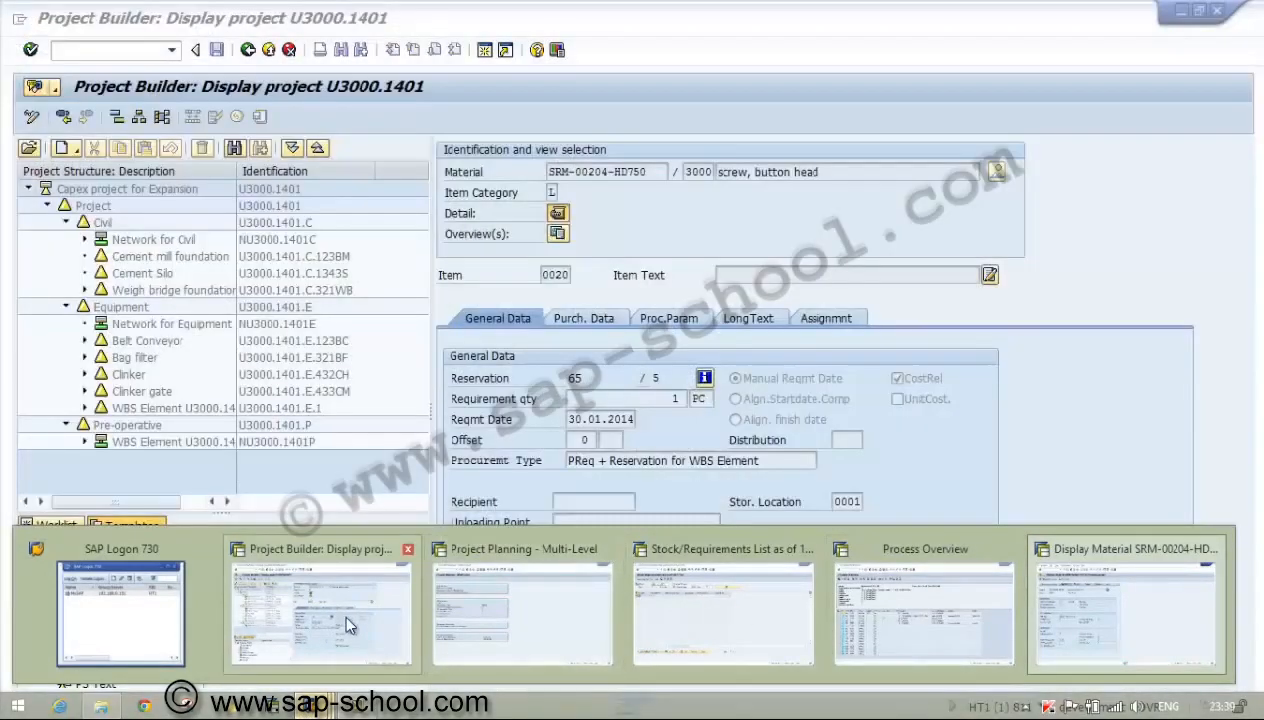
{"action": "left_click", "coordinate": [349, 625]}
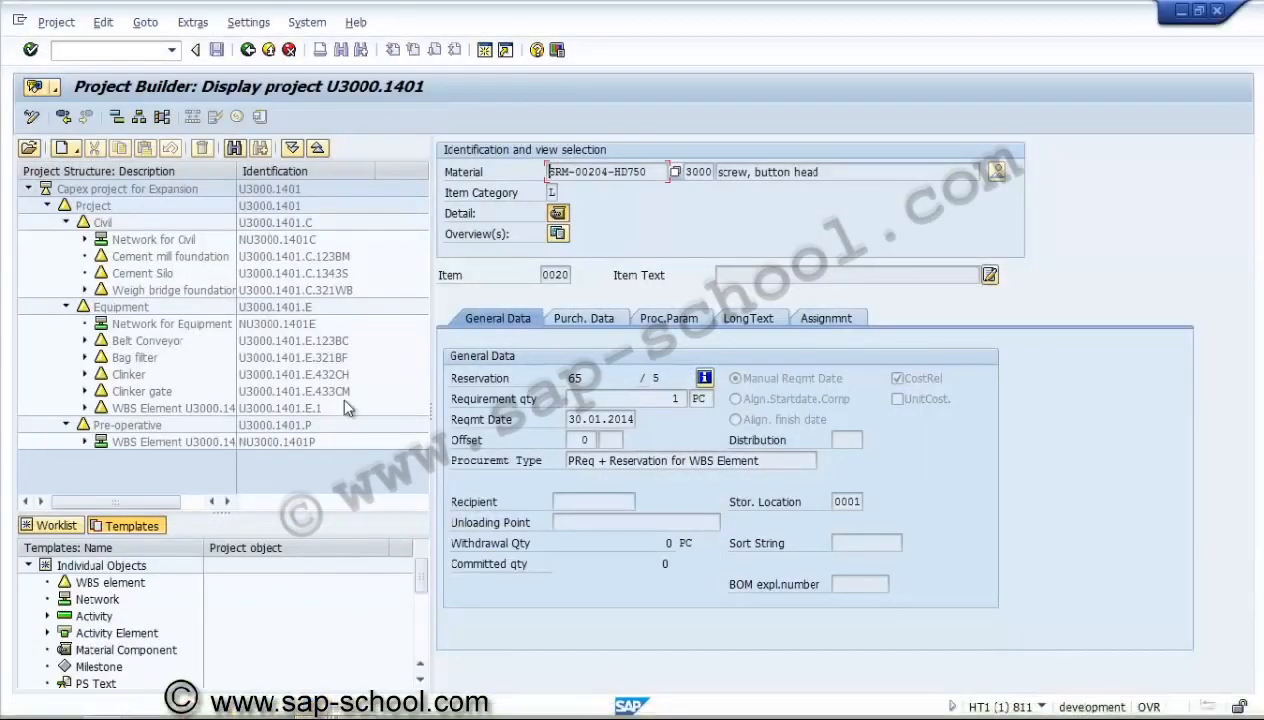
{"action": "left_click", "coordinate": [33, 118]}
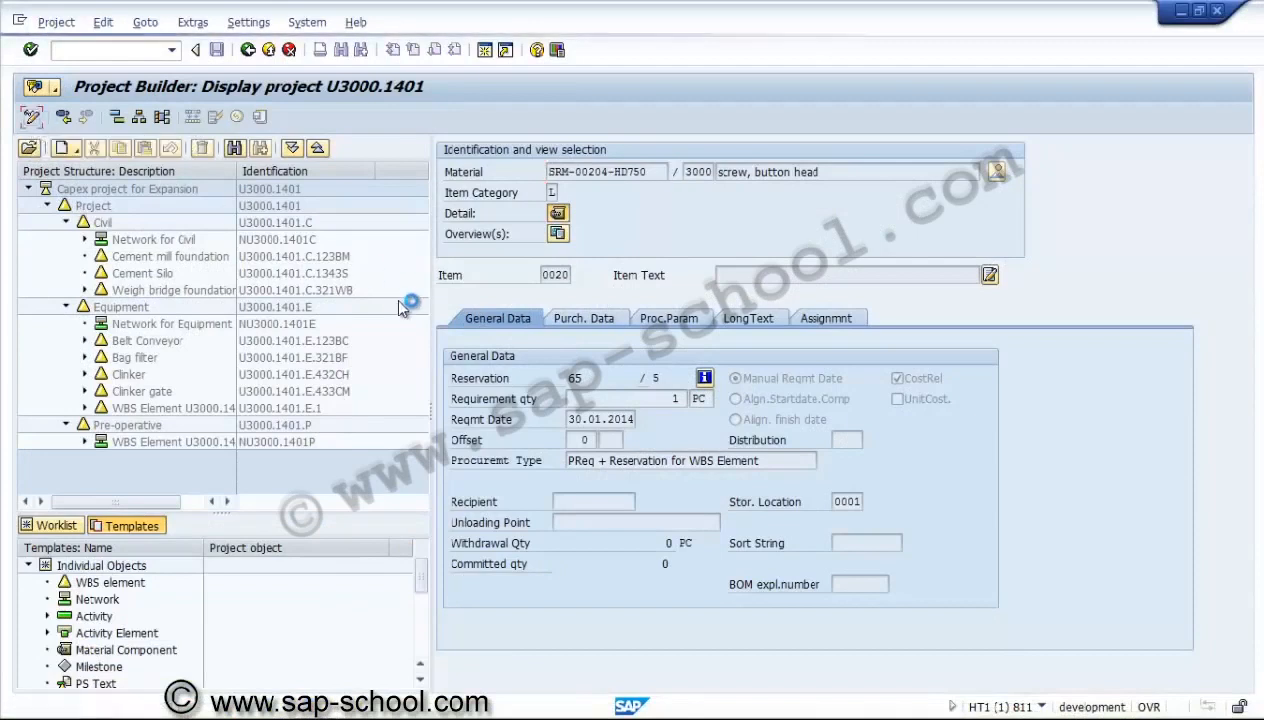
{"action": "left_click", "coordinate": [591, 419]}
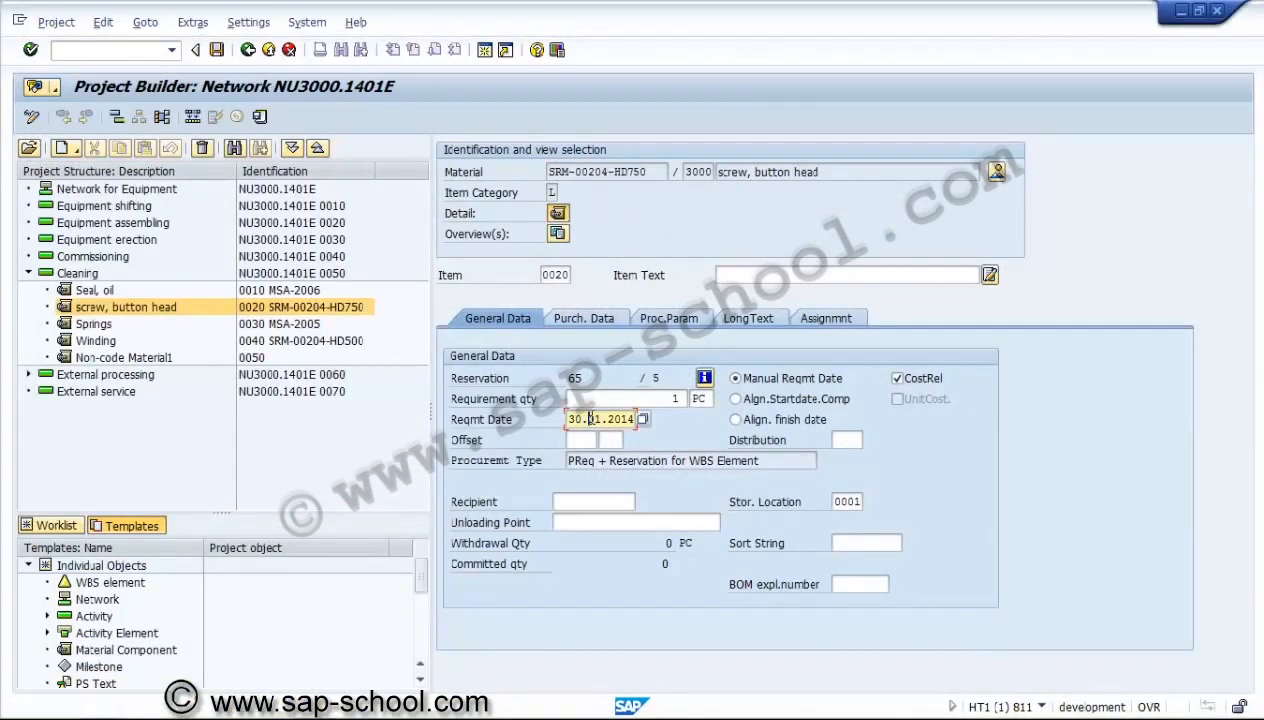
{"action": "type", "text": "3"}
{"action": "key", "text": "Return"}
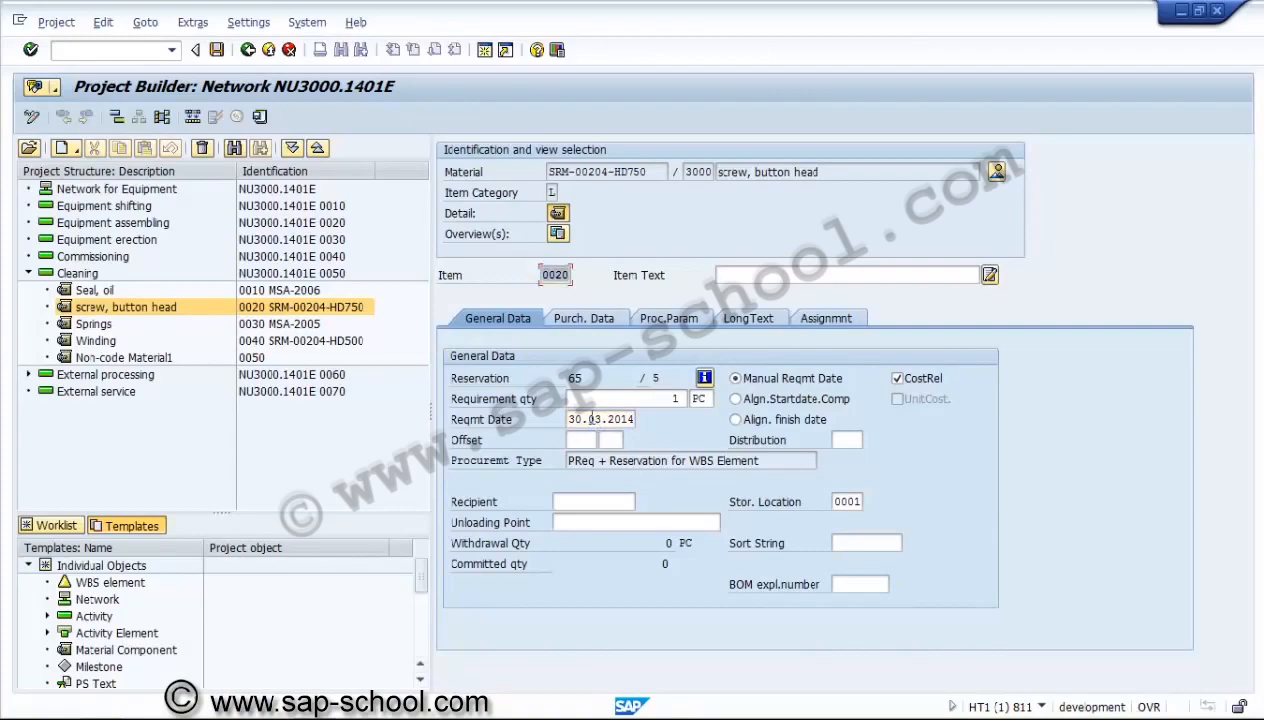
{"action": "left_click", "coordinate": [217, 50]}
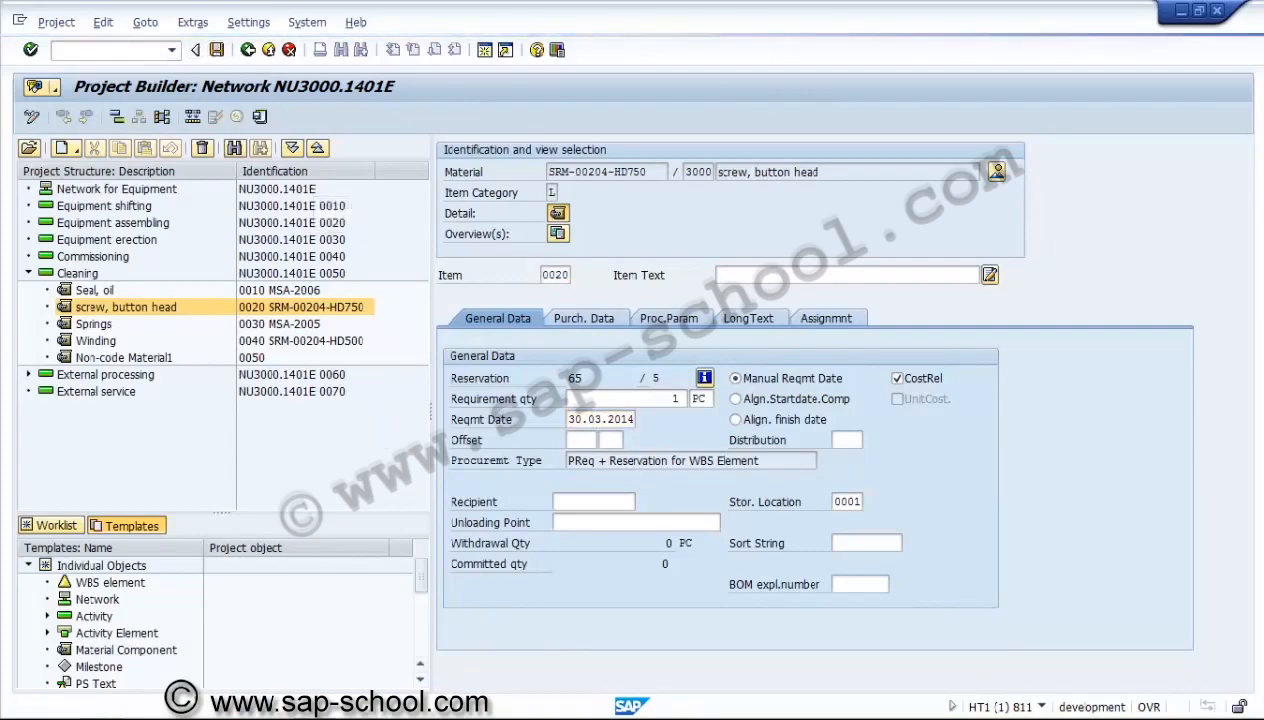
Leave the earlier multi-level project planning results and return that session to SAP Easy Access.
{"action": "mouse_move", "coordinate": [327, 708]}
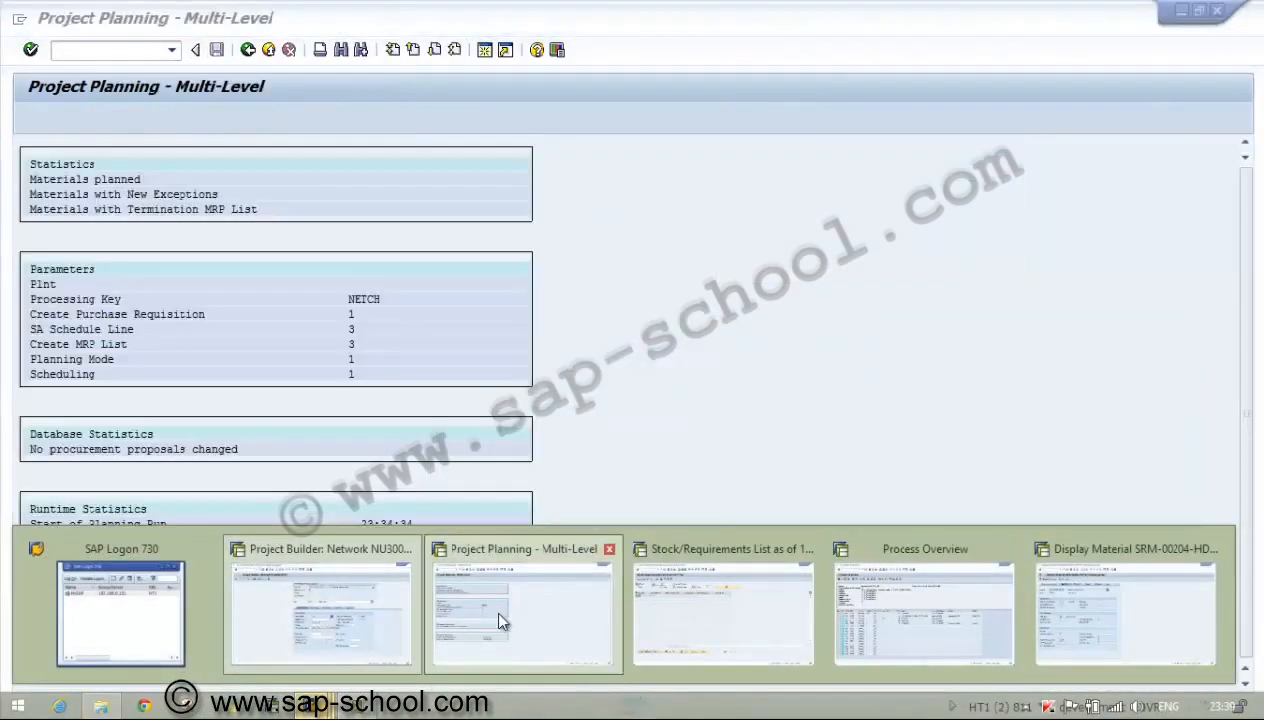
{"action": "left_click", "coordinate": [501, 620]}
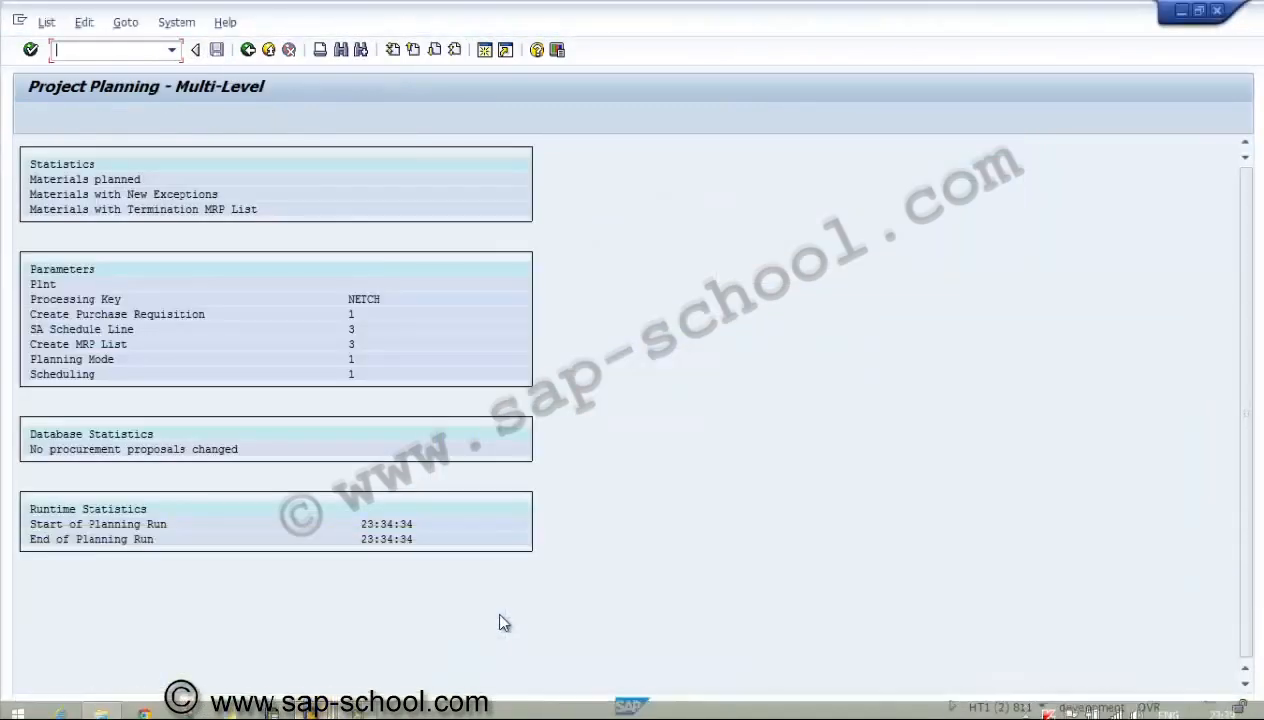
{"action": "left_click", "coordinate": [248, 50]}
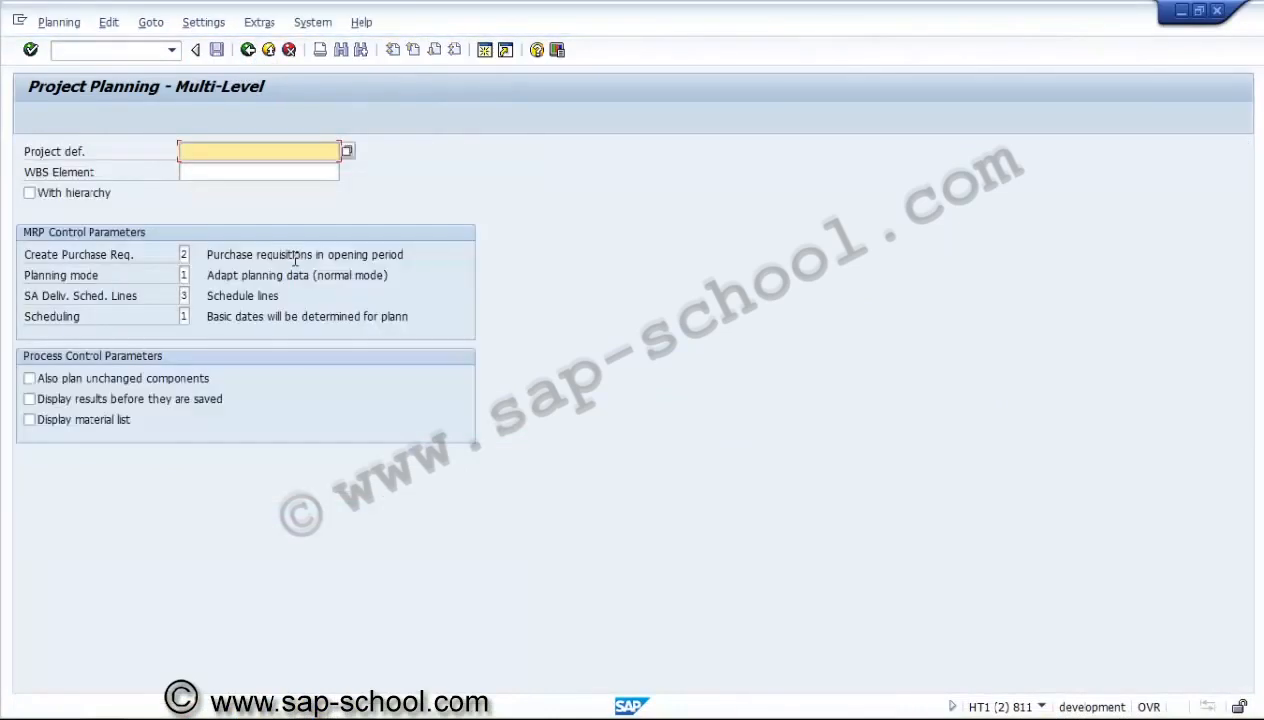
{"action": "left_click", "coordinate": [248, 51]}
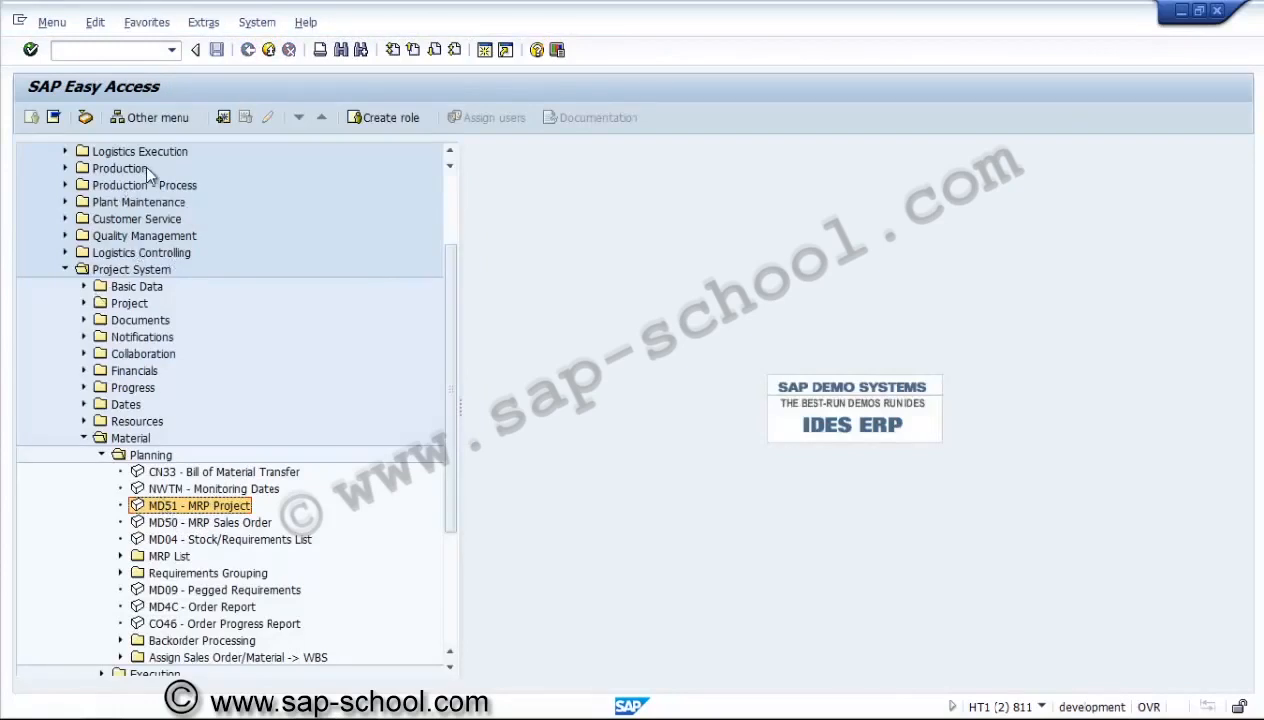
Open MRP Project (MD51) and enter project definition u3000.1401 with hierarchy and Create Purchase Req. set to 1.
{"action": "left_click", "coordinate": [130, 270]}
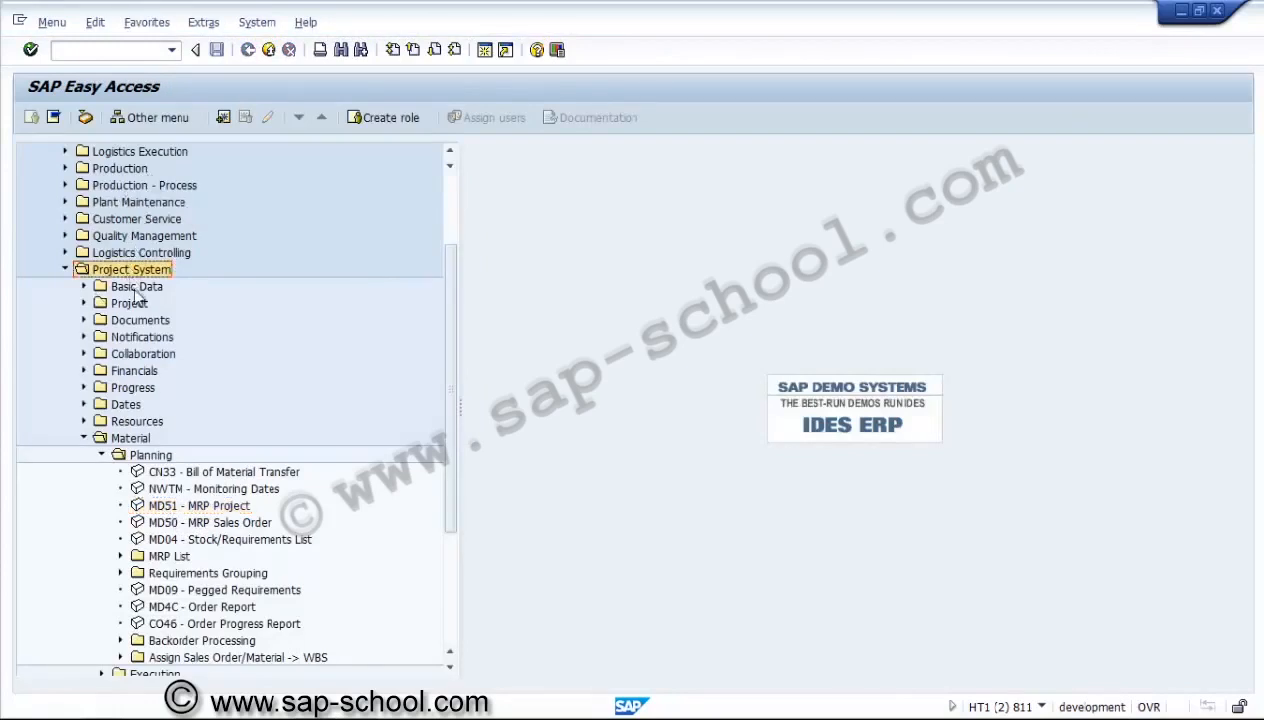
{"action": "left_click", "coordinate": [142, 440]}
{"action": "left_click", "coordinate": [148, 458]}
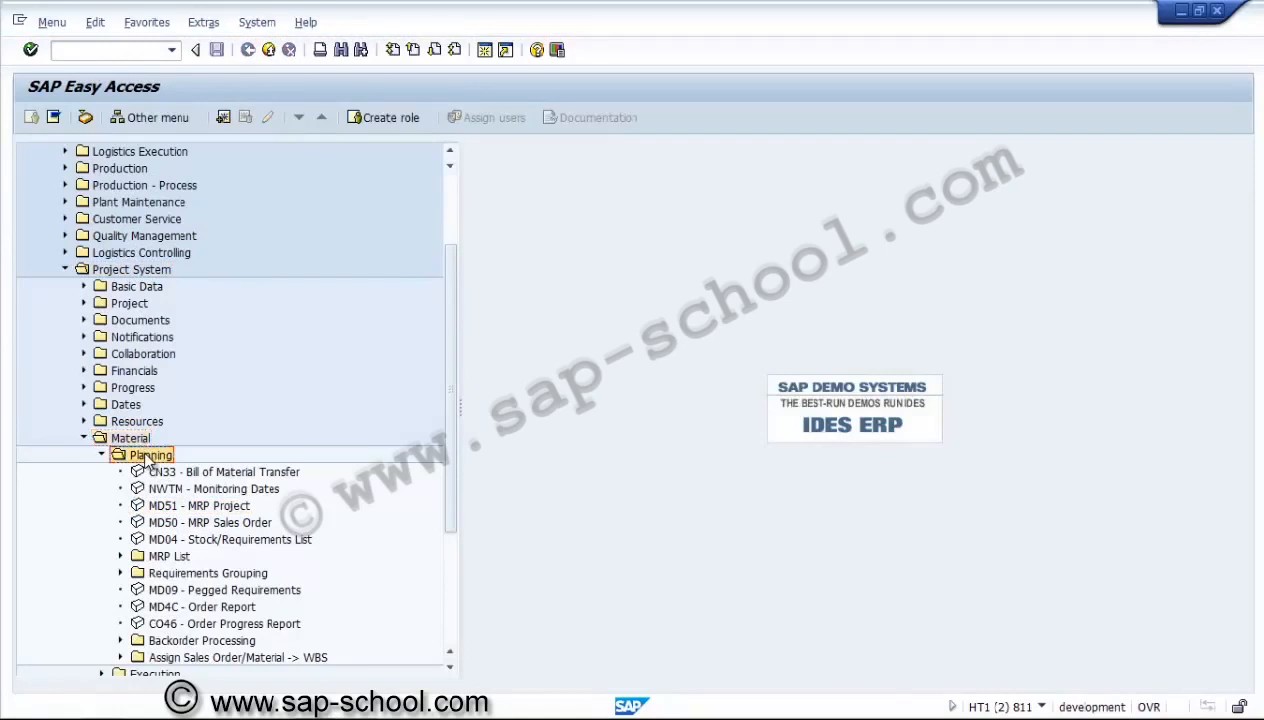
{"action": "left_click", "coordinate": [173, 510]}
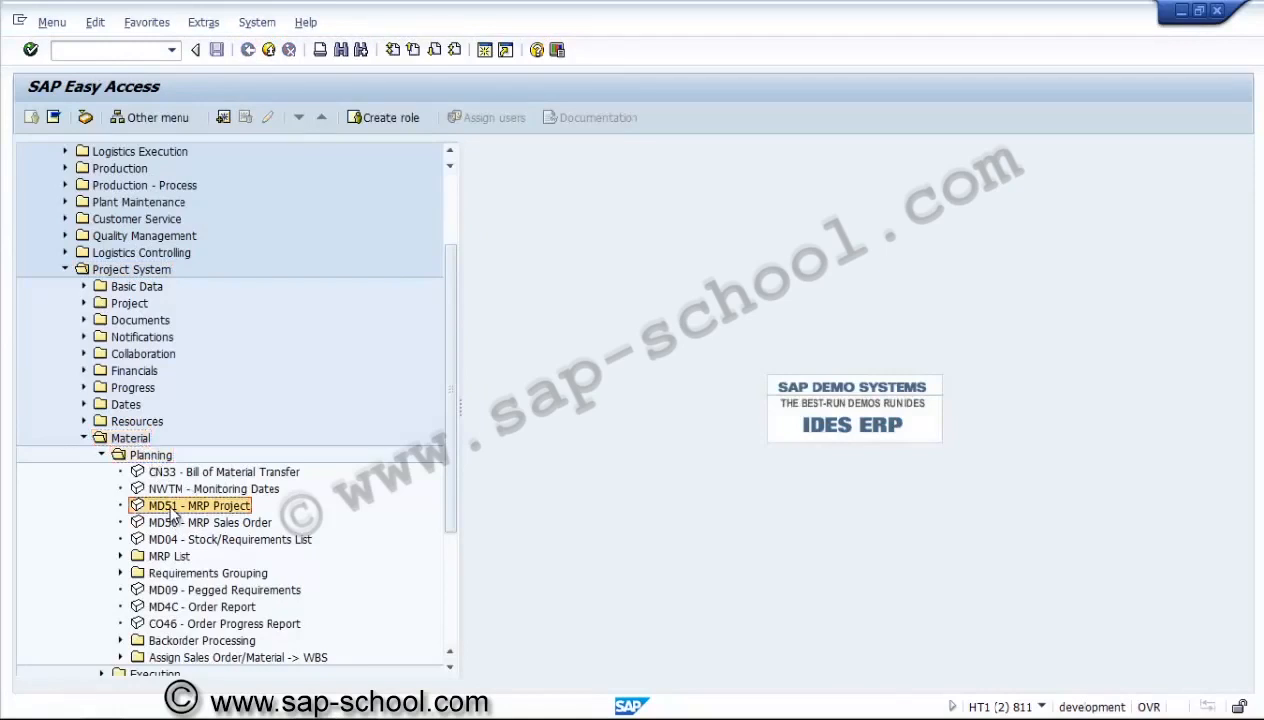
{"action": "double_click", "coordinate": [173, 510]}
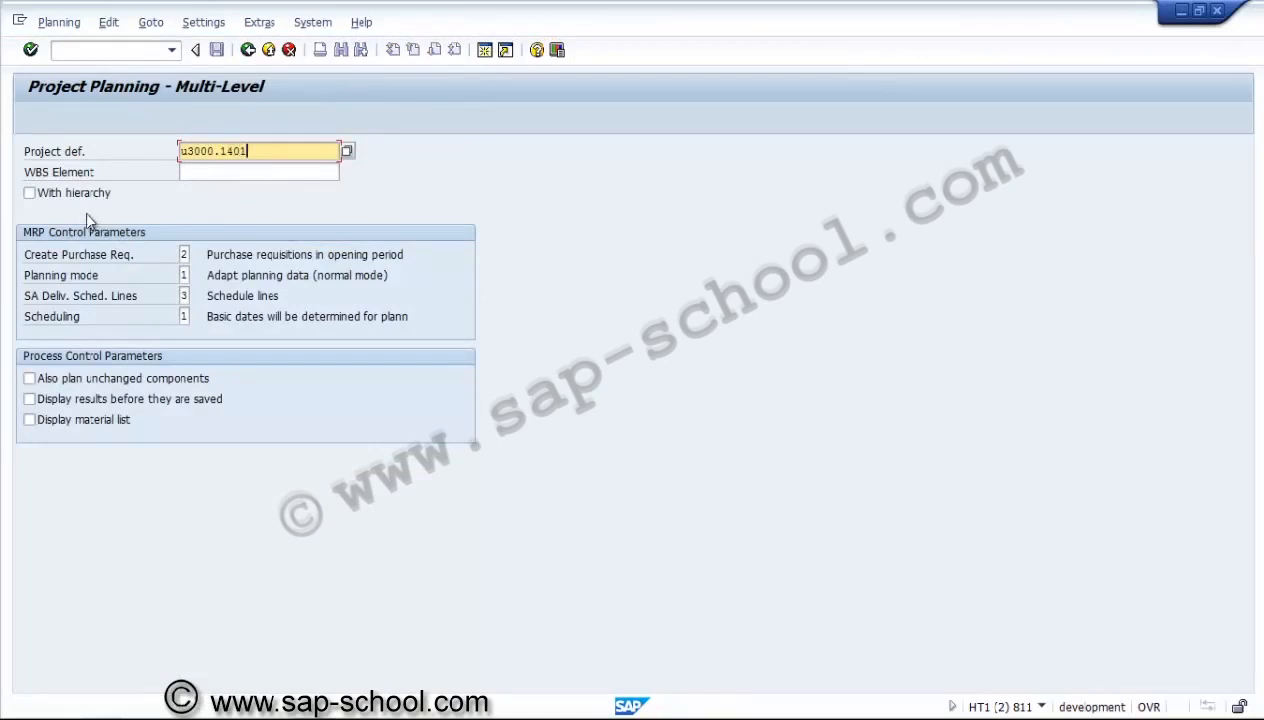
{"action": "left_click", "coordinate": [75, 197]}
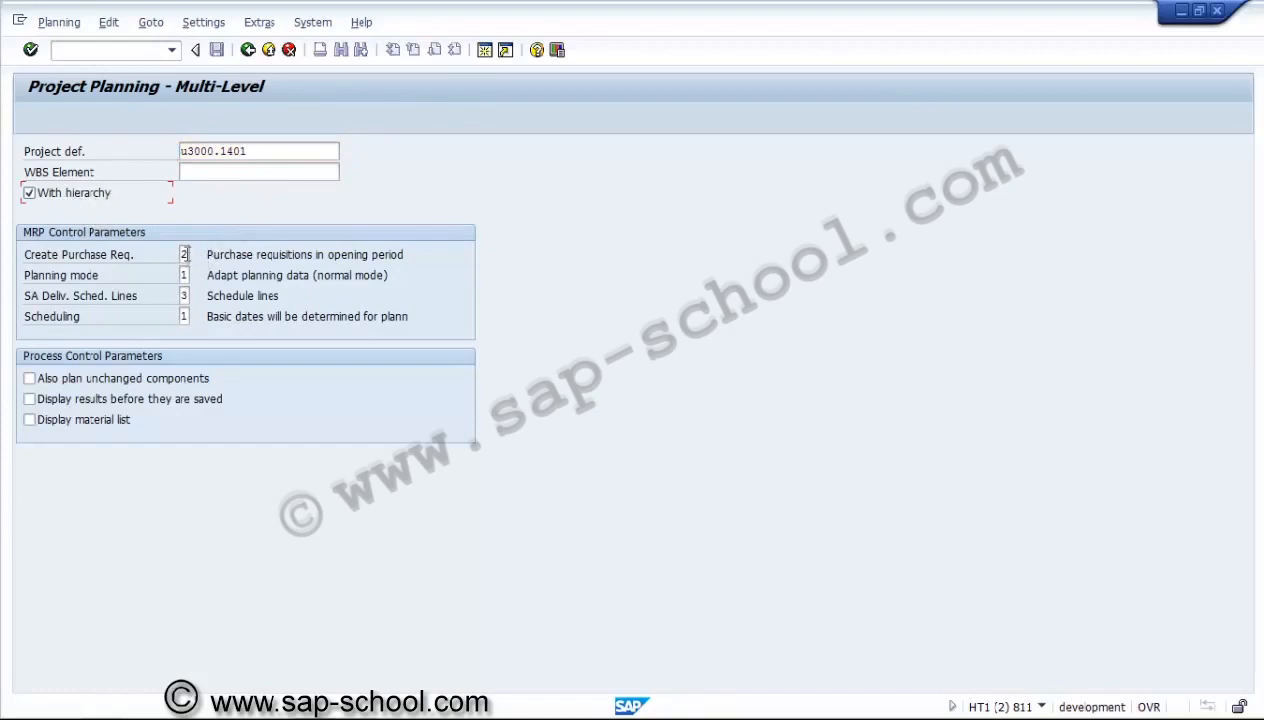
{"action": "left_click", "coordinate": [184, 254]}
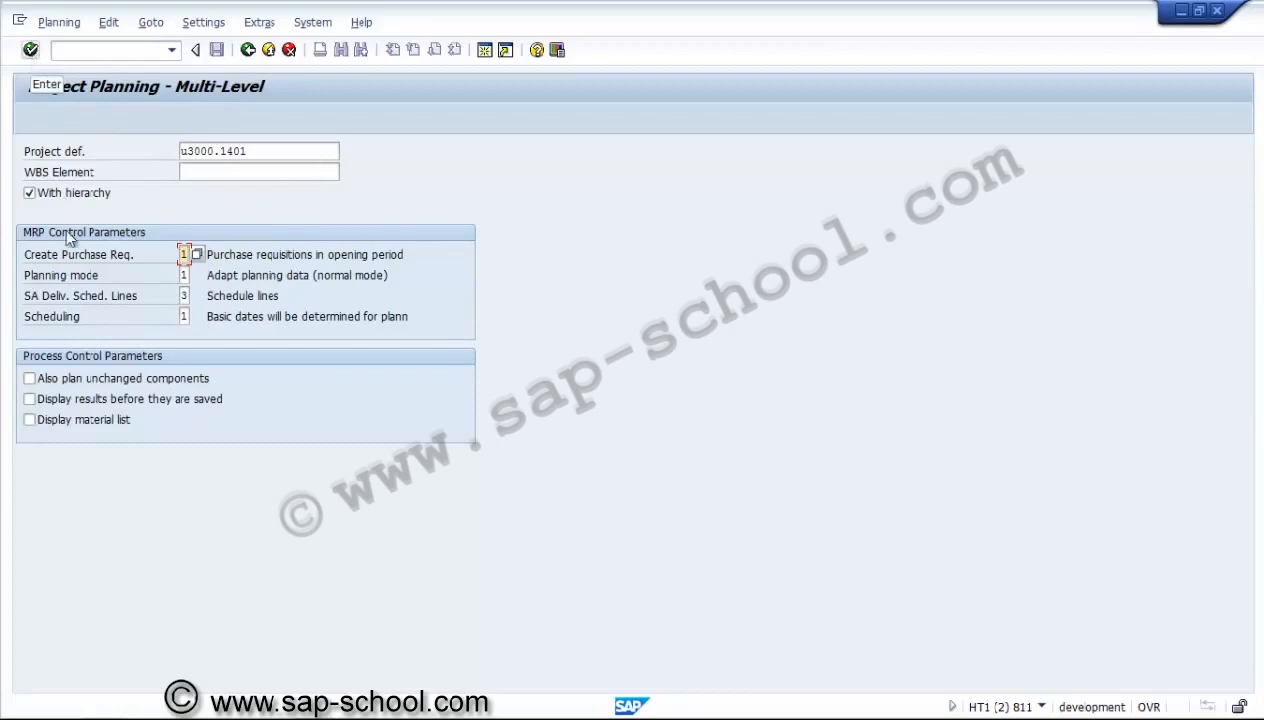
Enable Display material list and run the multi-level planning for project u3000.1401, accepting the input parameters.
{"action": "left_click", "coordinate": [75, 408]}
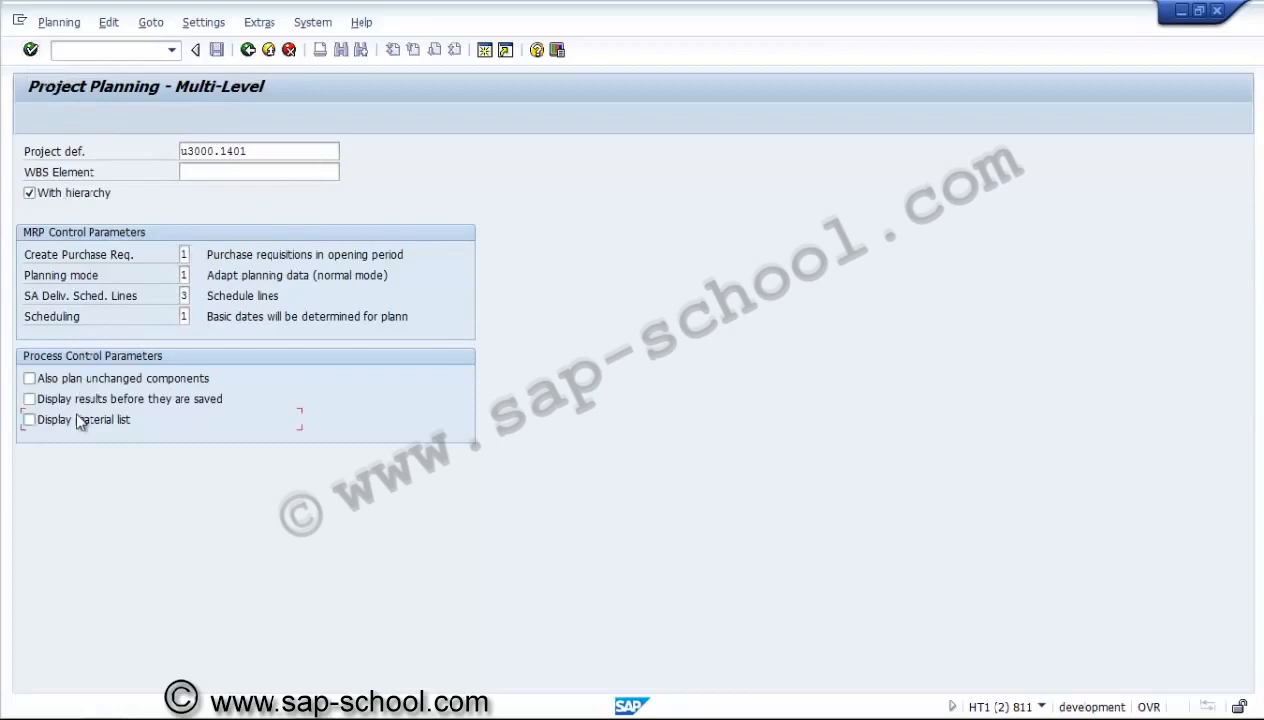
{"action": "left_click", "coordinate": [31, 49]}
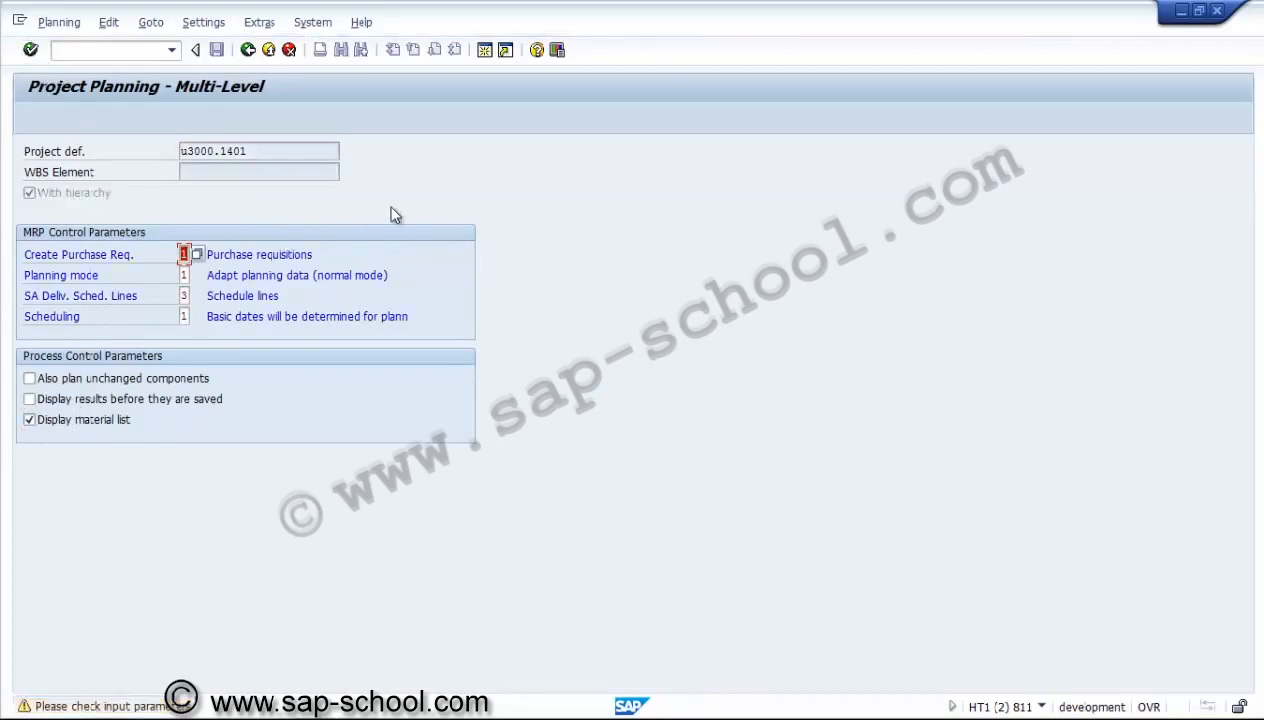
{"action": "key", "text": "Return"}
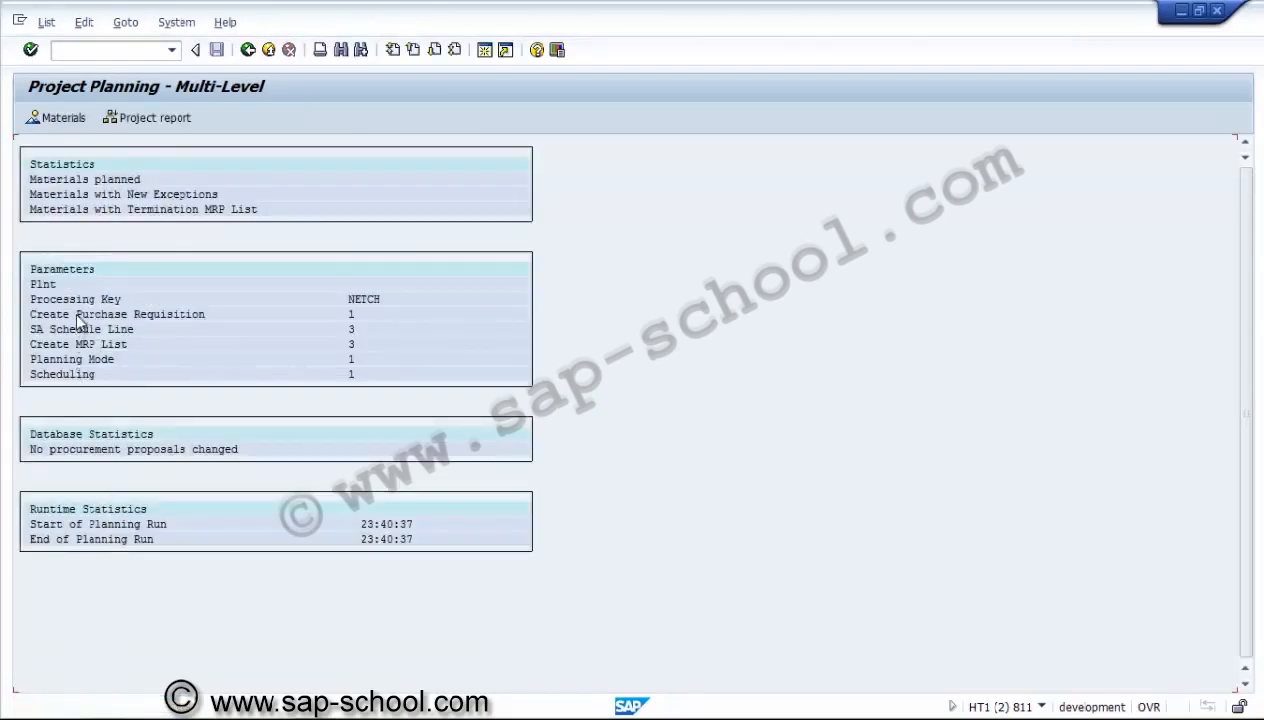
Review the planning run's parameters and try to display its material list and project report.
{"action": "left_click", "coordinate": [346, 334]}
{"action": "left_click", "coordinate": [350, 363]}
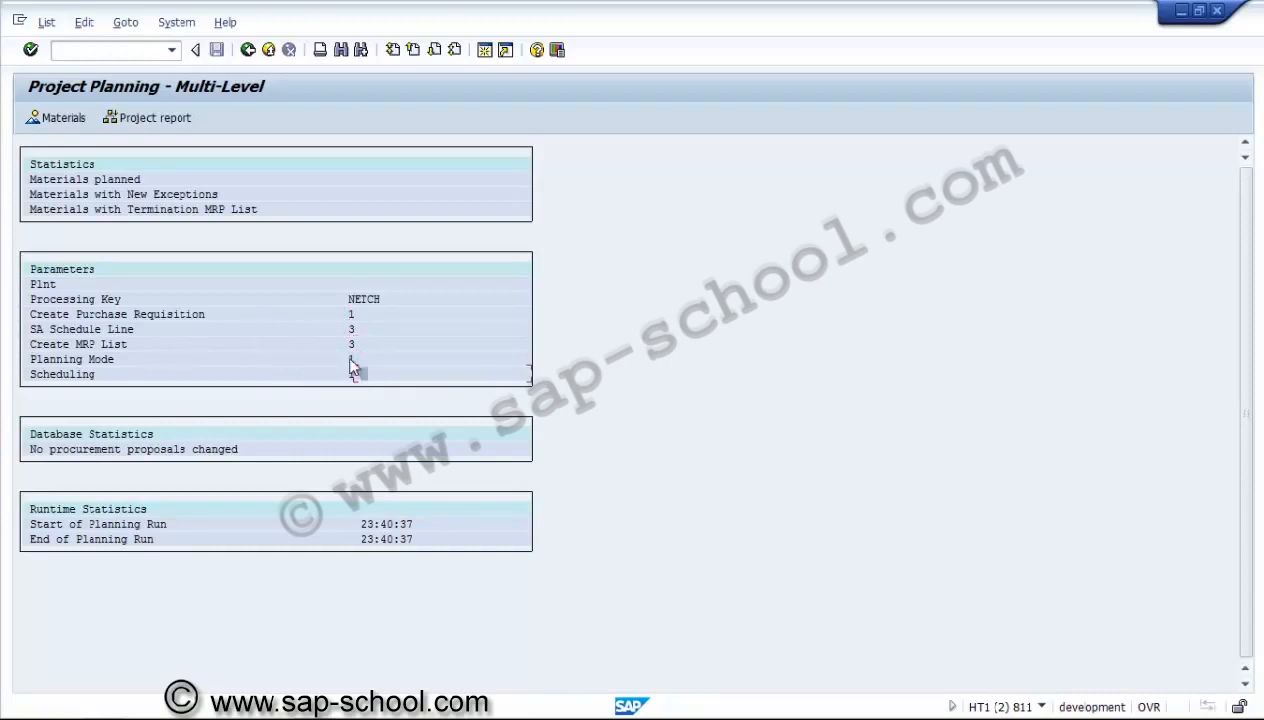
{"action": "left_click", "coordinate": [63, 117]}
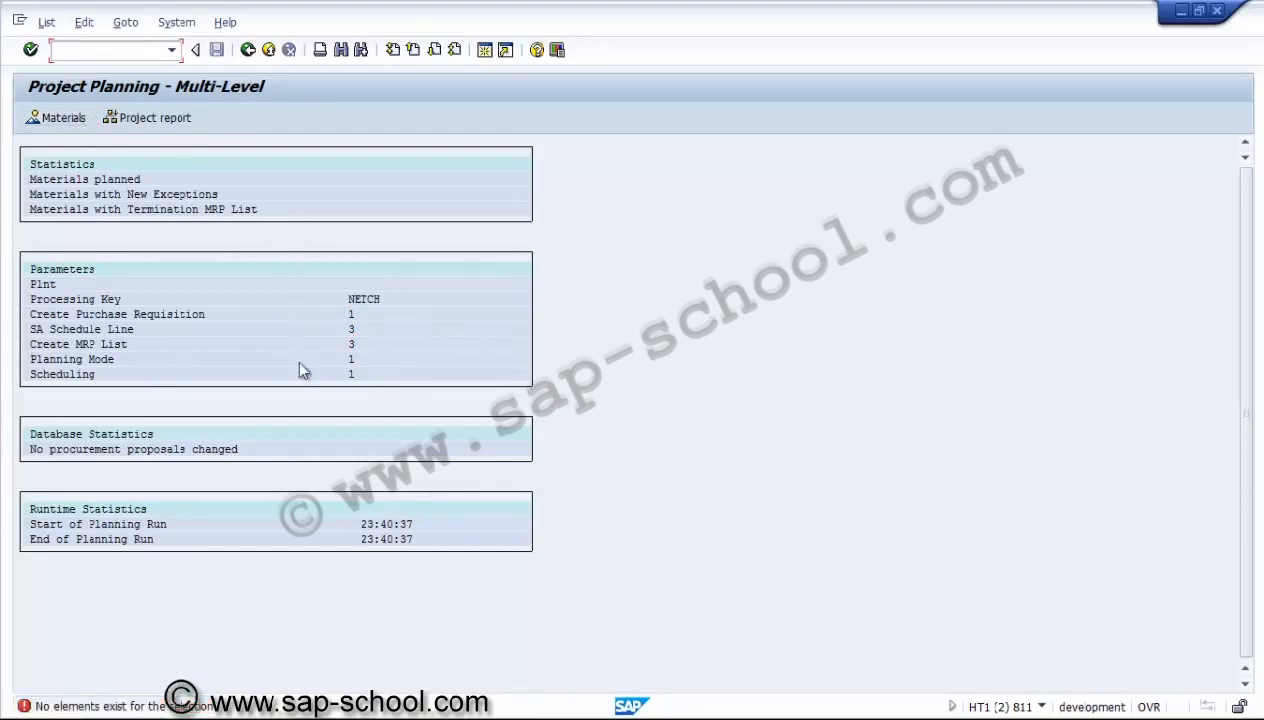
{"action": "left_click", "coordinate": [356, 316]}
{"action": "left_click", "coordinate": [160, 118]}
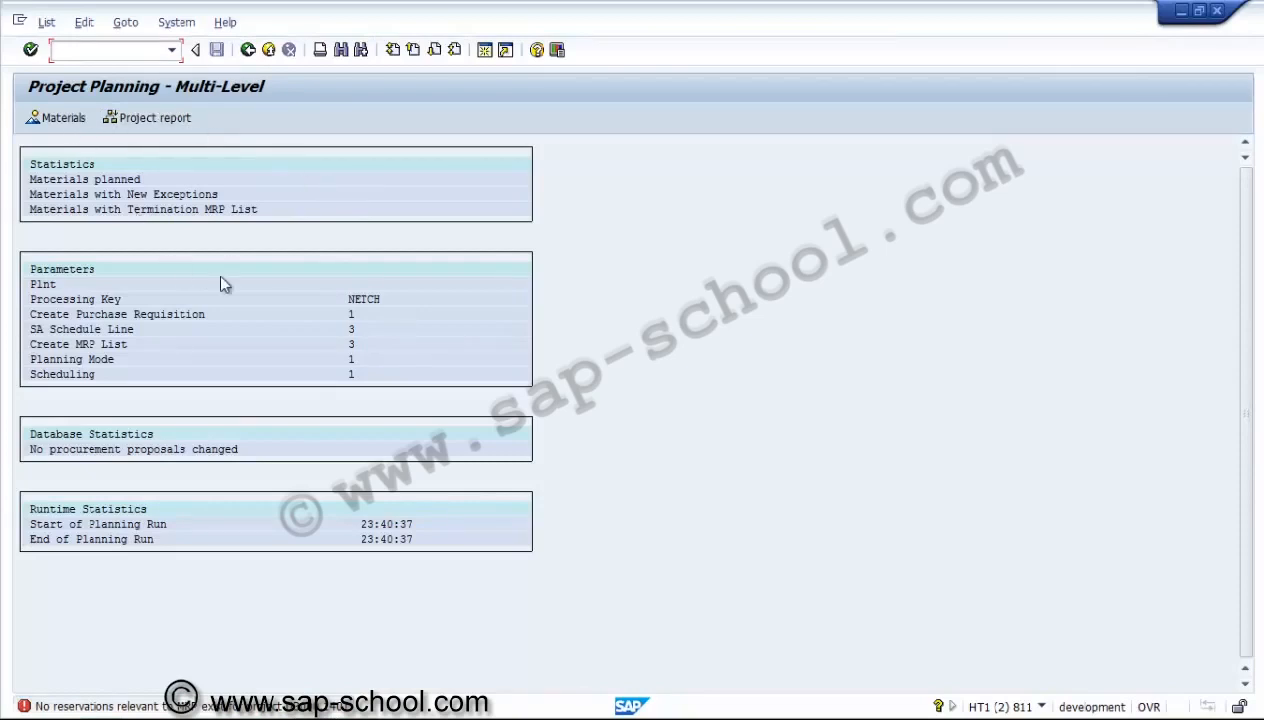
{"action": "left_click", "coordinate": [382, 329]}
{"action": "left_click", "coordinate": [71, 118]}
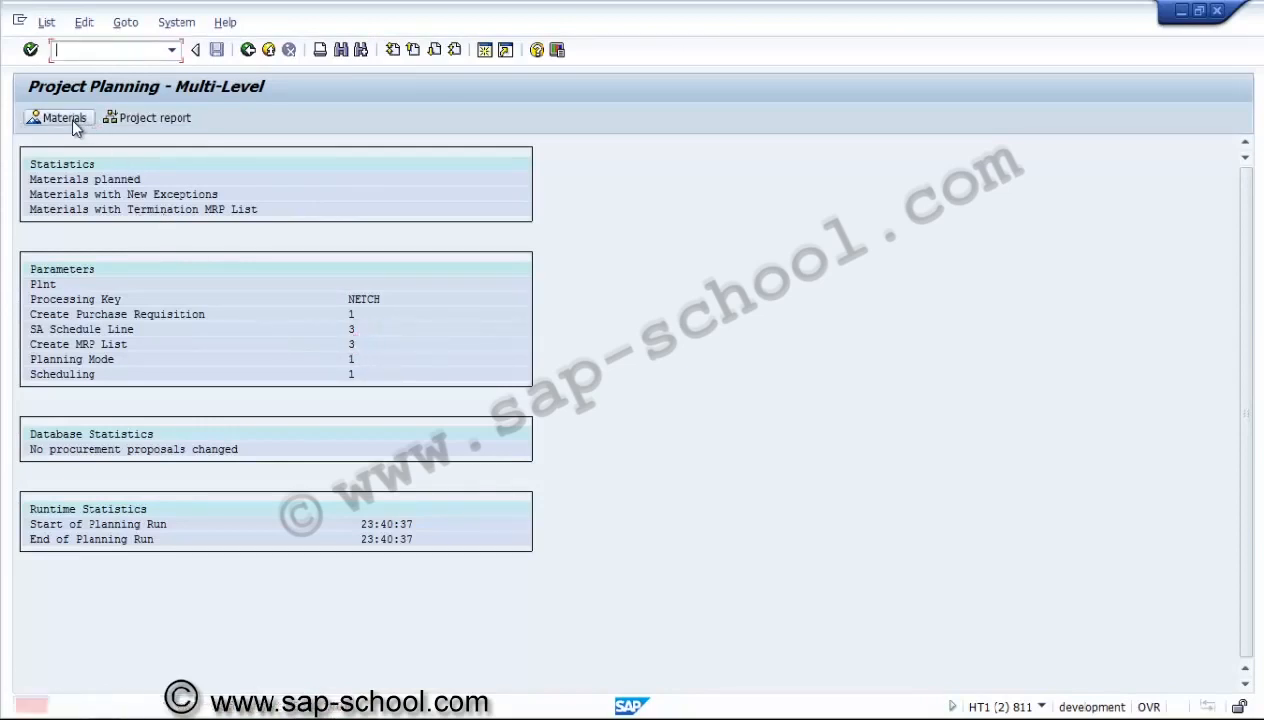
Leave multi-level project planning for SAP Easy Access and collapse the Planning and Material folders under Project System.
{"action": "left_click", "coordinate": [248, 51]}
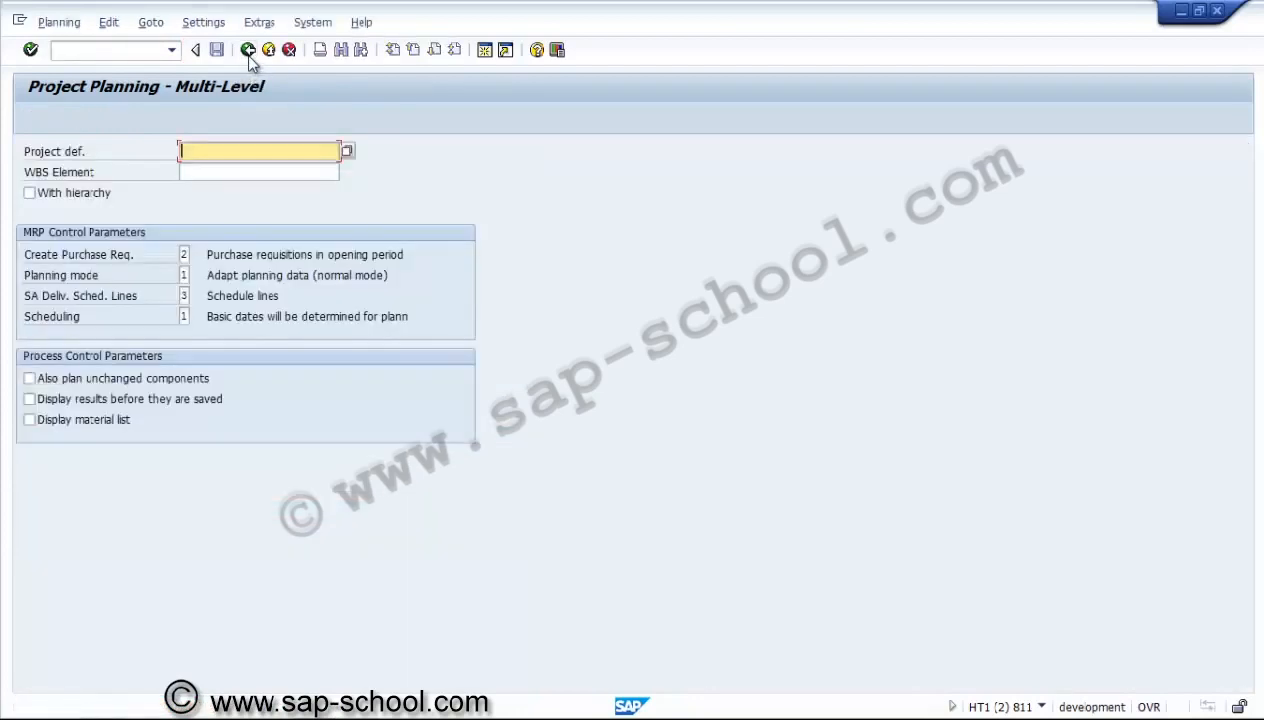
{"action": "left_click", "coordinate": [248, 50]}
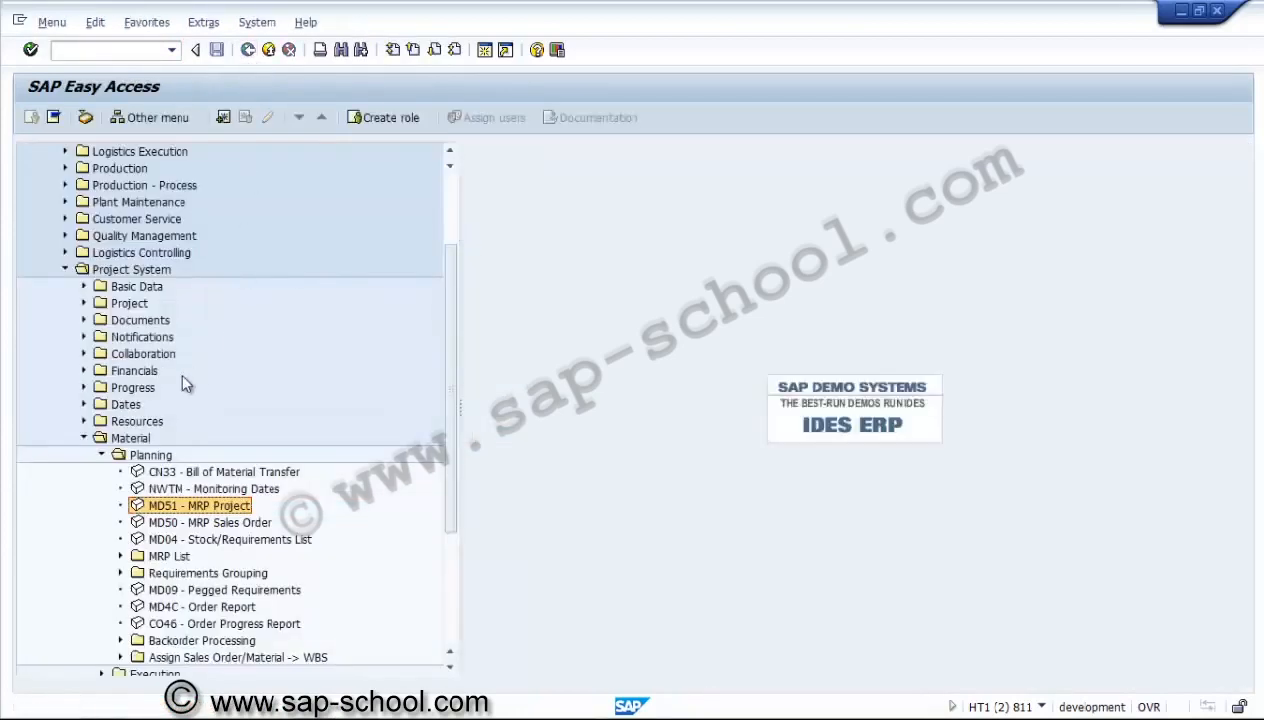
{"action": "left_click", "coordinate": [101, 455]}
{"action": "left_click", "coordinate": [84, 438]}
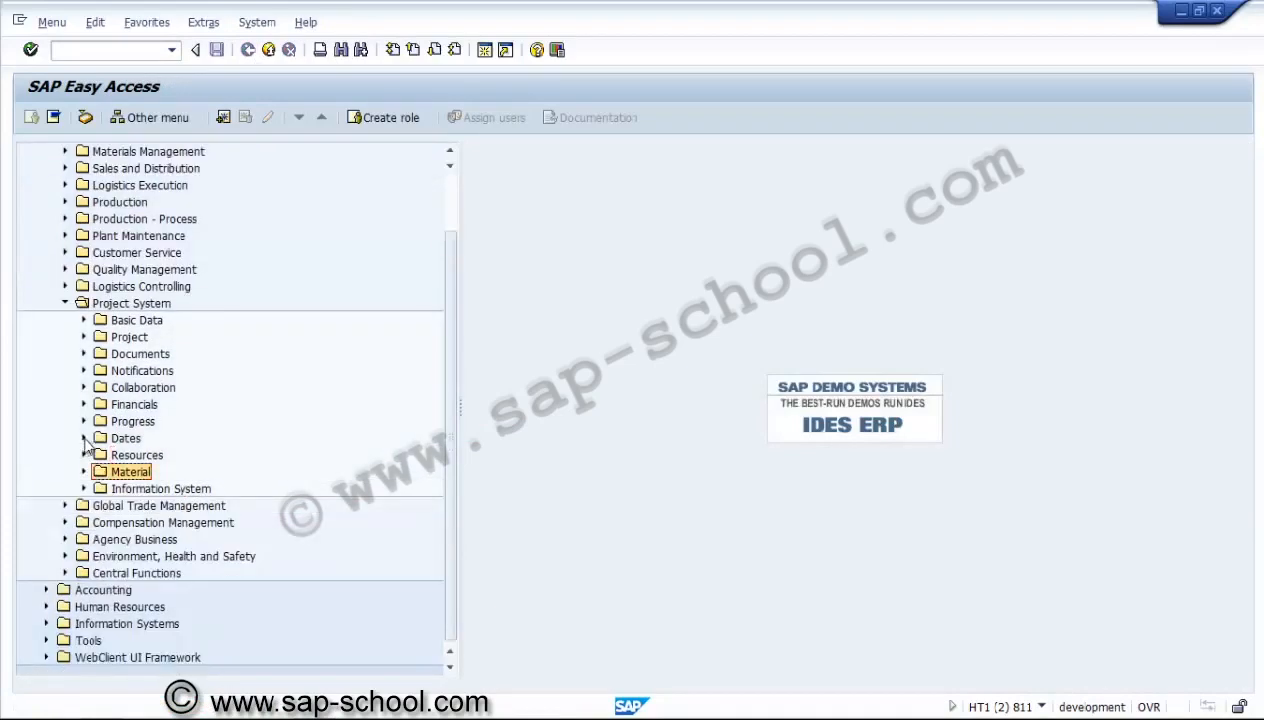
Switch to the Project Builder session and widen the description columns of the project structure and the worklist.
{"action": "mouse_move", "coordinate": [415, 706]}
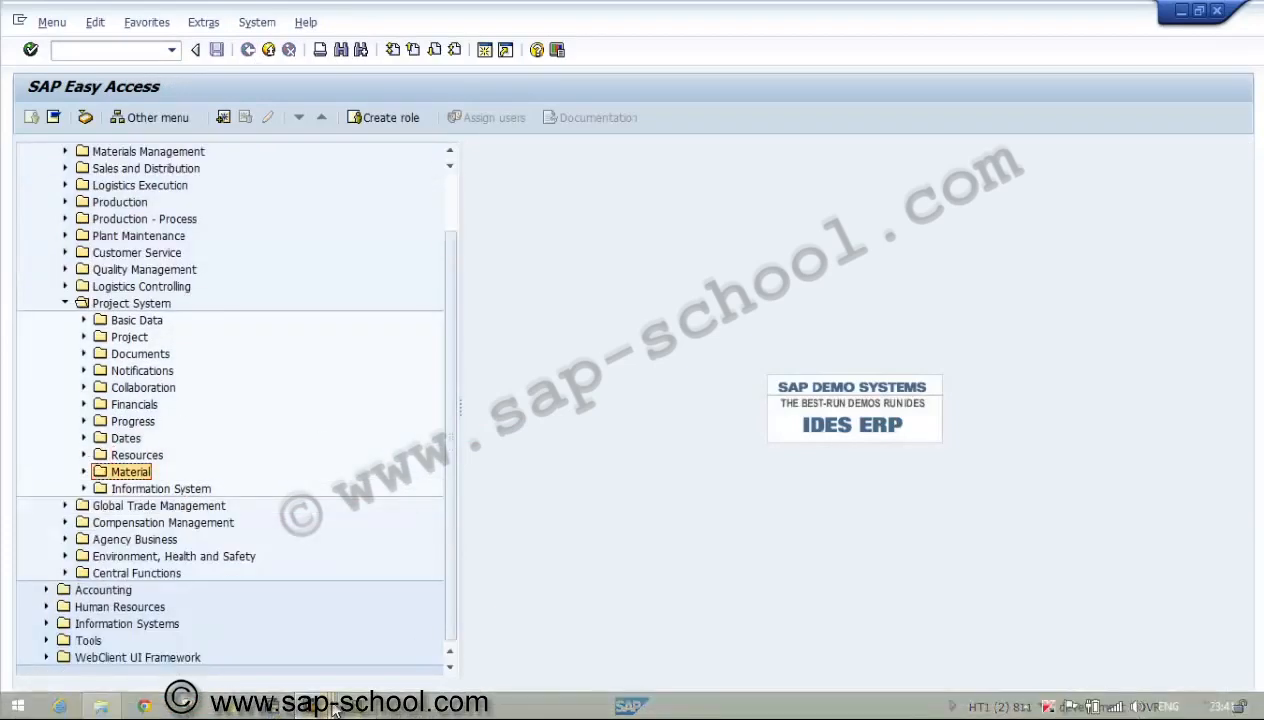
{"action": "mouse_move", "coordinate": [335, 708]}
{"action": "left_click", "coordinate": [320, 660]}
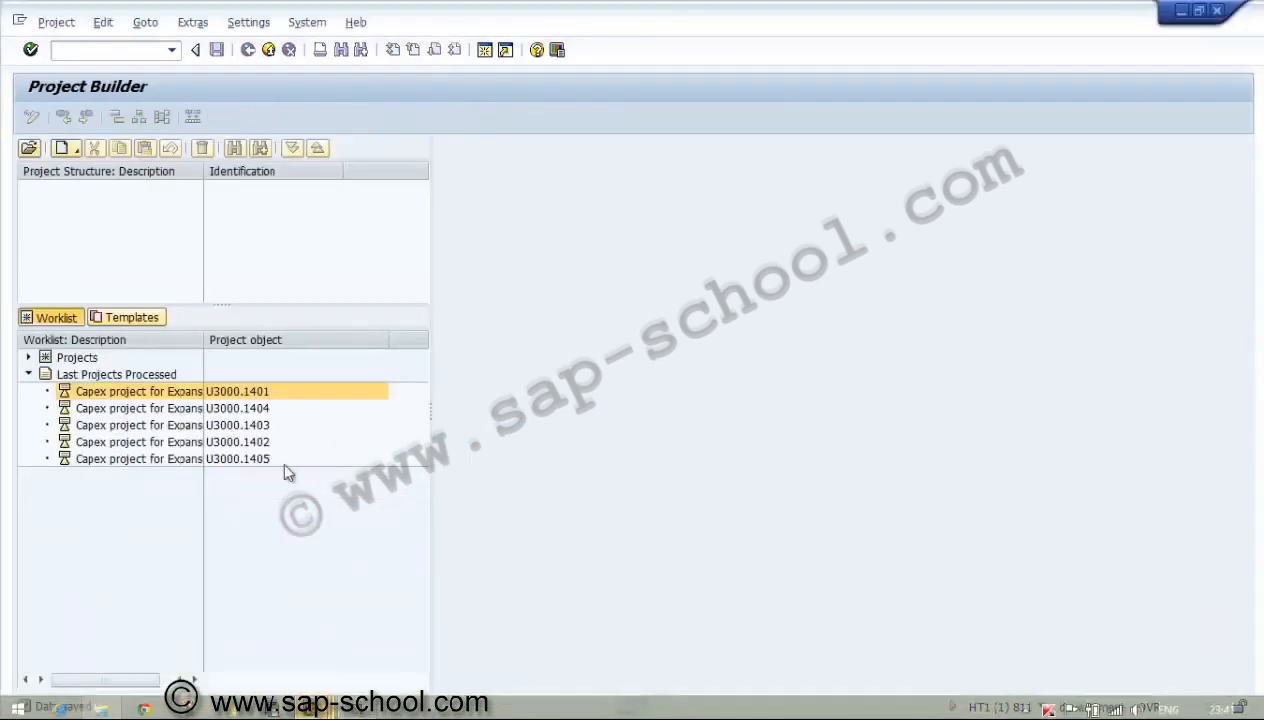
{"action": "left_click", "coordinate": [172, 392]}
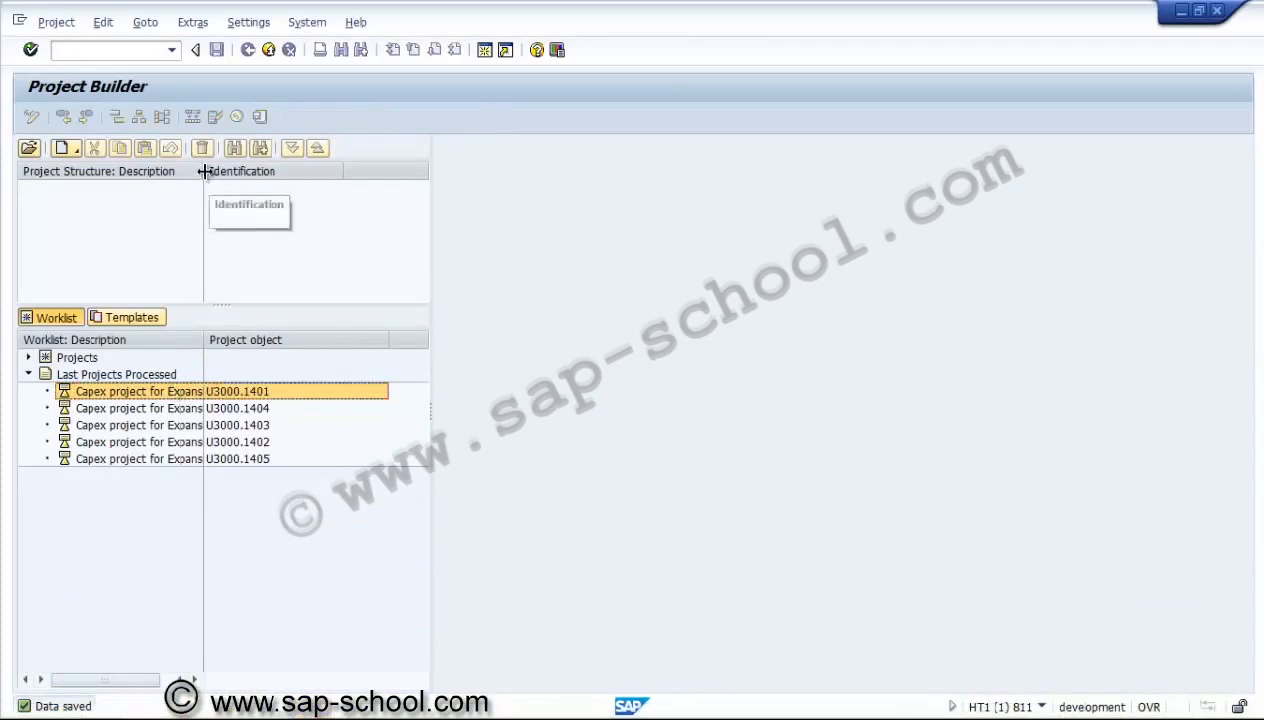
{"action": "left_click_drag", "start_coordinate": [204, 171], "coordinate": [279, 237]}
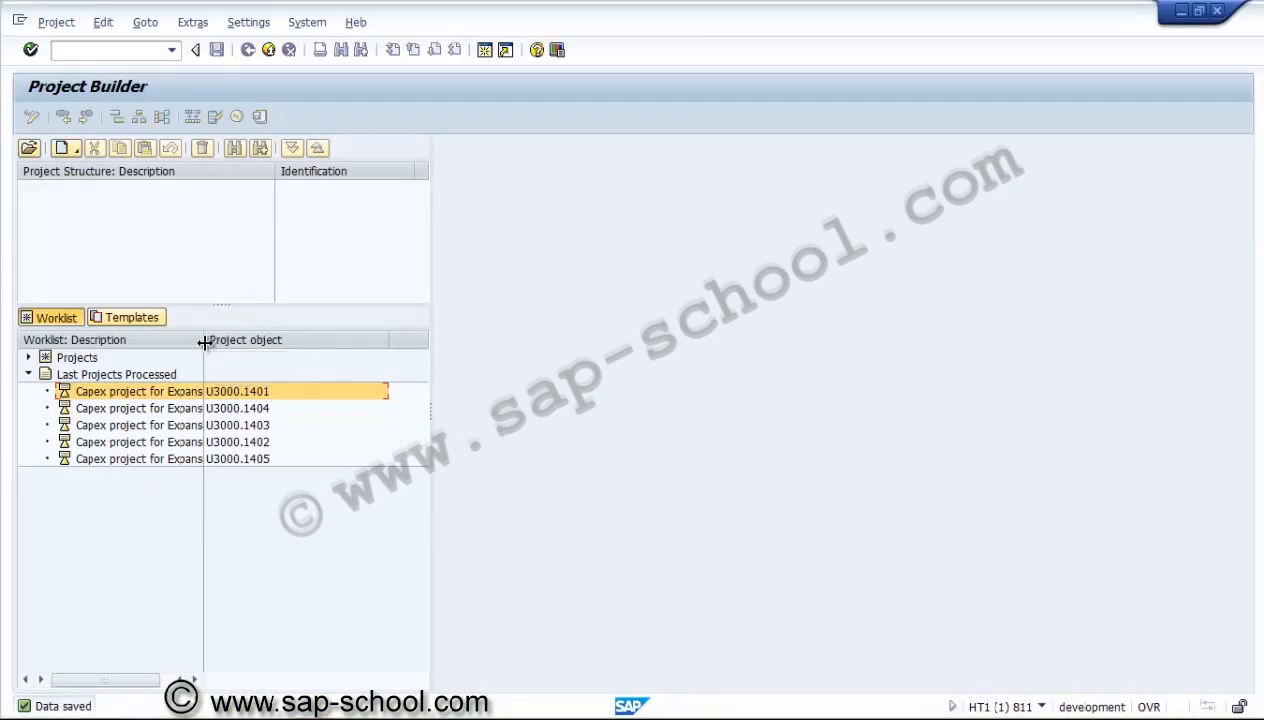
{"action": "left_click_drag", "start_coordinate": [203, 338], "coordinate": [277, 381]}
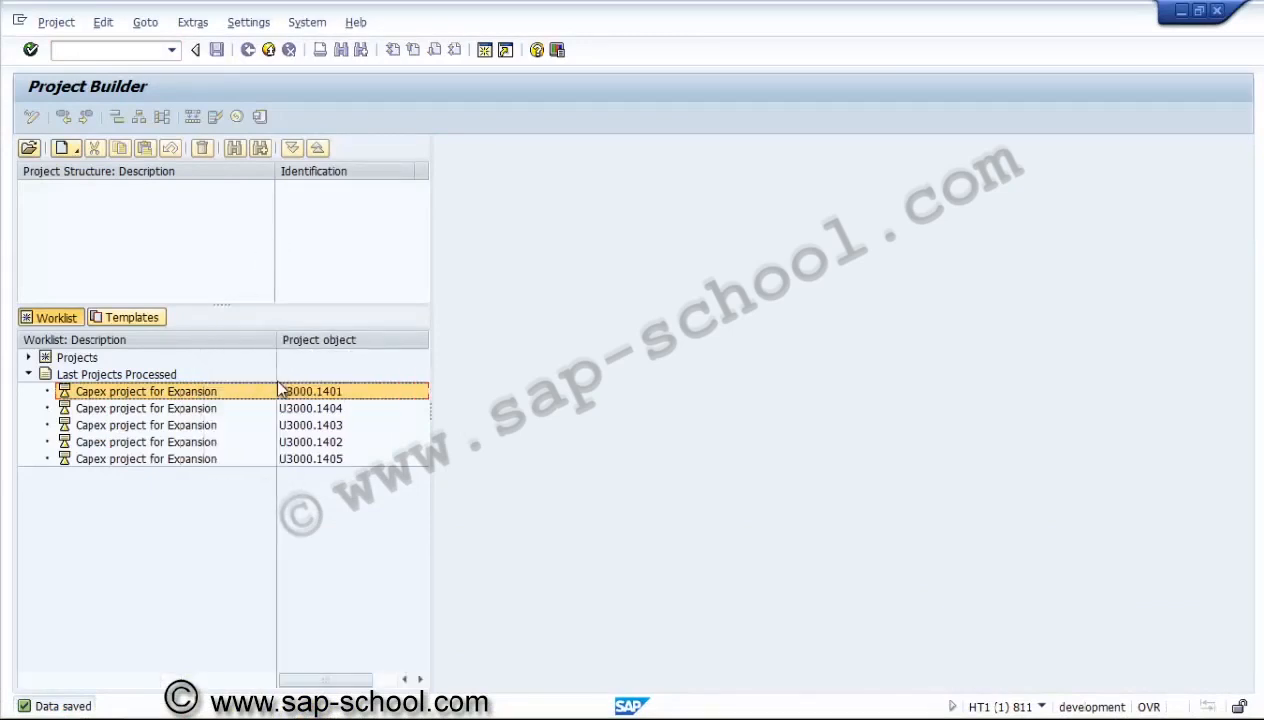